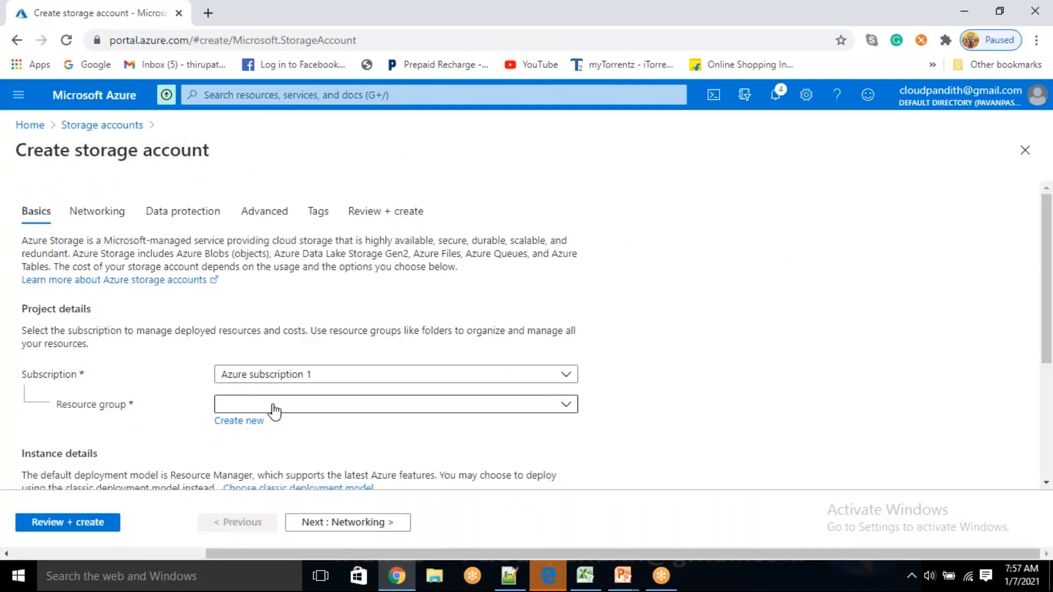
# - Create a new resource group named cloudpandith-BI-Master-Program for the storage account
pyautogui.click(311, 409)
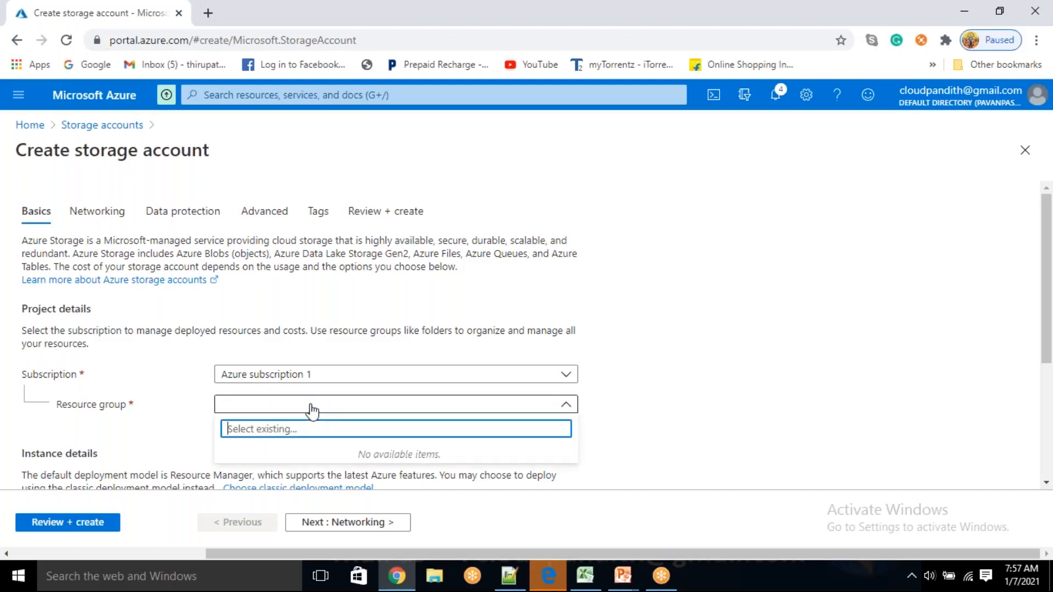
pyautogui.click(310, 409)
pyautogui.click(252, 421)
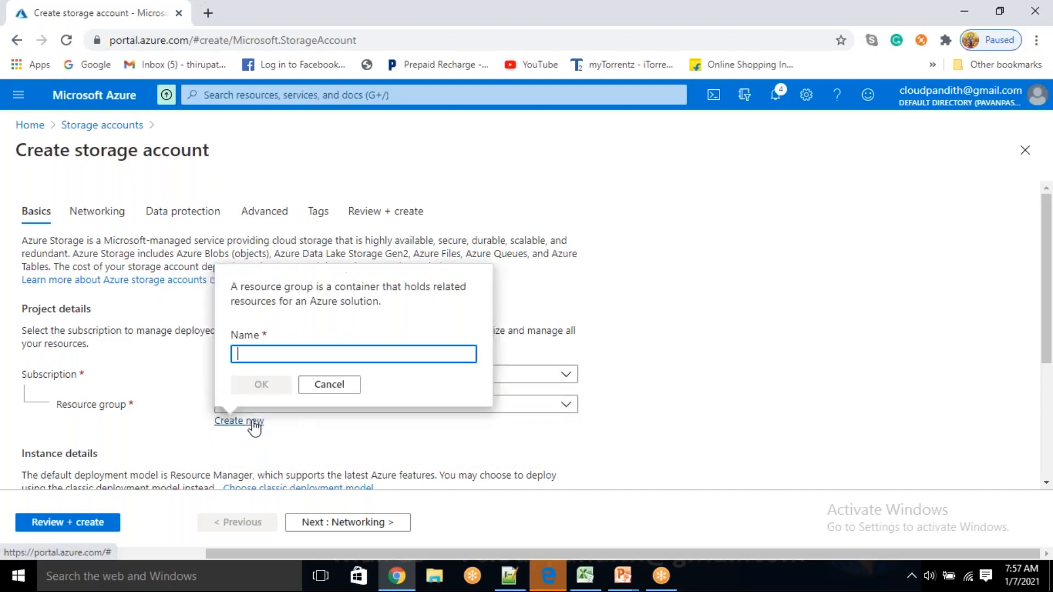
pyautogui.write('cloudpandith-BI-Master')
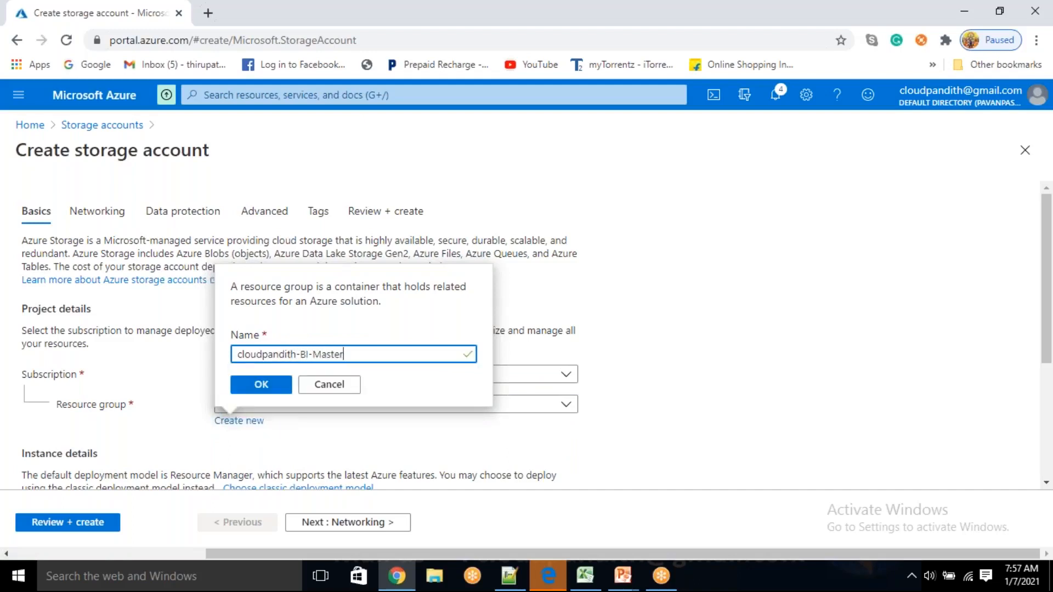
pyautogui.write('-Program')
pyautogui.click(262, 385)
# - Enter cloudpandithadlsv2store as the storage account name
pyautogui.scroll(-1, 299, 444)
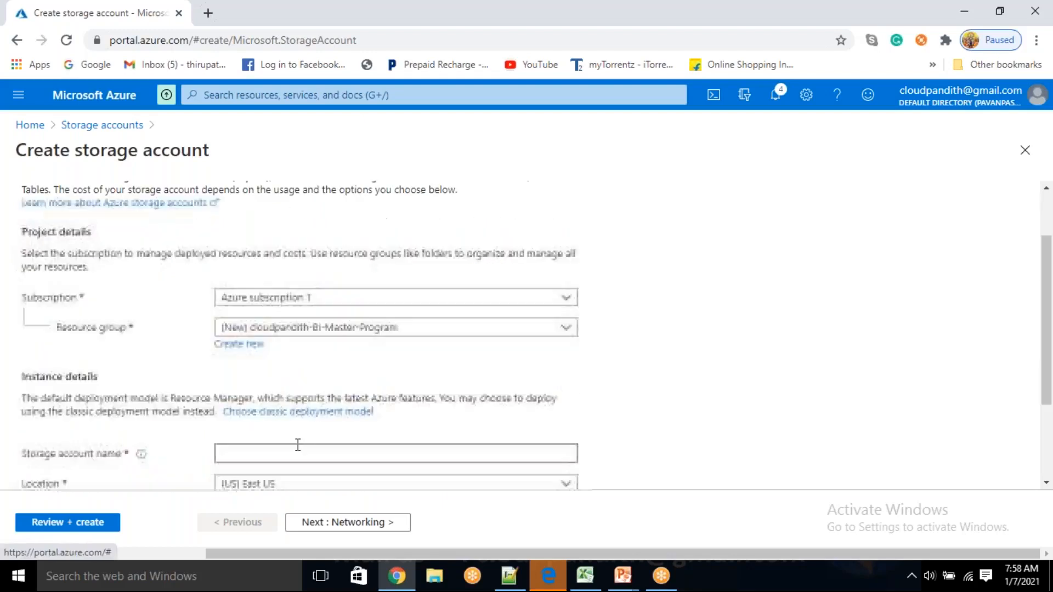
pyautogui.click(284, 453)
pyautogui.write('clou')
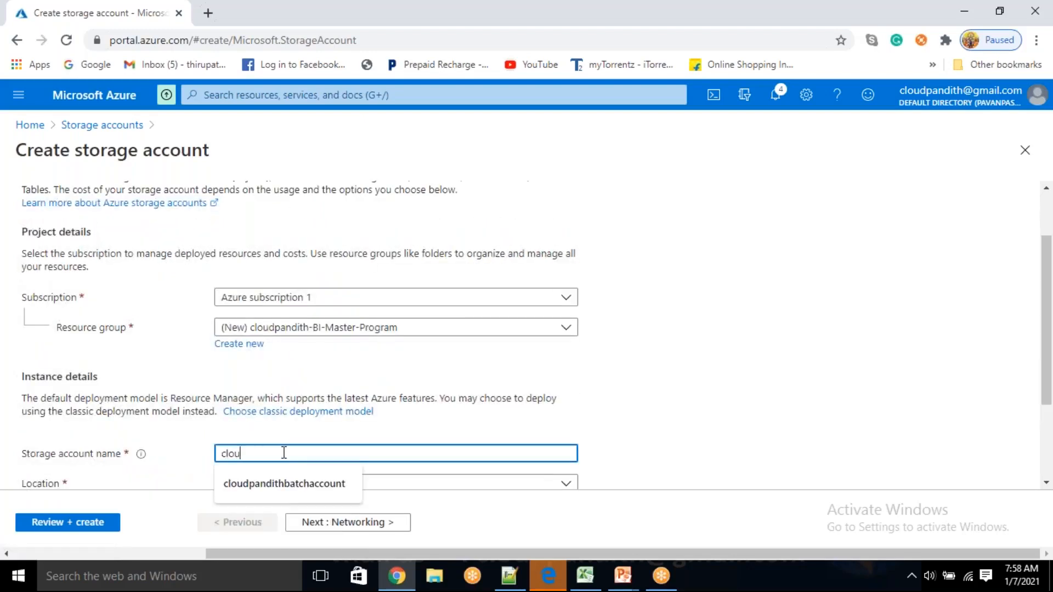
pyautogui.write('dpanditha')
pyautogui.write('t')
pyautogui.write('v')
pyautogui.write('2st')
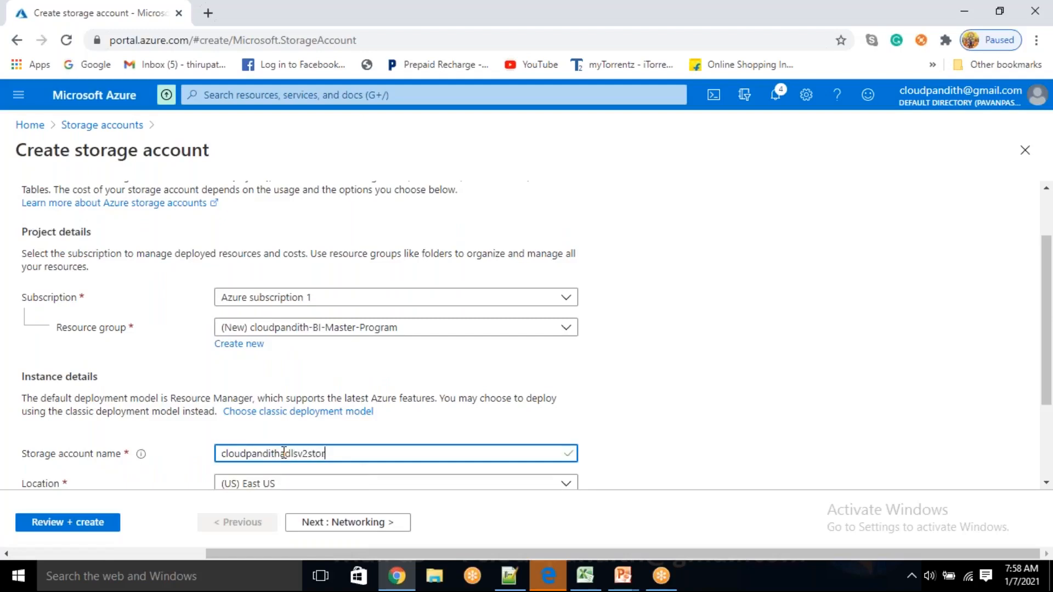
pyautogui.scroll(-2, 284, 453)
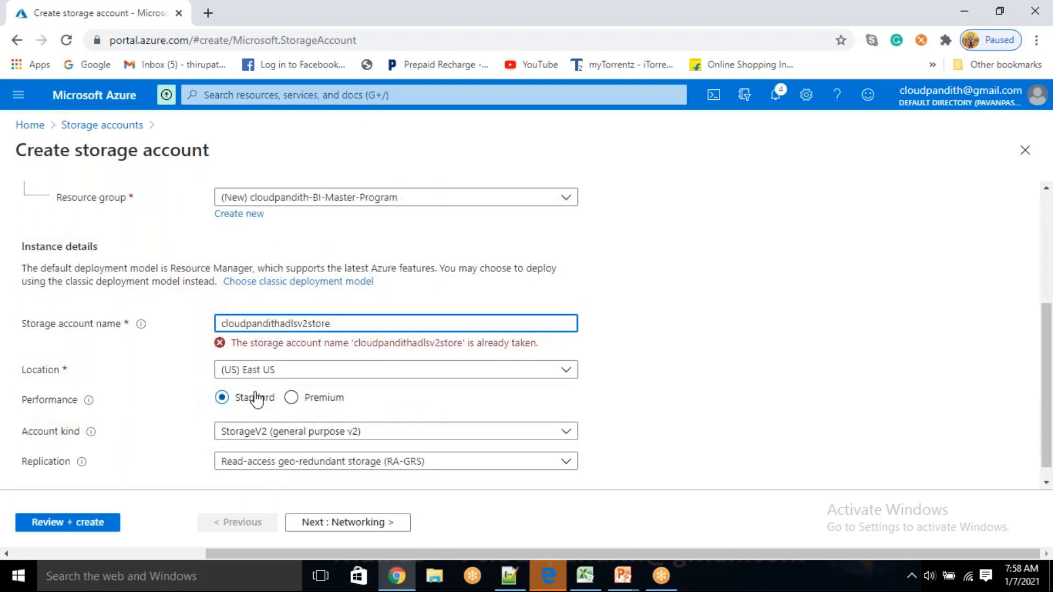
pyautogui.click(675, 372)
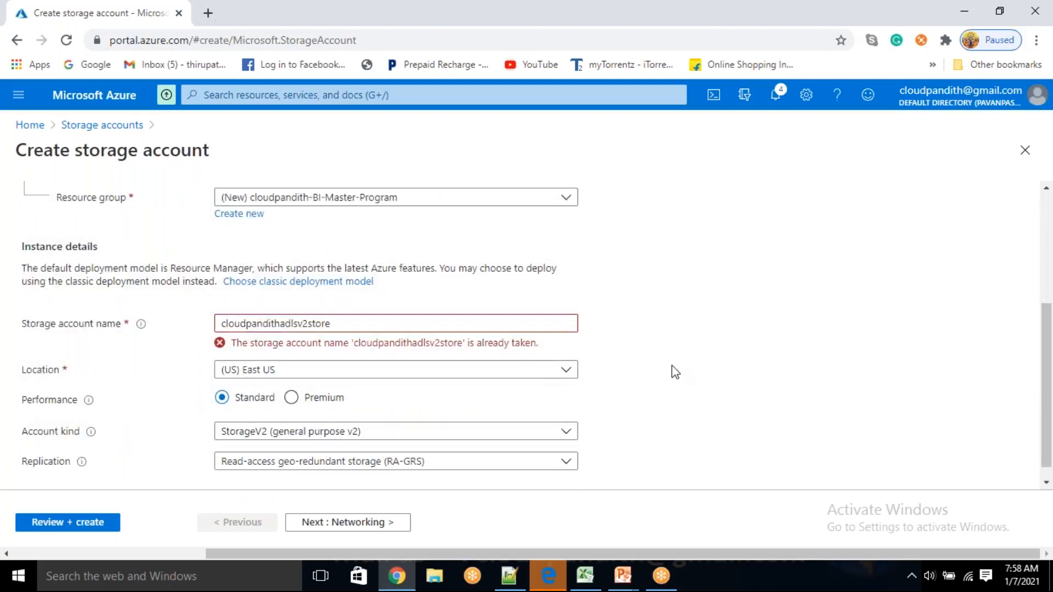
# - Change the storage account name to cloudpandithadlstorev2
pyautogui.click(307, 323)
pyautogui.press('BackSpace')
pyautogui.press('BackSpace')
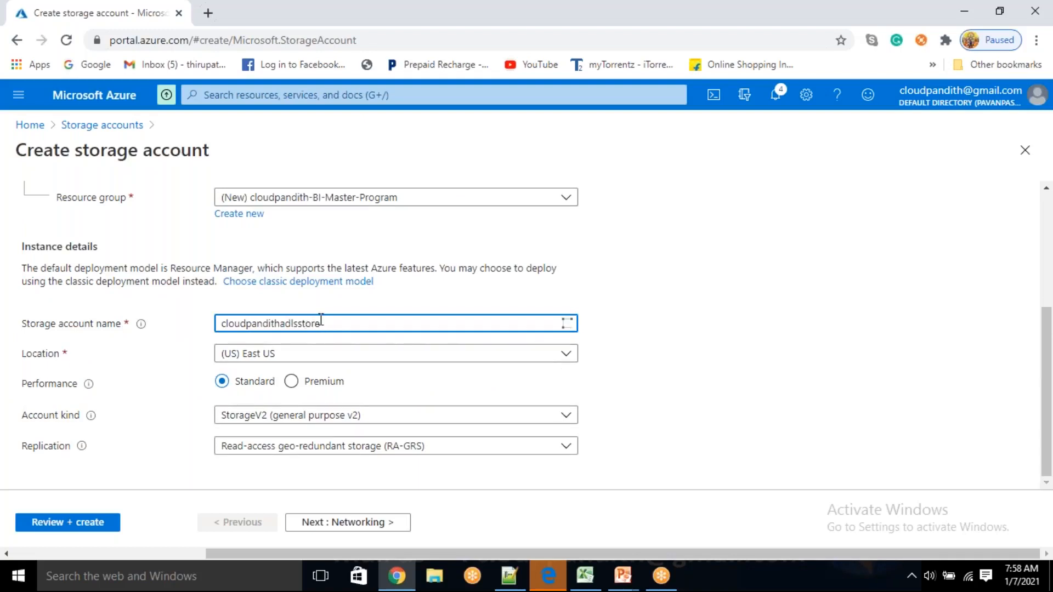
pyautogui.click(330, 323)
pyautogui.click(620, 331)
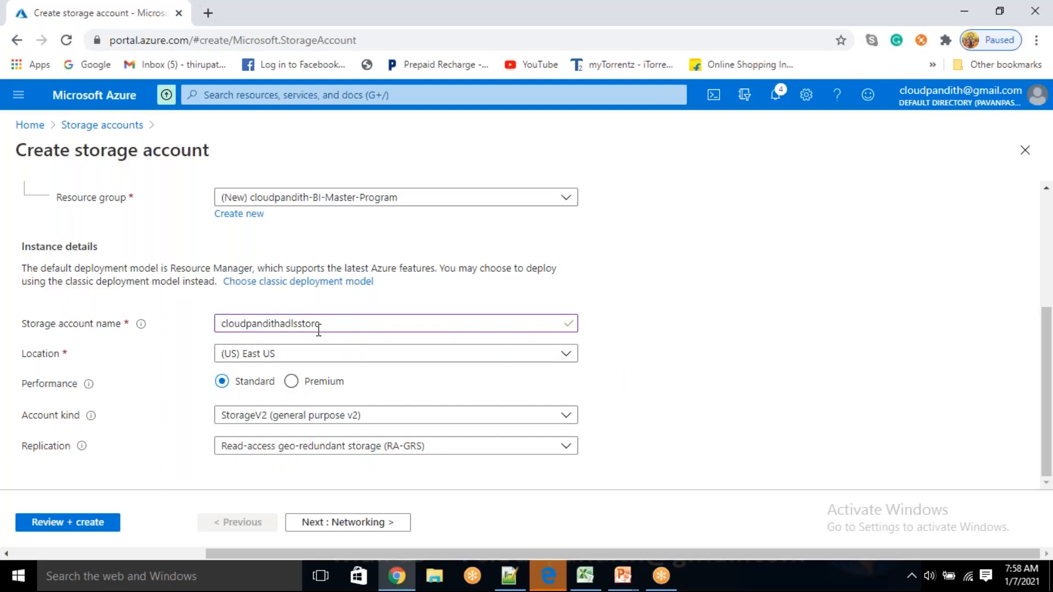
pyautogui.click(297, 323)
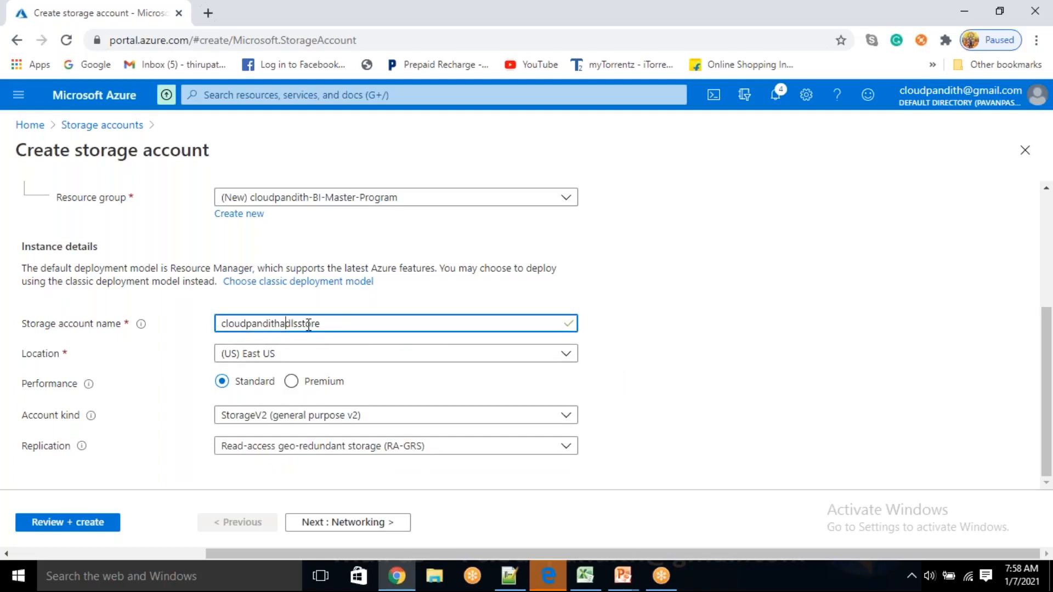
pyautogui.press('Delete')
pyautogui.click(97, 505)
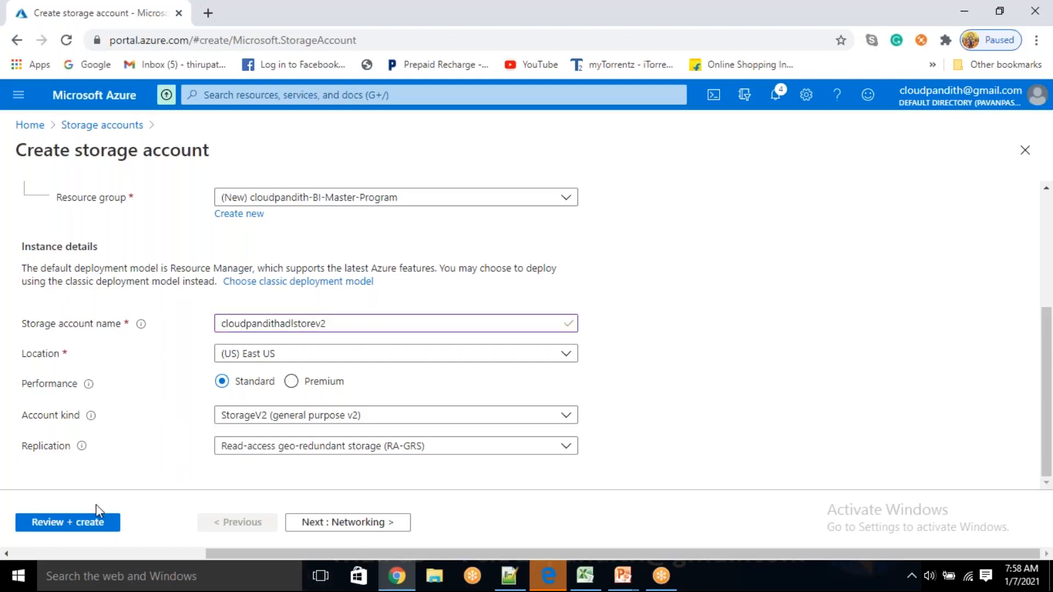
# - Enable the Data Lake Storage Gen2 hierarchical namespace in the advanced settings and create the storage account
pyautogui.click(340, 522)
pyautogui.click(340, 522)
pyautogui.click(340, 522)
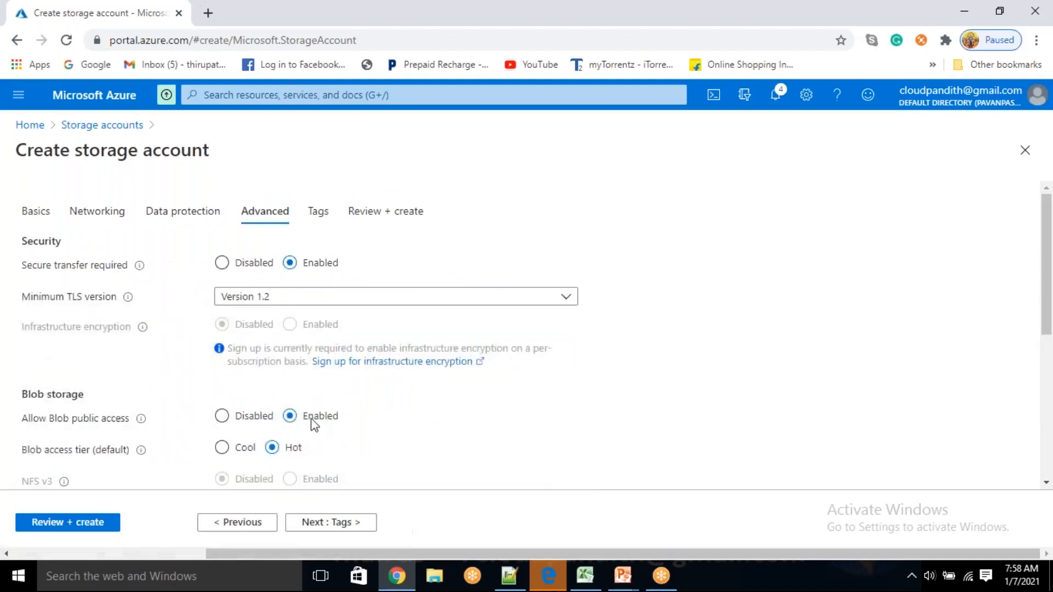
pyautogui.scroll(-4, 307, 409)
pyautogui.click(302, 344)
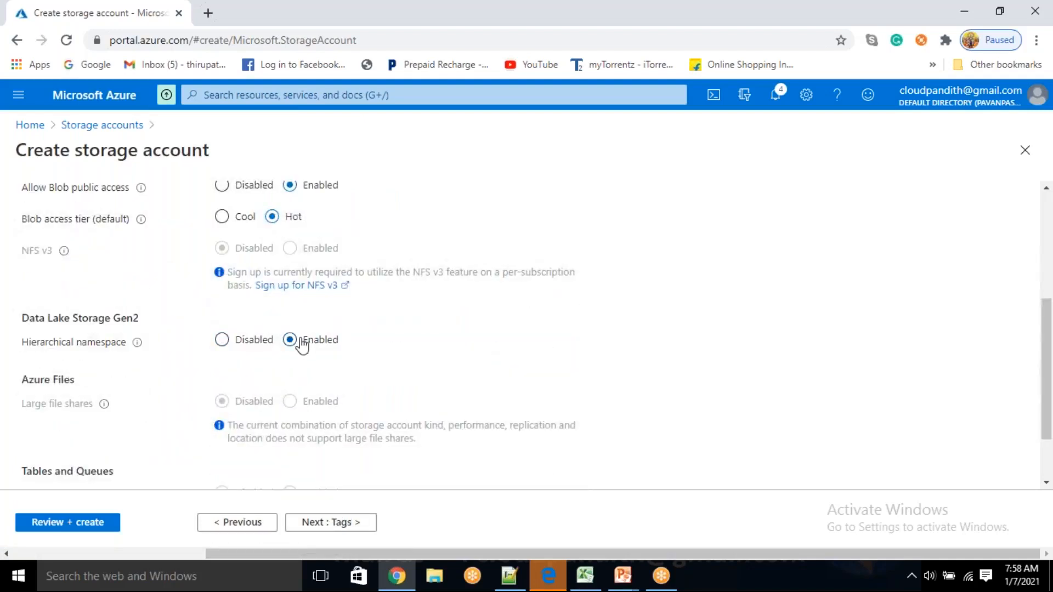
pyautogui.click(97, 526)
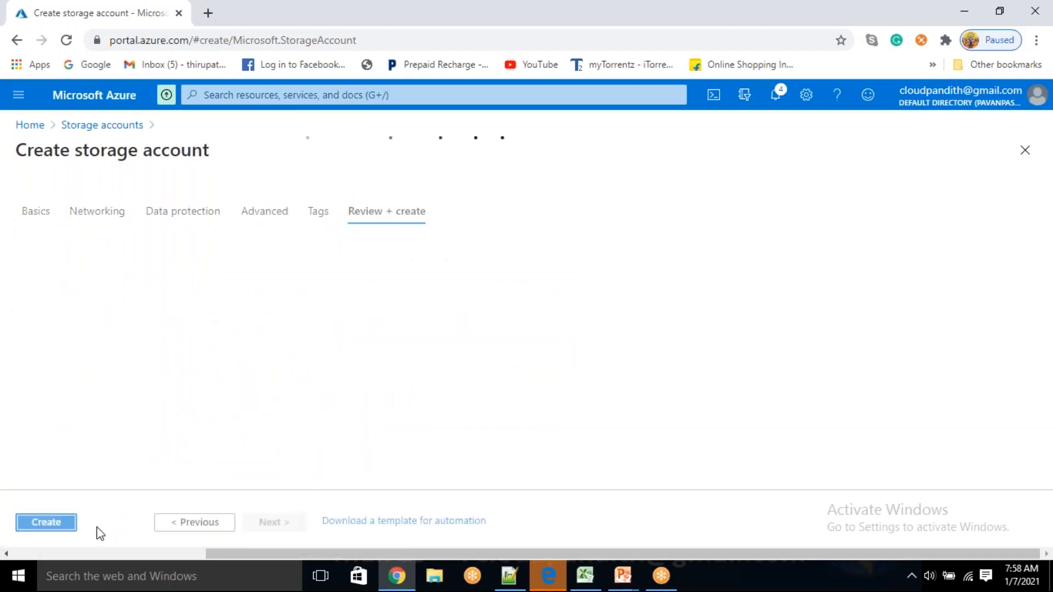
pyautogui.click(52, 530)
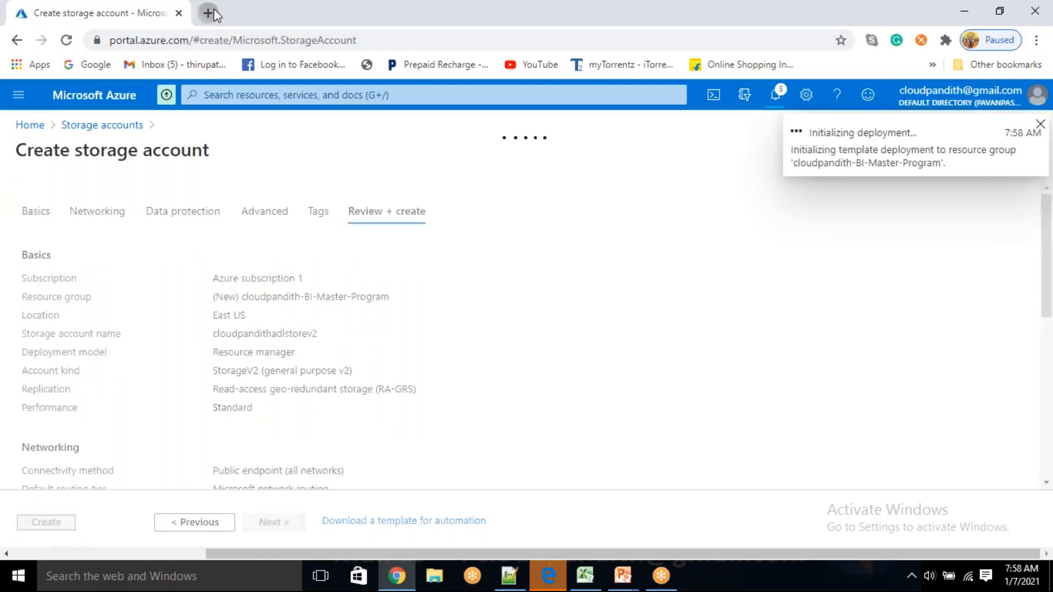
# - Open the Azure portal in a new browser tab and find the Data factories service by searching for "data fac"
pyautogui.click(209, 13)
pyautogui.write('porta')
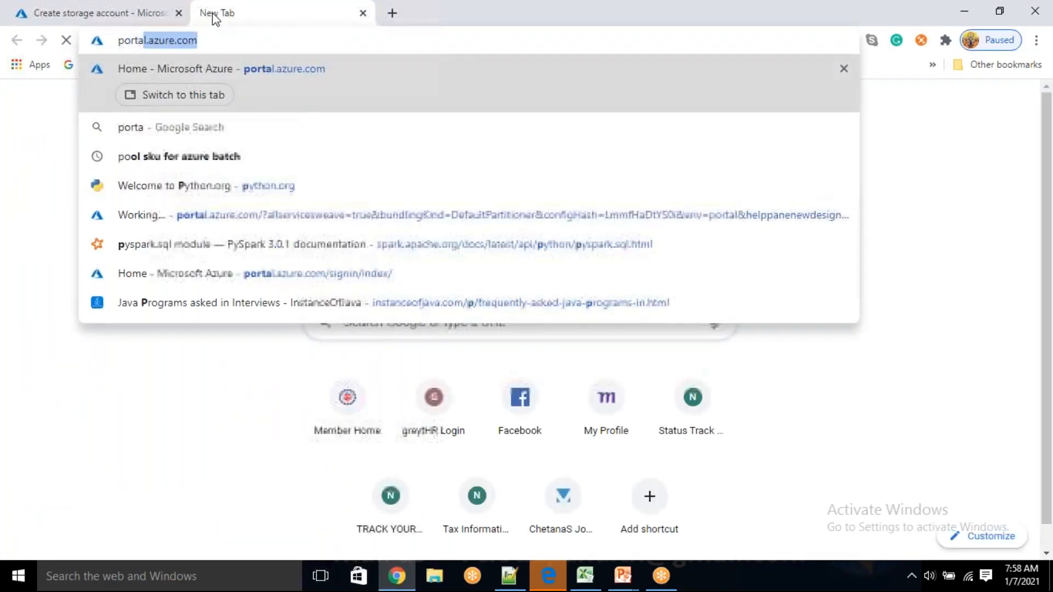
pyautogui.press('Return')
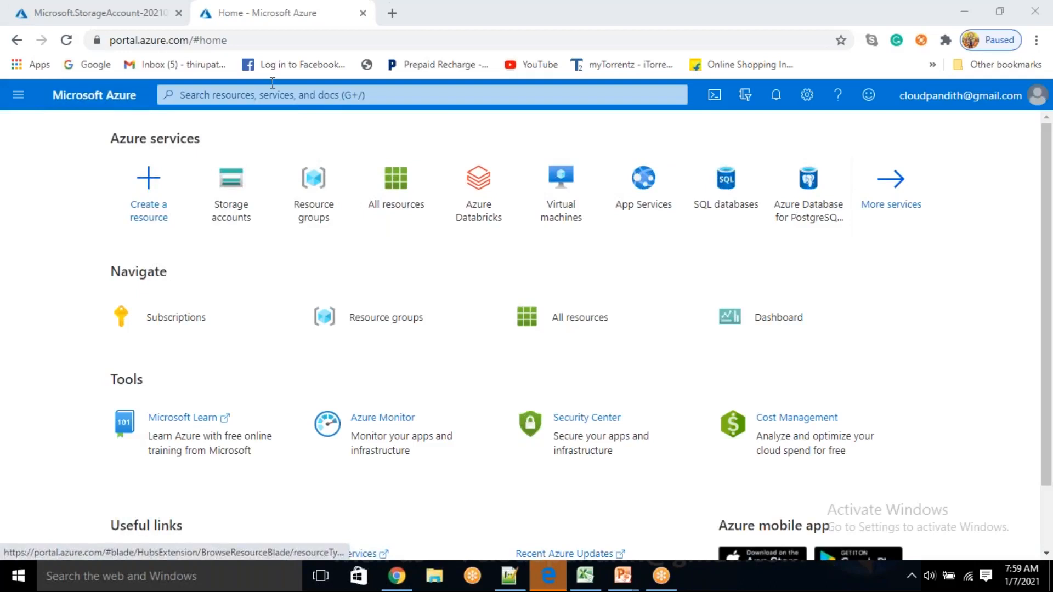
pyautogui.click(261, 97)
pyautogui.write('data fac')
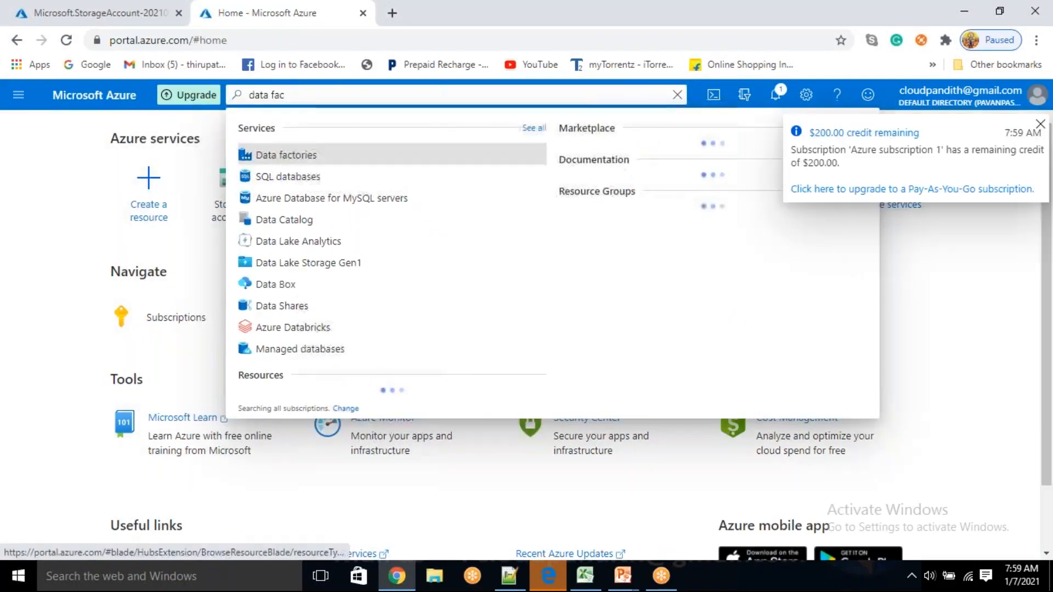
pyautogui.click(267, 157)
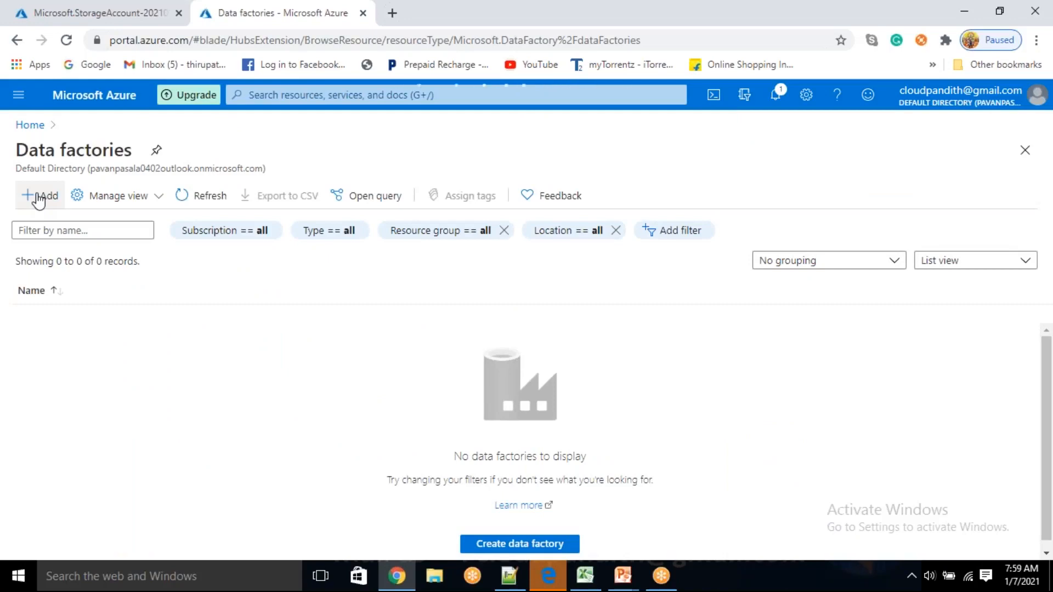
# - Start a new data factory in resource group cloudpandith-BI-Master-Program and enter the name cloudpandithadfv2
pyautogui.click(39, 197)
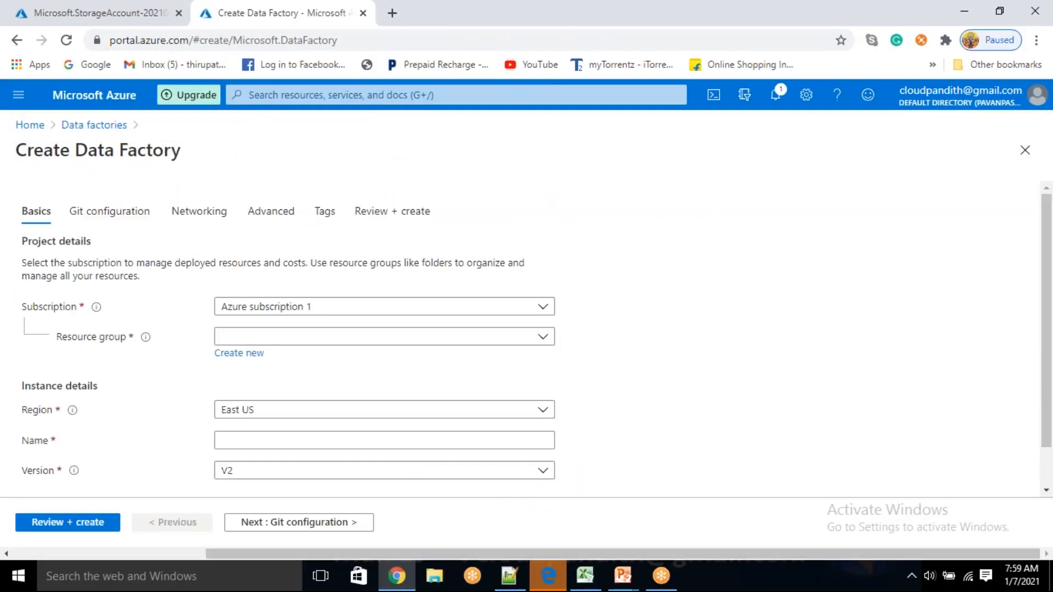
pyautogui.click(301, 343)
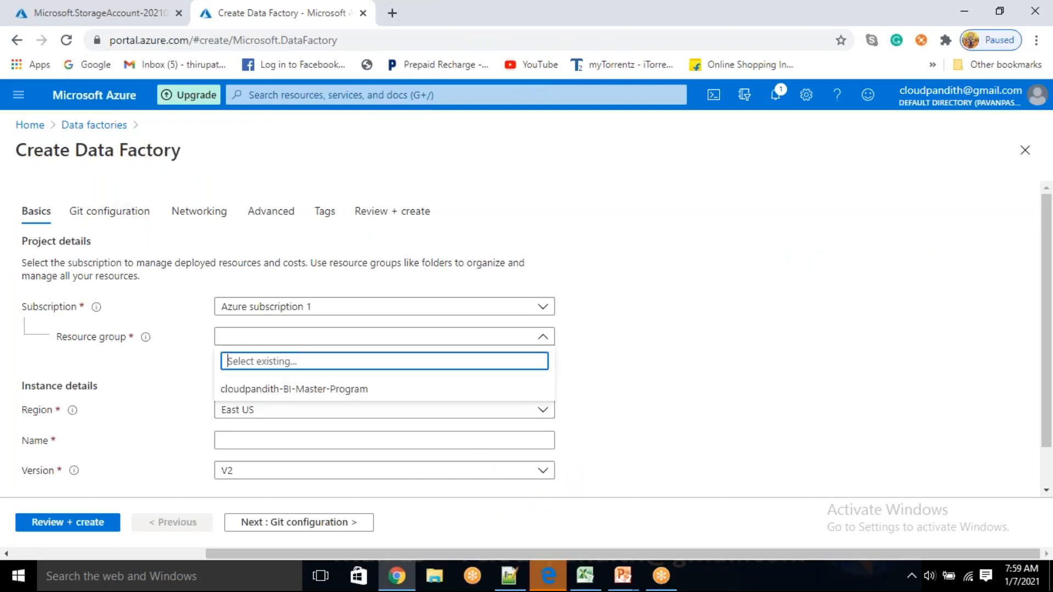
pyautogui.click(290, 389)
pyautogui.scroll(-1, 272, 390)
pyautogui.click(255, 400)
pyautogui.write('cloudpandithadfv2')
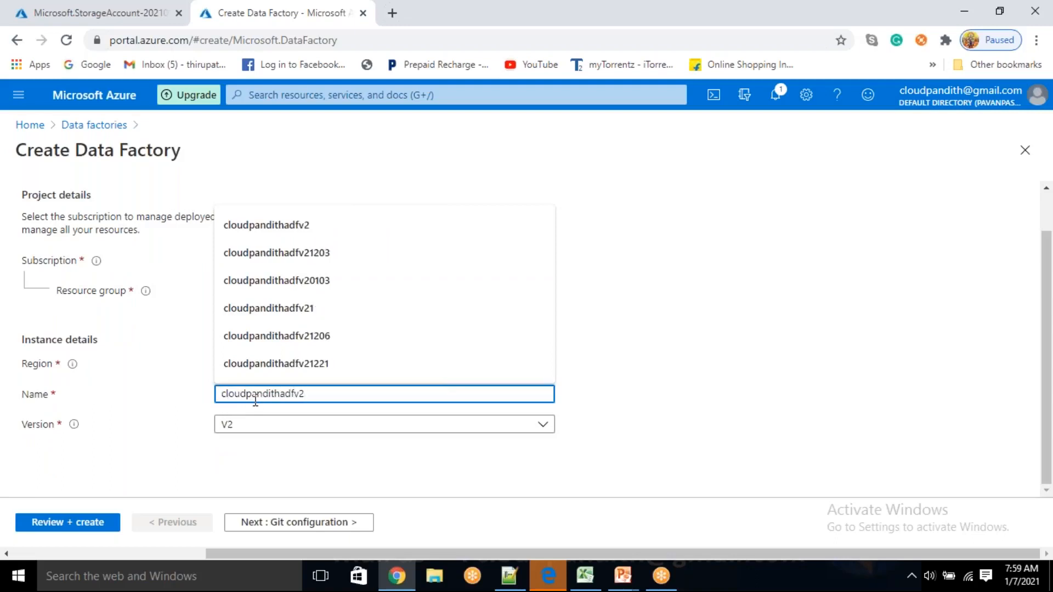
pyautogui.click(591, 436)
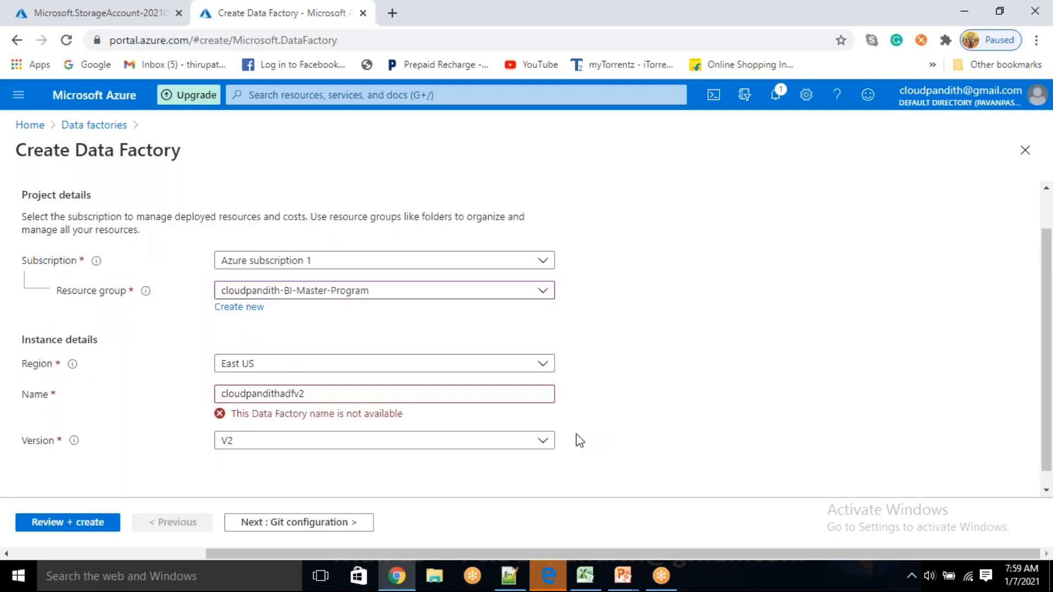
# - Extend the data factory name to cloudpandithadfv20107
pyautogui.click(380, 399)
pyautogui.write('010')
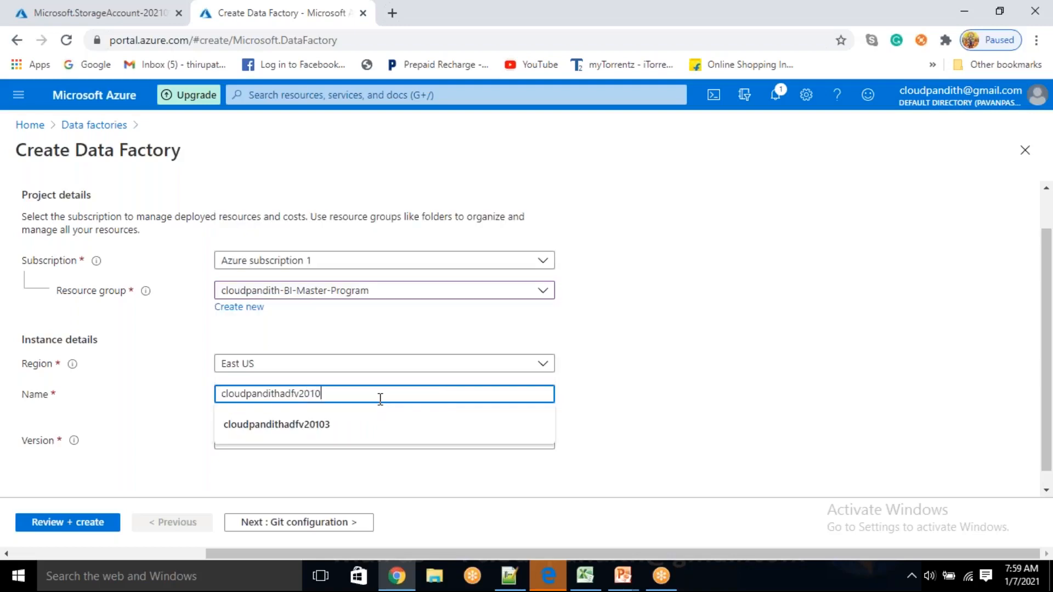
pyautogui.write('7')
pyautogui.click(903, 277)
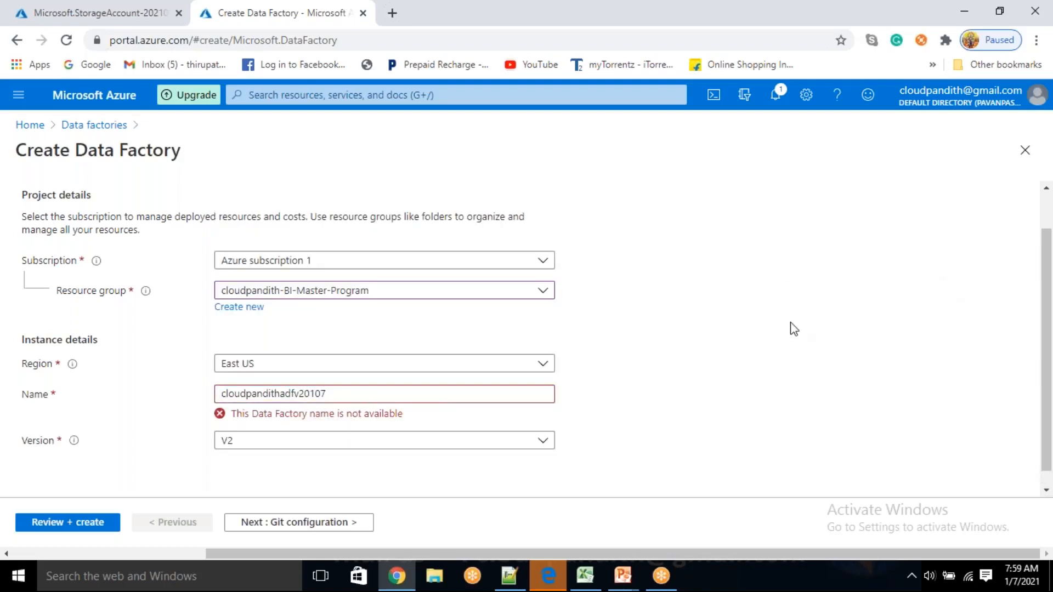
# - Choose to configure Git later, review the settings and create the data factory
pyautogui.click(348, 522)
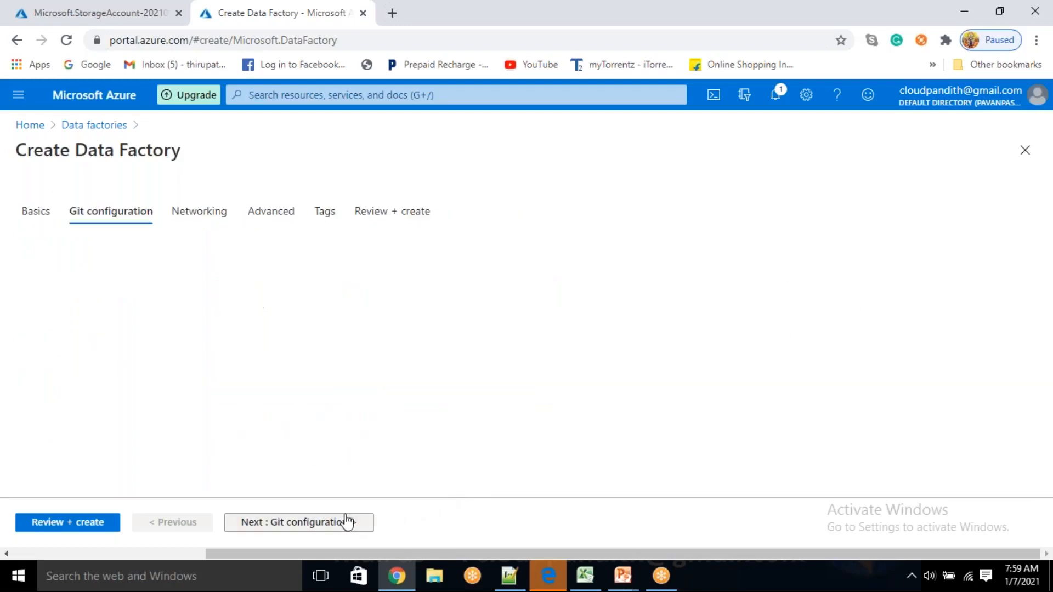
pyautogui.click(222, 292)
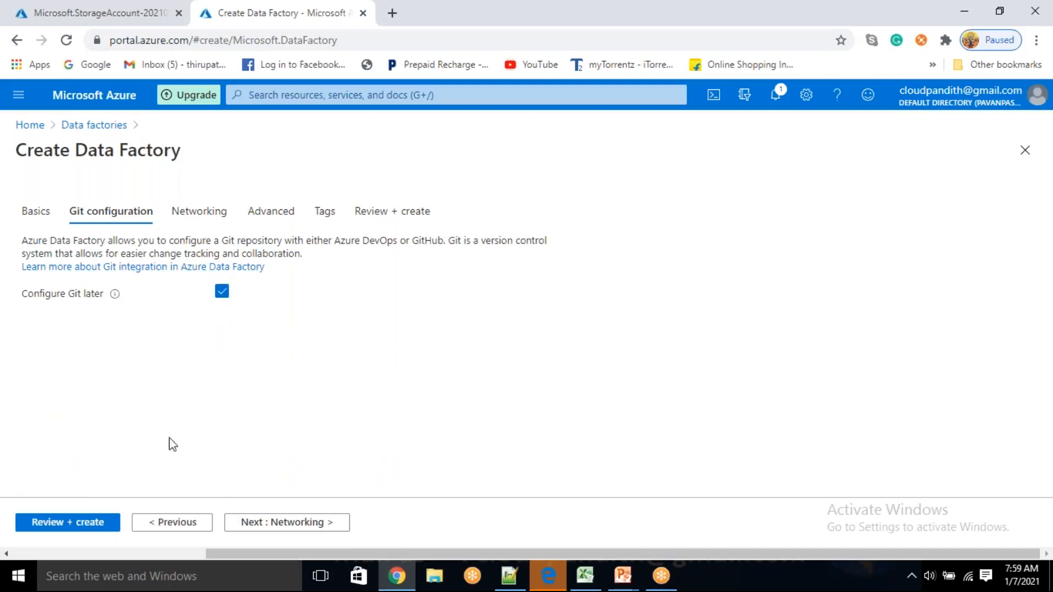
pyautogui.click(65, 525)
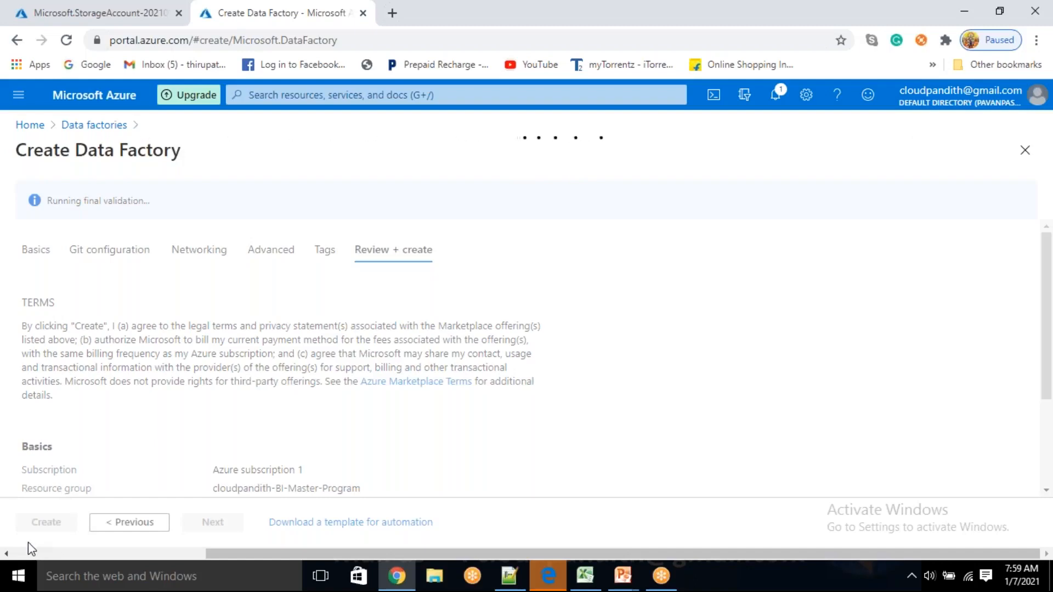
pyautogui.click(15, 518)
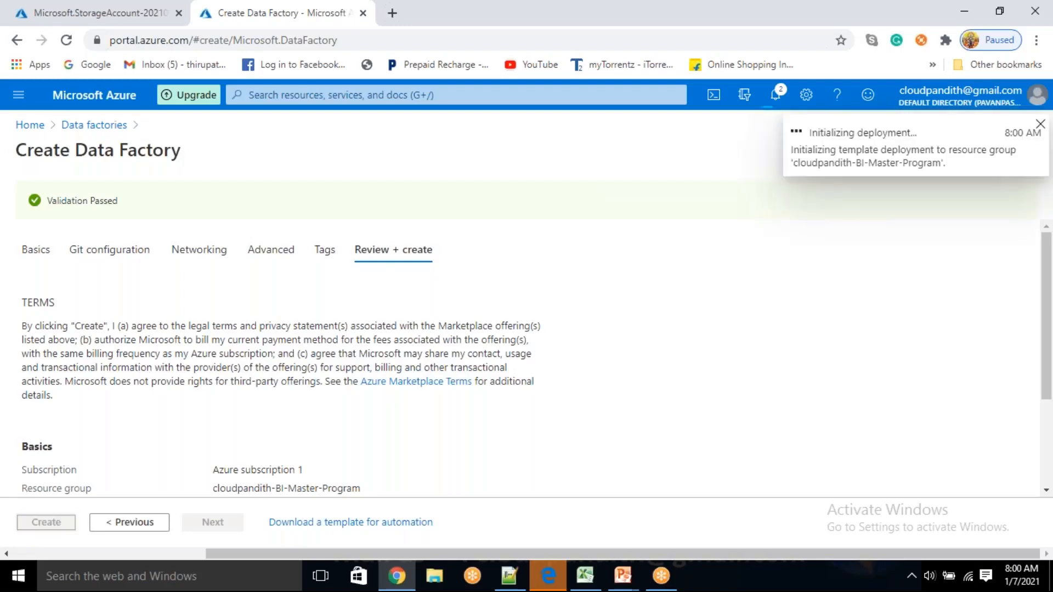
# - Open the Azure portal in a new browser tab and find the Key vaults service by searching for "key vau"
pyautogui.click(392, 13)
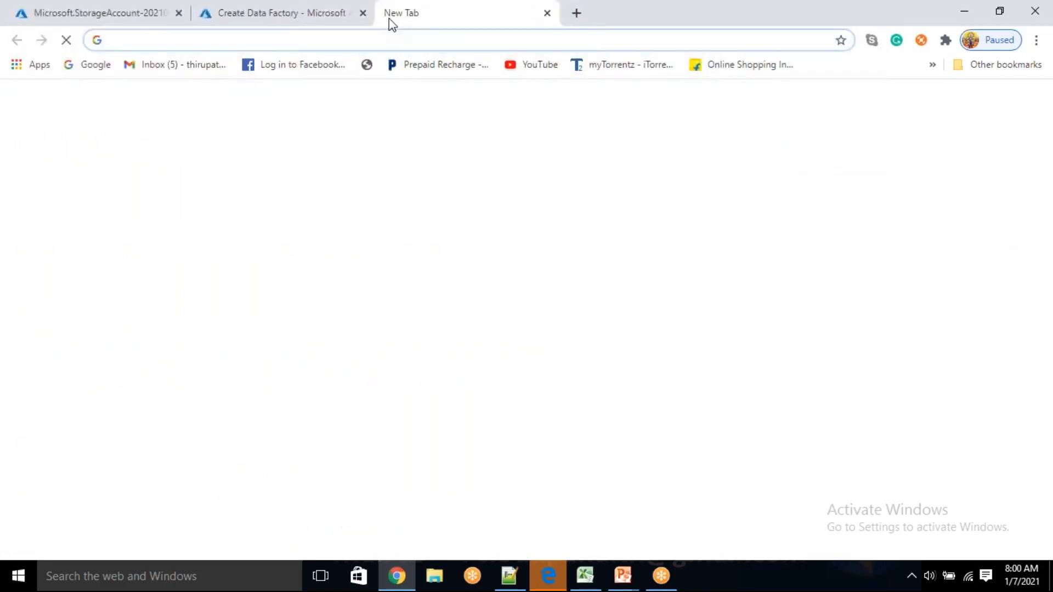
pyautogui.write('porta')
pyautogui.press('Return')
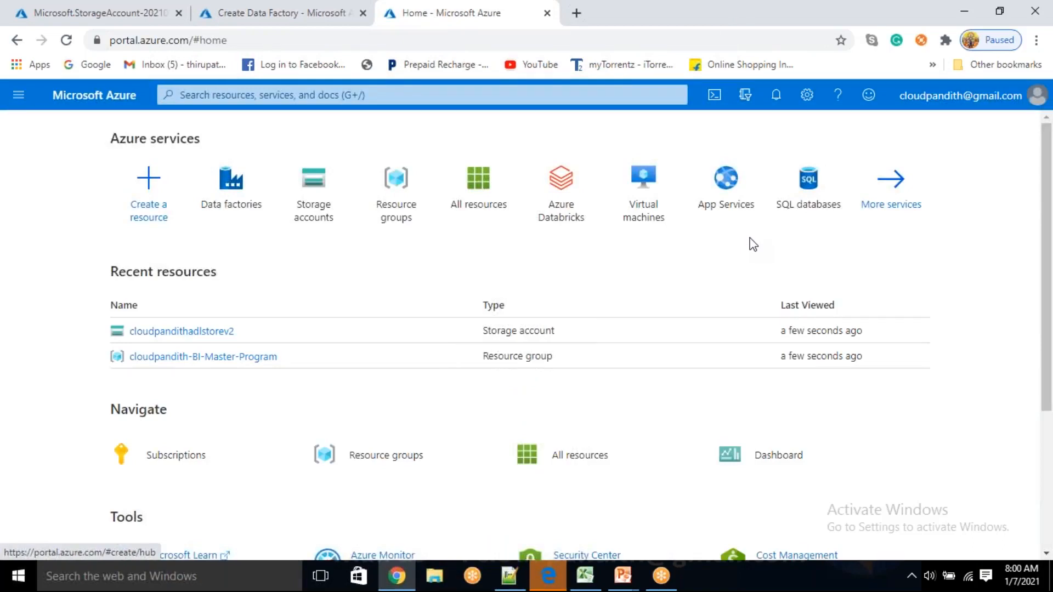
pyautogui.moveTo(739, 192)
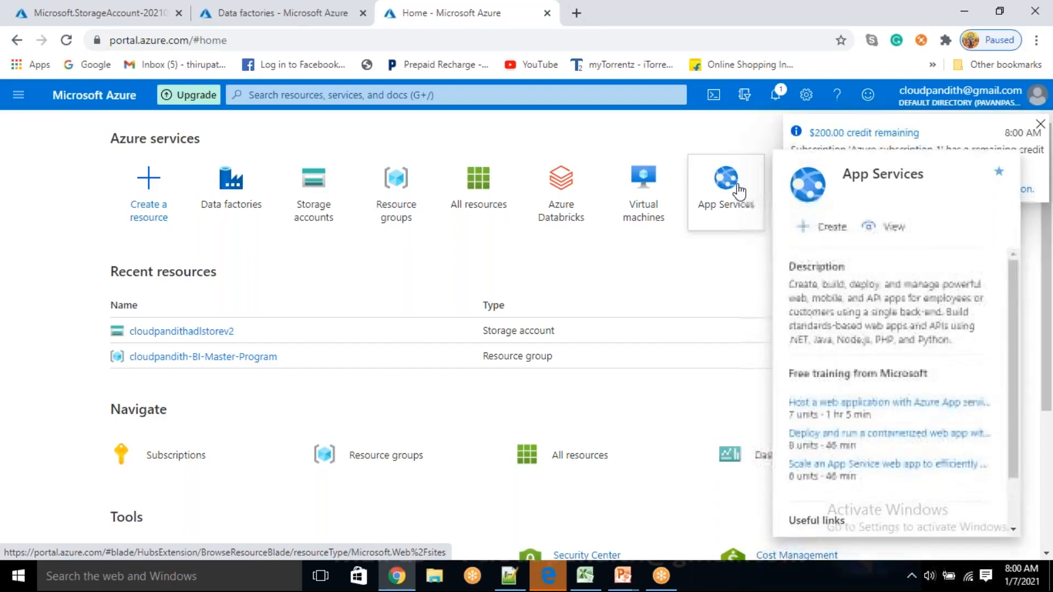
pyautogui.click(438, 96)
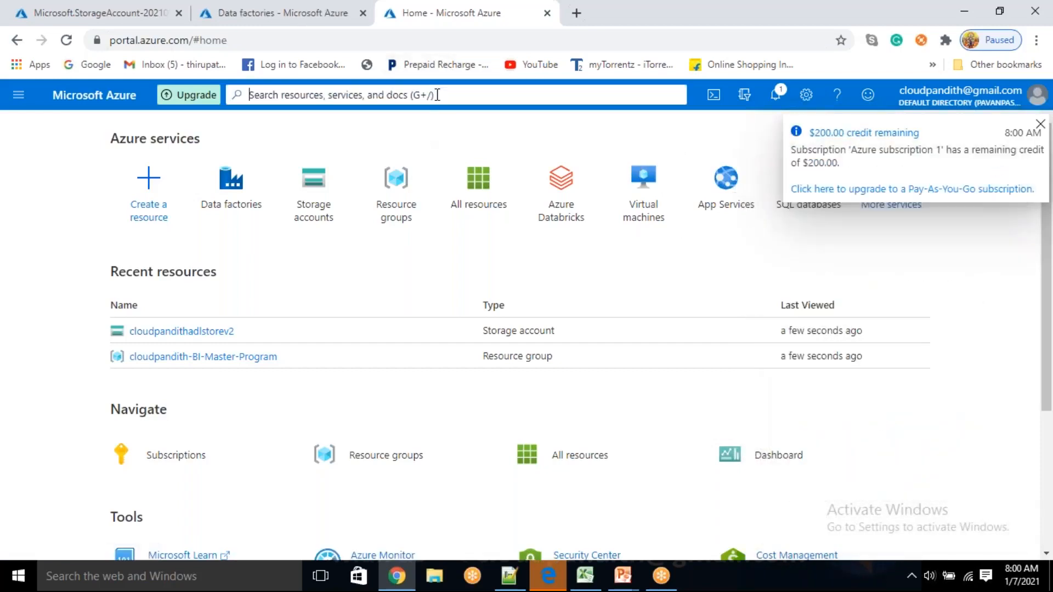
pyautogui.write('k')
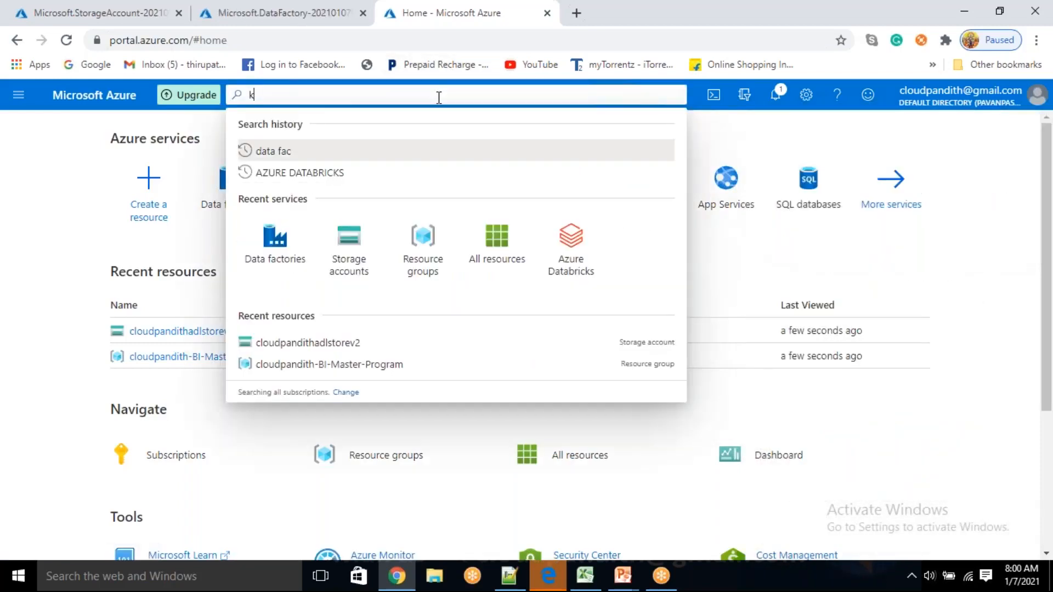
pyautogui.write('ey vau')
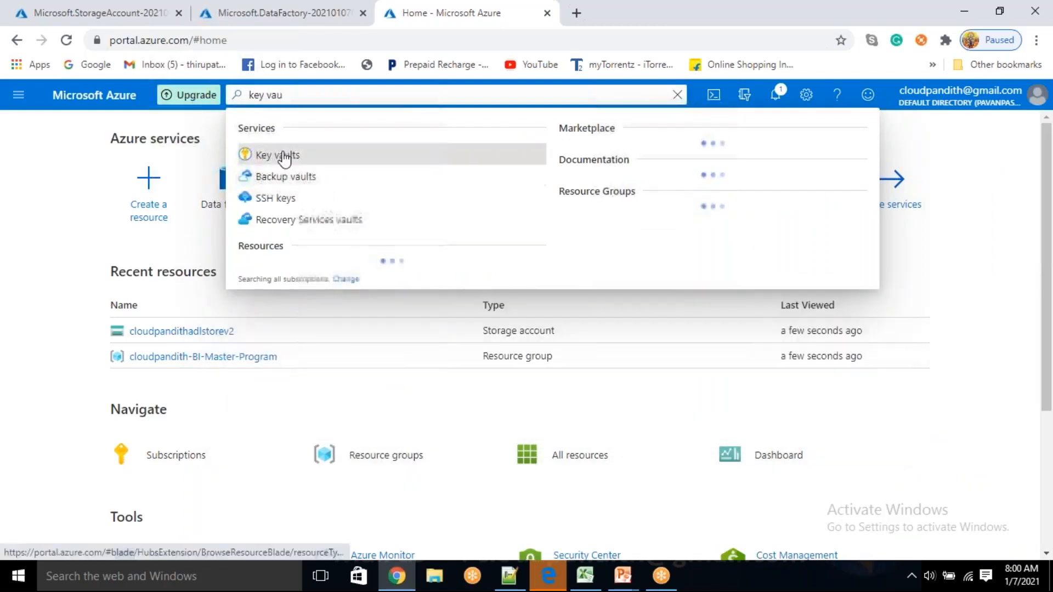
pyautogui.click(284, 157)
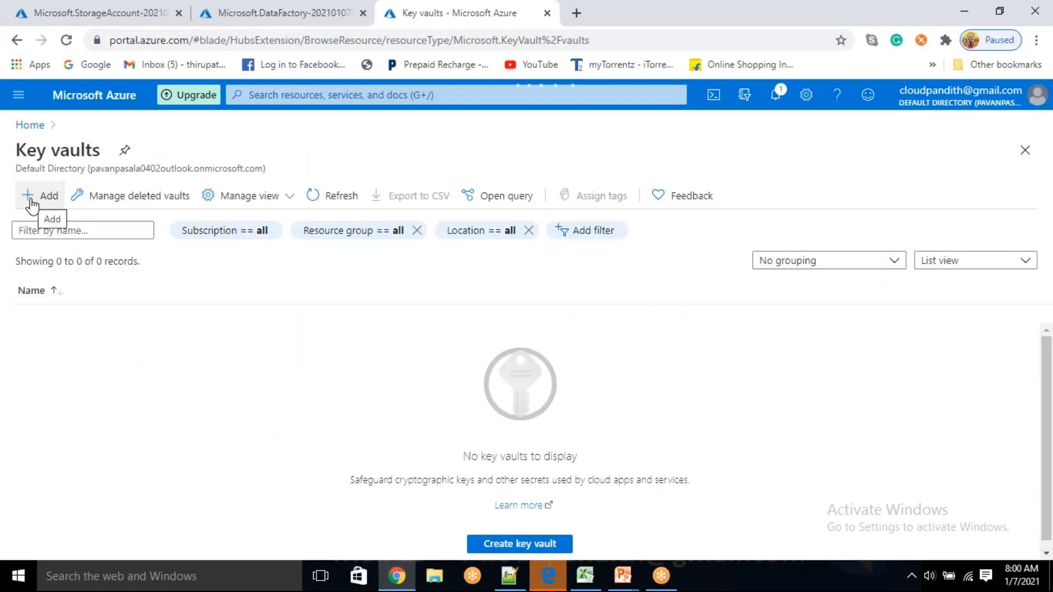
# - Start a new key vault in resource group cloudpandith-BI-Master-Program and name it cloudpandithakv0107
pyautogui.click(31, 201)
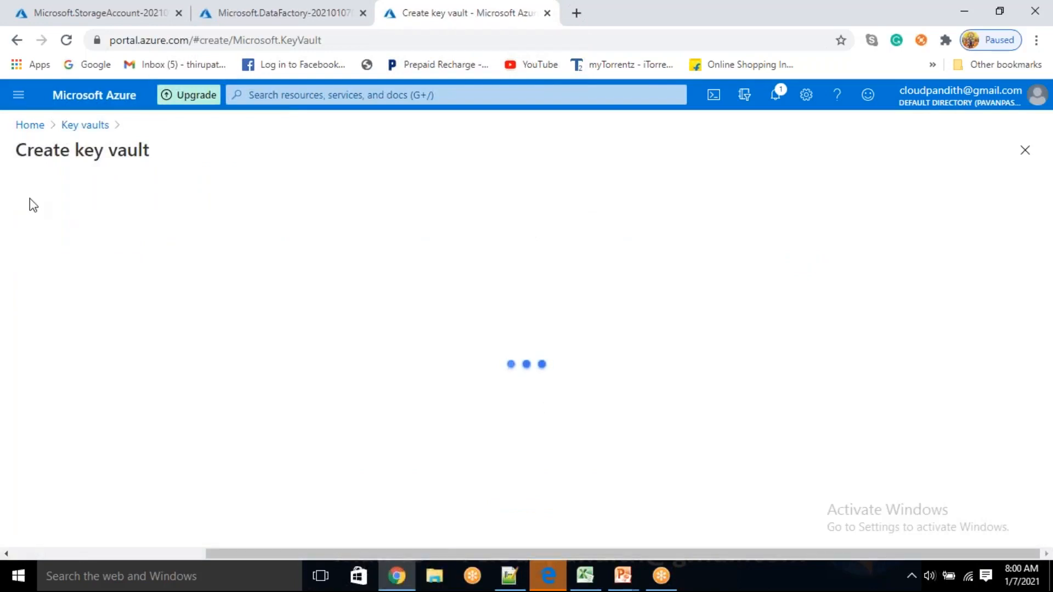
pyautogui.scroll(-1, 347, 368)
pyautogui.click(328, 383)
pyautogui.click(318, 433)
pyautogui.scroll(-2, 287, 329)
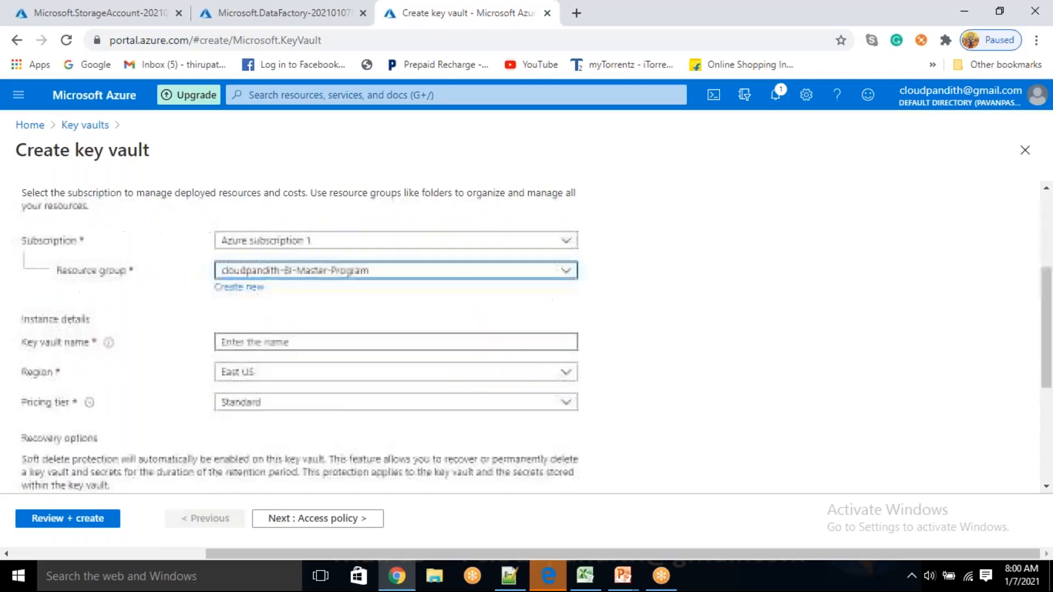
pyautogui.click(287, 300)
pyautogui.write('clo')
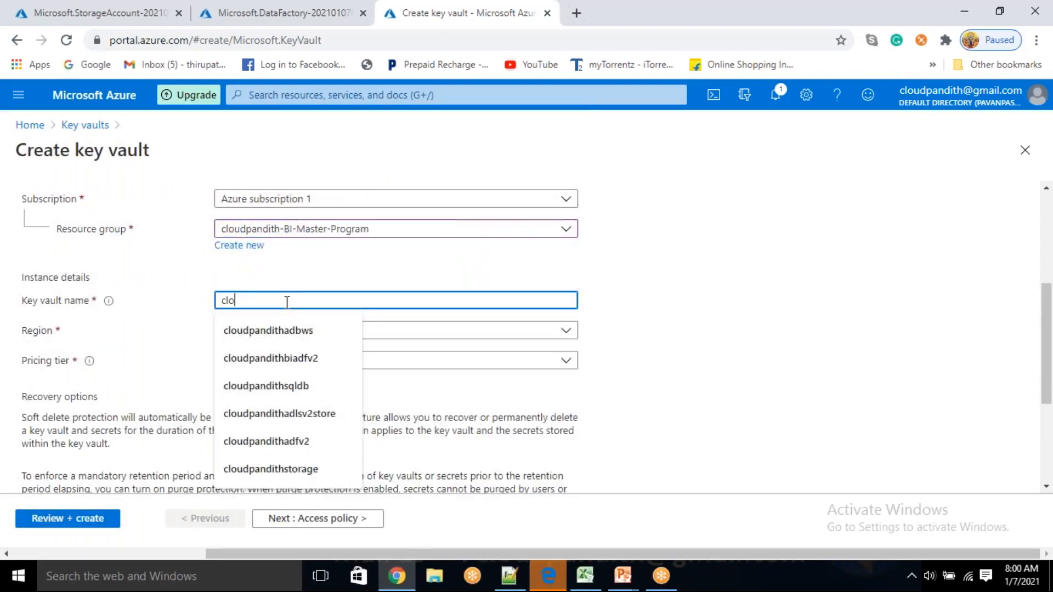
pyautogui.write('udpandithakv')
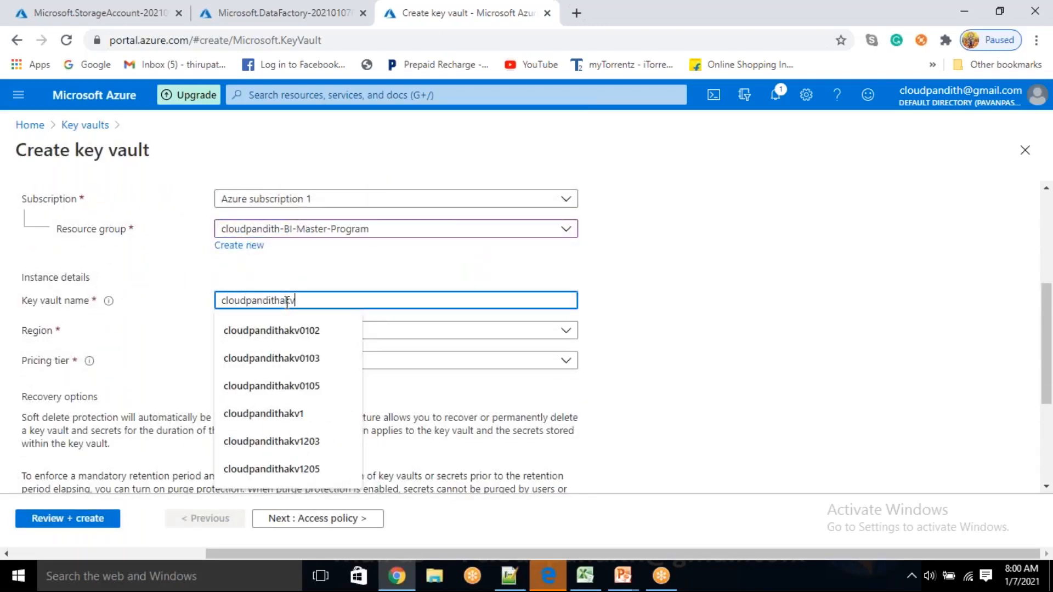
pyautogui.write('0107')
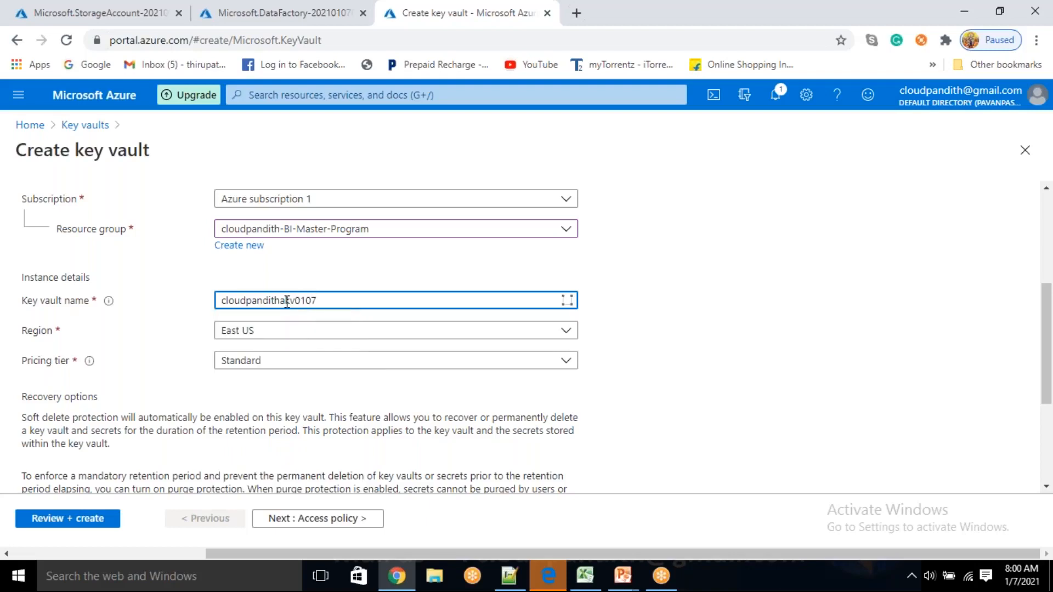
# - Start a new access policy for the key vault using the Key, Secret, & Certificate Management template
pyautogui.click(329, 519)
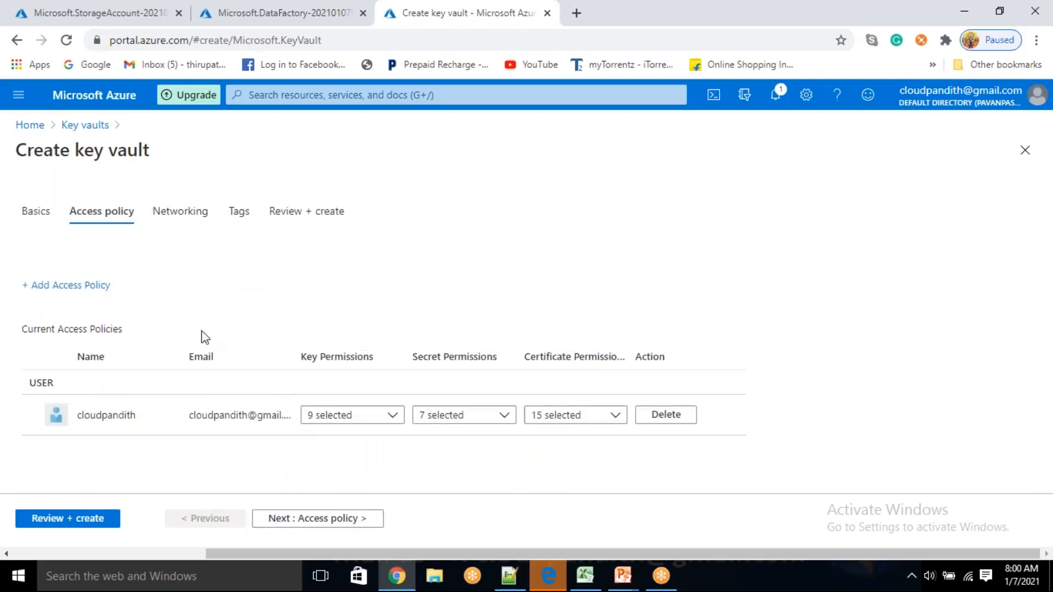
pyautogui.click(67, 429)
pyautogui.click(303, 222)
pyautogui.click(294, 242)
# - Add the access policy with the data factory cloudpandithadfv20107 as its principal and submit the key vault settings for review
pyautogui.click(258, 344)
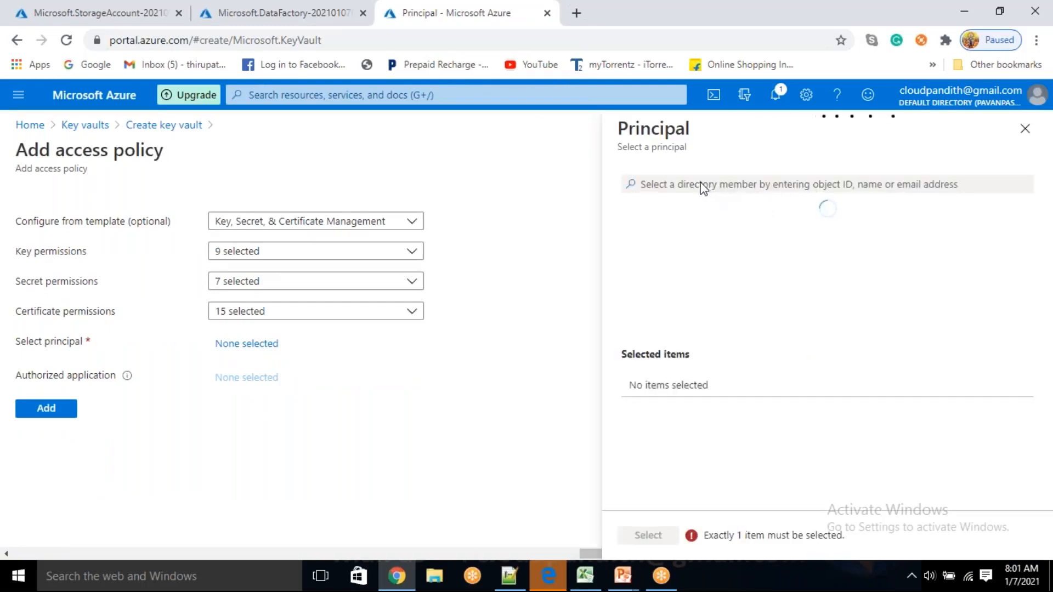
pyautogui.click(673, 188)
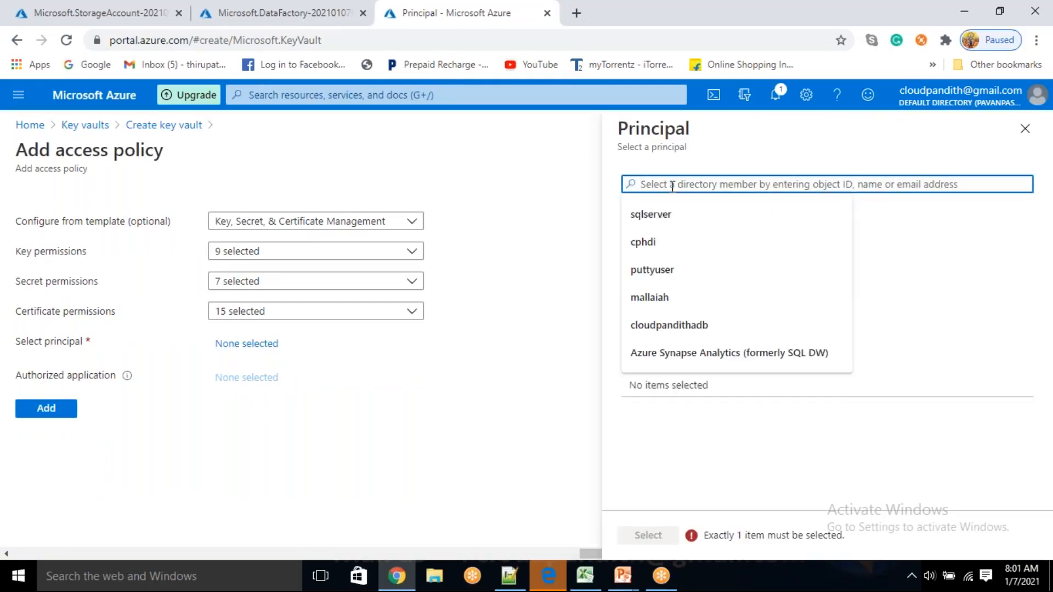
pyautogui.write('cloudpandith')
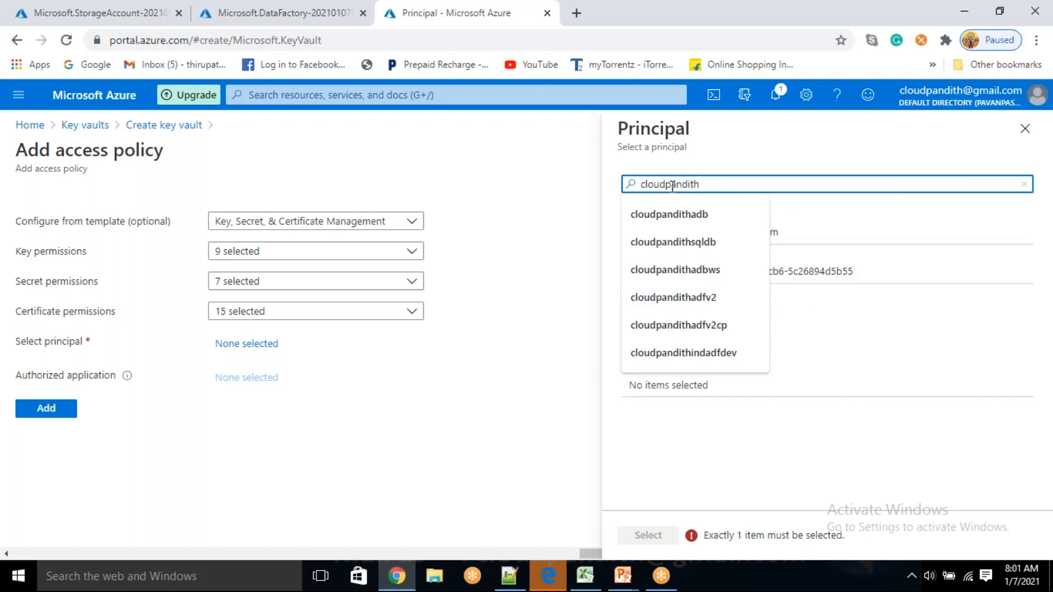
pyautogui.write('adfv2010')
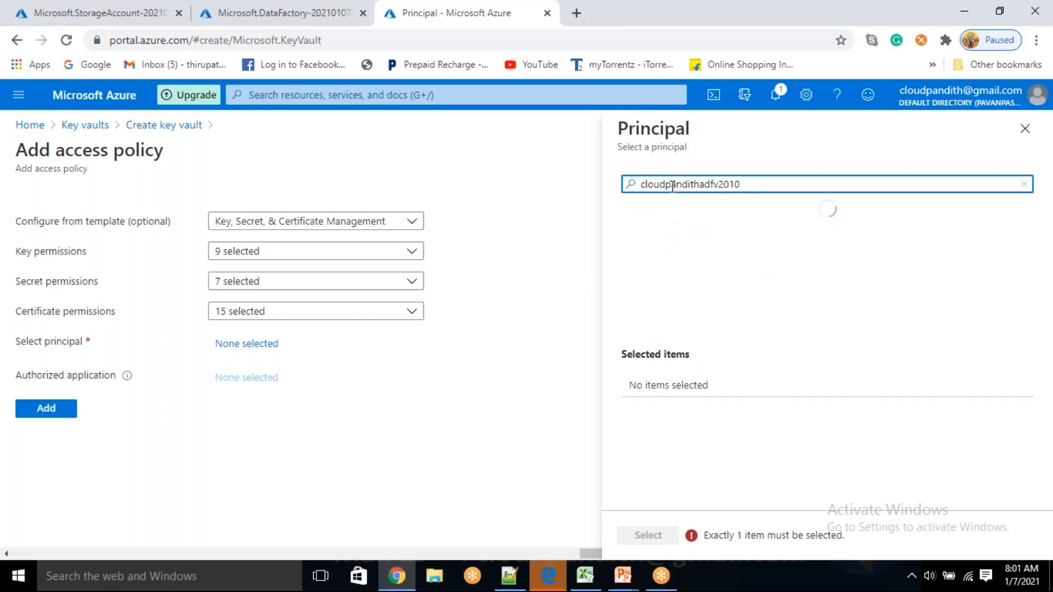
pyautogui.click(760, 241)
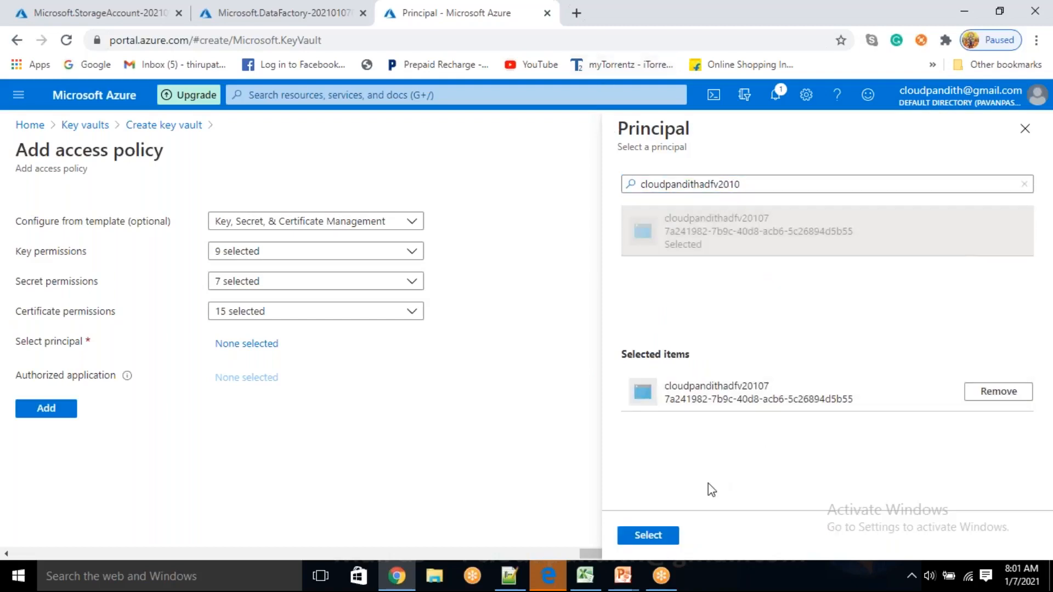
pyautogui.click(647, 535)
pyautogui.click(44, 444)
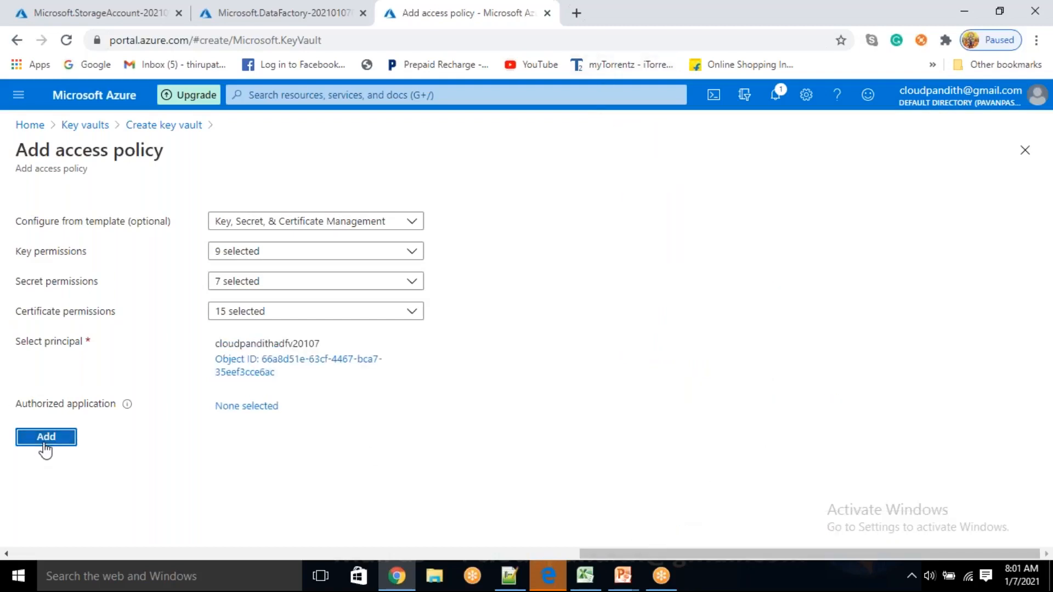
pyautogui.click(71, 523)
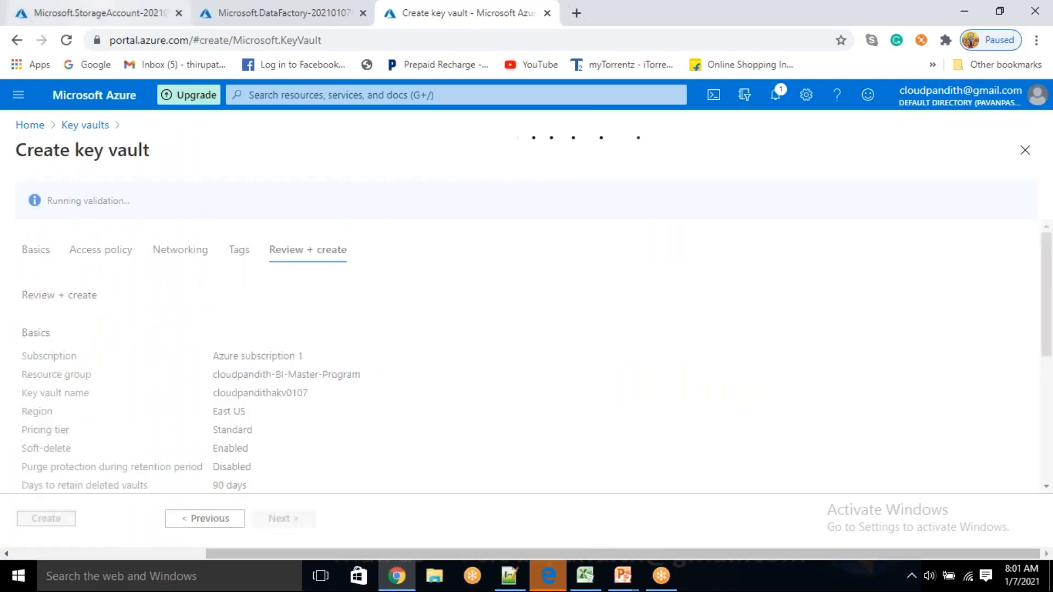
# - Switch to the storage account deployment's browser tab and open the containers of cloudpandithadlstorev2
pyautogui.click(107, 11)
pyautogui.click(302, 415)
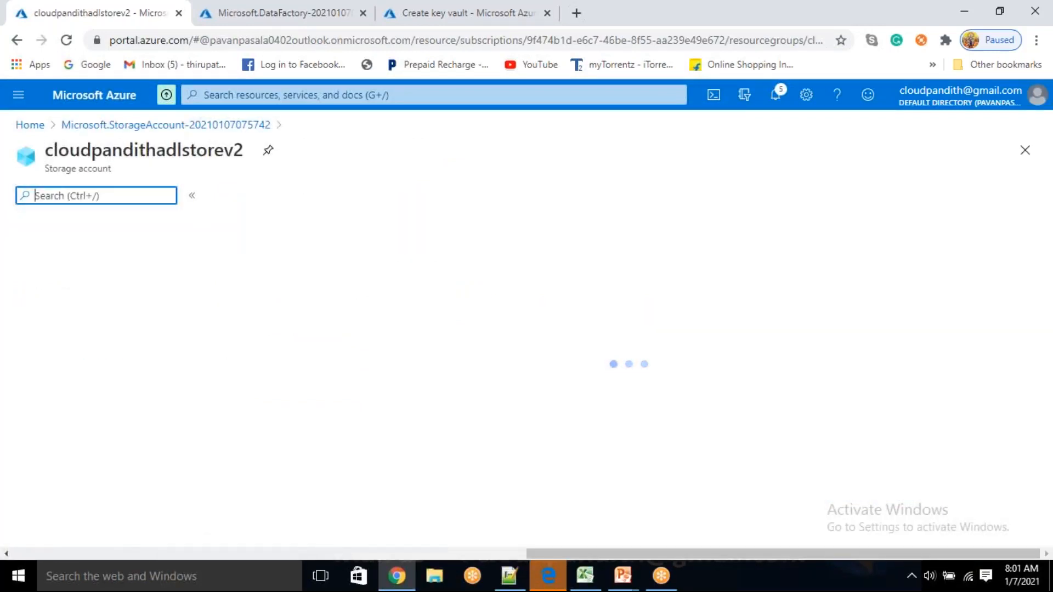
pyautogui.click(282, 469)
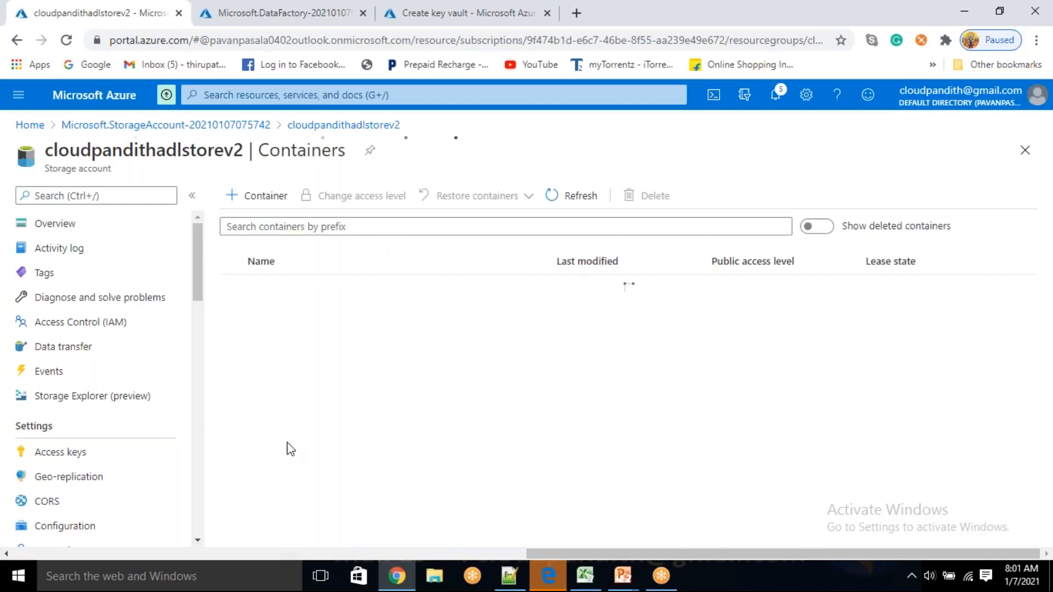
# - Create a private container named pivotdata in the storage account
pyautogui.click(248, 196)
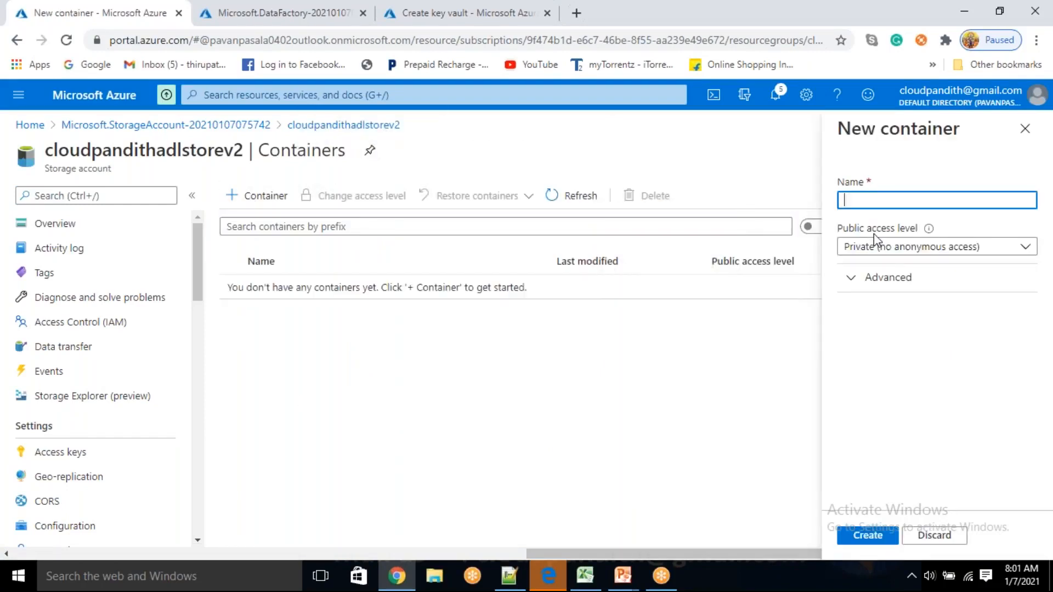
pyautogui.write('cloiu')
pyautogui.press('BackSpace')
pyautogui.press('BackSpace')
pyautogui.press('BackSpace')
pyautogui.press('BackSpace')
pyautogui.write('pivotdata')
pyautogui.click(869, 540)
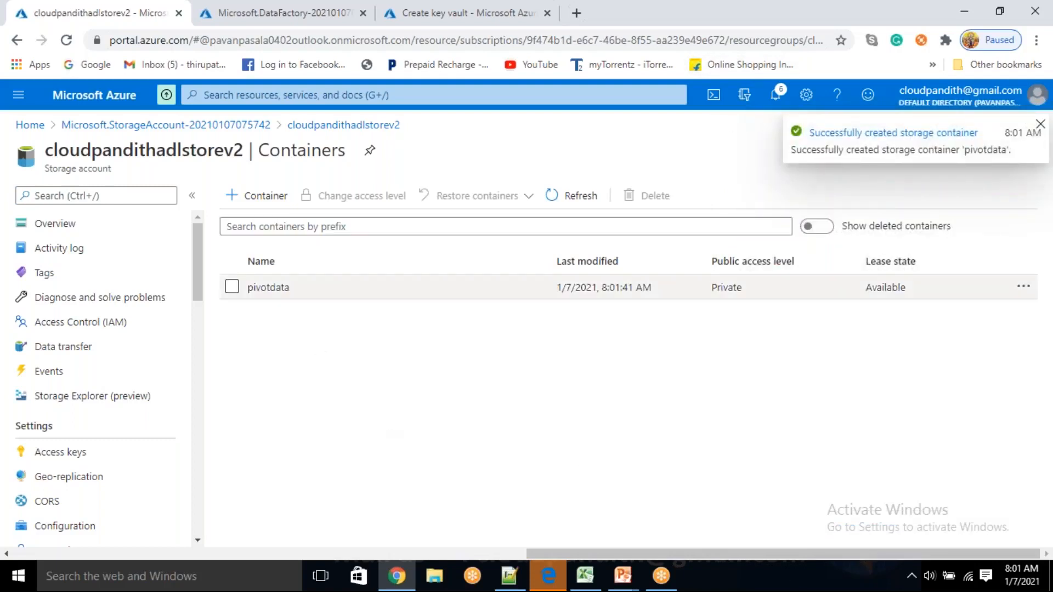
# - Create a second private container named unpivotdata
pyautogui.click(254, 199)
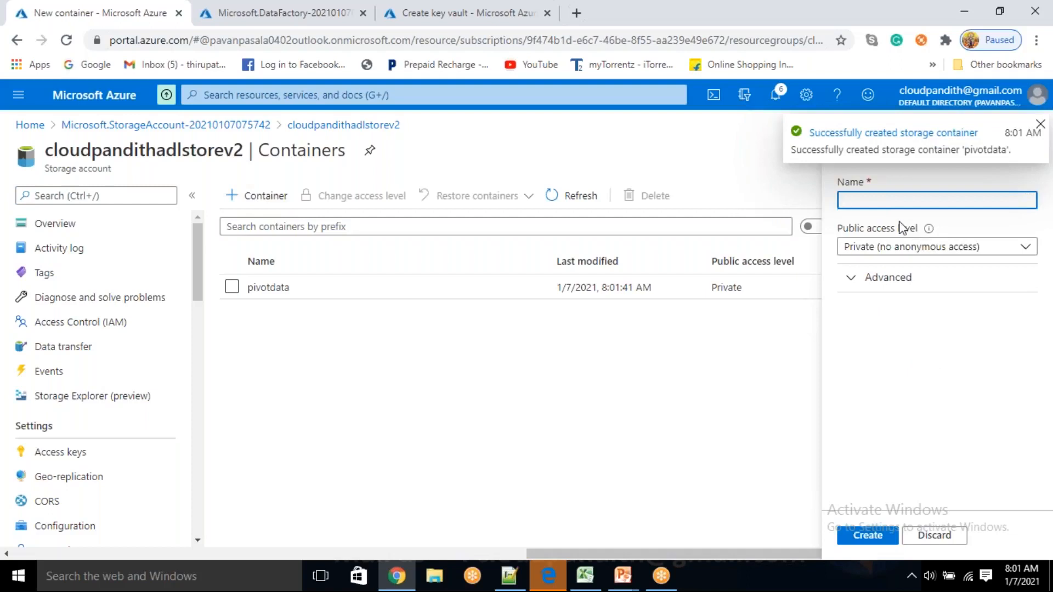
pyautogui.write('unpivotdata')
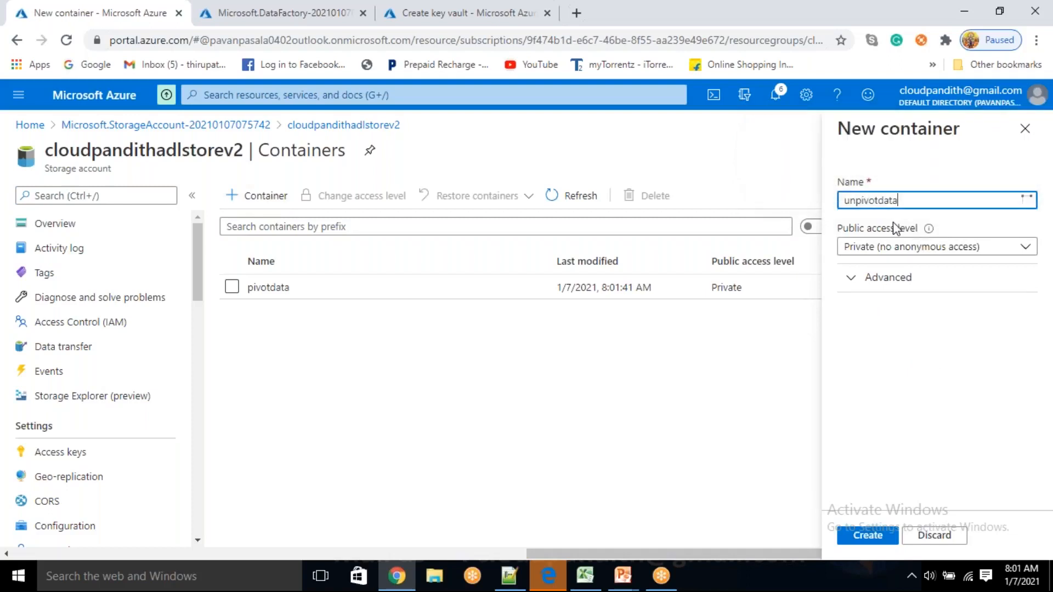
pyautogui.click(866, 535)
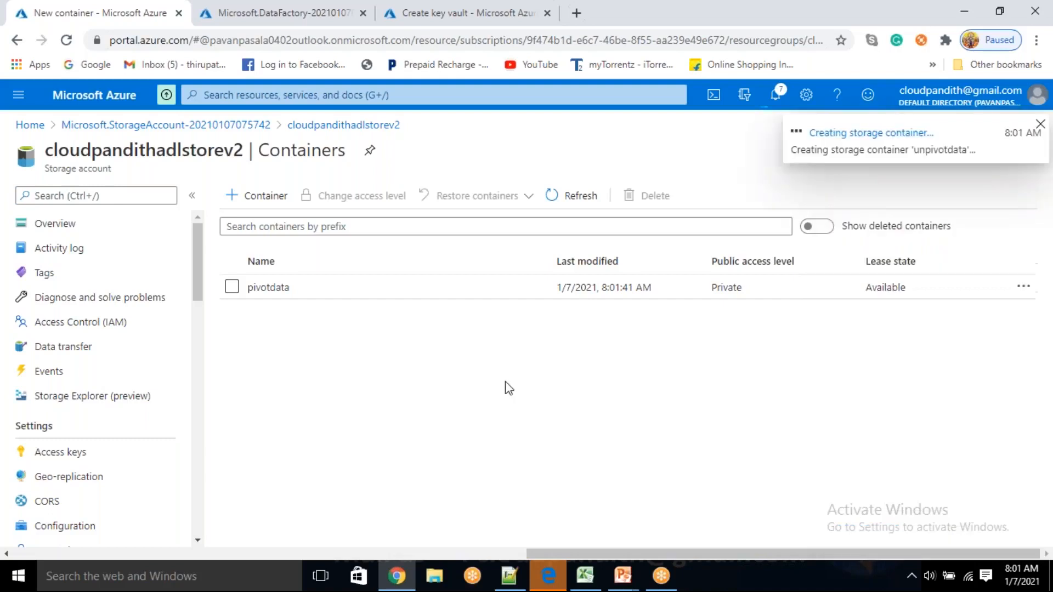
pyautogui.click(281, 207)
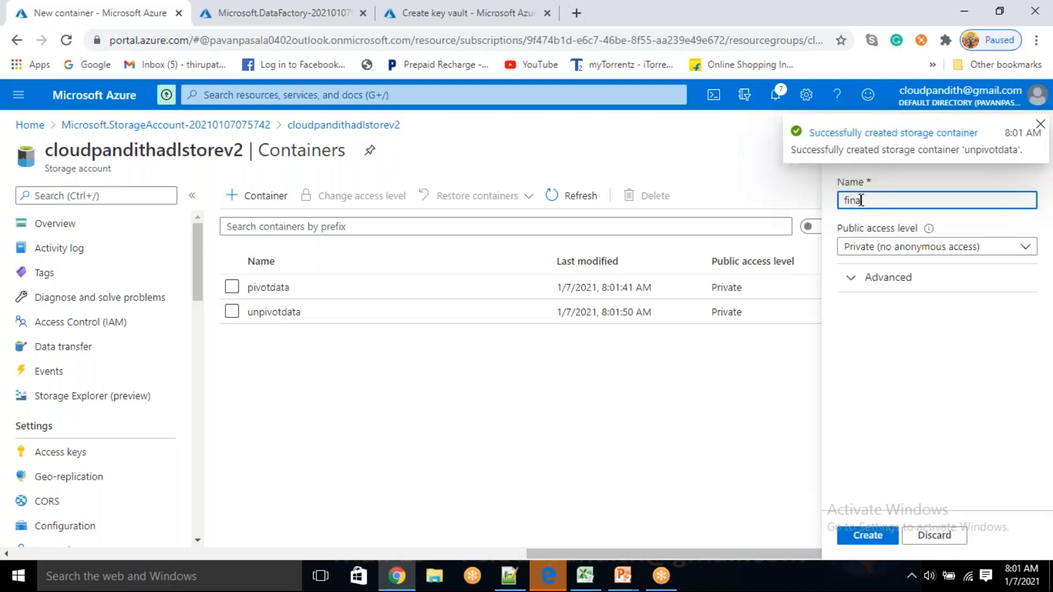
pyautogui.write('finaloutut')
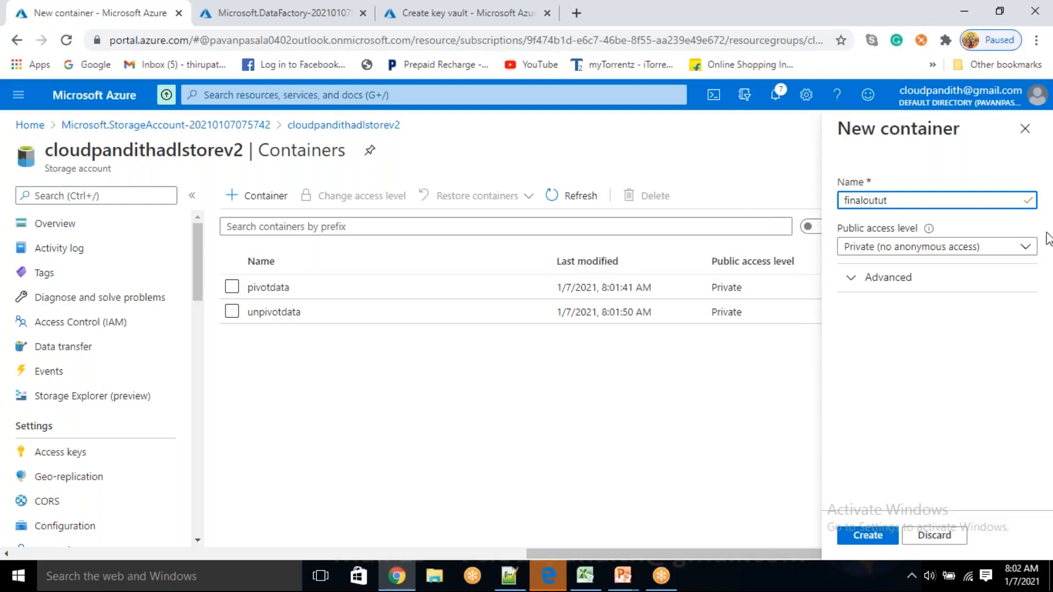
pyautogui.click(1025, 128)
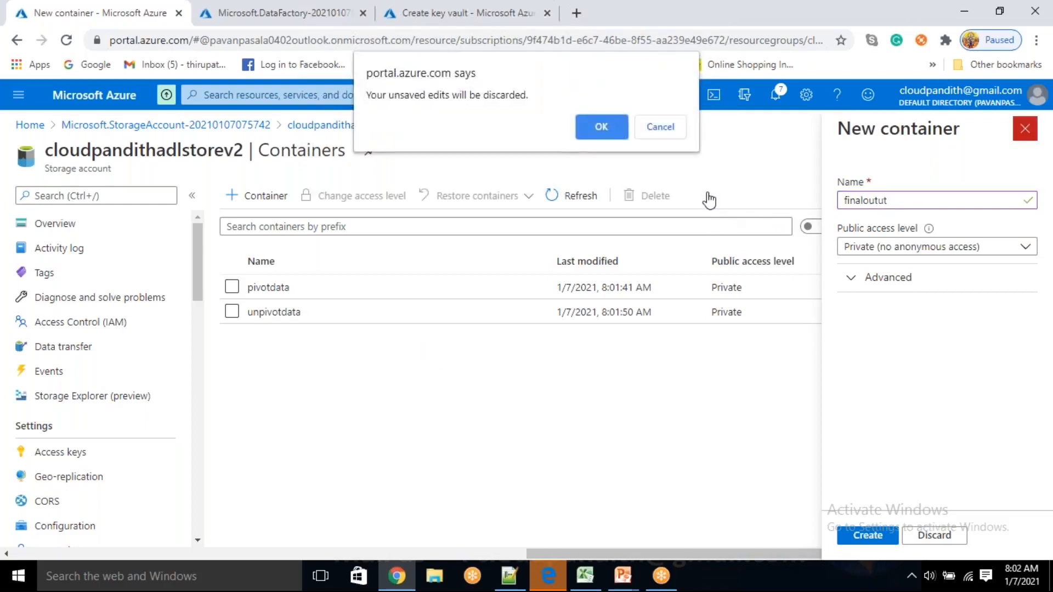
pyautogui.click(602, 124)
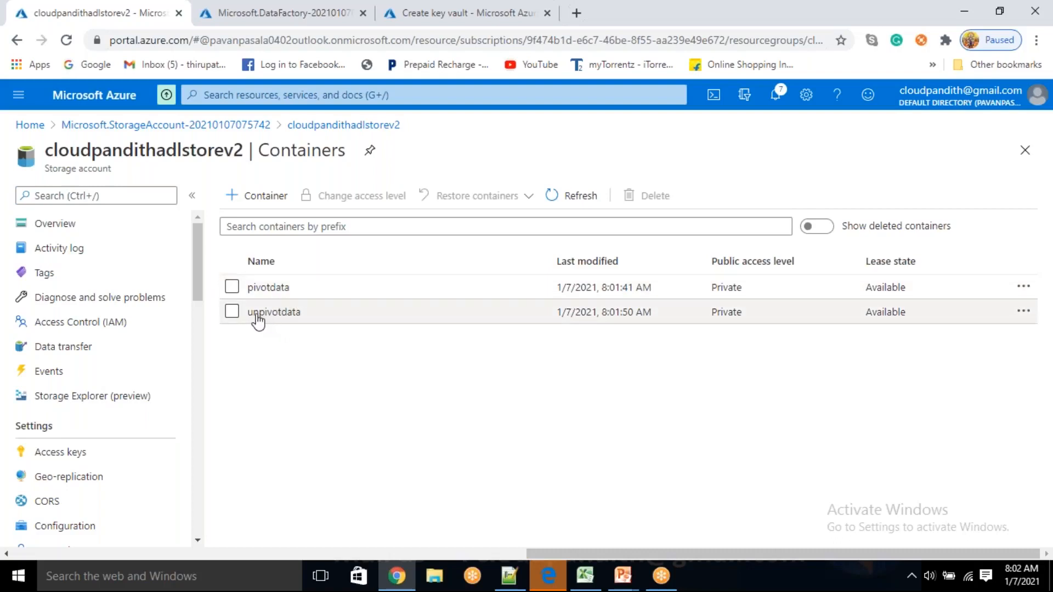
# - Create two private containers named inputpivot and inputunpivot in the storage account, and open the inputpivot container
pyautogui.click(242, 197)
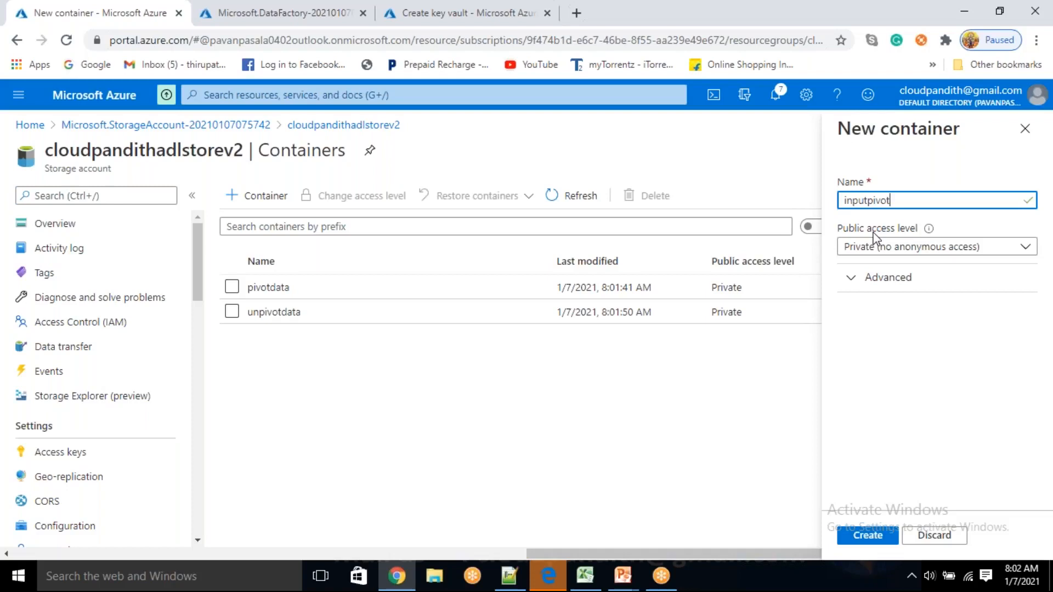
pyautogui.click(877, 538)
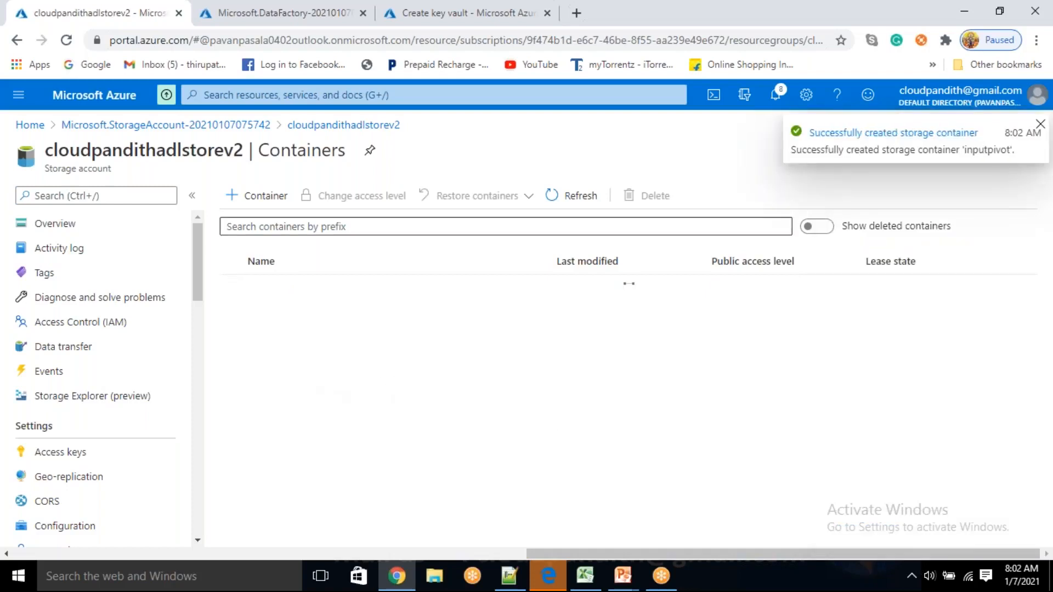
pyautogui.click(261, 196)
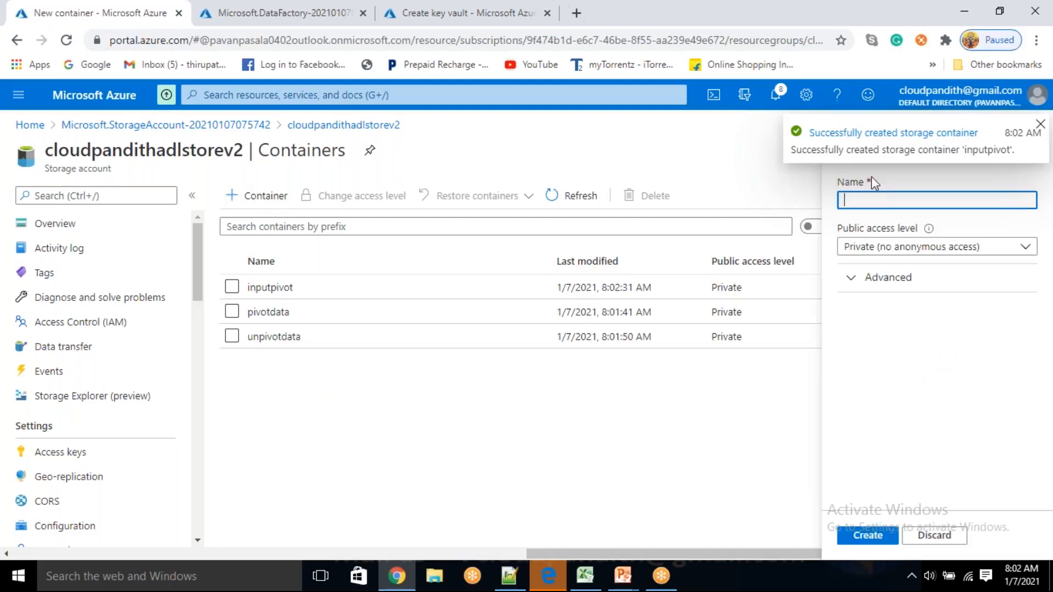
pyautogui.write('inputunpivot')
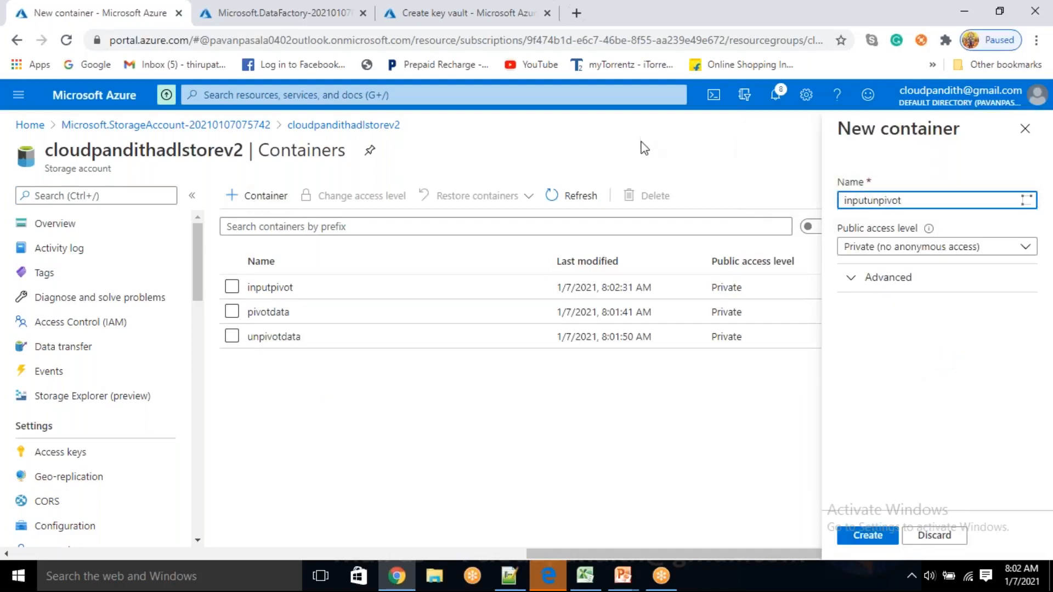
pyautogui.click(864, 541)
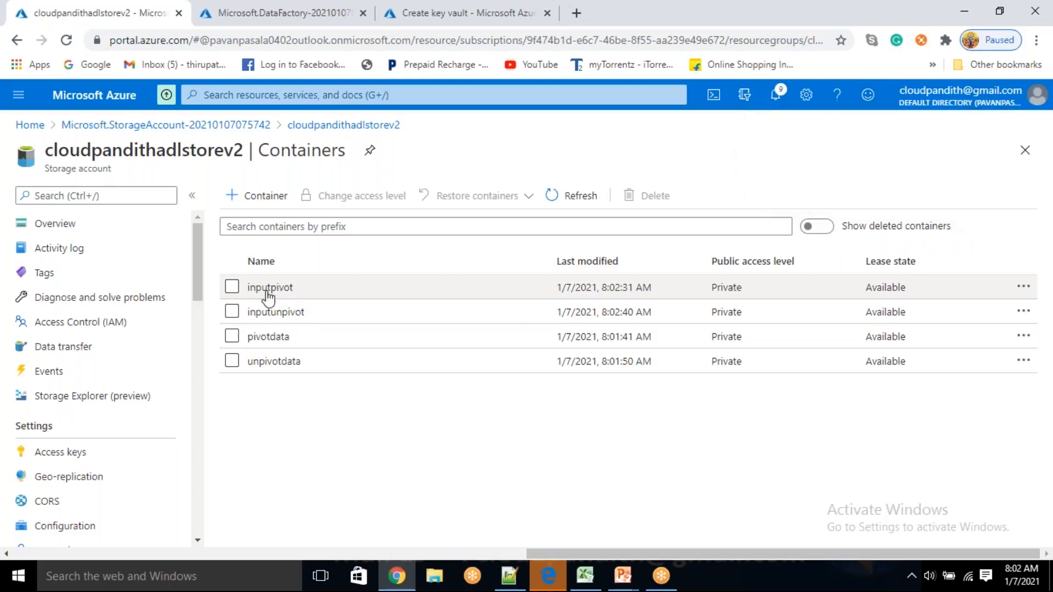
pyautogui.click(270, 289)
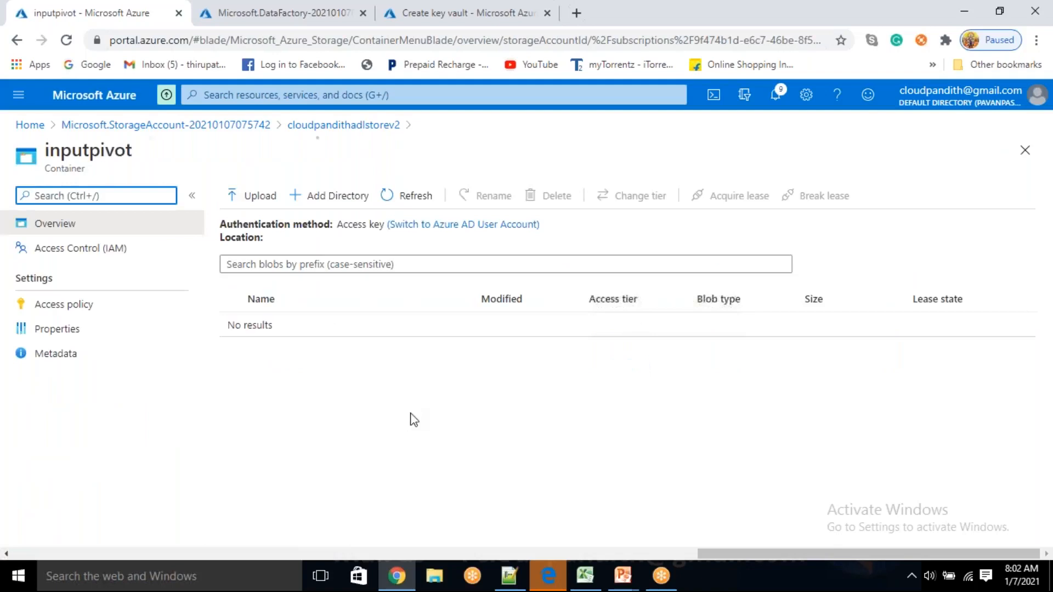
# - Try copying the A1:D13 credit table from pivot.csv in Excel into a new Notepad++ file, and undo the paste
pyautogui.click(595, 576)
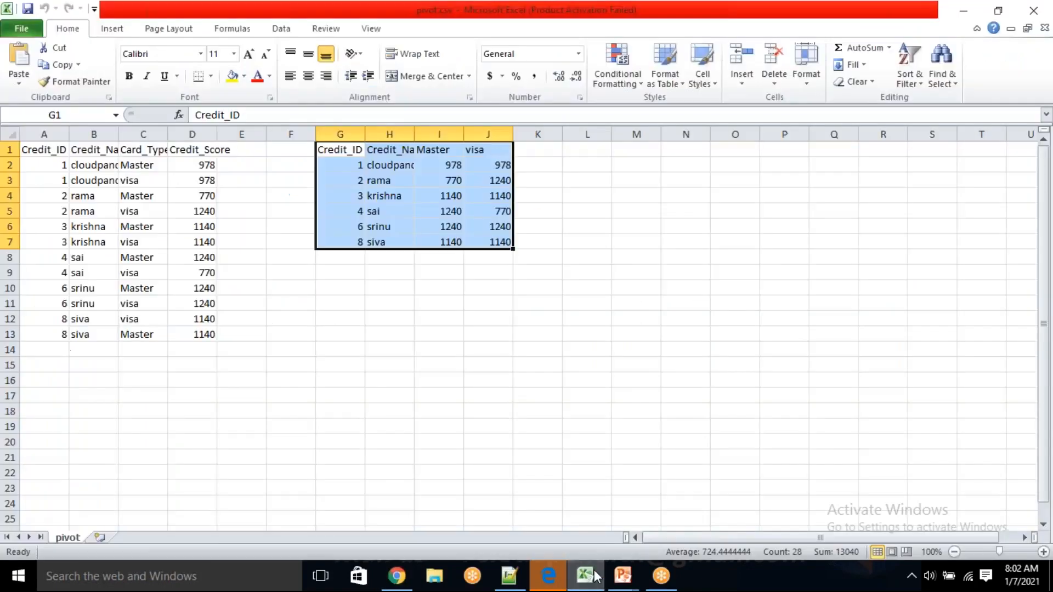
pyautogui.click(108, 278)
pyautogui.moveTo(44, 150); pyautogui.dragTo(189, 339)
pyautogui.hotkey('ctrl', 'c')
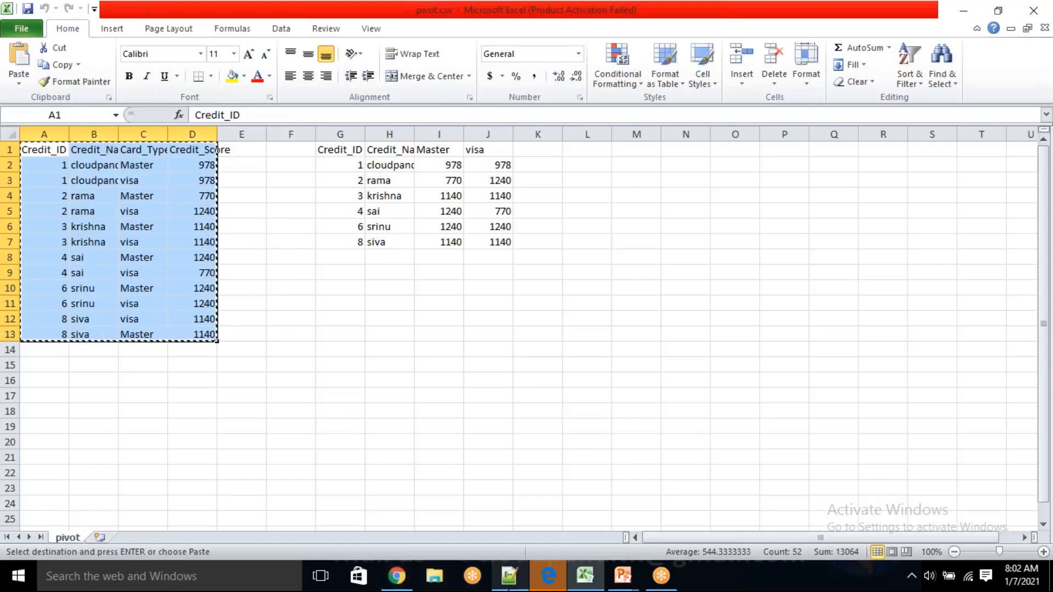
pyautogui.click(509, 577)
pyautogui.click(12, 27)
pyautogui.click(46, 33)
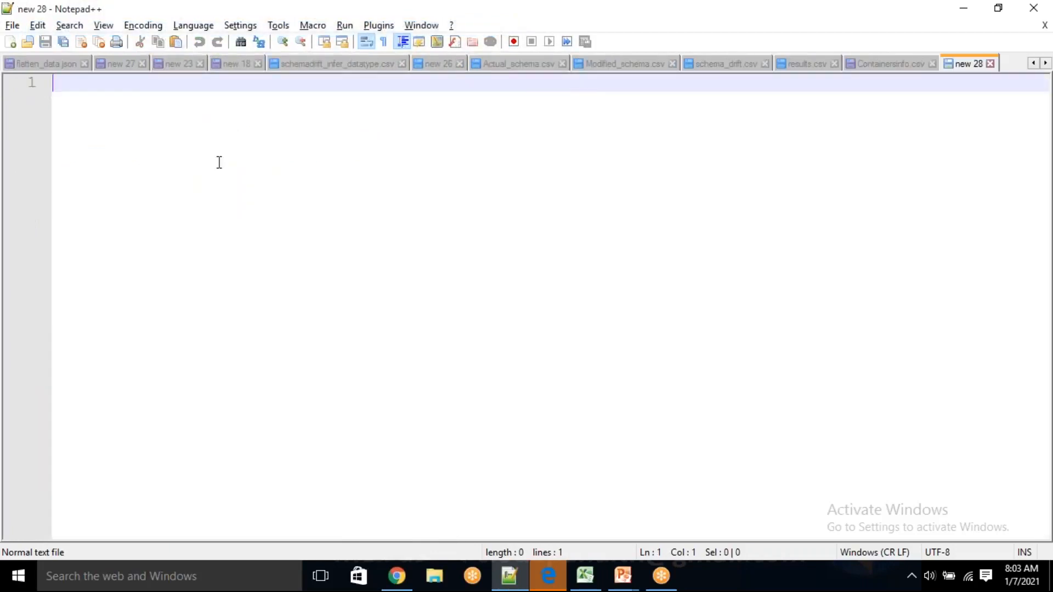
pyautogui.hotkey('ctrl', 'v')
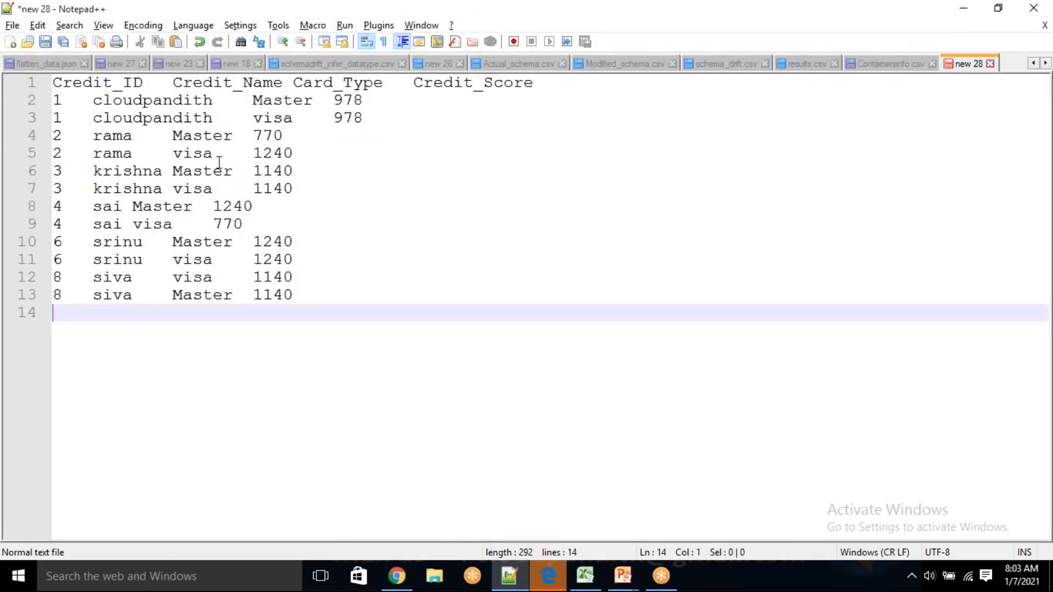
pyautogui.hotkey('ctrl', 'z')
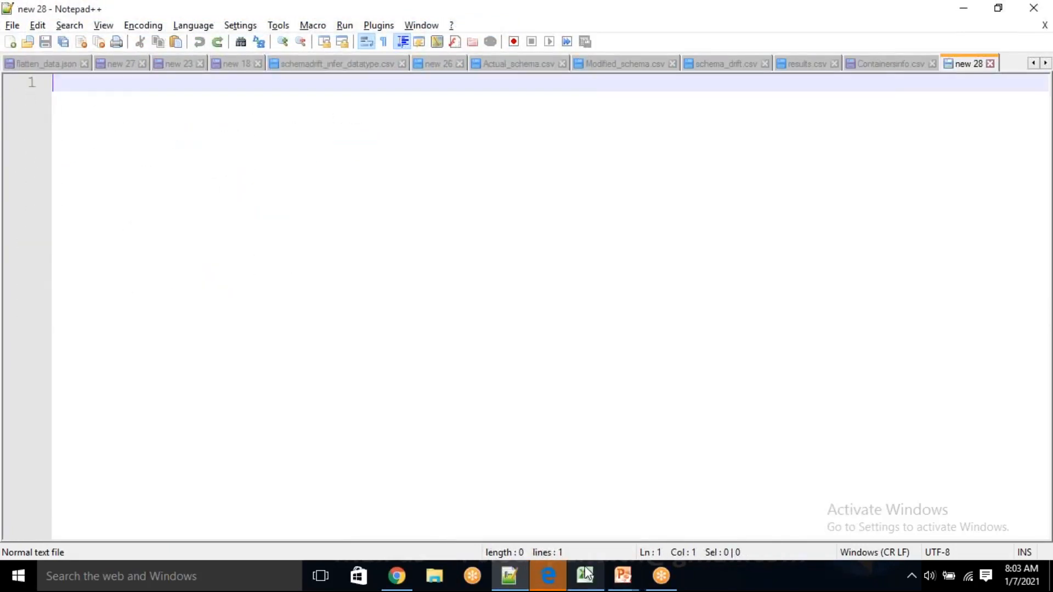
pyautogui.click(398, 576)
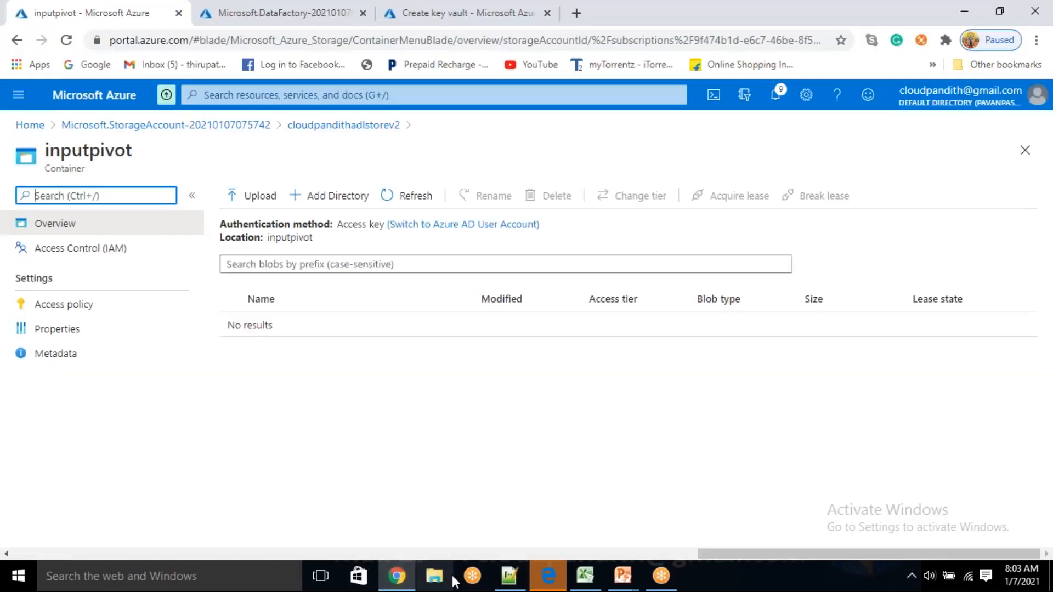
pyautogui.click(588, 577)
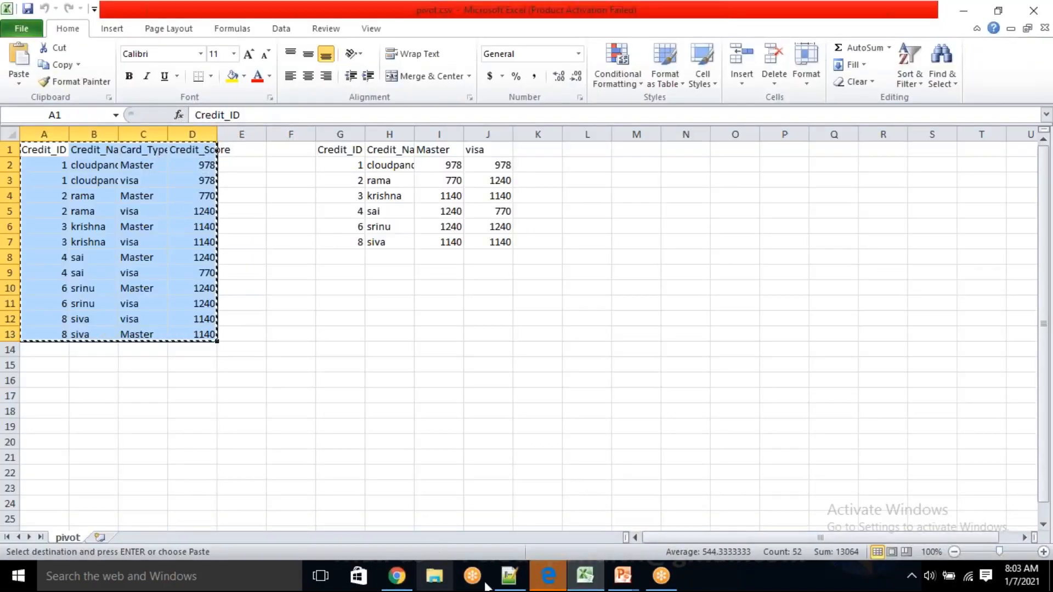
pyautogui.click(510, 585)
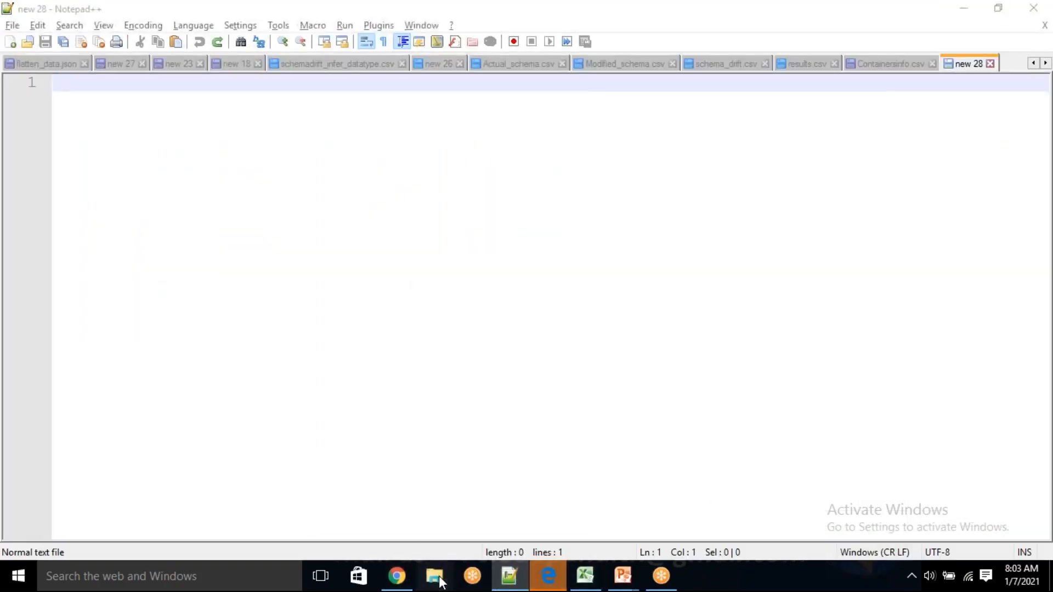
# - Browse in File Explorer to the Data Flow Performance folder inside cloudpandith-datasets on the Desktop
pyautogui.press('super+e')
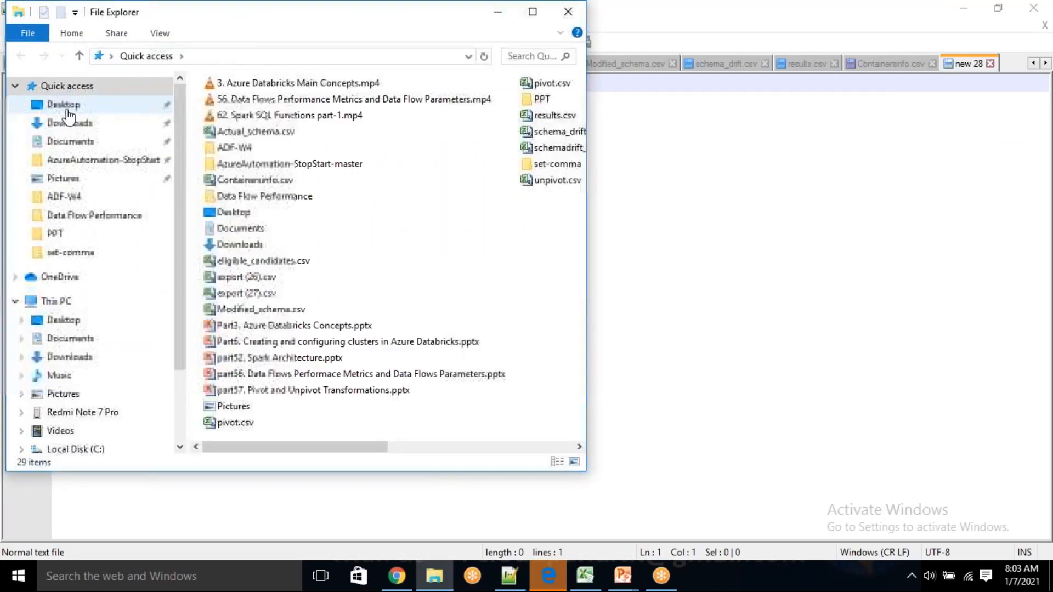
pyautogui.click(64, 104)
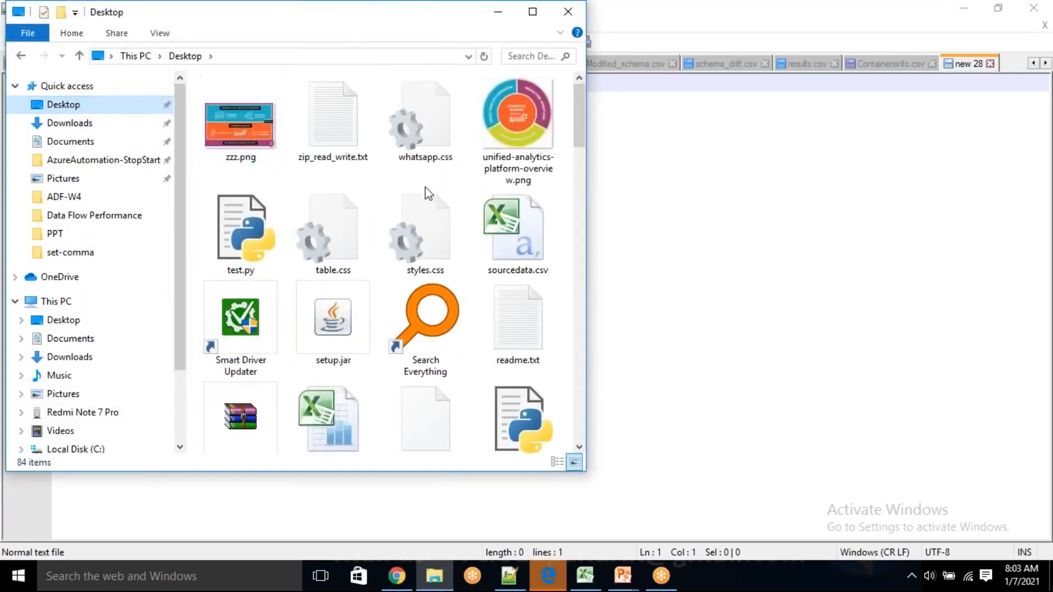
pyautogui.click(532, 11)
pyautogui.scroll(-10, 644, 412)
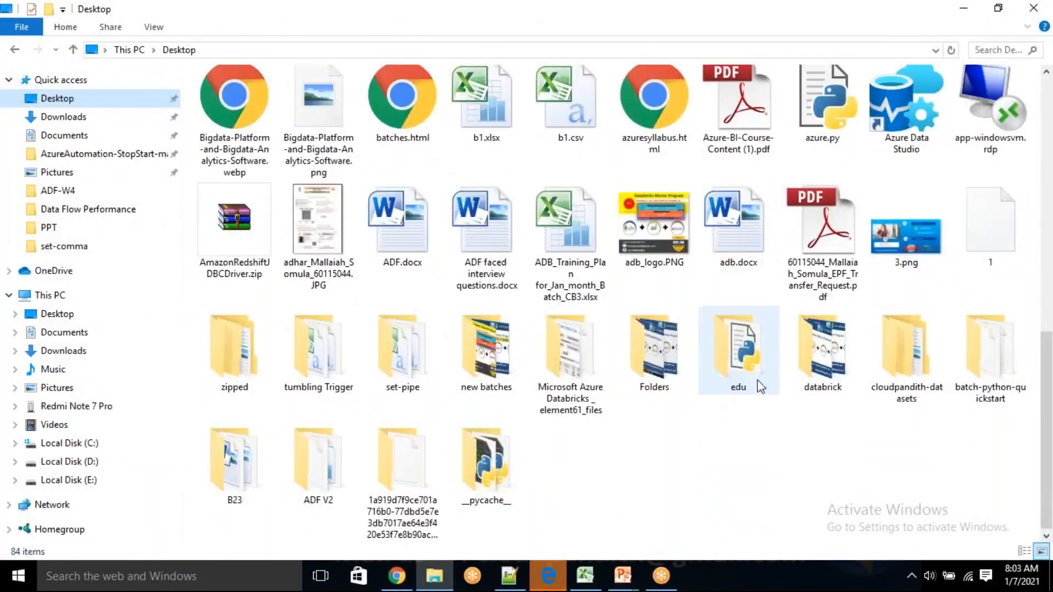
pyautogui.doubleClick(882, 365)
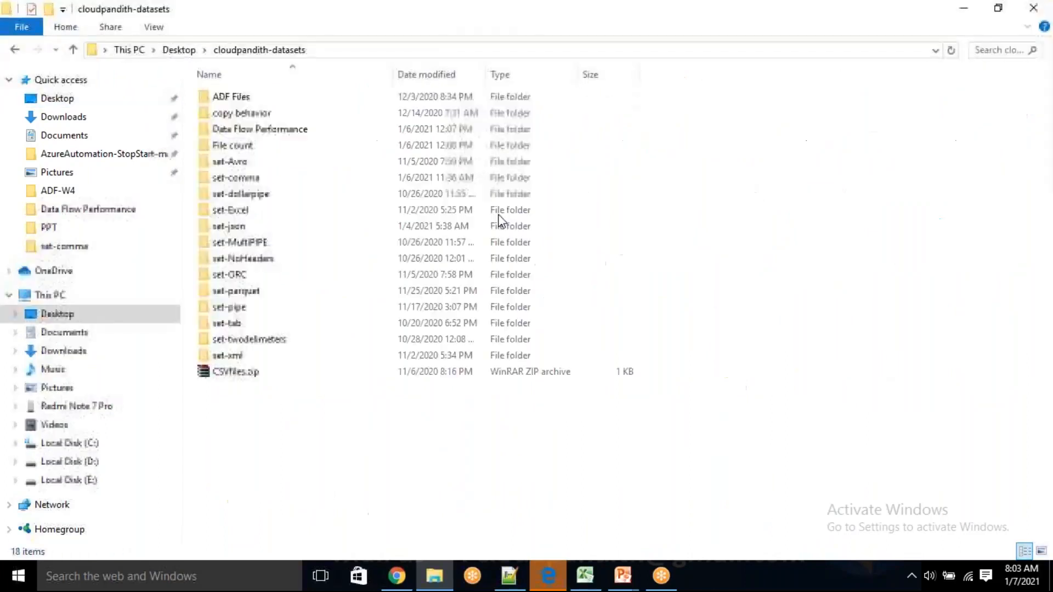
pyautogui.doubleClick(277, 115)
# - Open pivot.csv in Notepad++ to examine its comma-separated contents, and close the editor
pyautogui.rightClick(259, 129)
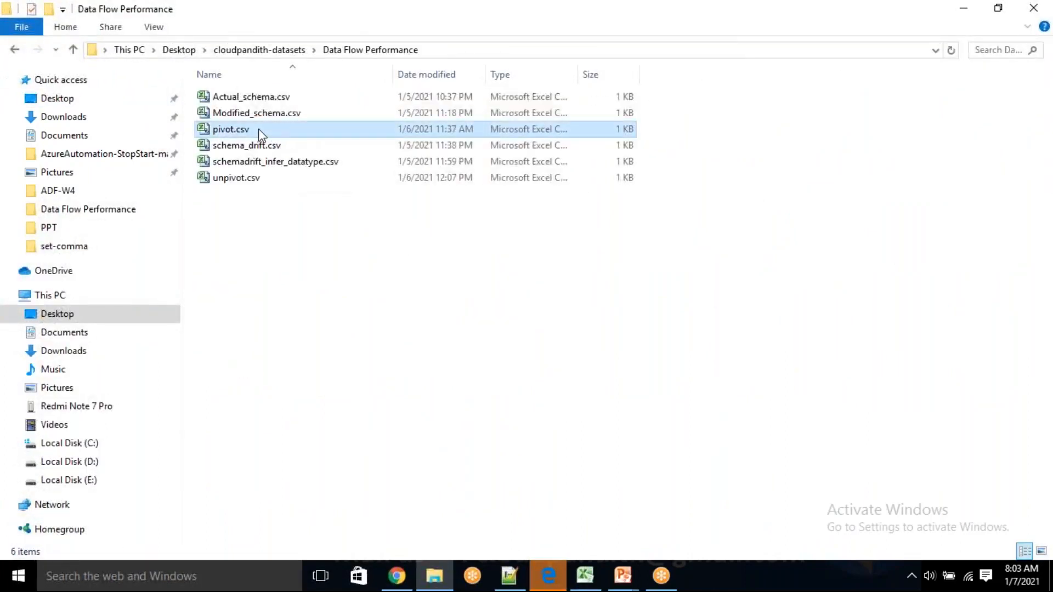
pyautogui.click(296, 192)
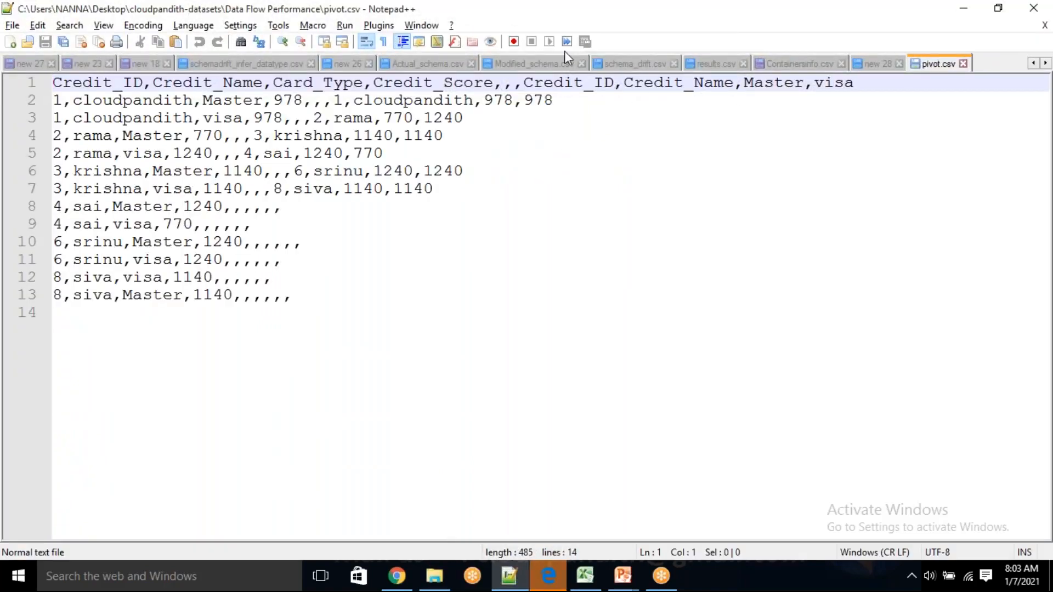
pyautogui.doubleClick(540, 10)
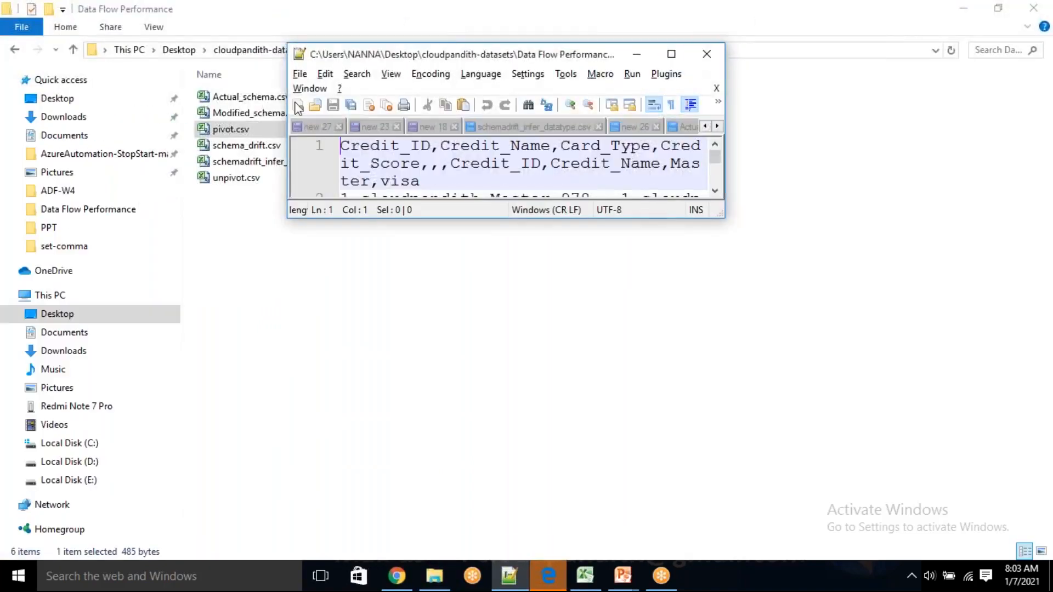
pyautogui.click(707, 54)
# - Reopen pivot.csv in Excel, clear the pivoted table in cells E1:J7 and save the workbook in CSV format
pyautogui.doubleClick(246, 130)
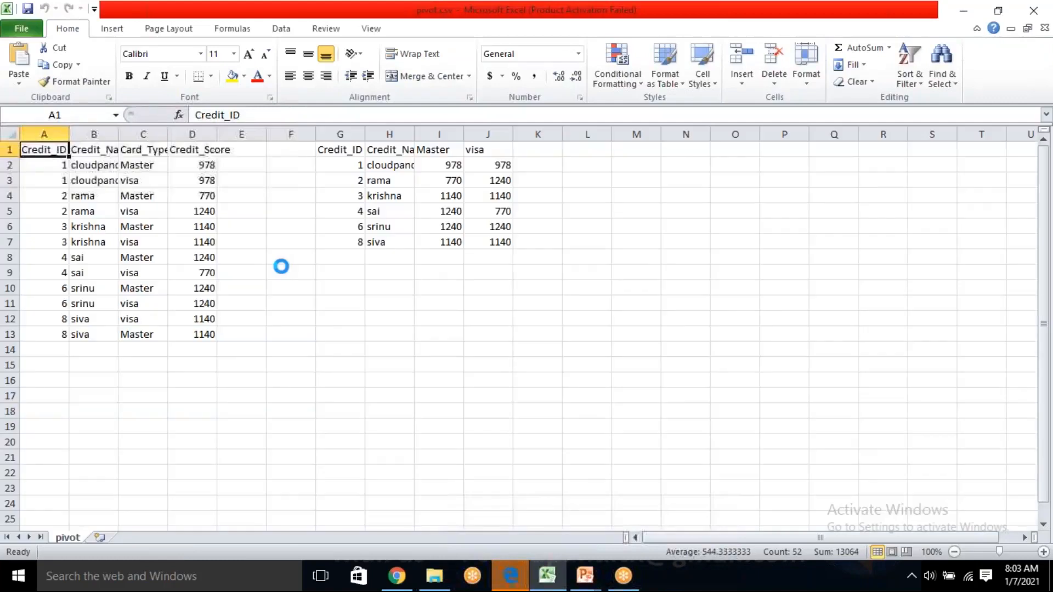
pyautogui.click(306, 332)
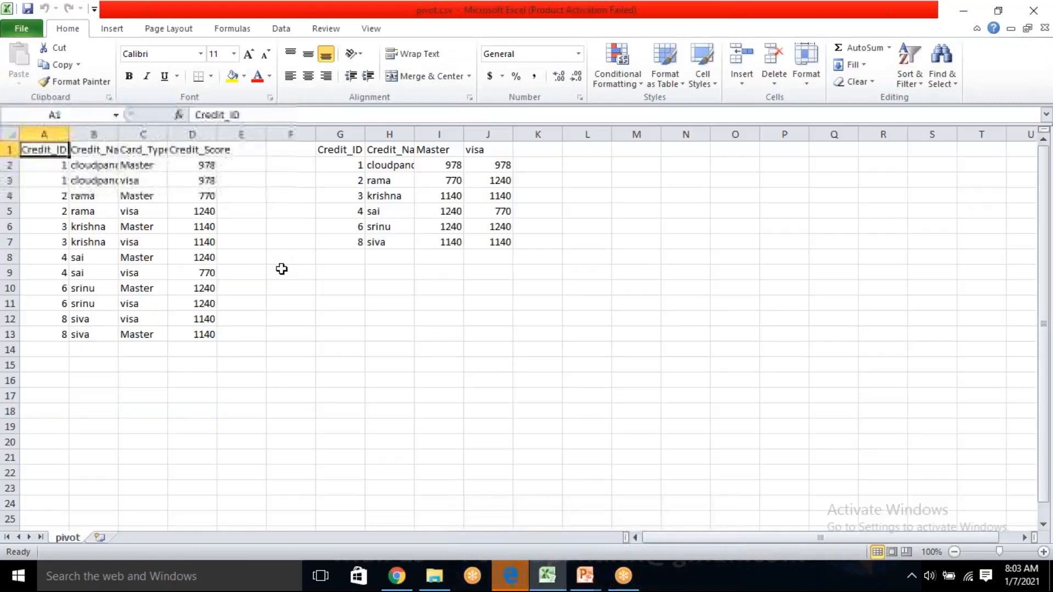
pyautogui.moveTo(245, 151); pyautogui.dragTo(482, 244)
pyautogui.press('Delete')
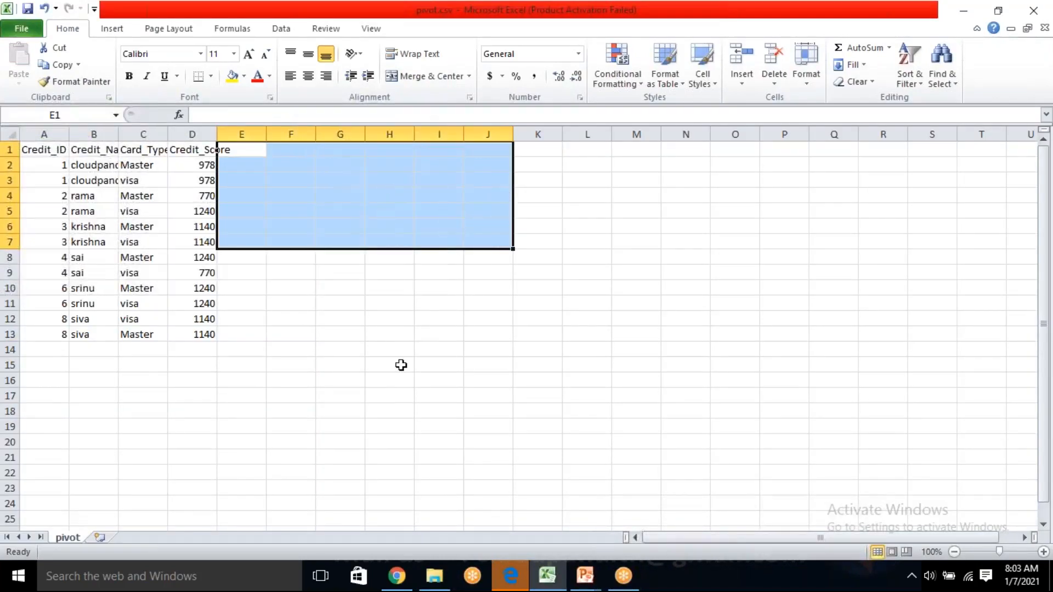
pyautogui.click(396, 365)
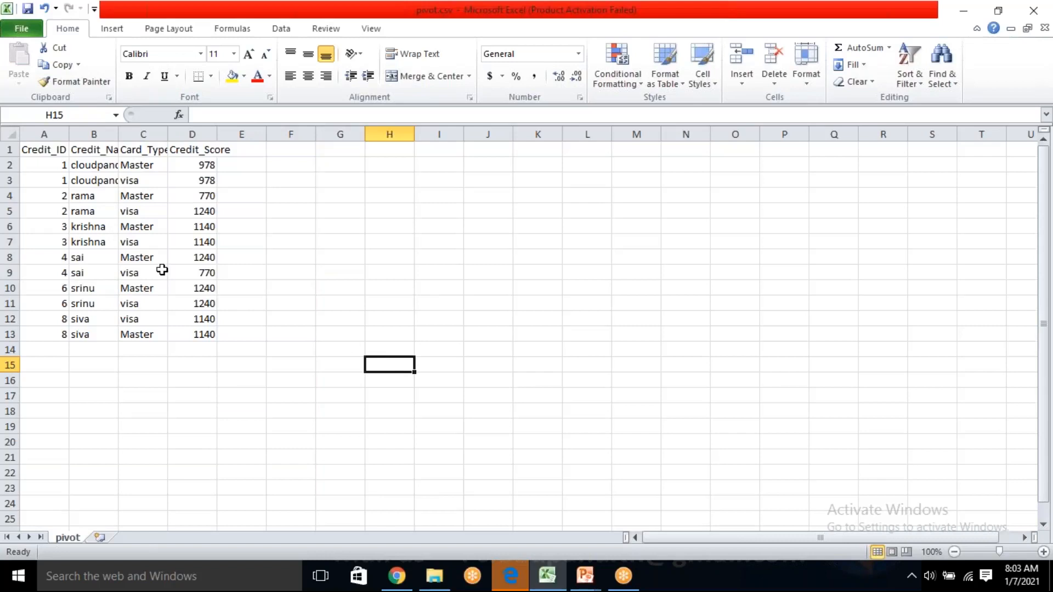
pyautogui.hotkey('ctrl', 's')
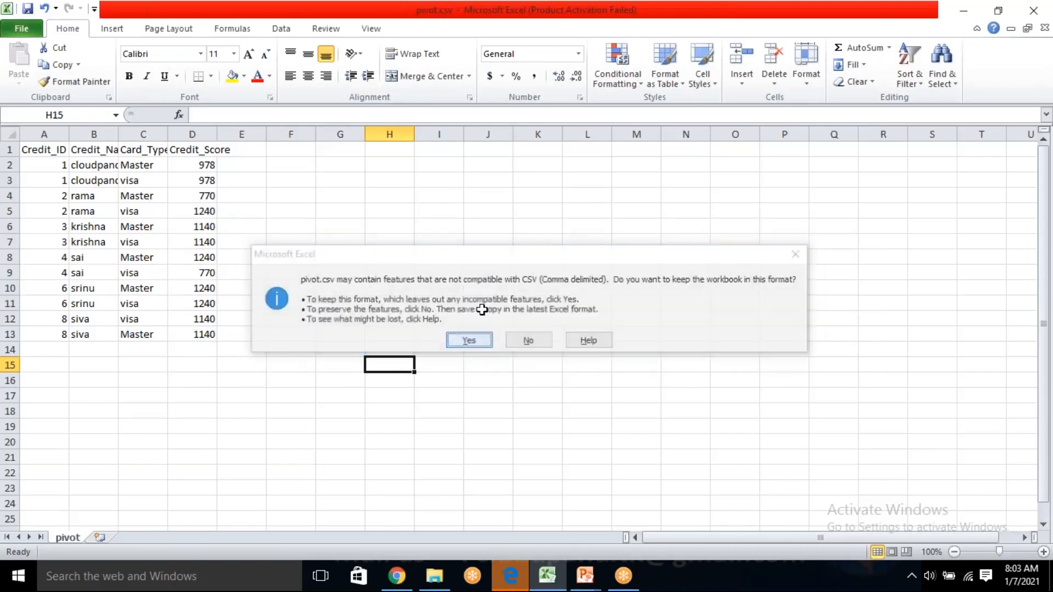
pyautogui.press('Return')
# - Close the workbook, saving it over the existing pivot.csv and keeping the comma-delimited CSV format
pyautogui.doubleClick(510, 12)
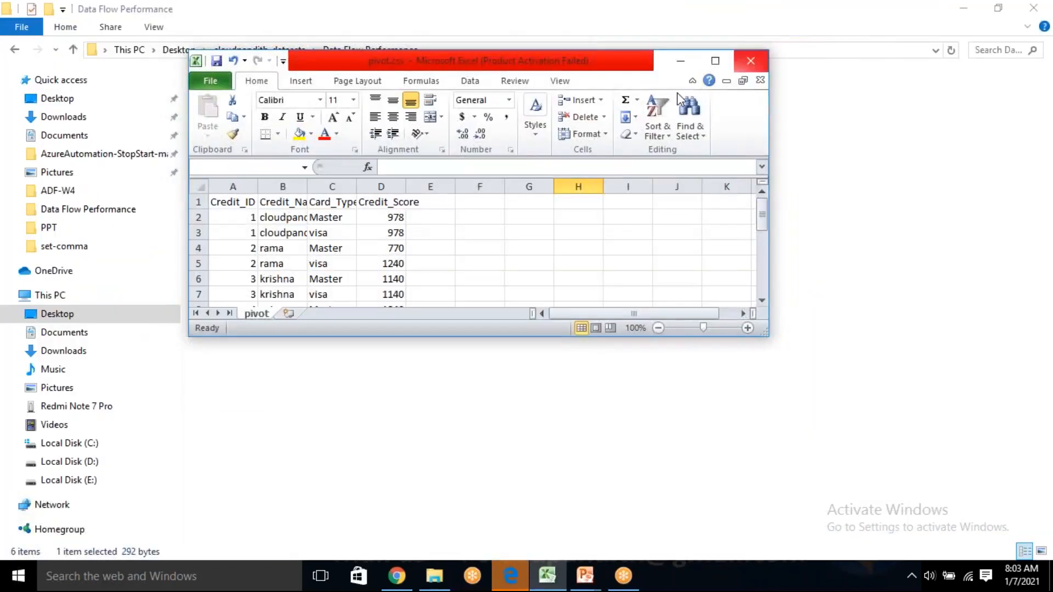
pyautogui.click(464, 303)
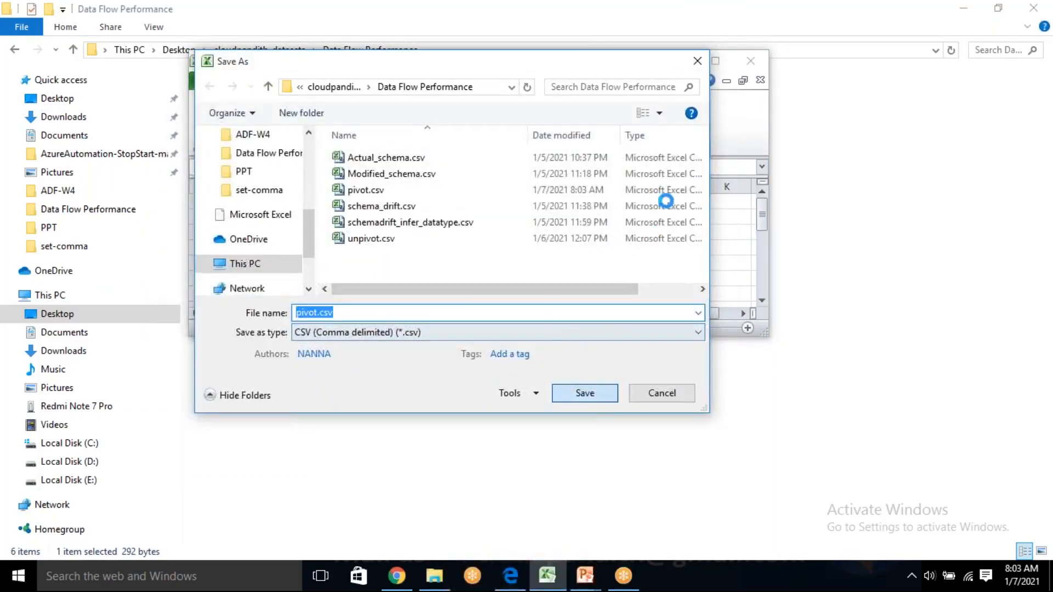
pyautogui.press('Return')
pyautogui.click(583, 292)
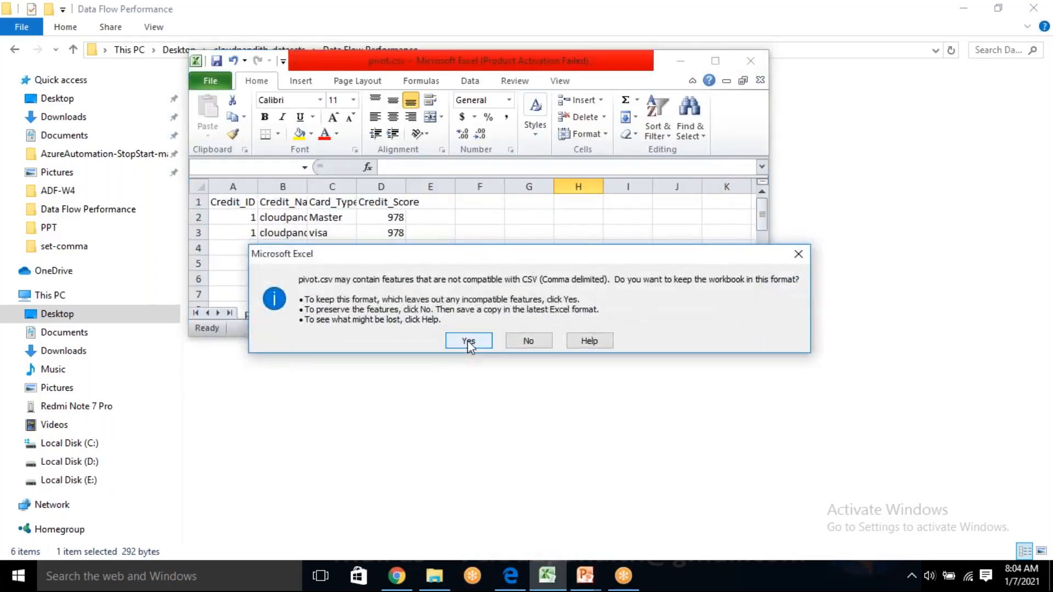
pyautogui.click(467, 340)
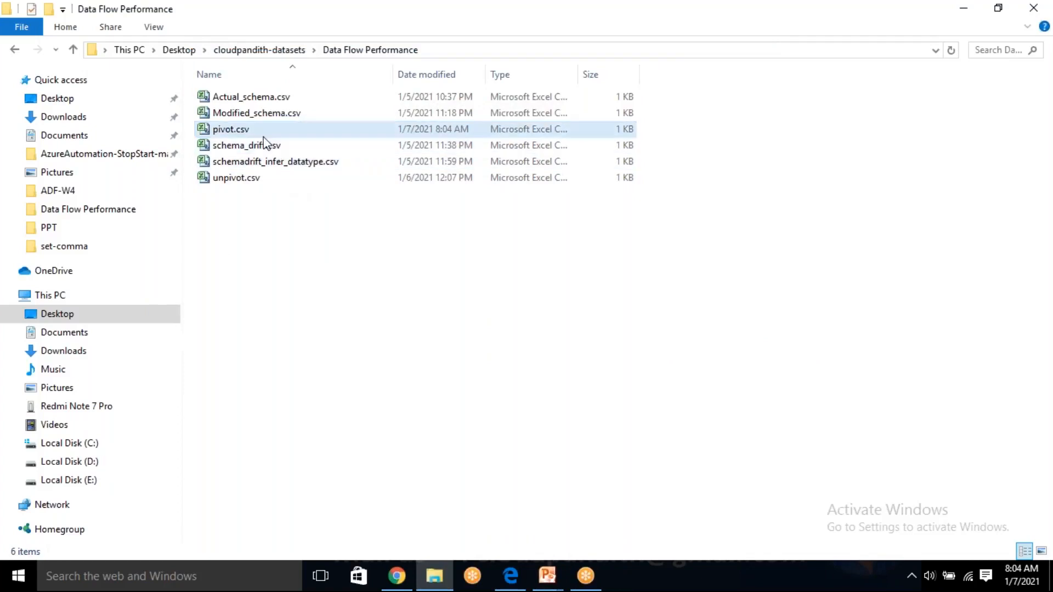
# - Open the edited pivot.csv from the Data Flow Performance folder in Notepad++ to check its columns and rows
pyautogui.click(265, 132)
pyautogui.rightClick(265, 133)
pyautogui.click(329, 196)
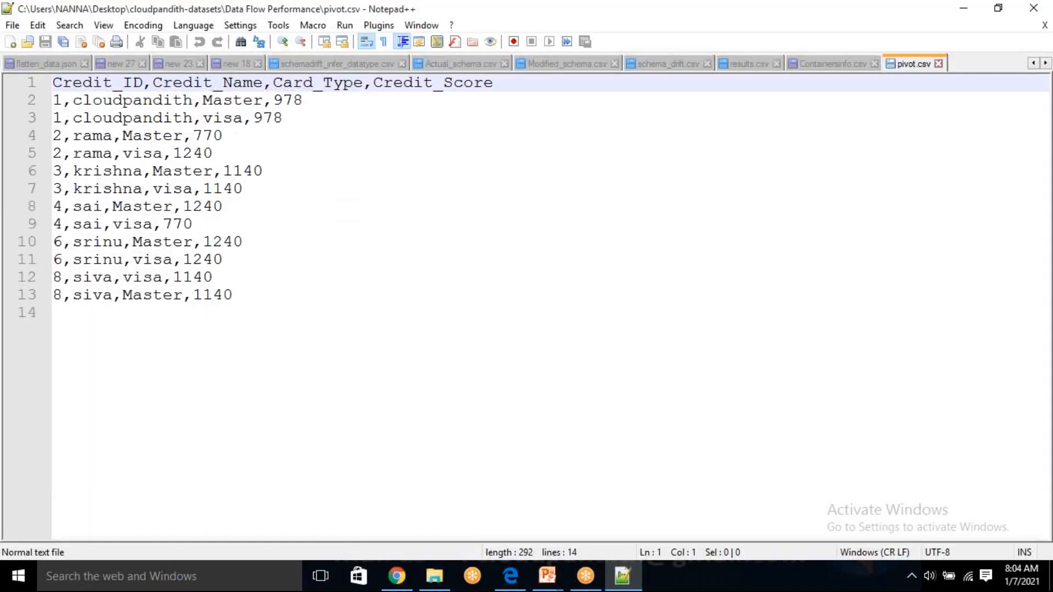
# - Upload pivot.csv from the Desktop's cloudpandith-datasets > Data Flow Performance folder to the inputpivot container in the Azure portal
pyautogui.click(398, 576)
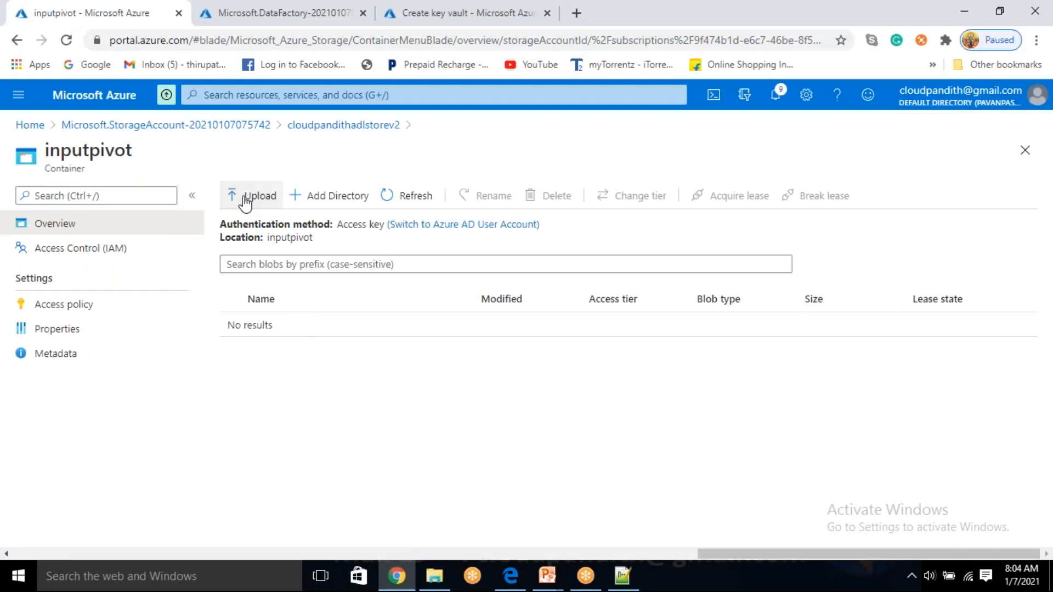
pyautogui.click(250, 196)
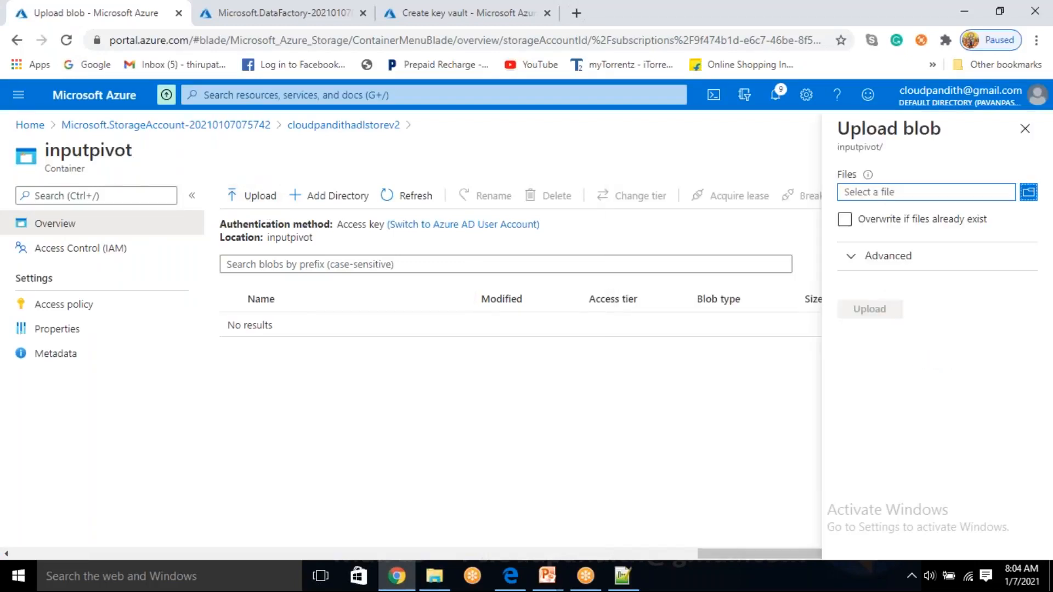
pyautogui.click(936, 200)
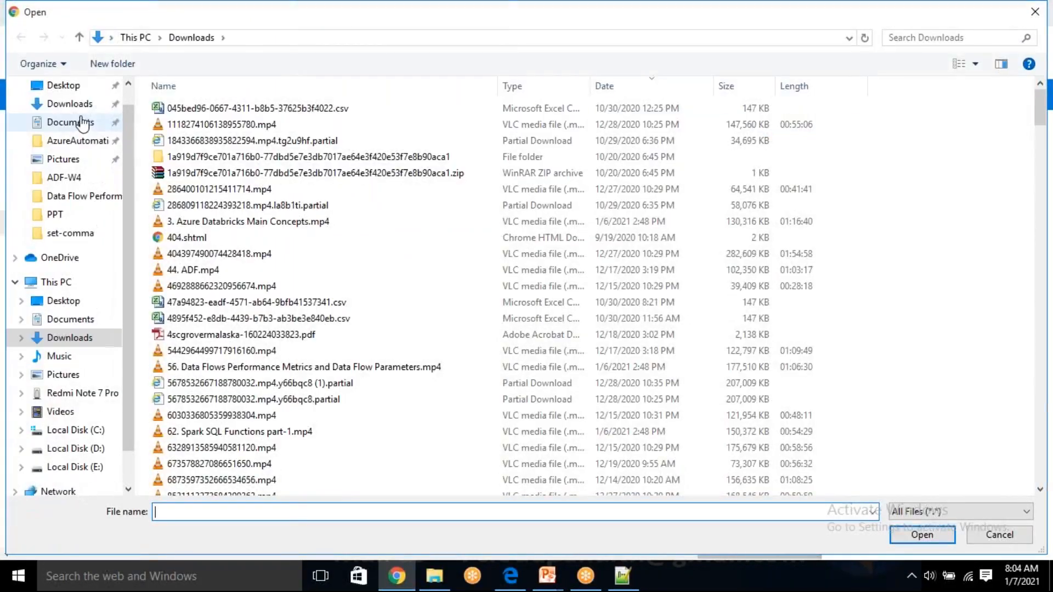
pyautogui.click(71, 88)
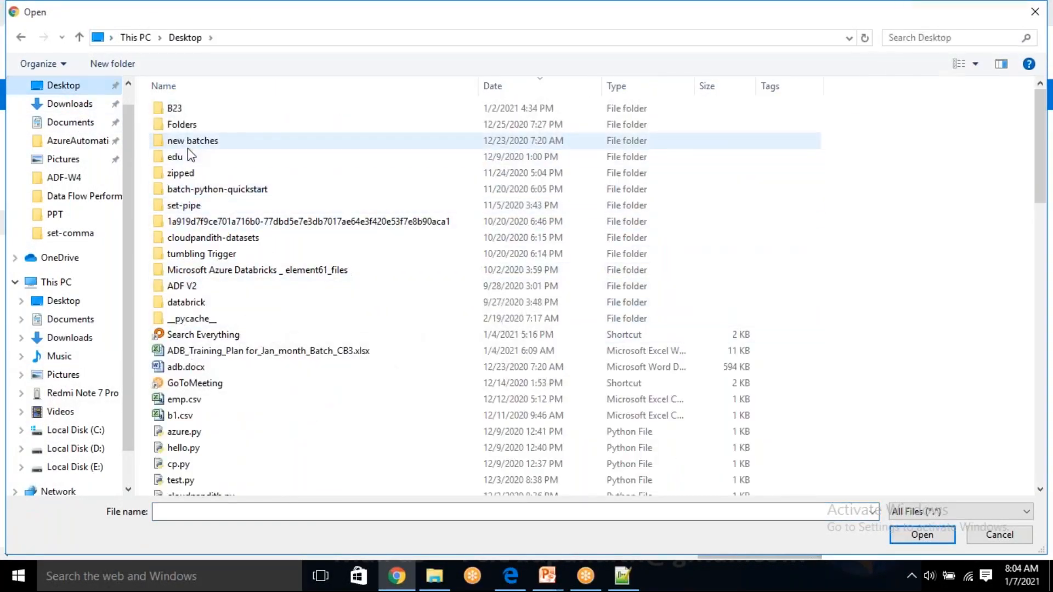
pyautogui.click(202, 238)
pyautogui.doubleClick(203, 239)
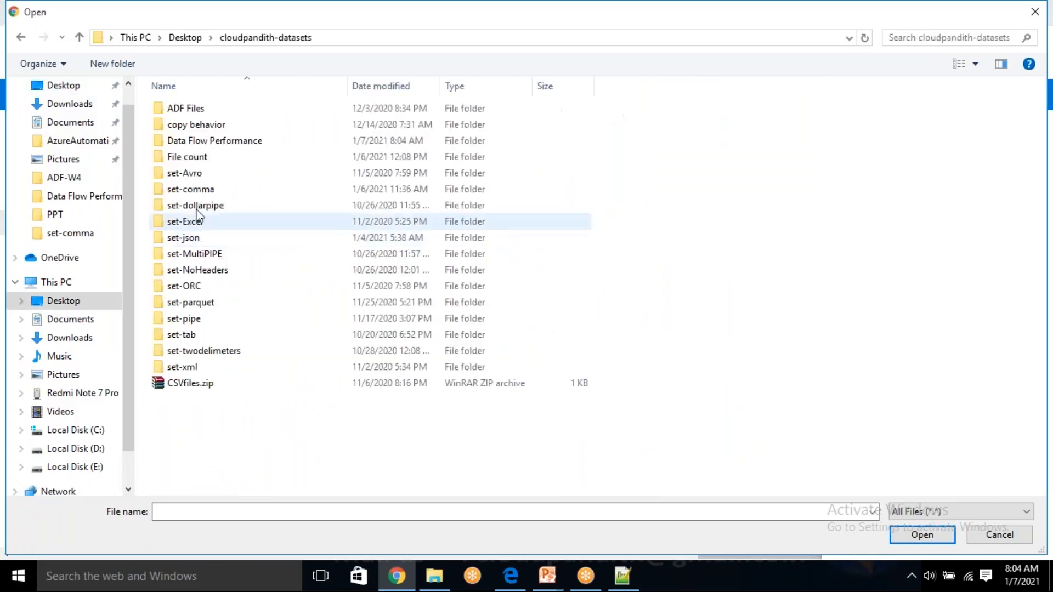
pyautogui.doubleClick(200, 141)
pyautogui.click(198, 142)
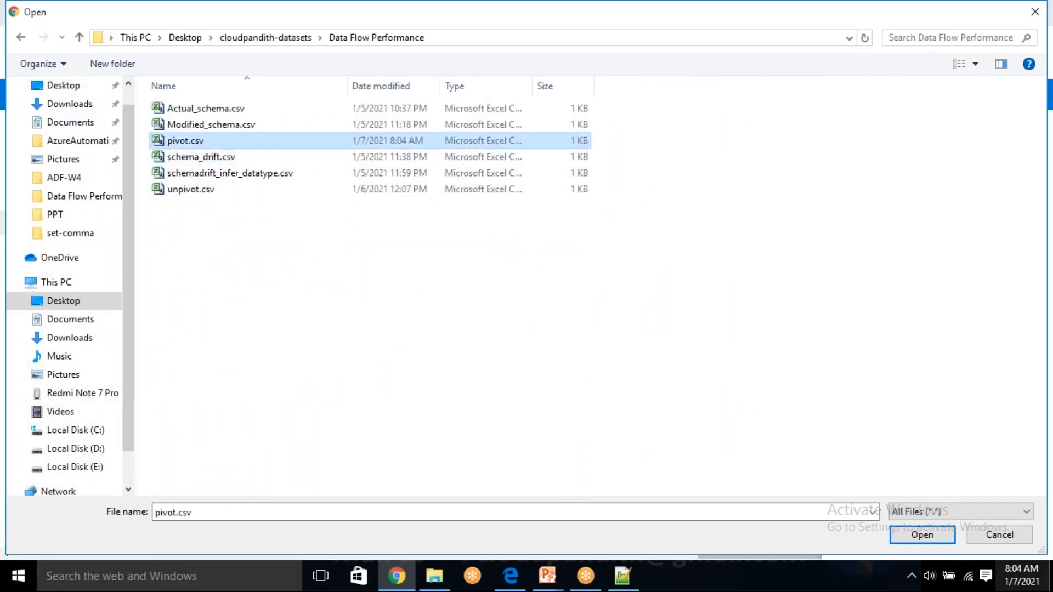
pyautogui.click(710, 366)
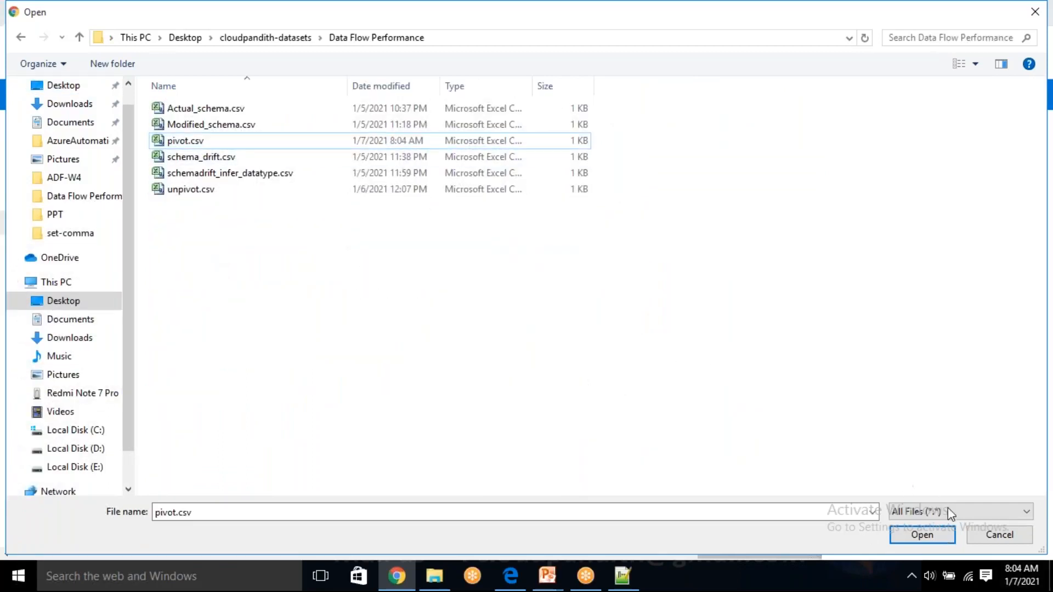
pyautogui.click(921, 537)
pyautogui.click(863, 320)
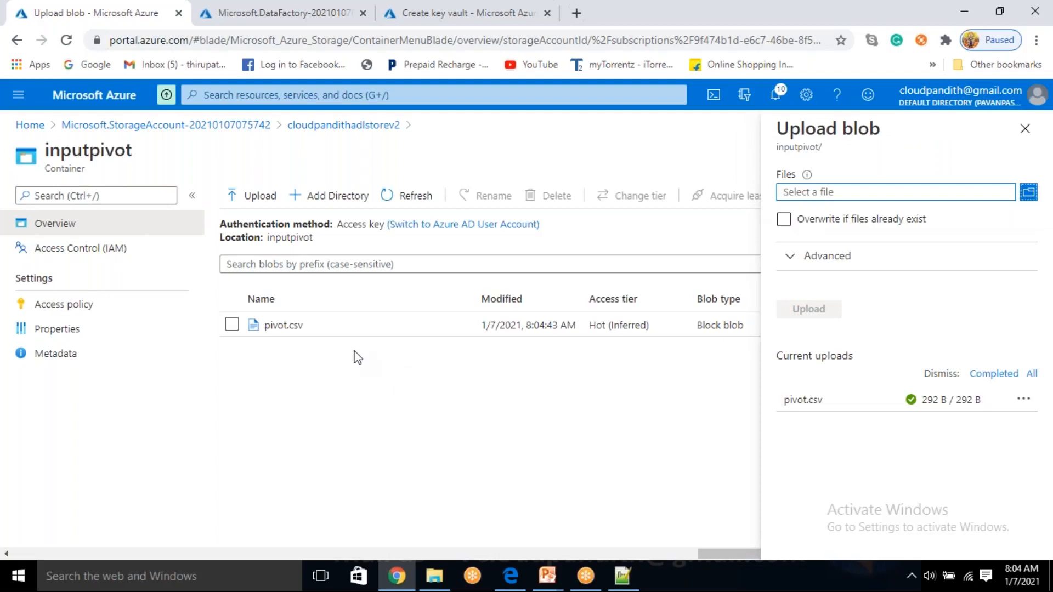
# - Reveal the access keys of the storage account cloudpandithadlstorev2 and copy the key1 value
pyautogui.click(348, 125)
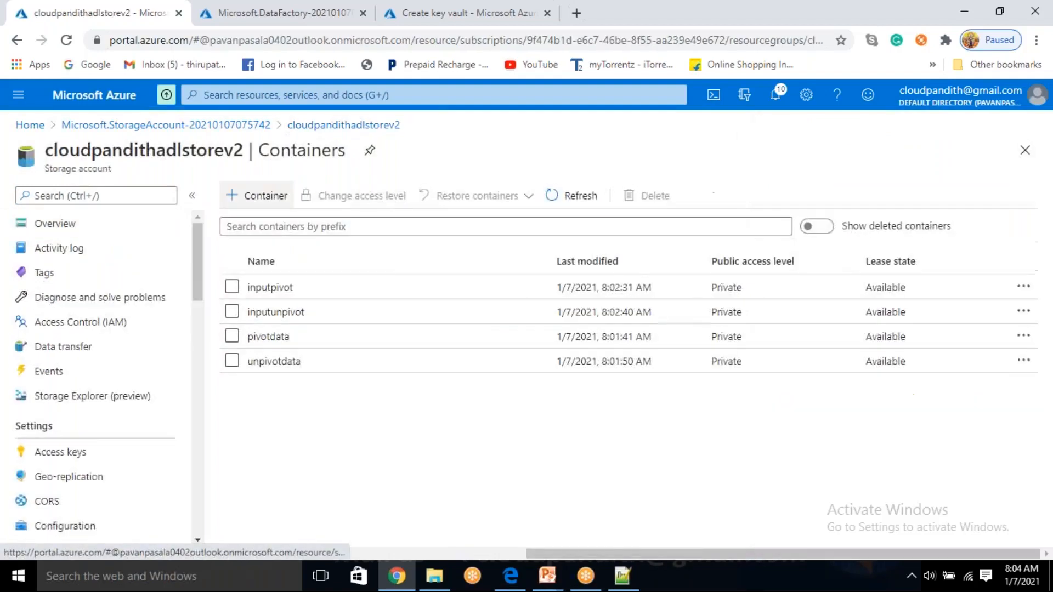
pyautogui.click(74, 453)
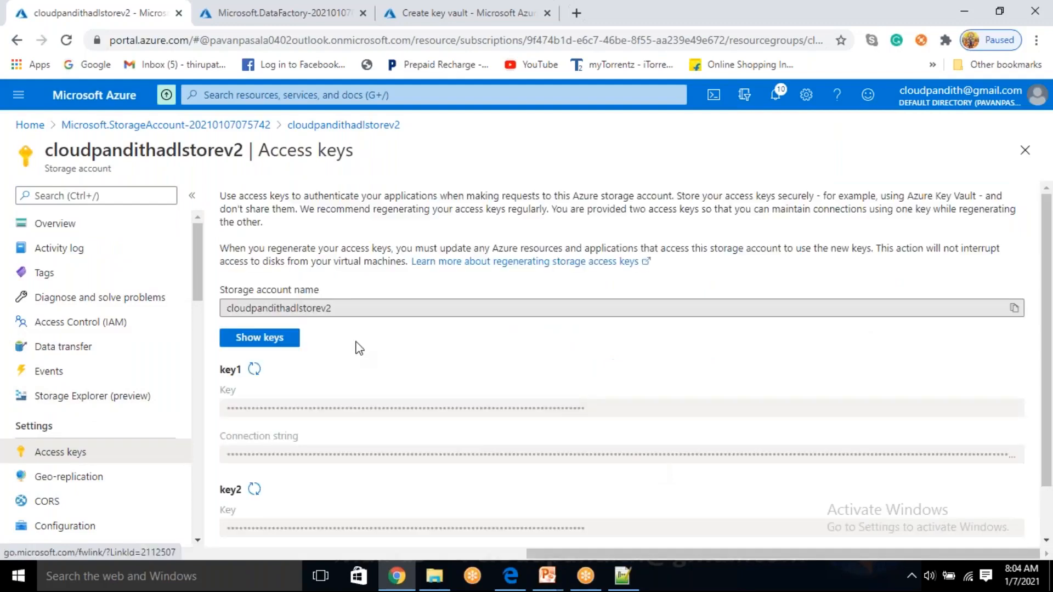
pyautogui.click(286, 340)
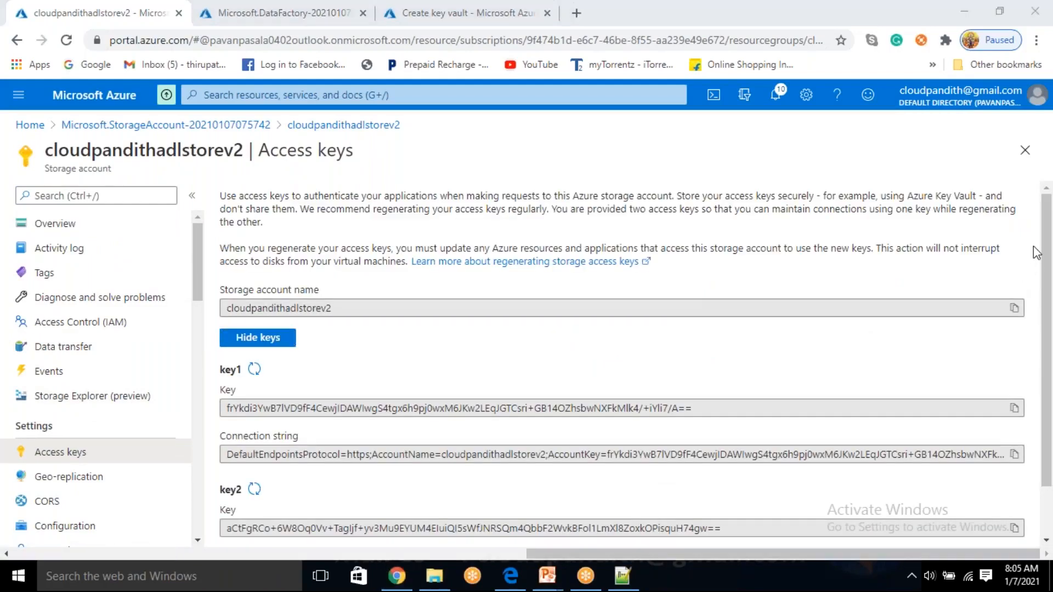
pyautogui.click(1014, 408)
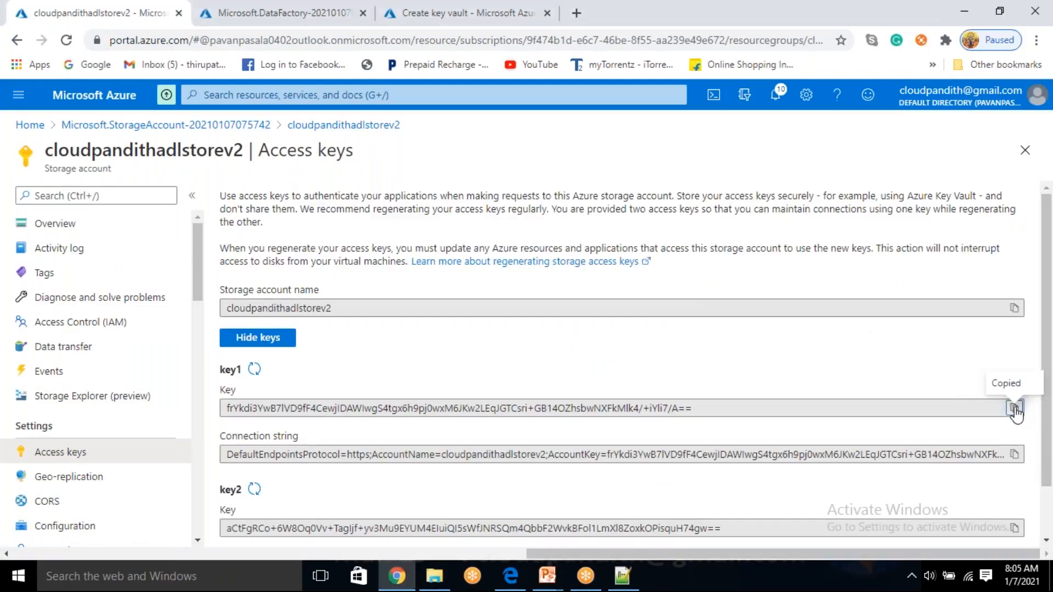
# - Create the validated key vault cloudpandithakv0107 in the cloudpandith-BI-Master-Program resource group
pyautogui.click(439, 12)
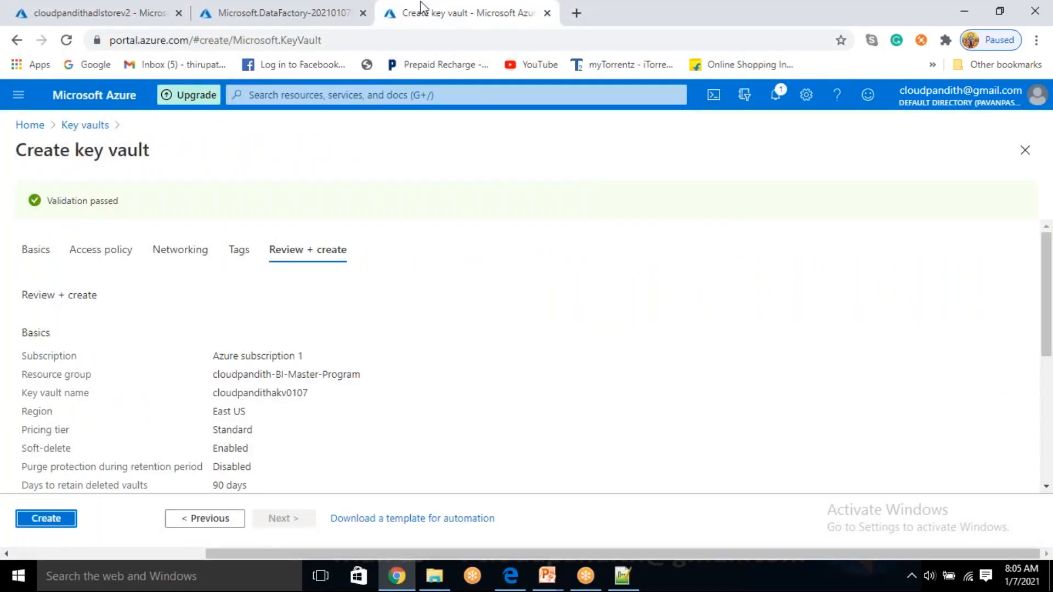
pyautogui.click(46, 519)
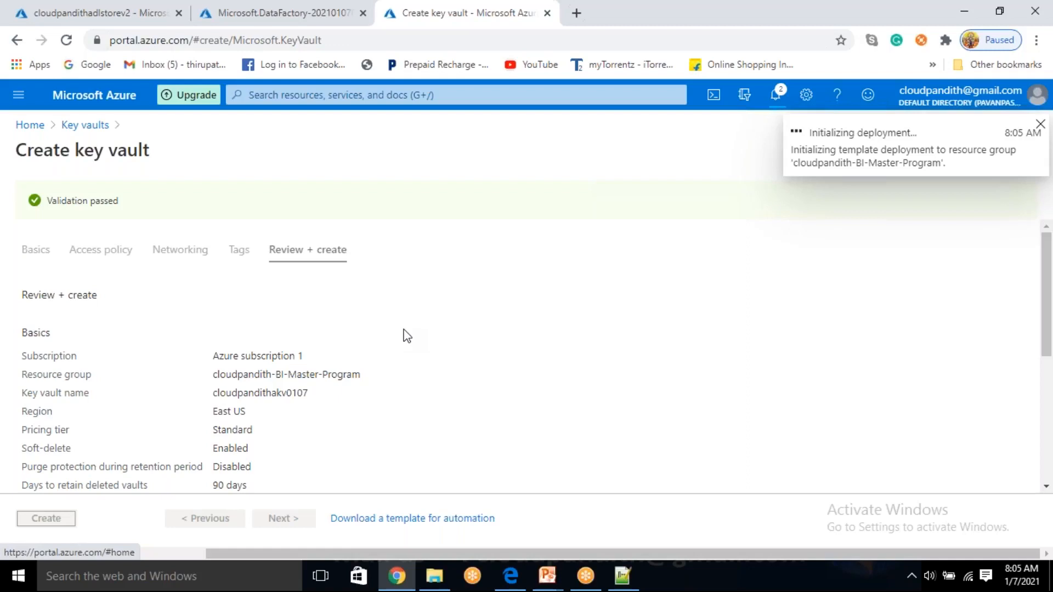
# - Open the authoring site of data factory cloudpandithadfv20107 and turn on data flow debug with AutoResolveIntegrationRuntime and 1 hour time to live
pyautogui.click(277, 12)
pyautogui.click(328, 418)
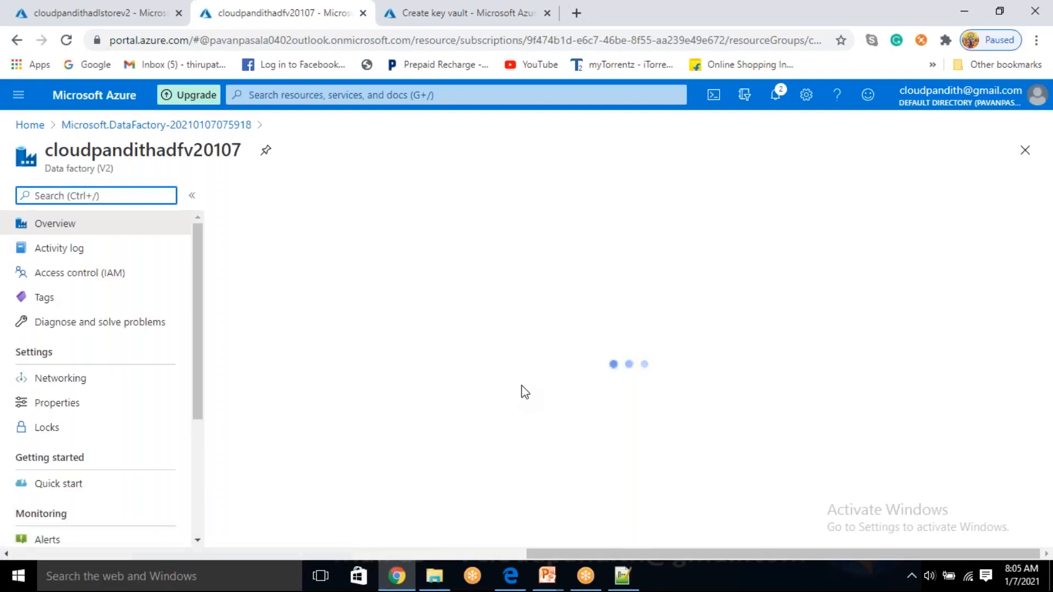
pyautogui.click(554, 395)
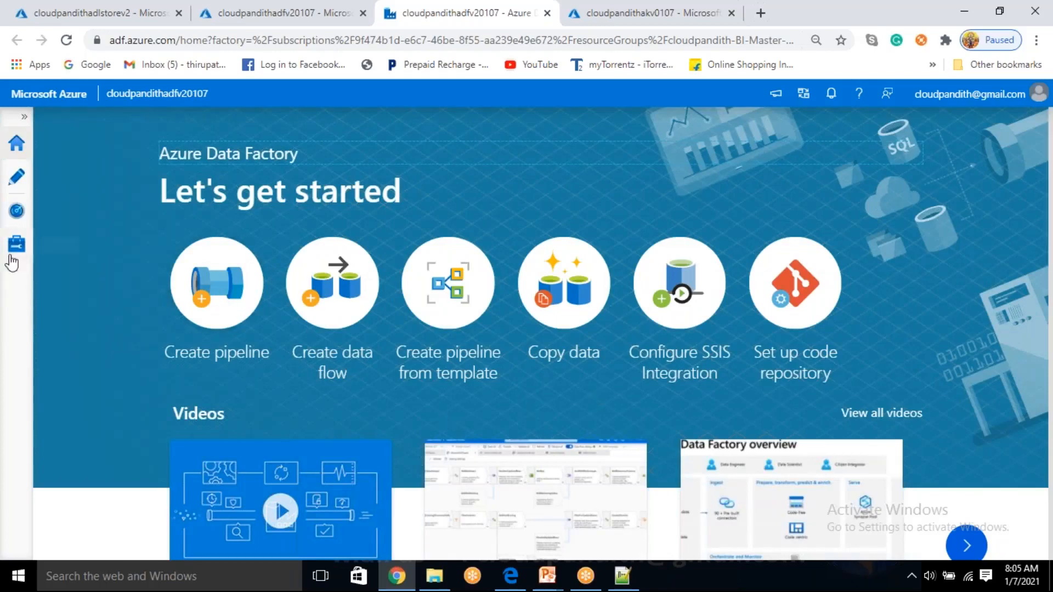
pyautogui.click(11, 253)
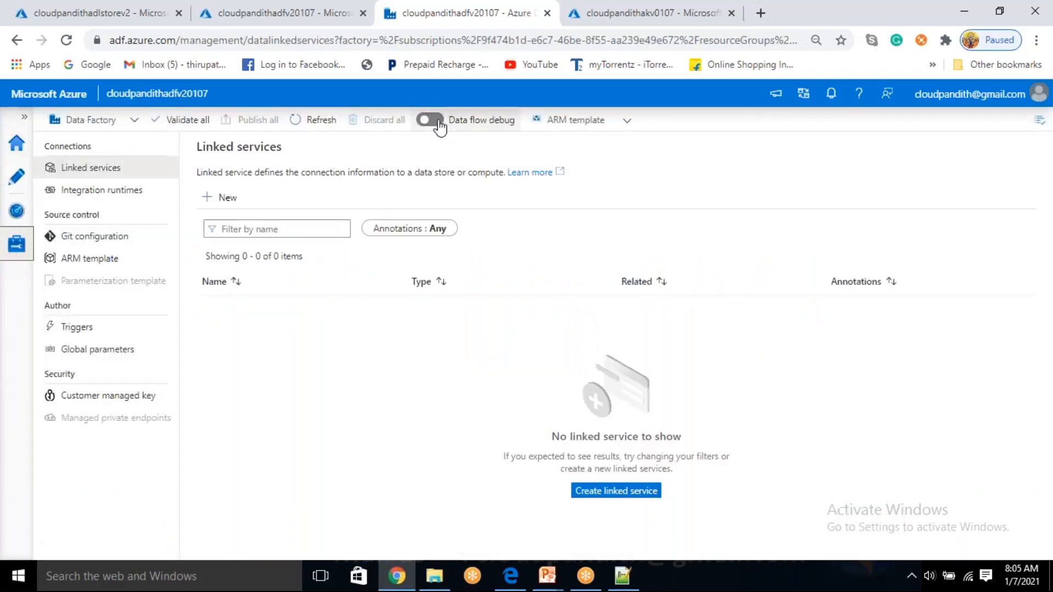
pyautogui.click(437, 121)
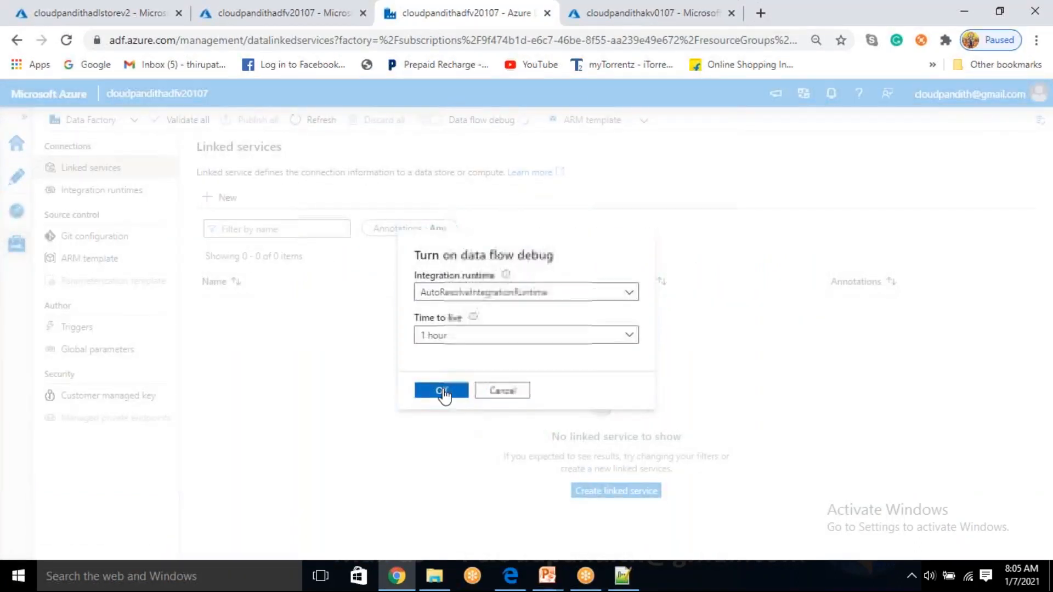
pyautogui.click(441, 390)
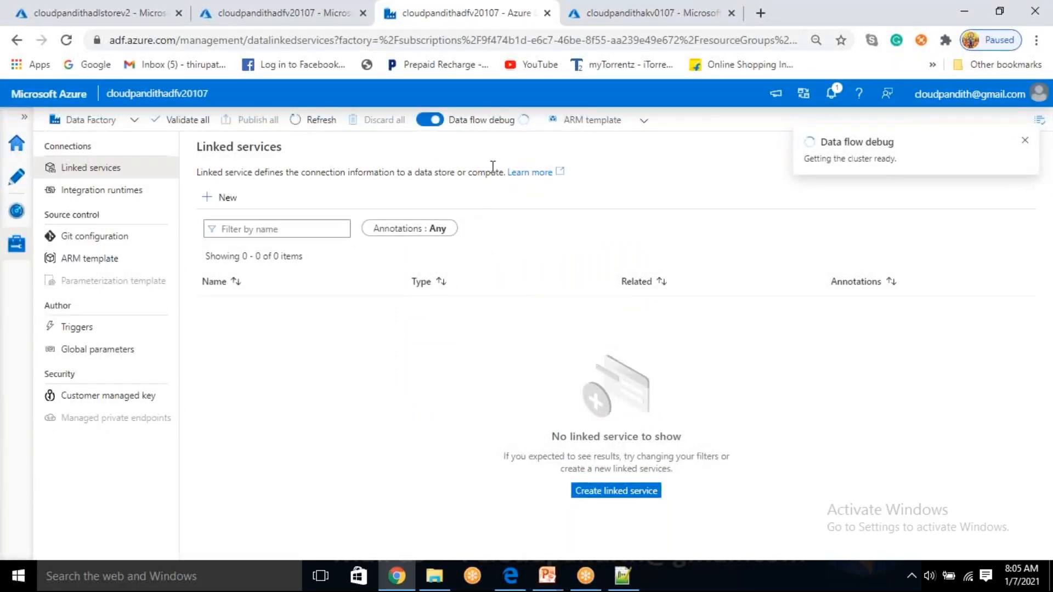
# - Create a manual secret named adlskey in key vault cloudpandithakv0107, pasting the copied storage access key as its value
pyautogui.click(593, 21)
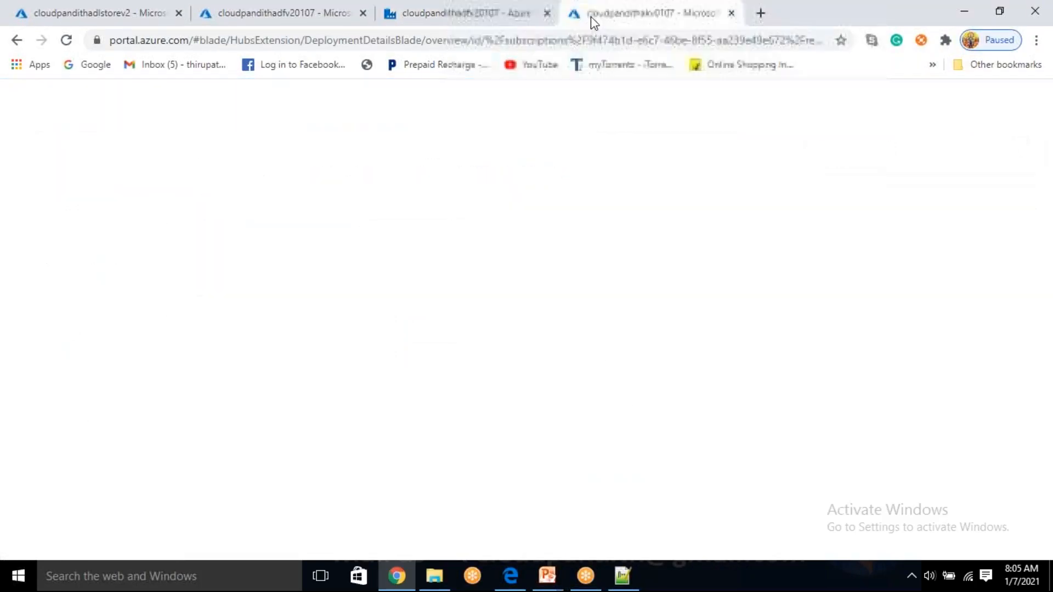
pyautogui.click(304, 417)
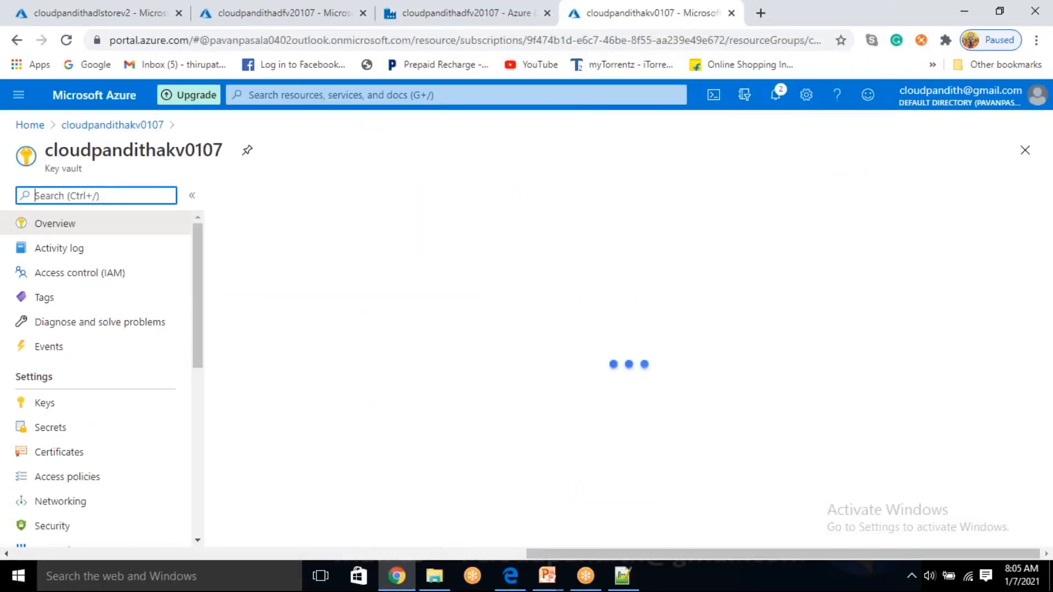
pyautogui.click(87, 427)
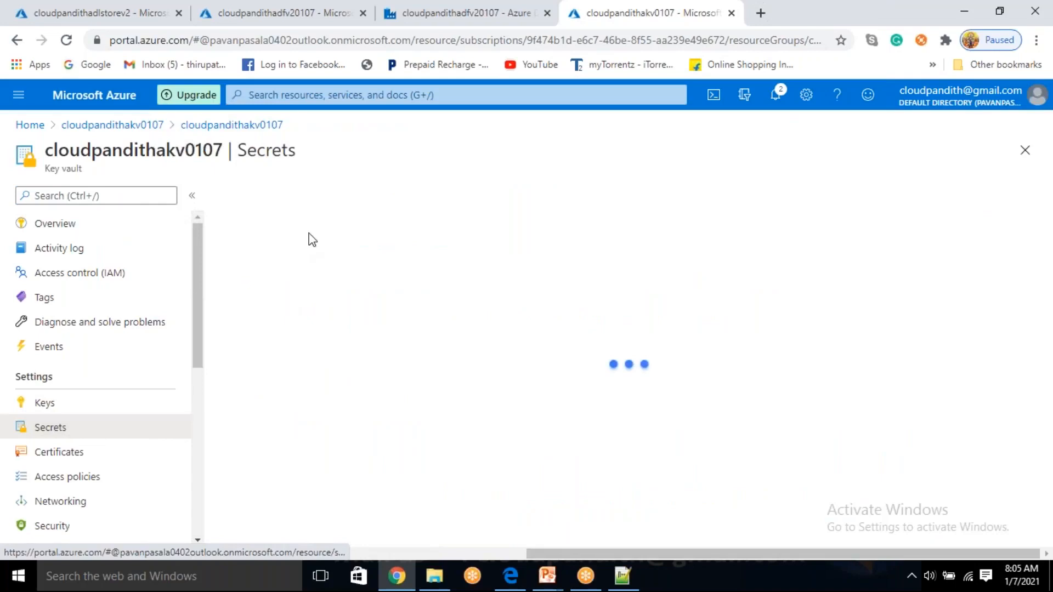
pyautogui.click(278, 198)
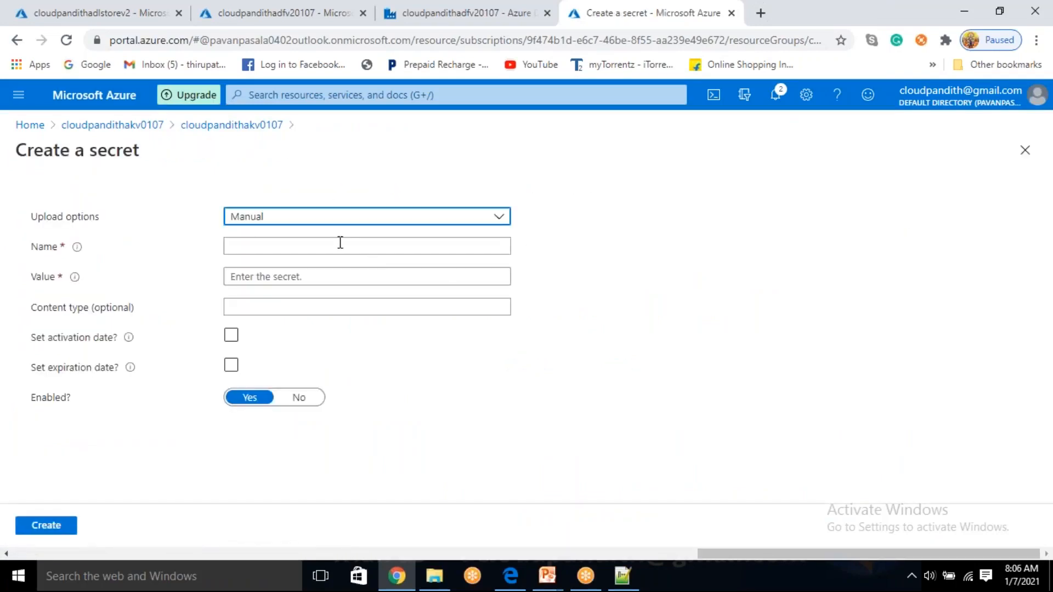
pyautogui.click(338, 246)
pyautogui.write('adlskey')
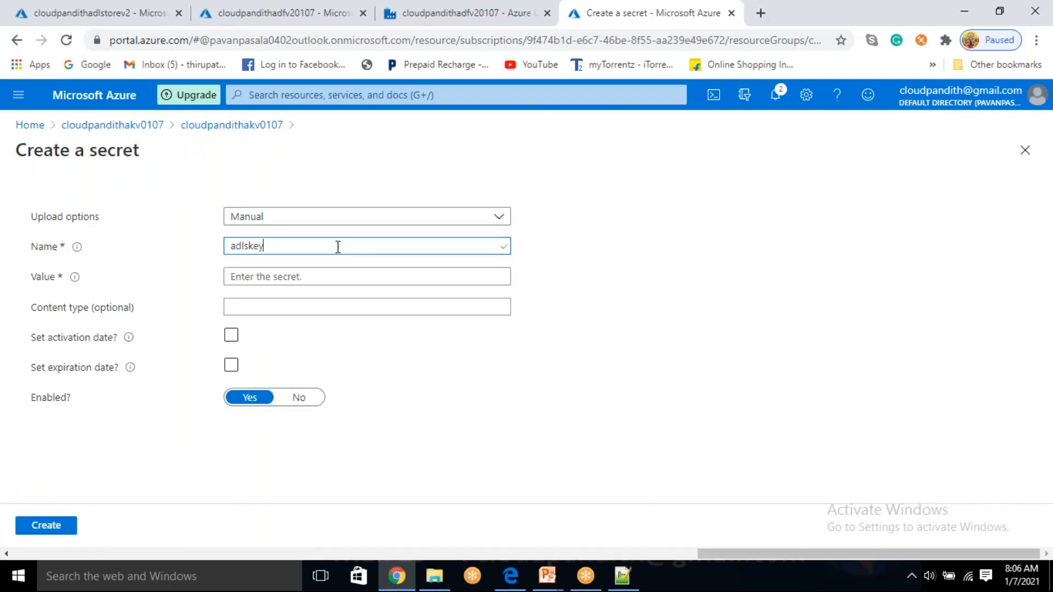
pyautogui.click(312, 277)
pyautogui.hotkey('ctrl', 'v')
pyautogui.click(44, 525)
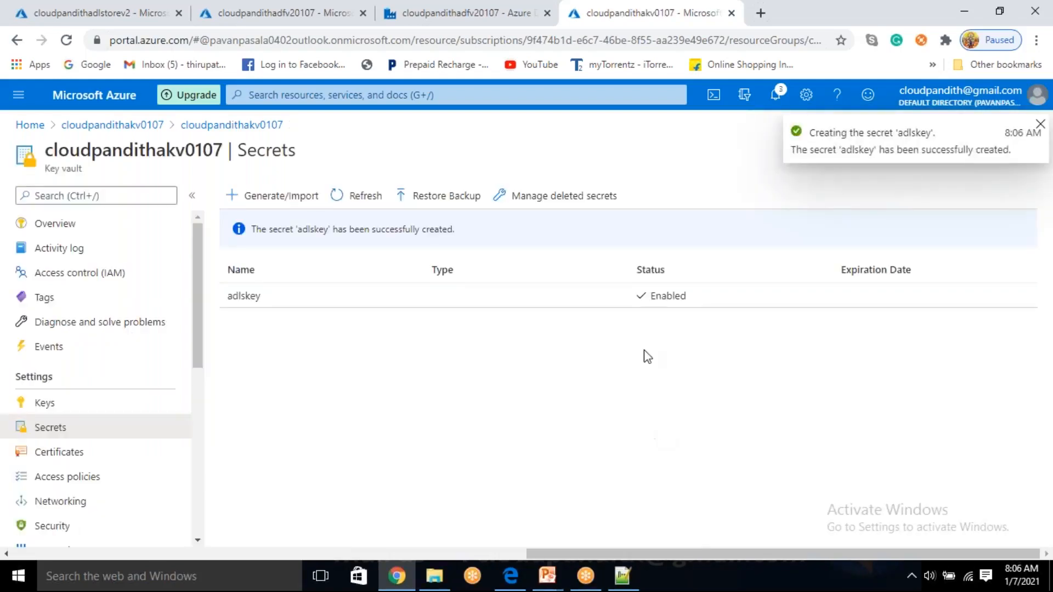
# - Go back to the overview of the storage account cloudpandithadlstorev2
pyautogui.click(94, 8)
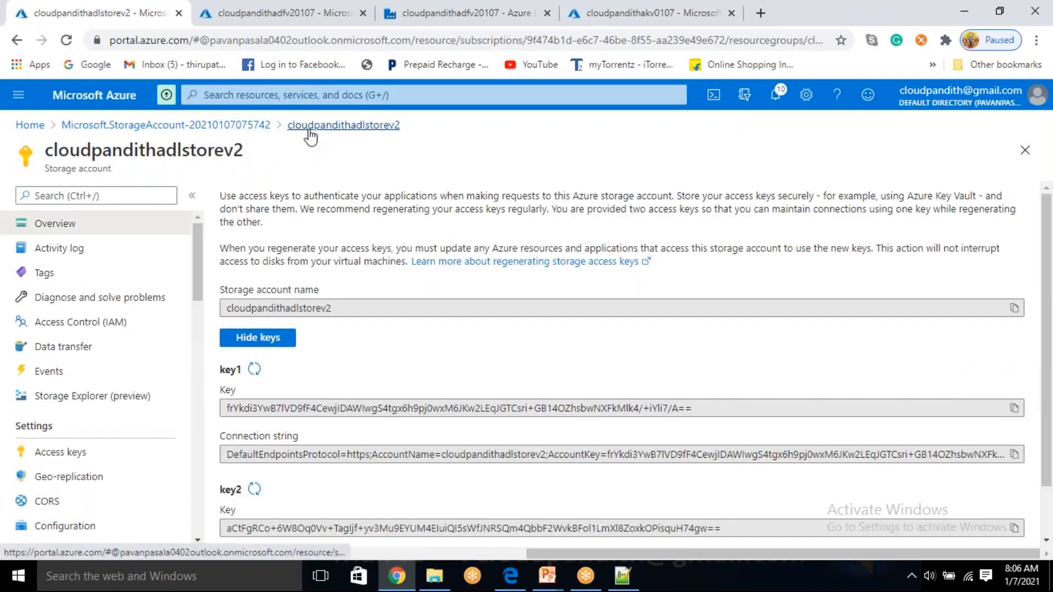
pyautogui.click(310, 130)
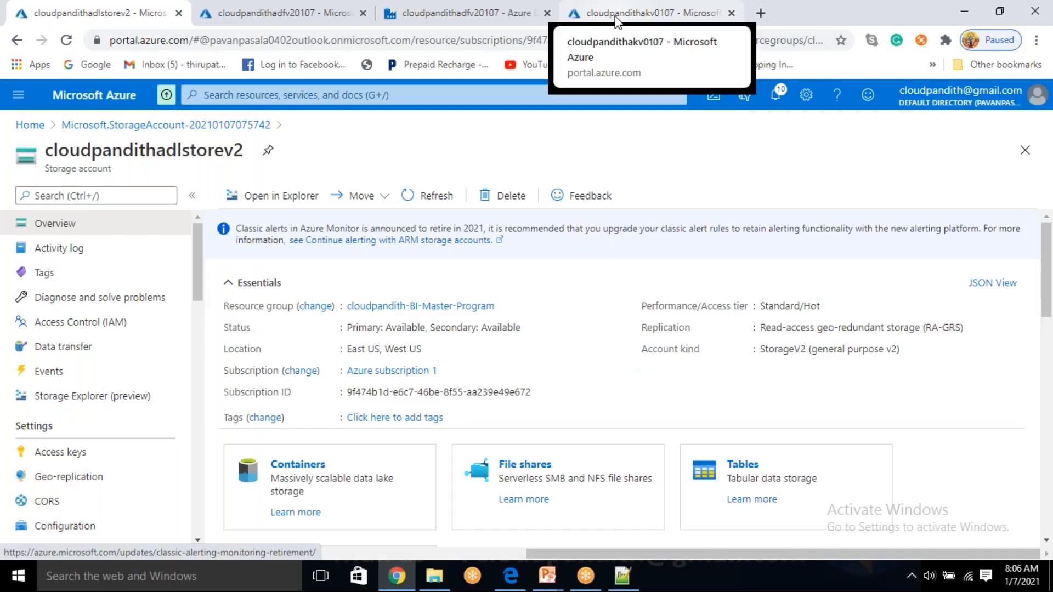
# - Start a new linked service in the data factory, using Azure Data Lake Storage Gen2 as the data store
pyautogui.click(523, 13)
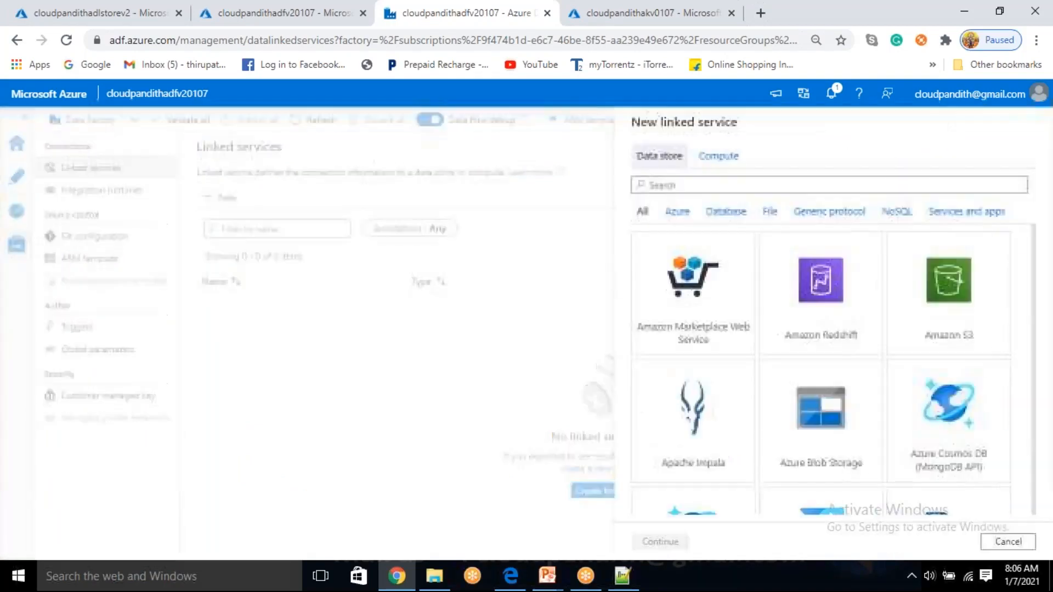
pyautogui.click(646, 185)
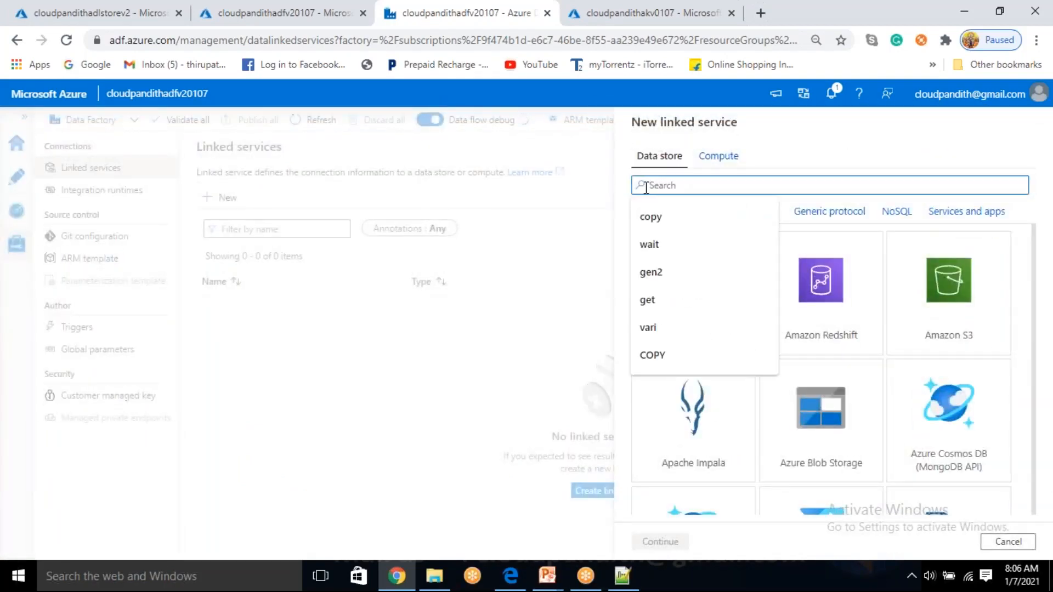
pyautogui.write('a')
pyautogui.press('BackSpace')
pyautogui.write('gen2')
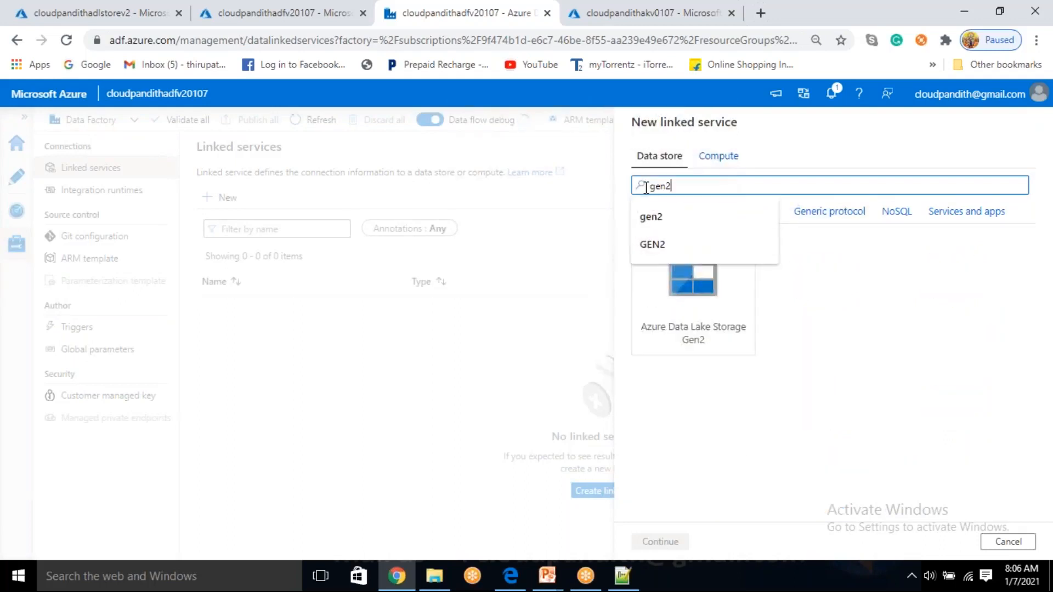
pyautogui.click(741, 321)
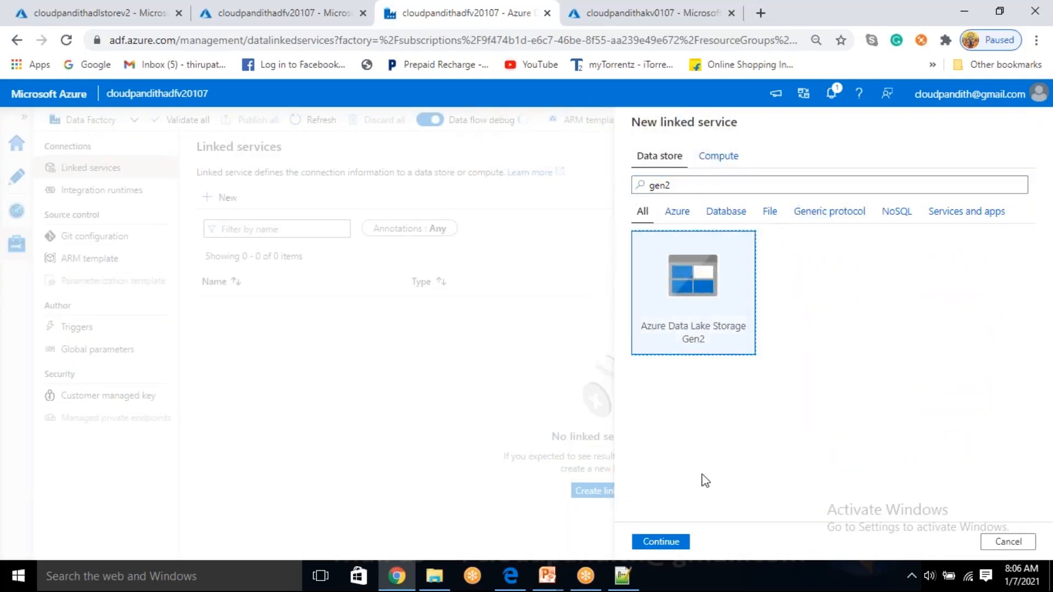
pyautogui.click(674, 542)
# - Replace the default name of the new Data Lake Storage Gen2 linked service with LS_ADLSGen2
pyautogui.hotkey('ctrl', 'a')
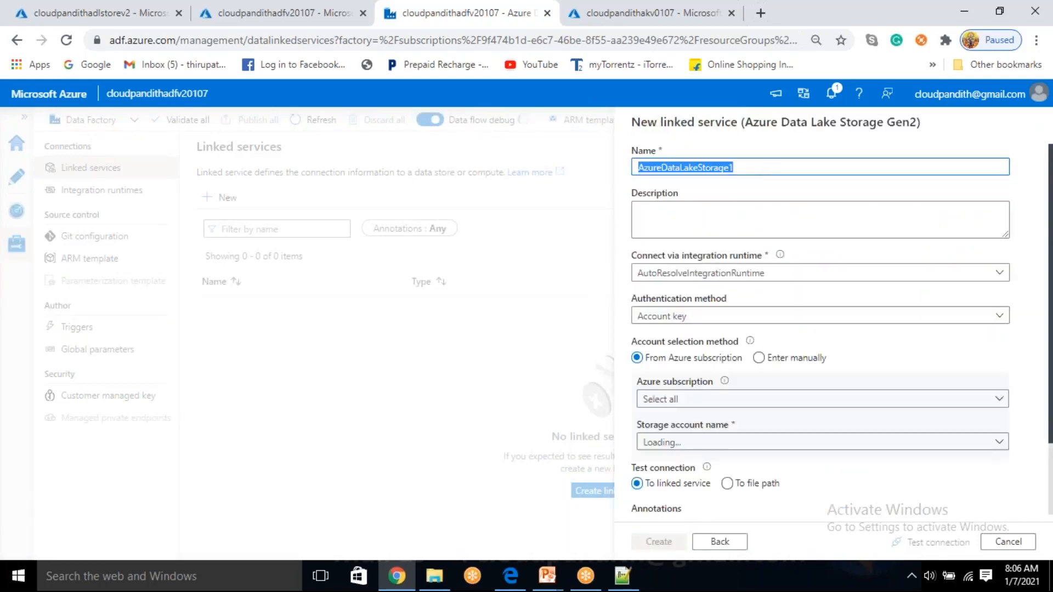
pyautogui.write('U')
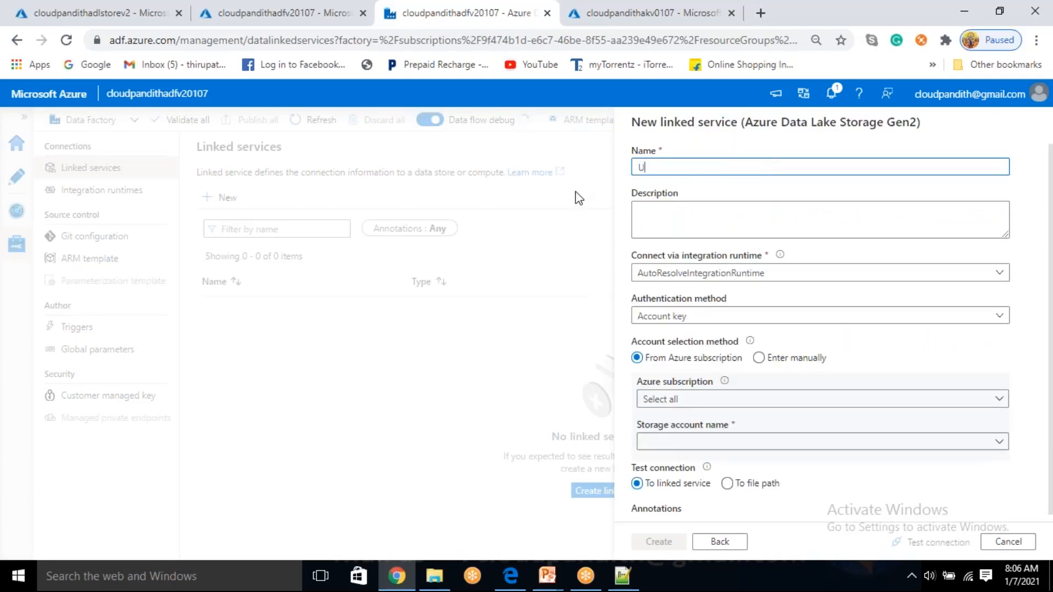
pyautogui.press('BackSpace')
pyautogui.write('Pi')
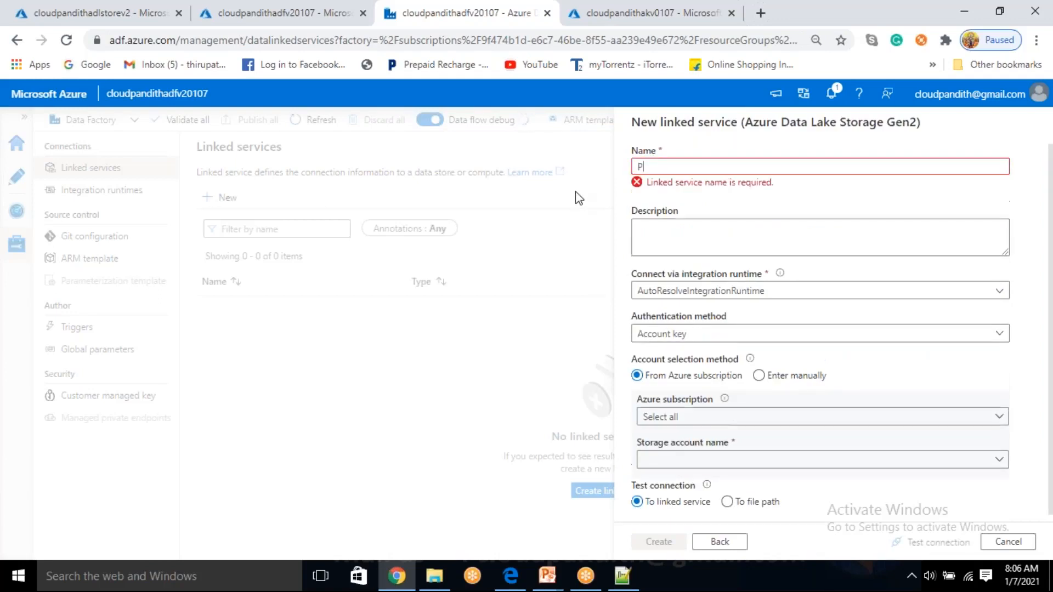
pyautogui.press('BackSpace')
pyautogui.press('BackSpace')
pyautogui.write('LS_ADLSGen2')
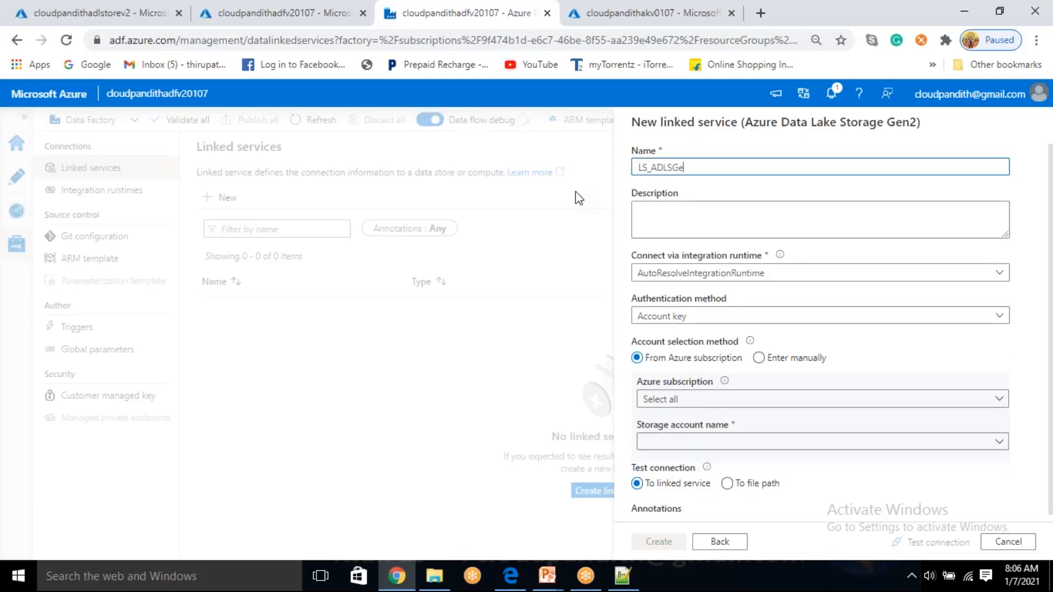
pyautogui.doubleClick(730, 399)
pyautogui.click(759, 357)
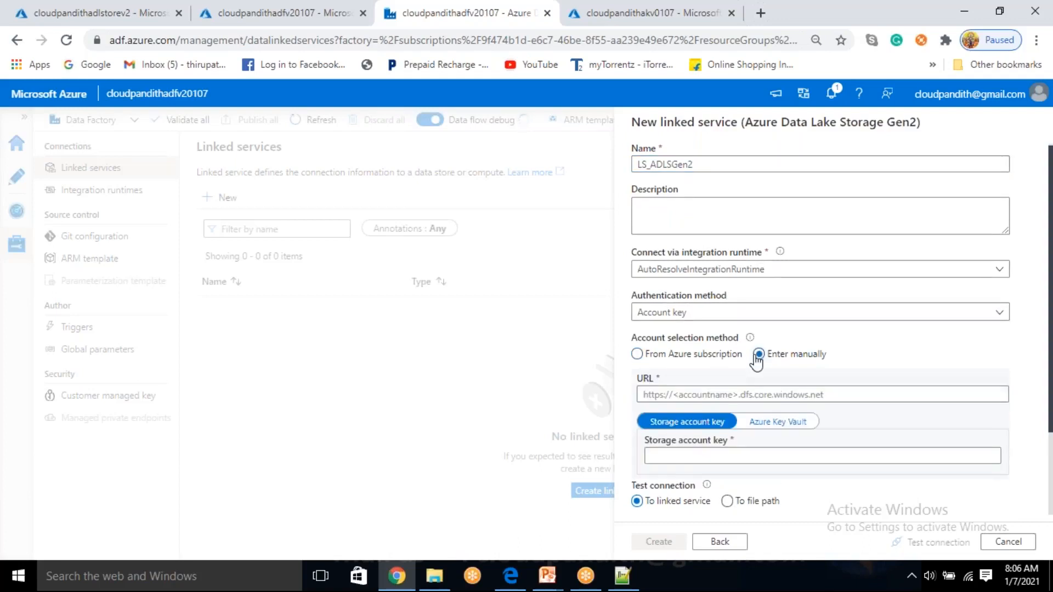
pyautogui.scroll(-2, 756, 357)
pyautogui.write('https://')
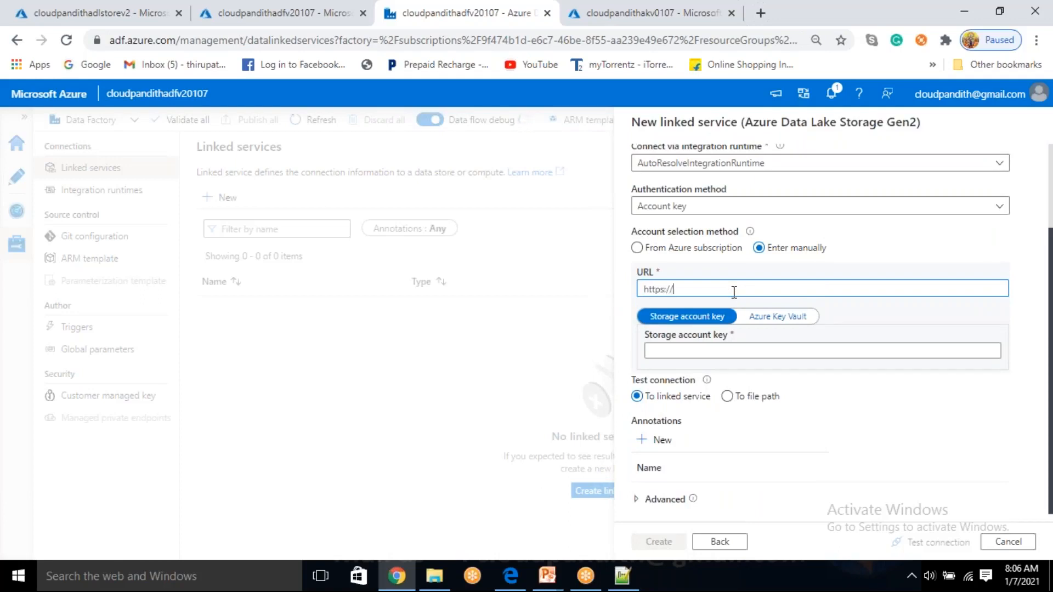
pyautogui.click(87, 10)
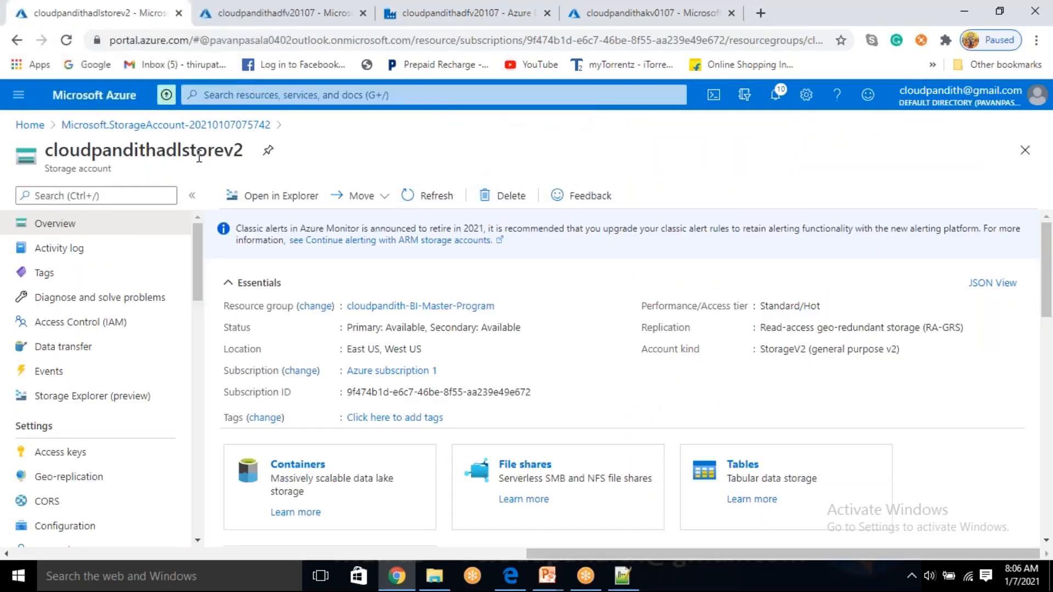
pyautogui.click(96, 453)
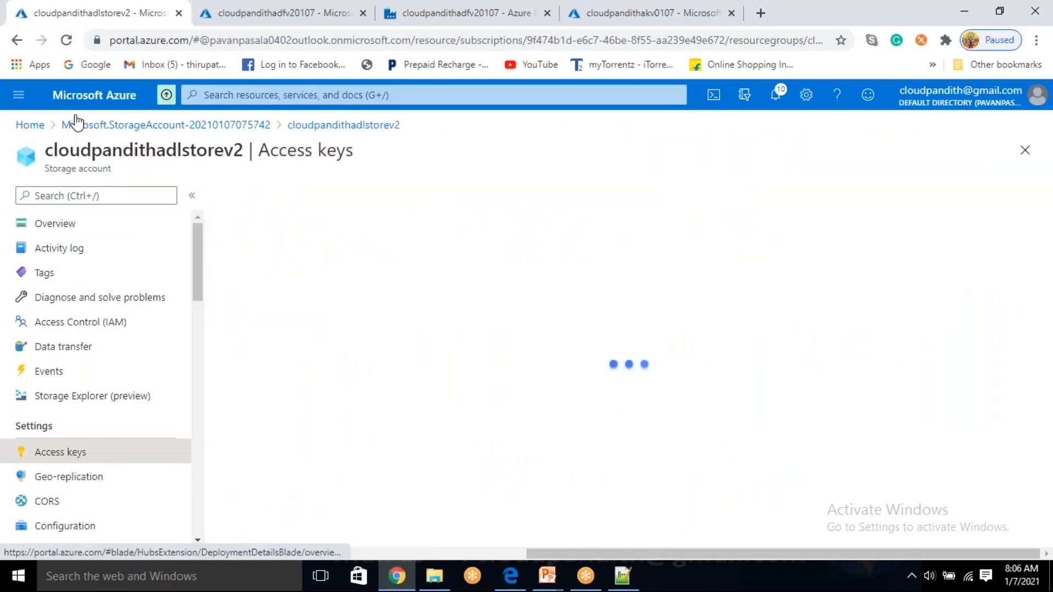
pyautogui.doubleClick(140, 157)
pyautogui.hotkey('ctrl', 'c')
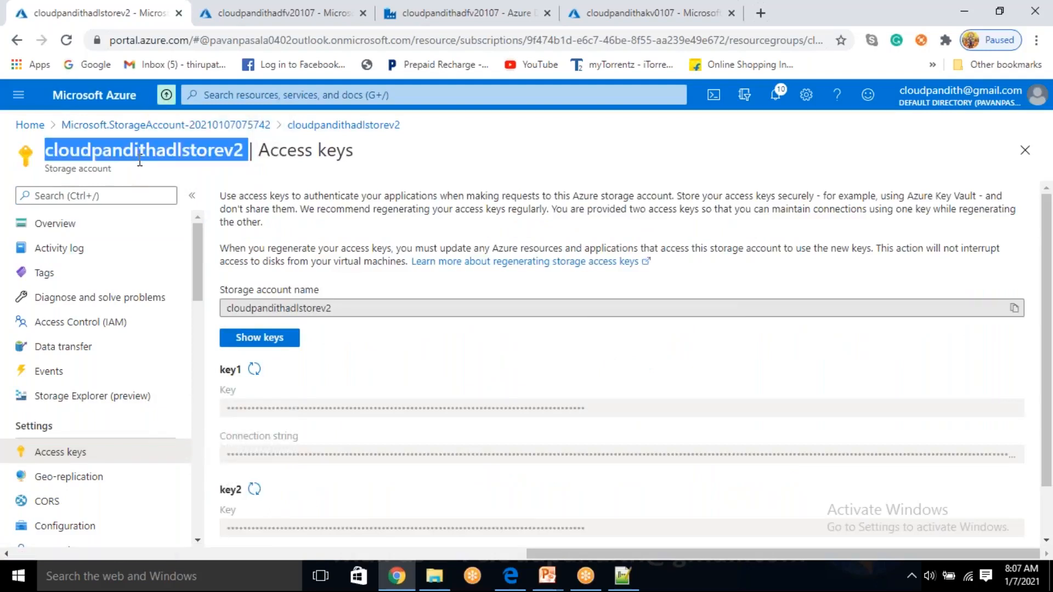
pyautogui.click(394, 13)
pyautogui.hotkey('ctrl', 'v')
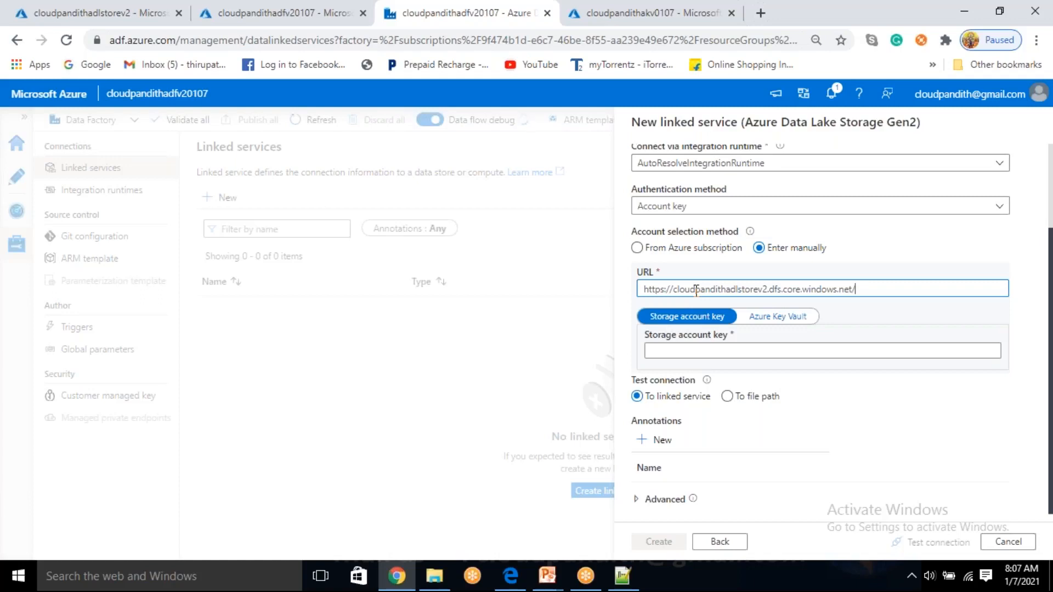
# - Use Azure Key Vault for the account key and start a new key vault linked service named LS_AKV
pyautogui.click(778, 316)
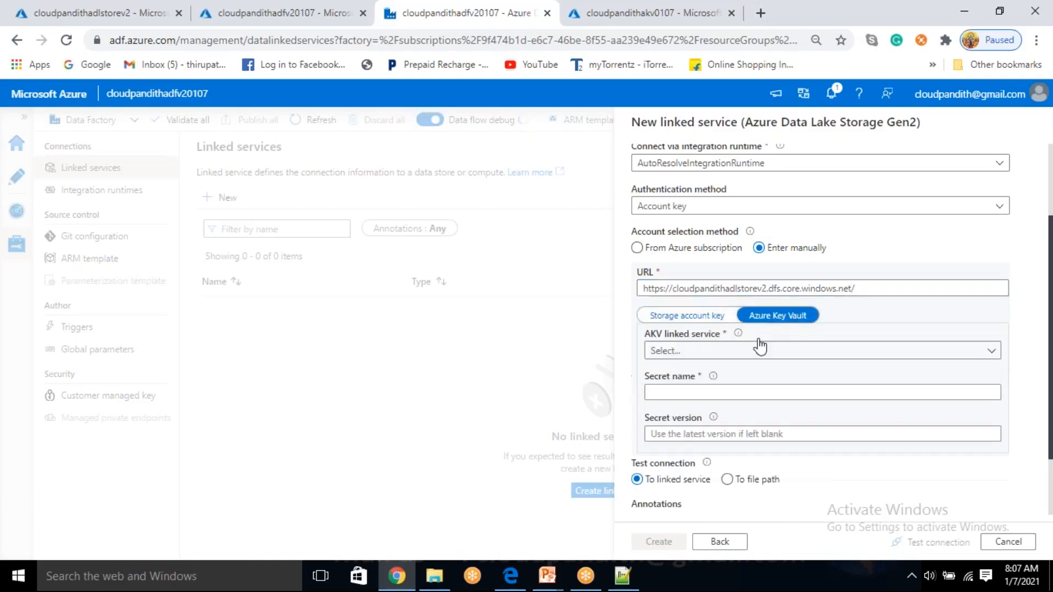
pyautogui.click(719, 351)
pyautogui.click(669, 419)
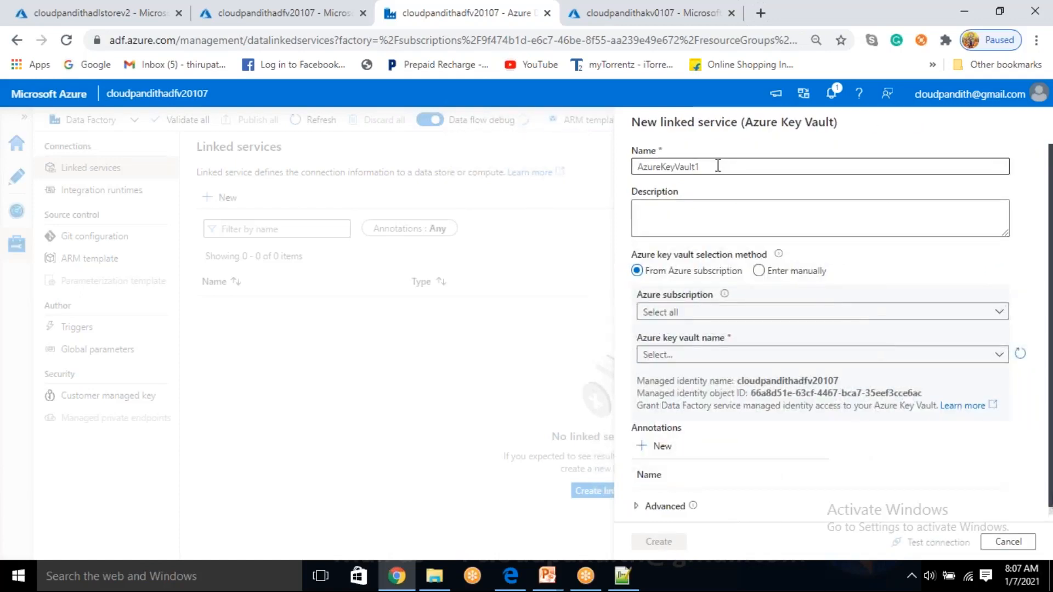
pyautogui.moveTo(718, 162); pyautogui.dragTo(555, 146)
pyautogui.press('BackSpace')
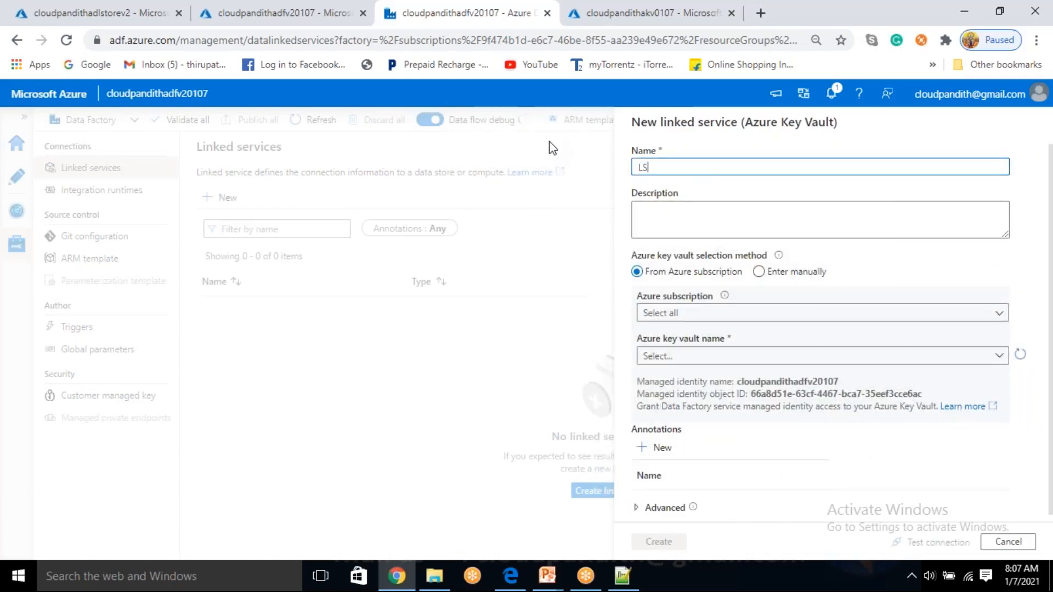
# - Point LS_AKV to key vault cloudpandithakv0107 in Azure subscription 1, test its connection and create it
pyautogui.click(694, 313)
pyautogui.click(695, 355)
pyautogui.click(693, 356)
pyautogui.click(692, 422)
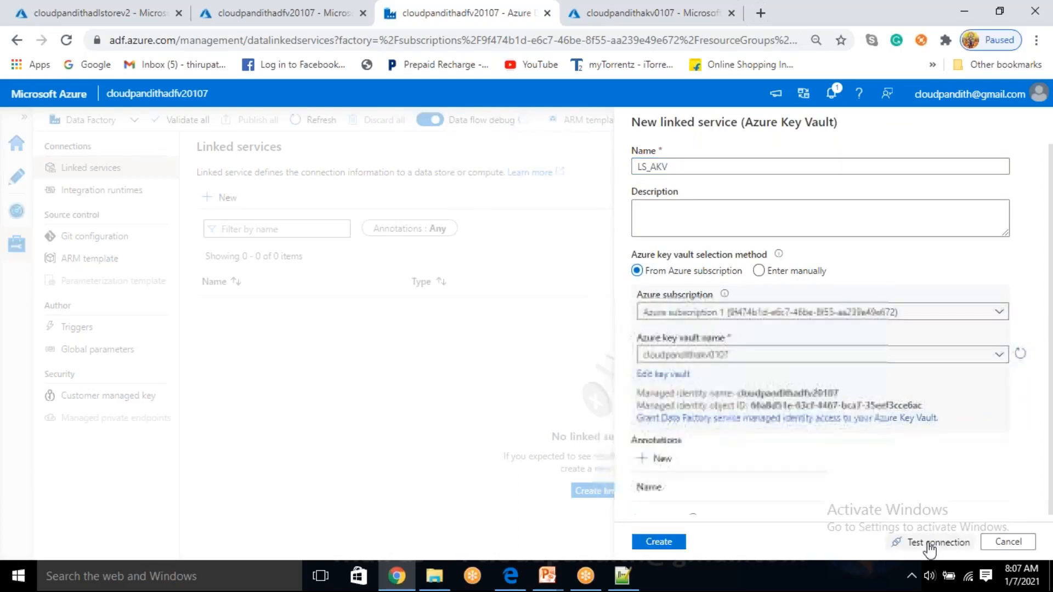
pyautogui.click(932, 543)
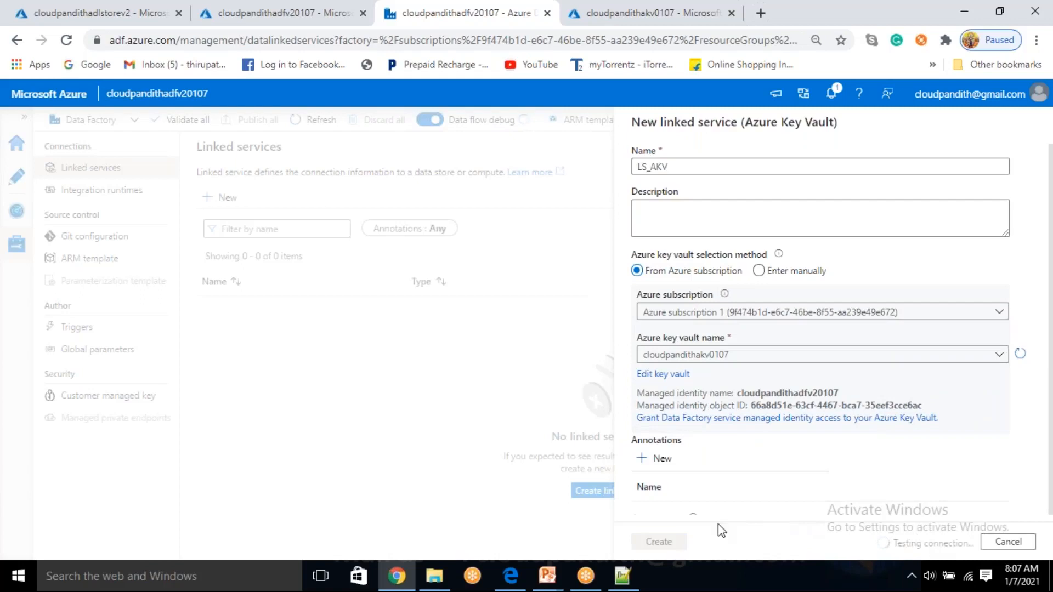
pyautogui.click(664, 543)
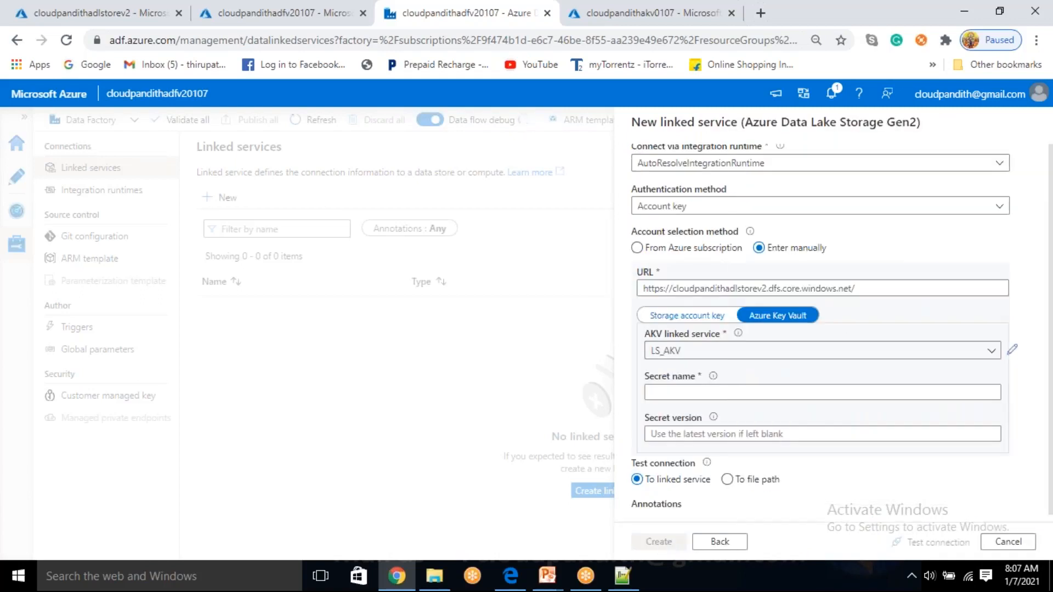
# - Set the secret name to adlskey, test the connection and create the Data Lake Storage Gen2 linked service
pyautogui.click(668, 392)
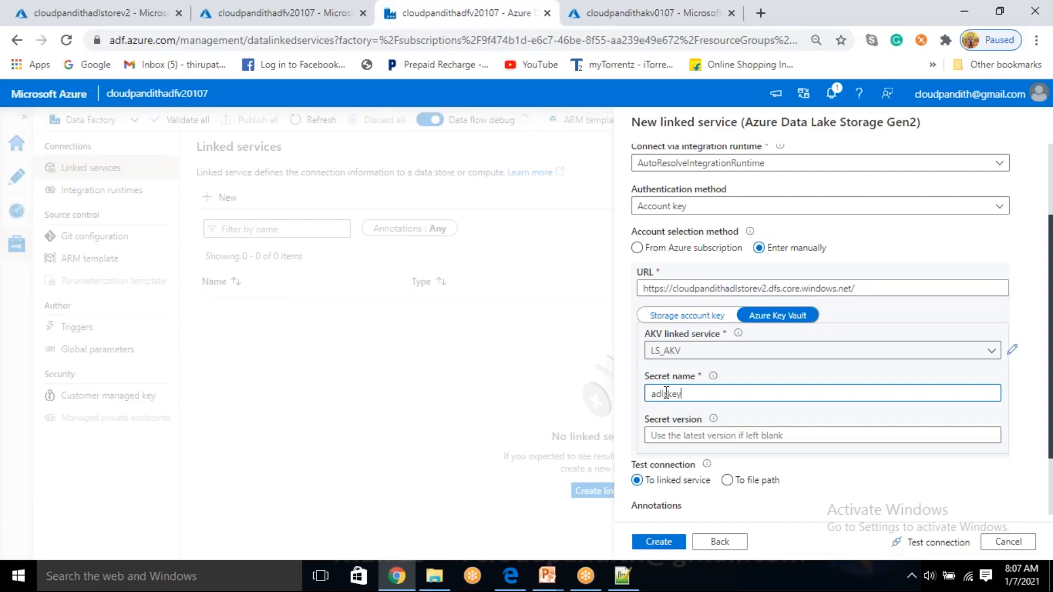
pyautogui.click(911, 543)
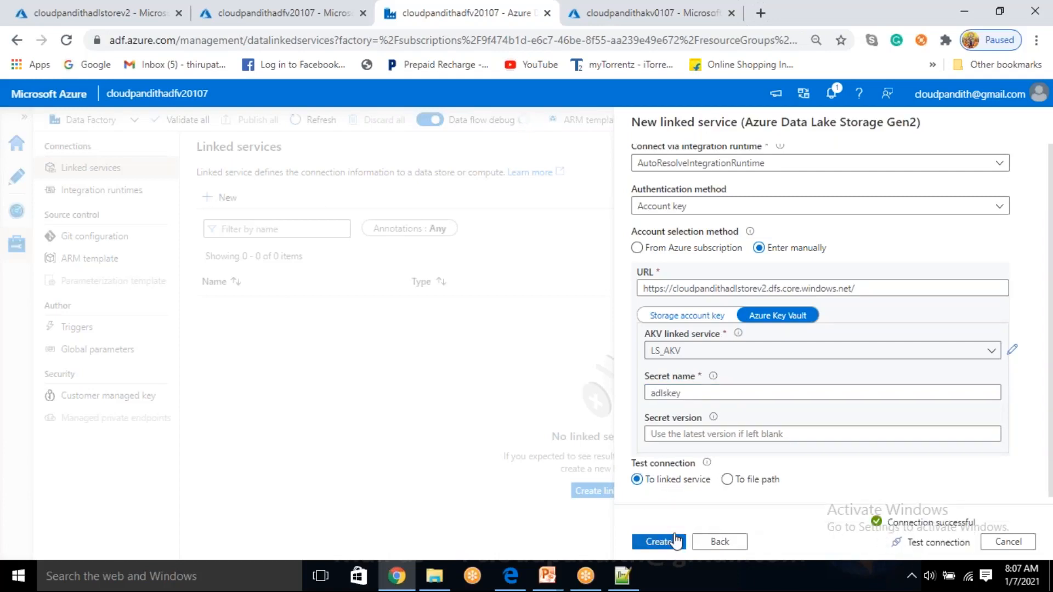
pyautogui.click(668, 540)
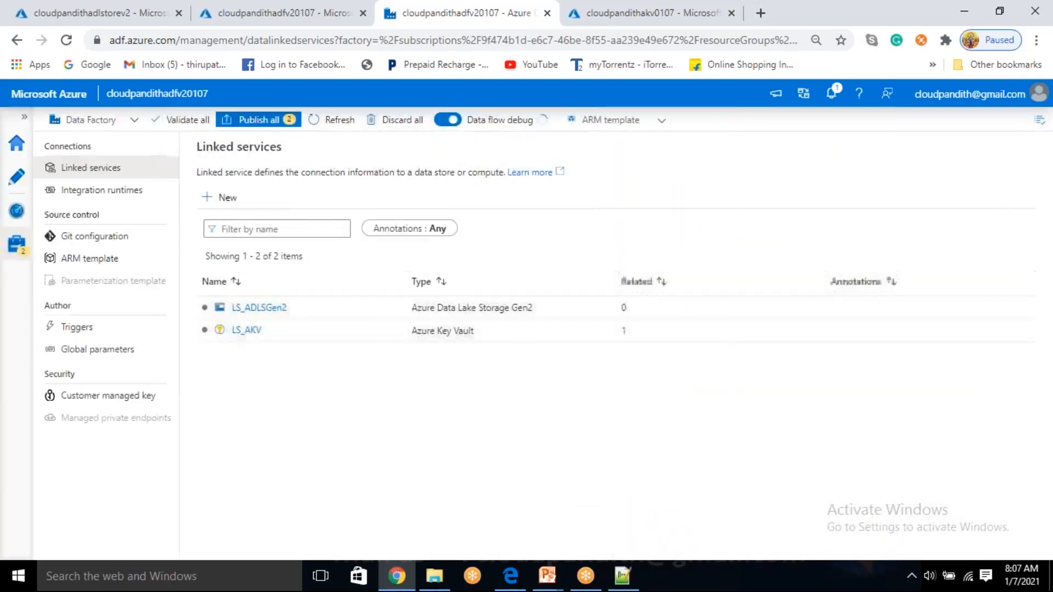
# - Publish the new linked services LS_ADLSGen2 and LS_AKV to the data factory
pyautogui.click(264, 121)
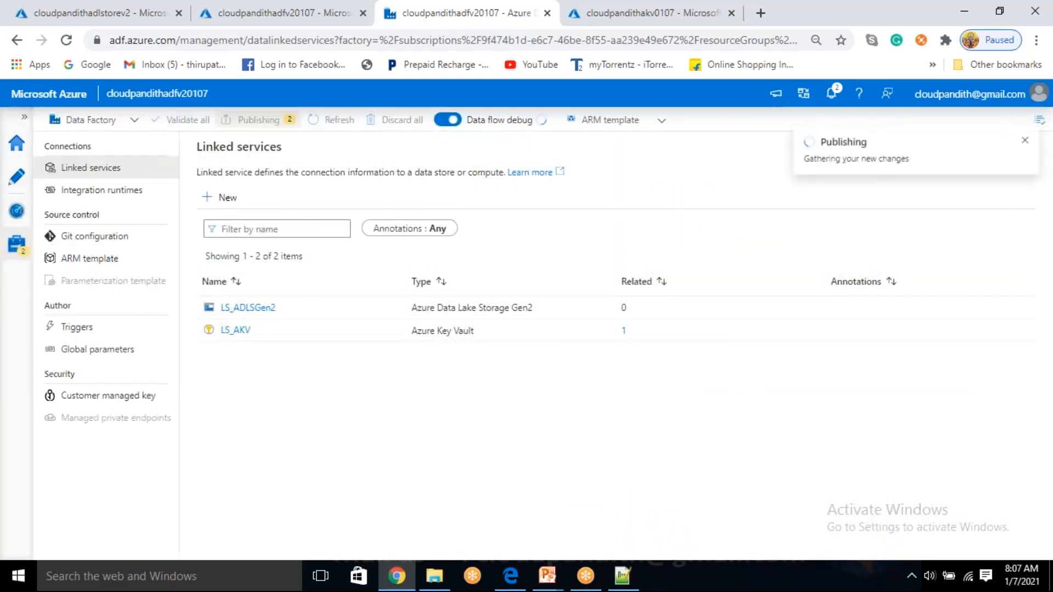
pyautogui.click(673, 542)
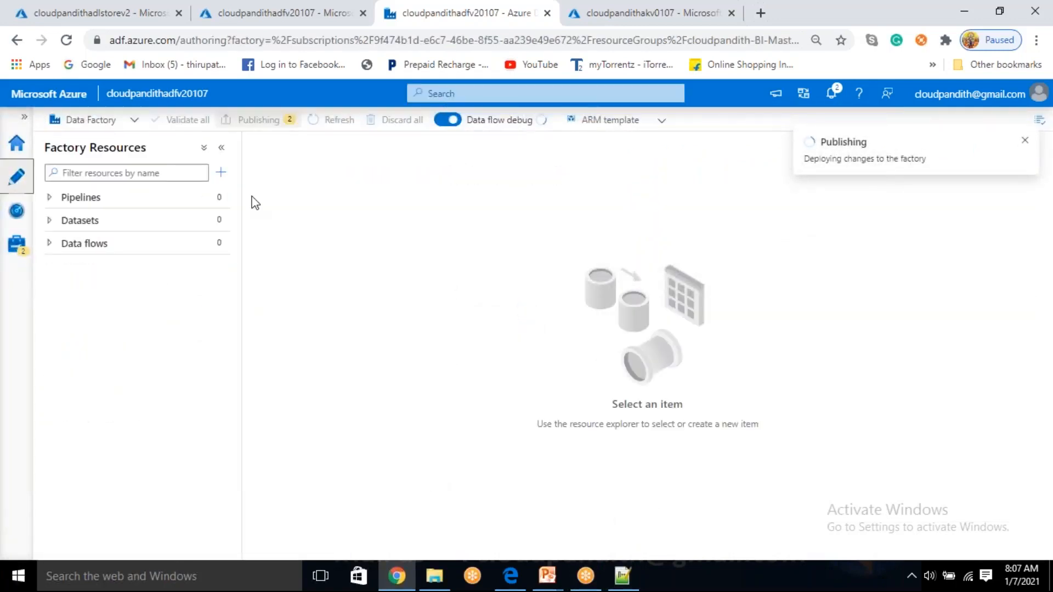
pyautogui.click(221, 172)
pyautogui.click(241, 195)
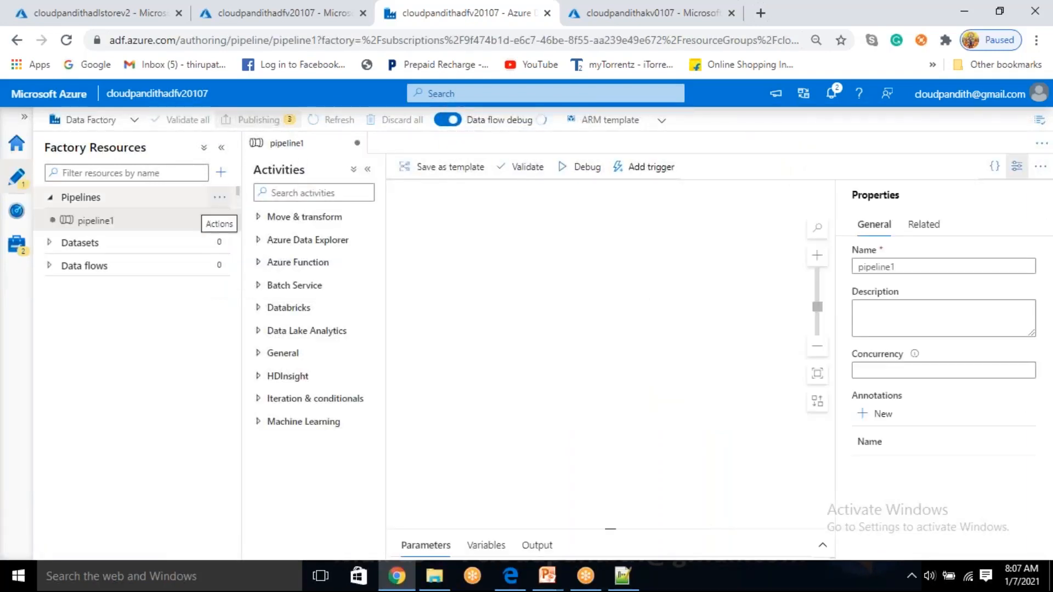
pyautogui.click(219, 220)
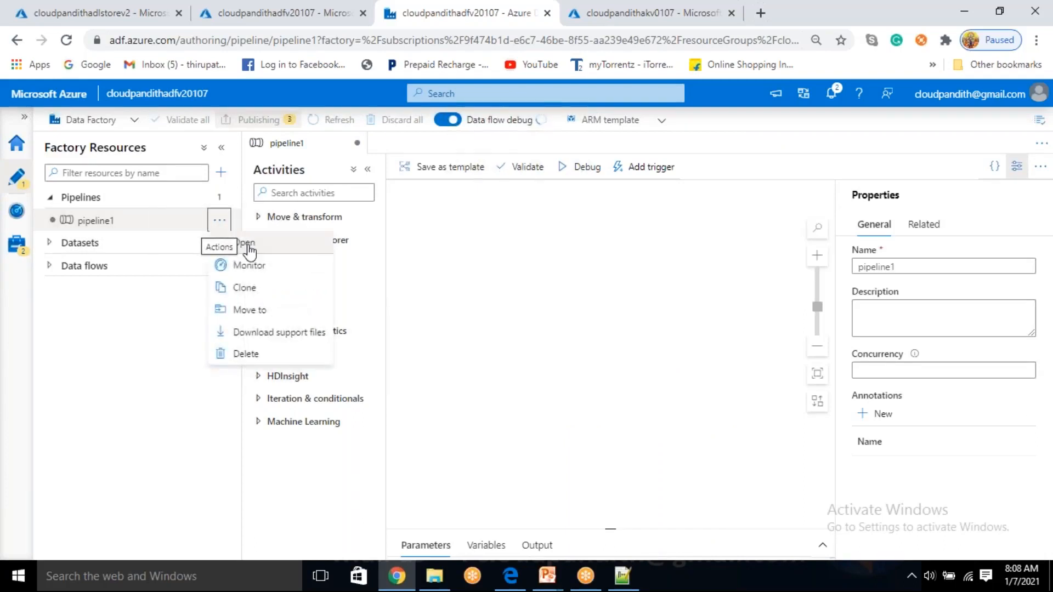
pyautogui.click(251, 356)
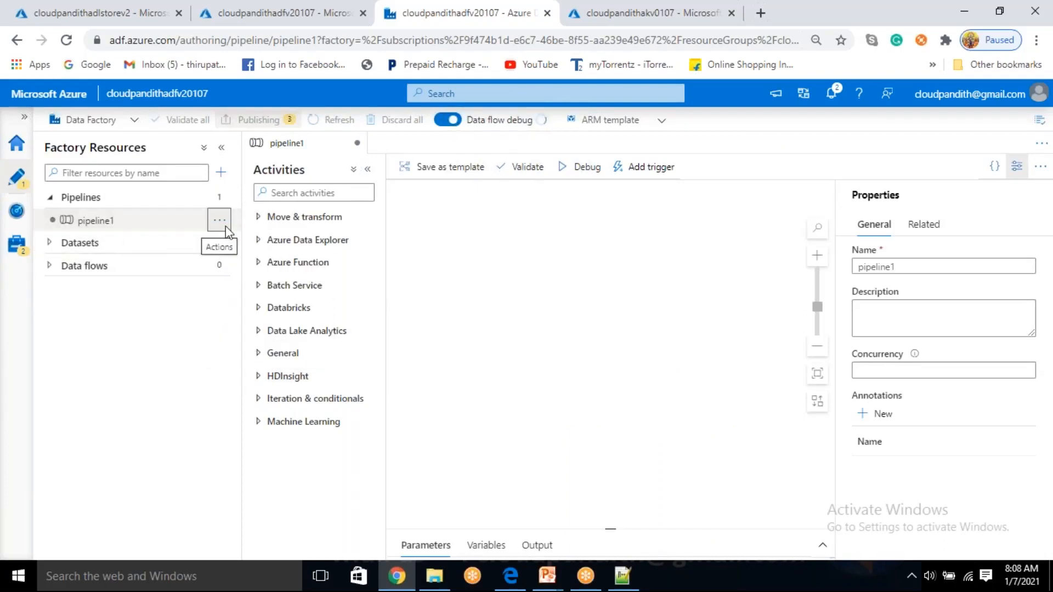
pyautogui.click(220, 220)
pyautogui.click(244, 354)
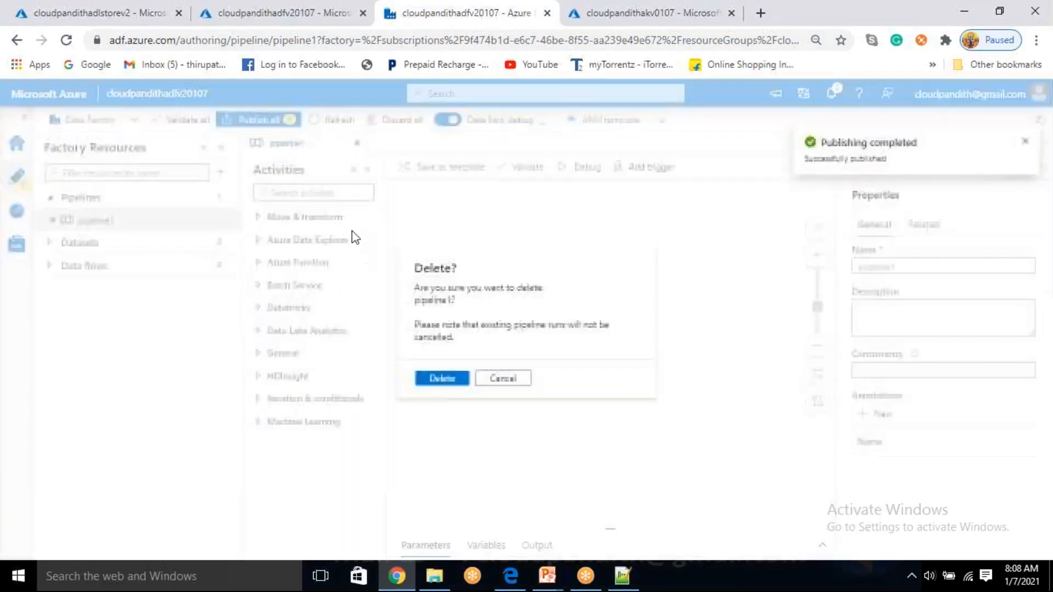
pyautogui.click(426, 376)
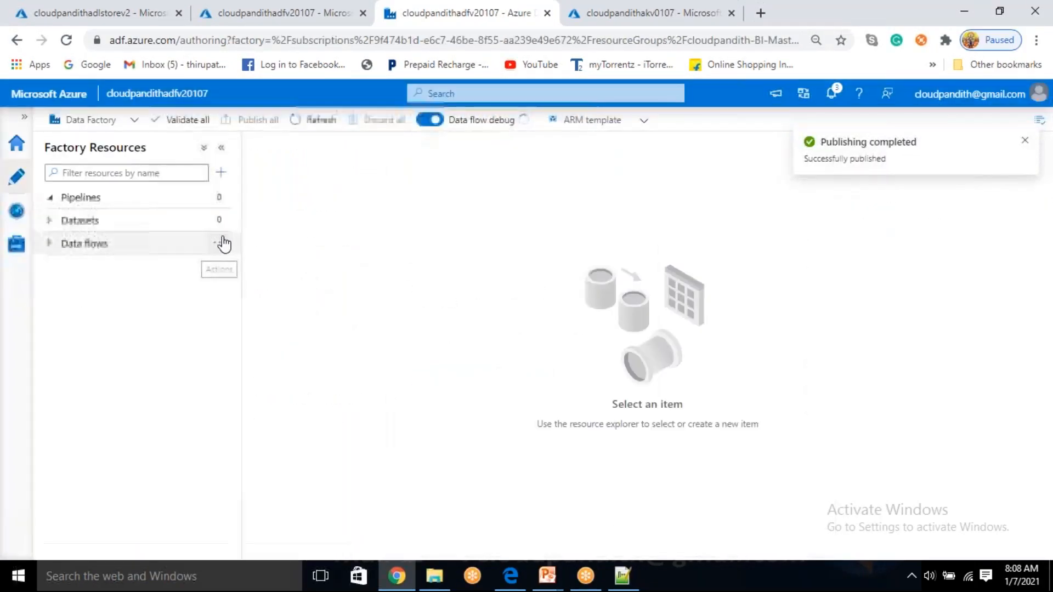
# - Start a new dataset using Azure Data Lake Storage Gen2 as the data store and DelimitedText as the format
pyautogui.click(218, 220)
pyautogui.click(250, 242)
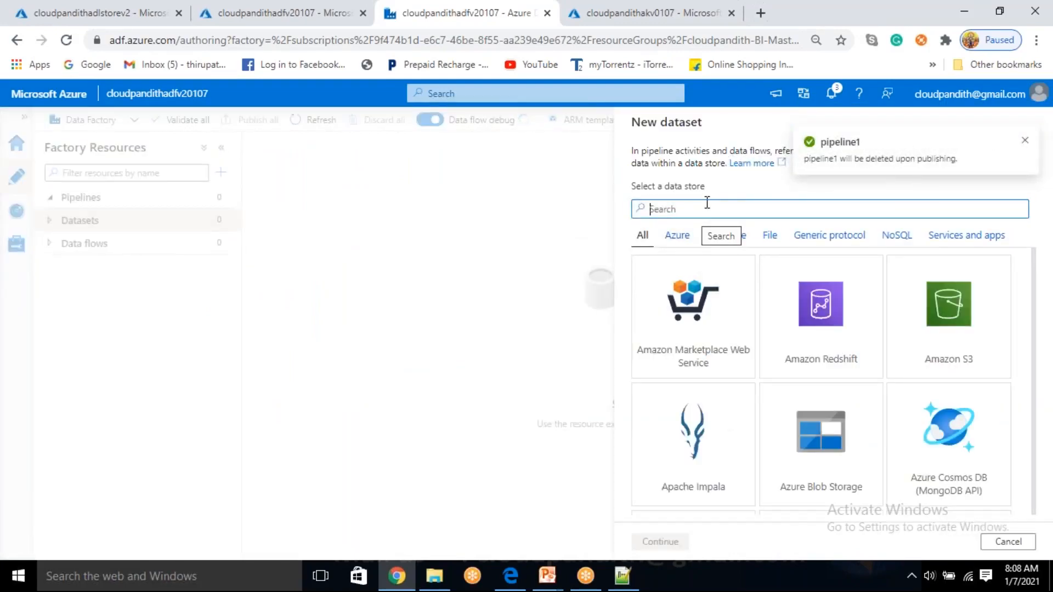
pyautogui.write('gen2')
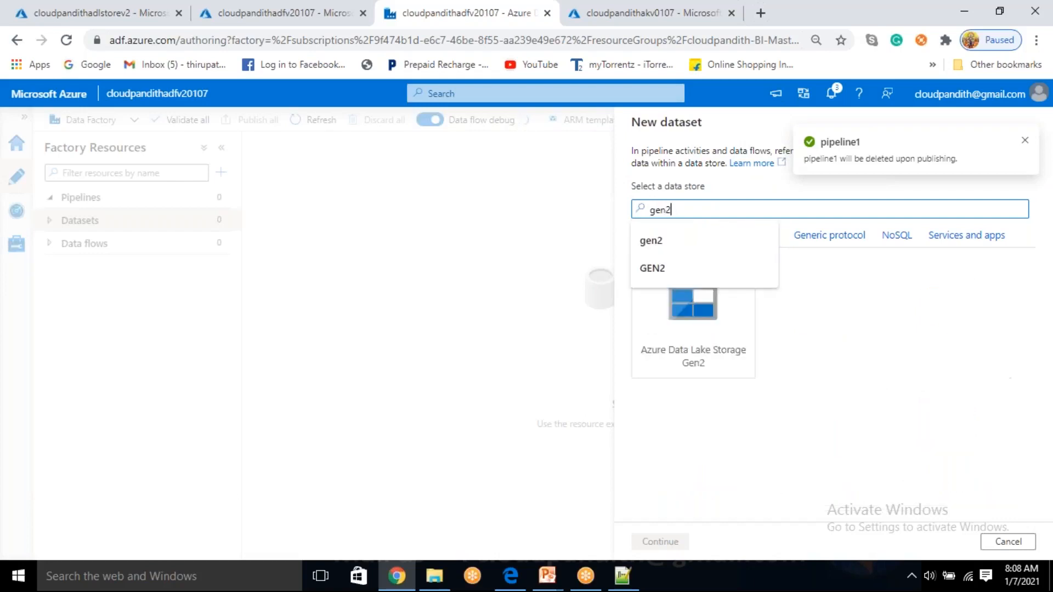
pyautogui.click(696, 372)
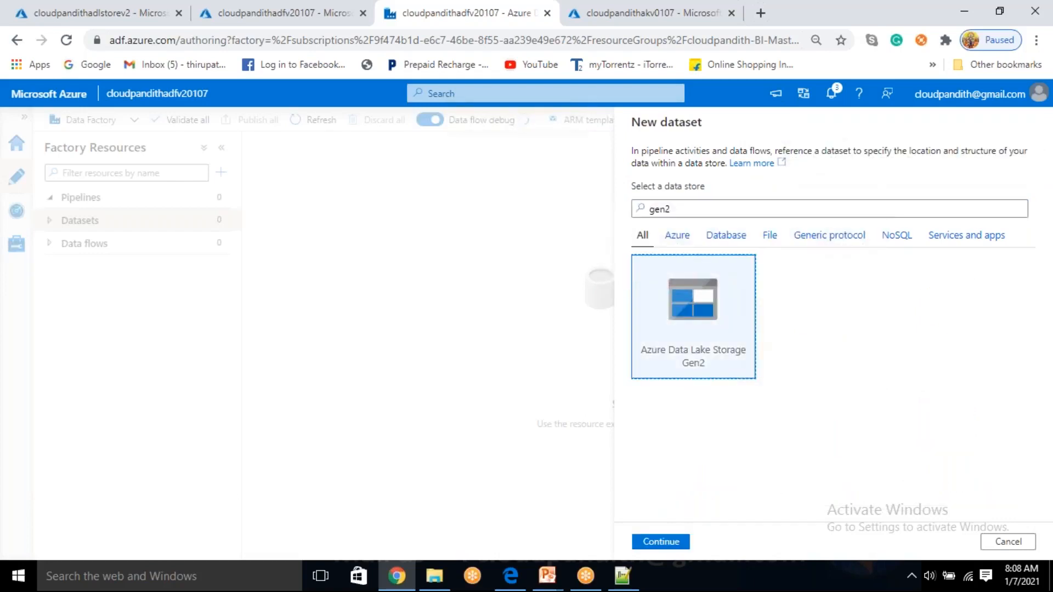
pyautogui.doubleClick(693, 333)
pyautogui.click(950, 258)
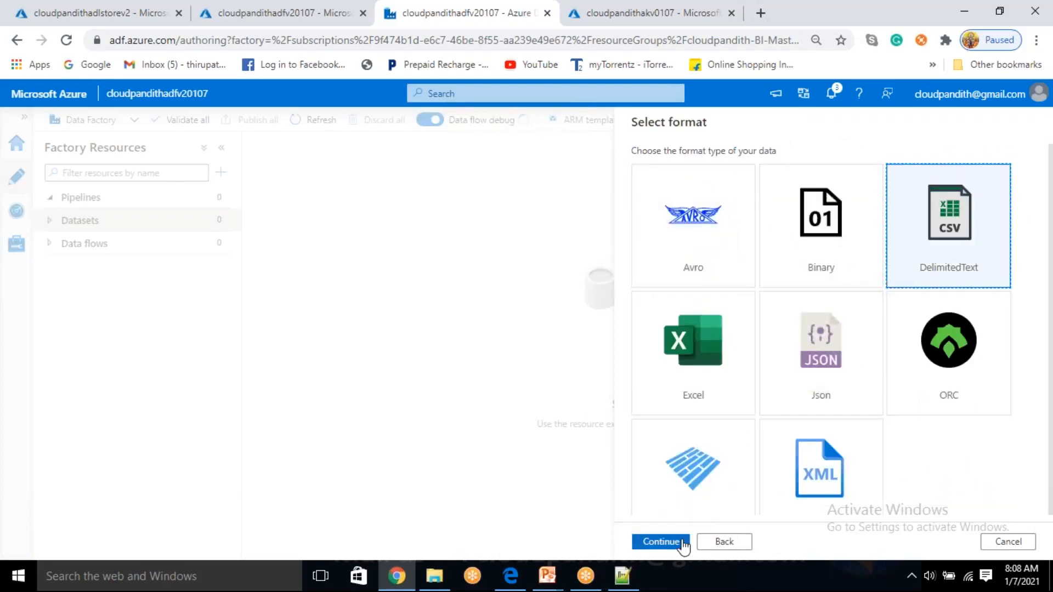
pyautogui.click(659, 541)
# - Name the dataset DS_ADLSGen2_pivotinput, assign linked service LS_ADLSGen2 and treat the first row as header
pyautogui.hotkey('ctrl', 'a')
pyautogui.press('BackSpace')
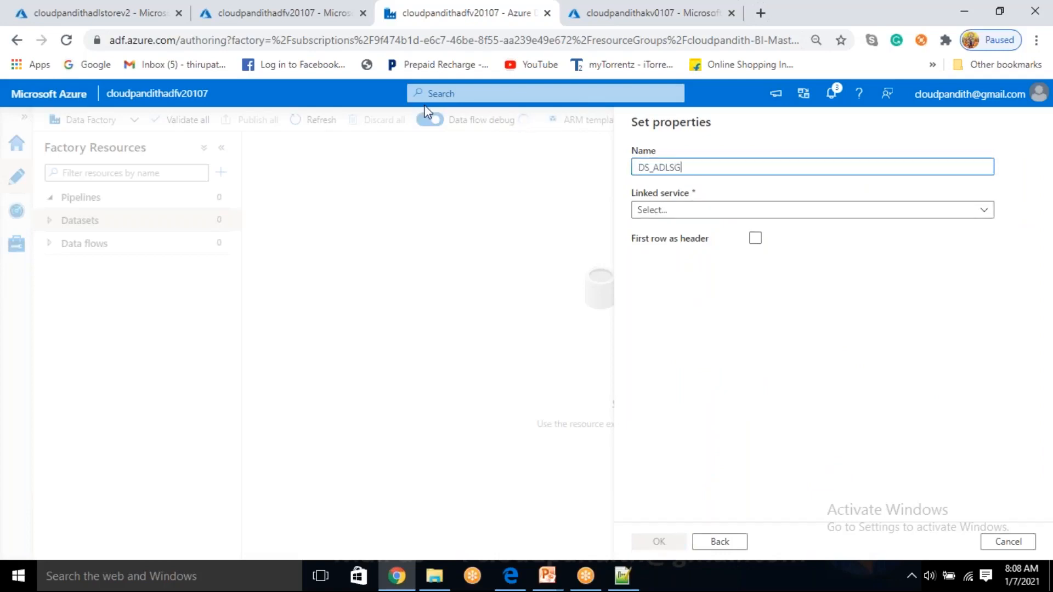
pyautogui.write('DS_ADLSGen2_pivotinput')
pyautogui.click(727, 214)
pyautogui.click(698, 298)
pyautogui.click(755, 275)
# - Set the dataset's file path to pivot.csv in the inputpivot container and create the dataset
pyautogui.click(1000, 252)
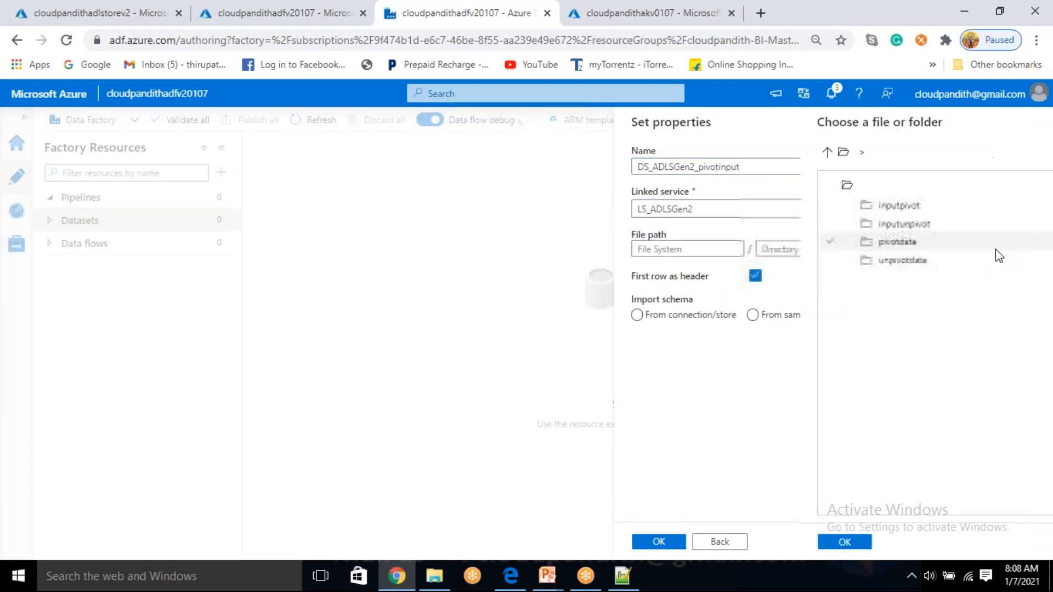
pyautogui.doubleClick(726, 209)
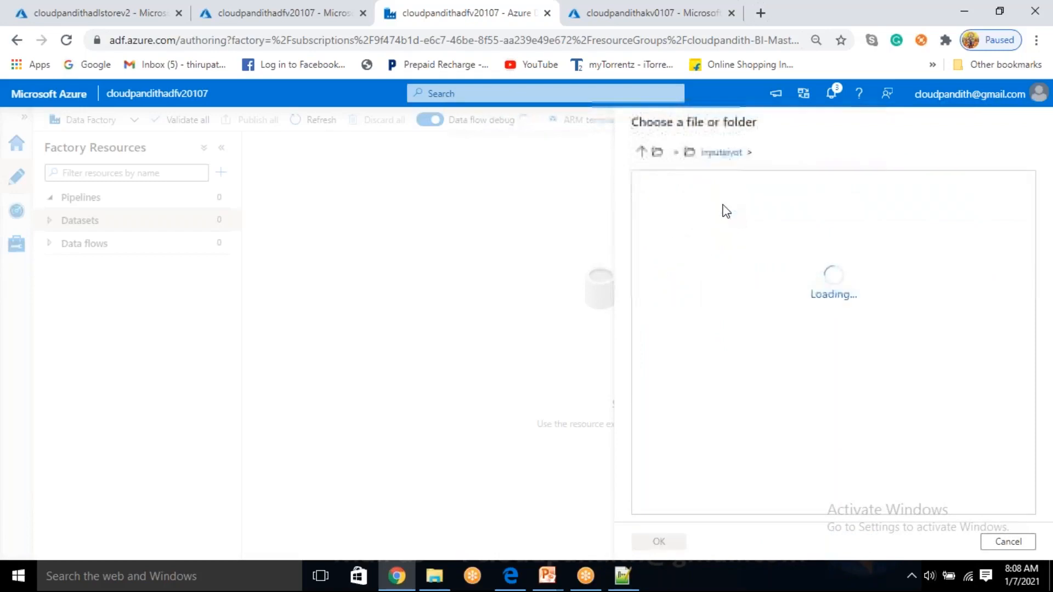
pyautogui.doubleClick(722, 207)
pyautogui.click(660, 542)
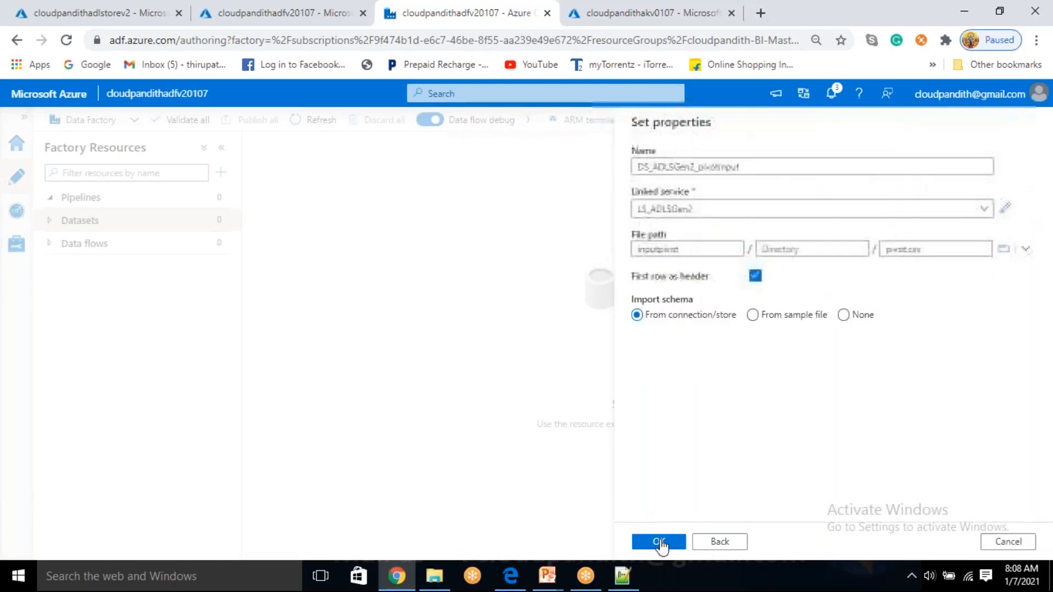
pyautogui.click(662, 543)
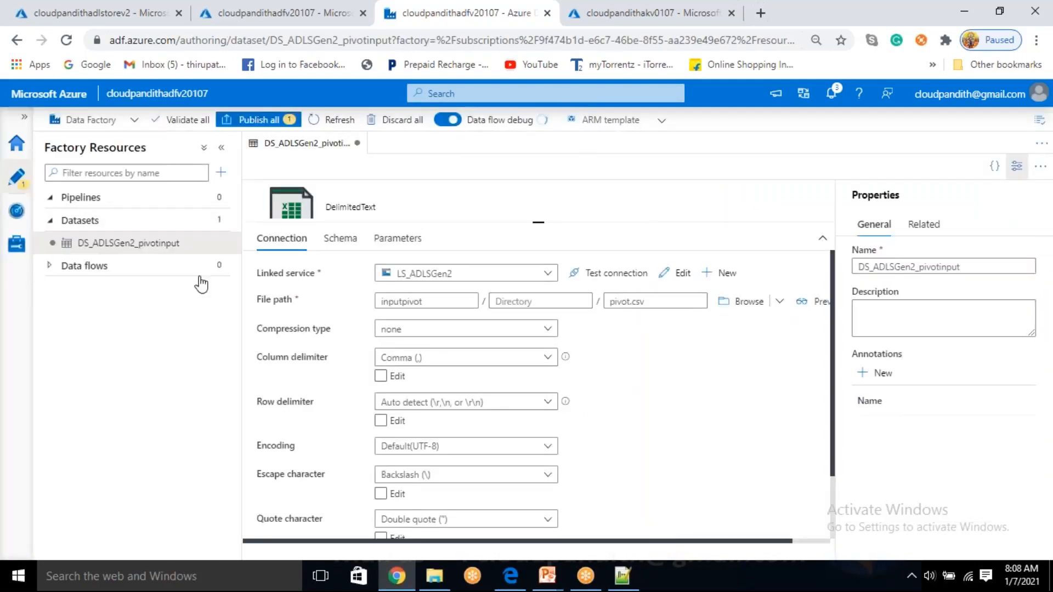
# - Start another dataset using Azure Data Lake Storage Gen2 as the data store and DelimitedText as the format
pyautogui.click(219, 221)
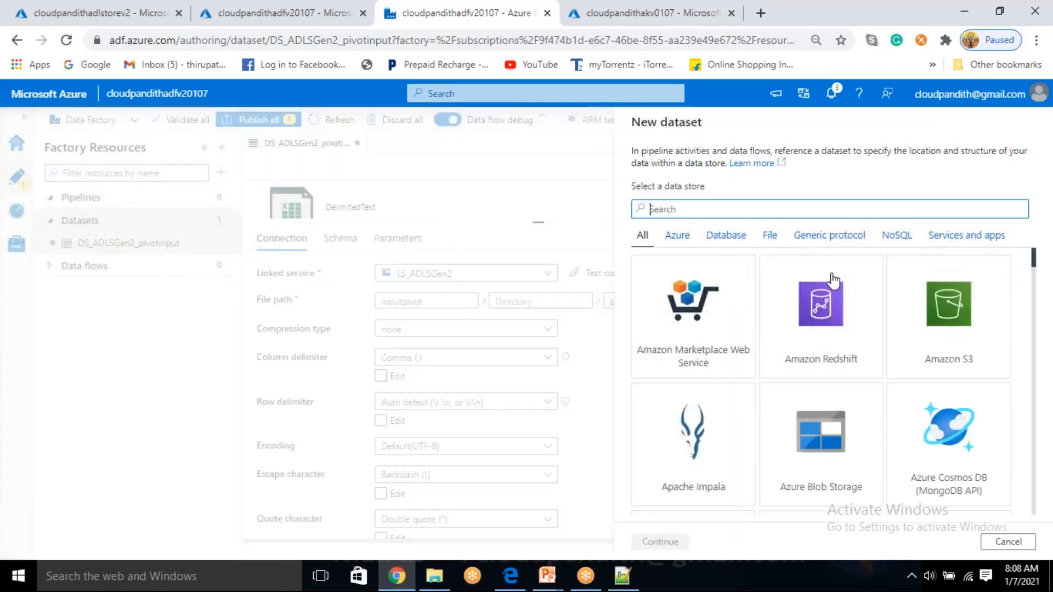
pyautogui.write('gen2')
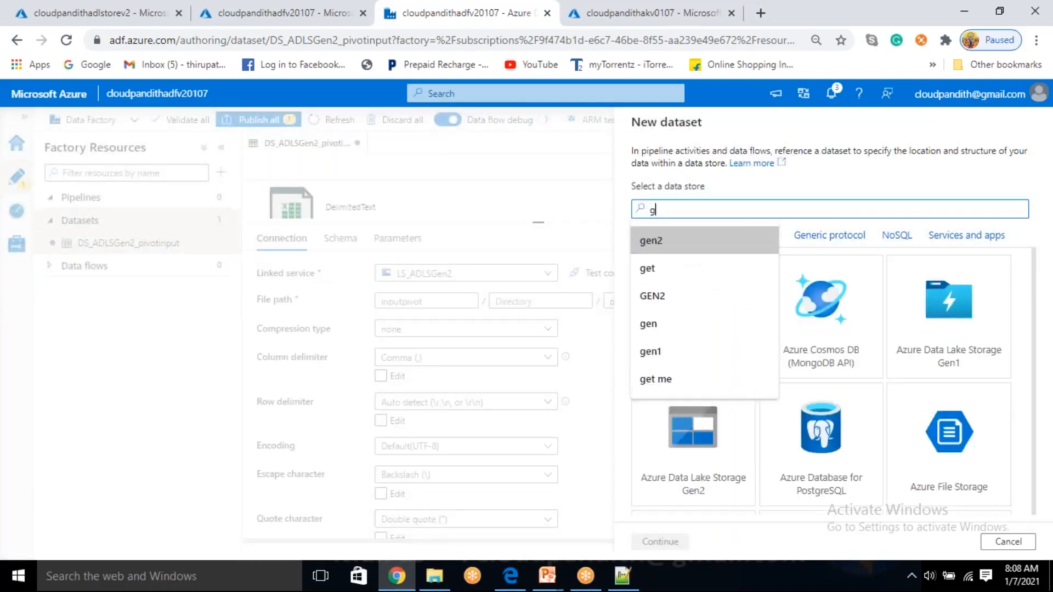
pyautogui.click(733, 344)
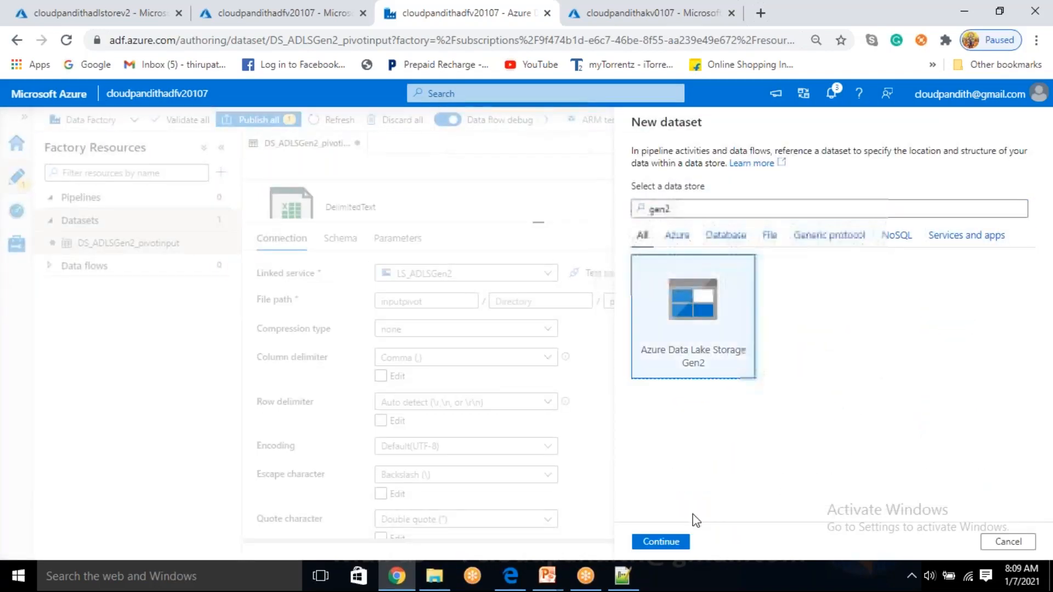
pyautogui.click(660, 542)
pyautogui.click(961, 281)
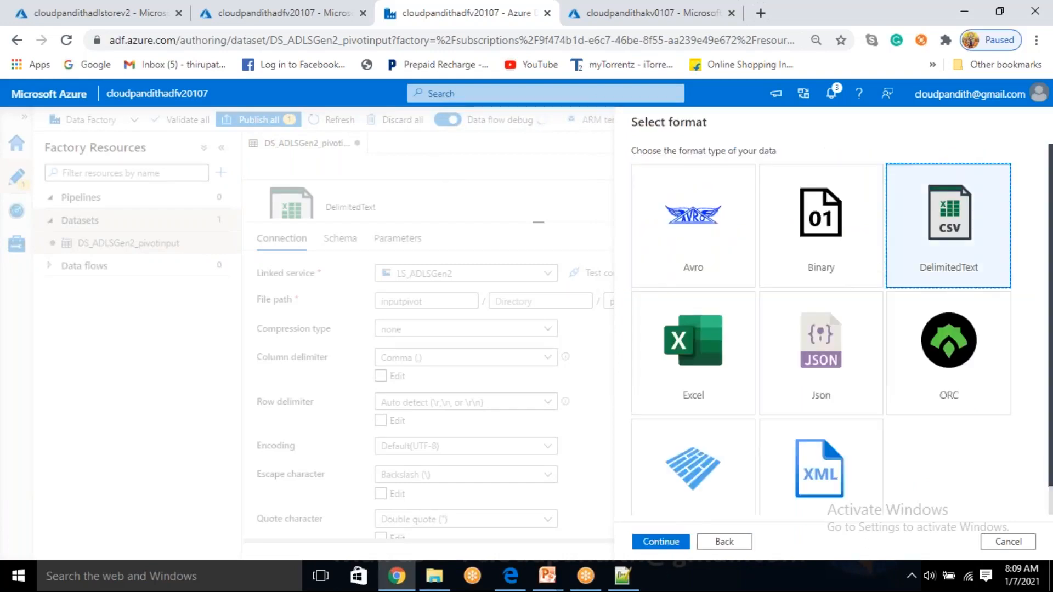
pyautogui.click(672, 548)
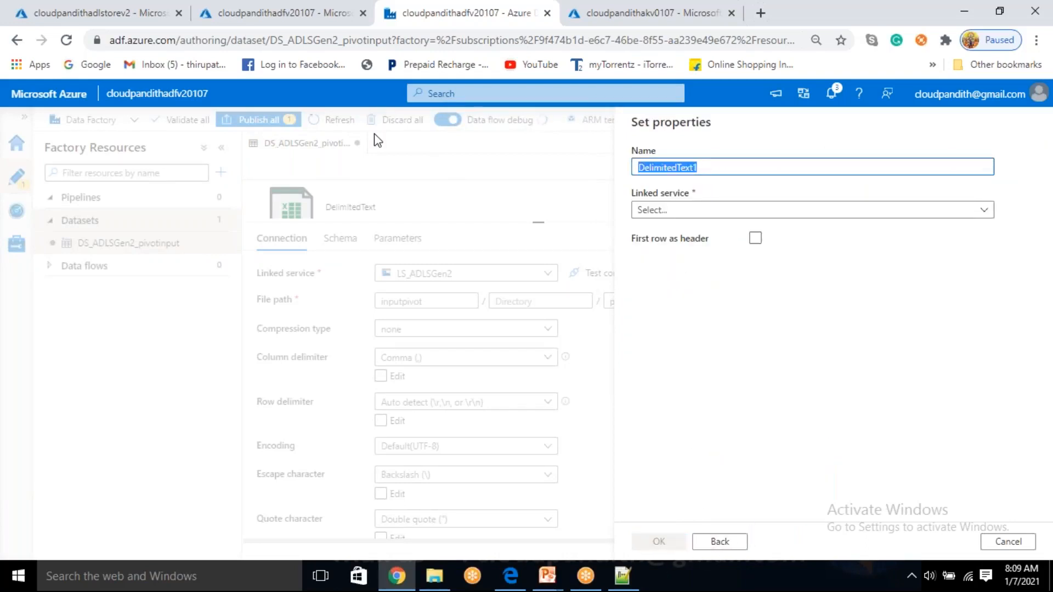
# - Name the dataset DS_ADLSGen2_Pivotoutput, assign linked service LS_ADLSGen2 and treat the first row as header
pyautogui.write('DS_ADLSGen2_Pivotoutput')
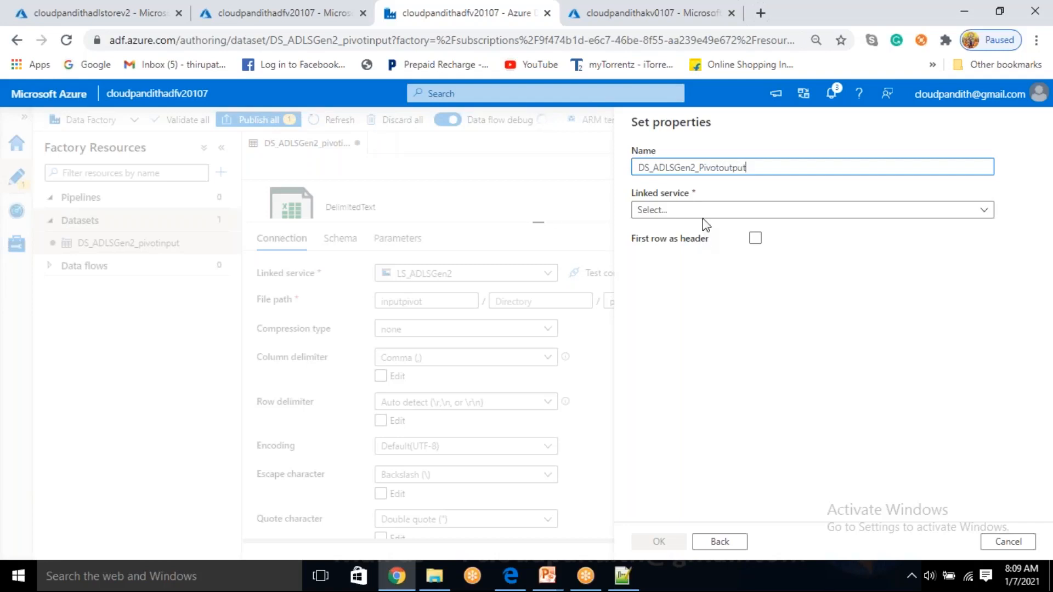
pyautogui.click(702, 215)
pyautogui.click(687, 302)
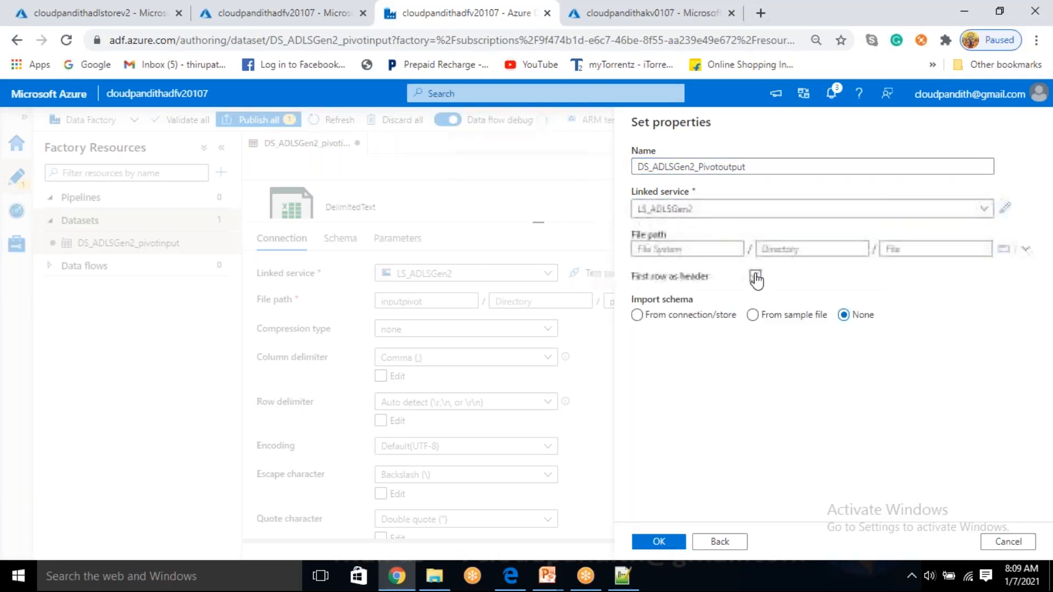
pyautogui.click(756, 276)
# - Set the output dataset's file path to the pivotdata container and create the dataset
pyautogui.click(1003, 250)
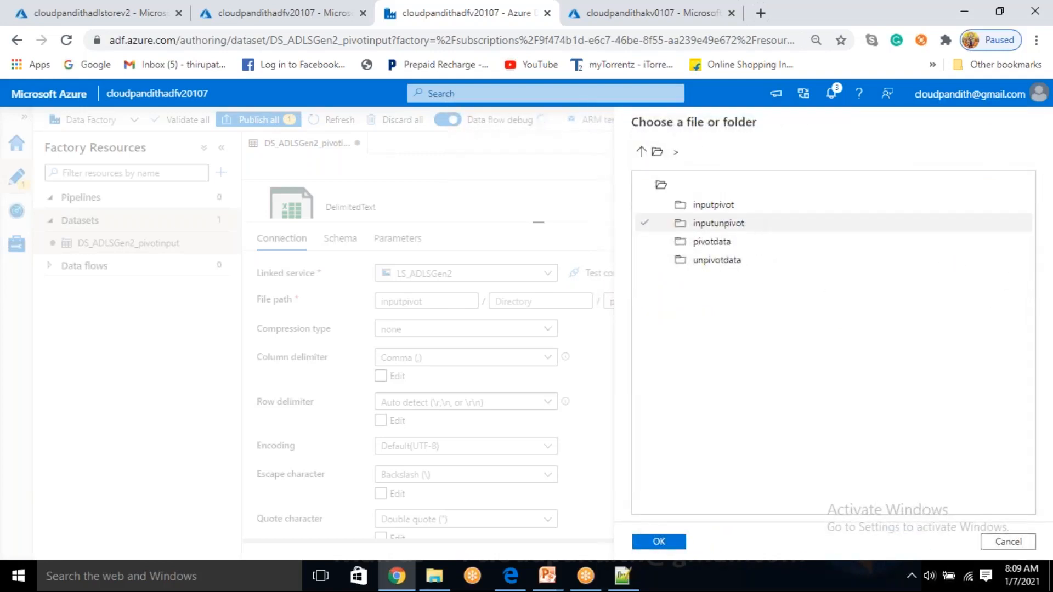
pyautogui.doubleClick(729, 243)
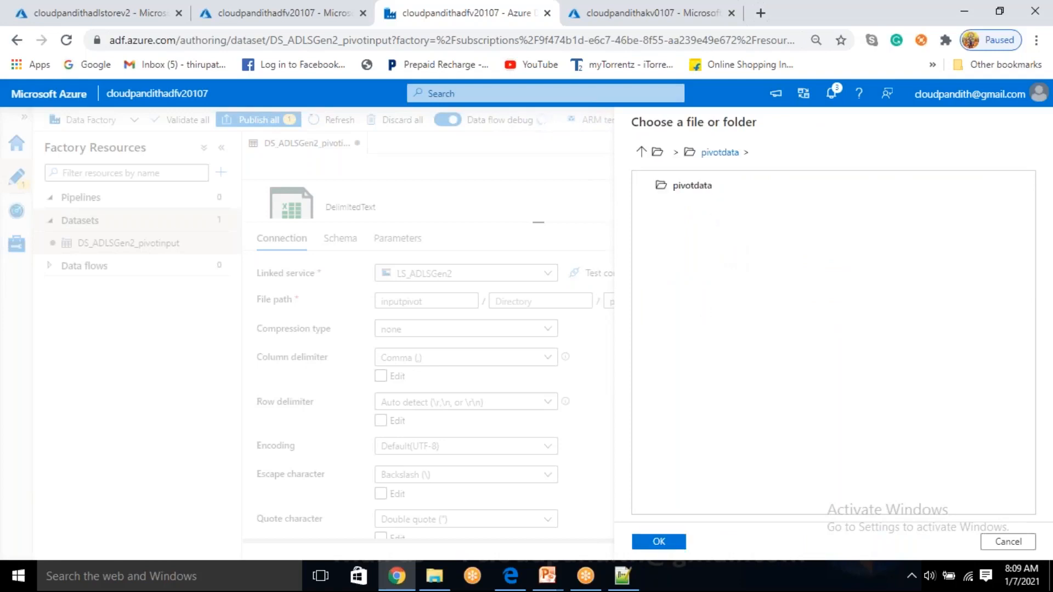
pyautogui.click(660, 542)
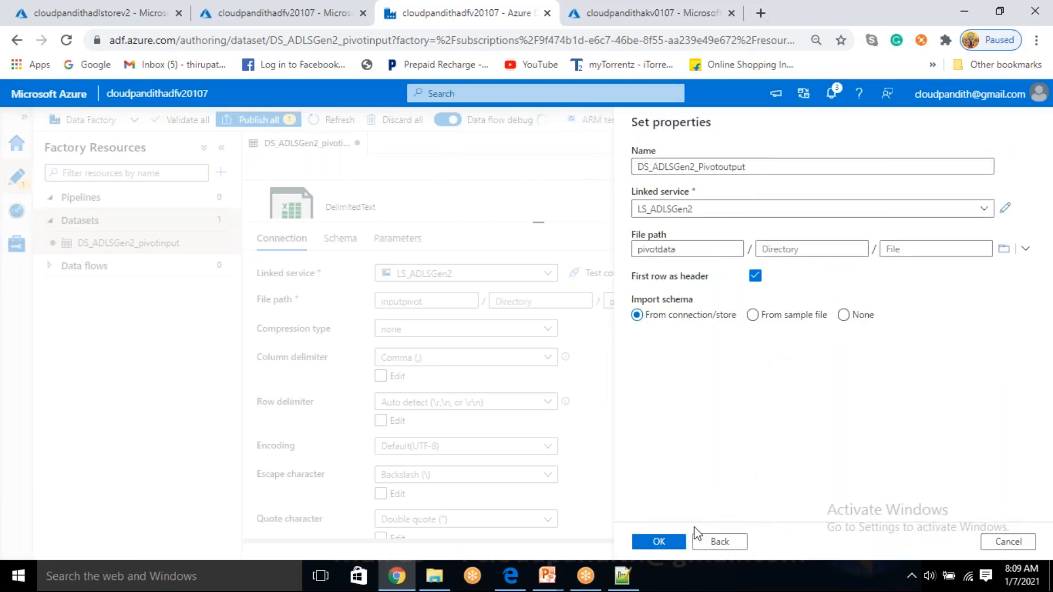
pyautogui.click(682, 542)
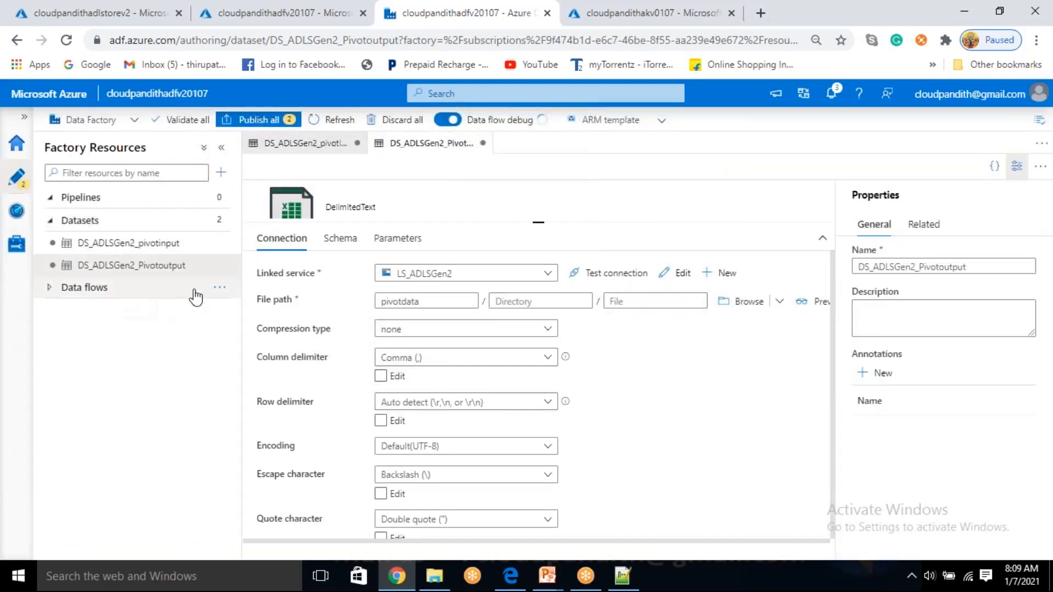
# - Create a new mapping data flow of the code-free Data flow type and dismiss its introductory tip
pyautogui.click(218, 292)
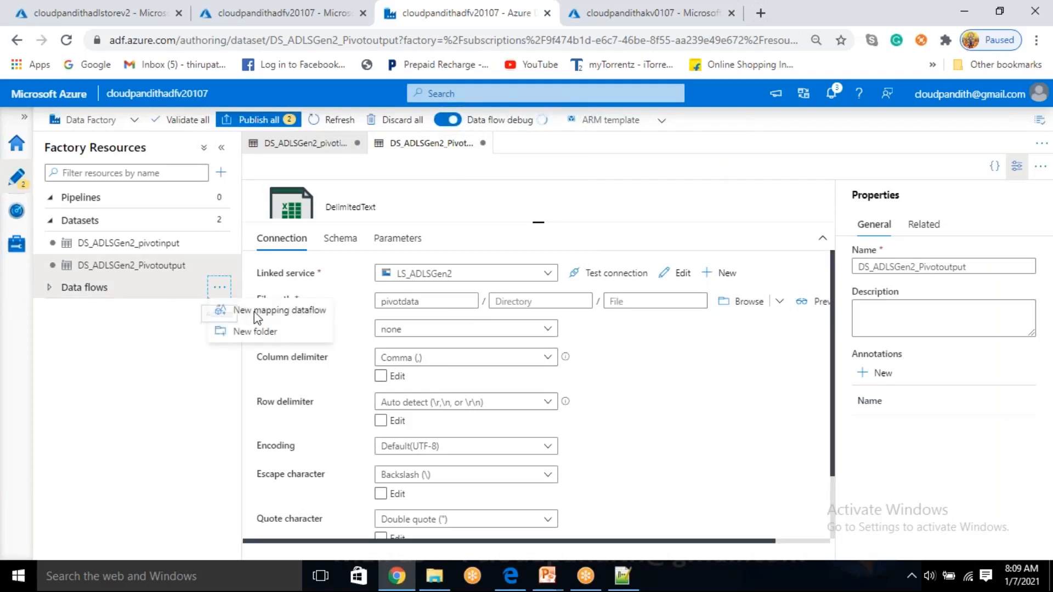
pyautogui.click(277, 310)
pyautogui.click(766, 233)
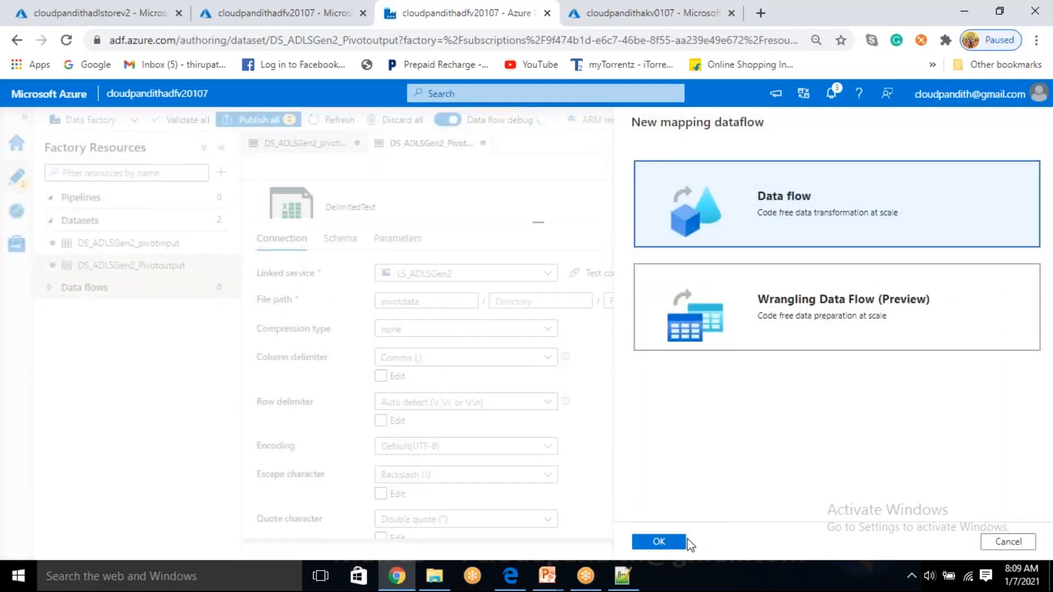
pyautogui.click(674, 548)
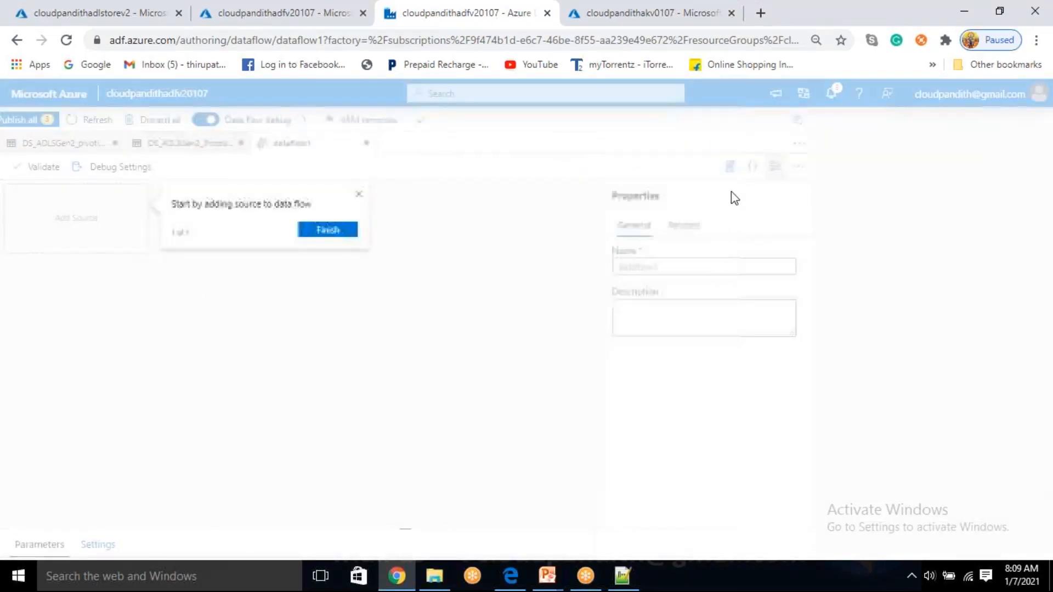
pyautogui.click(334, 231)
pyautogui.click(289, 202)
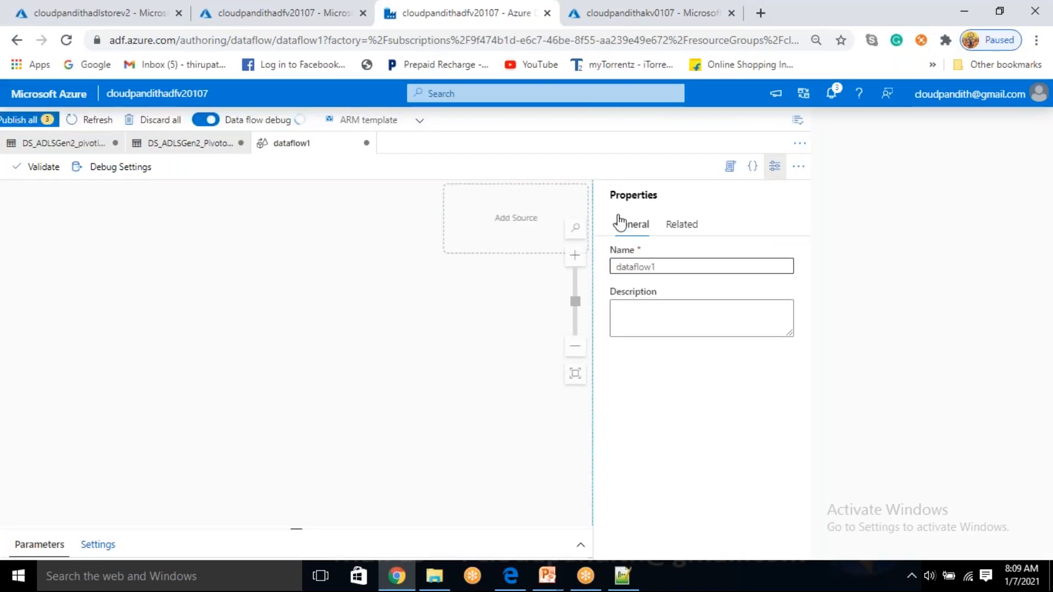
# - Rename the data flow as dataflow_pivot and hide its properties
pyautogui.click(662, 264)
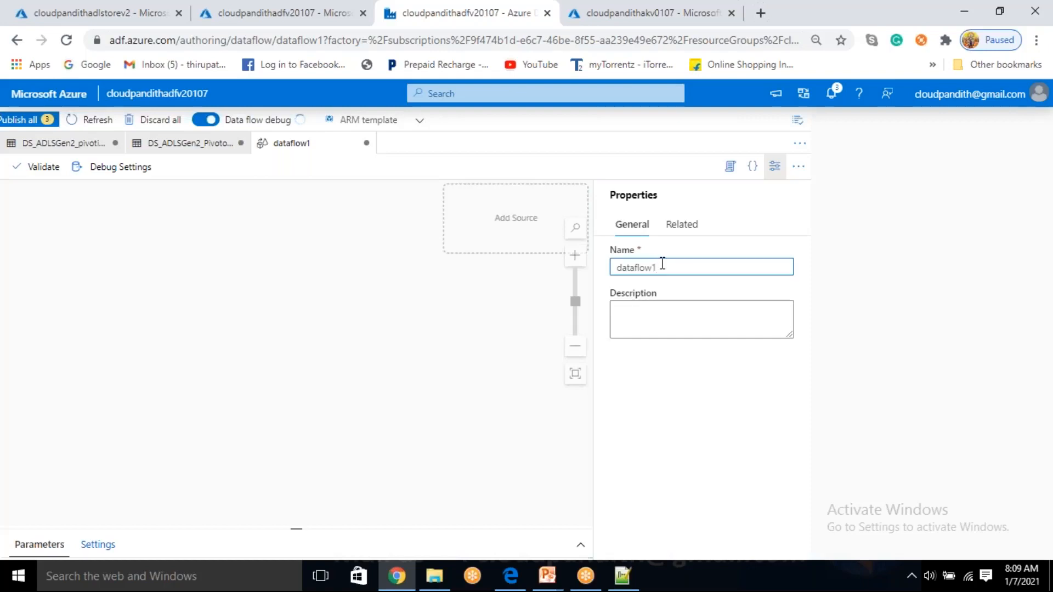
pyautogui.write('_pivot')
pyautogui.click(838, 101)
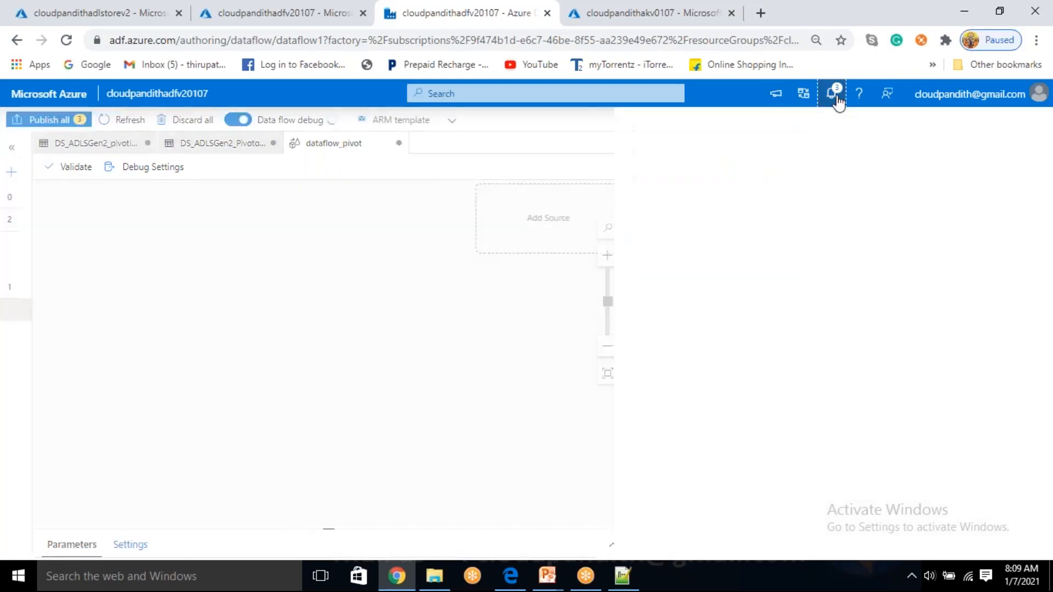
pyautogui.click(835, 103)
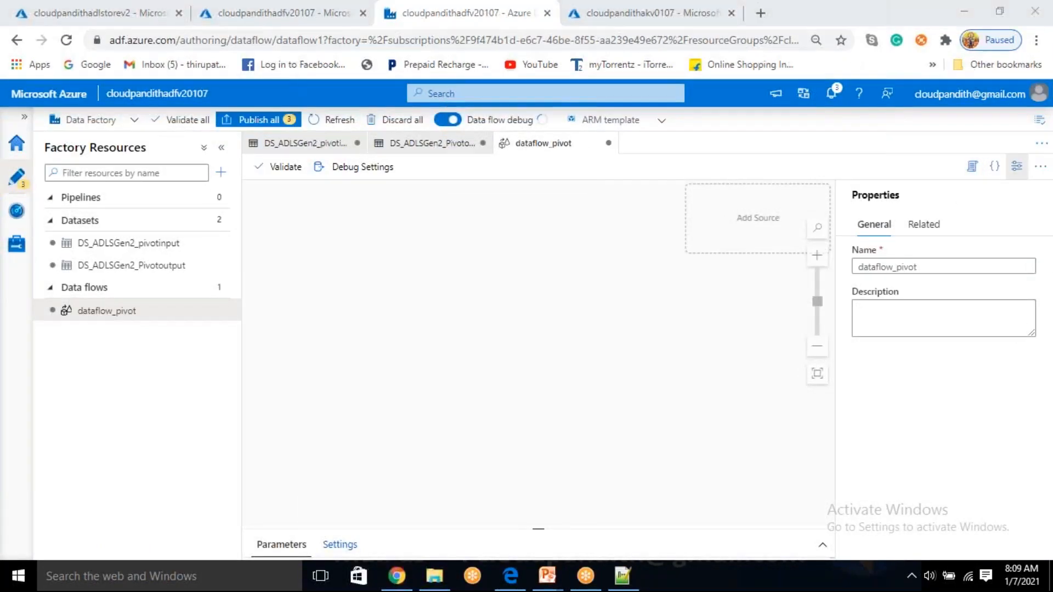
pyautogui.click(1017, 166)
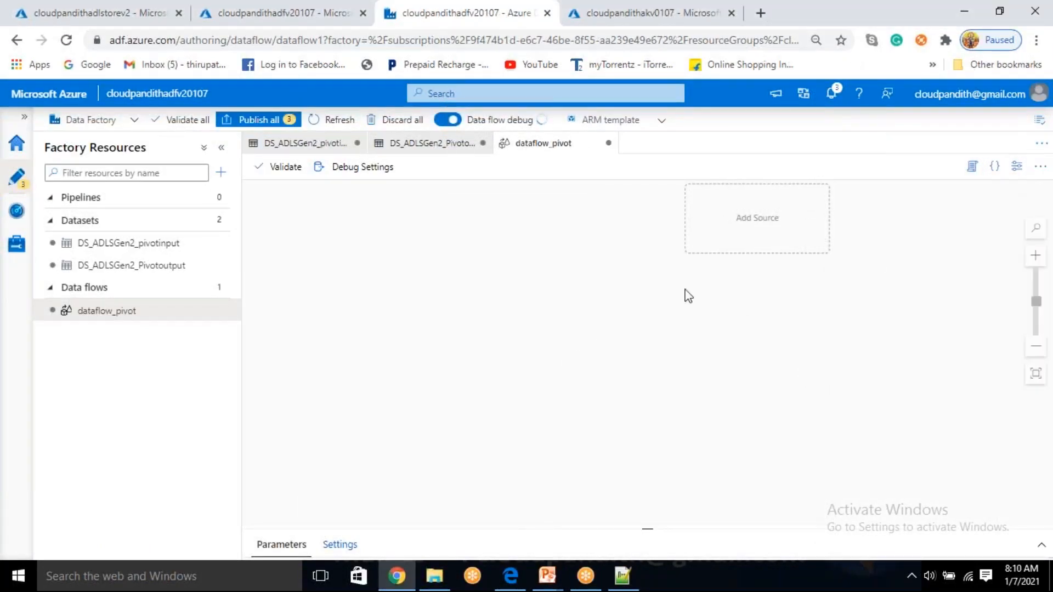
# - Add a source to dataflow_pivot and assign it the dataset DS_ADLSGen2_pivotinput
pyautogui.click(759, 225)
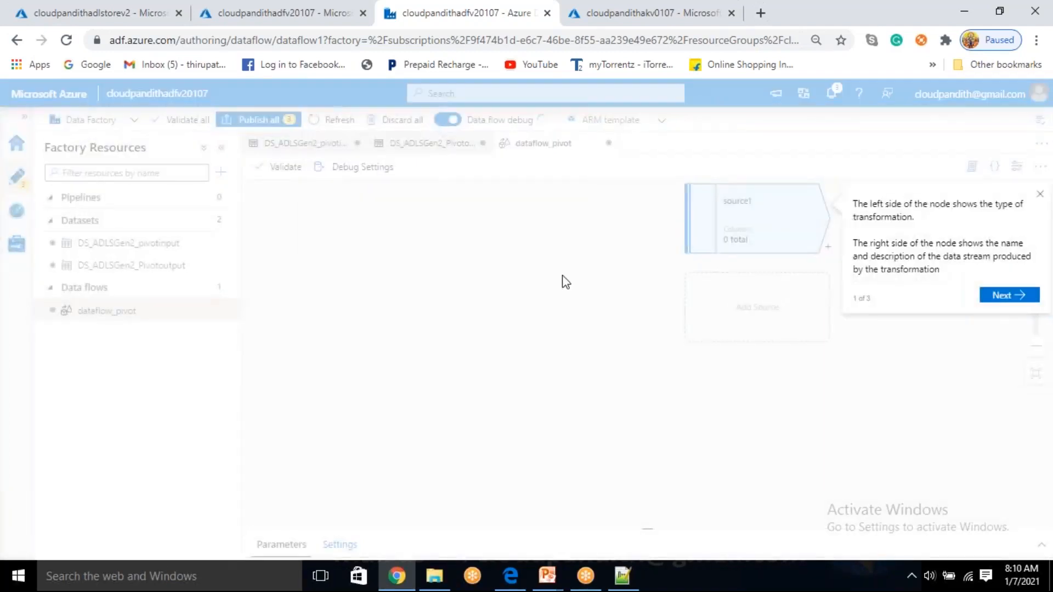
pyautogui.click(1040, 195)
pyautogui.moveTo(841, 275); pyautogui.dragTo(512, 258)
pyautogui.click(445, 233)
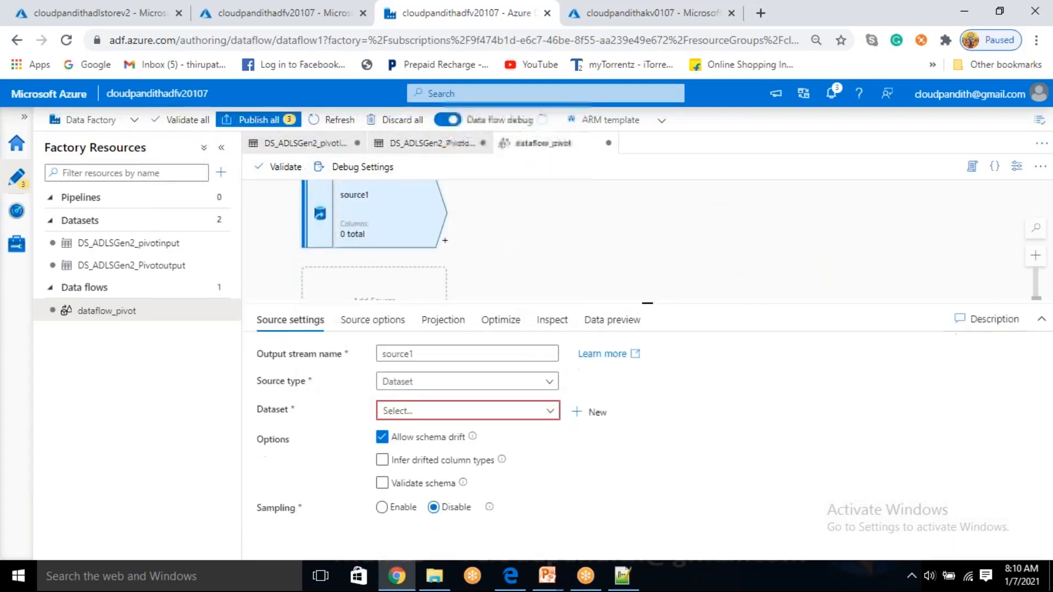
pyautogui.click(432, 418)
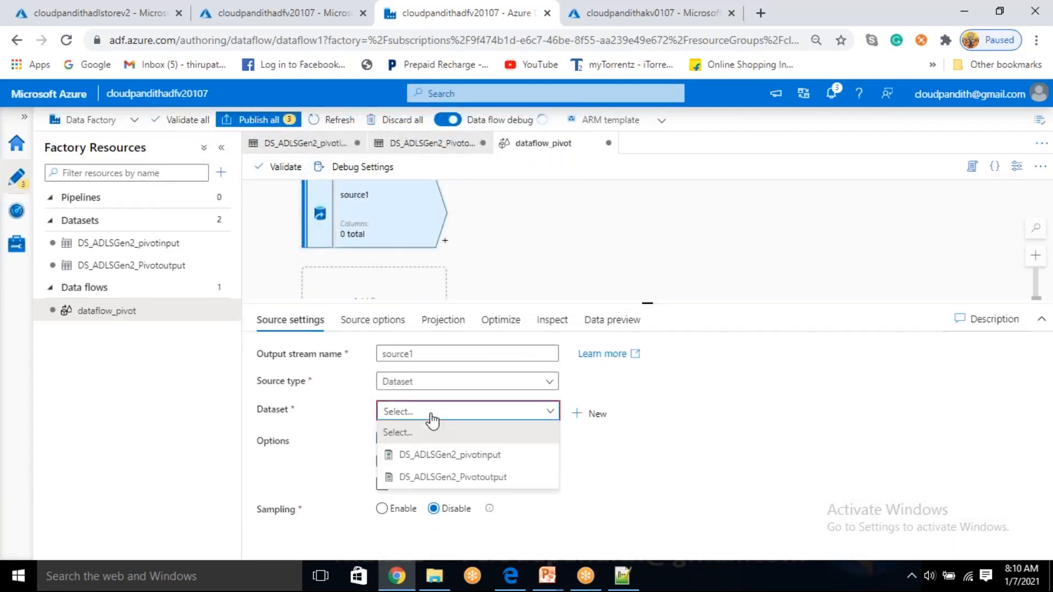
pyautogui.click(447, 455)
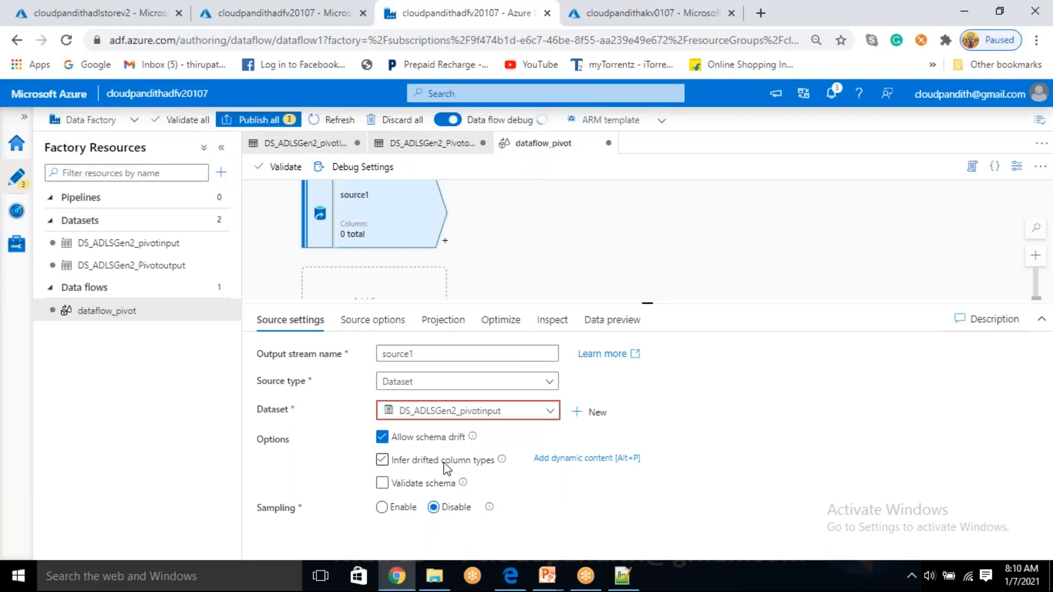
pyautogui.click(444, 465)
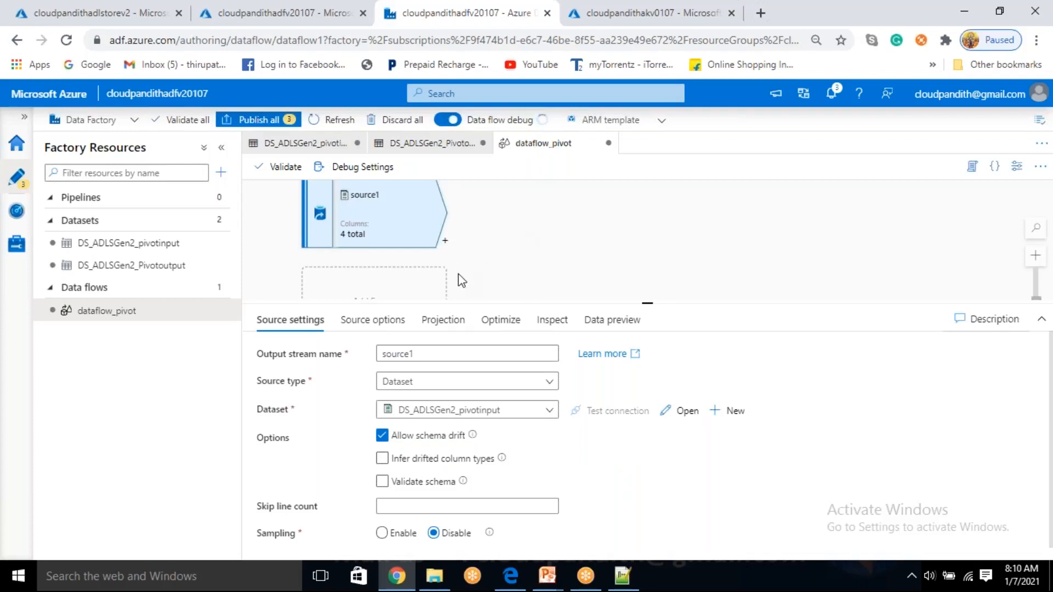
# - Browse the transformations available after the source and review the column types in its projection
pyautogui.click(606, 336)
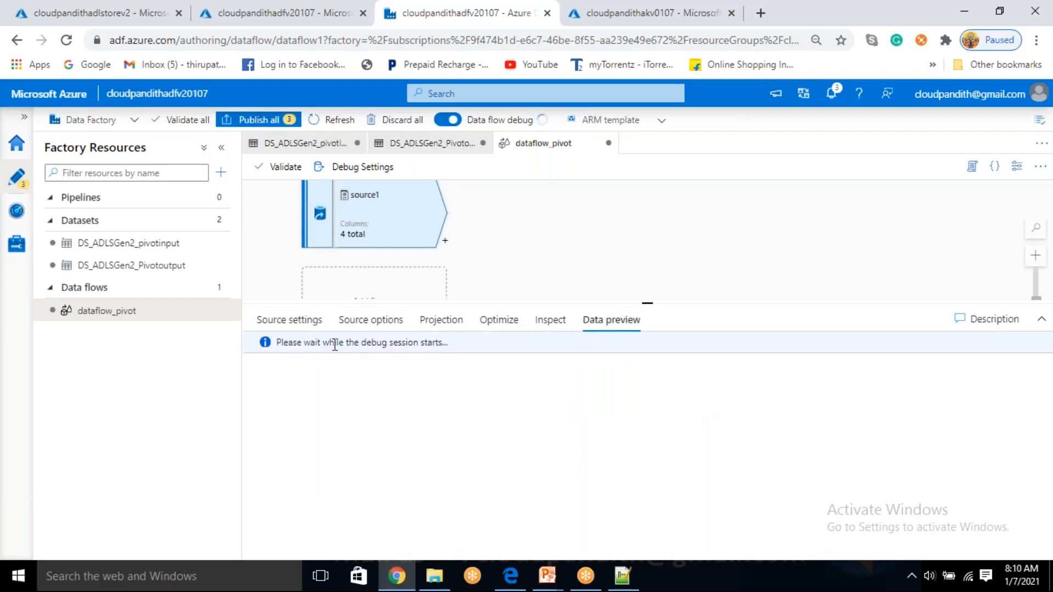
pyautogui.moveTo(334, 346); pyautogui.dragTo(435, 351)
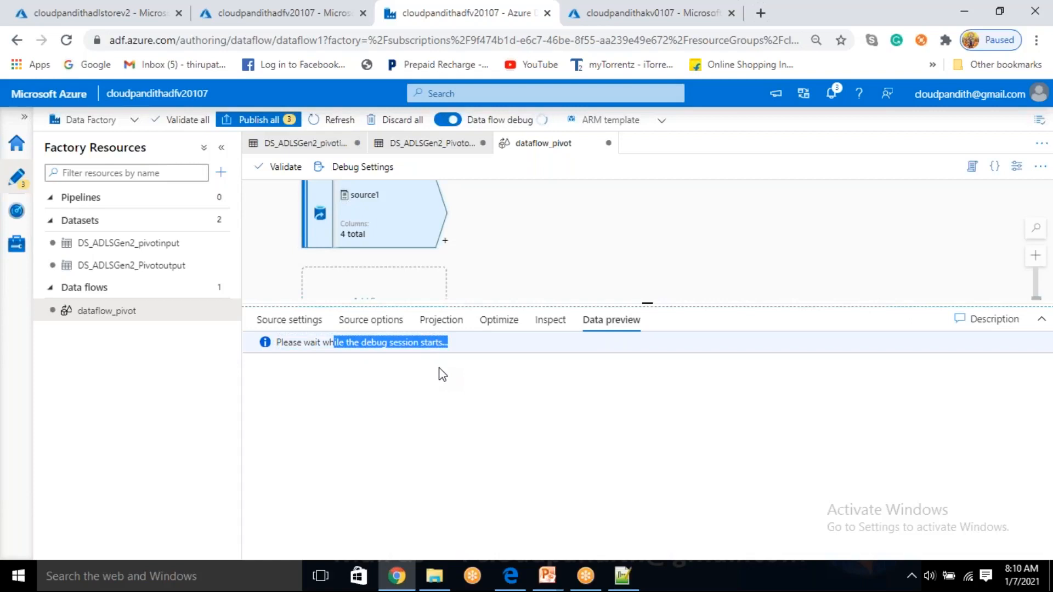
pyautogui.click(445, 242)
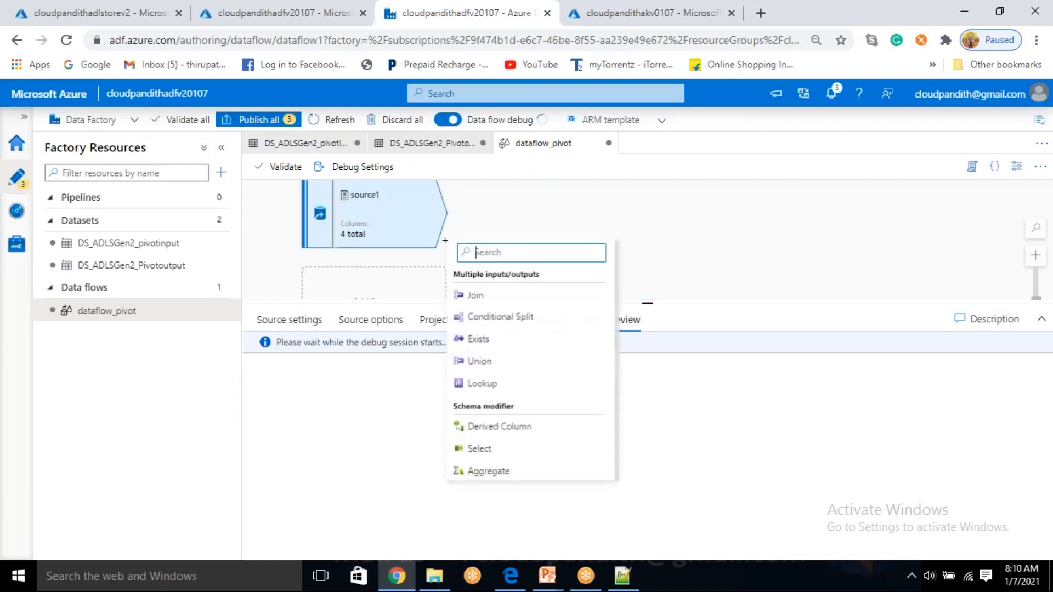
pyautogui.scroll(-3, 546, 373)
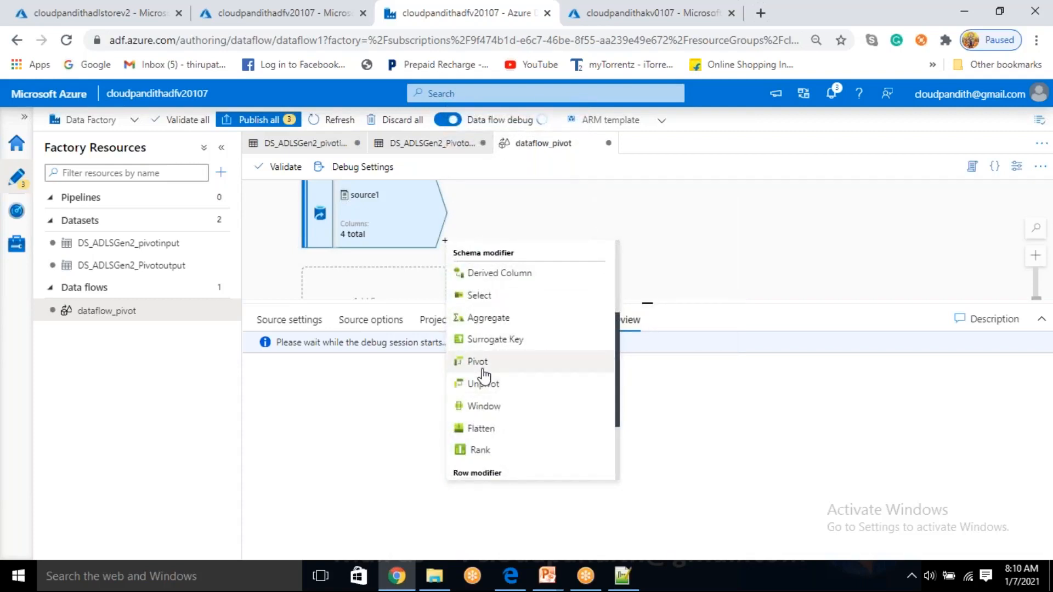
pyautogui.click(441, 323)
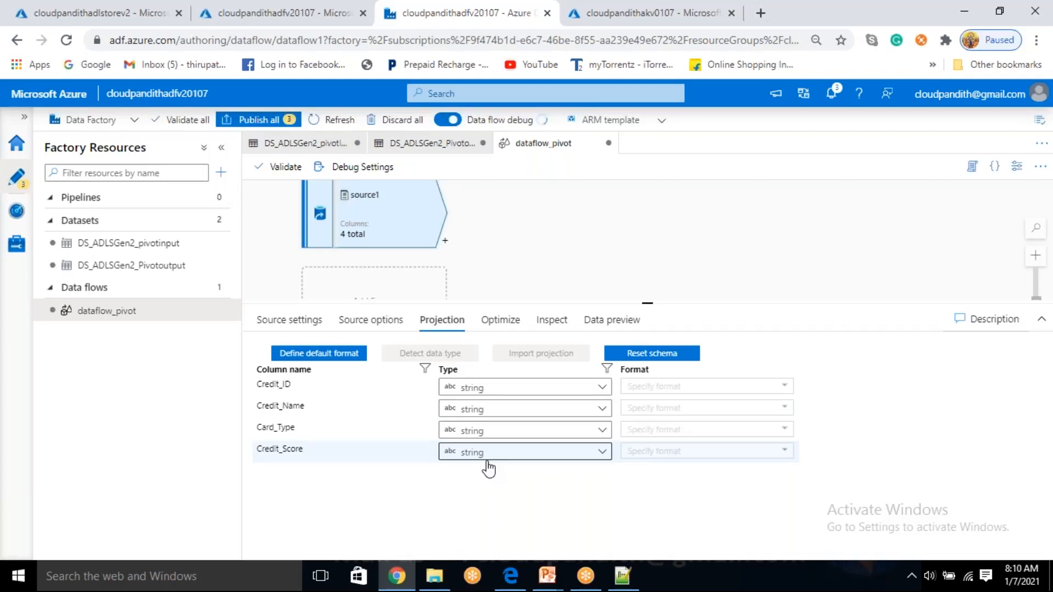
pyautogui.moveTo(517, 249); pyautogui.dragTo(517, 272)
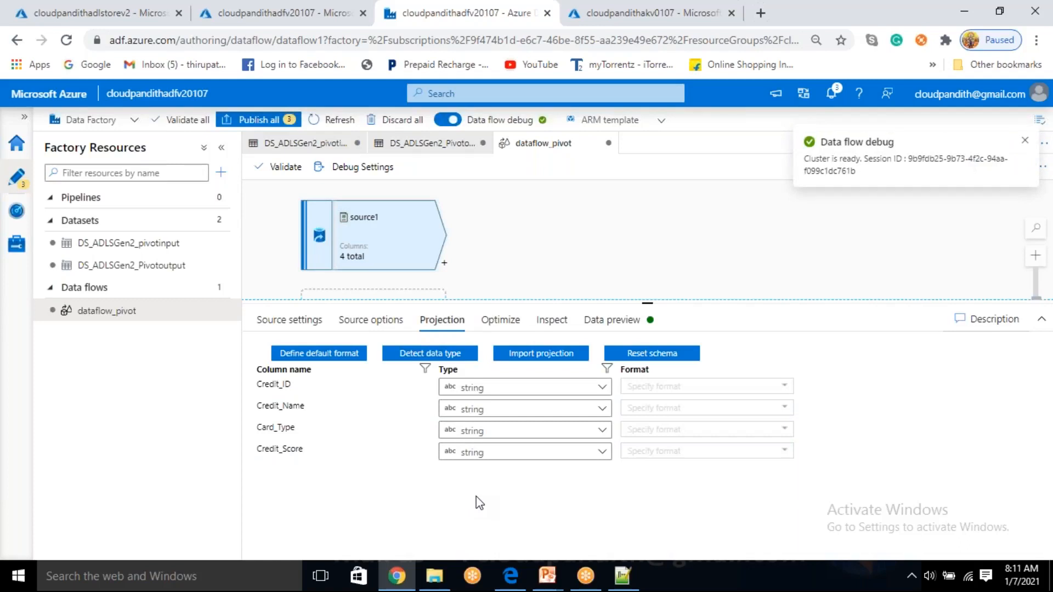
# - Load the source's data preview and examine the Credit_ID and Credit_Name values in its rows
pyautogui.click(612, 320)
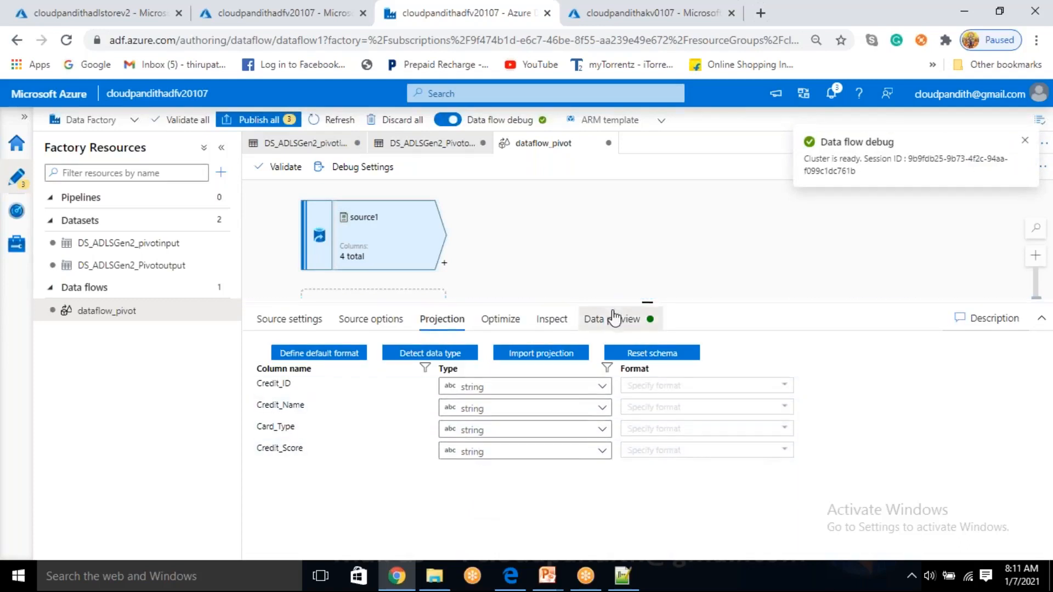
pyautogui.click(295, 378)
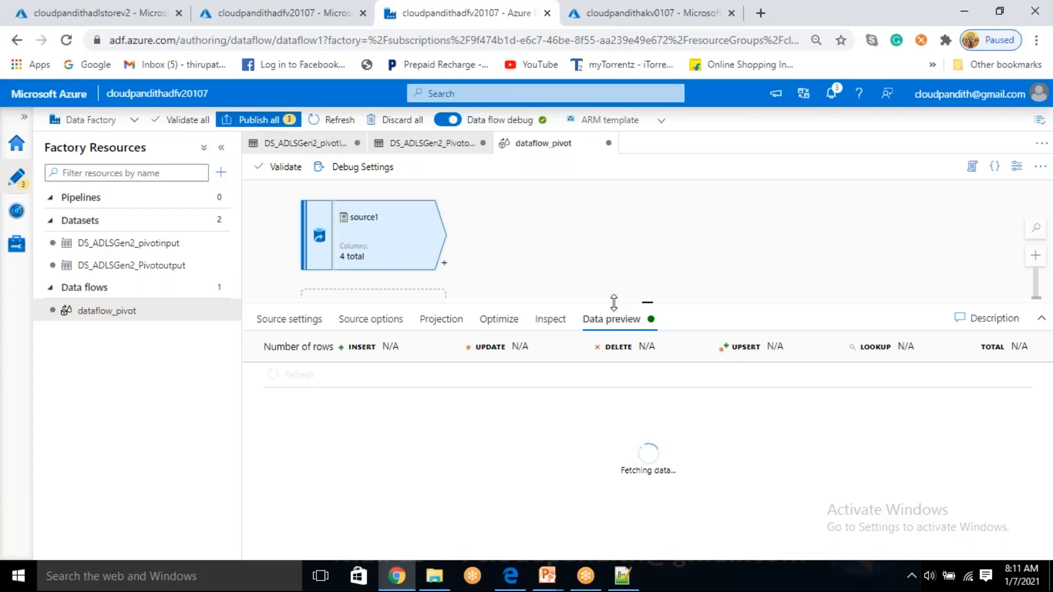
pyautogui.moveTo(608, 303); pyautogui.dragTo(568, 306)
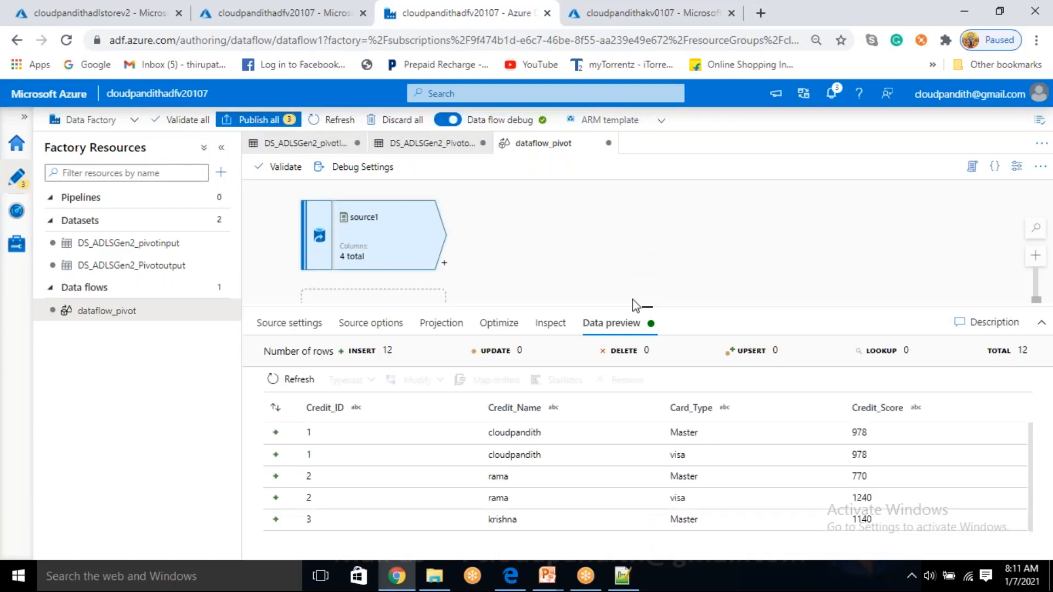
pyautogui.scroll(-2, 572, 474)
pyautogui.scroll(2, 572, 475)
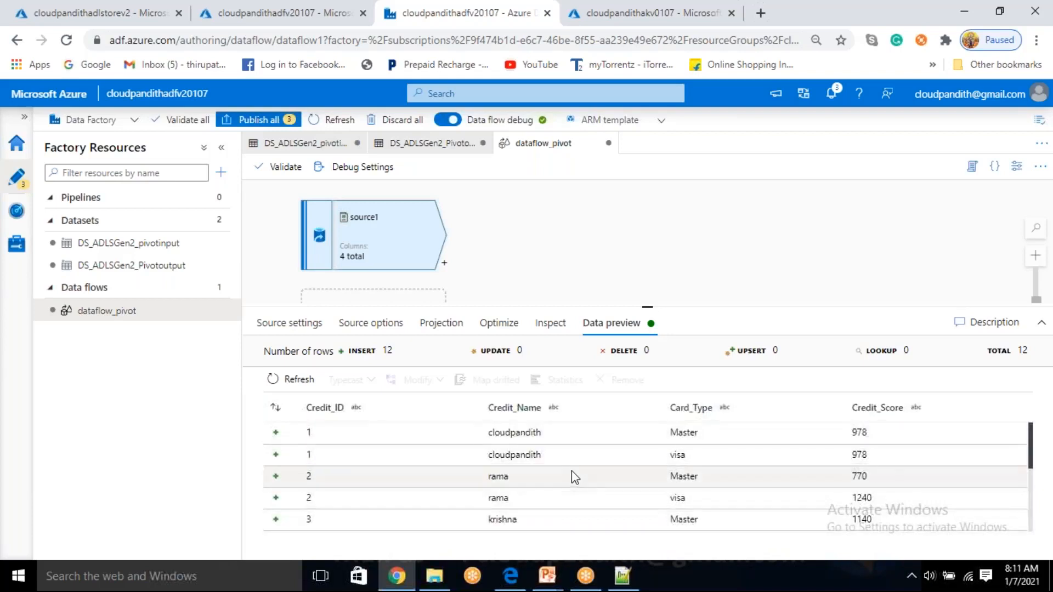
pyautogui.moveTo(306, 432); pyautogui.dragTo(325, 428)
pyautogui.moveTo(511, 433); pyautogui.dragTo(533, 432)
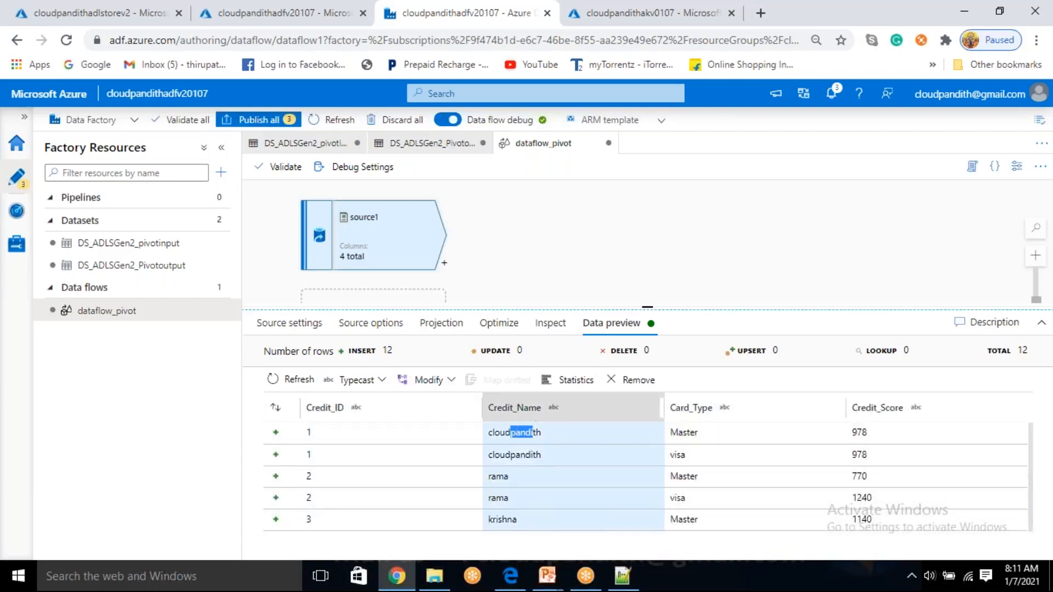
# - Add a Pivot transformation after source1 in the data flow
pyautogui.click(445, 263)
pyautogui.scroll(-2, 486, 417)
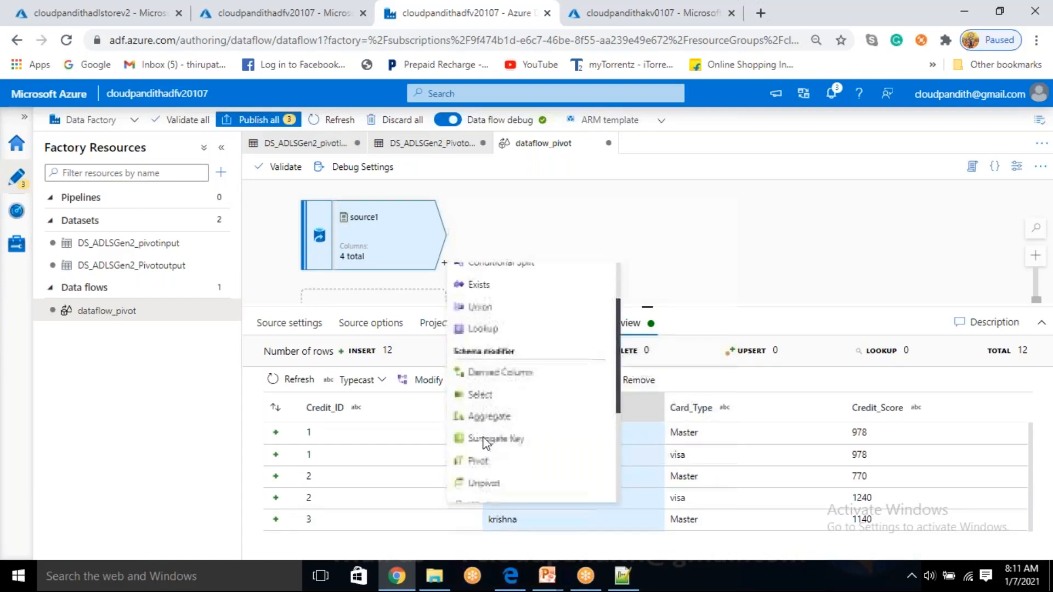
pyautogui.click(482, 460)
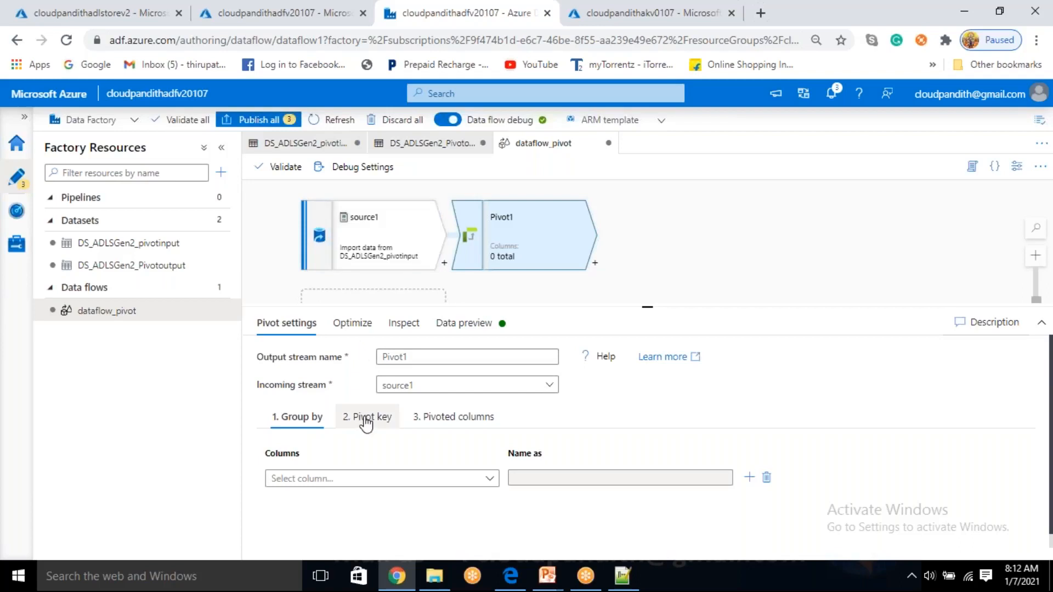
# - Group the pivot by the Credit_ID and Credit_Name columns
pyautogui.click(341, 480)
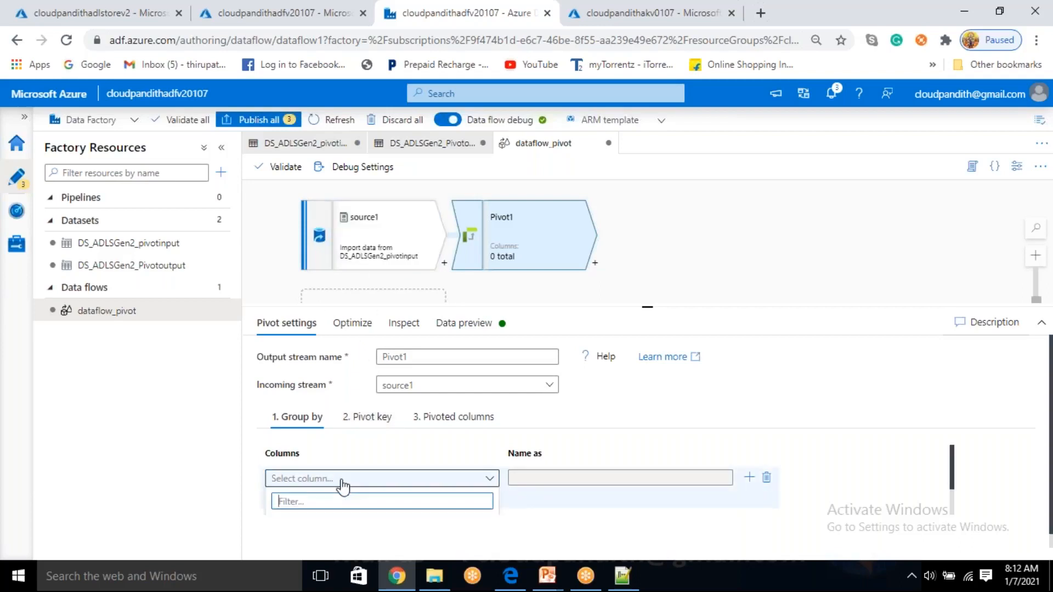
pyautogui.click(344, 486)
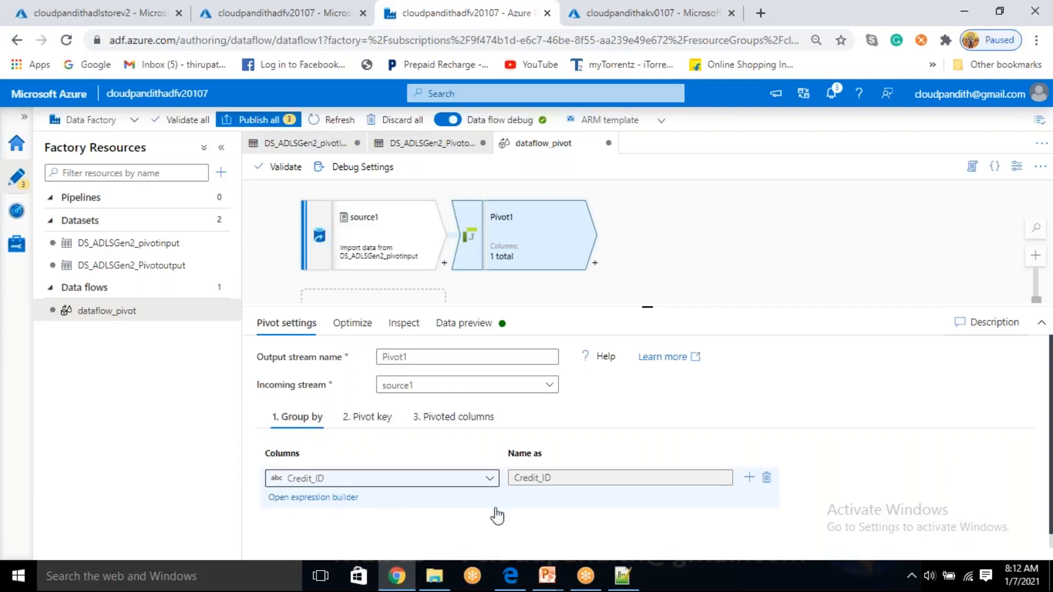
pyautogui.click(749, 477)
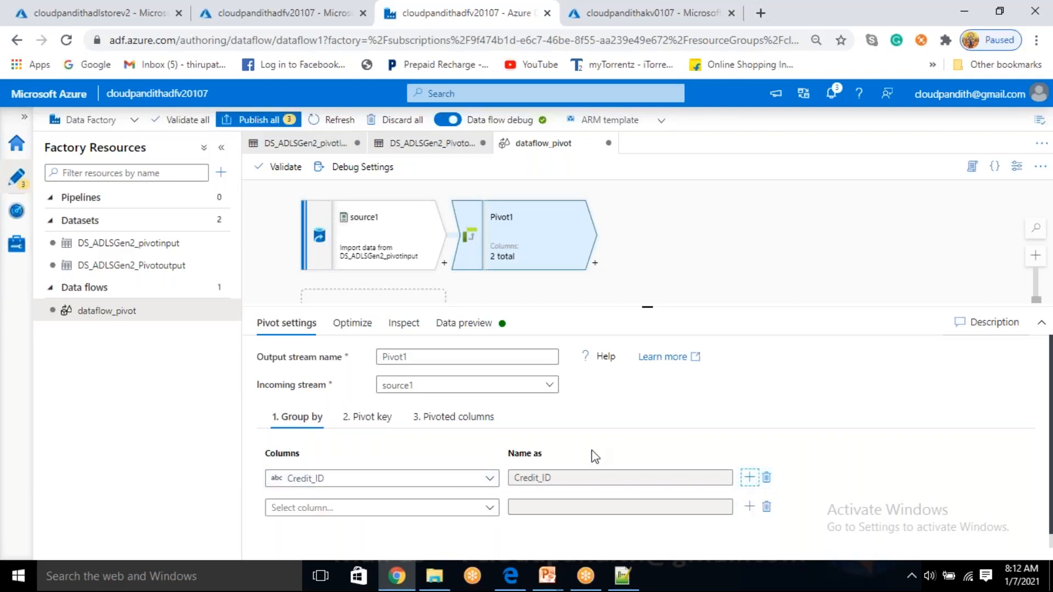
pyautogui.click(493, 497)
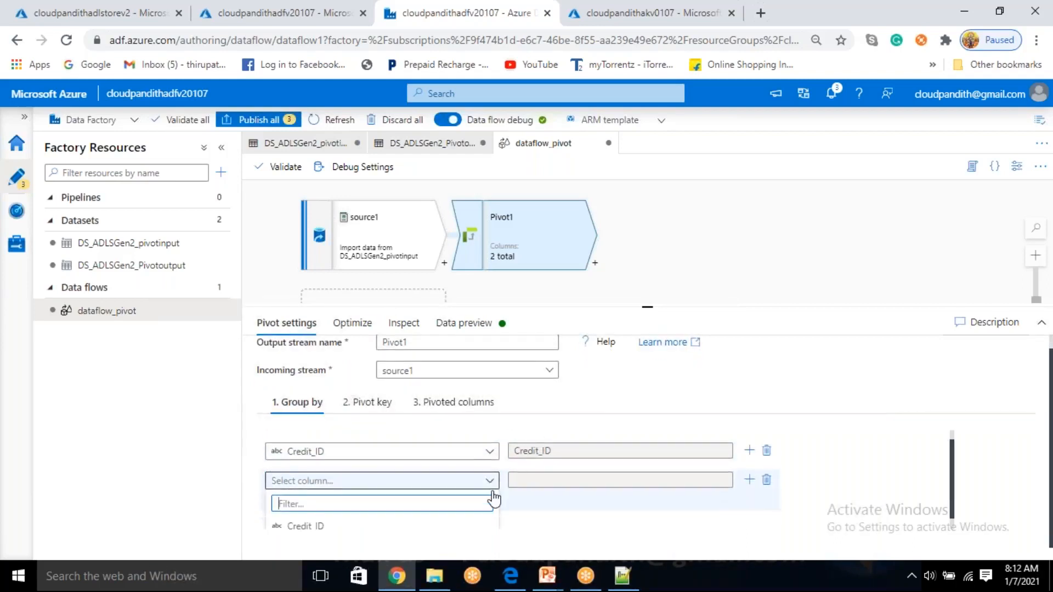
pyautogui.scroll(-1, 413, 521)
pyautogui.write('name')
pyautogui.click(414, 520)
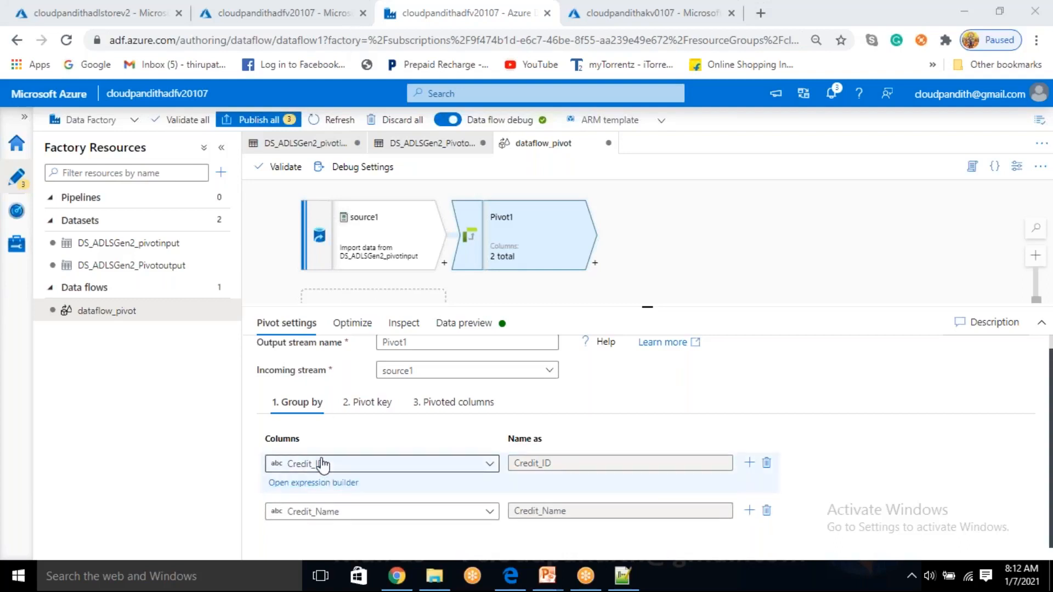
# - Set the pivot key to the Card_Type column
pyautogui.click(366, 406)
pyautogui.click(412, 442)
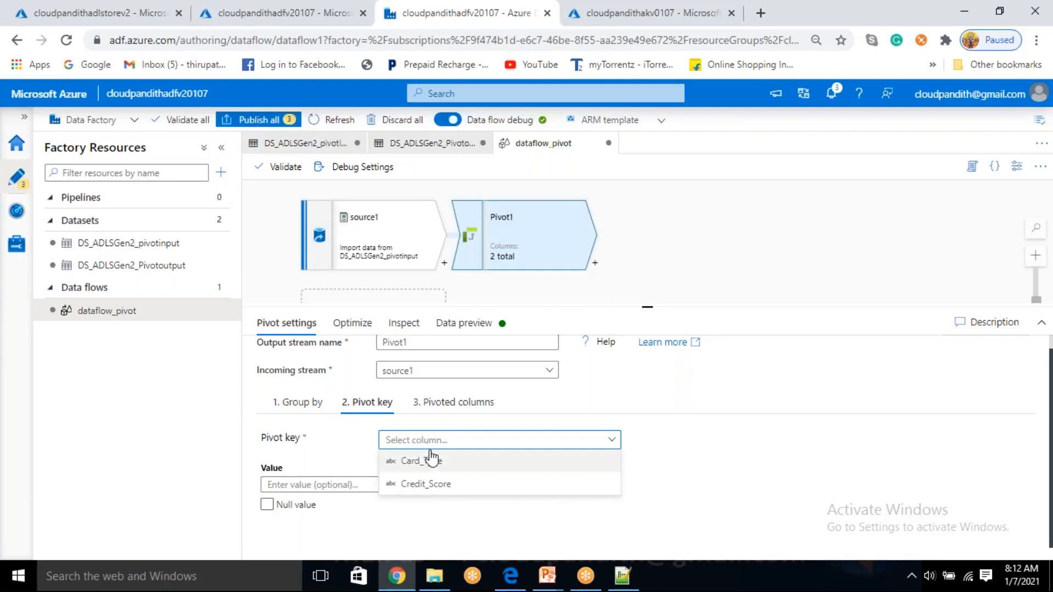
pyautogui.click(431, 461)
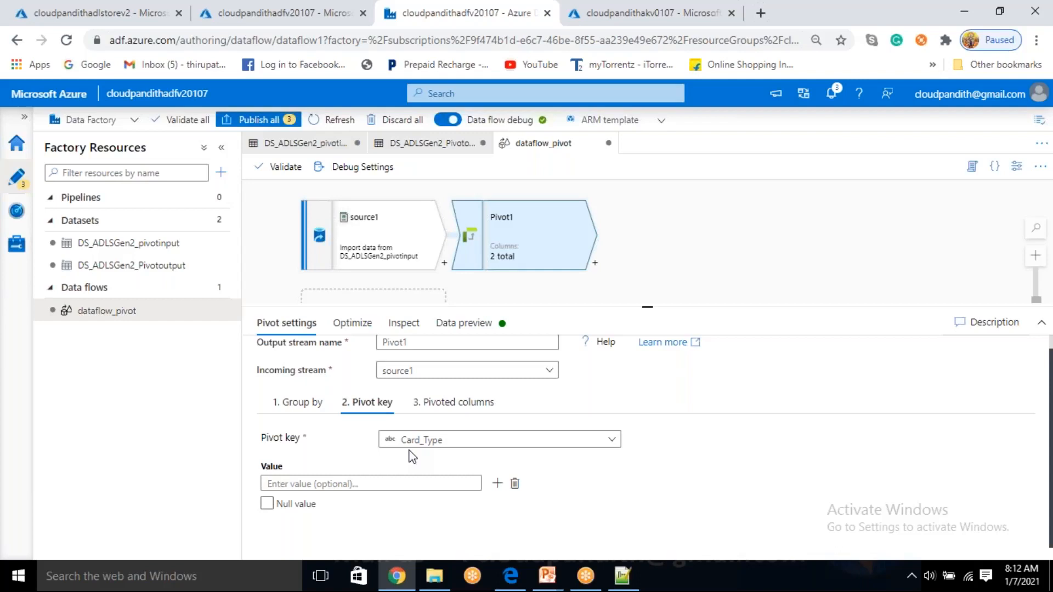
# - Build the pivoted column's expression from Credit_Score and save it, keeping the lateral column arrangement
pyautogui.click(452, 404)
pyautogui.scroll(-1, 473, 485)
pyautogui.click(445, 518)
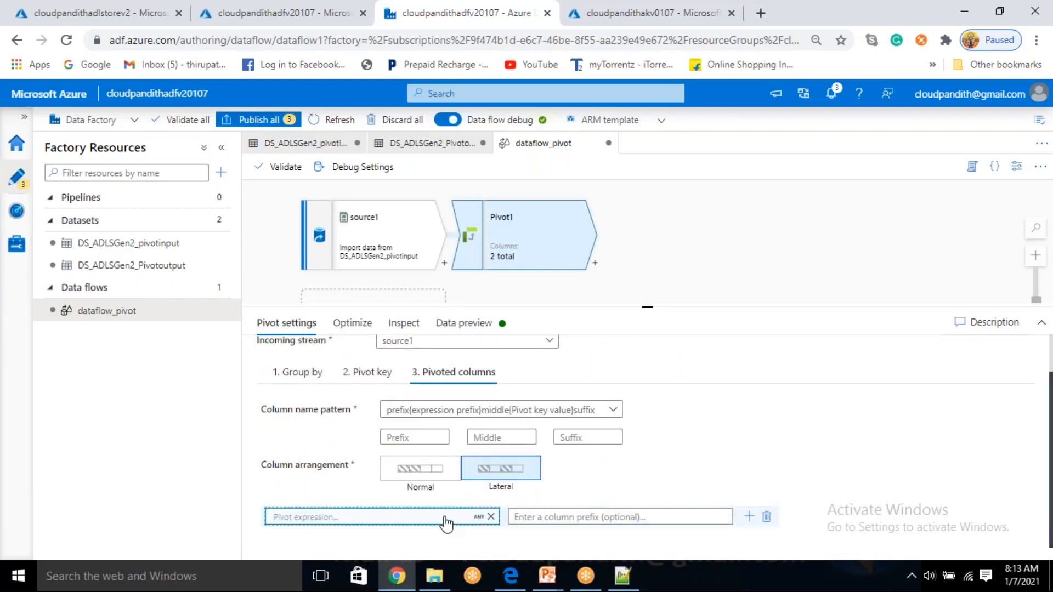
pyautogui.click(445, 518)
pyautogui.scroll(-2, 329, 426)
pyautogui.click(314, 424)
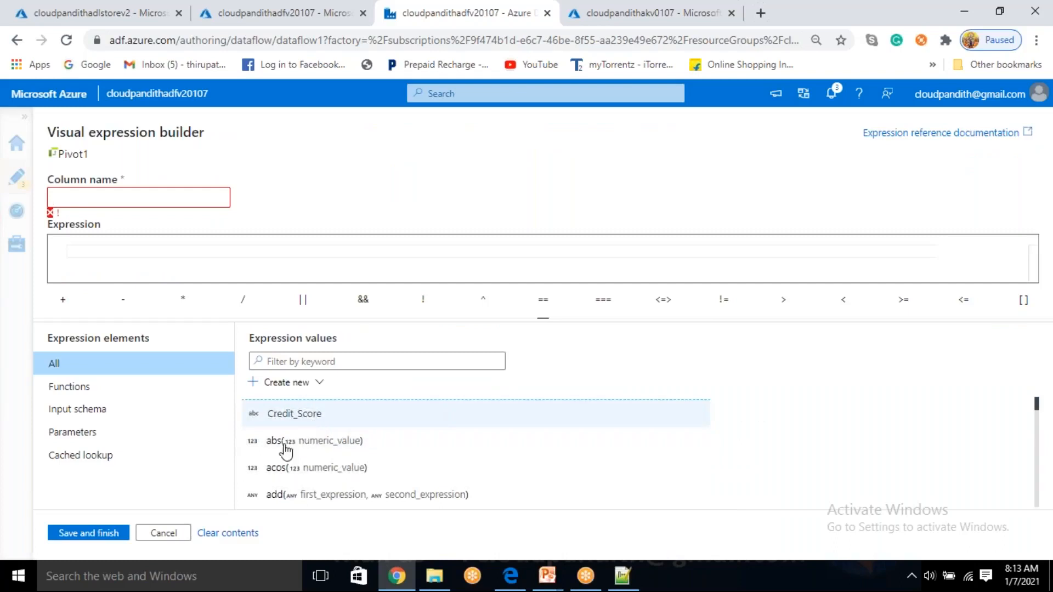
pyautogui.click(106, 535)
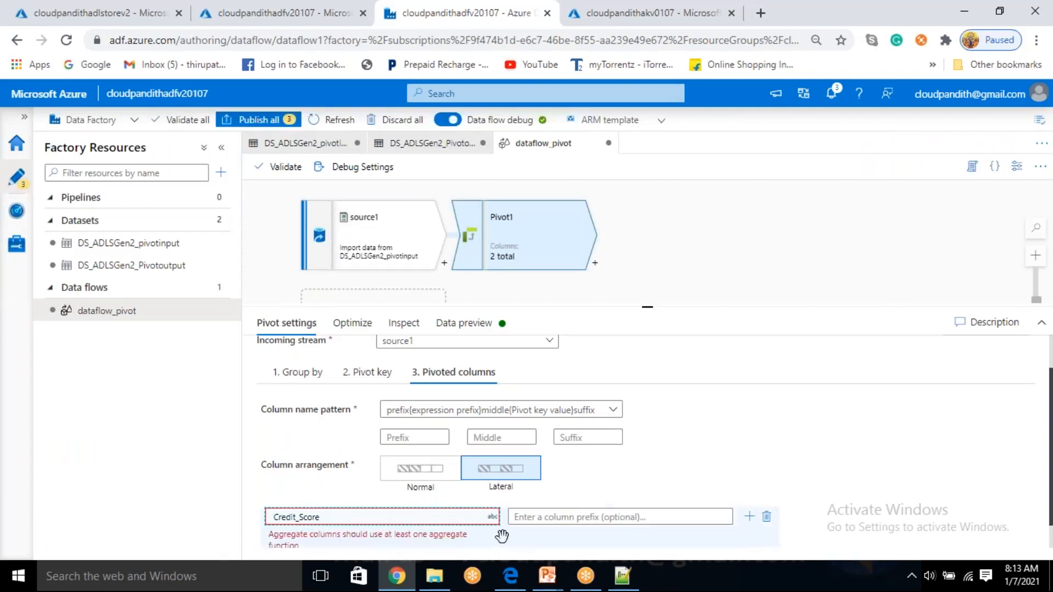
# - Reopen the pivot expression and wrap the column in an integer conversion as toInteger(Credit_Score)
pyautogui.click(437, 518)
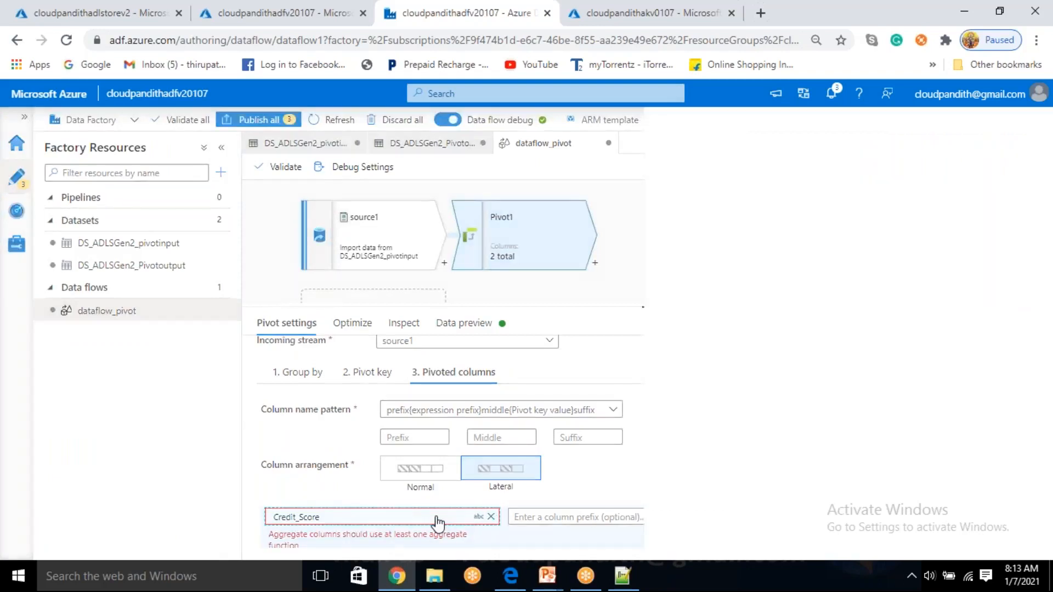
pyautogui.click(110, 255)
pyautogui.press('Home')
pyautogui.write('toInteger')
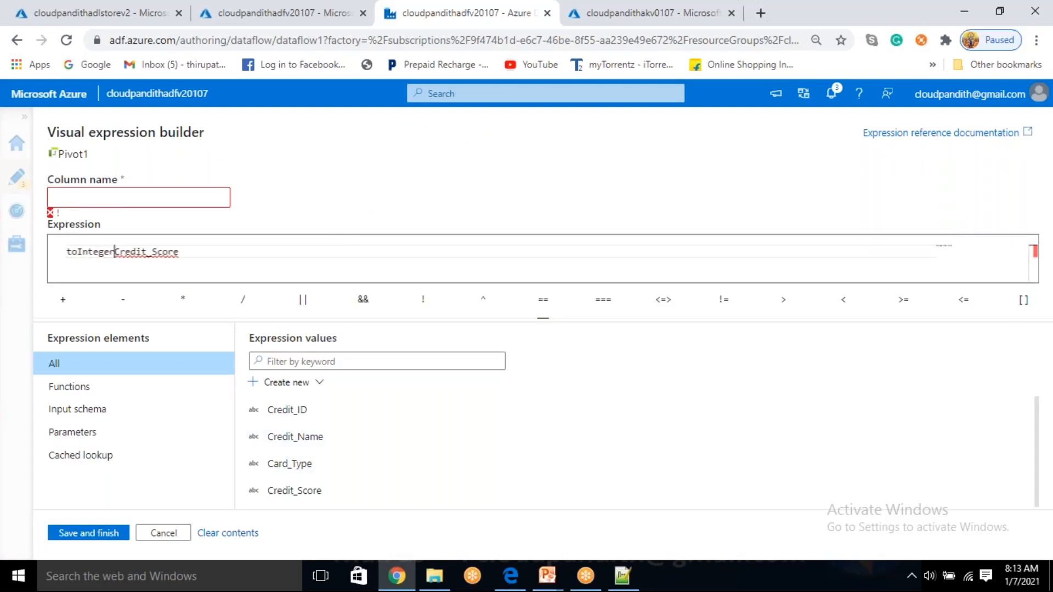
pyautogui.press('BackSpace')
pyautogui.press('BackSpace')
pyautogui.press('BackSpace')
pyautogui.write('ger(')
pyautogui.press('End')
pyautogui.write(')')
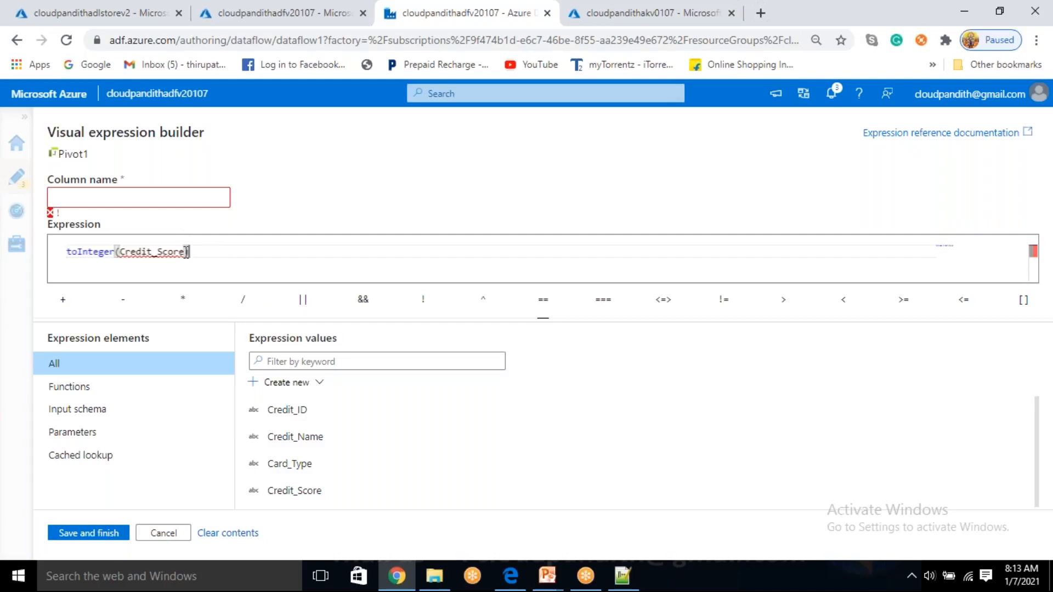
# - Aggregate the pivot expression as sum(toInteger(Credit_Score)) and save it
pyautogui.moveTo(168, 254)
pyautogui.press('Home')
pyautogui.write('sum(')
pyautogui.press('End')
pyautogui.write(')')
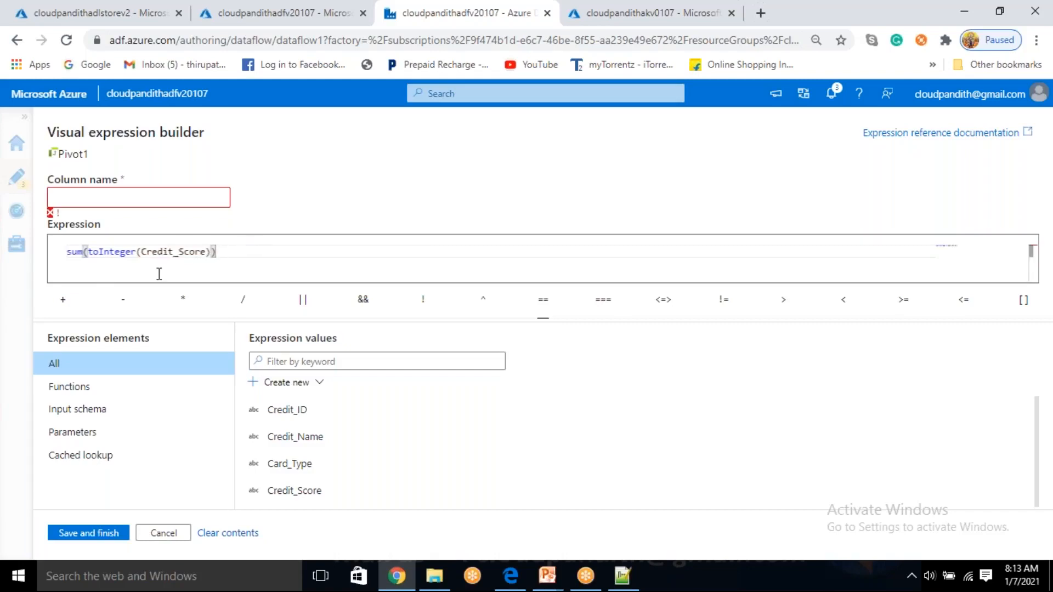
pyautogui.click(103, 544)
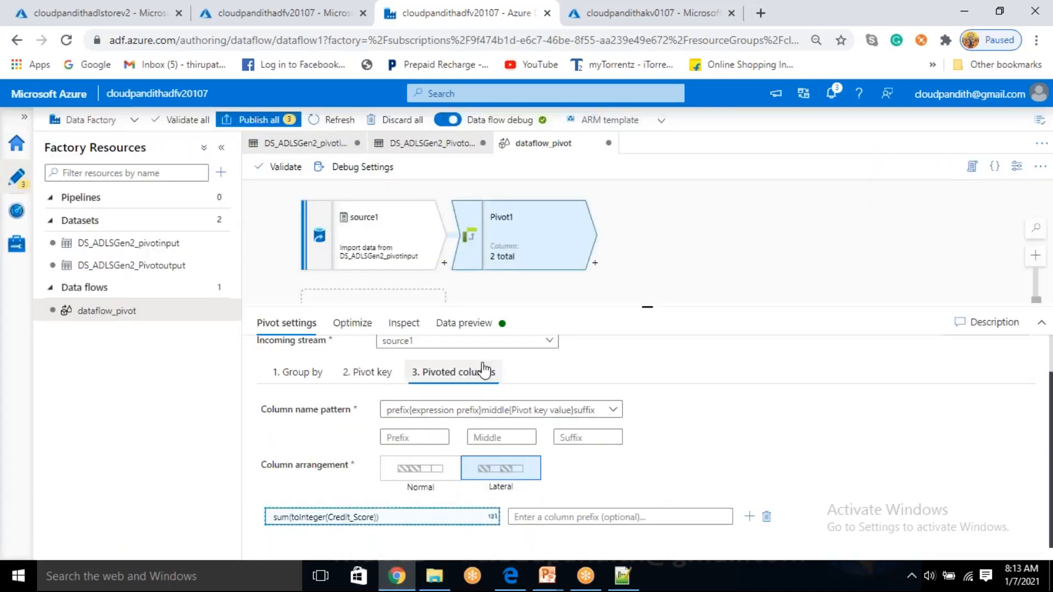
# - Load the pivot's data preview and compare its Master and visa columns with the pivoted-column and group-by settings
pyautogui.click(491, 323)
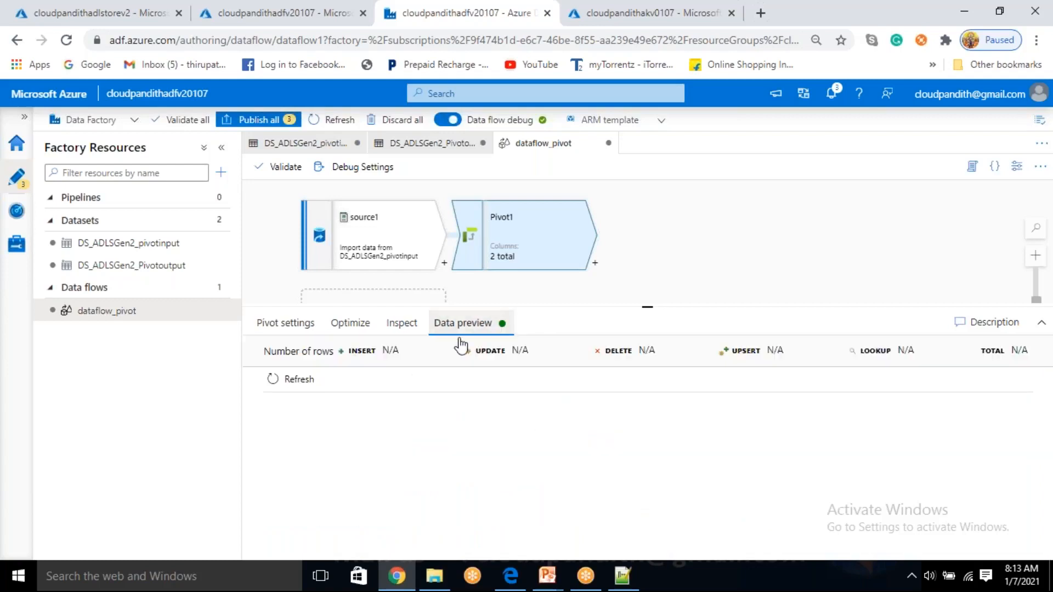
pyautogui.click(296, 380)
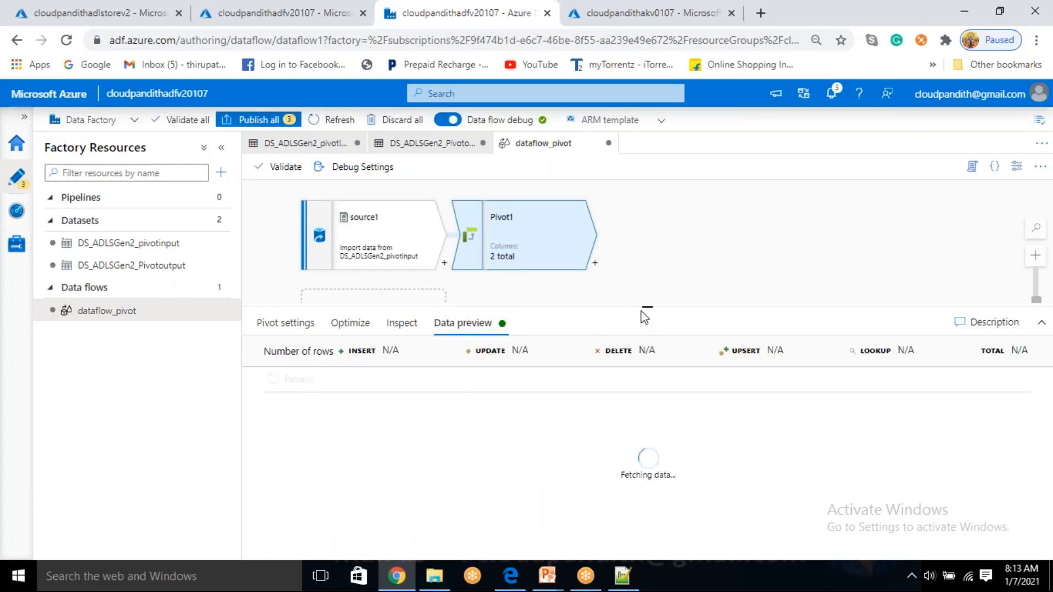
pyautogui.moveTo(646, 305); pyautogui.dragTo(647, 288)
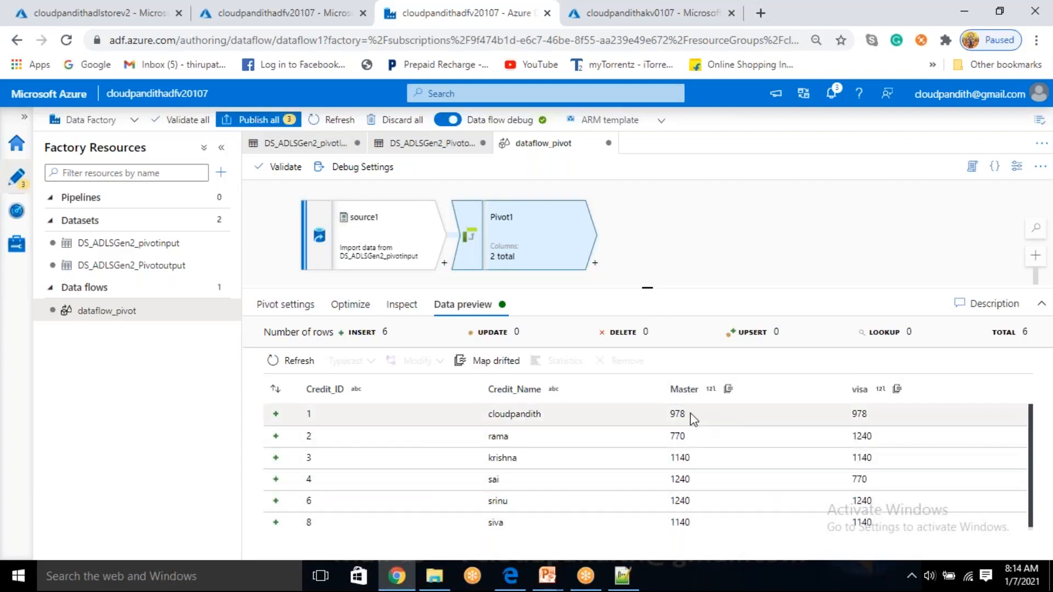
pyautogui.click(715, 413)
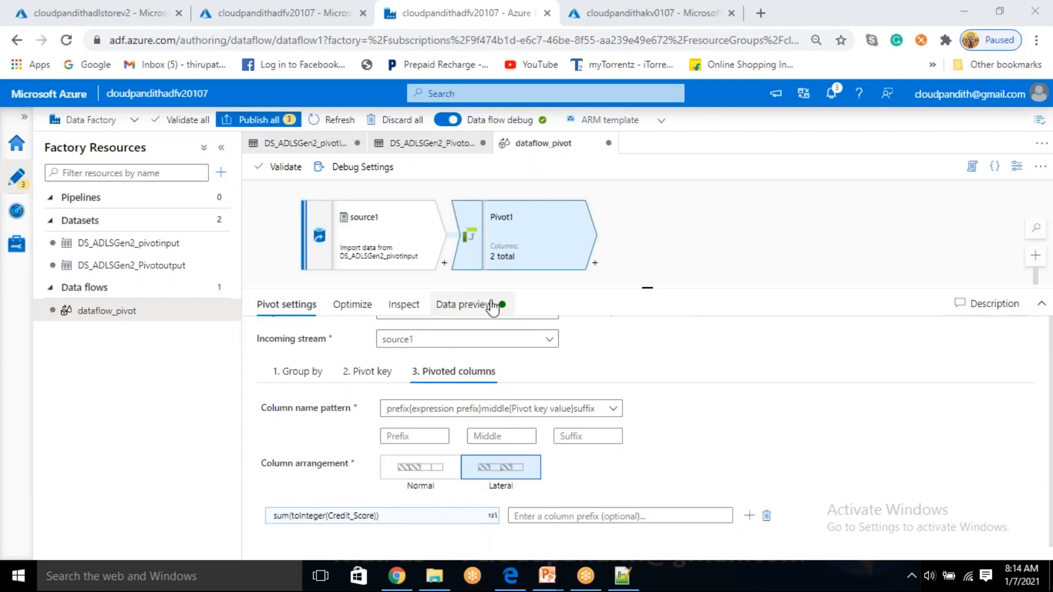
pyautogui.click(490, 304)
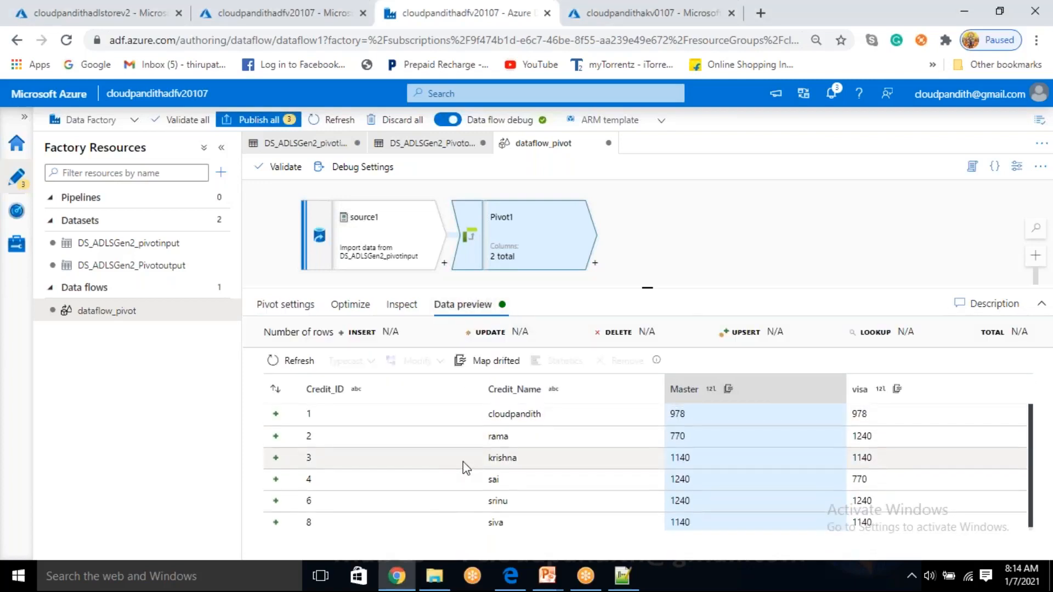
pyautogui.click(307, 310)
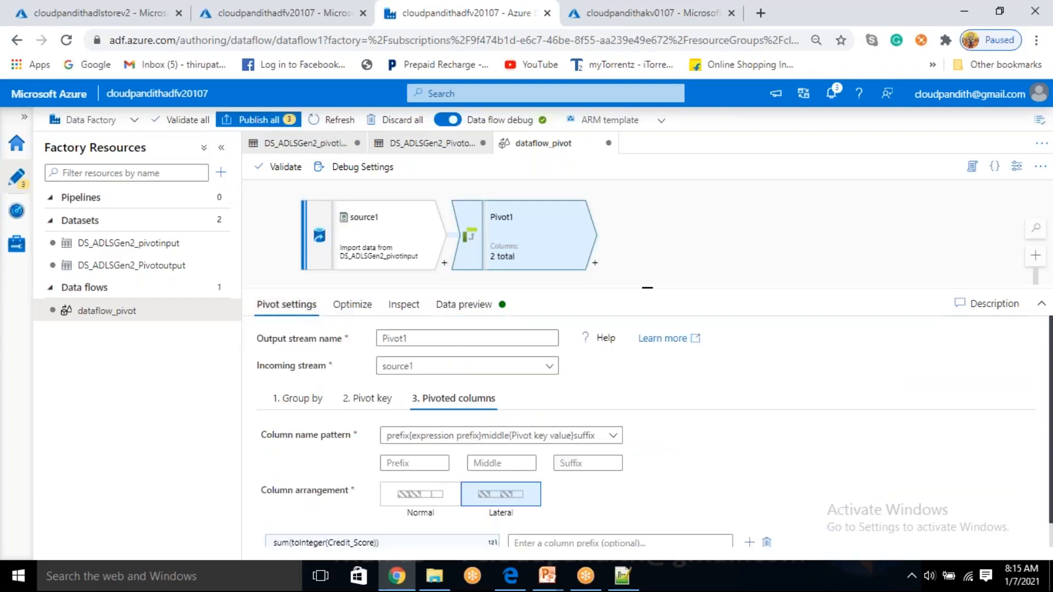
pyautogui.click(299, 403)
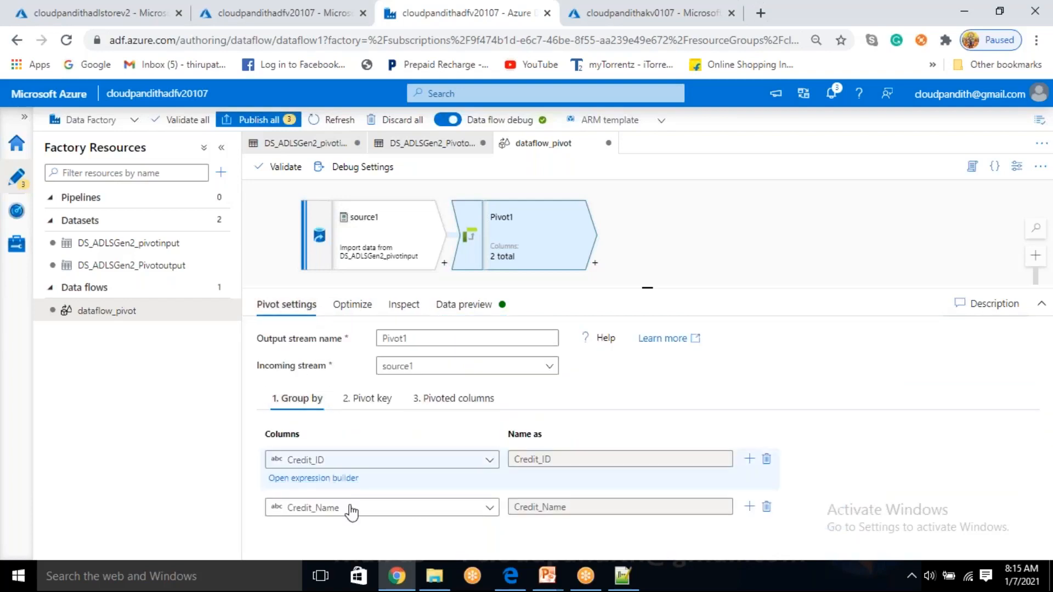
# - Open pivot.csv from the Data Flow Performance folder in a maximized Excel window and dismiss the activation wizard
pyautogui.click(435, 576)
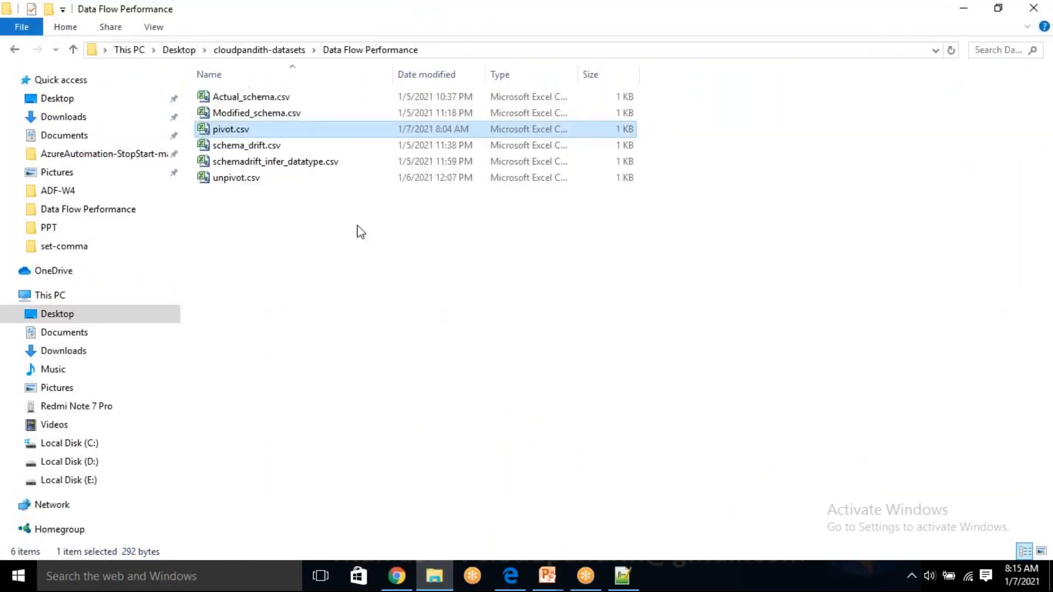
pyautogui.doubleClick(308, 131)
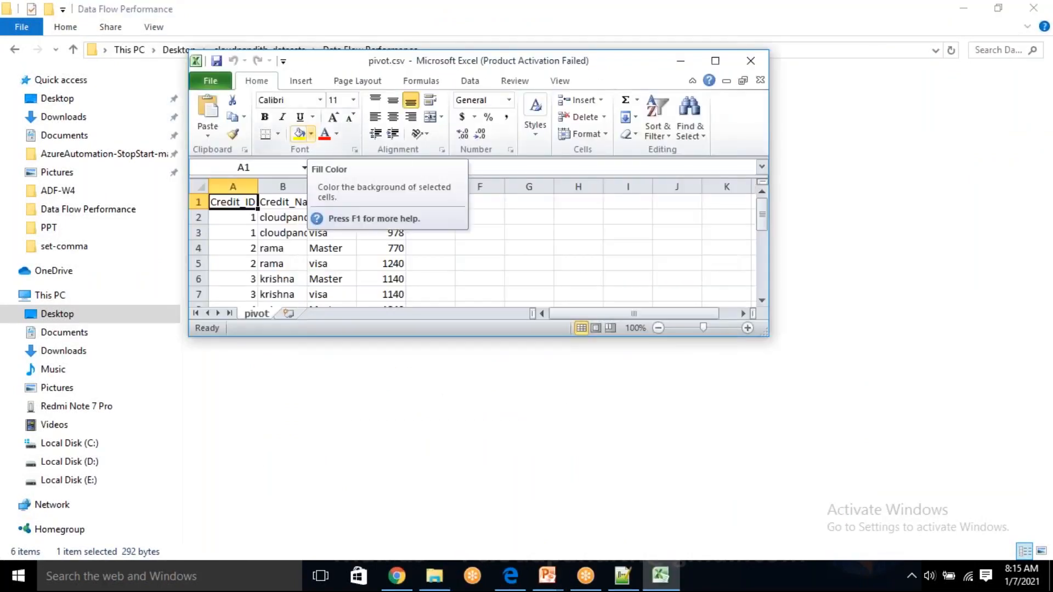
pyautogui.click(715, 61)
pyautogui.click(293, 379)
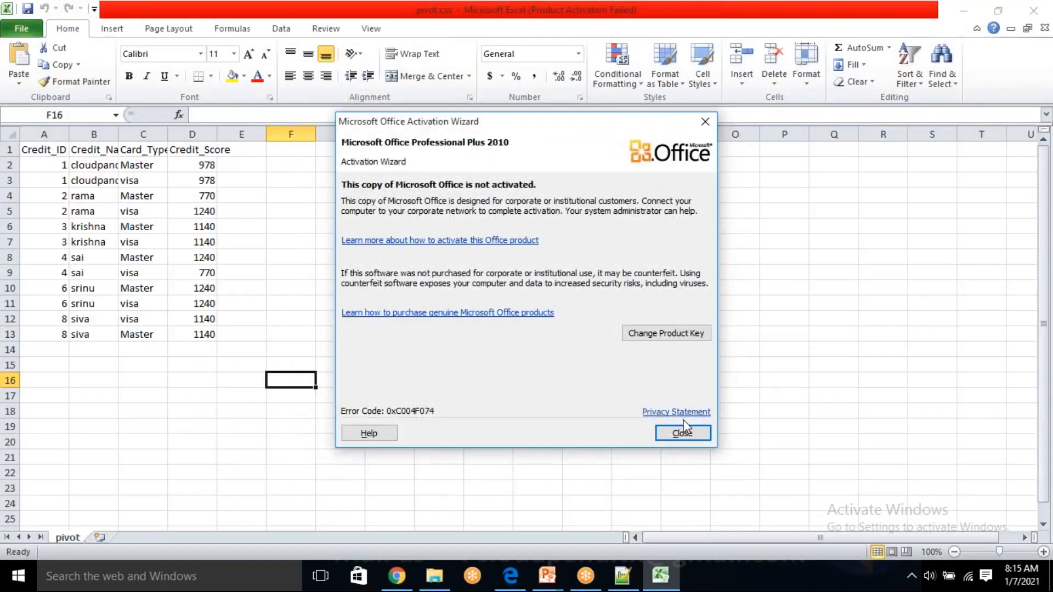
pyautogui.click(692, 435)
# - Copy the Credit_ID and Credit_Name values in A2:B3 to L10 and widen column M to fit the names
pyautogui.moveTo(62, 166); pyautogui.dragTo(89, 178)
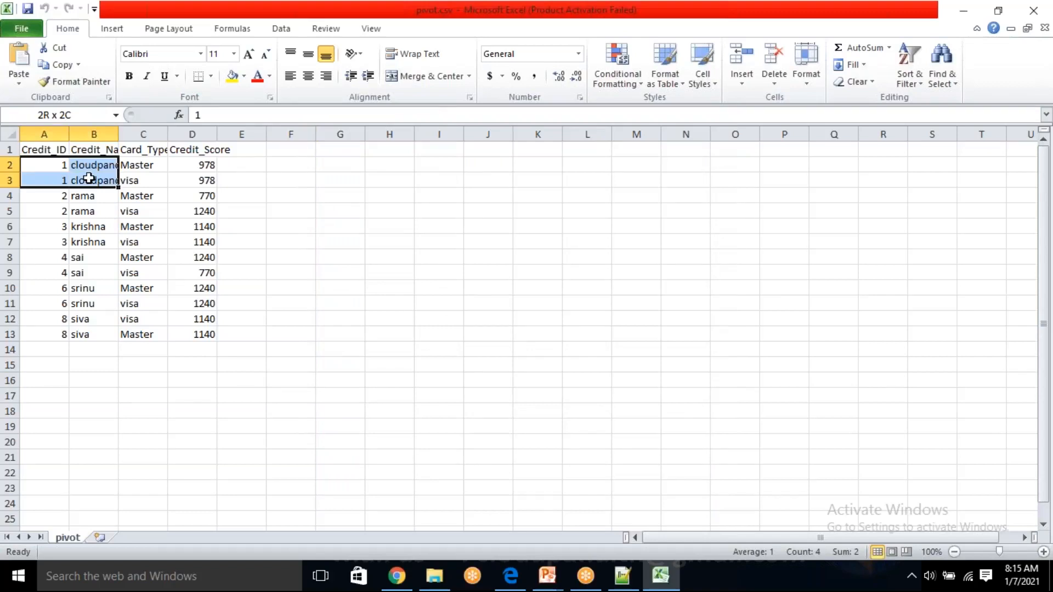
pyautogui.hotkey('ctrl', 'c')
pyautogui.click(576, 286)
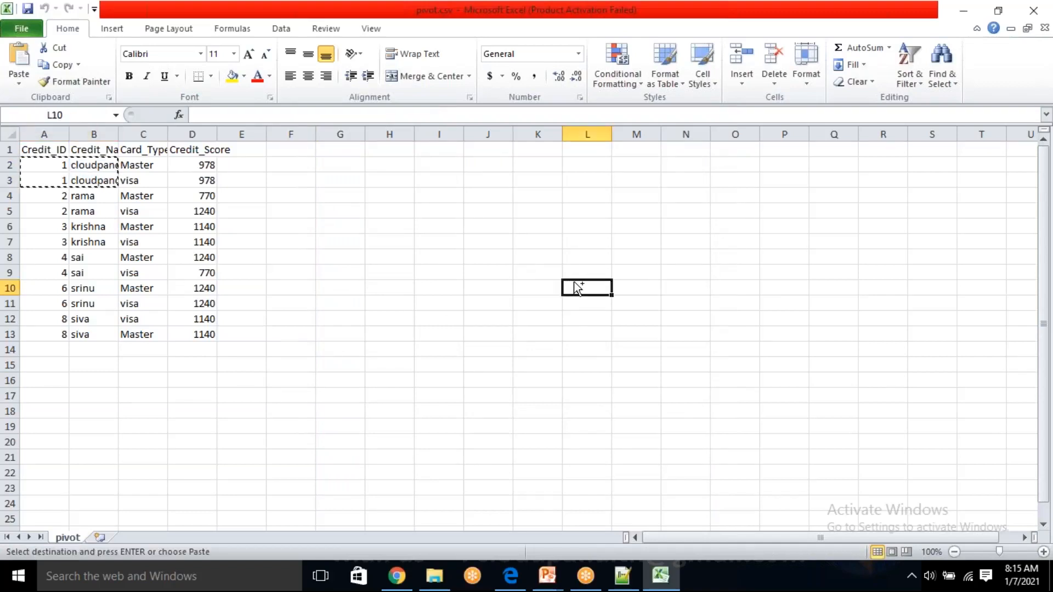
pyautogui.hotkey('ctrl', 'v')
pyautogui.click(618, 379)
pyautogui.moveTo(662, 126); pyautogui.dragTo(680, 126)
# - Enter the card types Master and Visa as column headings in N9 and O9 above the copied rows
pyautogui.moveTo(138, 165); pyautogui.dragTo(141, 174)
pyautogui.hotkey('ctrl', 'c')
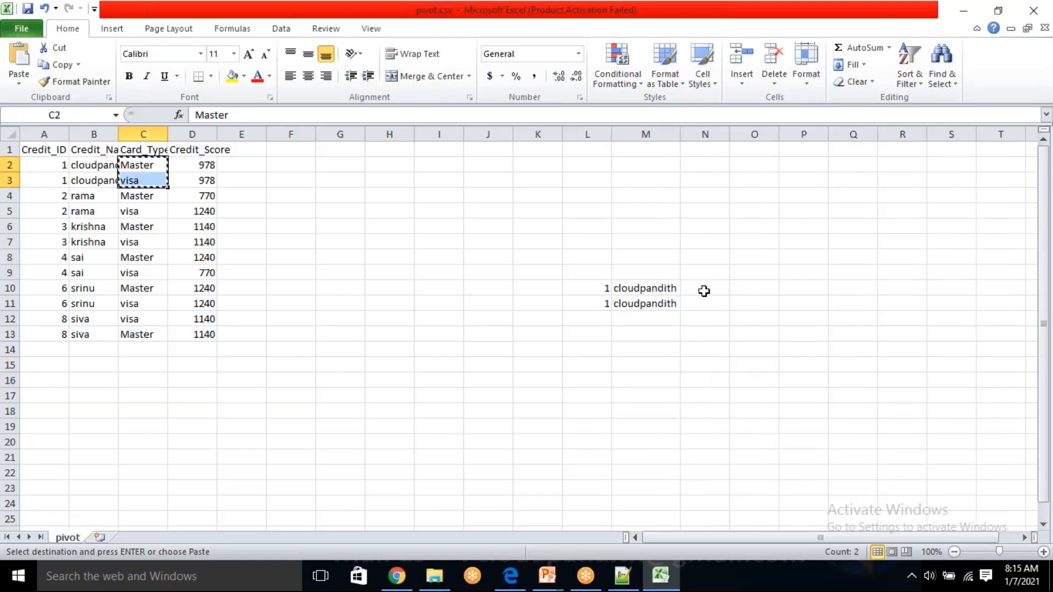
pyautogui.click(702, 275)
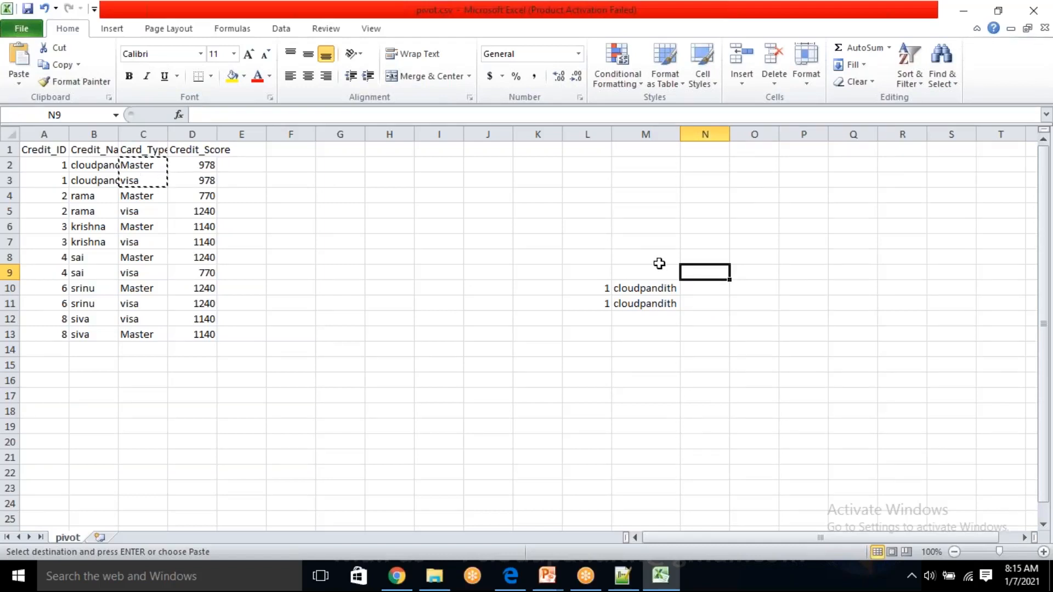
pyautogui.write('MAA')
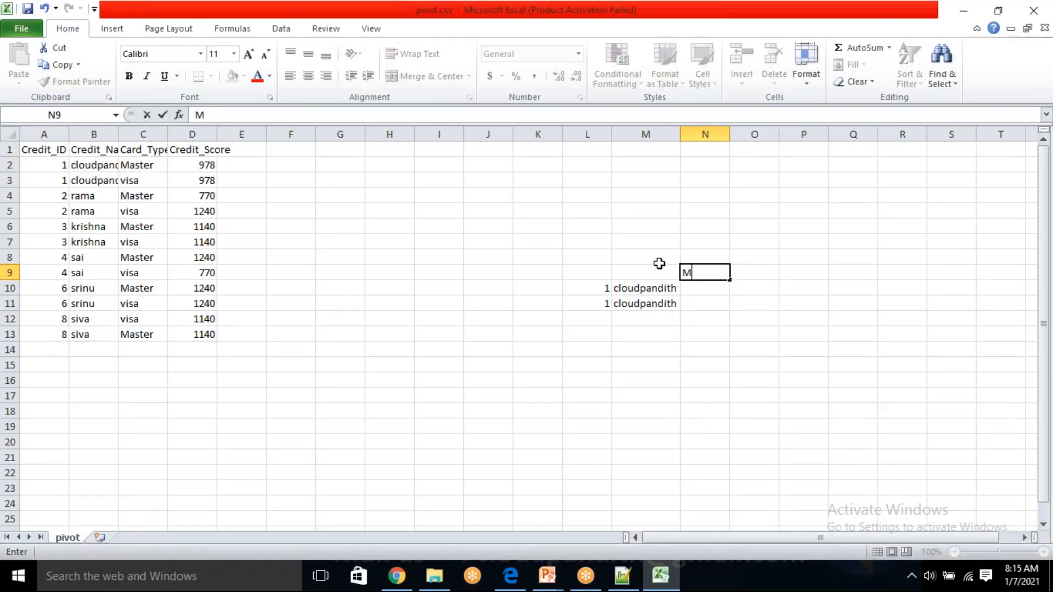
pyautogui.press('Tab')
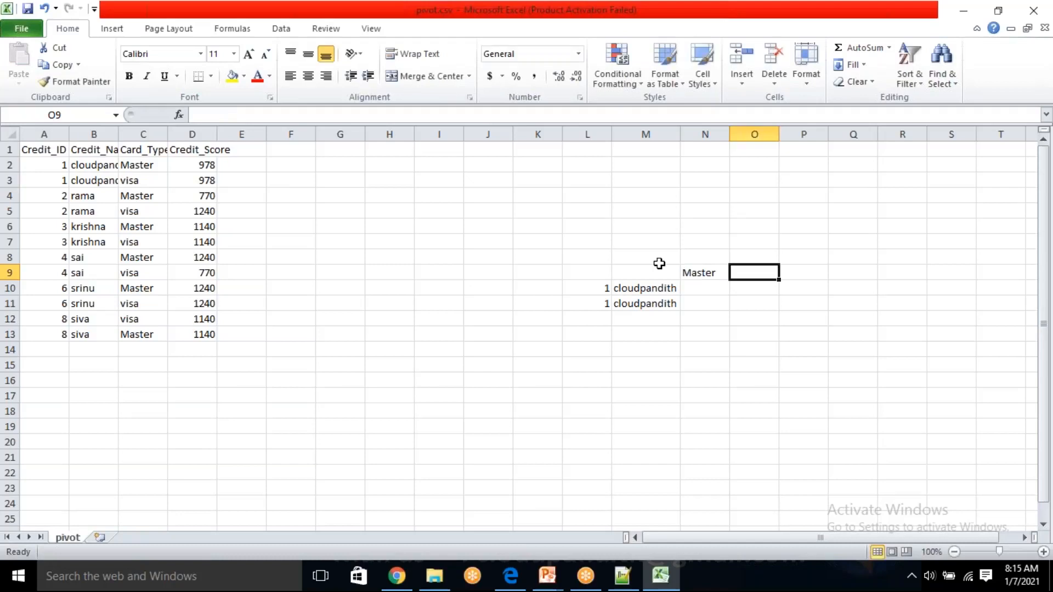
pyautogui.write('Vo')
pyautogui.write('sa')
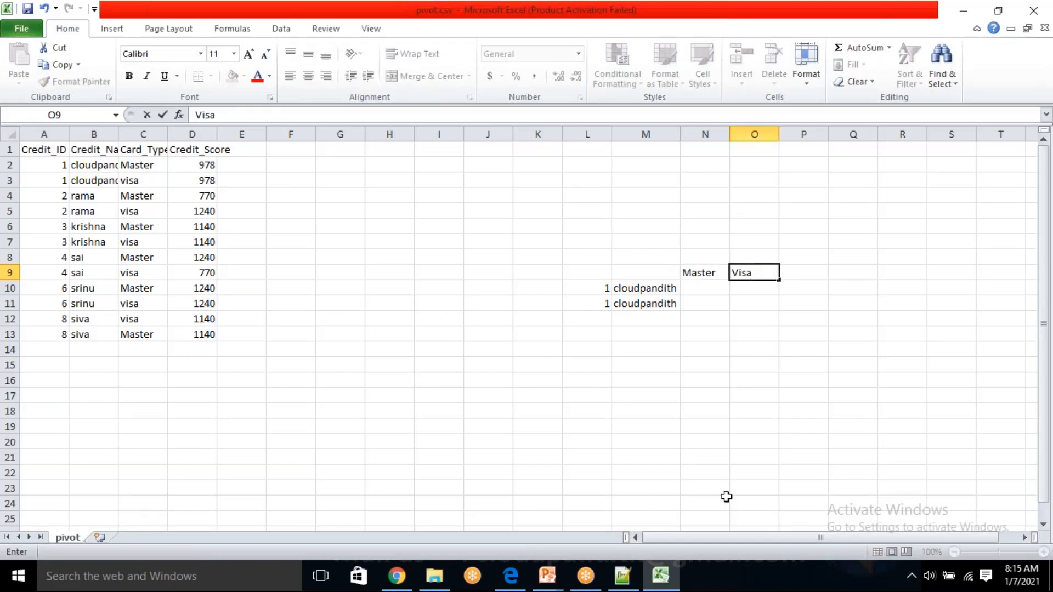
pyautogui.click(725, 416)
pyautogui.click(603, 286)
pyautogui.click(636, 290)
pyautogui.click(693, 274)
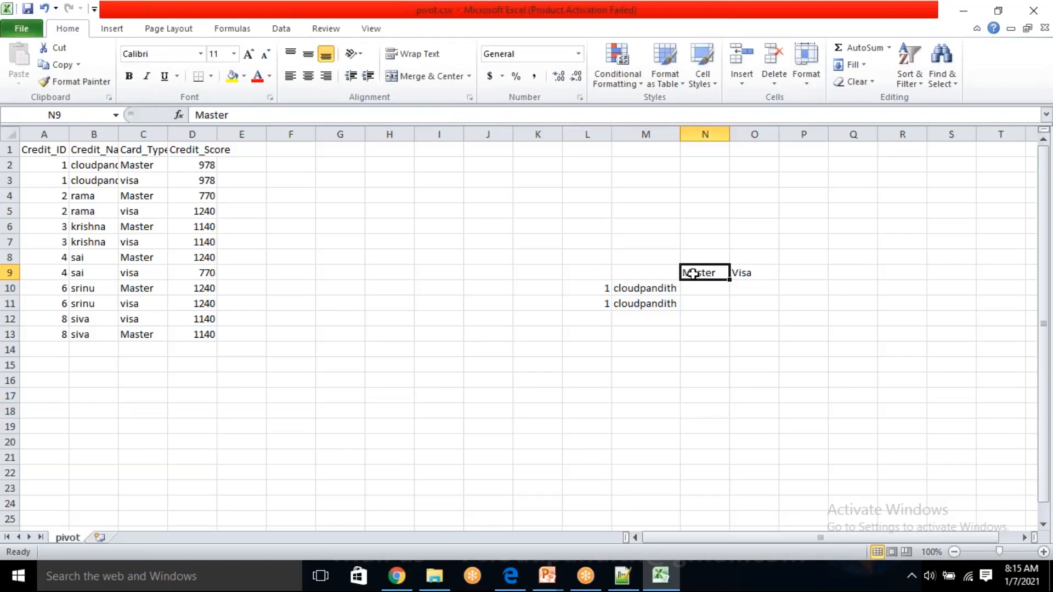
# - Enter the Master credit score 978 in N10 and check it against source row 2
pyautogui.moveTo(605, 287); pyautogui.dragTo(683, 282)
pyautogui.click(686, 274)
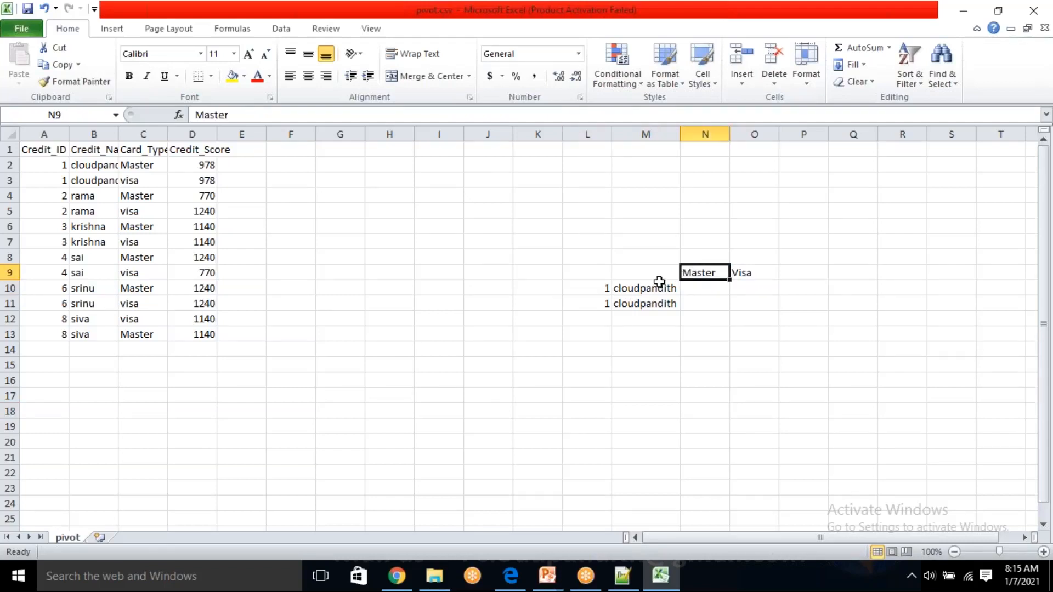
pyautogui.click(694, 290)
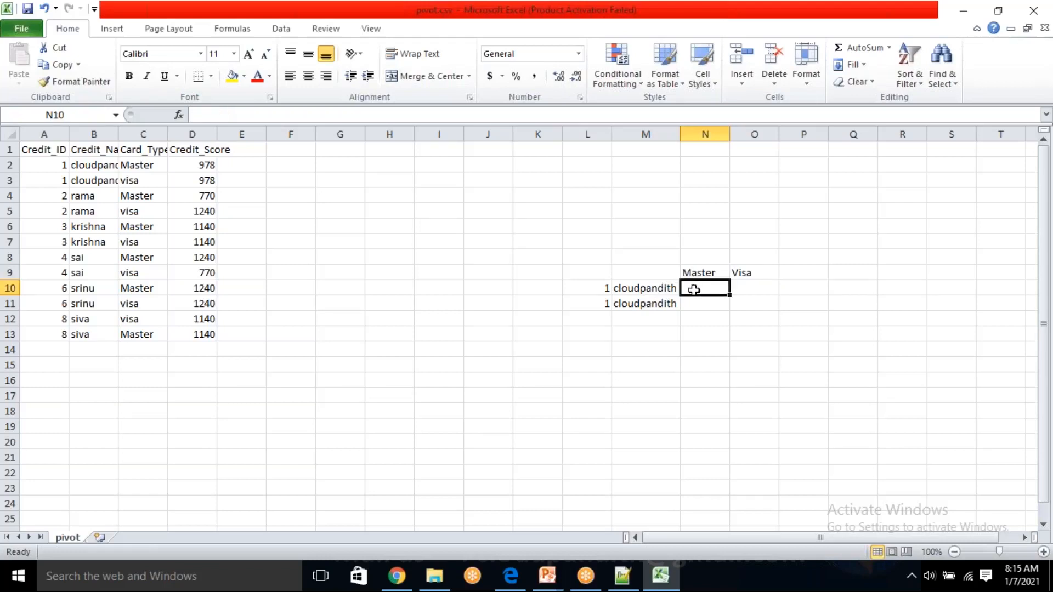
pyautogui.write('978')
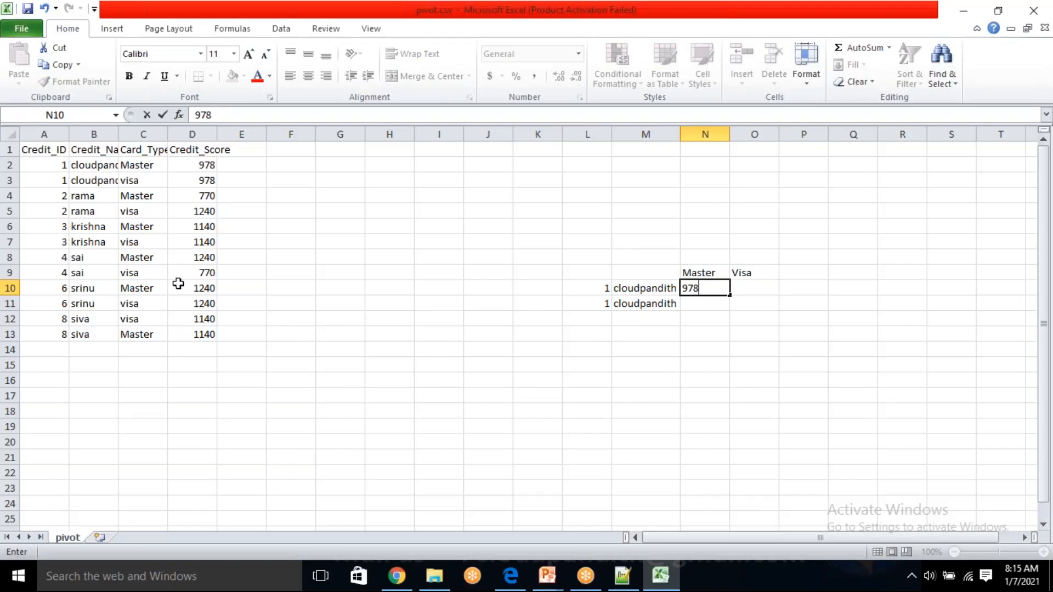
pyautogui.moveTo(57, 167); pyautogui.dragTo(129, 163)
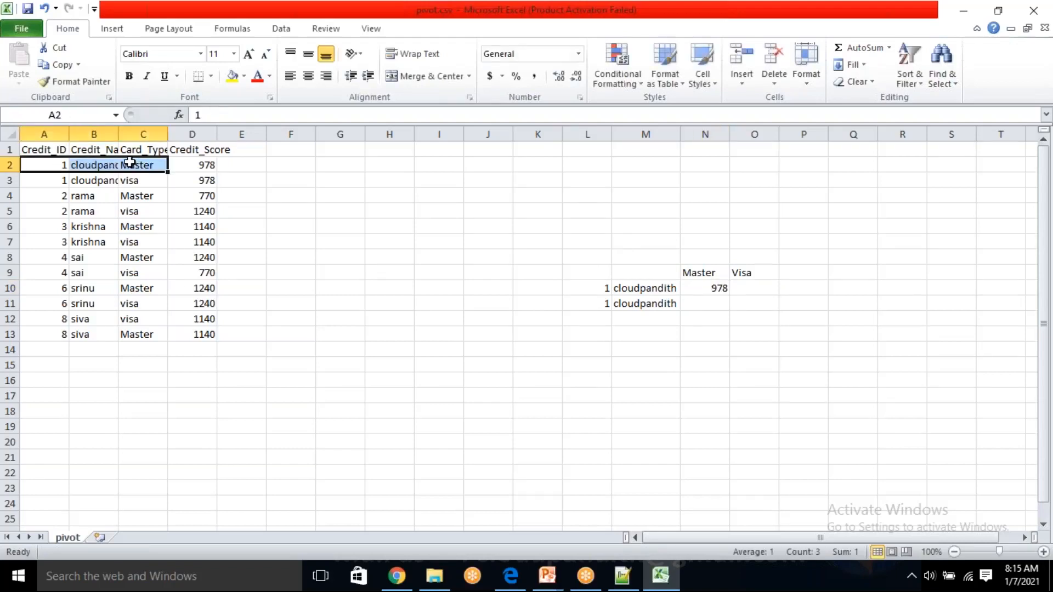
pyautogui.click(206, 164)
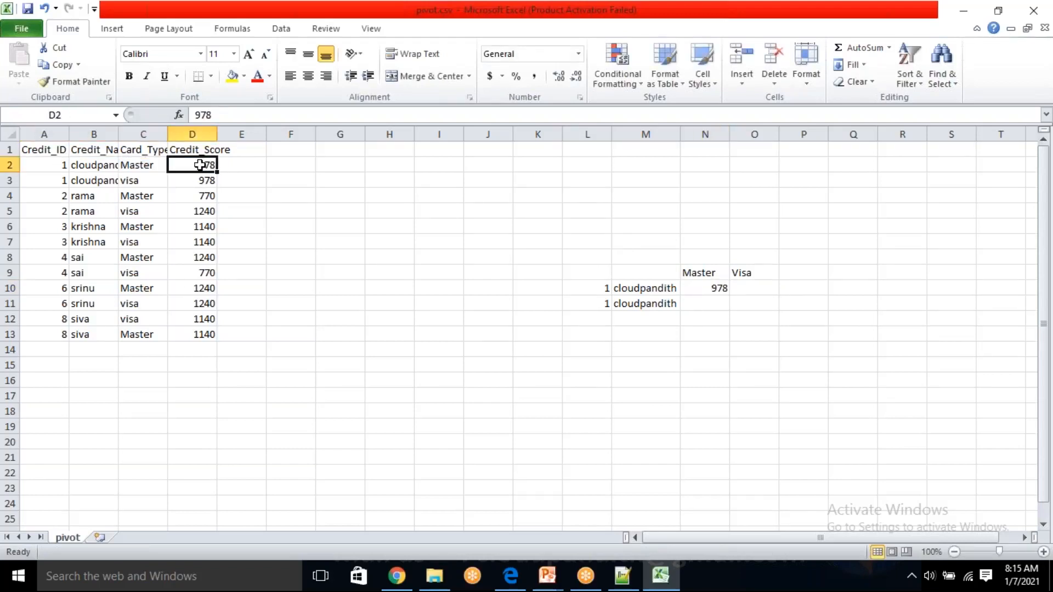
pyautogui.click(719, 290)
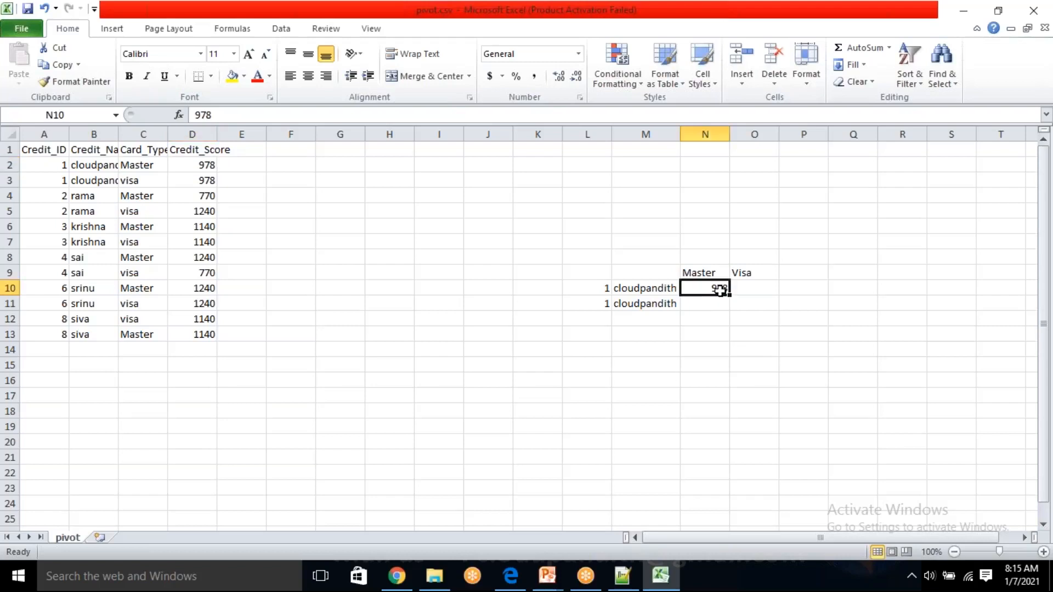
# - Enter the Visa credit score 978 in O10 and clear the duplicate ID and name in L11:M11
pyautogui.moveTo(52, 180); pyautogui.dragTo(93, 178)
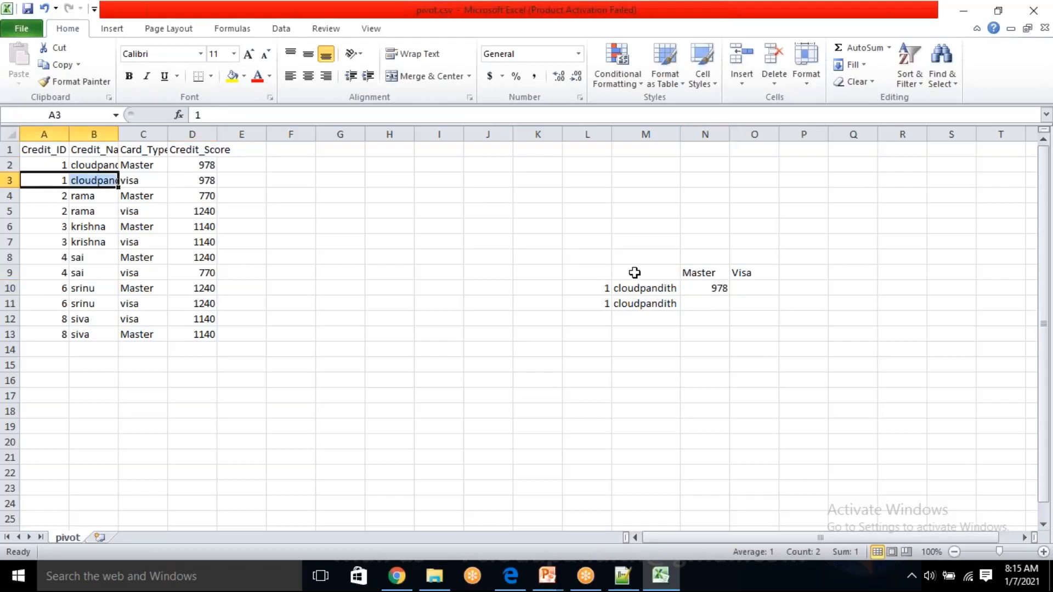
pyautogui.click(613, 309)
pyautogui.click(752, 268)
pyautogui.click(752, 289)
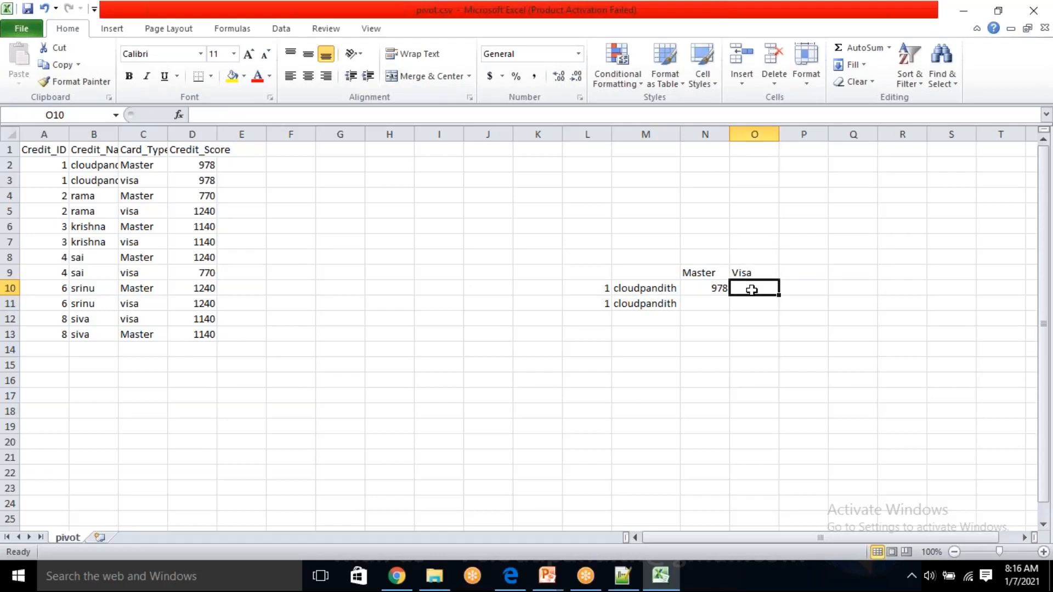
pyautogui.write('978')
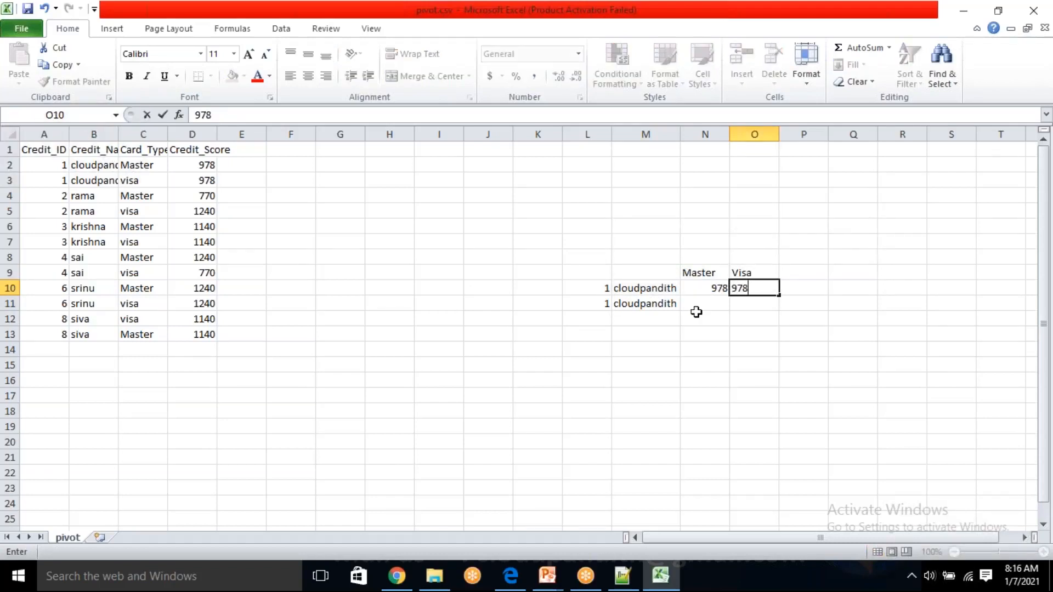
pyautogui.click(717, 289)
pyautogui.click(731, 289)
pyautogui.click(714, 291)
pyautogui.click(760, 286)
pyautogui.moveTo(673, 306); pyautogui.dragTo(587, 303)
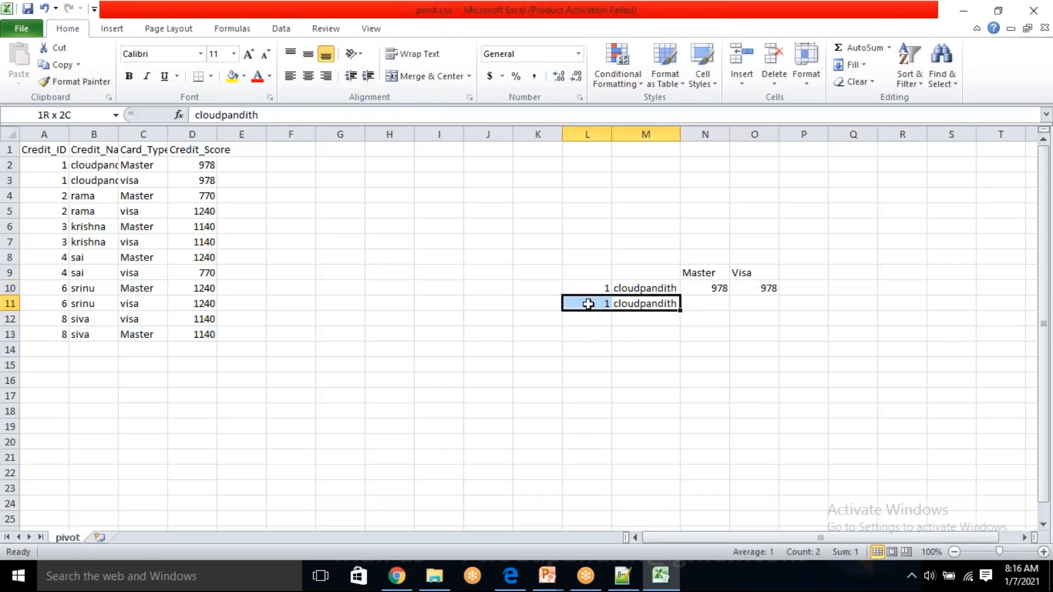
pyautogui.press('Delete')
# - Compare the IDs, names, card types and scores in source rows 2 and 3 with the pivoted row 10
pyautogui.moveTo(60, 166); pyautogui.dragTo(102, 186)
pyautogui.moveTo(601, 290); pyautogui.dragTo(634, 313)
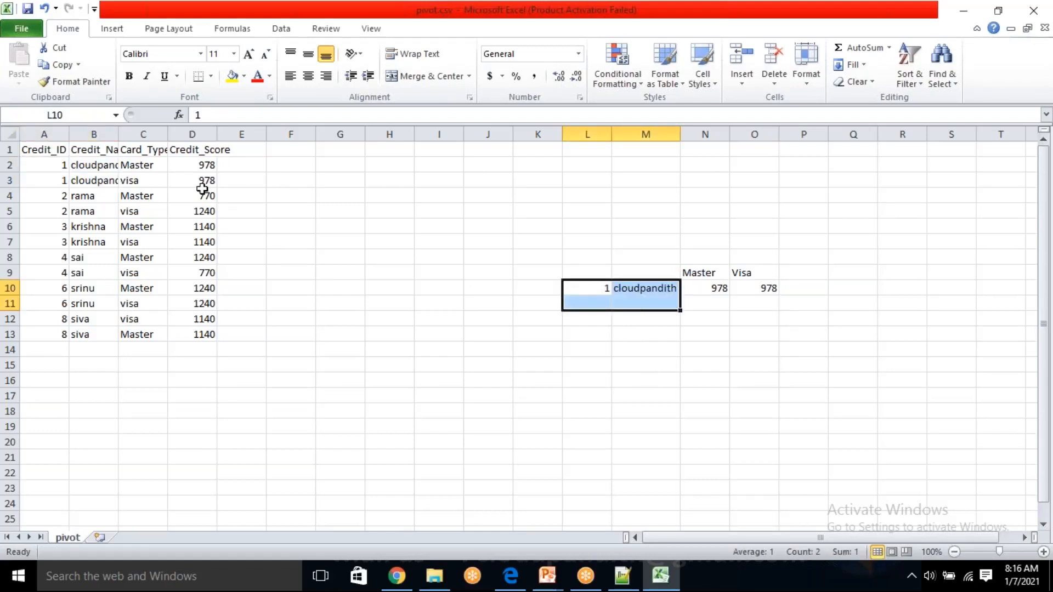
pyautogui.moveTo(148, 164); pyautogui.dragTo(129, 176)
pyautogui.click(689, 272)
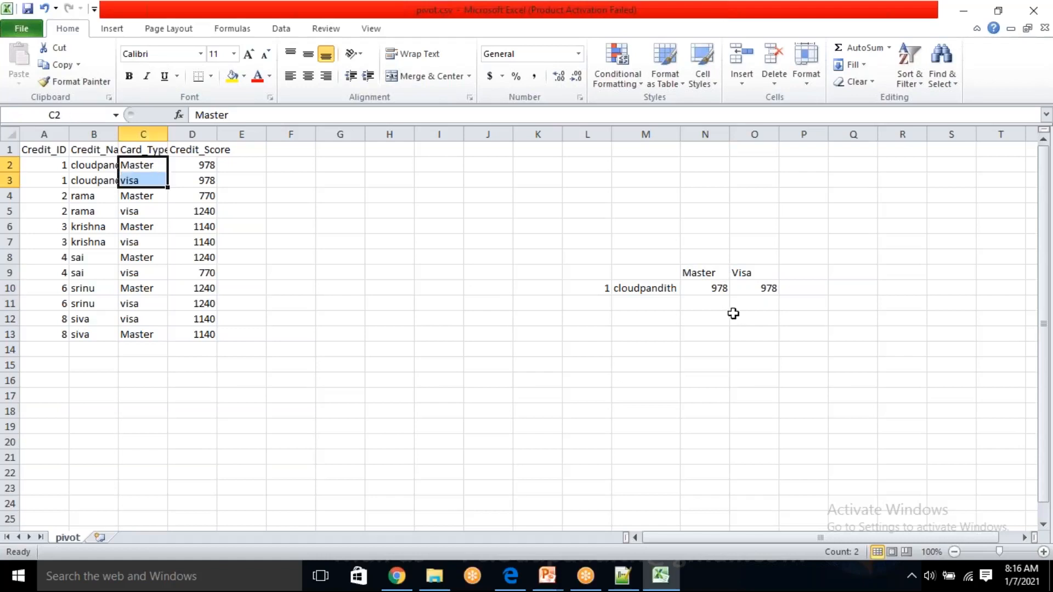
pyautogui.moveTo(718, 289); pyautogui.dragTo(742, 288)
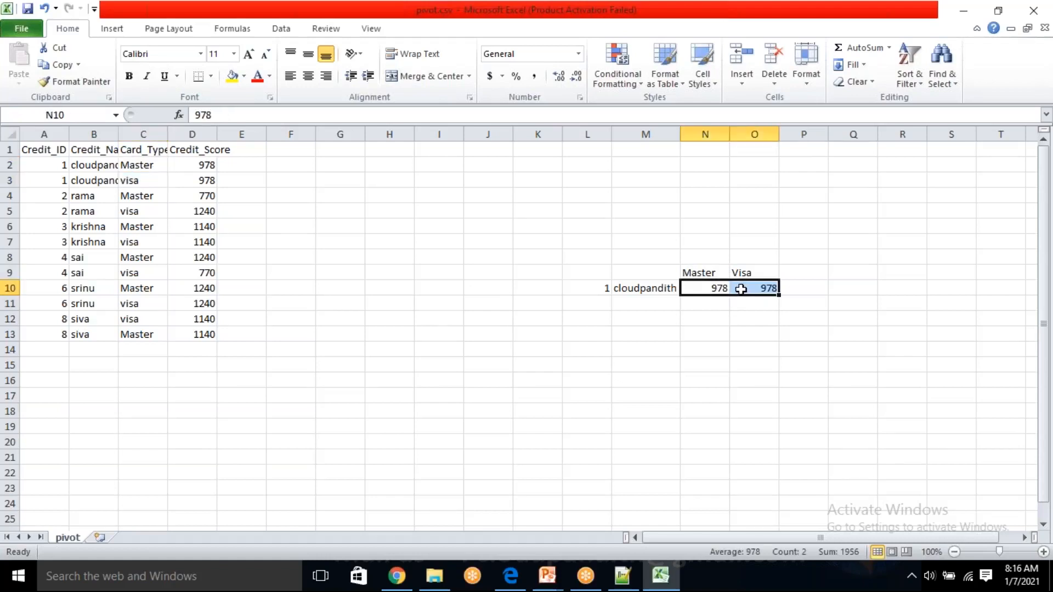
pyautogui.moveTo(207, 166); pyautogui.dragTo(207, 181)
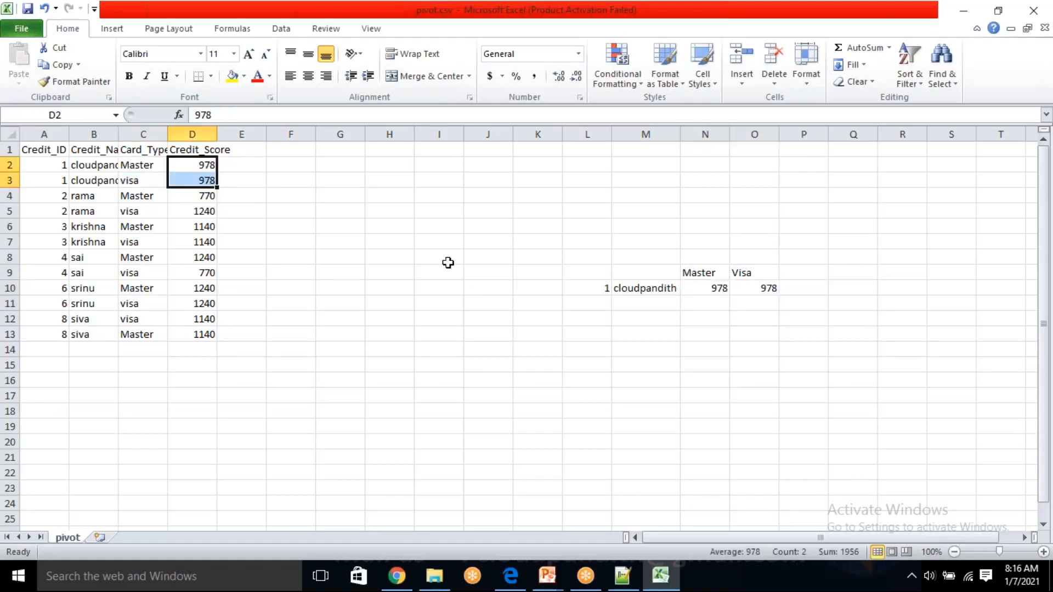
pyautogui.click(710, 289)
pyautogui.click(767, 286)
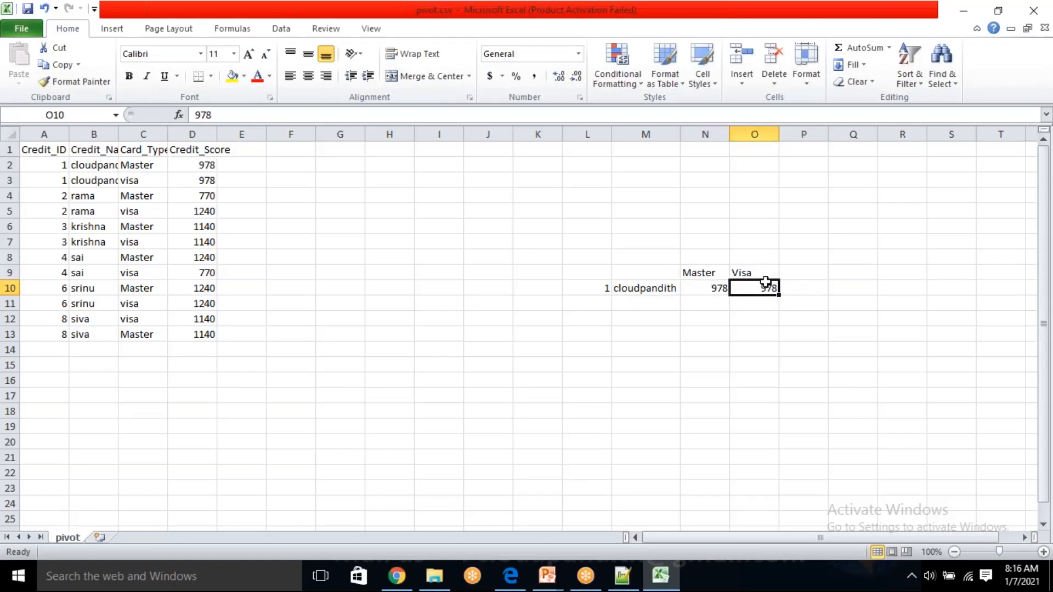
# - Copy the Credit_ID and Credit_Name values in A4:B5 to L11
pyautogui.moveTo(49, 199); pyautogui.dragTo(94, 211)
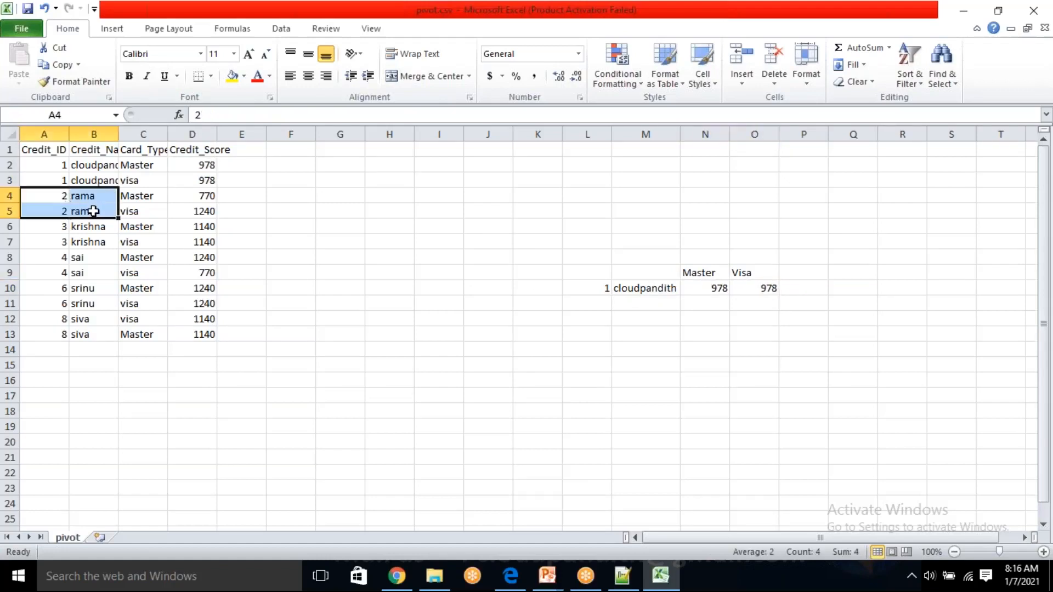
pyautogui.hotkey('ctrl', 'c')
pyautogui.click(601, 300)
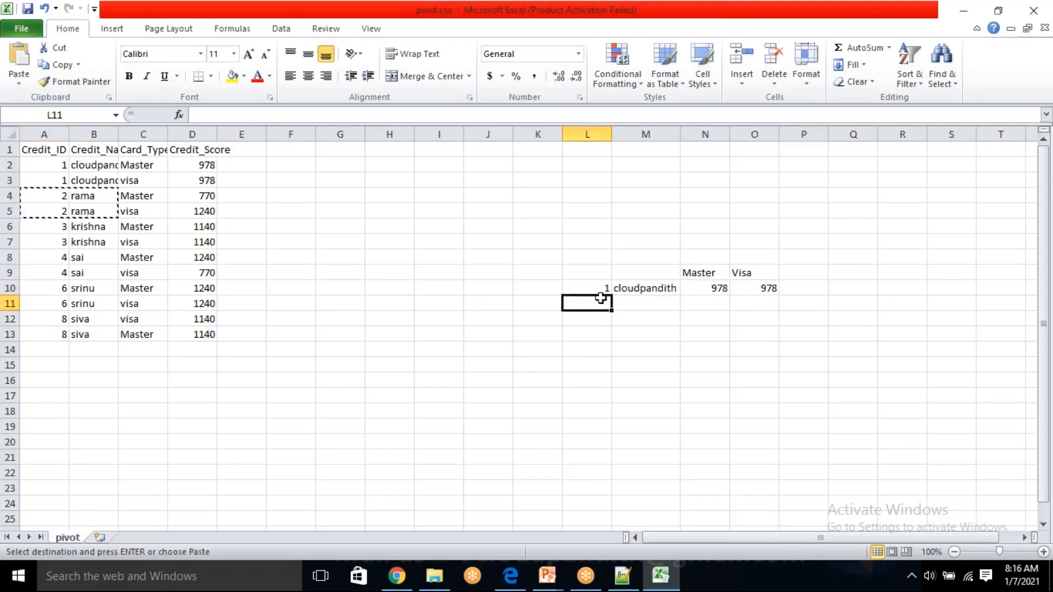
pyautogui.hotkey('ctrl', 'v')
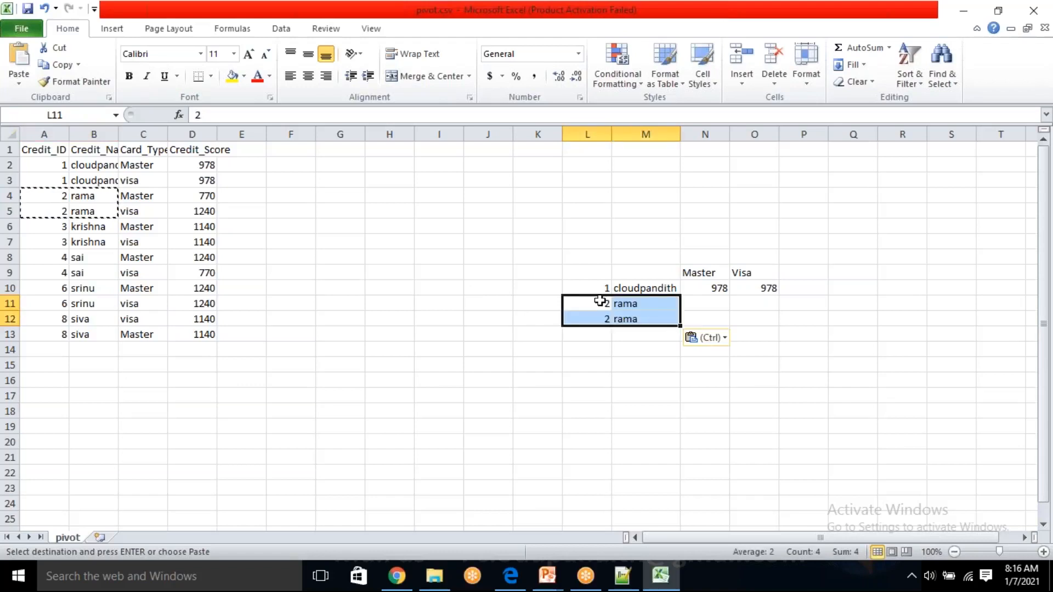
pyautogui.click(695, 308)
pyautogui.write('Master')
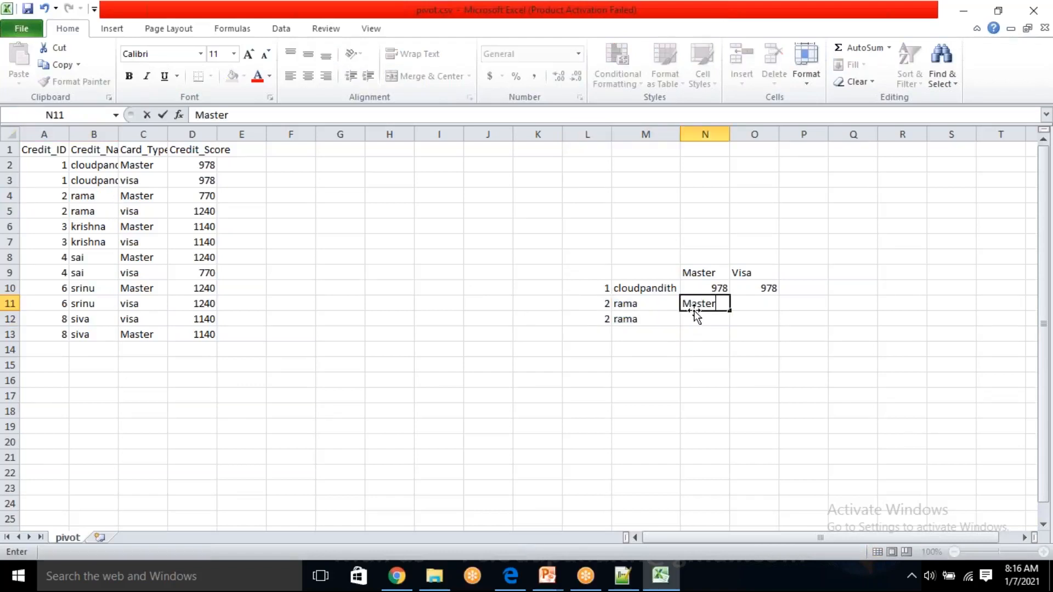
pyautogui.press('Return')
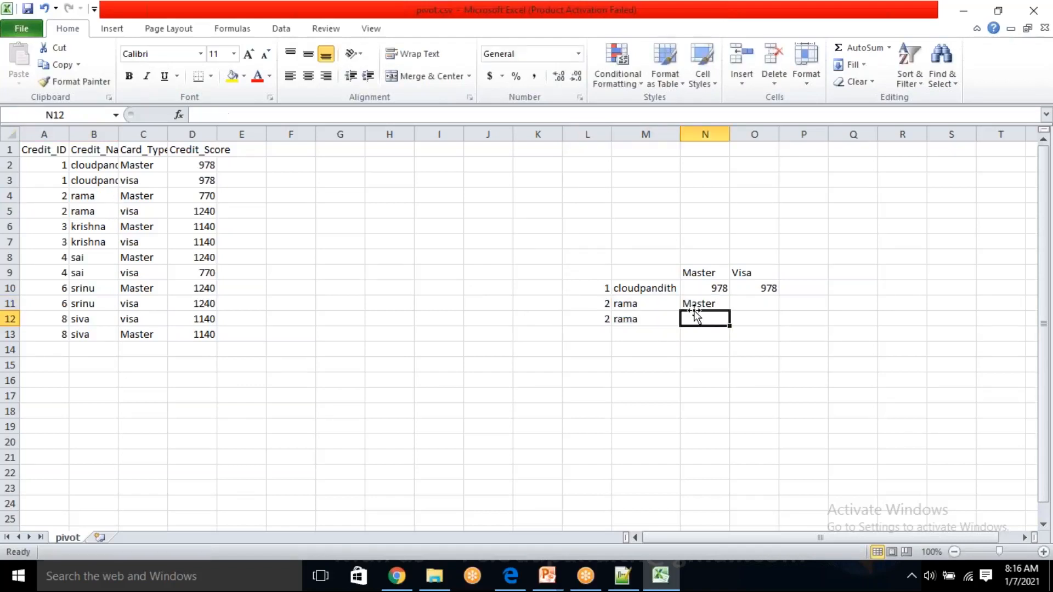
pyautogui.write('visa')
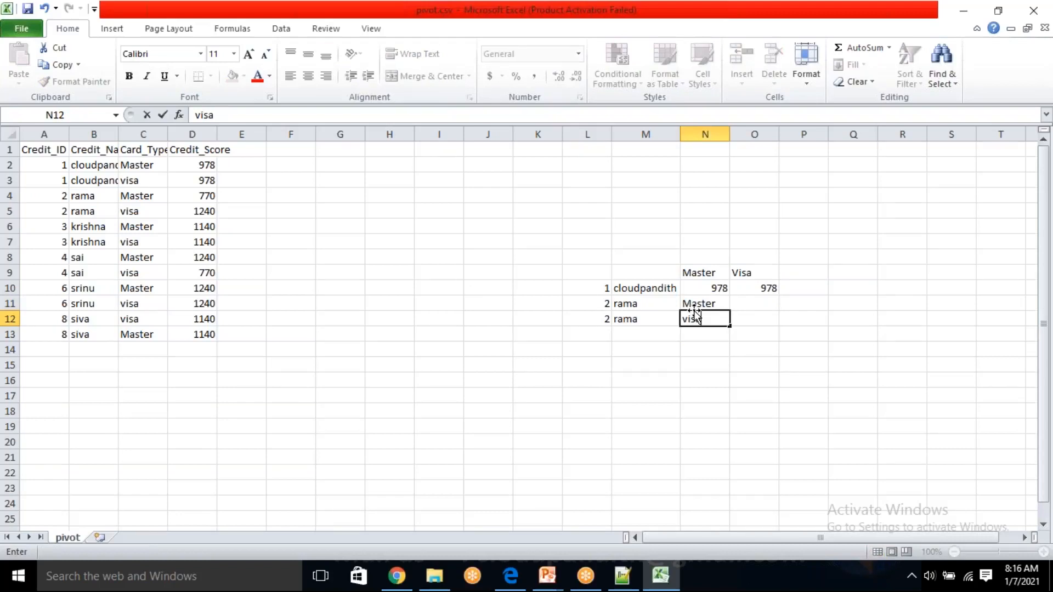
pyautogui.hotkey('shift', 'Home')
pyautogui.press('BackSpace')
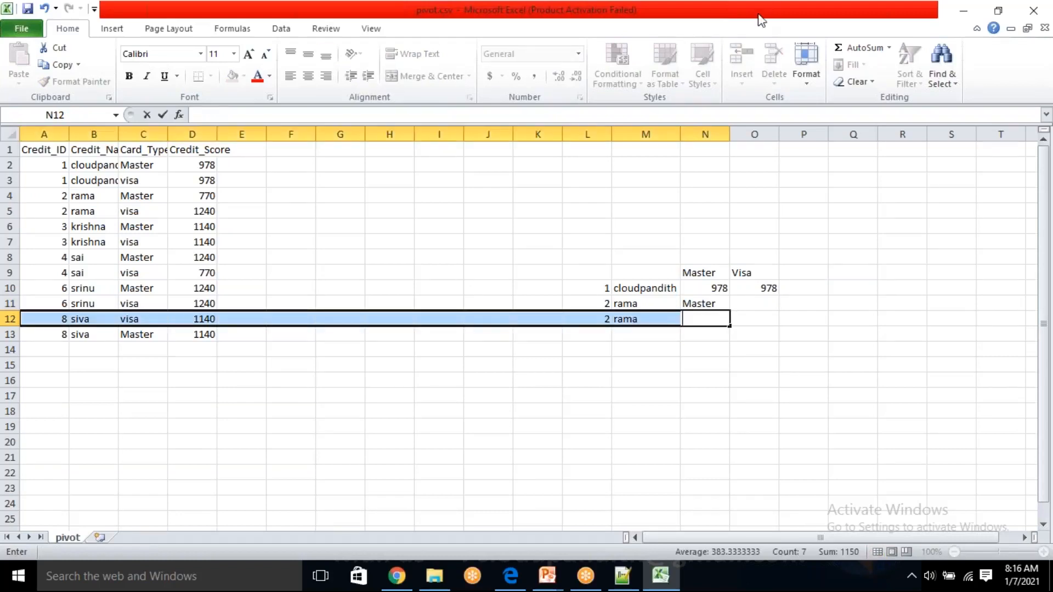
pyautogui.click(707, 302)
pyautogui.press('Delete')
# - Clear the duplicate ID and name in L12:M12 so that Credit_ID 2 has one pivoted row
pyautogui.click(710, 273)
pyautogui.click(739, 272)
pyautogui.click(709, 301)
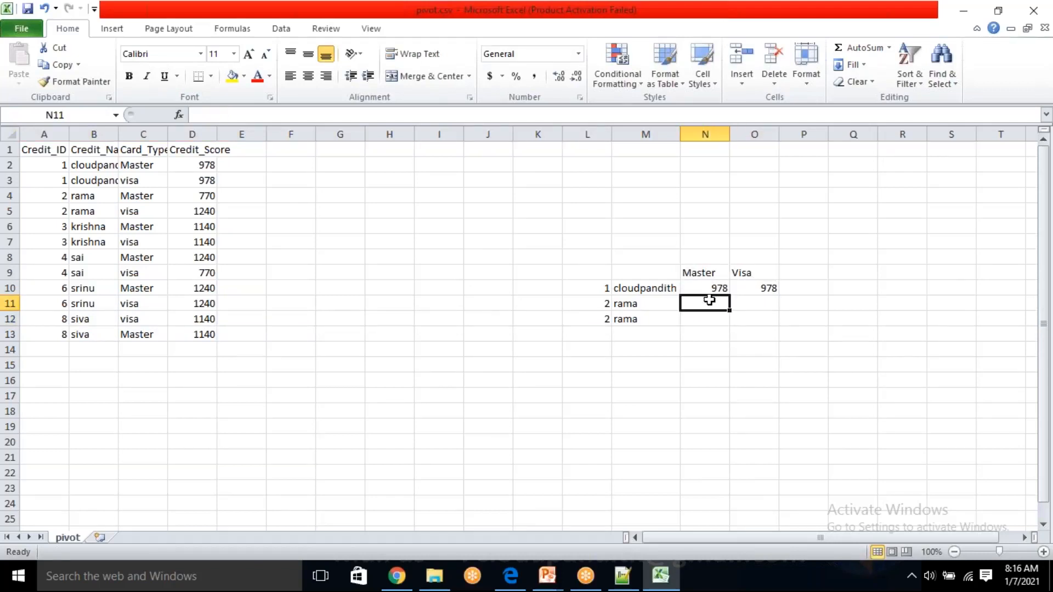
pyautogui.moveTo(607, 319); pyautogui.dragTo(630, 319)
pyautogui.press('Delete')
# - Enter the scores for Credit_ID 2, with 770 in N11 under Master and 1240 in O11 under Visa
pyautogui.click(705, 303)
pyautogui.click(760, 304)
pyautogui.click(701, 304)
pyautogui.write('770')
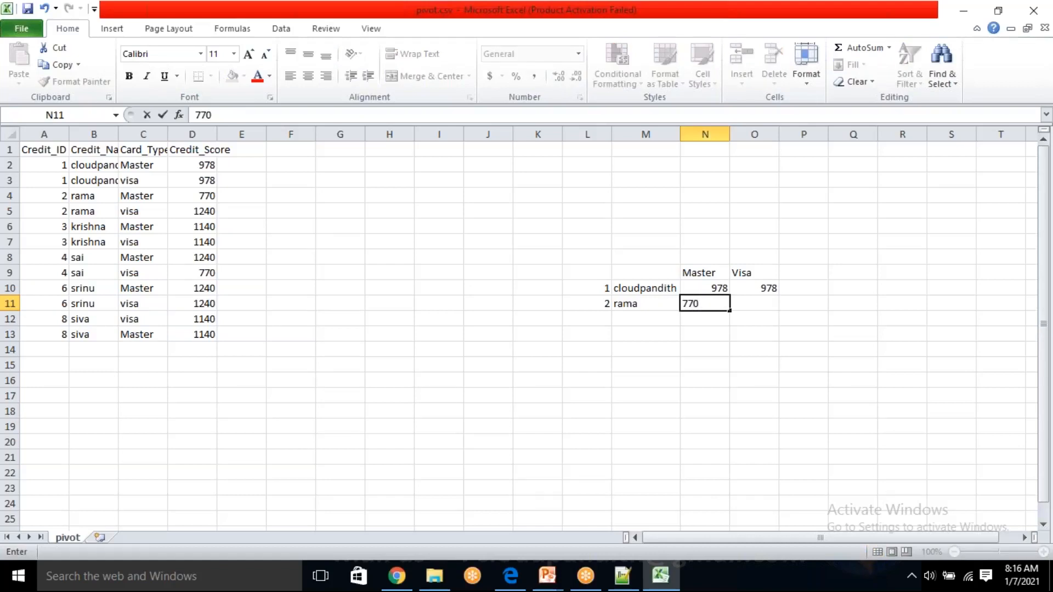
pyautogui.click(754, 304)
pyautogui.write('1240')
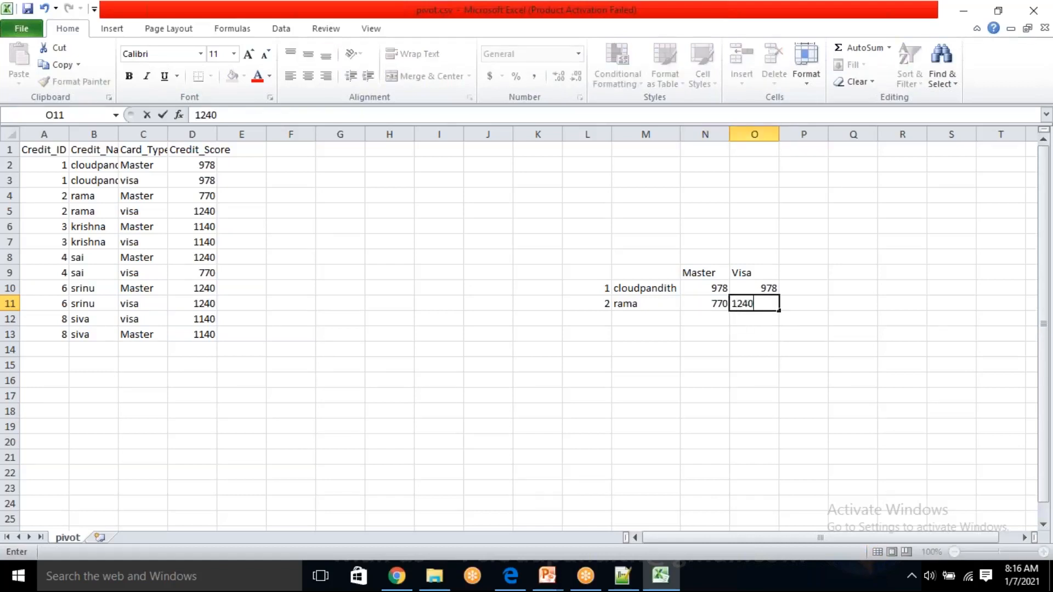
pyautogui.click(701, 332)
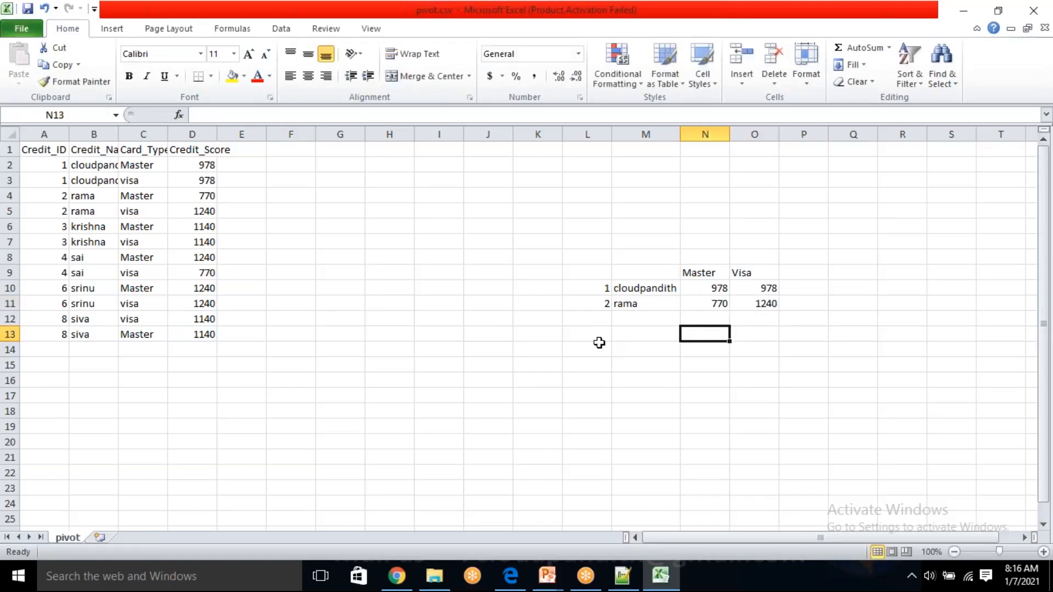
# - Review the source table's Card_Type values and its Card_Type and Credit_Score column headings
pyautogui.moveTo(55, 150); pyautogui.dragTo(133, 183)
pyautogui.click(153, 228)
pyautogui.click(143, 209)
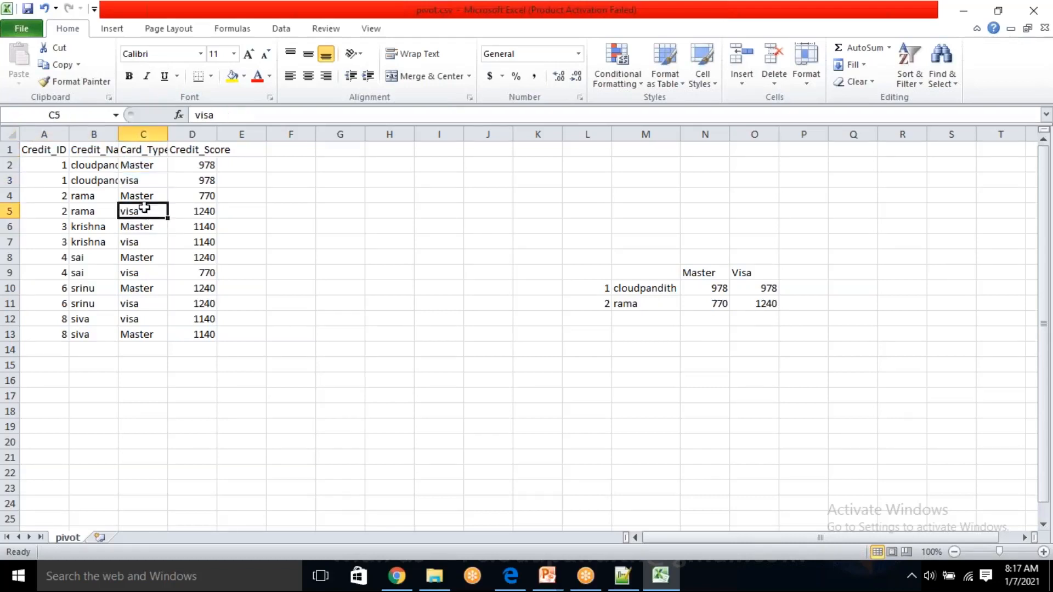
pyautogui.click(134, 152)
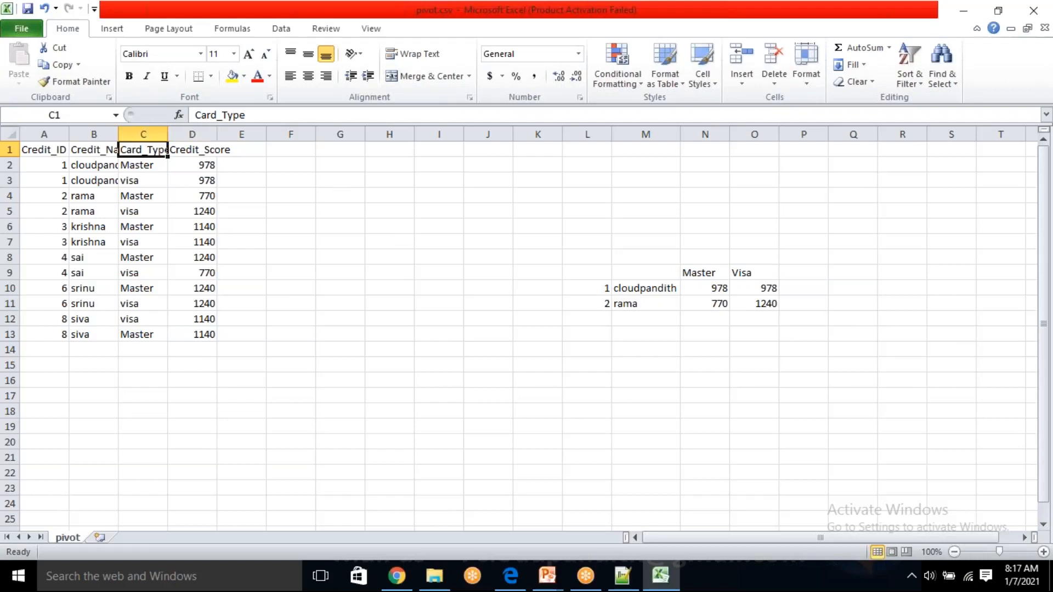
pyautogui.click(196, 149)
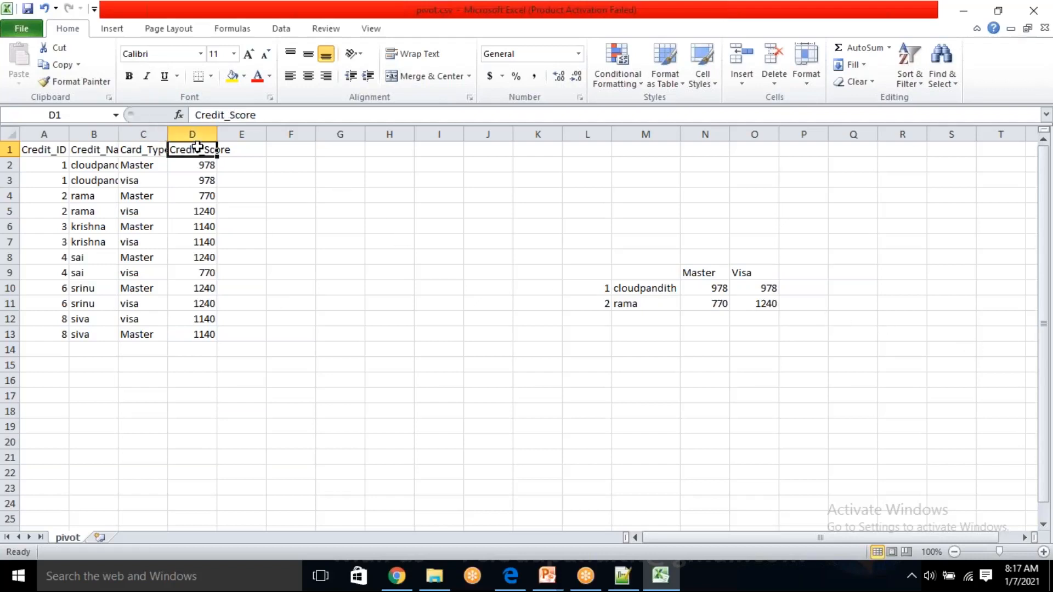
# - Switch to Azure Data Factory in Chrome and review Pivot1's pivot key, pivoted columns and data preview in an enlarged pane
pyautogui.click(397, 576)
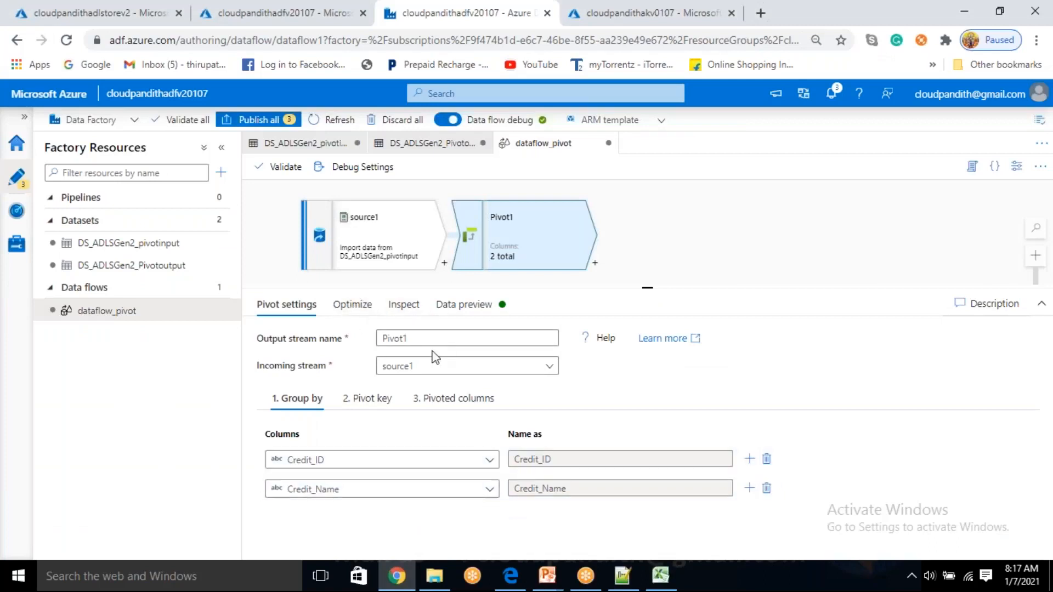
pyautogui.click(367, 398)
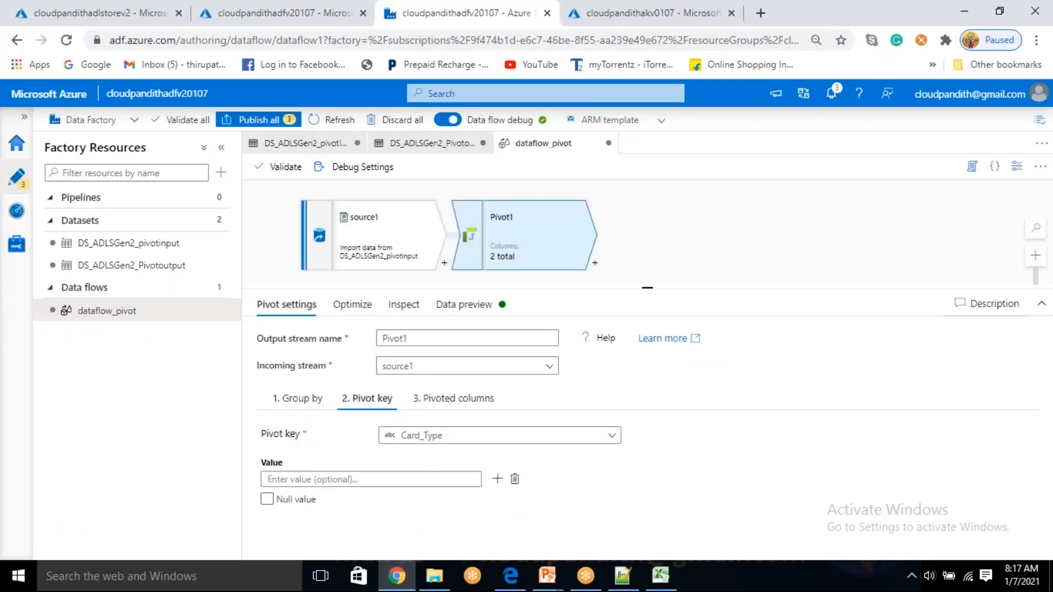
pyautogui.click(454, 400)
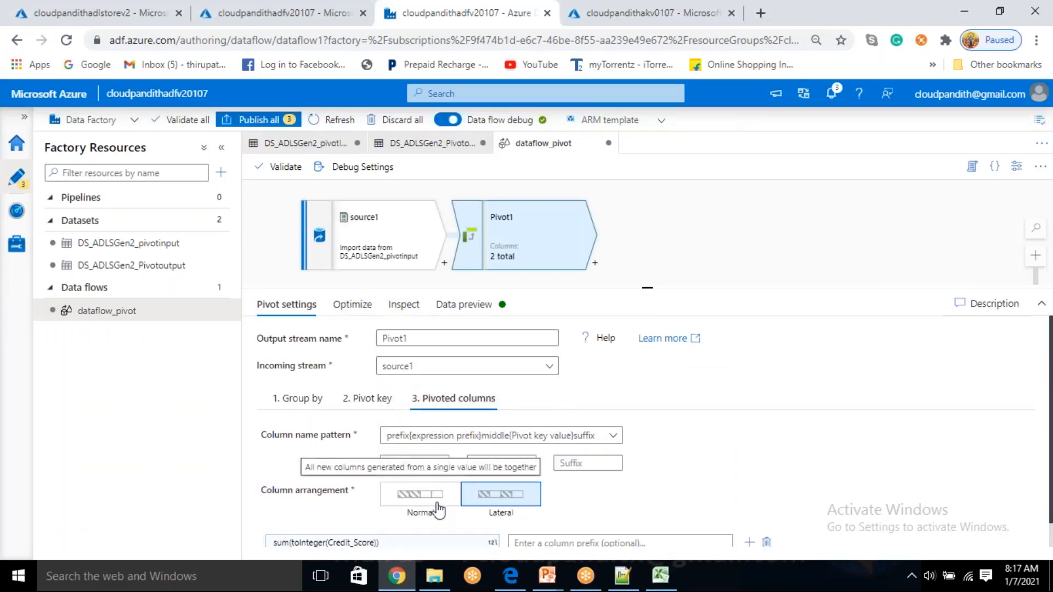
pyautogui.scroll(-1, 435, 501)
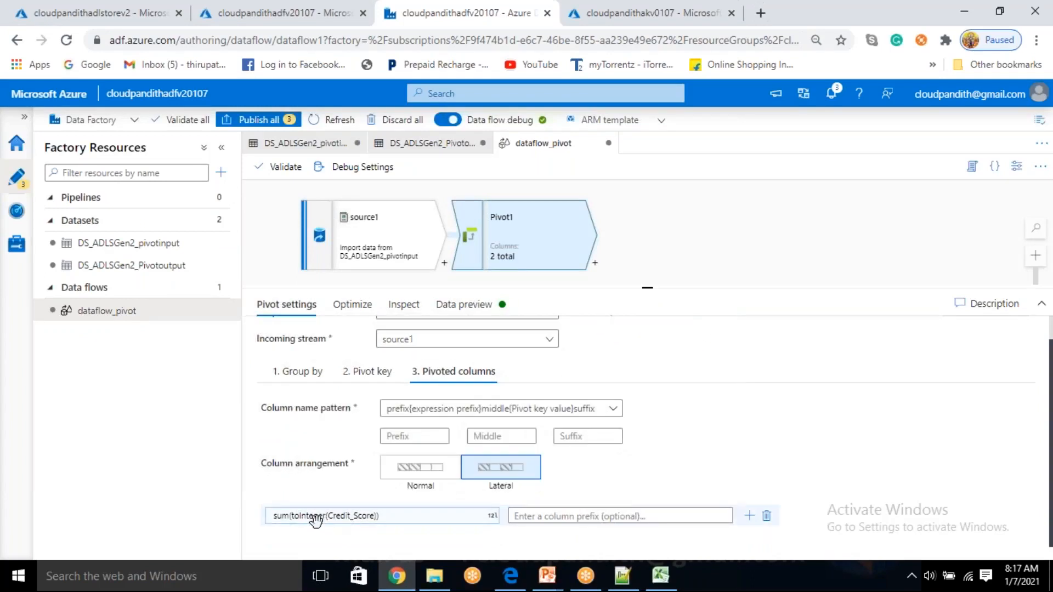
pyautogui.click(462, 307)
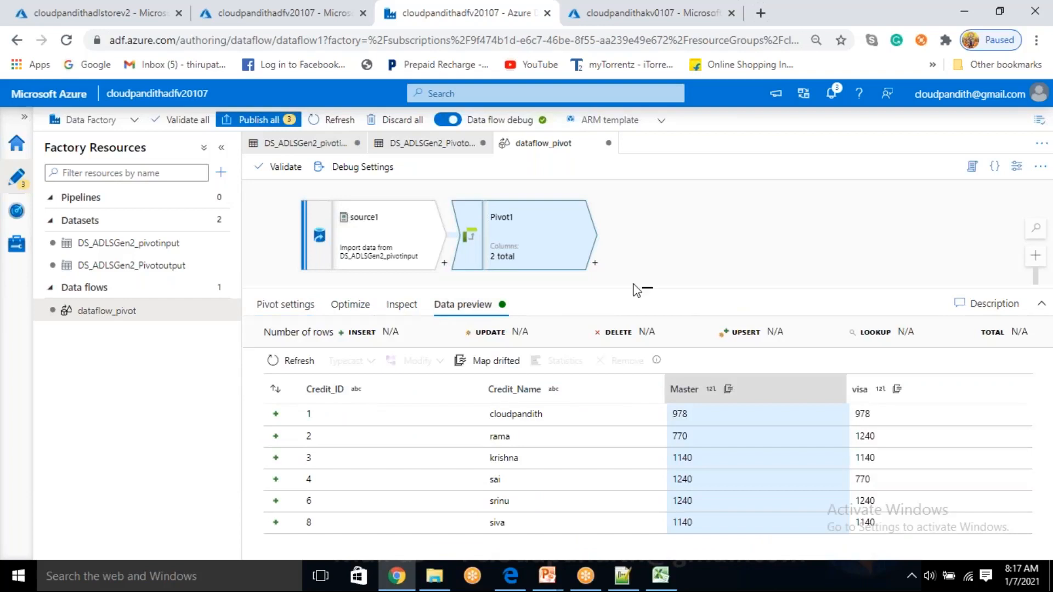
pyautogui.moveTo(648, 286); pyautogui.dragTo(648, 258)
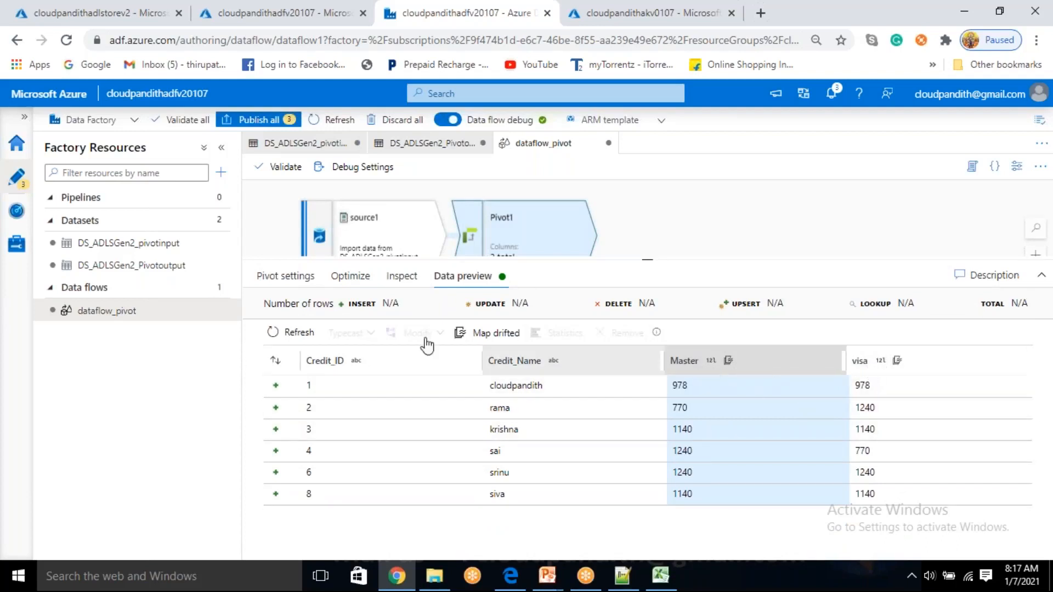
# - Set the suffix of Pivot1's column name pattern to _card and refresh the data preview
pyautogui.click(274, 278)
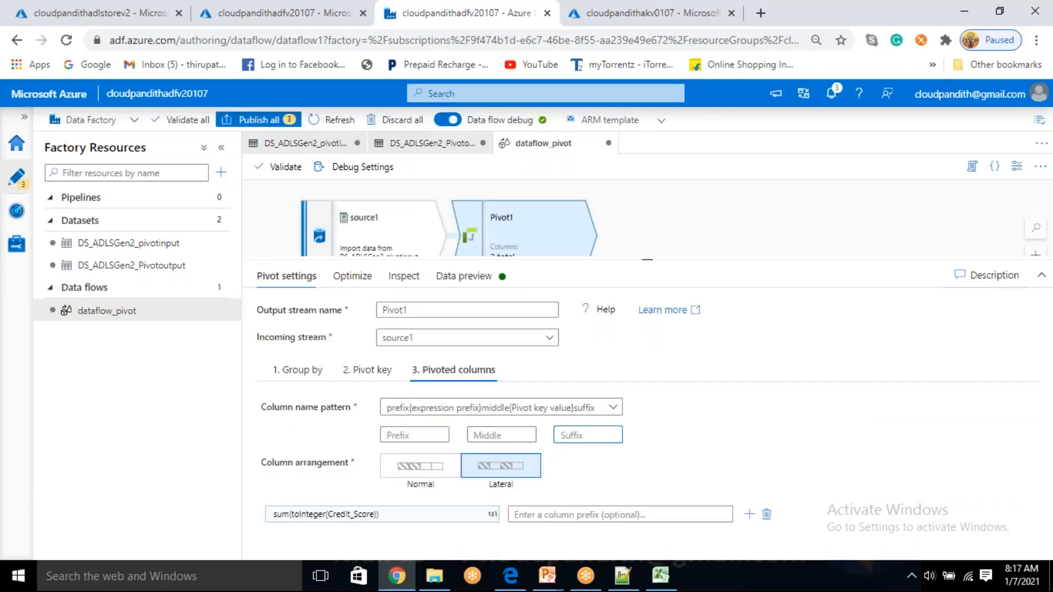
pyautogui.write('_dard')
pyautogui.click(463, 276)
pyautogui.click(273, 333)
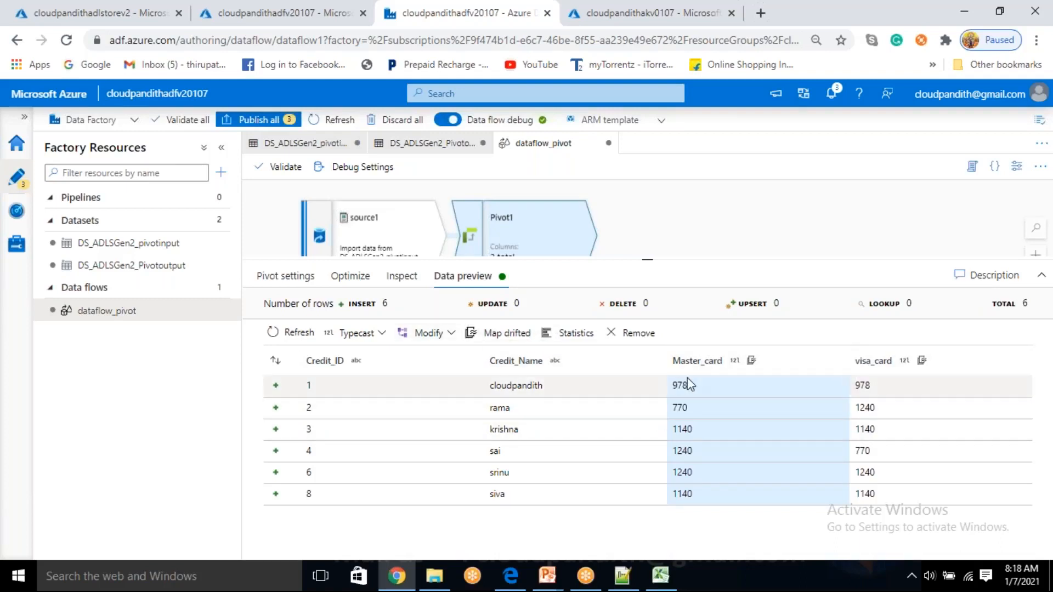
# - Set the prefix of Pivot1's column name pattern to cloudpandith_ and refresh the data preview
pyautogui.click(267, 276)
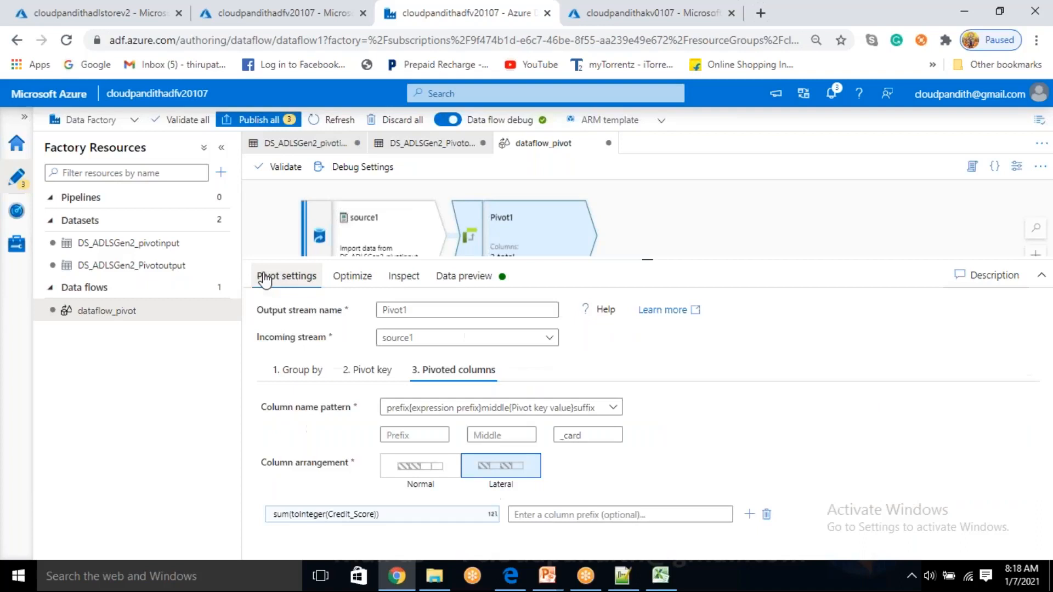
pyautogui.click(404, 433)
pyautogui.write('cloudpandith_')
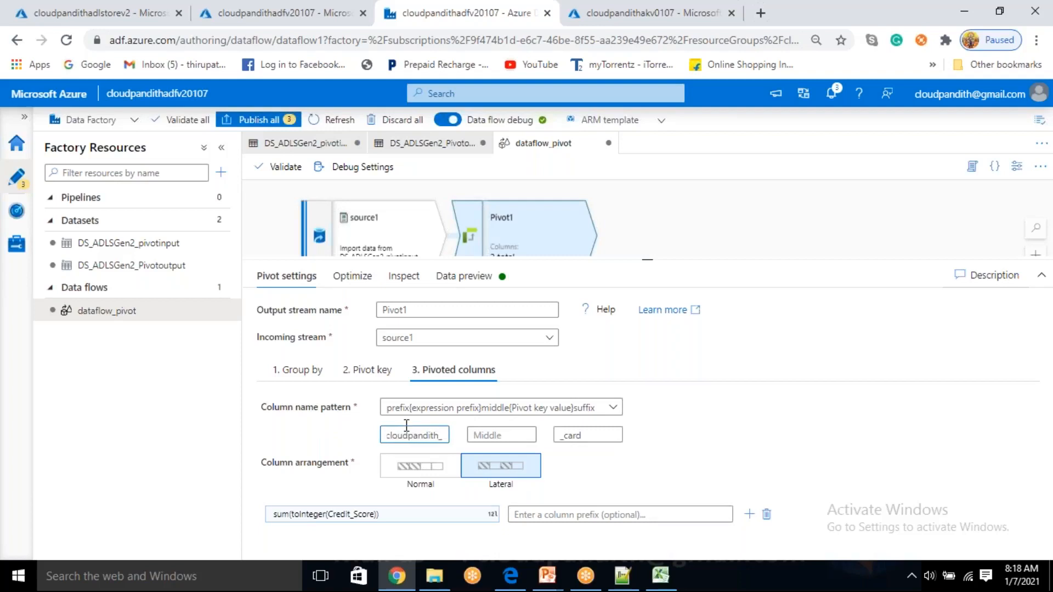
pyautogui.click(464, 276)
pyautogui.click(290, 333)
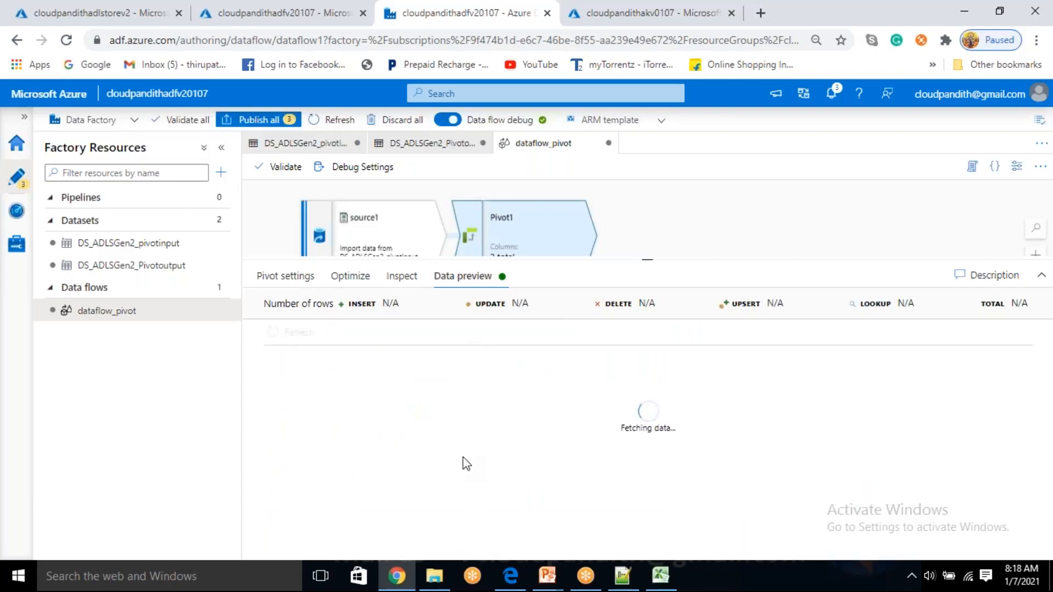
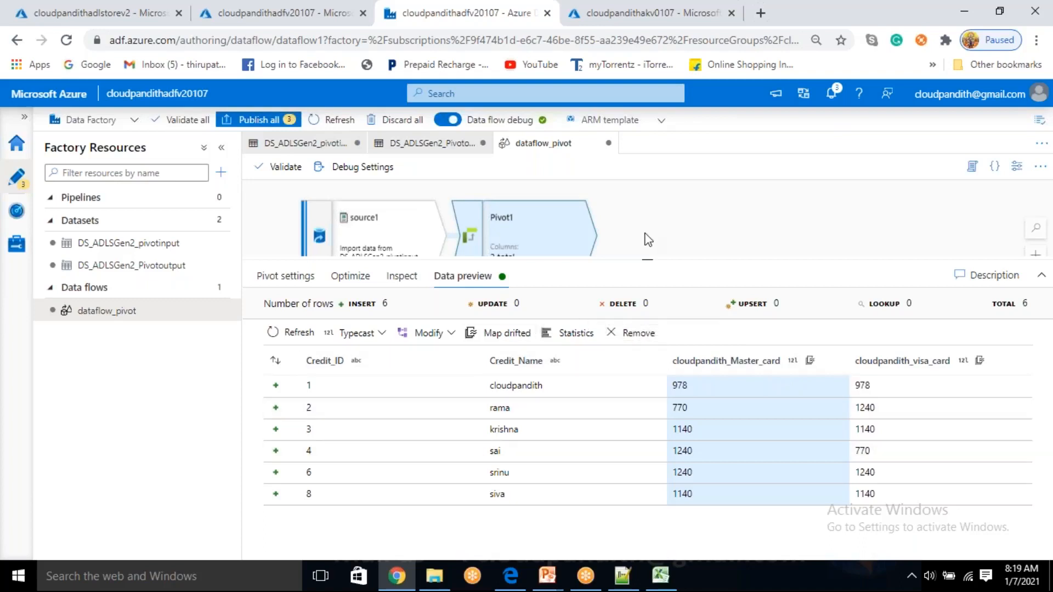
# - Add a sink after Pivot1 and dismiss its guidance tip
pyautogui.moveTo(648, 236); pyautogui.dragTo(632, 220)
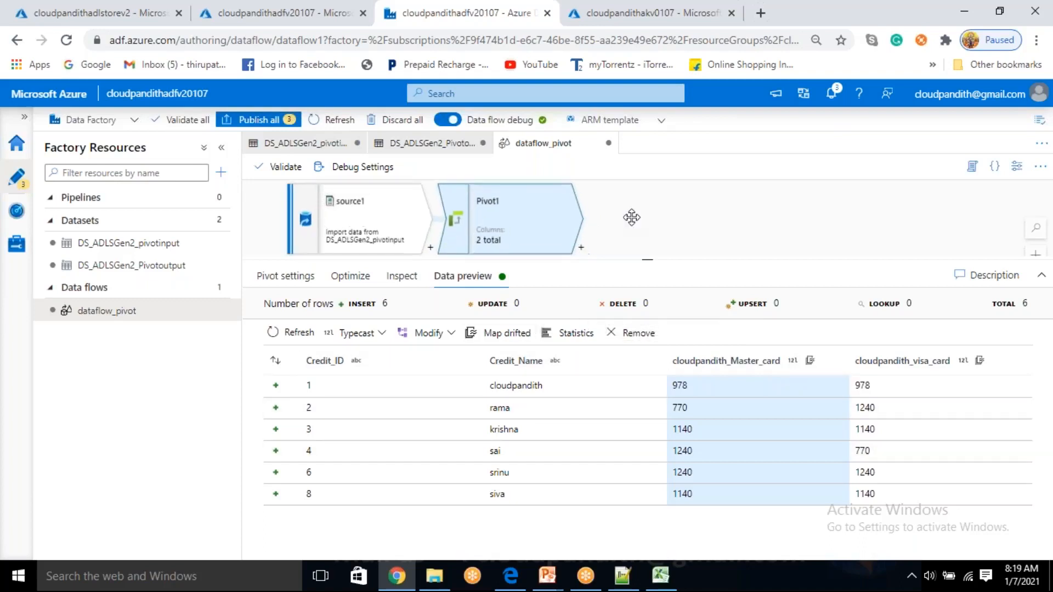
pyautogui.click(582, 248)
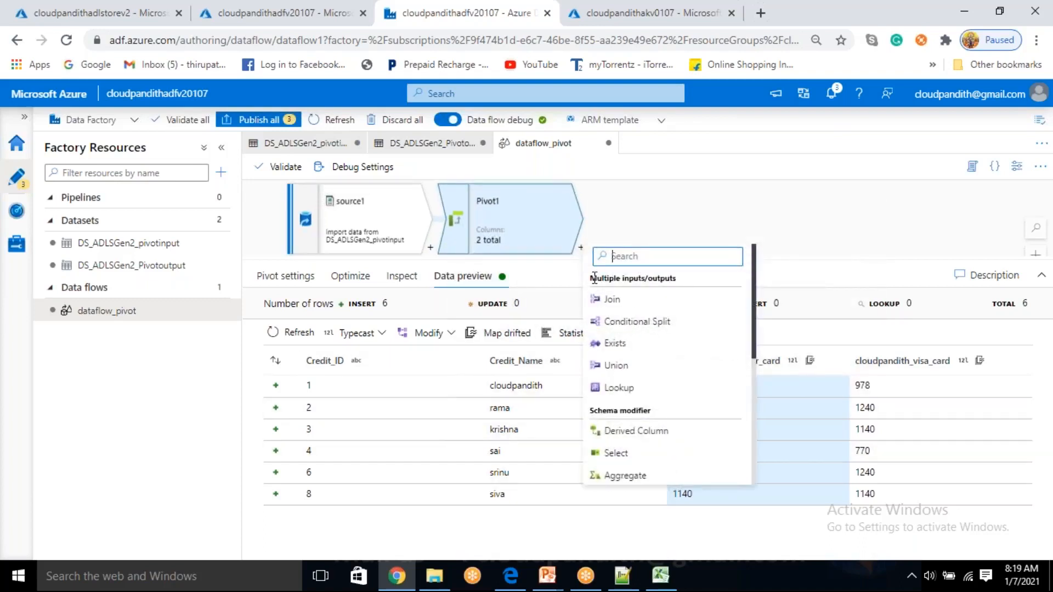
pyautogui.scroll(-6, 656, 447)
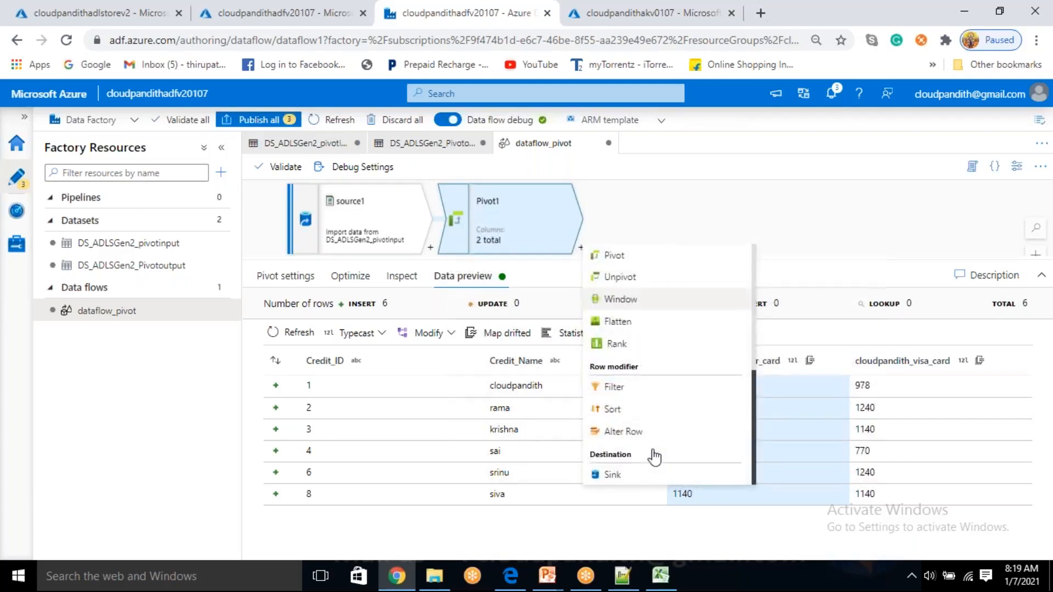
pyautogui.click(604, 478)
pyautogui.click(943, 197)
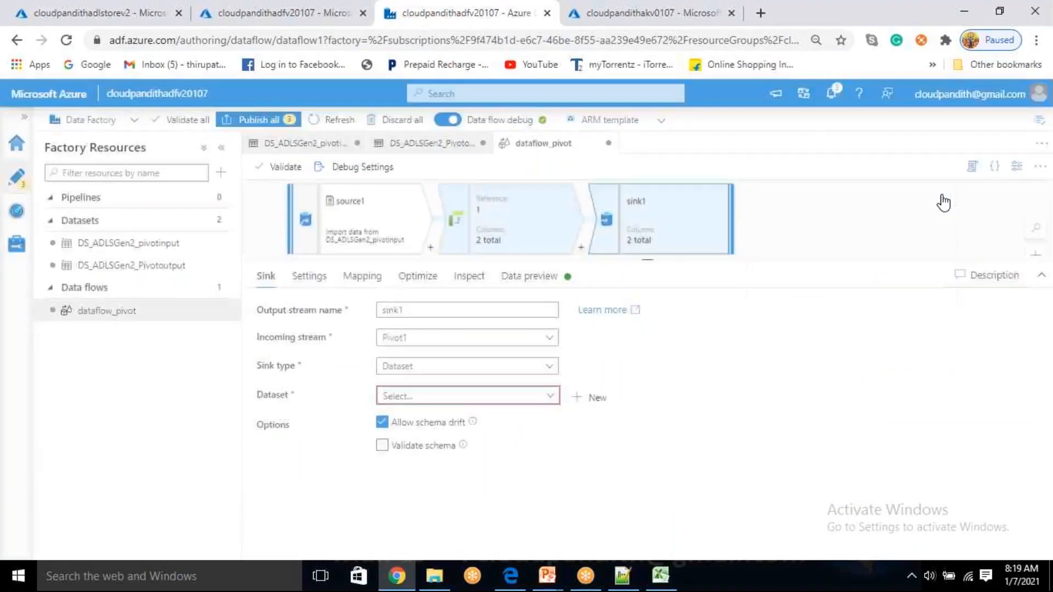
# - Inspect the sink's input and output schemas for the pivoted columns, and delete the sink
pyautogui.click(472, 280)
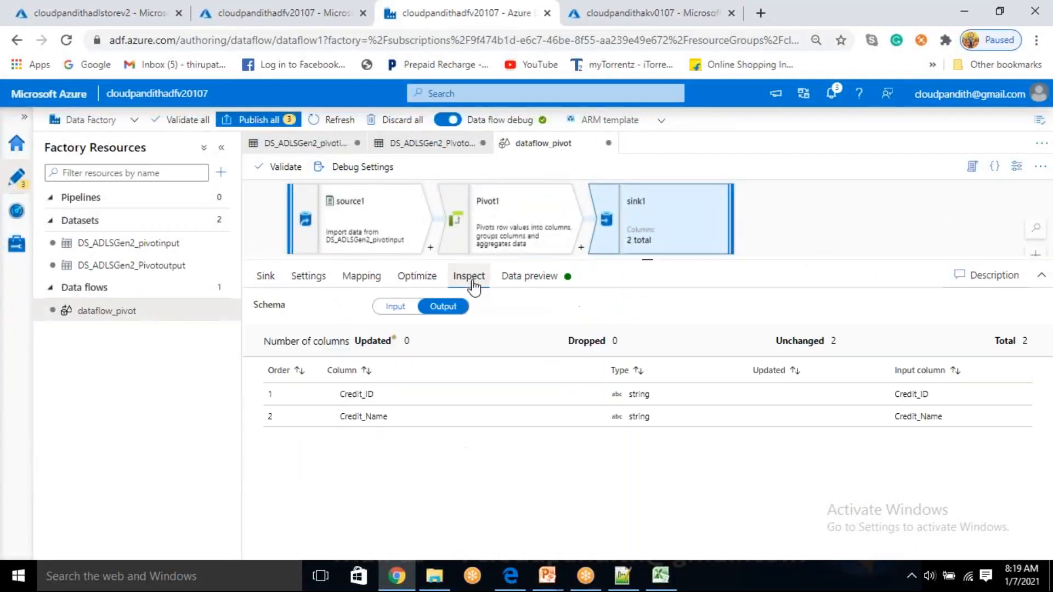
pyautogui.click(397, 310)
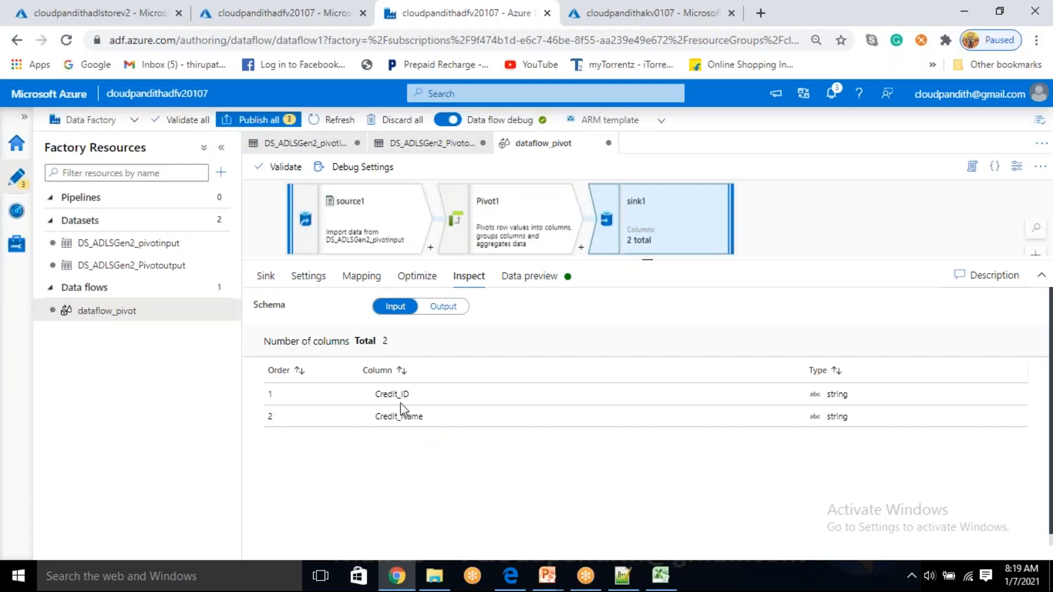
pyautogui.click(451, 308)
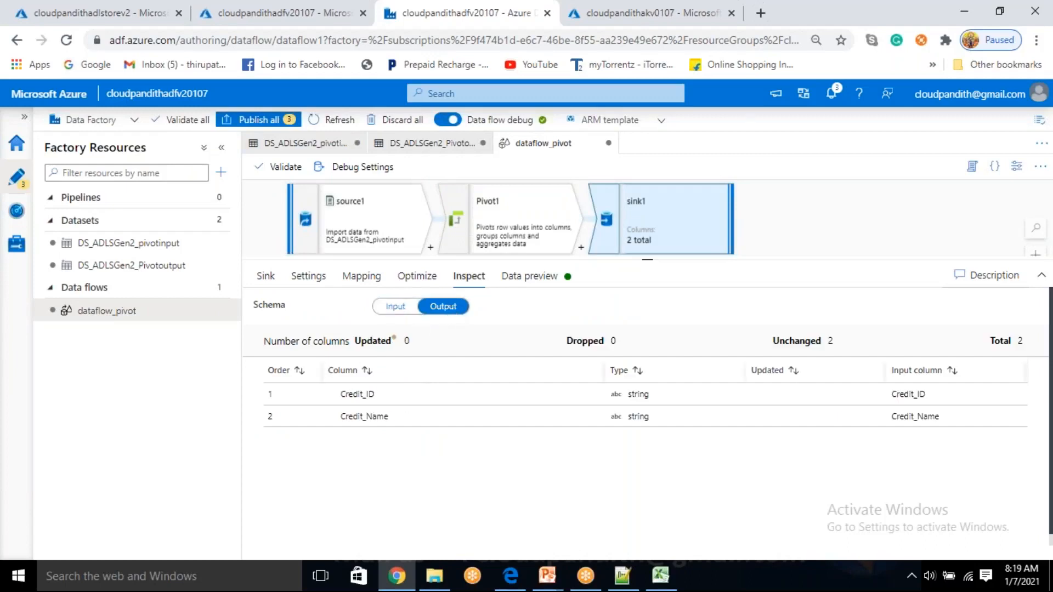
pyautogui.click(406, 314)
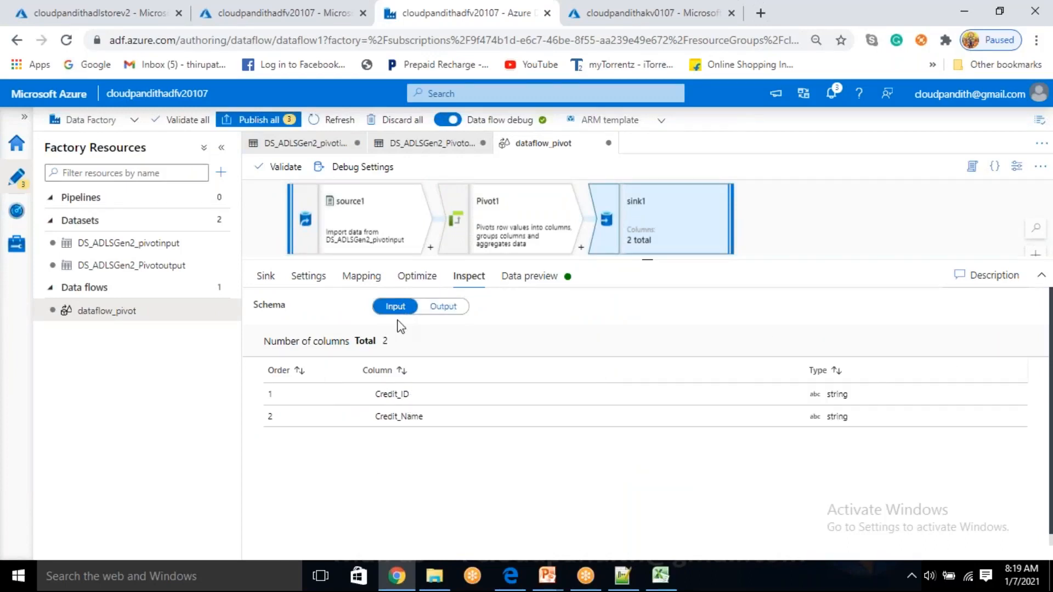
pyautogui.rightClick(635, 217)
pyautogui.click(654, 221)
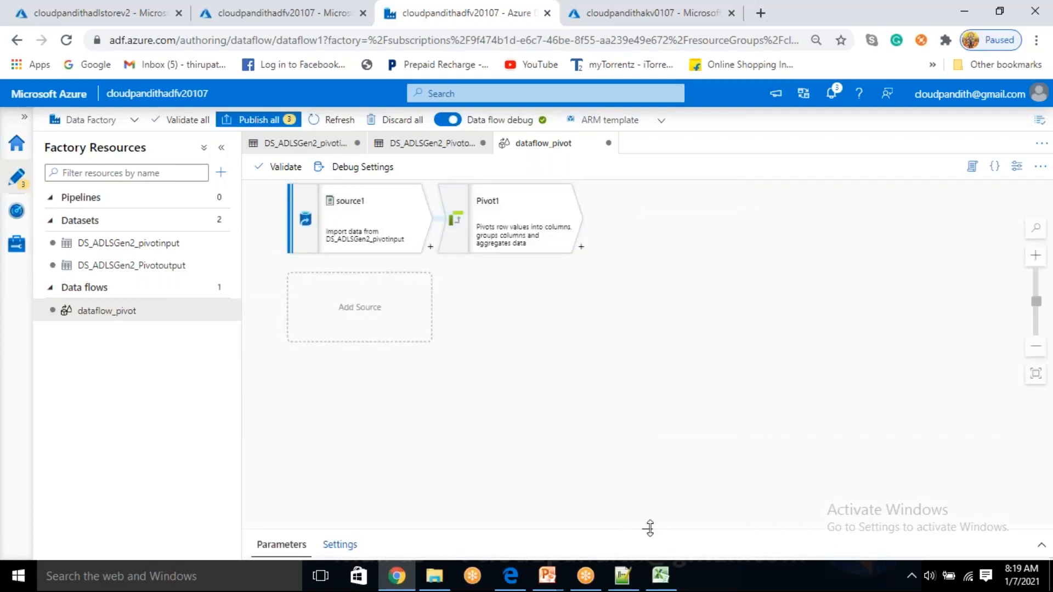
# - Map the drifted columns from Pivot1's data preview into an explicit derived-column mapping
pyautogui.moveTo(649, 529); pyautogui.dragTo(647, 351)
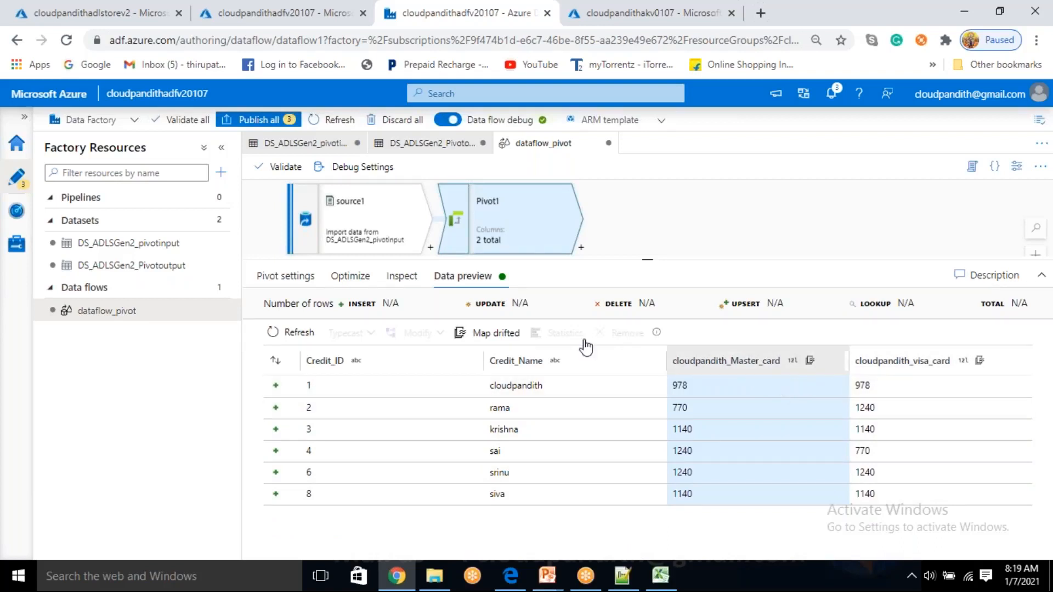
pyautogui.click(488, 341)
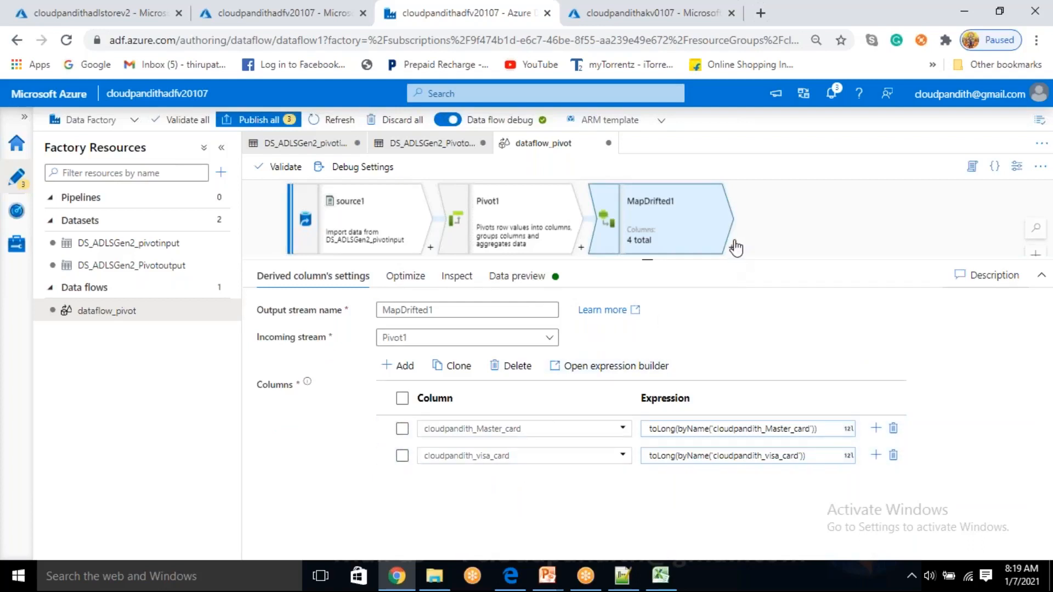
# - Add a trial sink after MapDrifted1, inspect its output schema, and delete the sink
pyautogui.click(735, 248)
pyautogui.scroll(-5, 788, 386)
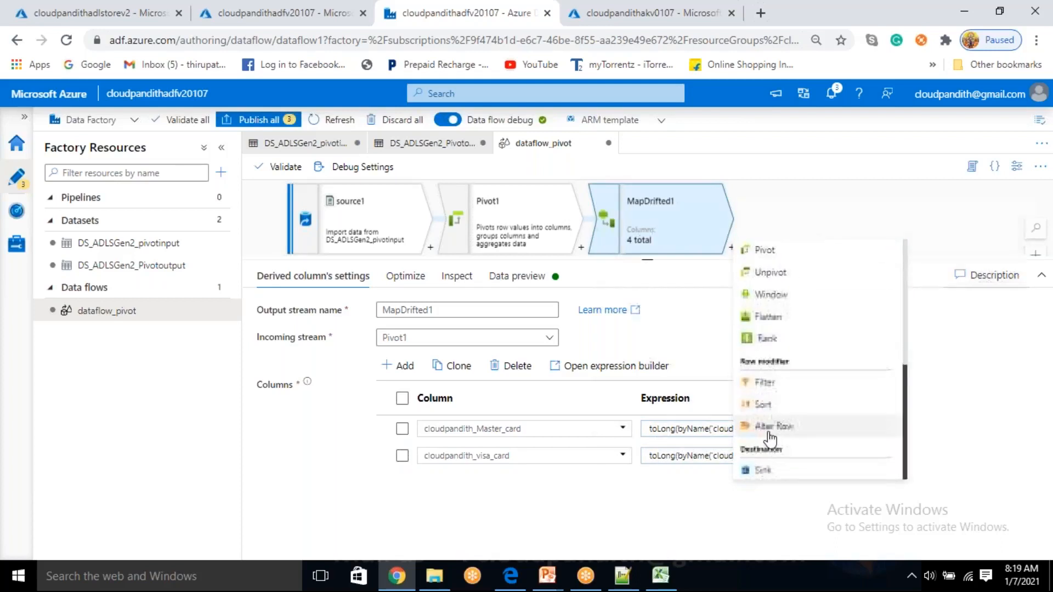
pyautogui.click(762, 471)
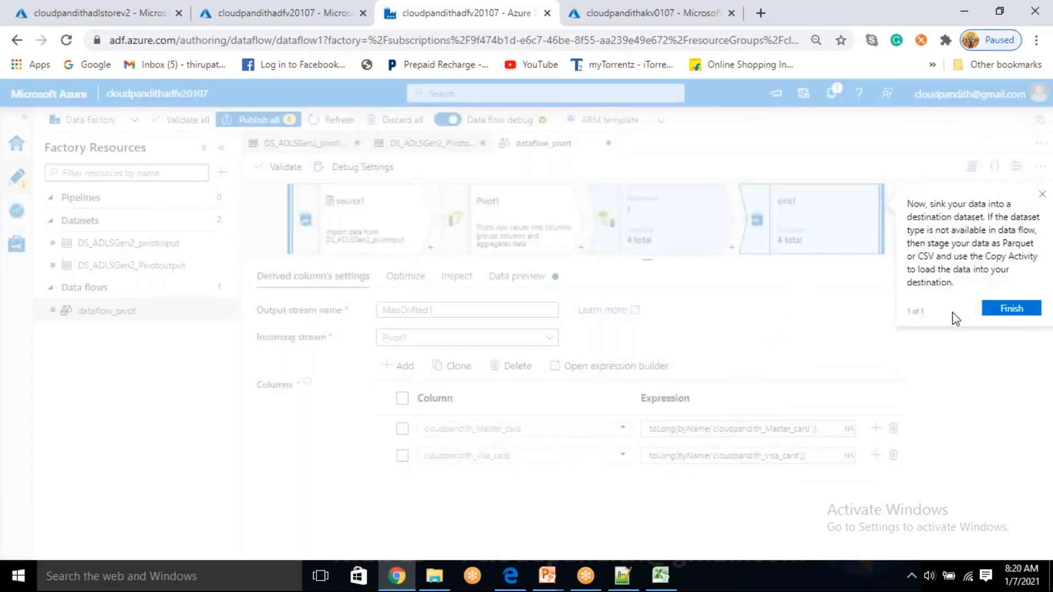
pyautogui.click(1009, 308)
pyautogui.click(469, 276)
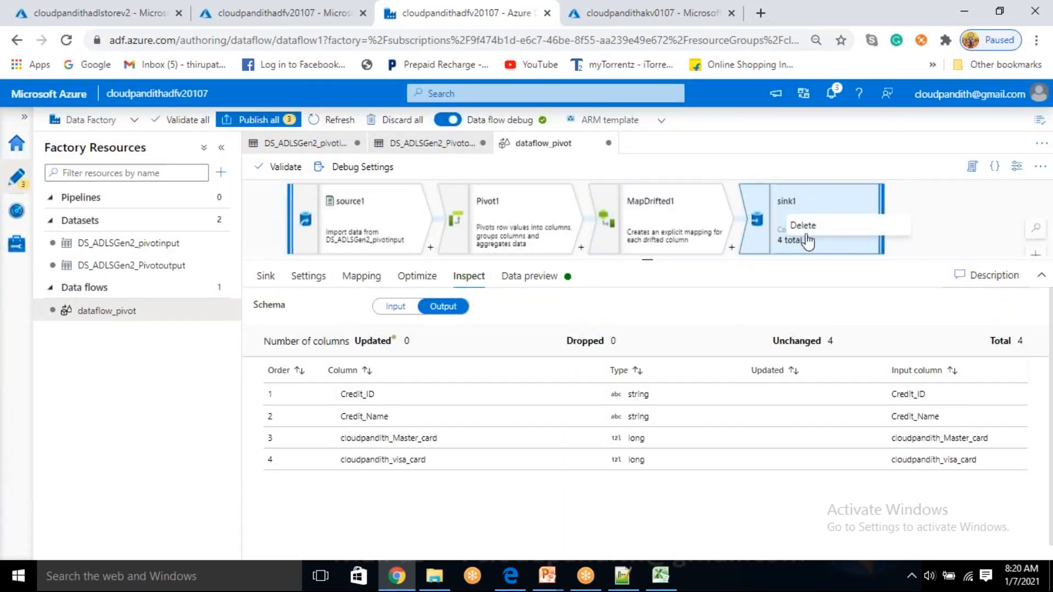
pyautogui.click(826, 225)
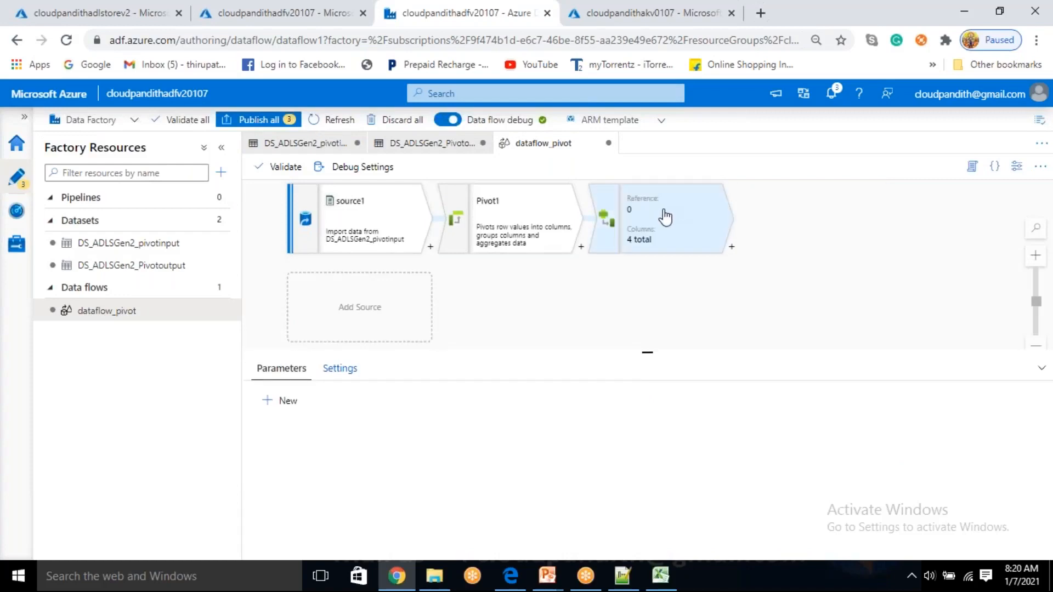
# - Refresh the data preview of MapDrifted1 to view its mapped columns
pyautogui.moveTo(647, 352); pyautogui.dragTo(647, 308)
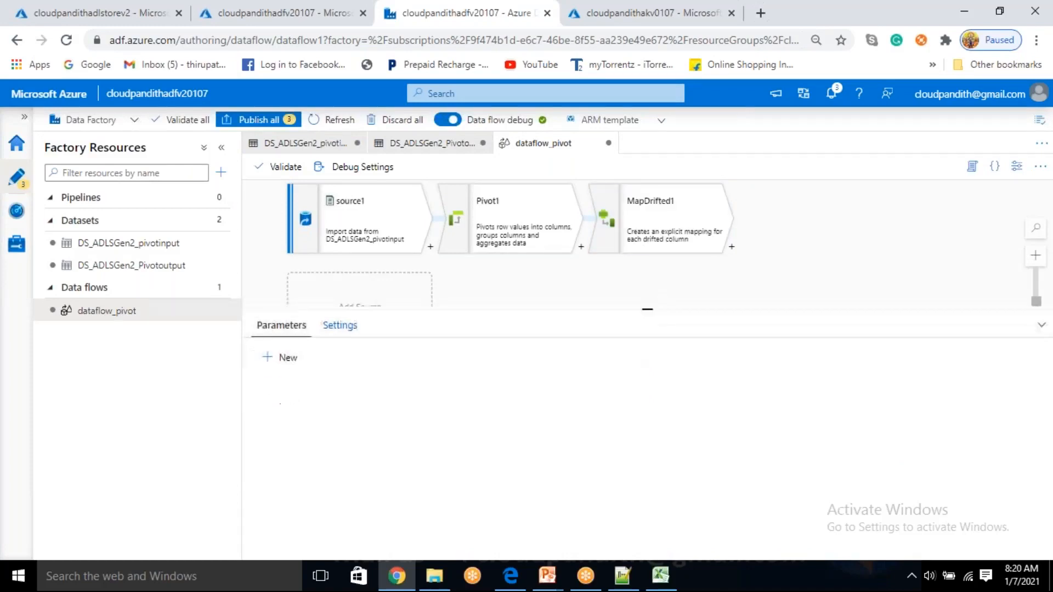
pyautogui.click(675, 220)
pyautogui.click(541, 277)
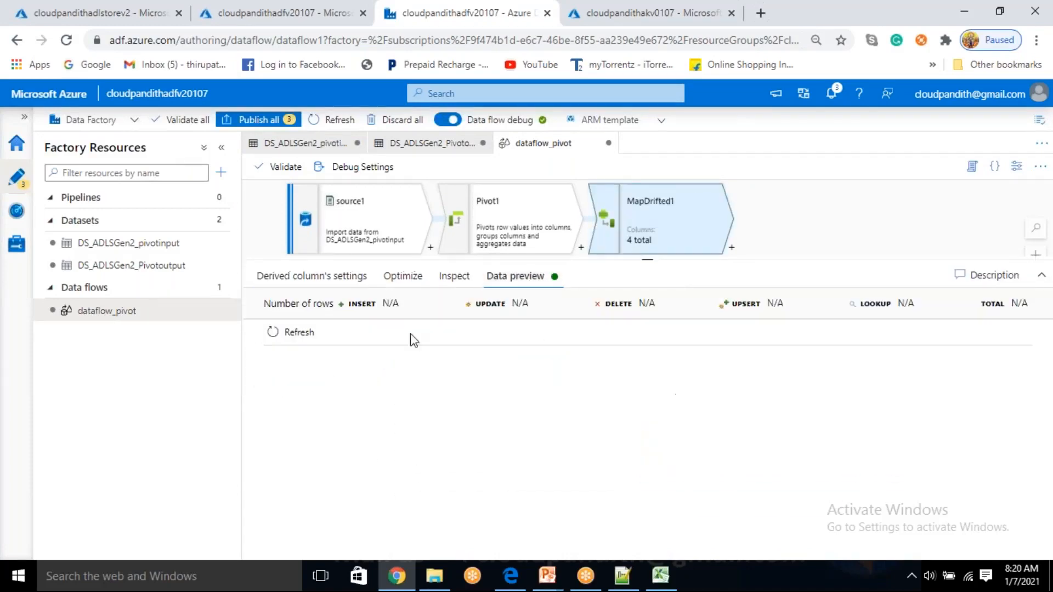
pyautogui.click(296, 333)
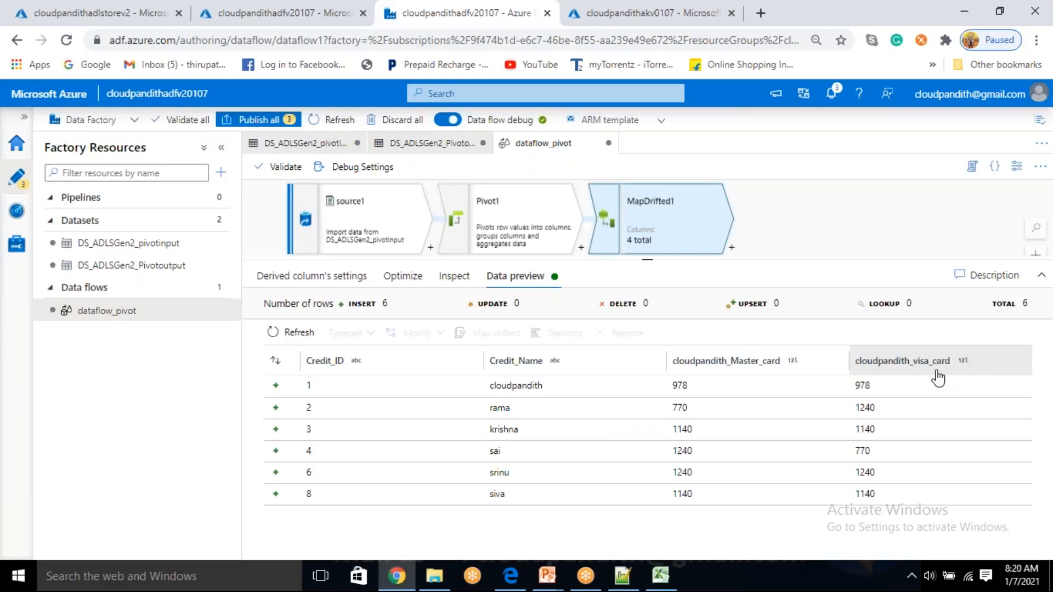
# - Compare the cloudpandith_Master_card and cloudpandith_visa_card scores row by row for Credit_ID 1 to 4 in MapDrifted1's data preview
pyautogui.click(732, 248)
pyautogui.click(828, 208)
pyautogui.click(834, 406)
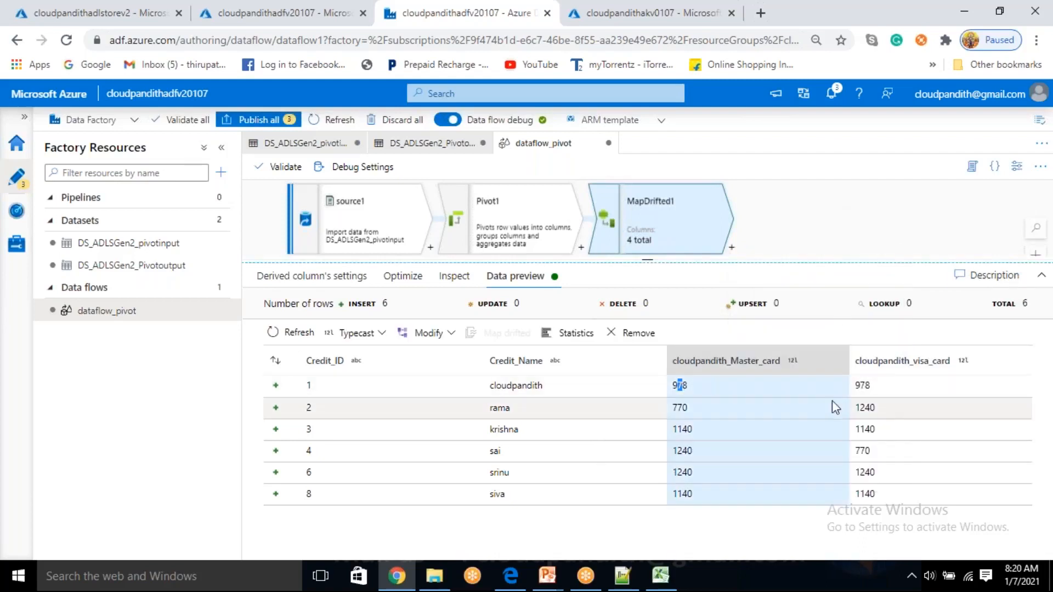
pyautogui.doubleClick(863, 385)
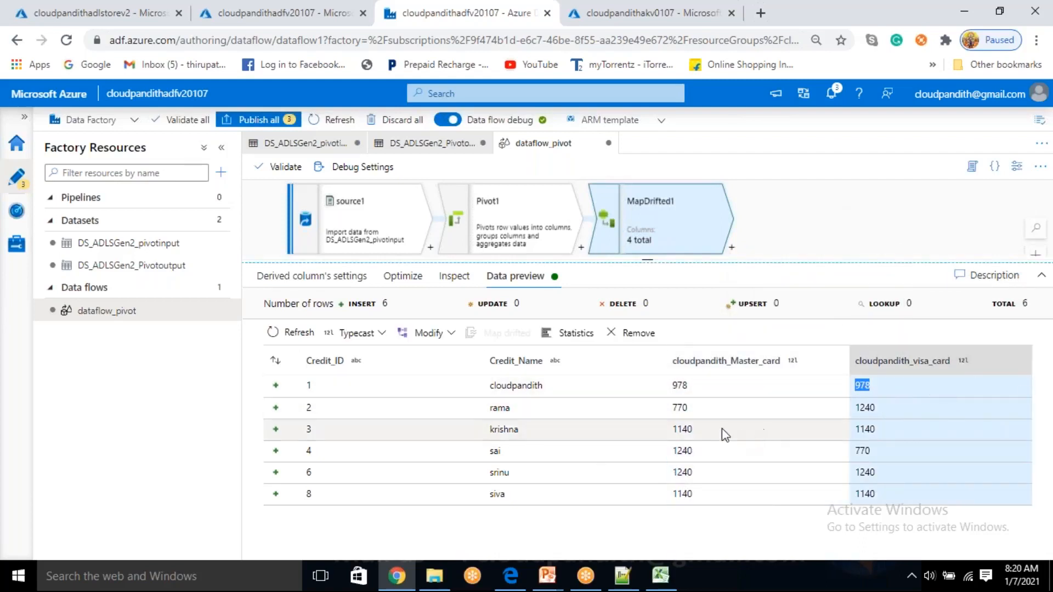
pyautogui.moveTo(663, 409); pyautogui.dragTo(677, 408)
pyautogui.click(876, 410)
pyautogui.doubleClick(876, 410)
pyautogui.moveTo(677, 430); pyautogui.dragTo(693, 430)
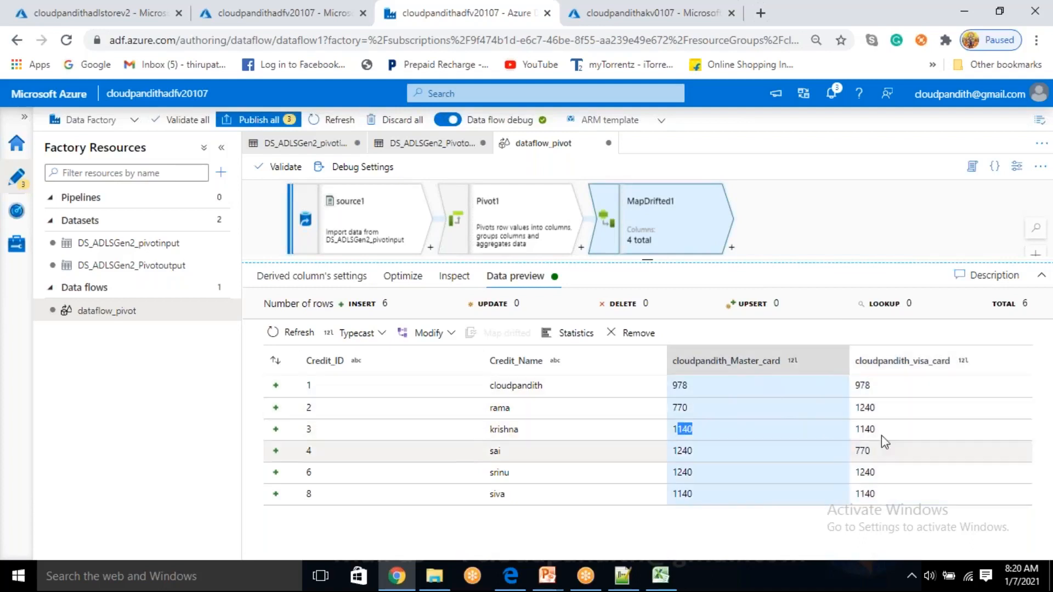
pyautogui.moveTo(860, 429); pyautogui.dragTo(871, 429)
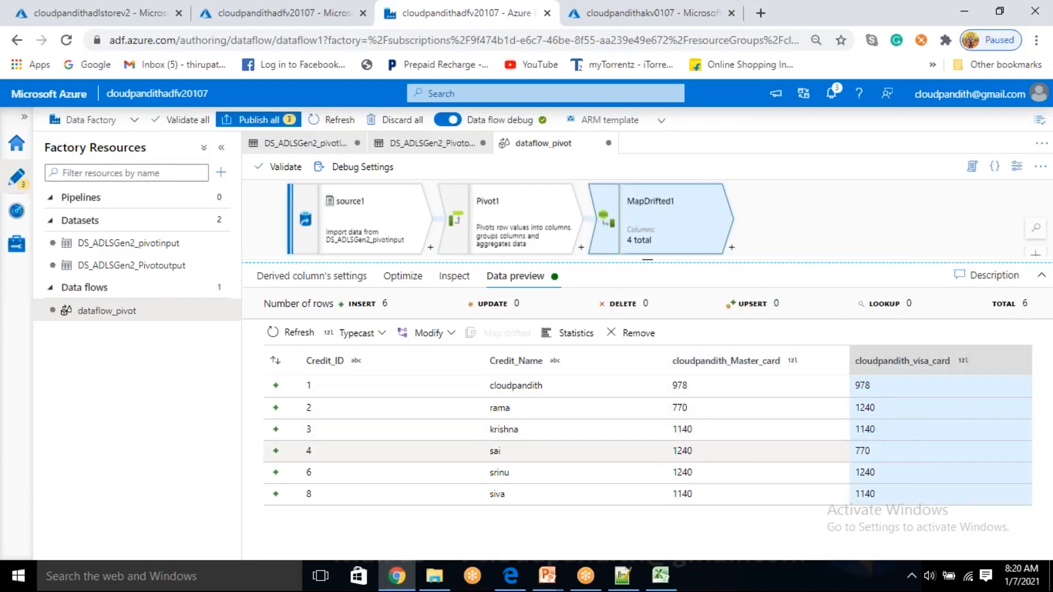
pyautogui.doubleClick(682, 451)
pyautogui.doubleClick(862, 451)
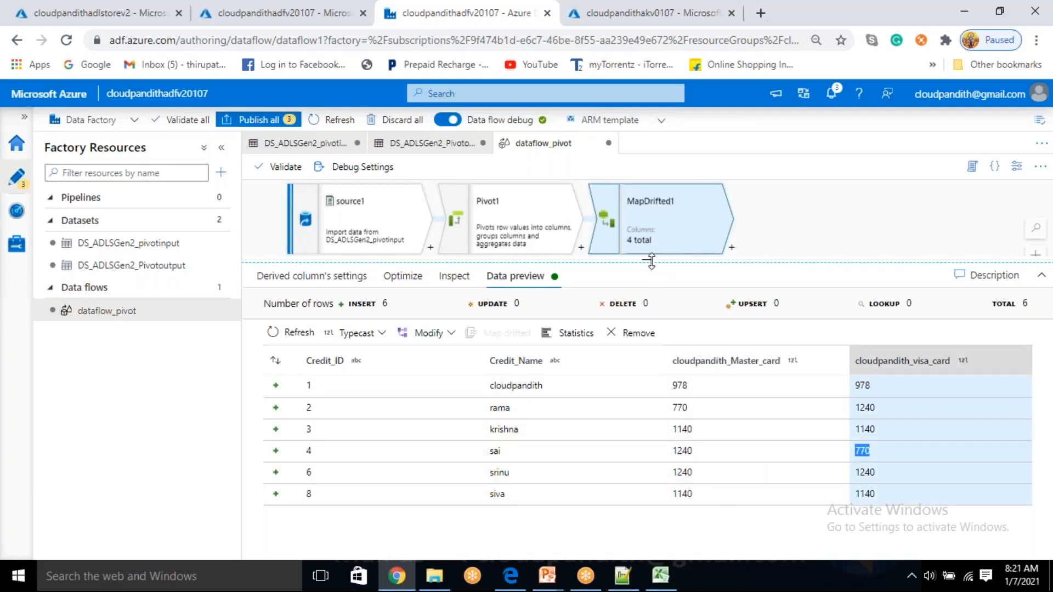
# - Add a Derived Column transformation after MapDrifted1 and name its new column status
pyautogui.moveTo(649, 261); pyautogui.dragTo(650, 300)
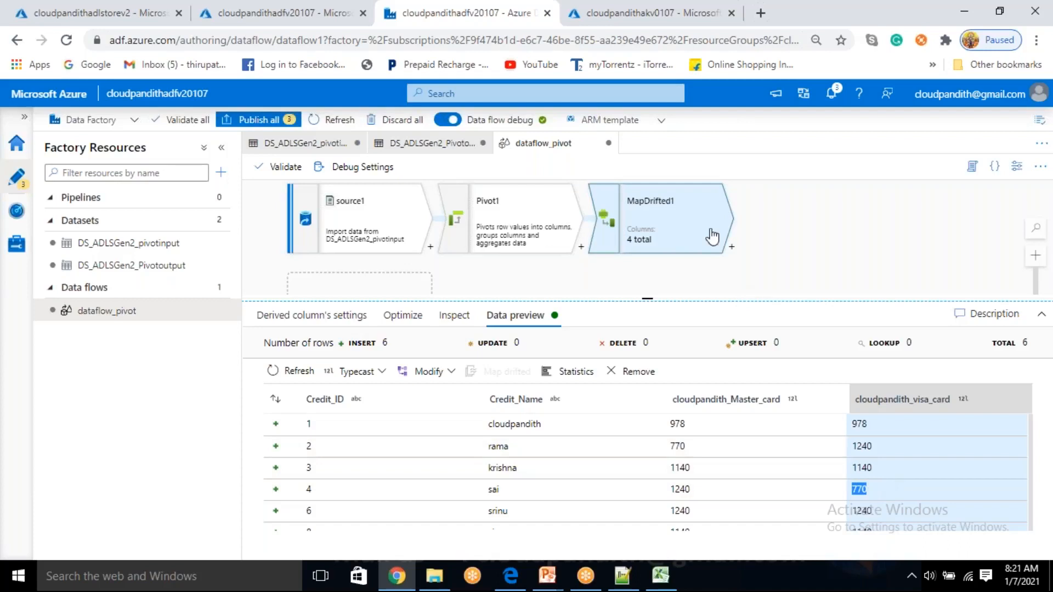
pyautogui.click(732, 248)
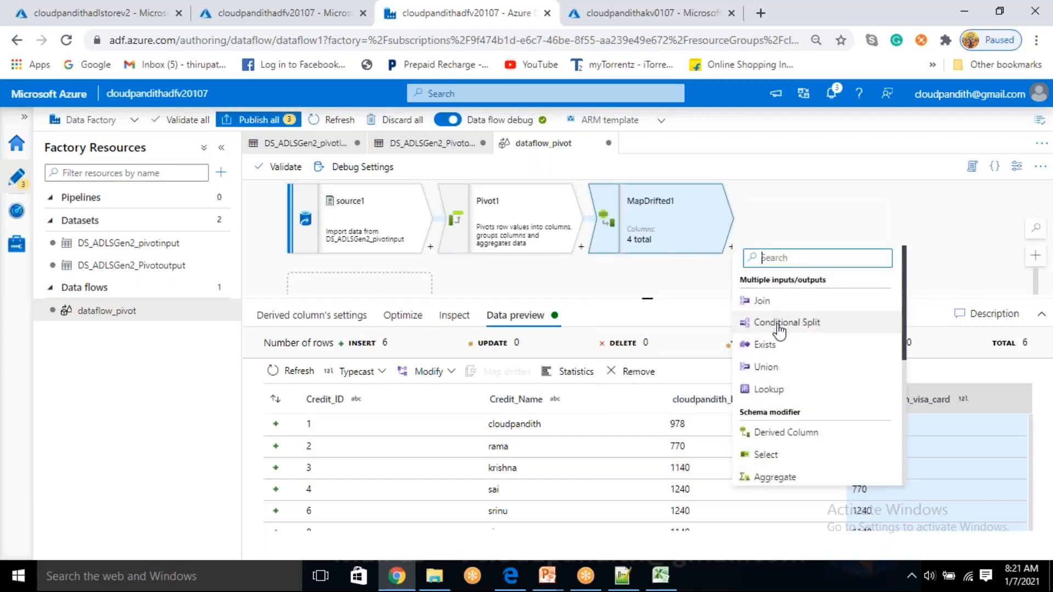
pyautogui.scroll(-2, 781, 340)
pyautogui.scroll(-1, 798, 439)
pyautogui.scroll(-3, 794, 475)
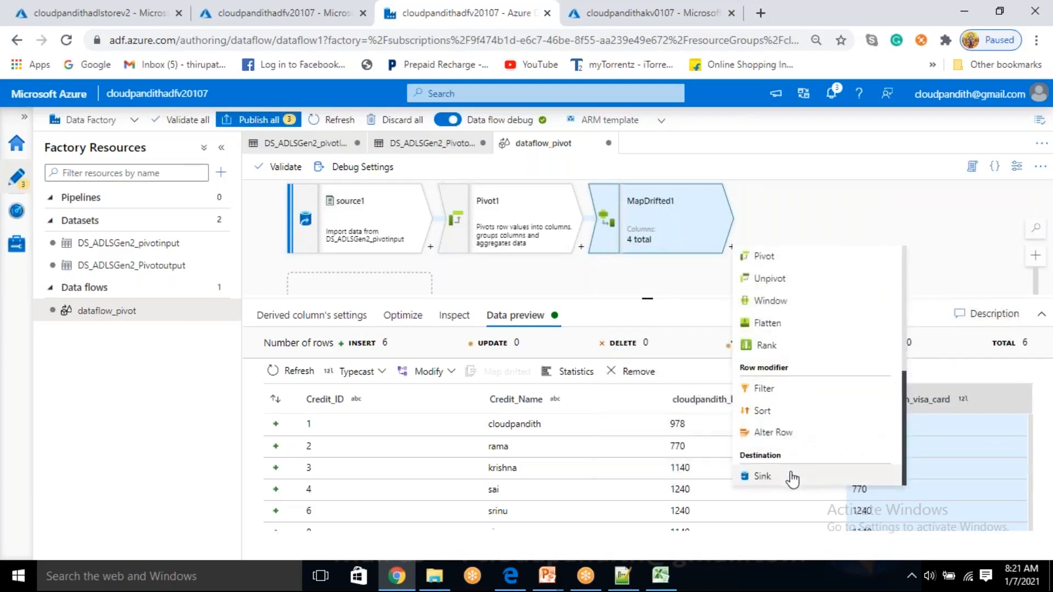
pyautogui.scroll(3, 792, 479)
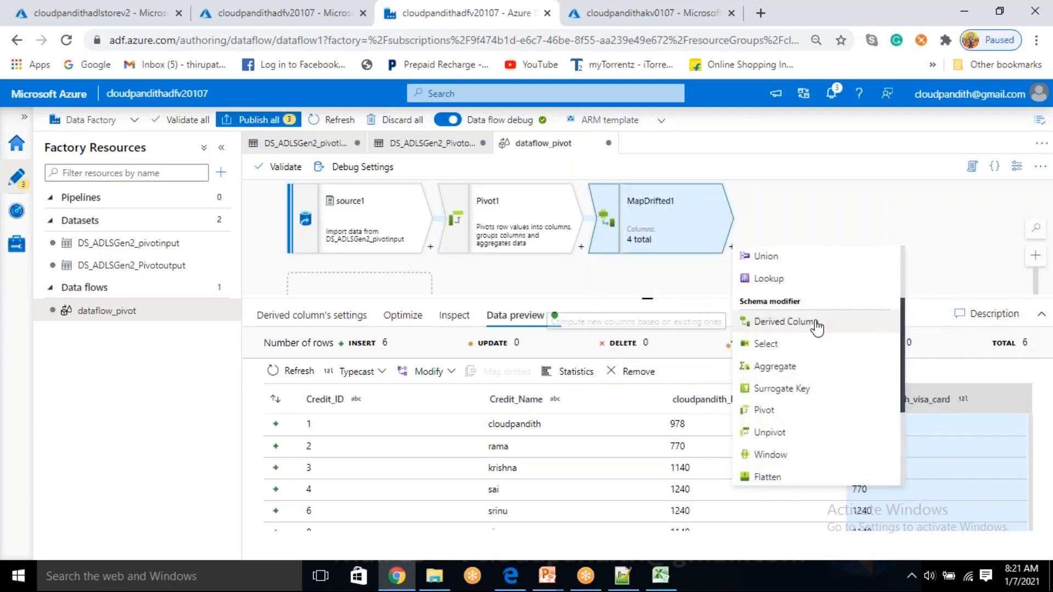
pyautogui.click(785, 322)
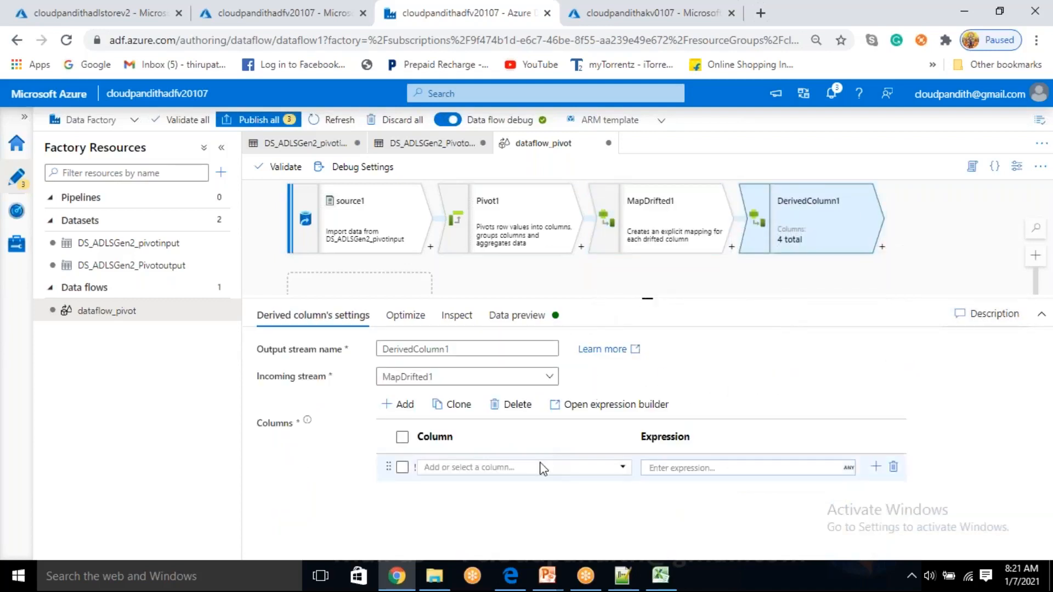
pyautogui.click(622, 468)
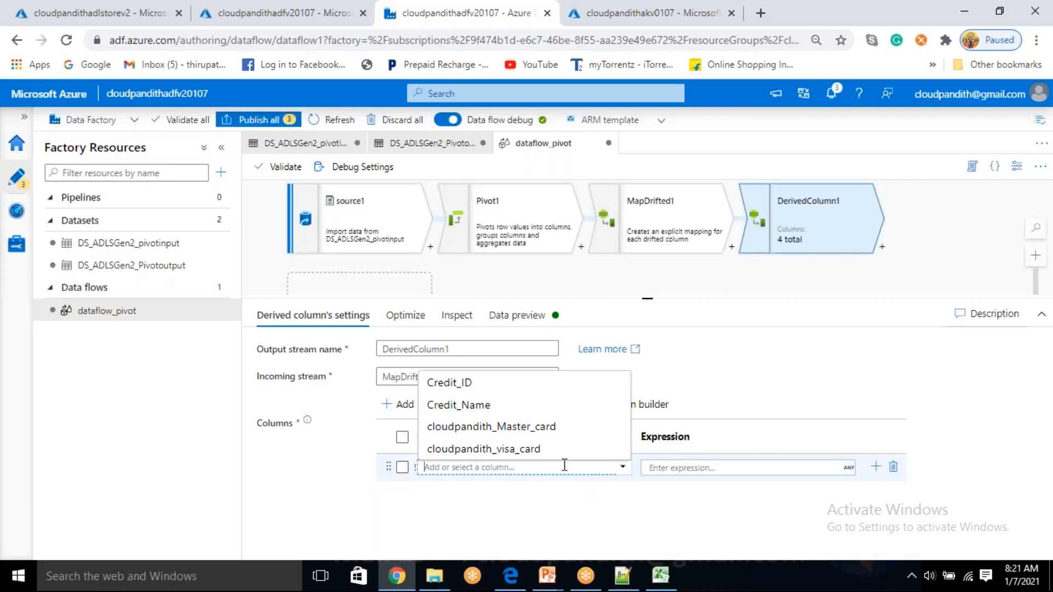
pyautogui.write('status')
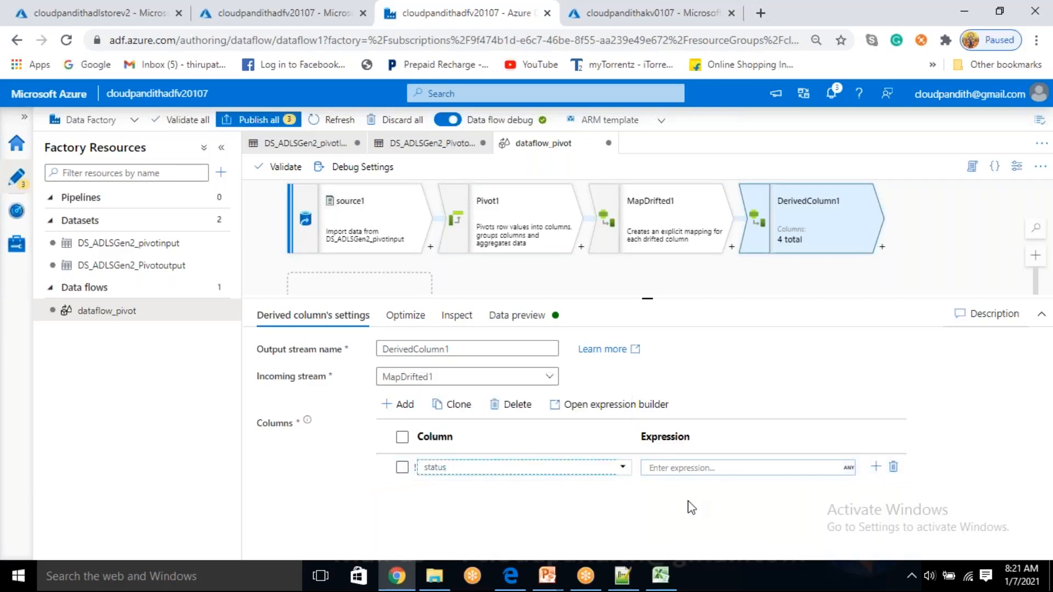
pyautogui.click(681, 465)
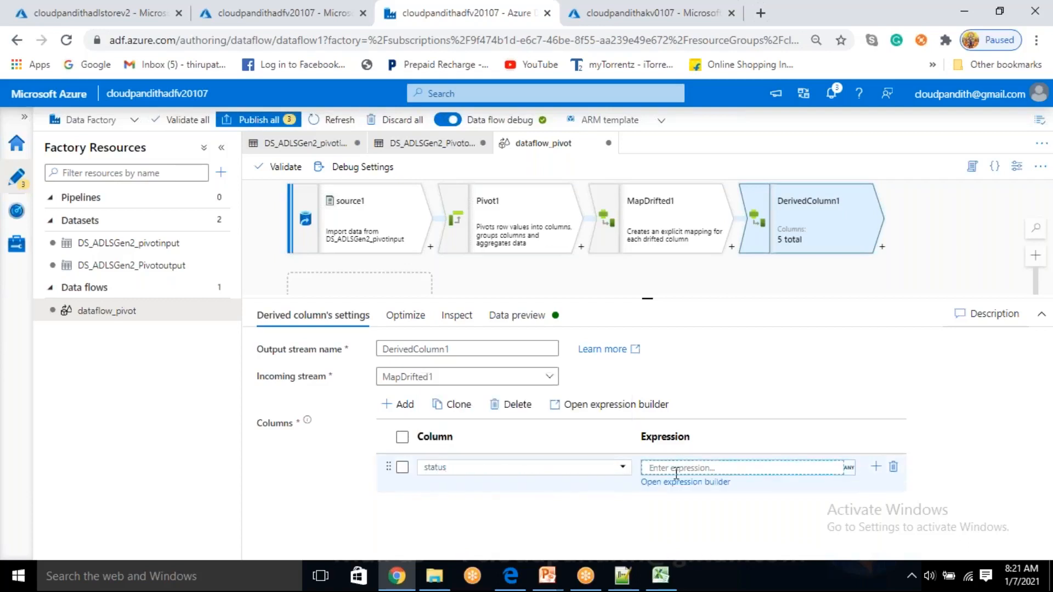
# - Start the status expression as a case function with the condition cloudpandith_Master_card==cloudpandith_visa_card
pyautogui.click(677, 483)
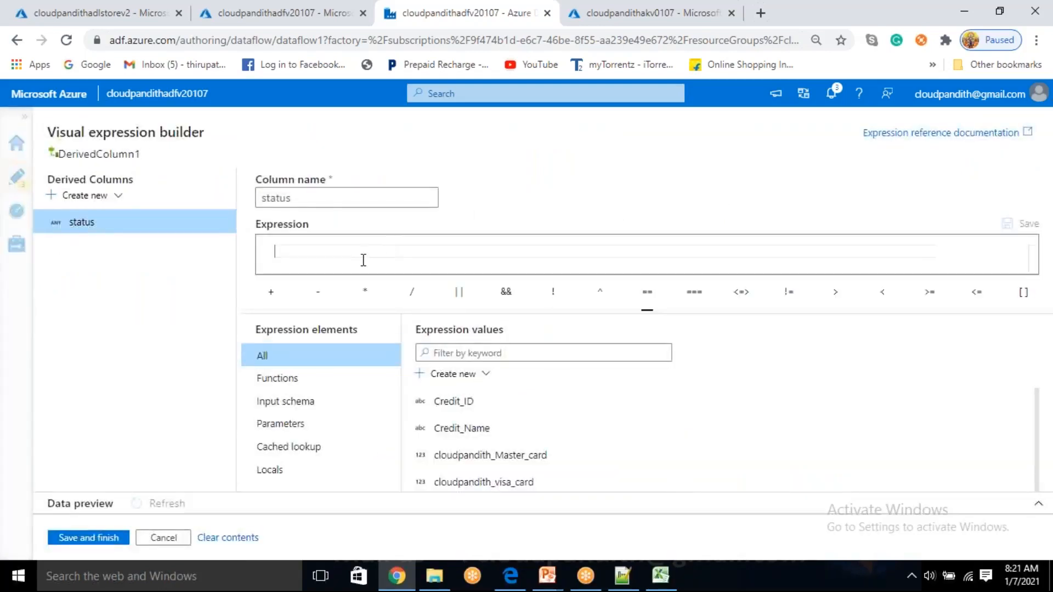
pyautogui.write('case')
pyautogui.press('Return')
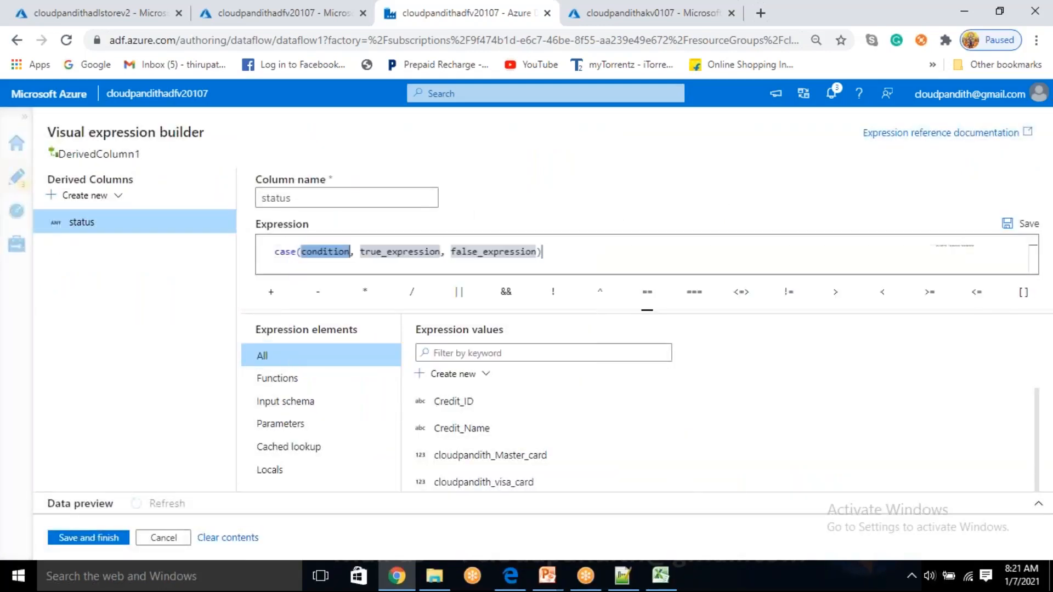
pyautogui.press('BackSpace')
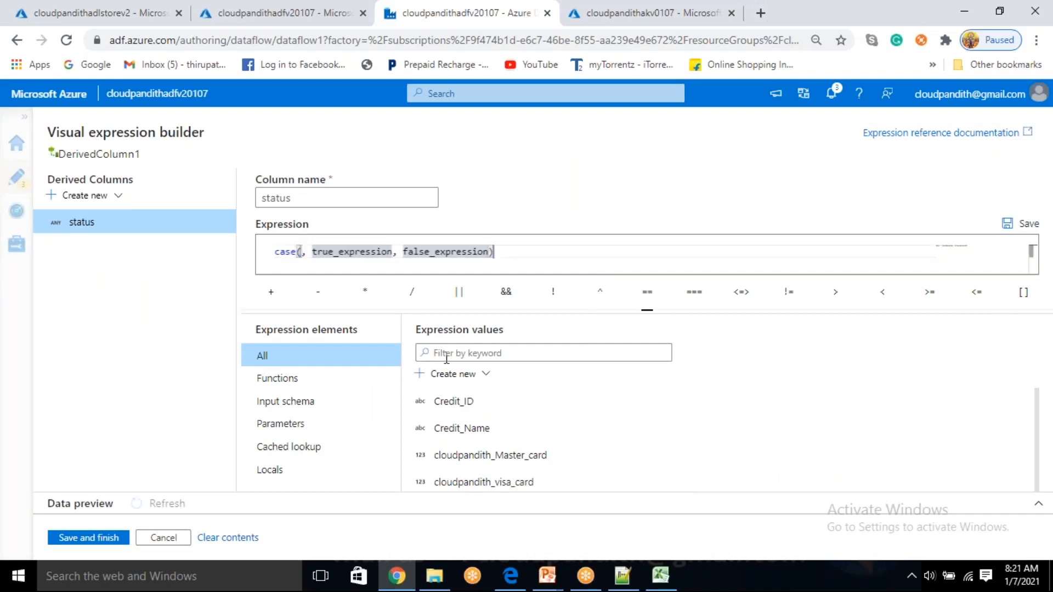
pyautogui.click(475, 468)
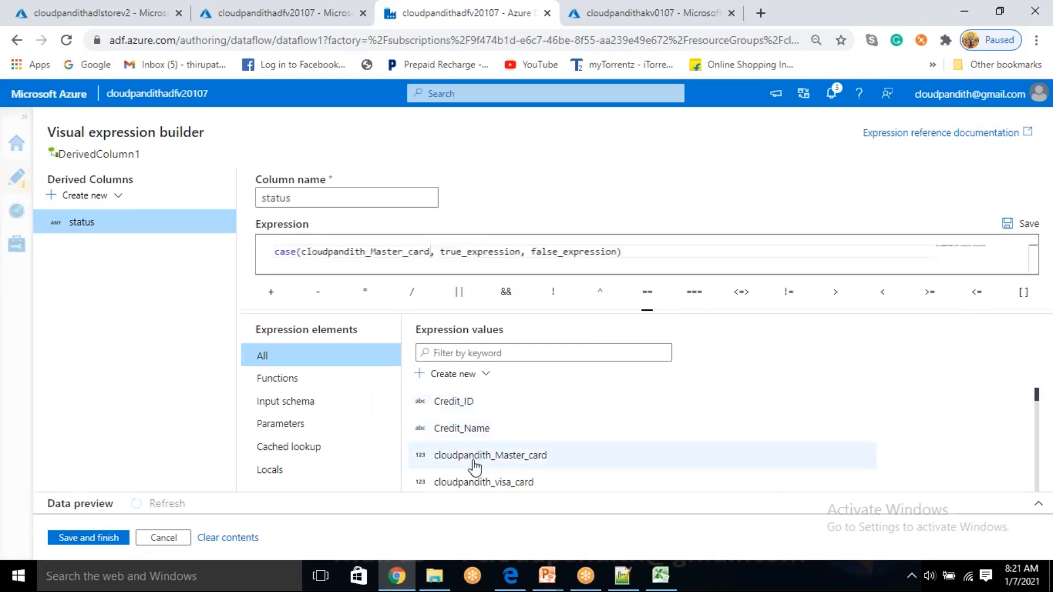
pyautogui.write('==')
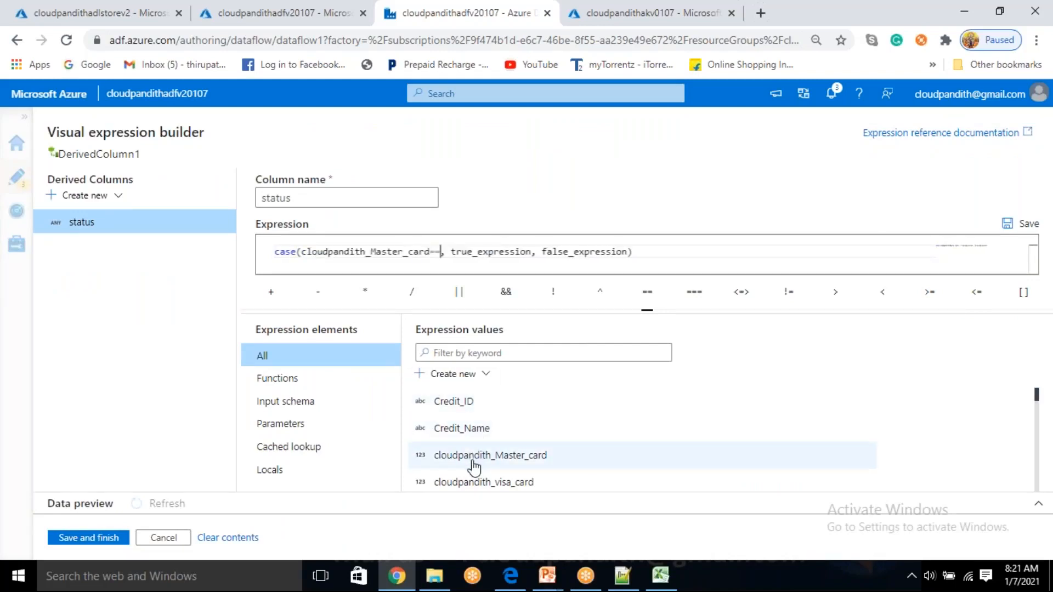
pyautogui.click(480, 482)
# - Make the case function return 'eligible' when true and 'not eligible' when false, and save the status expression
pyautogui.doubleClick(574, 250)
pyautogui.write("'eligible")
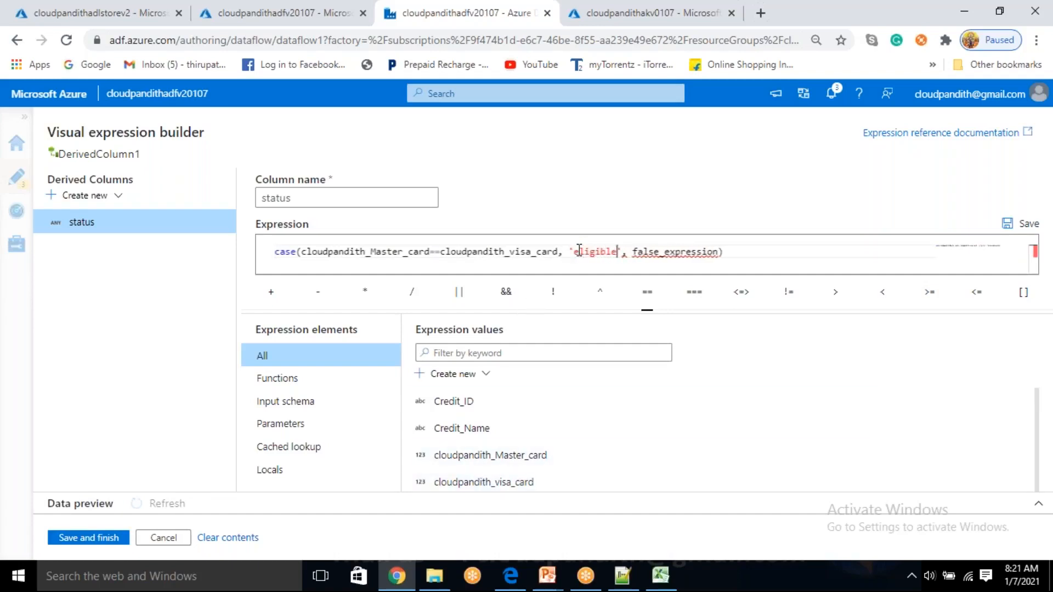
pyautogui.press('Right')
pyautogui.hotkey('shift', 'End')
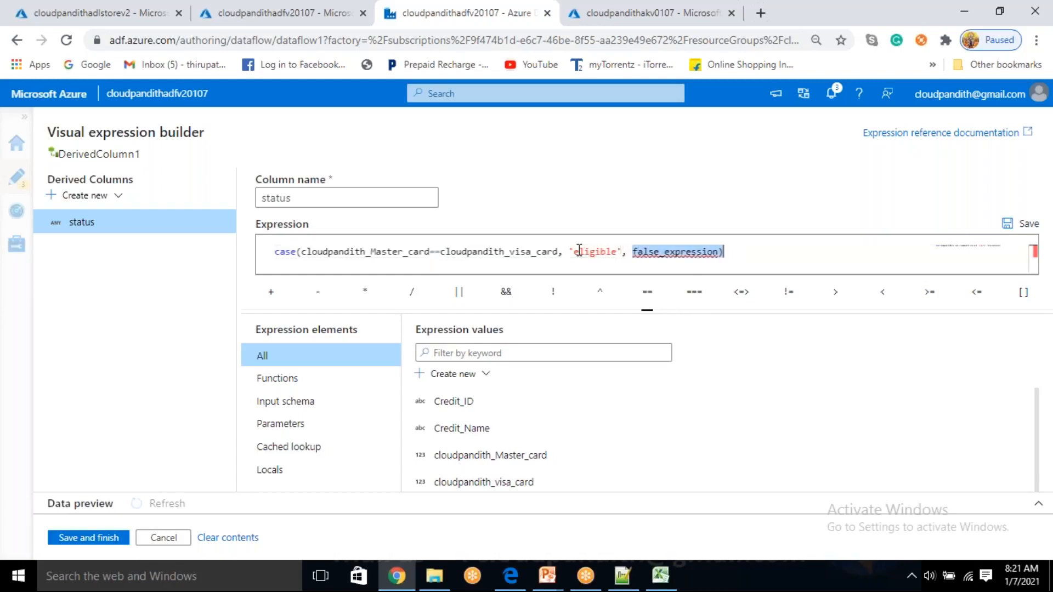
pyautogui.press('BackSpace')
pyautogui.write("'not eligible")
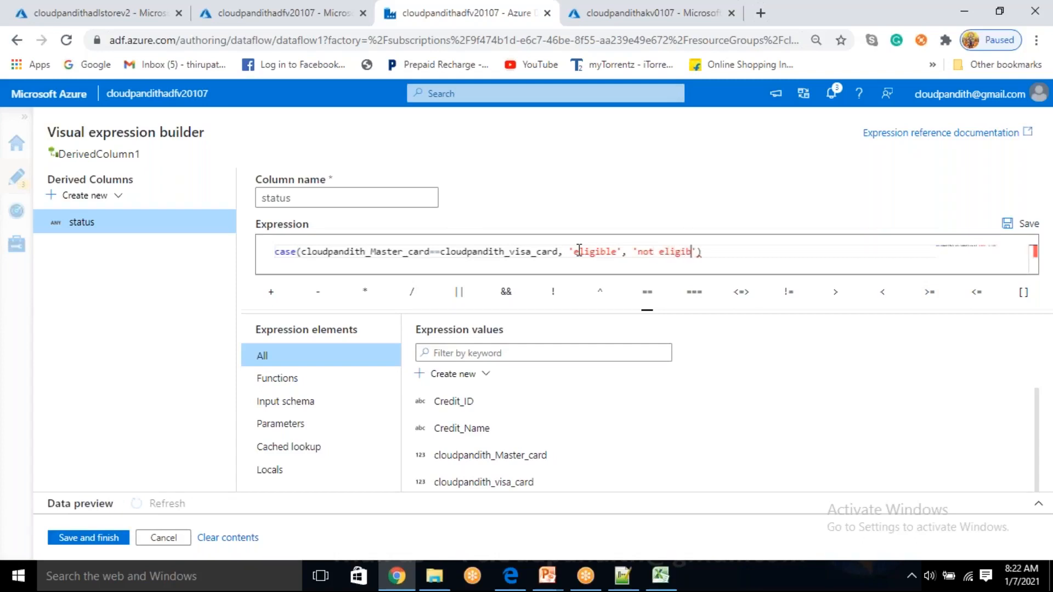
pyautogui.click(91, 540)
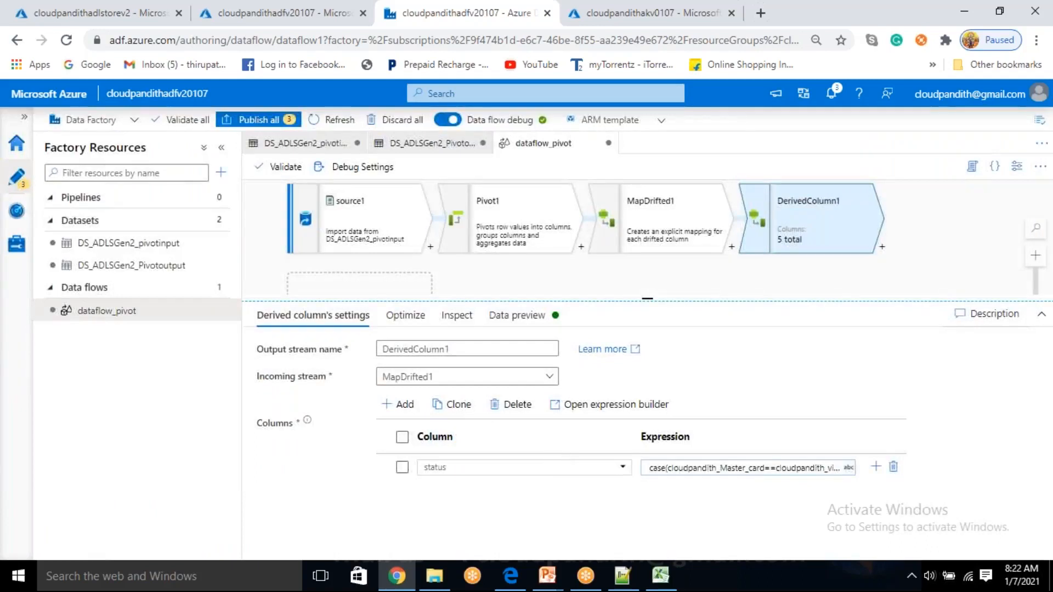
# - Refresh the data preview of DerivedColumn1 and check the status values against the two card scores
pyautogui.click(528, 317)
pyautogui.click(287, 373)
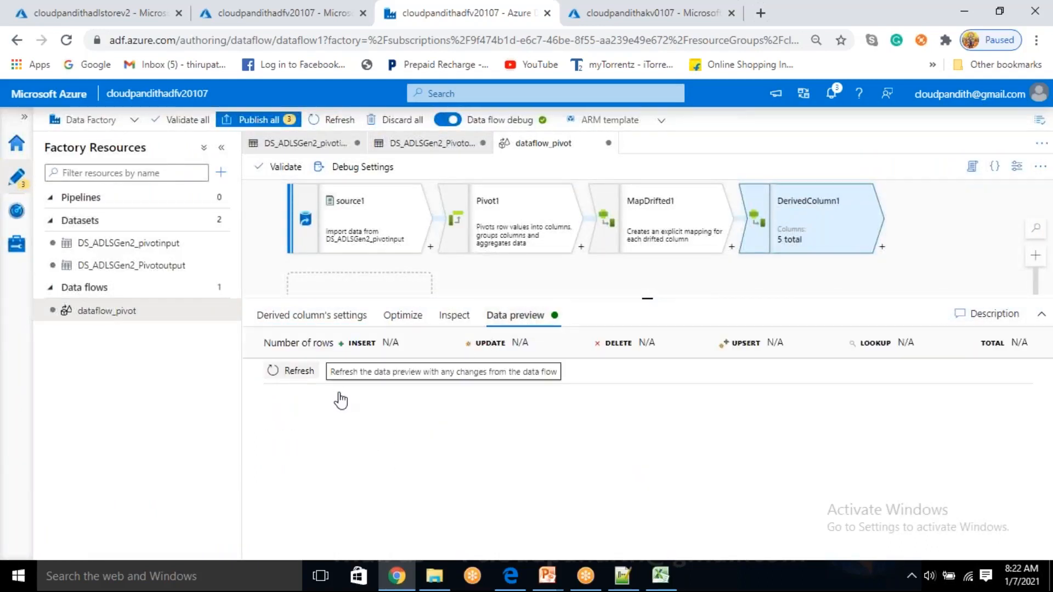
pyautogui.moveTo(647, 298); pyautogui.dragTo(645, 284)
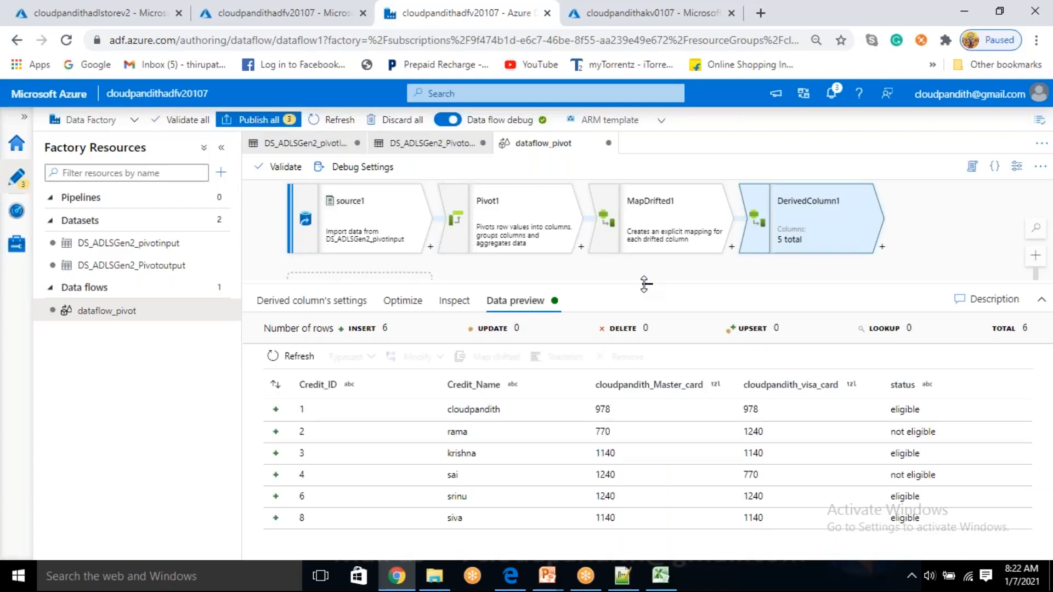
pyautogui.moveTo(890, 409); pyautogui.dragTo(959, 435)
pyautogui.moveTo(896, 497); pyautogui.dragTo(939, 476)
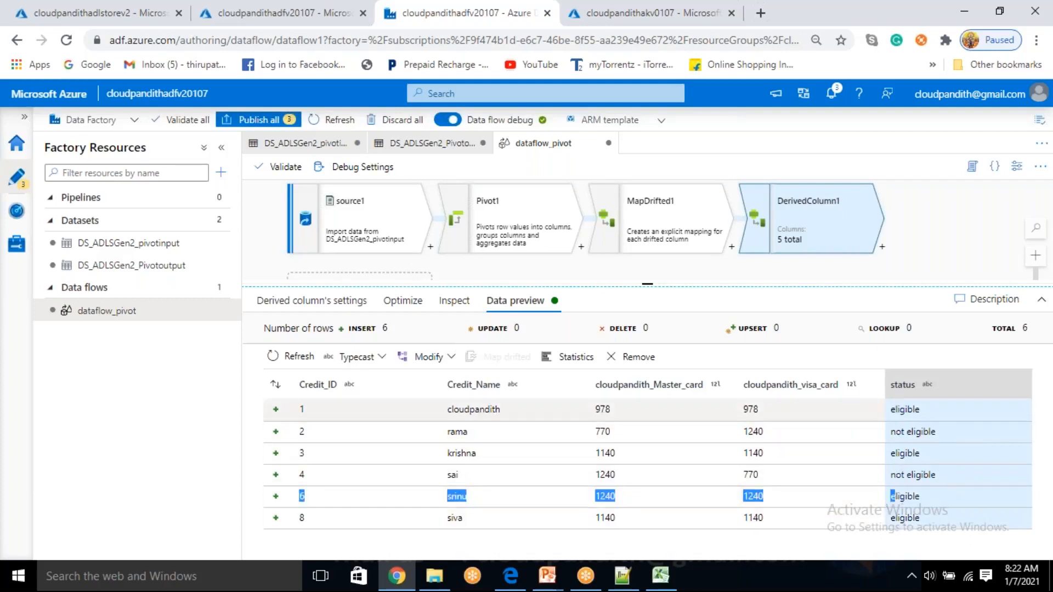
pyautogui.moveTo(917, 240); pyautogui.dragTo(846, 235)
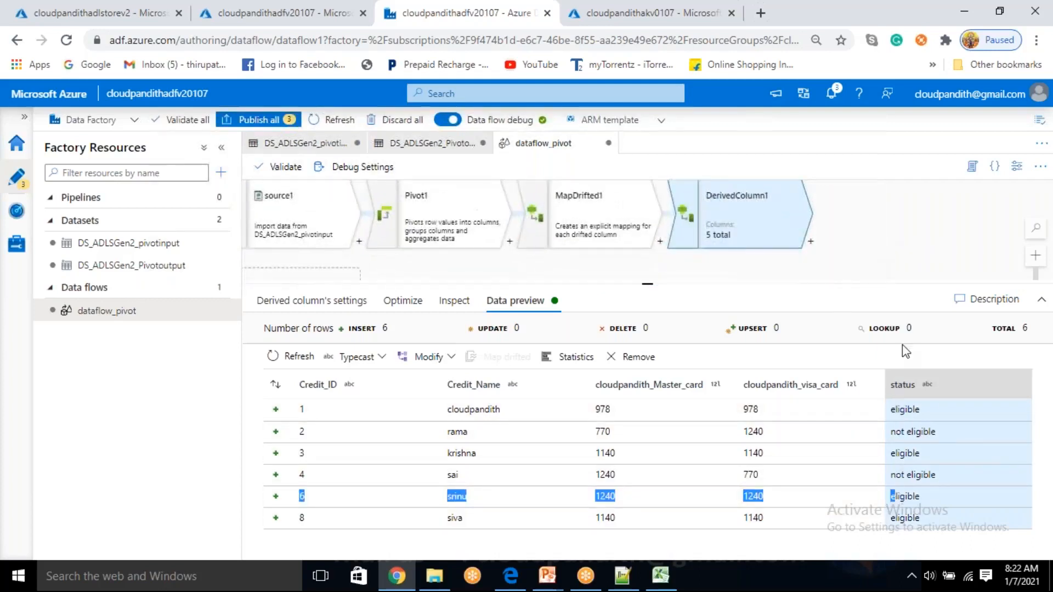
pyautogui.click(842, 257)
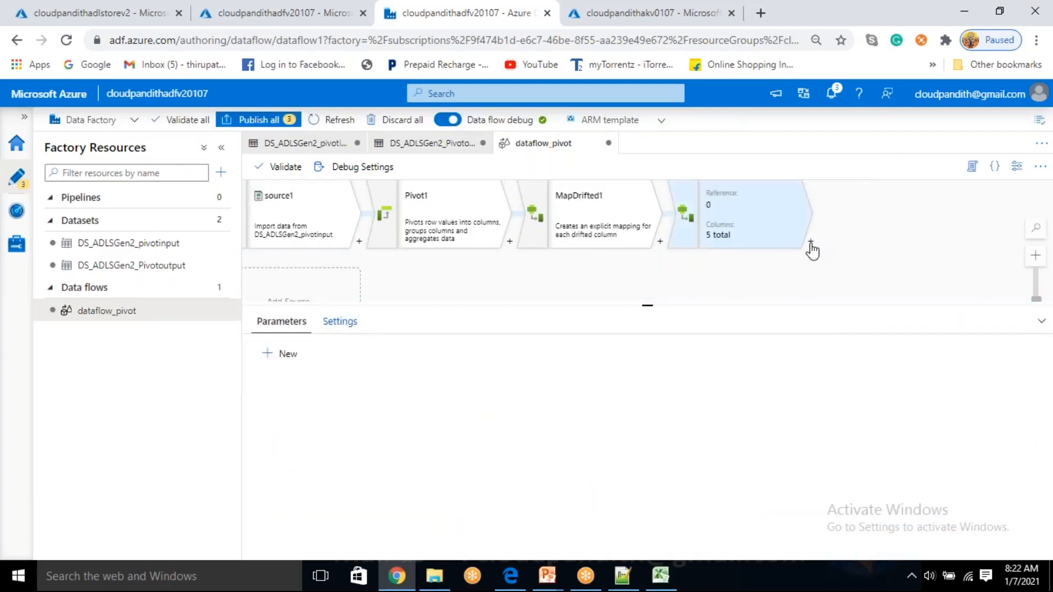
pyautogui.moveTo(771, 268); pyautogui.dragTo(742, 287)
pyautogui.click(783, 260)
pyautogui.scroll(-5, 833, 439)
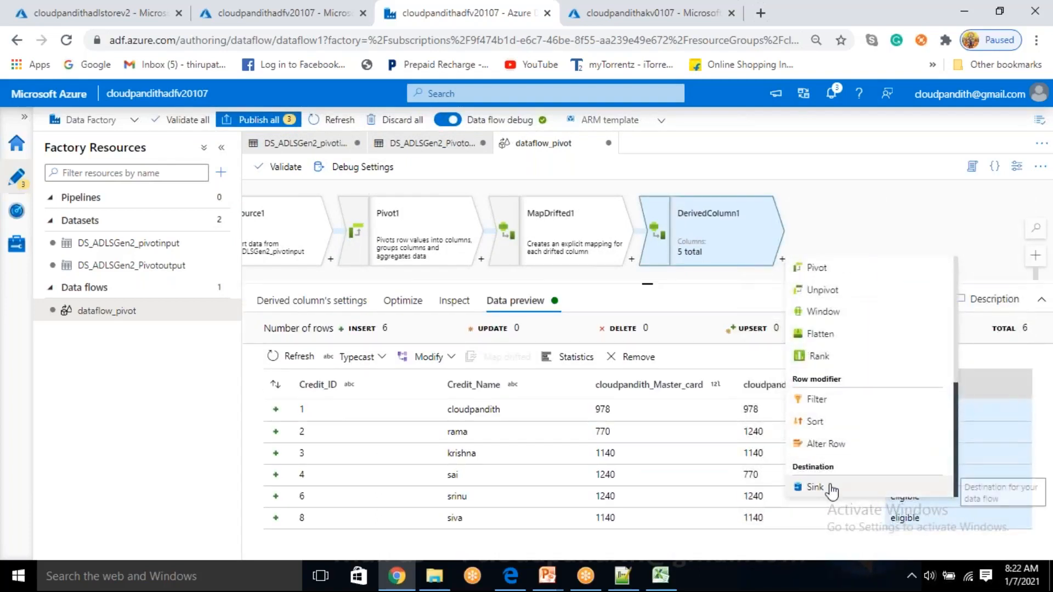
pyautogui.click(816, 487)
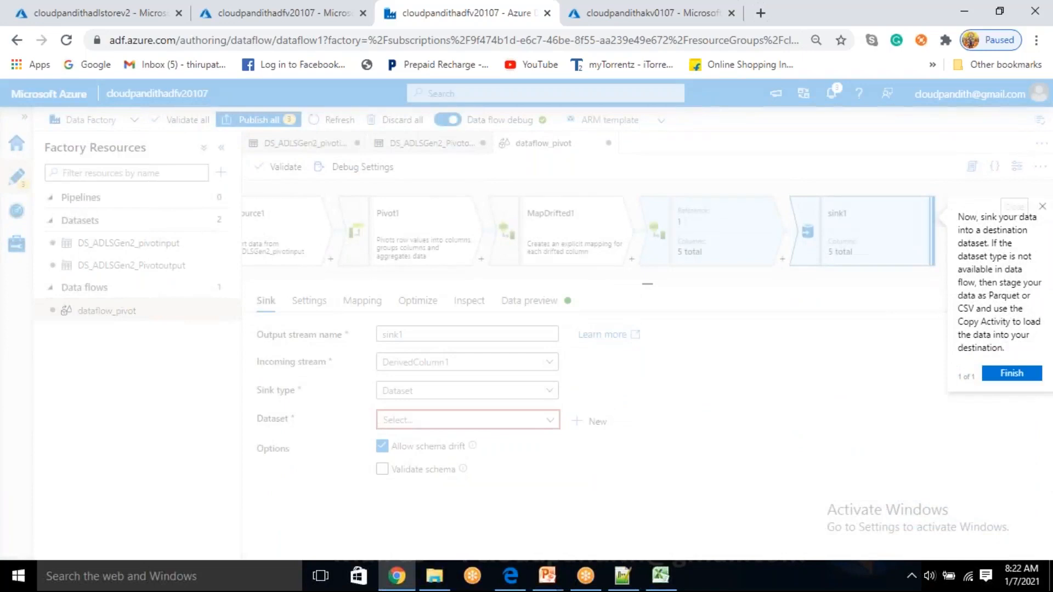
pyautogui.click(1042, 207)
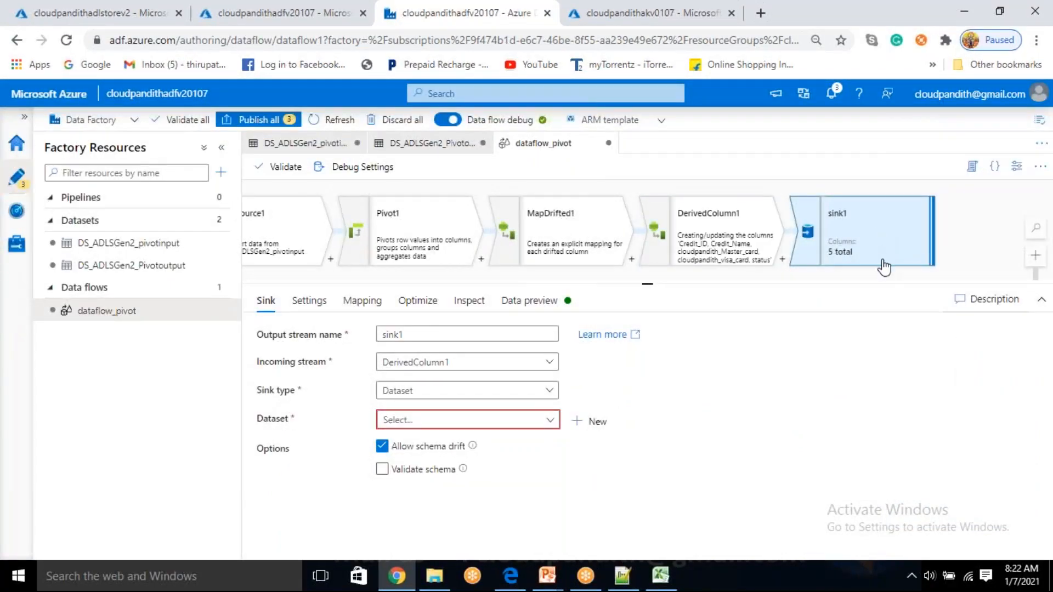
pyautogui.rightClick(864, 223)
pyautogui.click(881, 234)
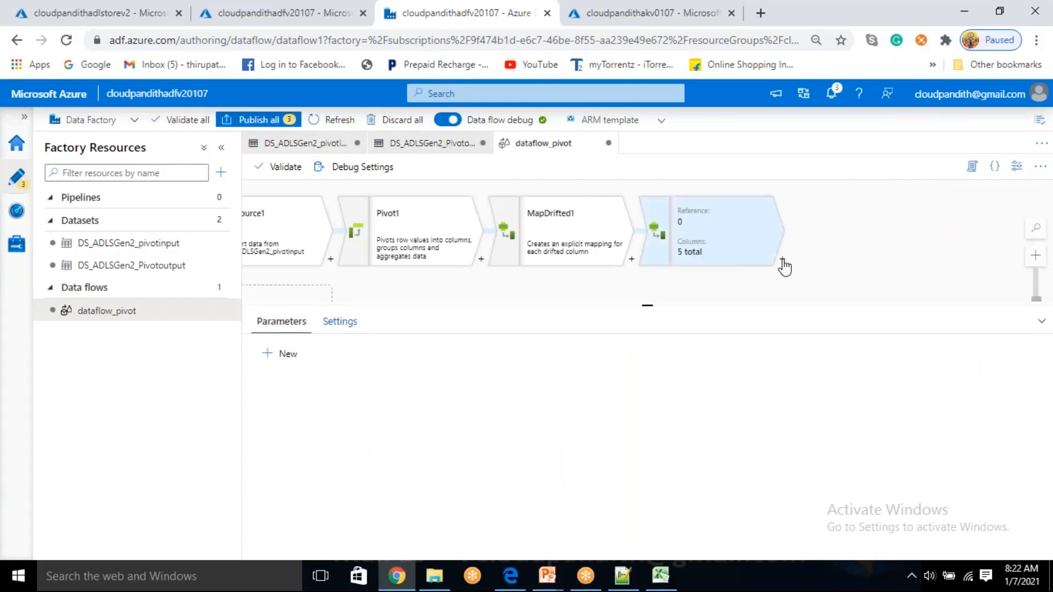
# - Add a Filter transformation after DerivedColumn1
pyautogui.click(782, 261)
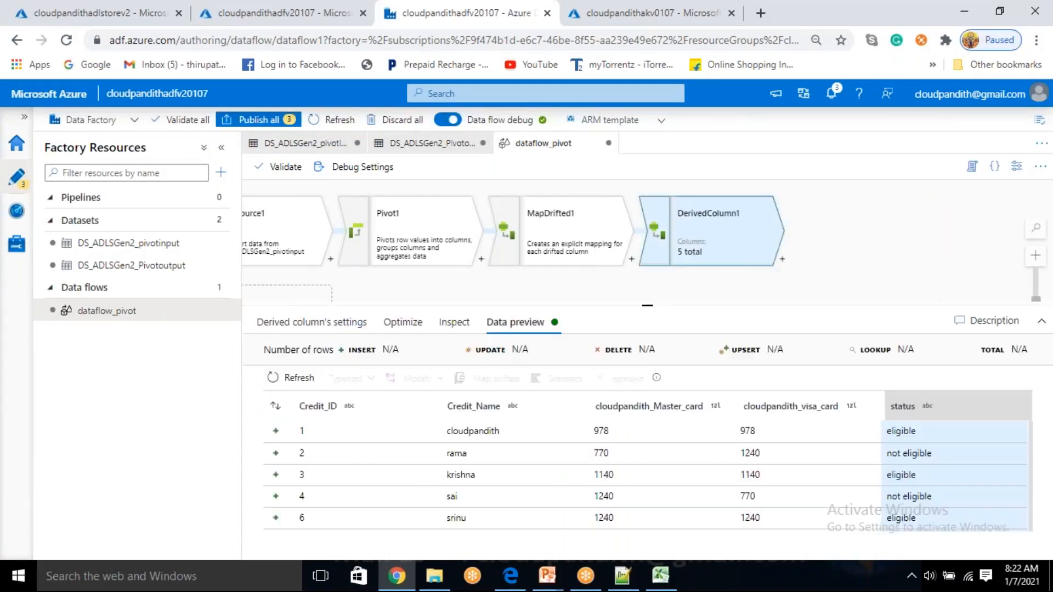
pyautogui.scroll(-5, 838, 379)
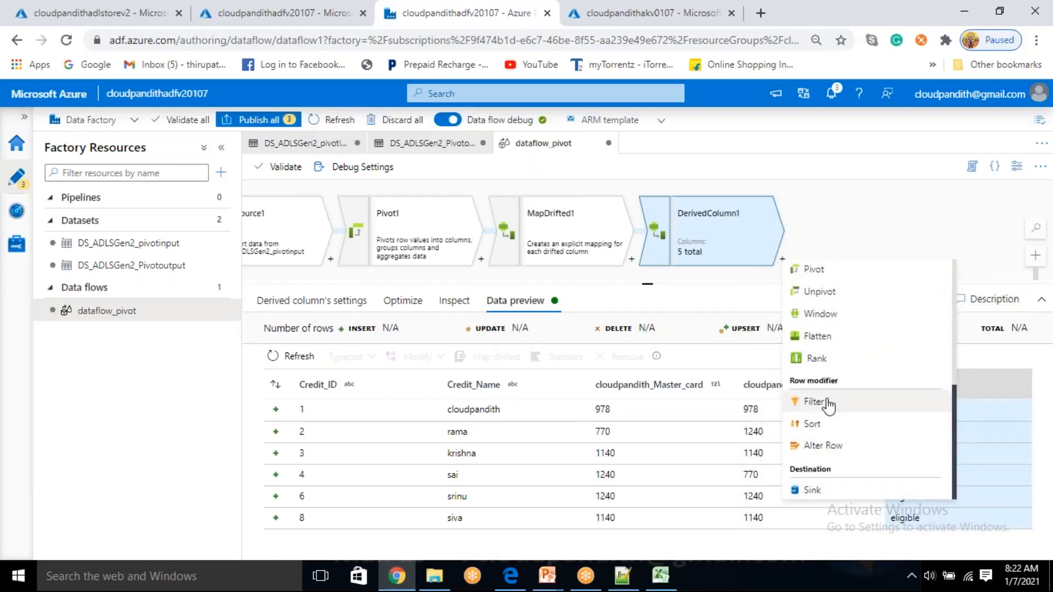
pyautogui.click(828, 403)
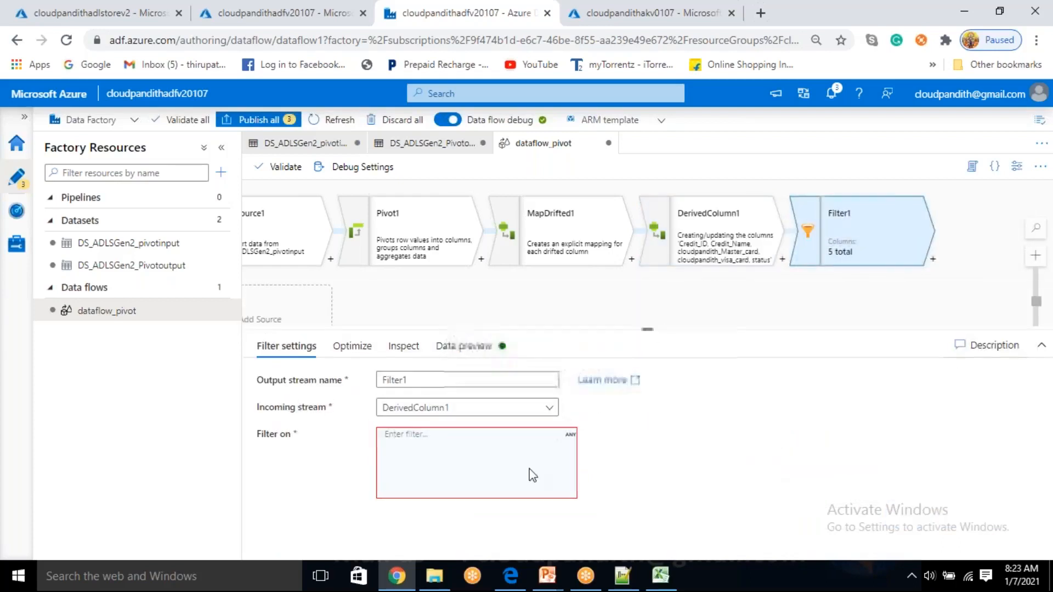
# - Set Filter1's condition to status=='eligible' and save the expression
pyautogui.click(457, 461)
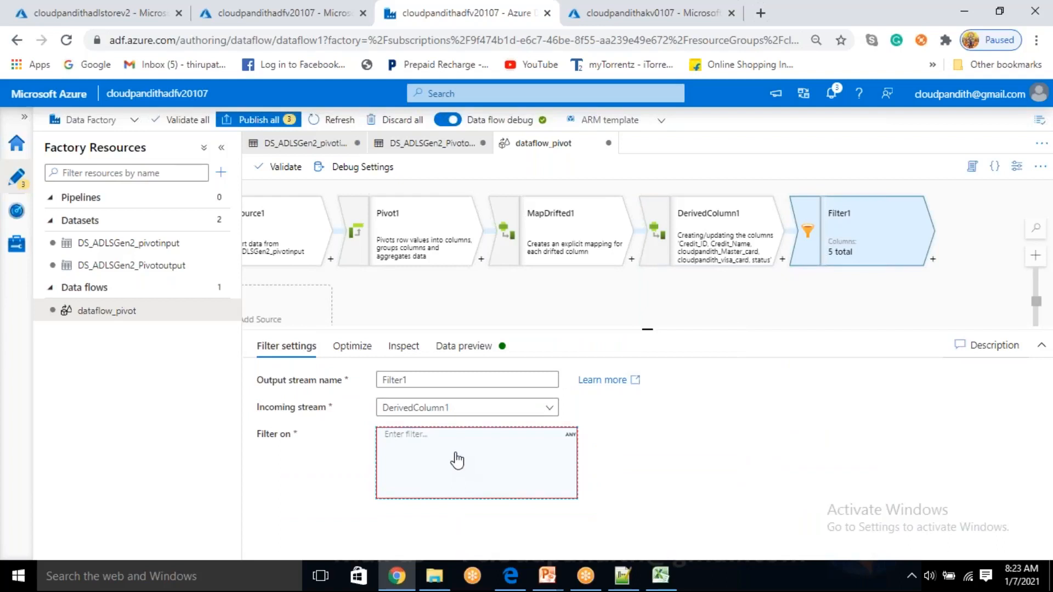
pyautogui.click(457, 461)
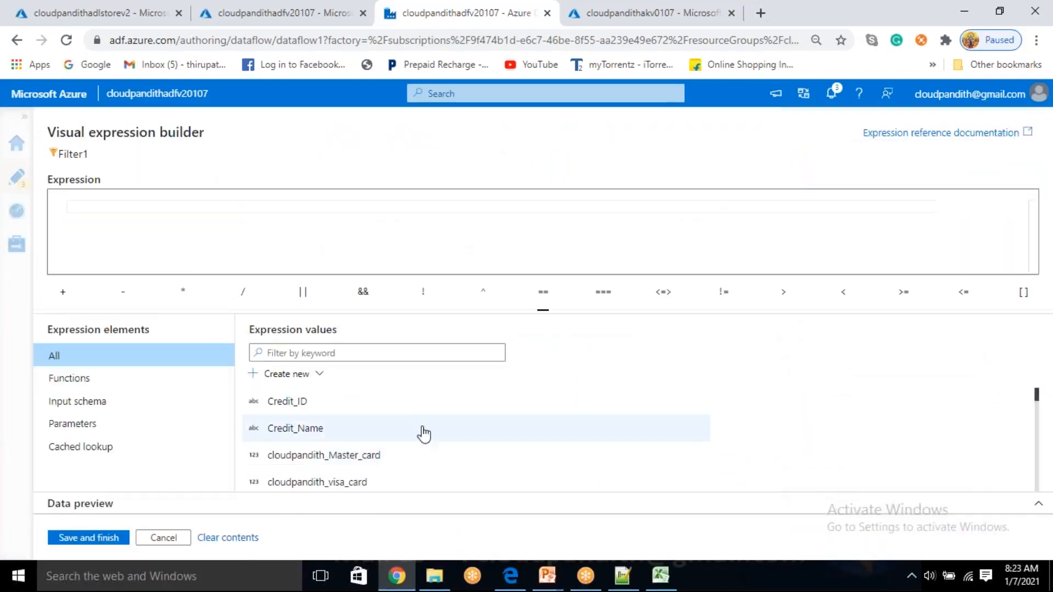
pyautogui.scroll(-2, 360, 455)
pyautogui.click(347, 437)
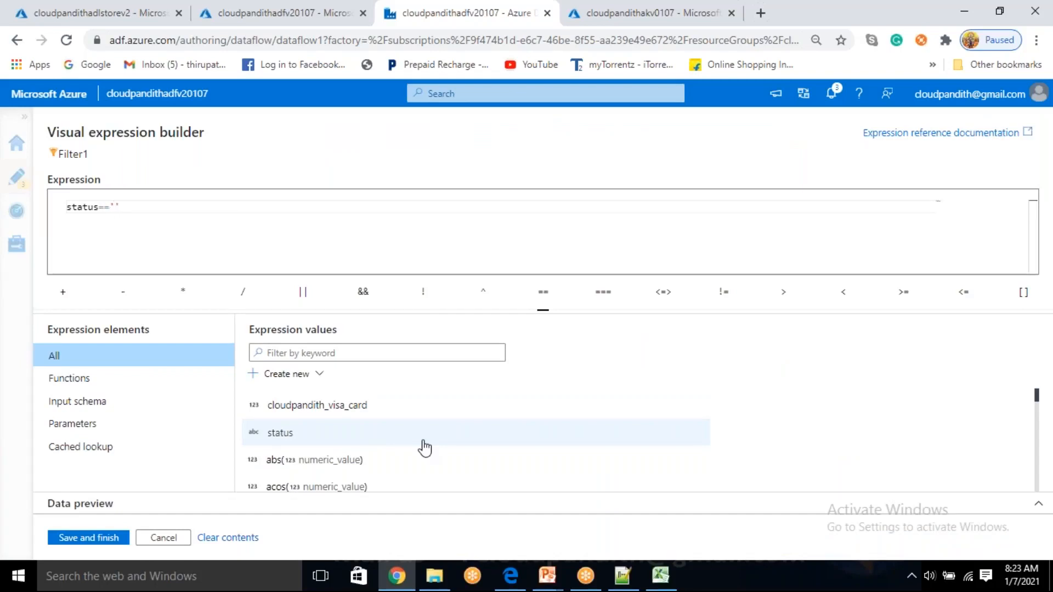
pyautogui.write("'eligible")
pyautogui.click(99, 539)
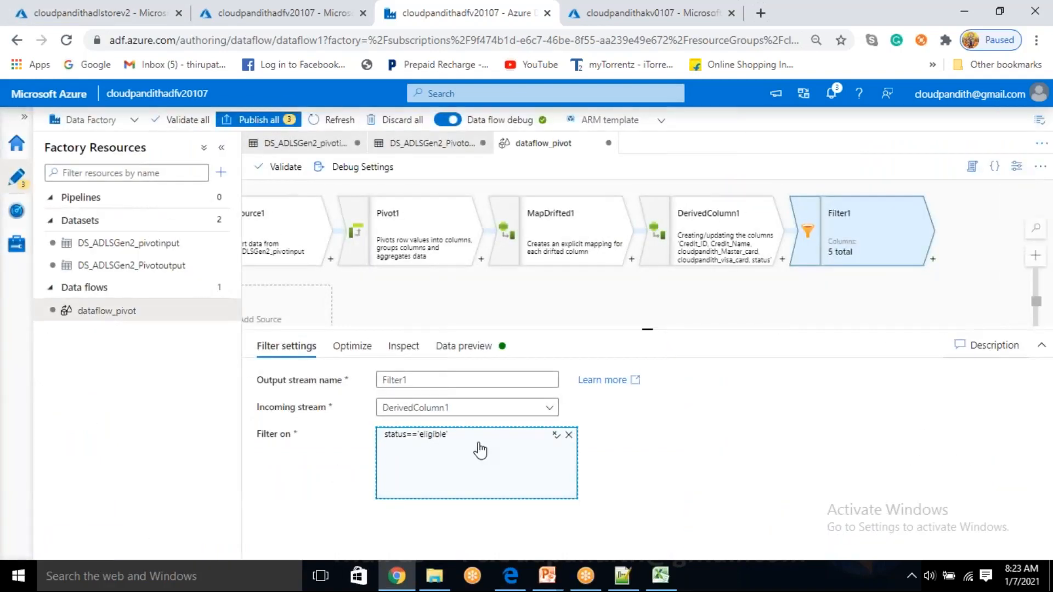
# - Rewrite Filter1's condition as equals(status,'eligible') and save the expression
pyautogui.click(447, 447)
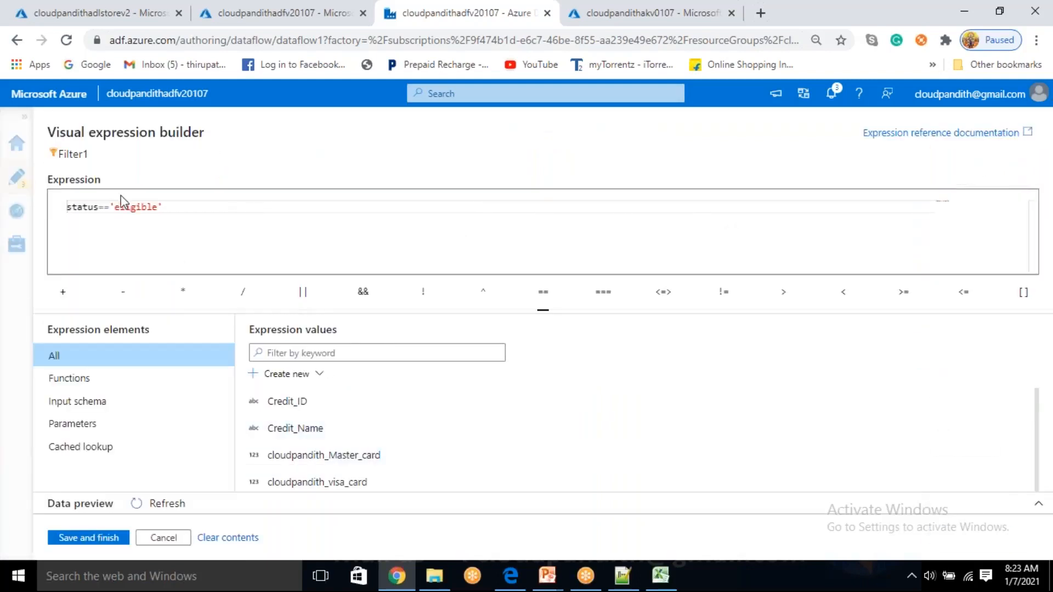
pyautogui.click(64, 215)
pyautogui.write('equals(')
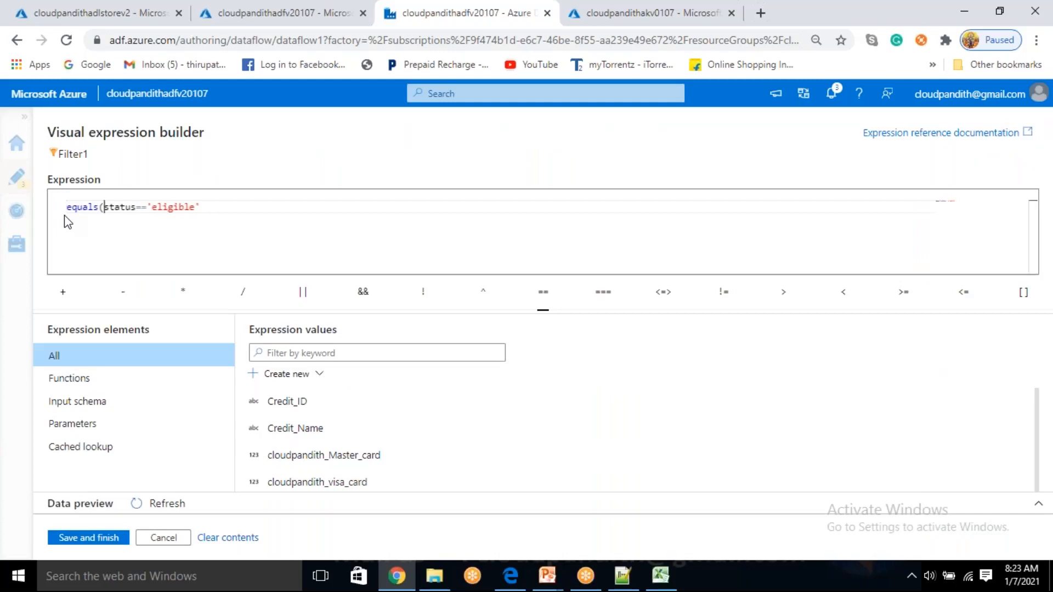
pyautogui.press('Right')
pyautogui.press('Right')
pyautogui.press('Right')
pyautogui.press('Right')
pyautogui.press('Right')
pyautogui.press('Right')
pyautogui.press('Right')
pyautogui.press('Right')
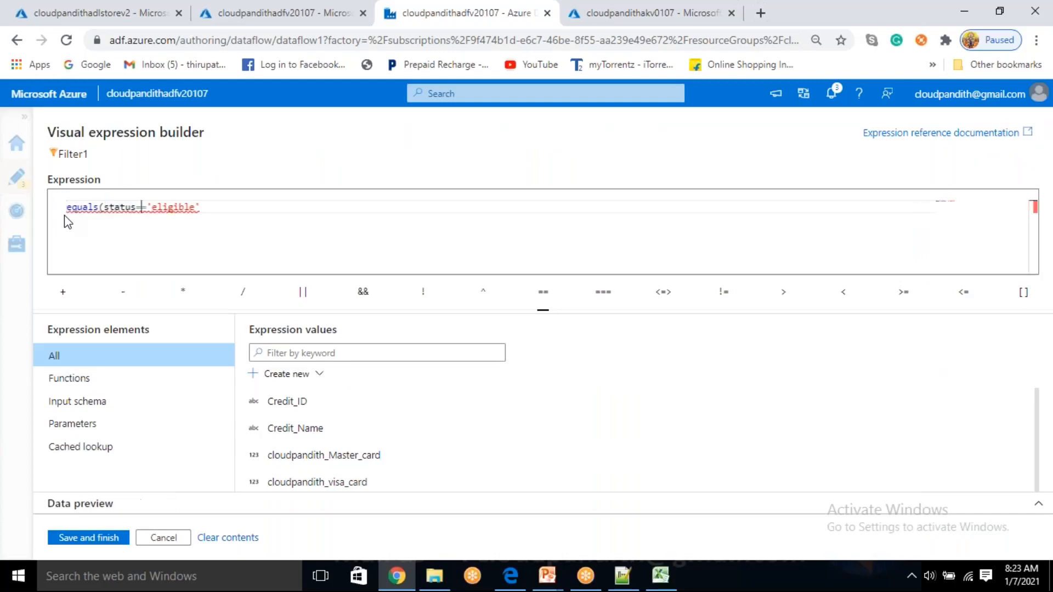
pyautogui.press('BackSpace')
pyautogui.press('BackSpace')
pyautogui.write(',')
pyautogui.press('End')
pyautogui.write(')')
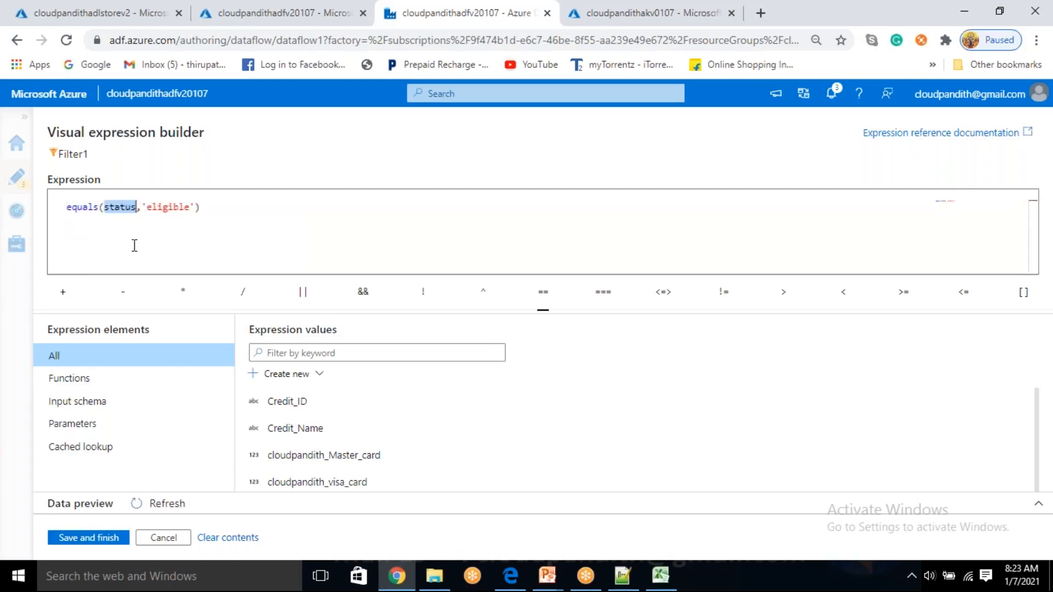
pyautogui.doubleClick(175, 208)
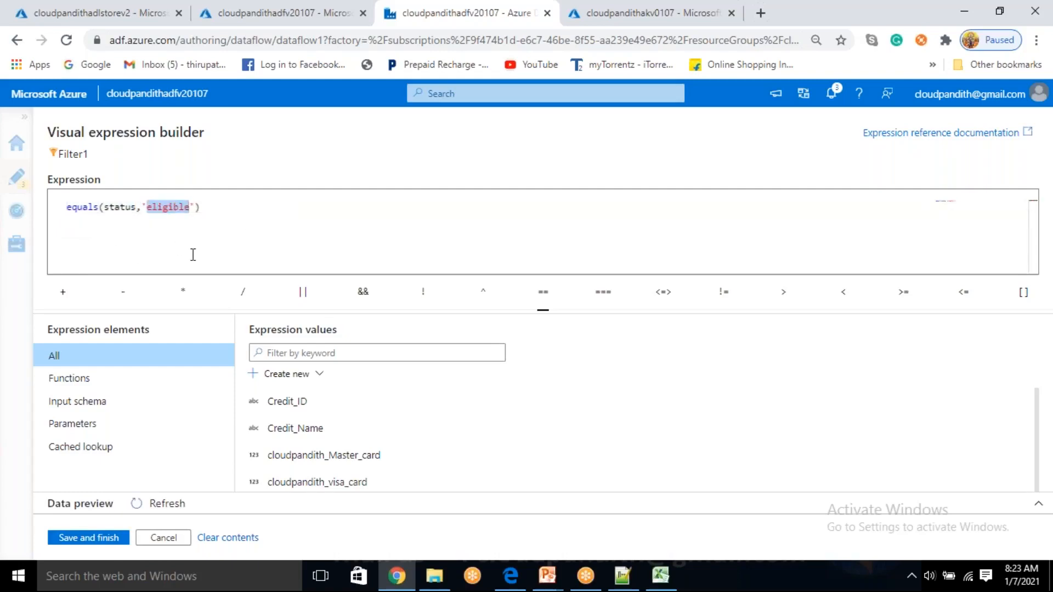
pyautogui.click(101, 541)
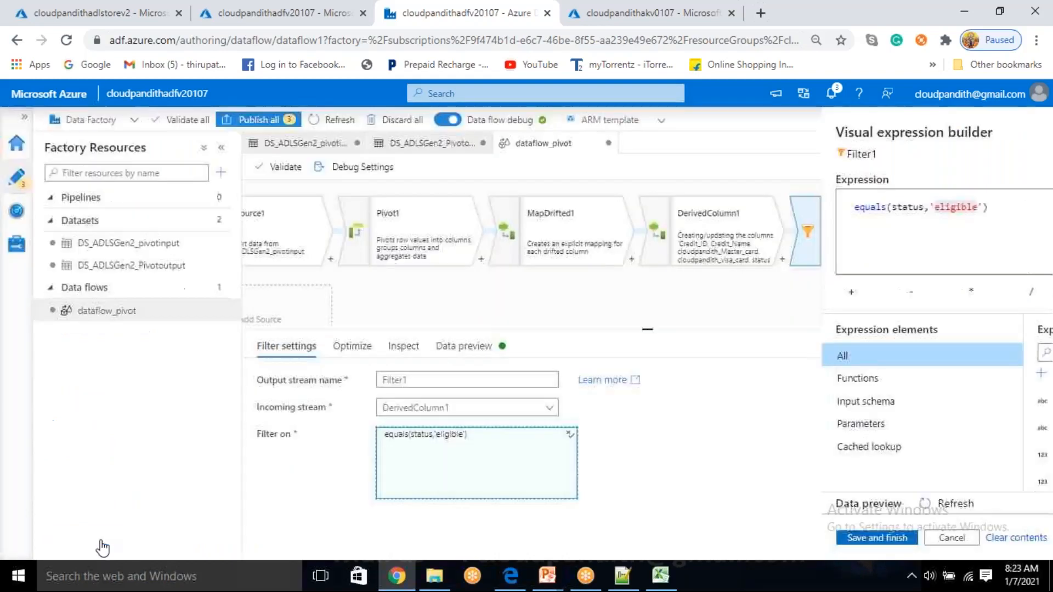
# - Refresh the data preview of Filter1 and check its rows against the status values in DerivedColumn1
pyautogui.click(477, 349)
pyautogui.click(315, 413)
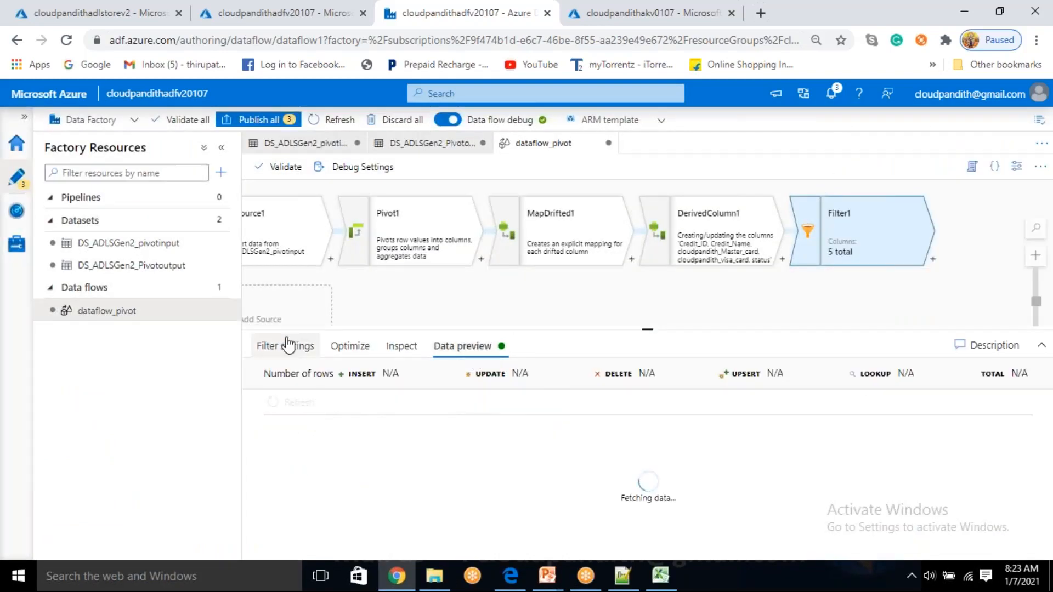
pyautogui.click(288, 346)
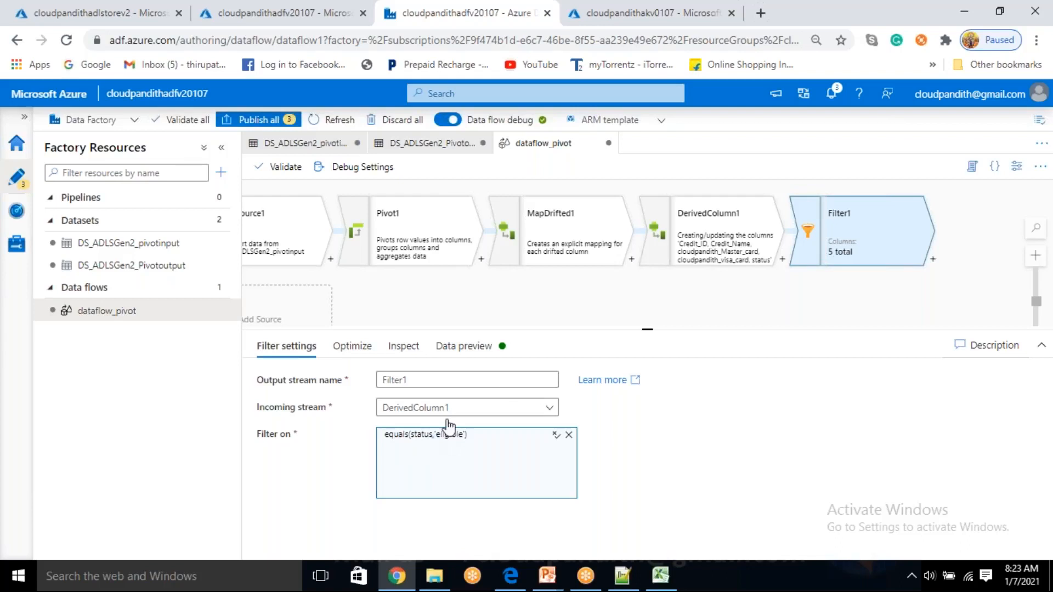
pyautogui.click(743, 229)
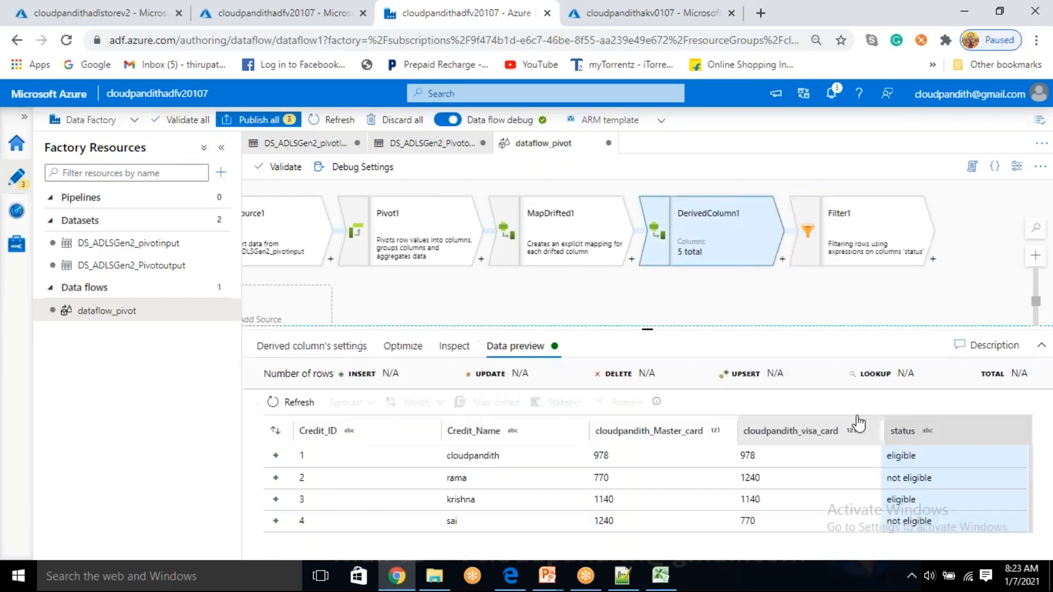
pyautogui.moveTo(897, 456); pyautogui.dragTo(907, 455)
pyautogui.moveTo(891, 499); pyautogui.dragTo(909, 499)
pyautogui.click(860, 245)
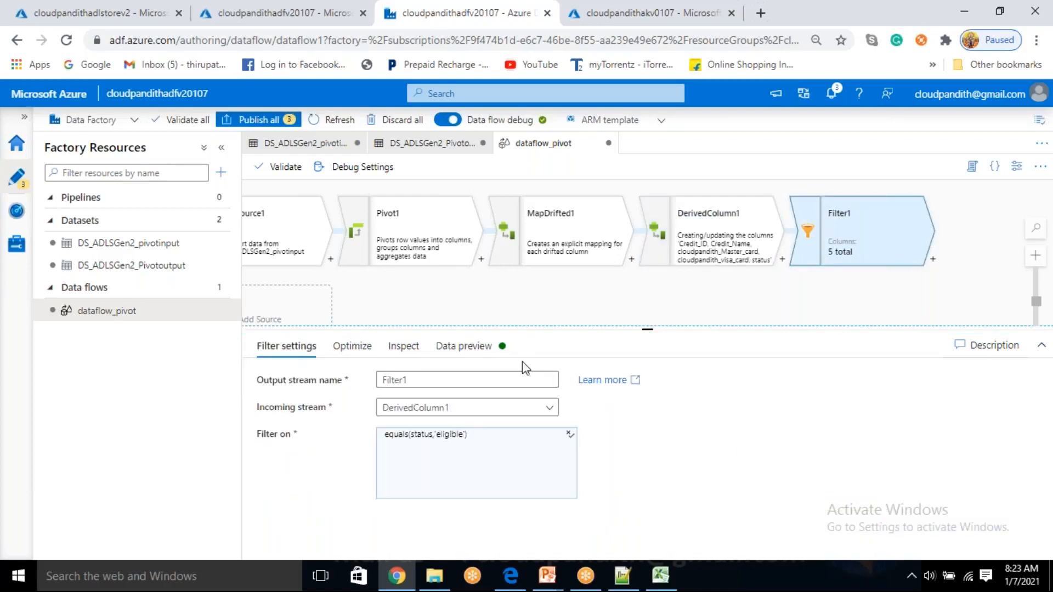
pyautogui.click(500, 346)
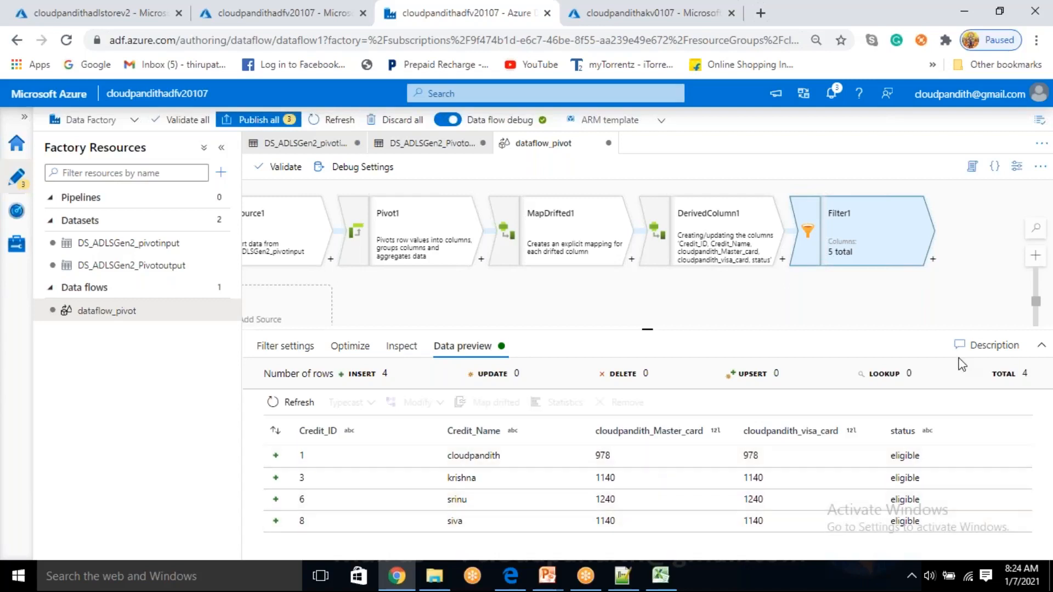
# - Add a Sink destination after Filter1
pyautogui.click(757, 246)
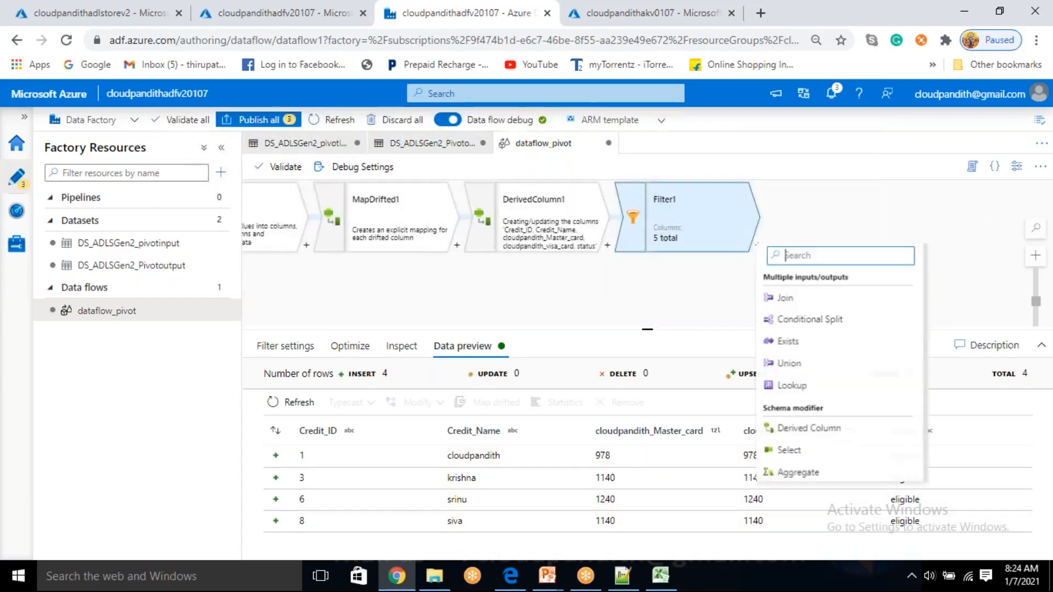
pyautogui.scroll(-5, 815, 477)
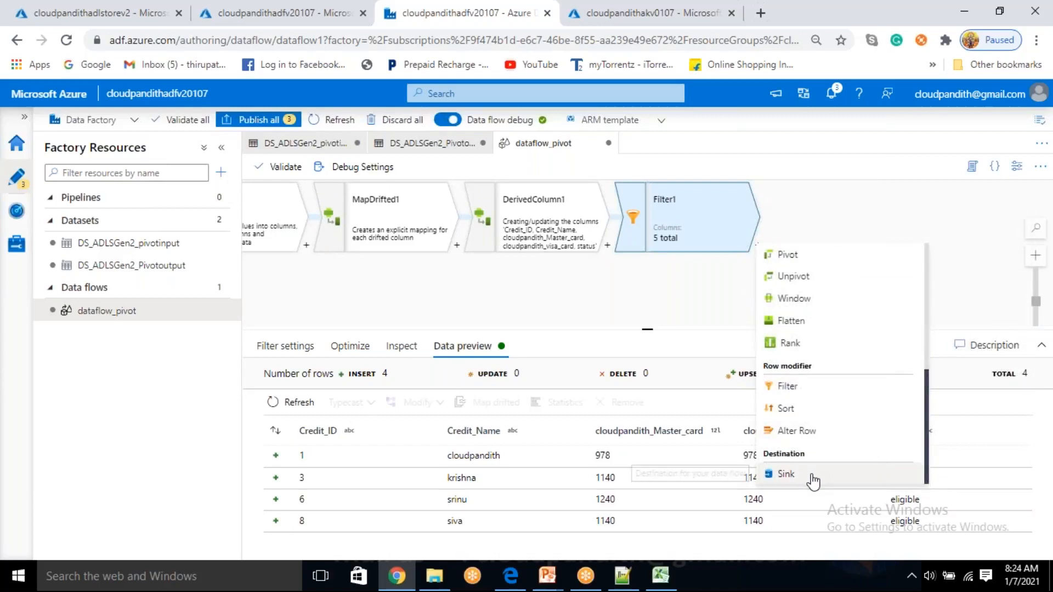
# - Add a sink after Filter1 in the data flow and set its dataset to DS_ADLSGen2_Pivotoutput
pyautogui.click(813, 479)
pyautogui.click(775, 329)
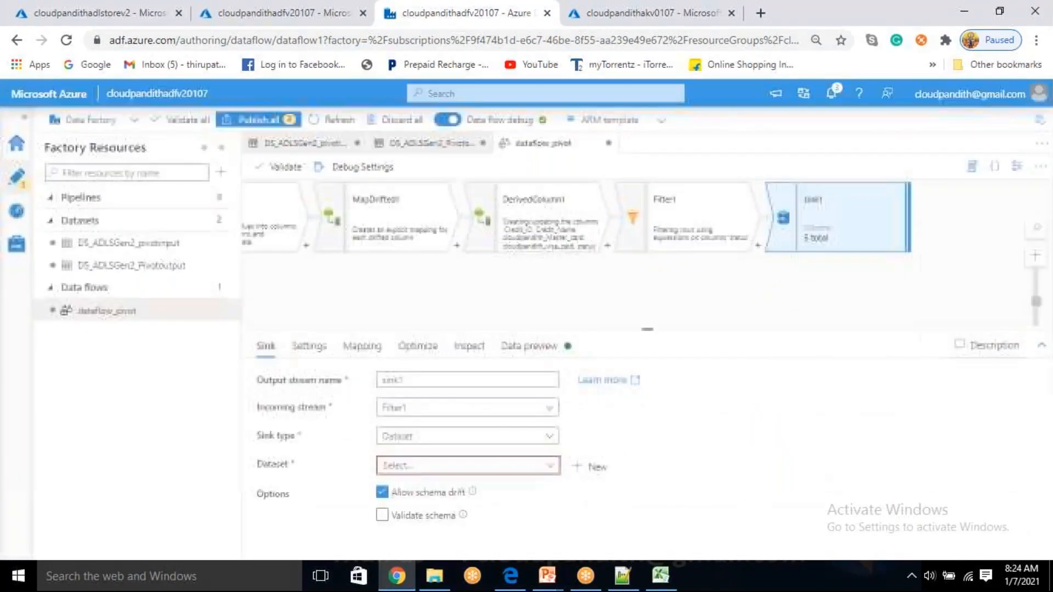
pyautogui.click(549, 465)
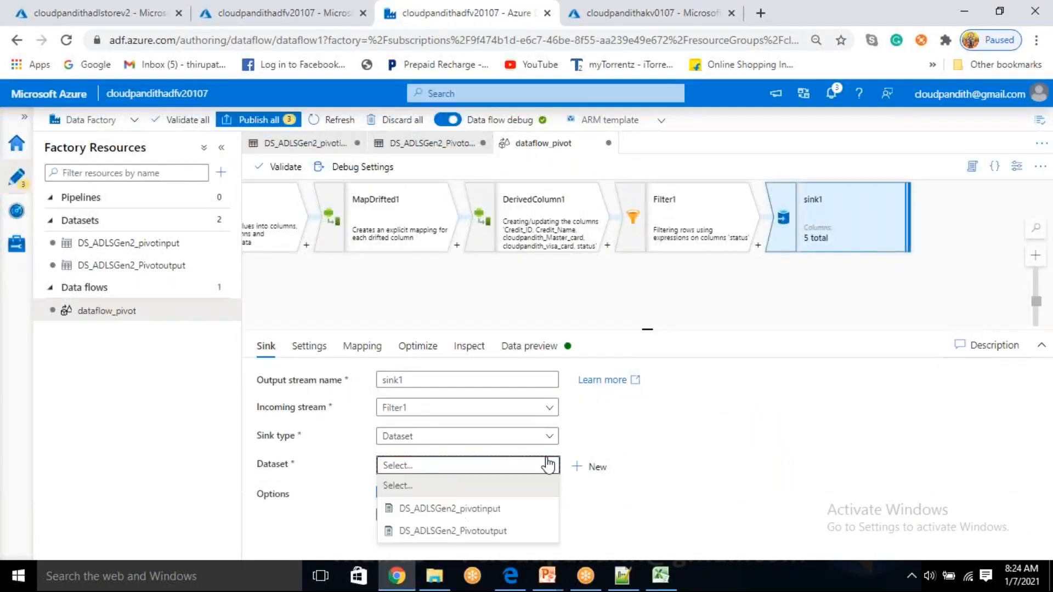
pyautogui.click(494, 531)
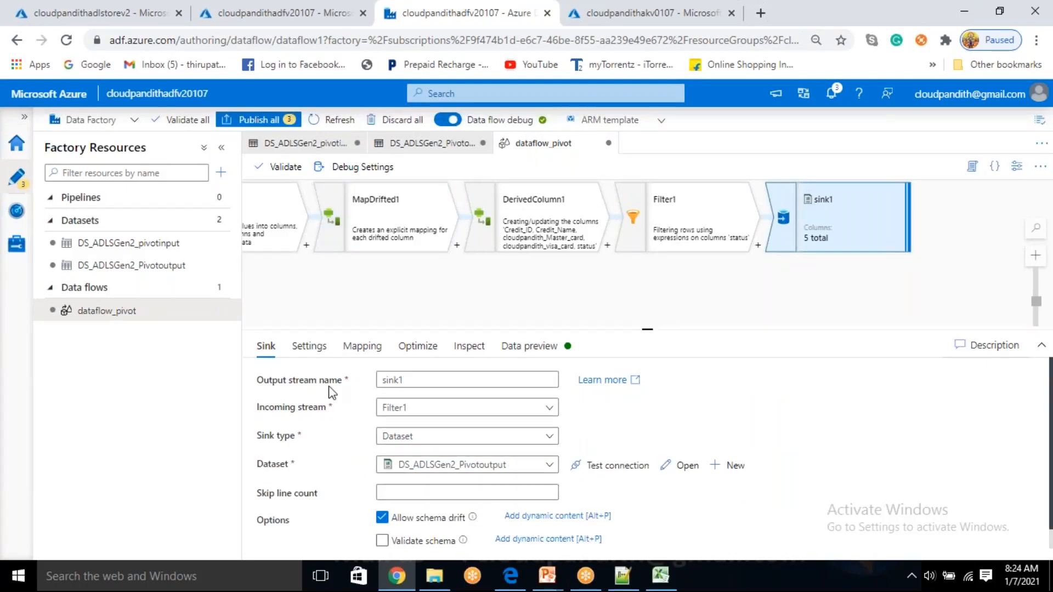
# - Create a new pipeline containing a Data flow activity that uses the existing data flow dataflow_pivot
pyautogui.click(140, 201)
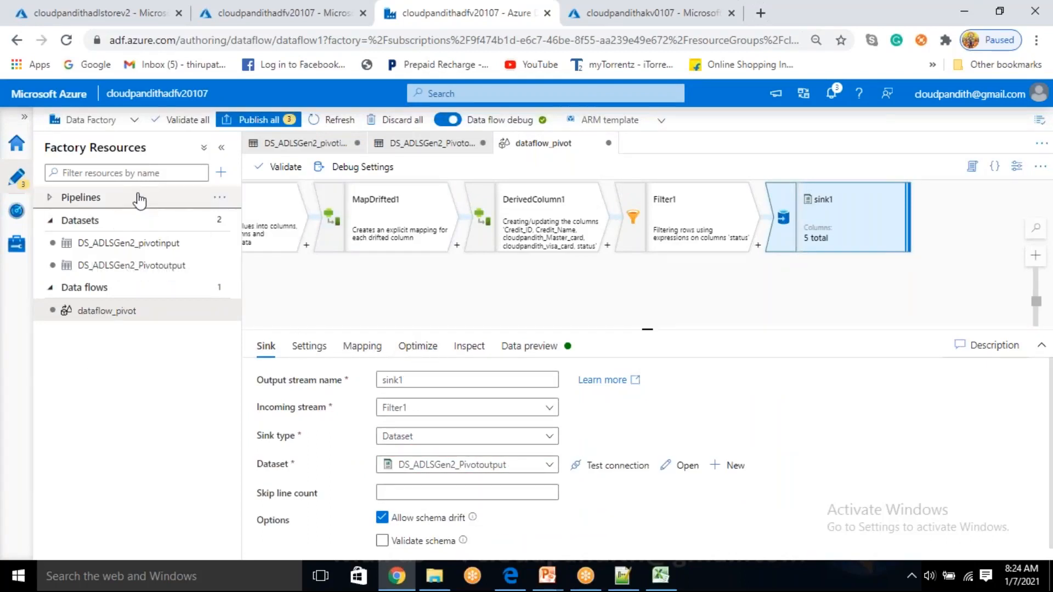
pyautogui.click(219, 197)
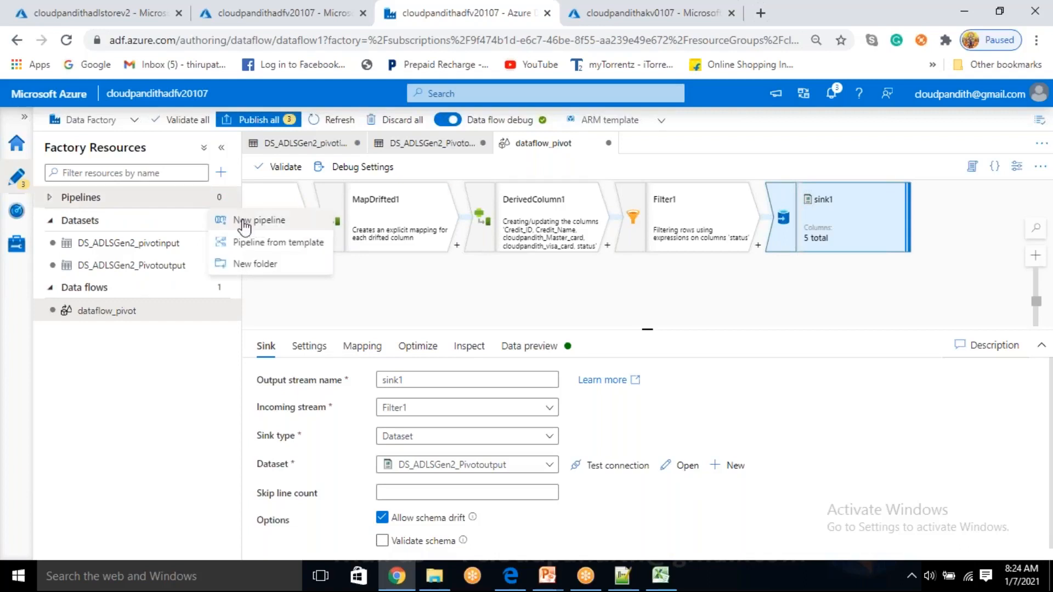
pyautogui.click(555, 349)
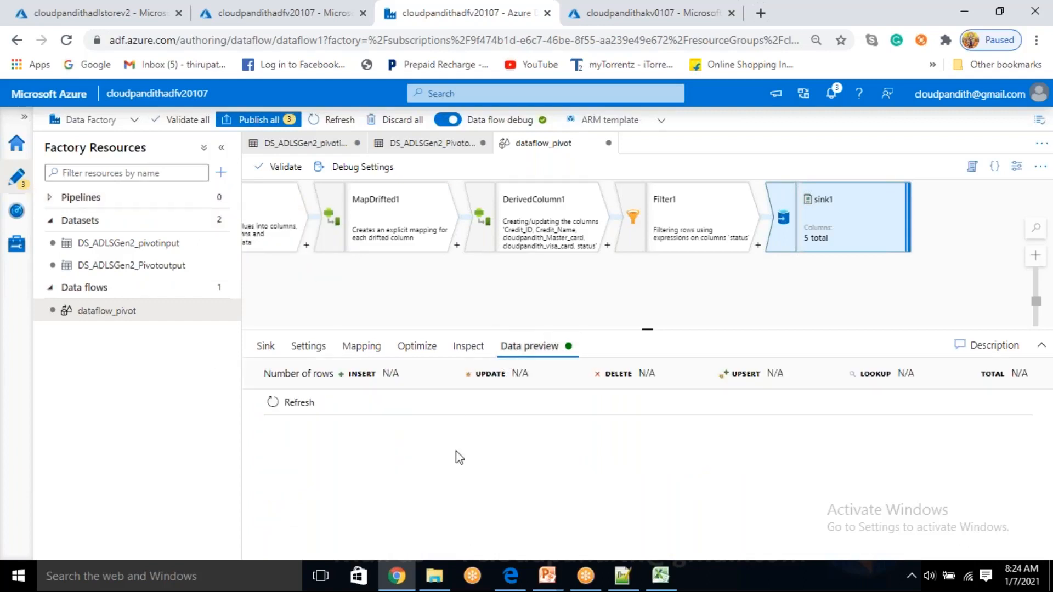
pyautogui.click(224, 199)
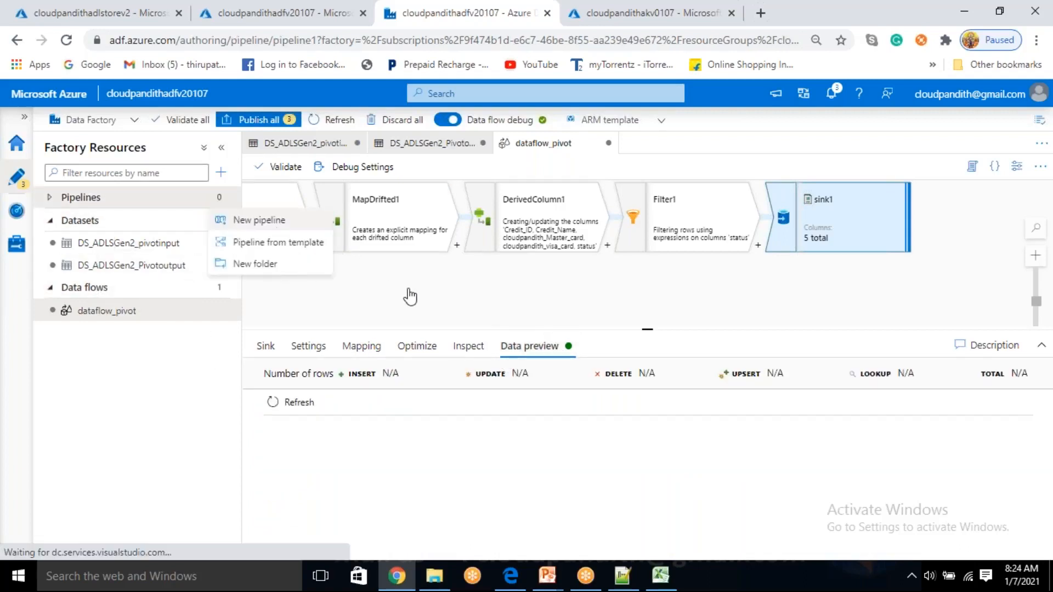
pyautogui.click(292, 219)
pyautogui.moveTo(294, 271); pyautogui.dragTo(620, 288)
pyautogui.click(777, 201)
pyautogui.click(778, 222)
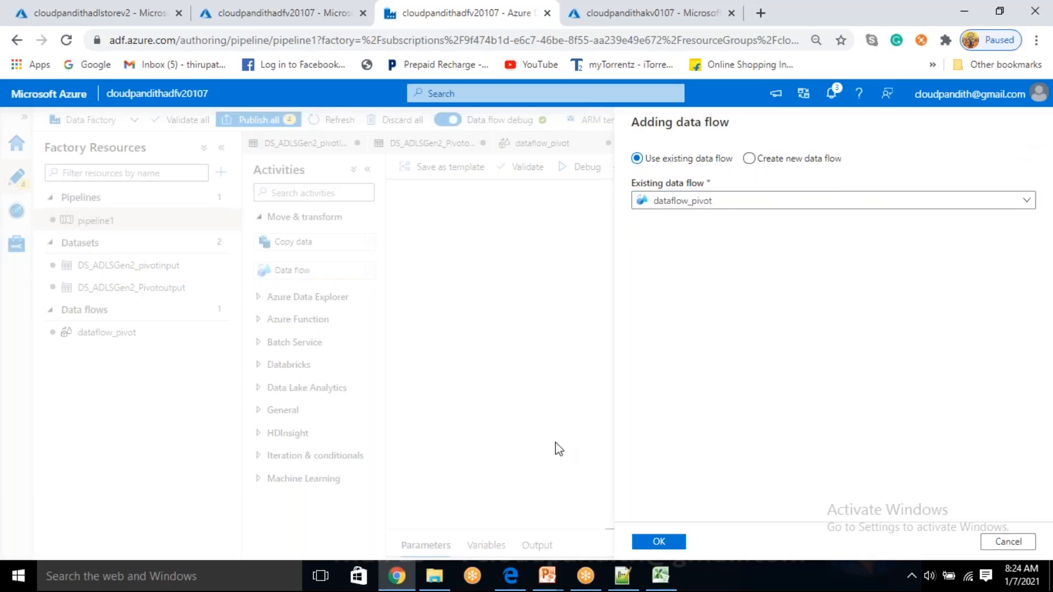
pyautogui.click(658, 542)
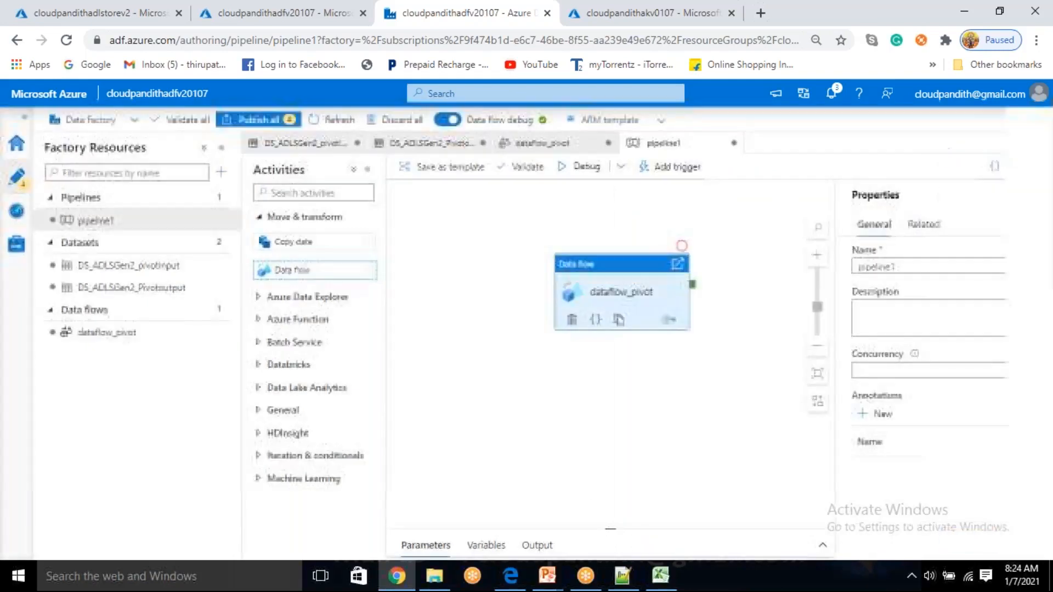
# - Name the new pipeline PL_Pivot and close its properties
pyautogui.write('Pivot')
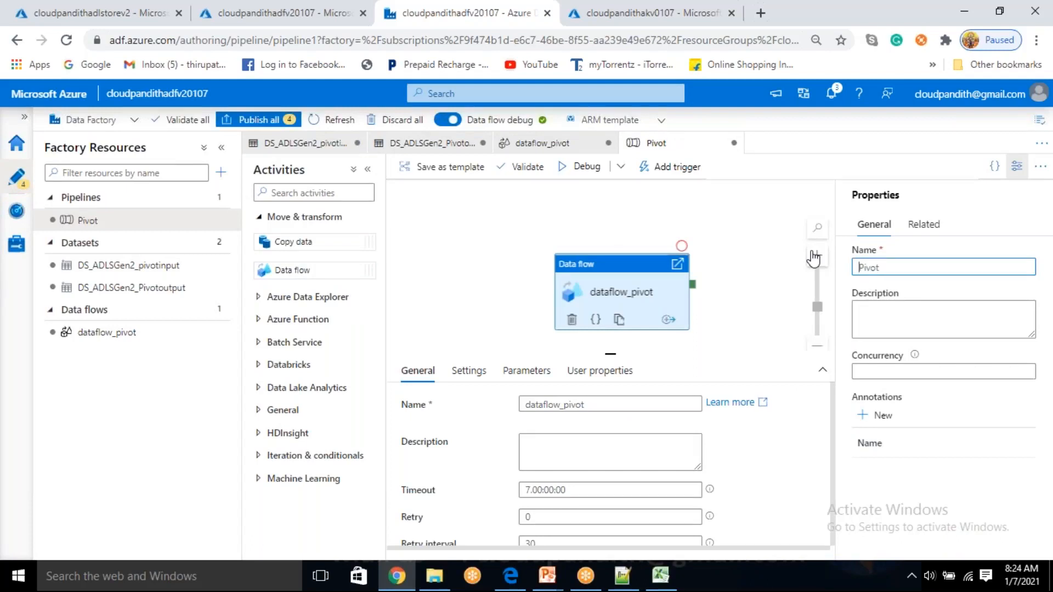
pyautogui.press('Home')
pyautogui.write('PL_')
pyautogui.click(1017, 166)
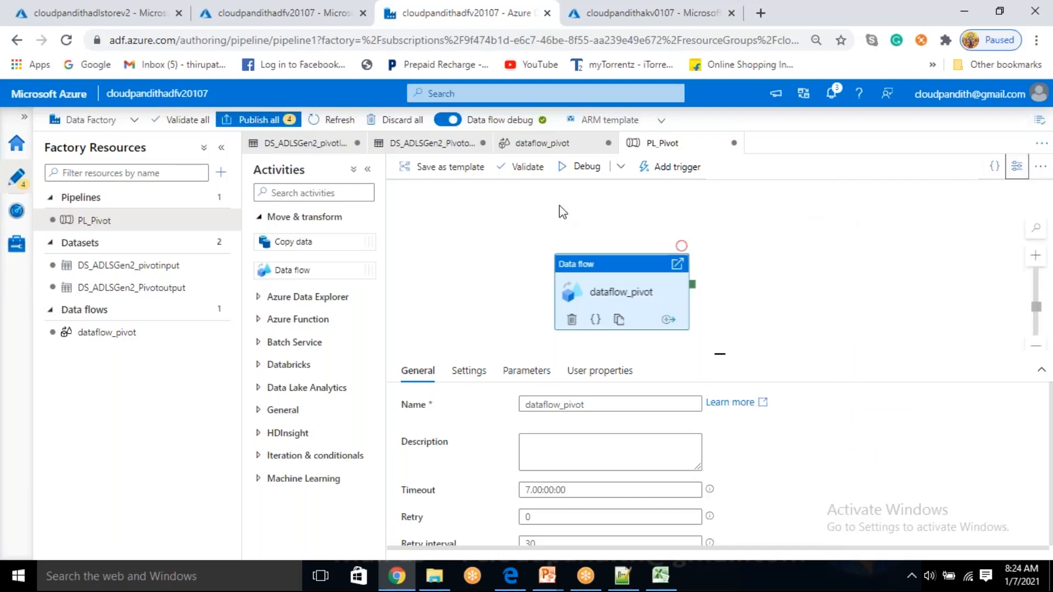
# - Start a debug run of the PL_Pivot pipeline
pyautogui.click(583, 166)
pyautogui.moveTo(642, 304); pyautogui.dragTo(637, 284)
pyautogui.click(781, 304)
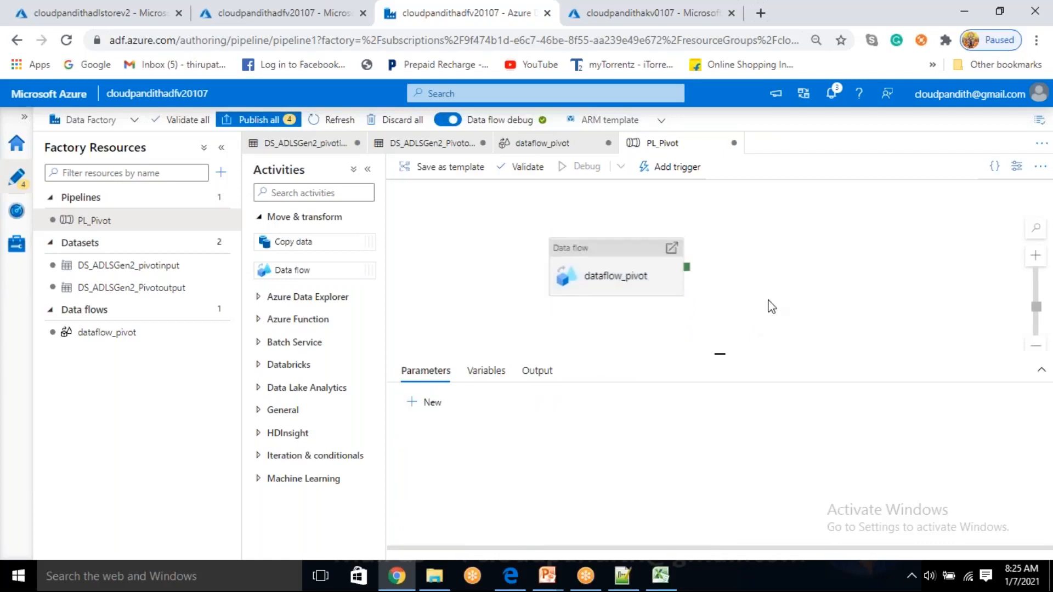
pyautogui.click(630, 282)
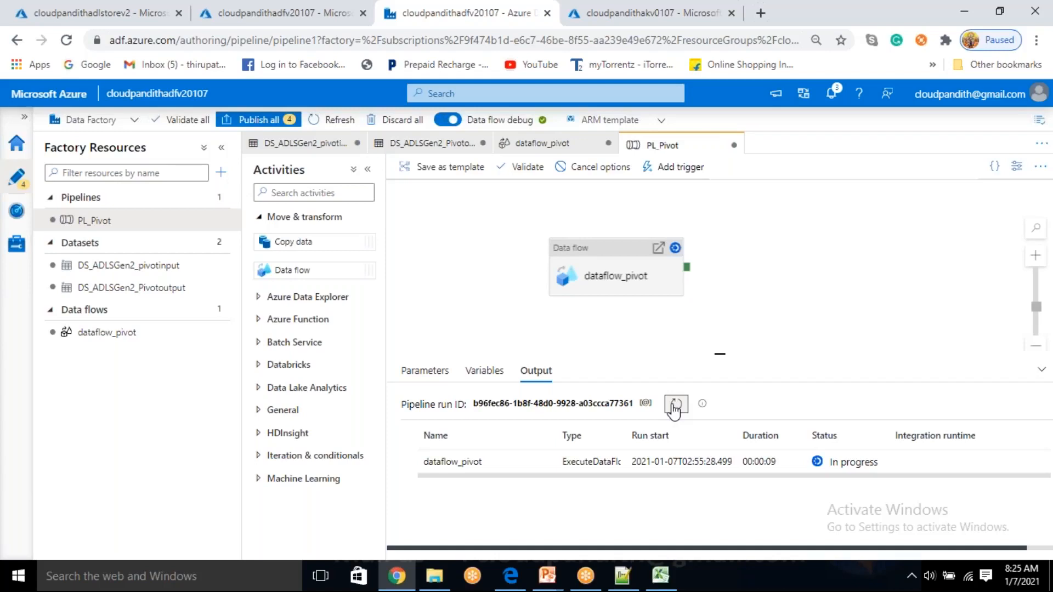
# - Refresh the debug run's status until it finishes and check the dataflow_pivot activity's run details
pyautogui.click(674, 408)
pyautogui.click(677, 406)
pyautogui.click(680, 410)
pyautogui.click(680, 413)
pyautogui.click(678, 405)
pyautogui.click(541, 463)
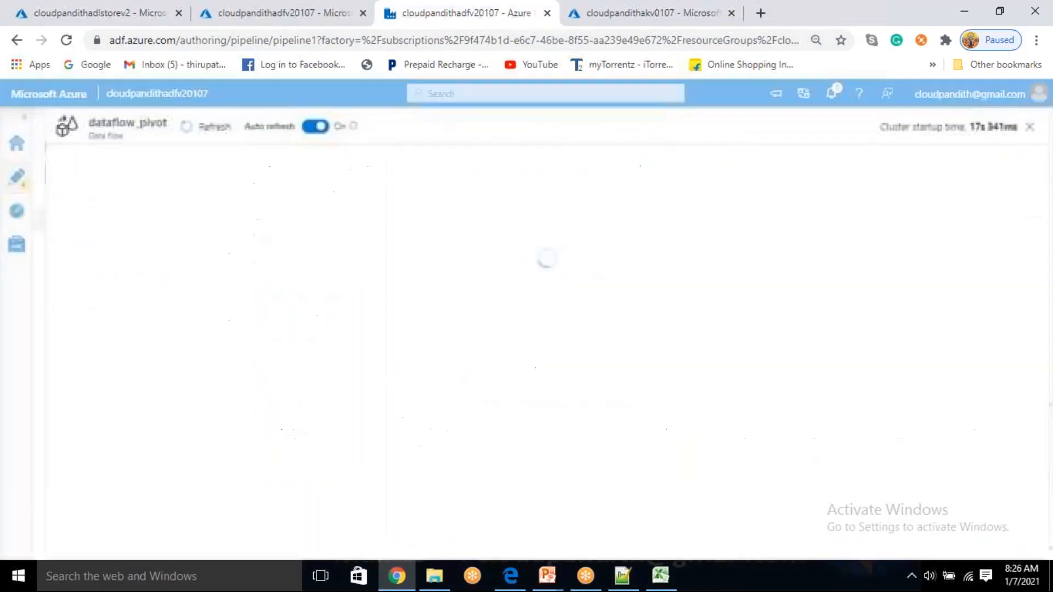
pyautogui.click(1034, 127)
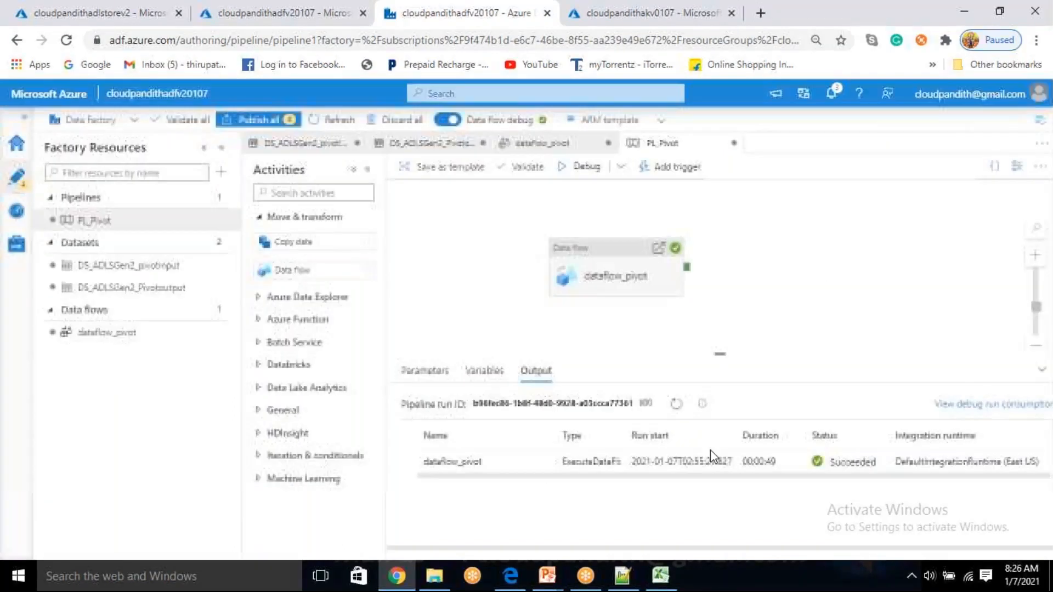
# - Switch to the cloudpandithadlstorev2 storage account and open its pivotdata container to examine the output files
pyautogui.click(118, 11)
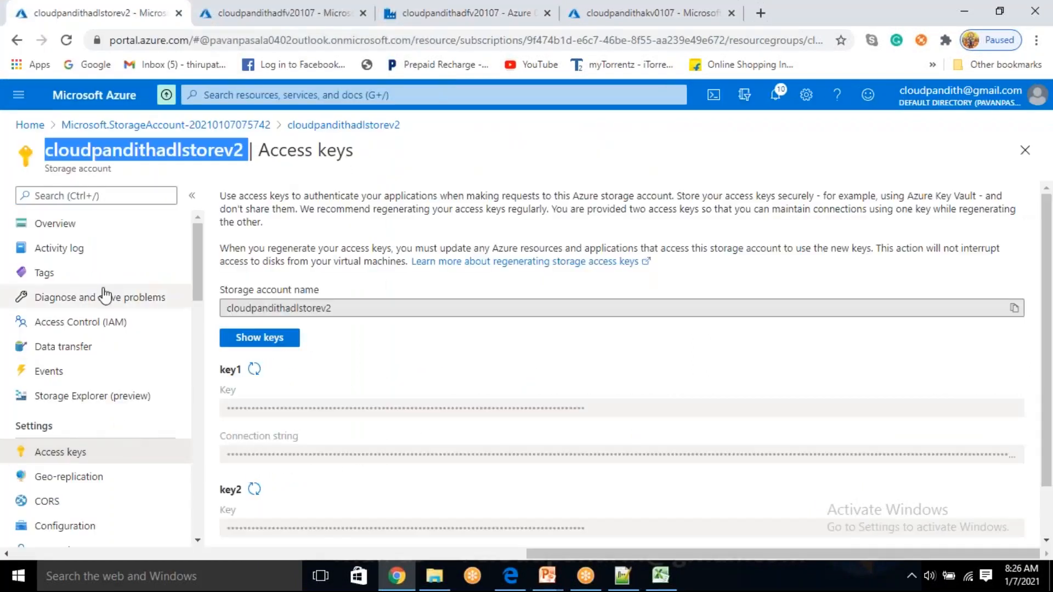
pyautogui.click(90, 233)
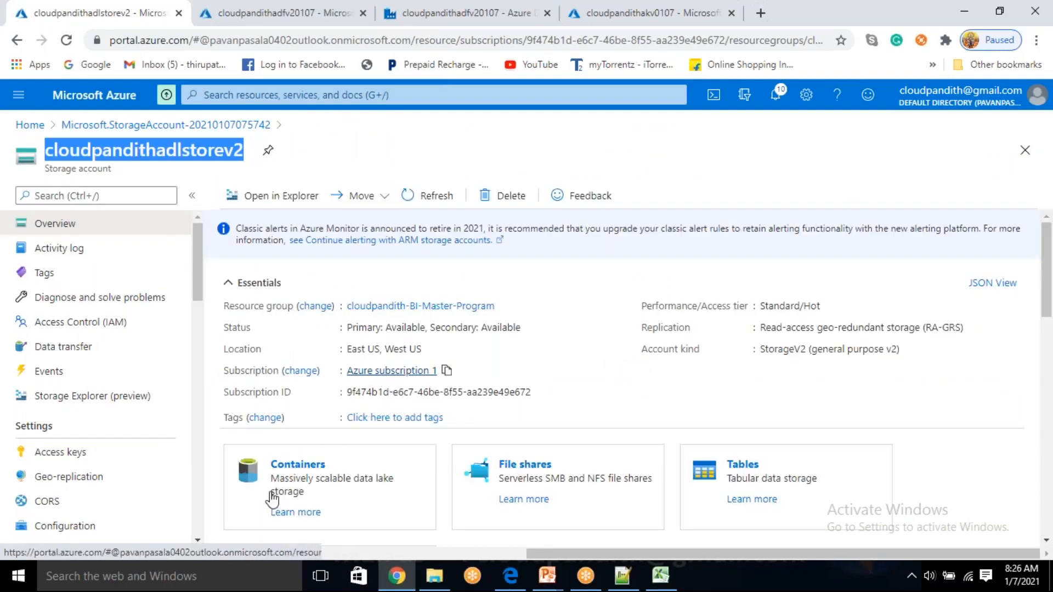
pyautogui.click(285, 466)
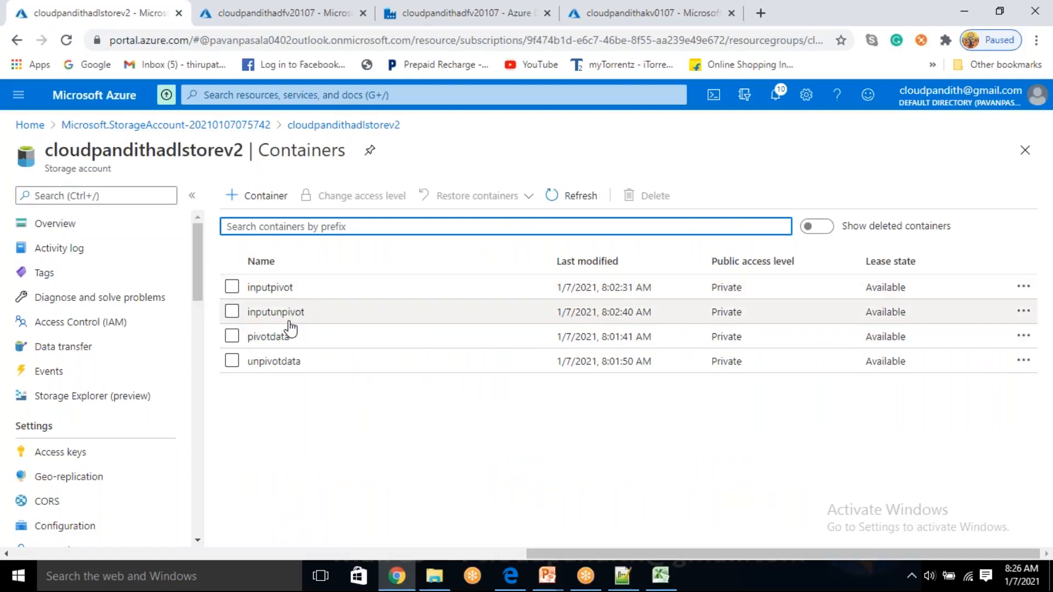
pyautogui.click(281, 344)
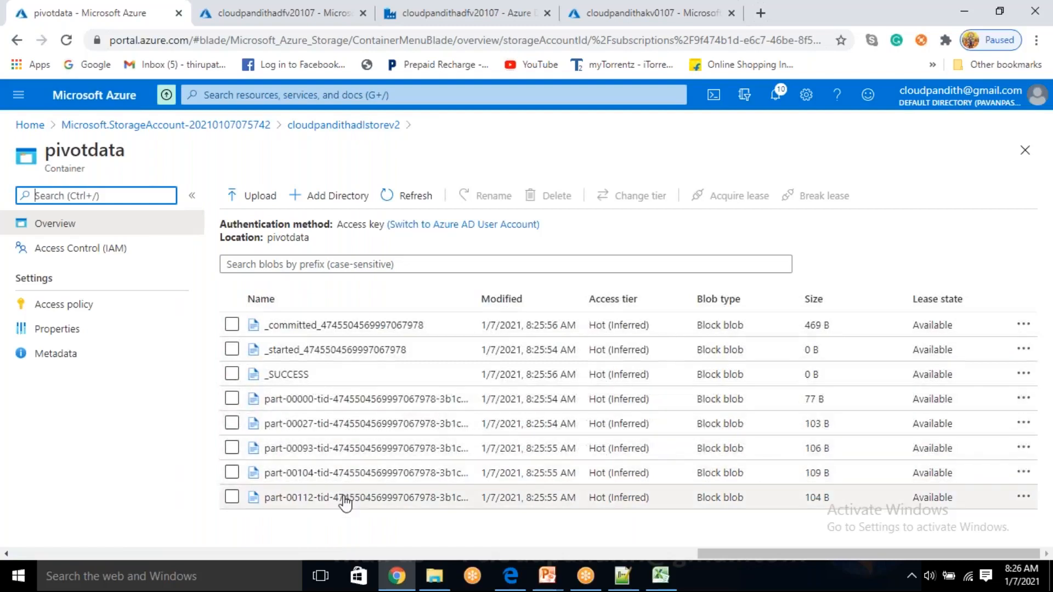
# - Delete all the output blobs from the pivotdata container
pyautogui.click(231, 325)
pyautogui.click(232, 349)
pyautogui.click(231, 374)
pyautogui.click(232, 398)
pyautogui.click(232, 424)
pyautogui.click(231, 448)
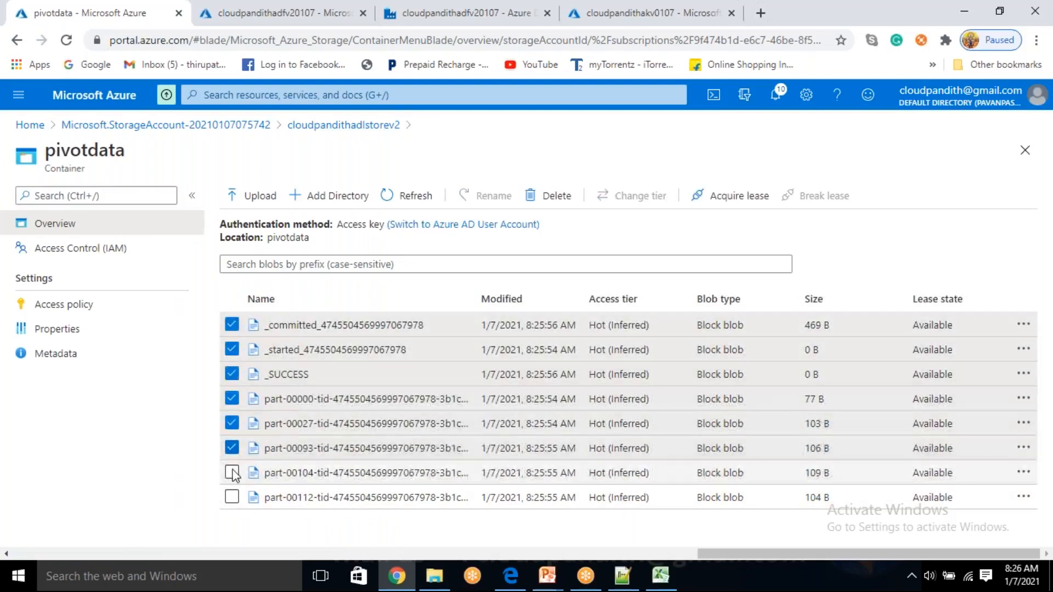
pyautogui.click(231, 473)
pyautogui.click(232, 498)
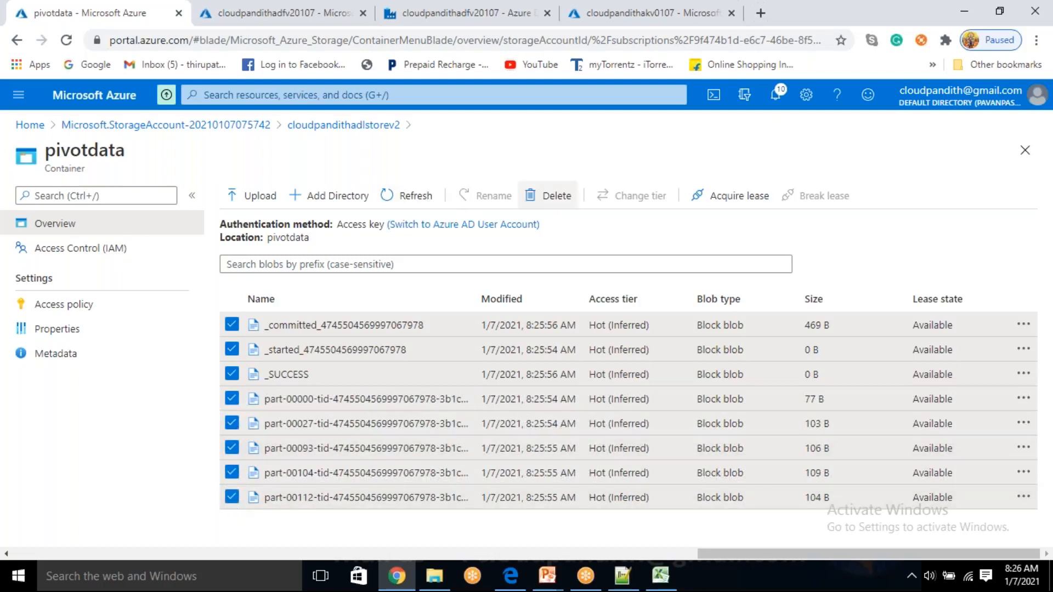
pyautogui.click(551, 196)
pyautogui.click(251, 302)
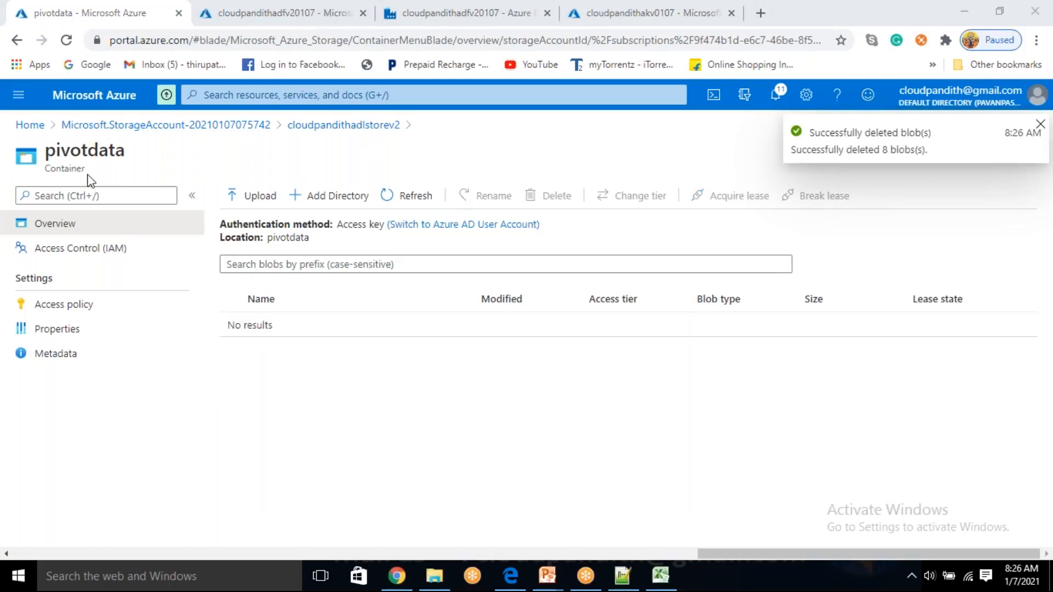
# - Return to the data factory and set the partition option of sink1 in dataflow_pivot to Single partition
pyautogui.click(467, 10)
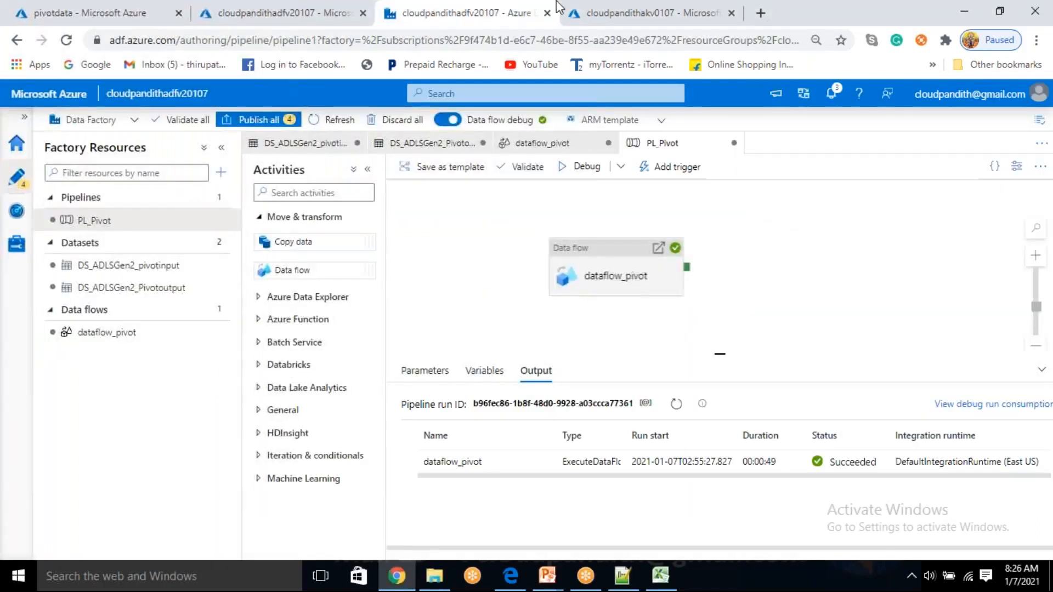
pyautogui.click(130, 334)
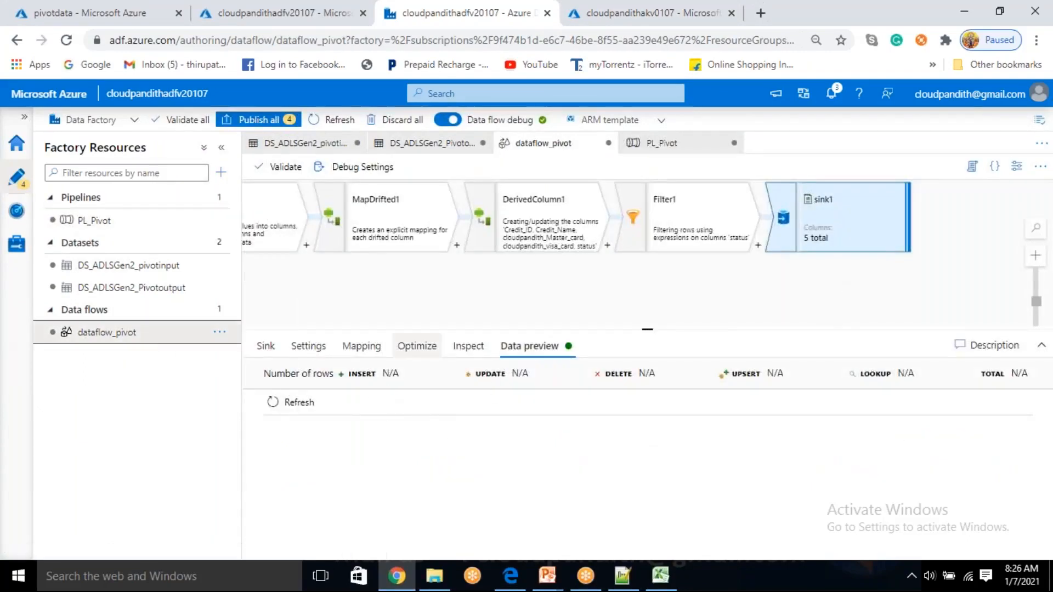
pyautogui.click(407, 352)
pyautogui.click(502, 380)
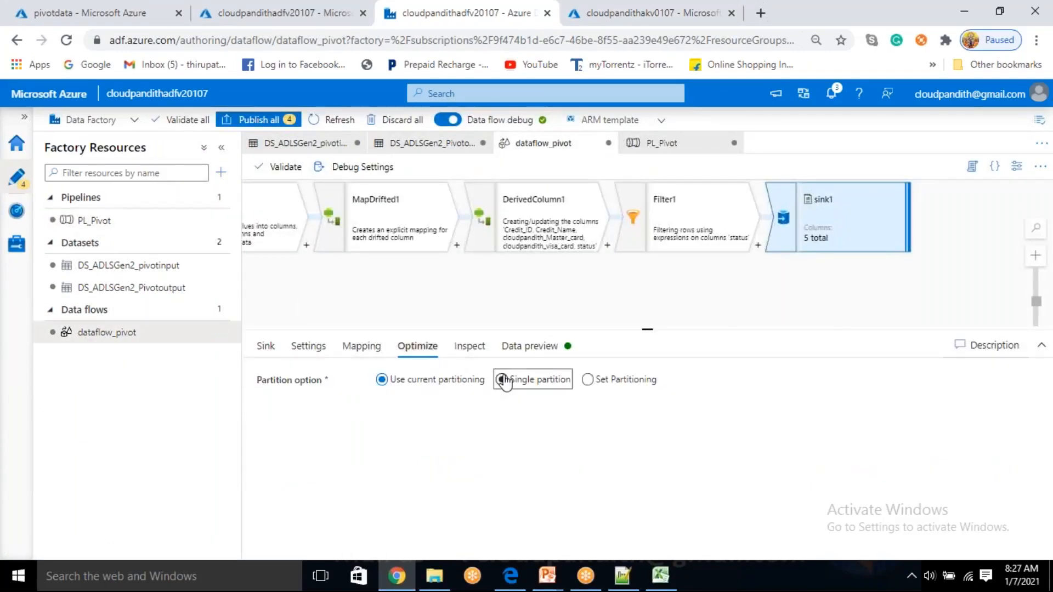
# - Set sink1's file name option to Output to single file, with the file name pivotoutput.csv
pyautogui.click(323, 357)
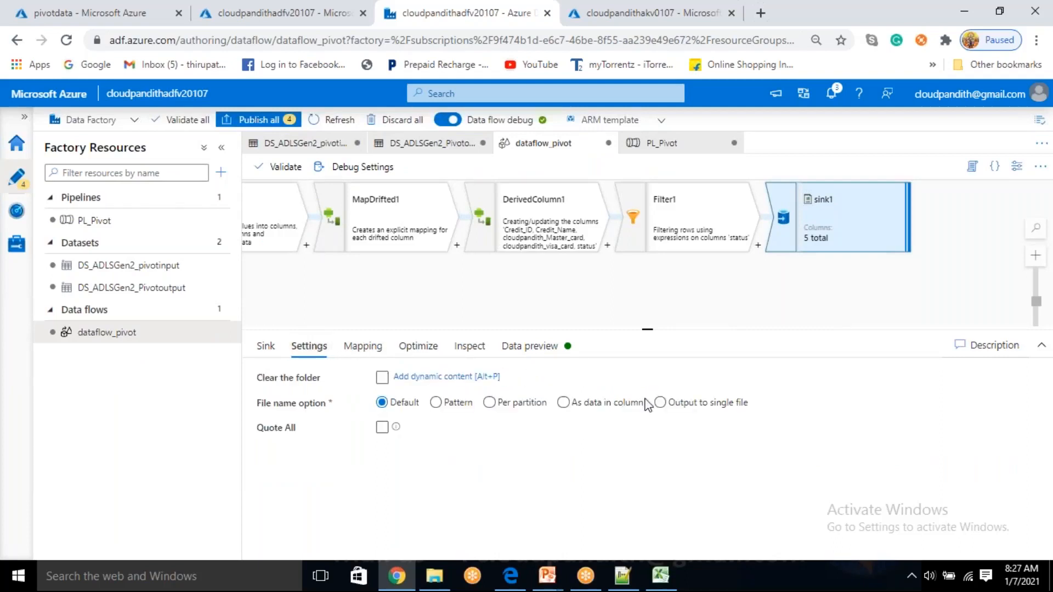
pyautogui.click(661, 403)
pyautogui.click(446, 429)
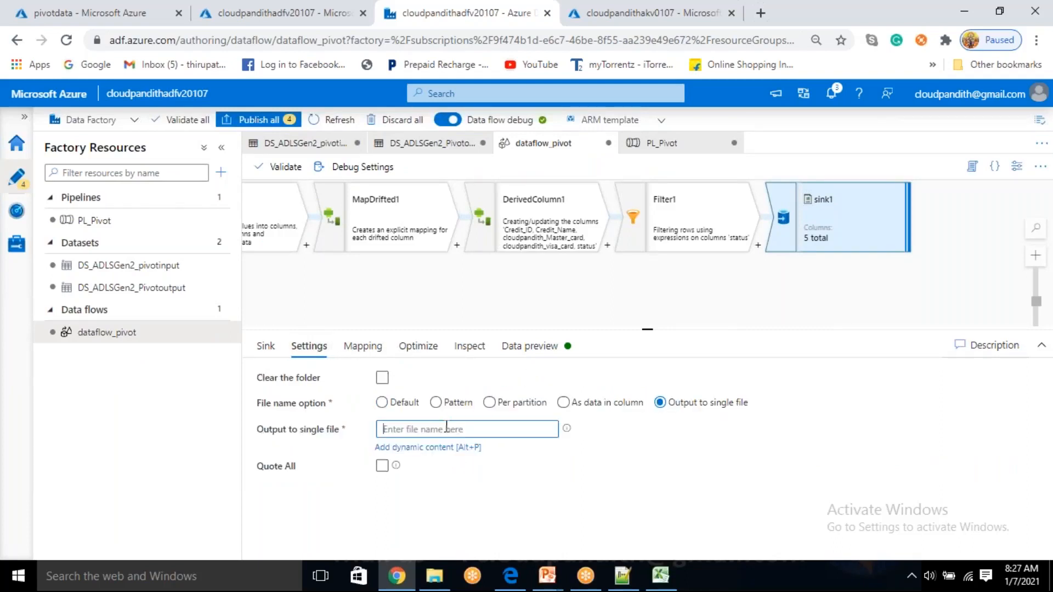
pyautogui.write('pivotoutput.csv')
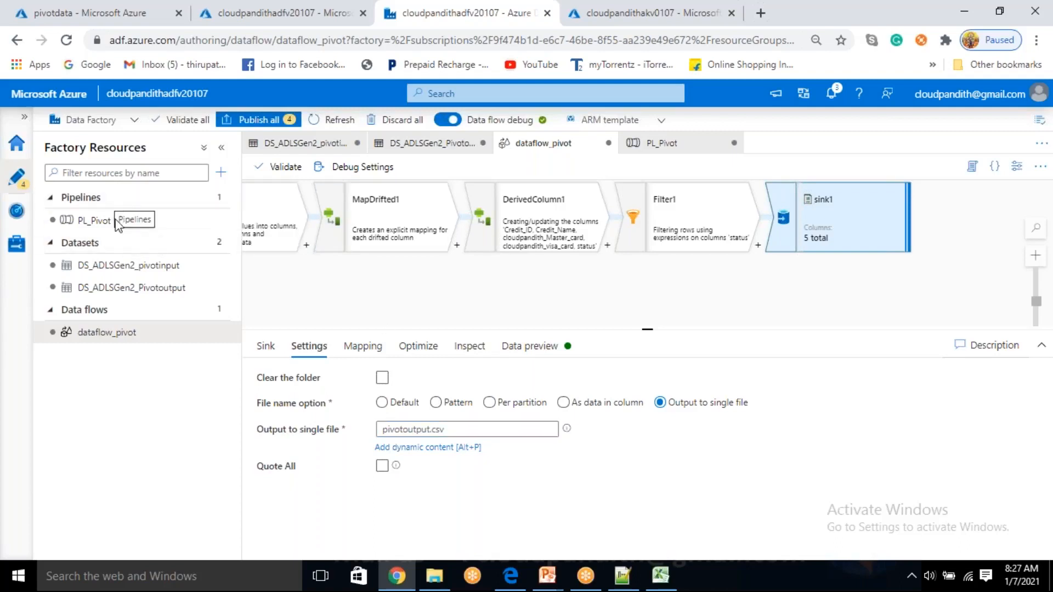
# - Start another debug run of PL_Pivot and publish all pending factory changes
pyautogui.click(74, 222)
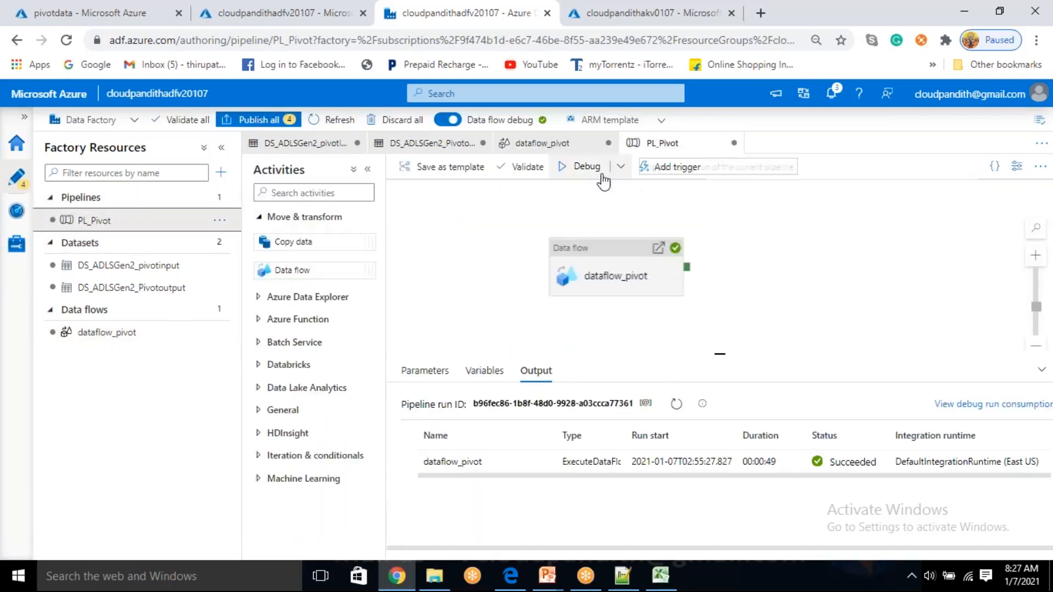
pyautogui.click(598, 169)
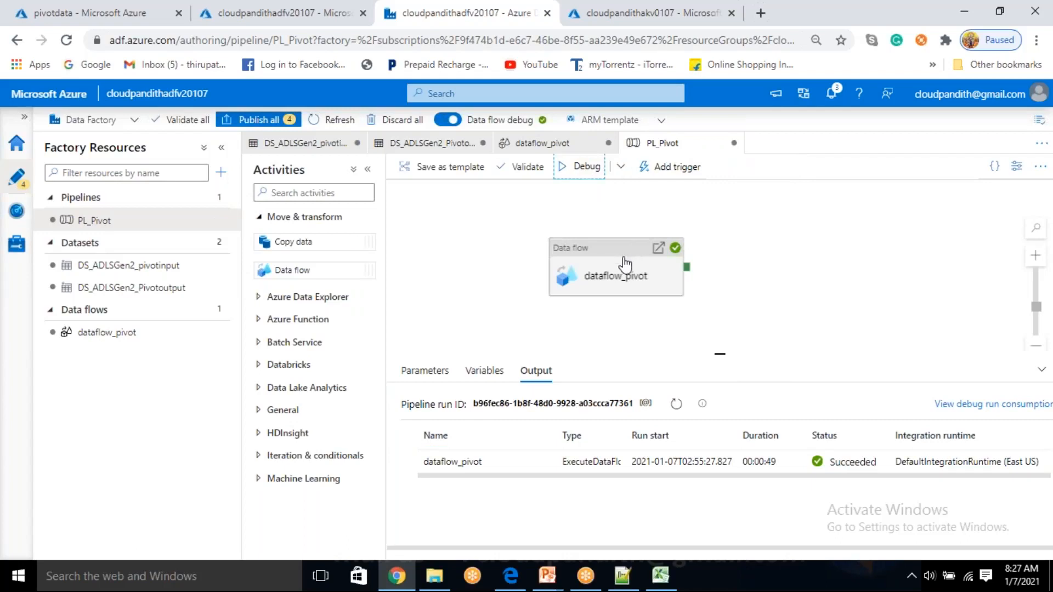
pyautogui.click(266, 119)
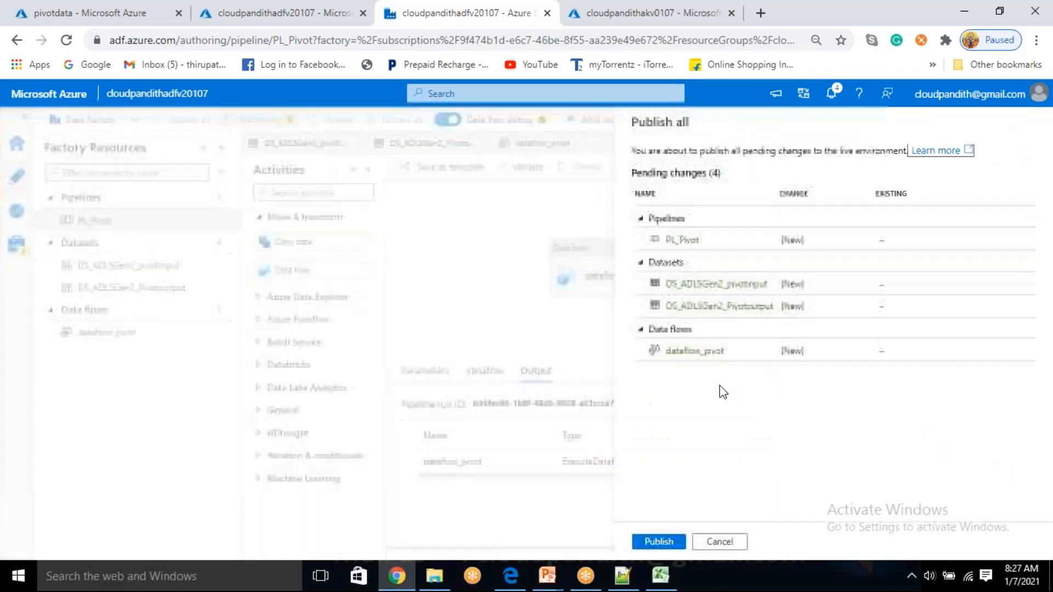
pyautogui.click(670, 542)
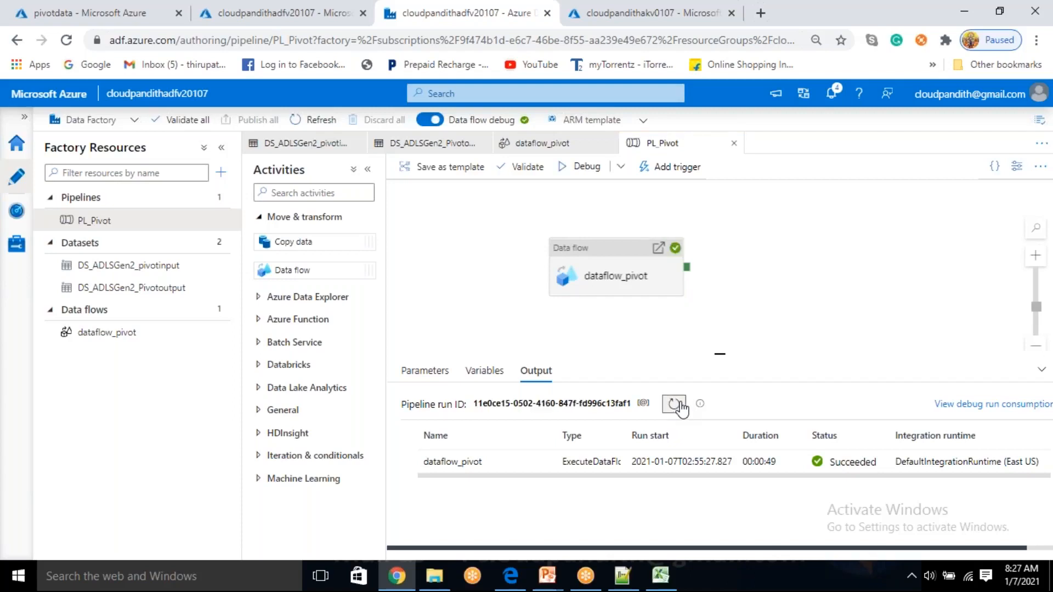
# - Refresh the new debug run's status and view the run details of its dataflow_pivot activity
pyautogui.click(675, 404)
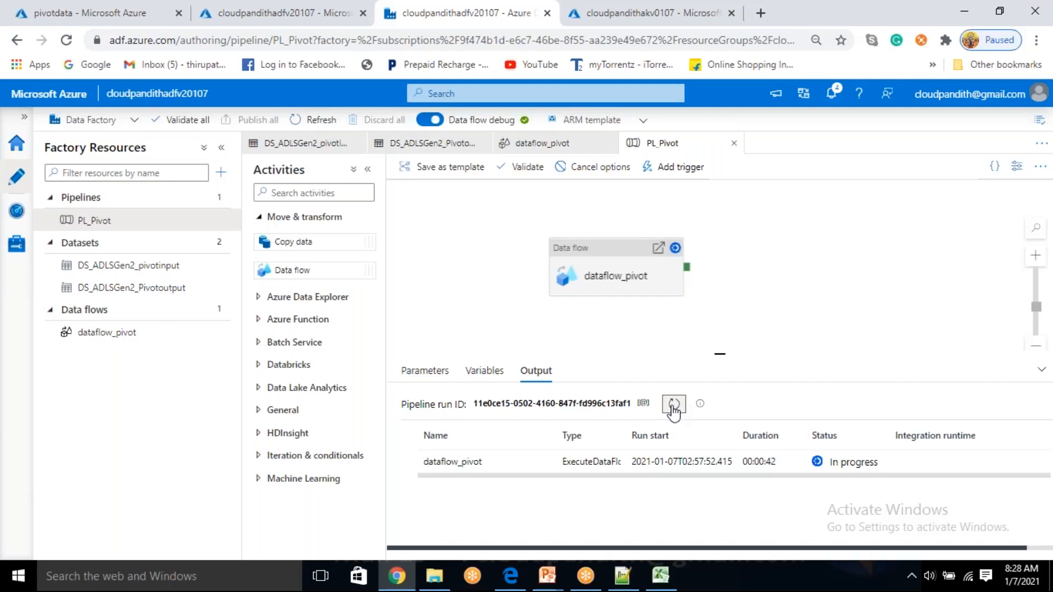
pyautogui.click(531, 462)
pyautogui.click(539, 464)
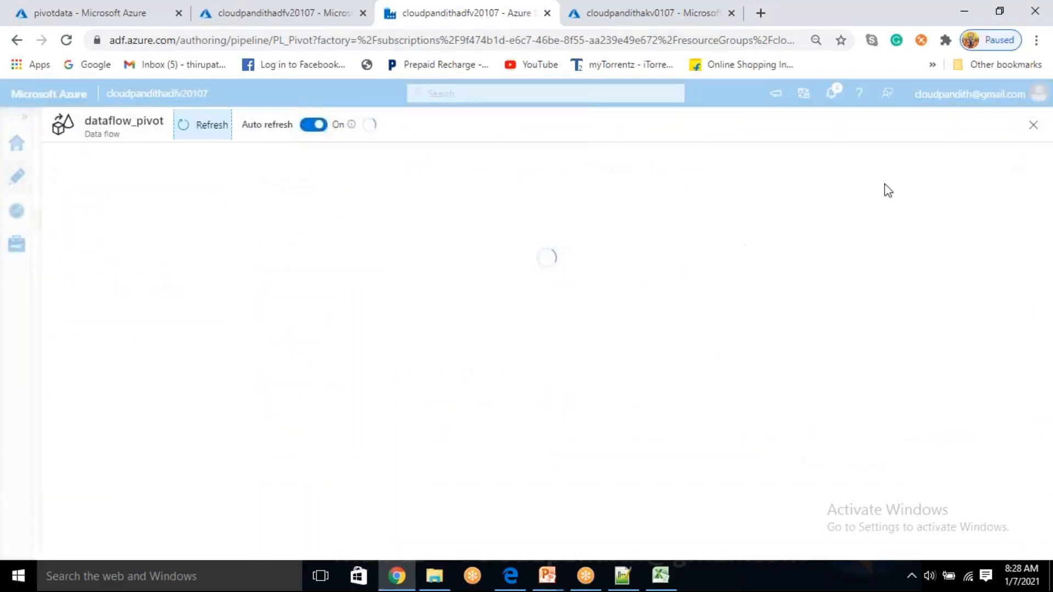
pyautogui.click(1034, 127)
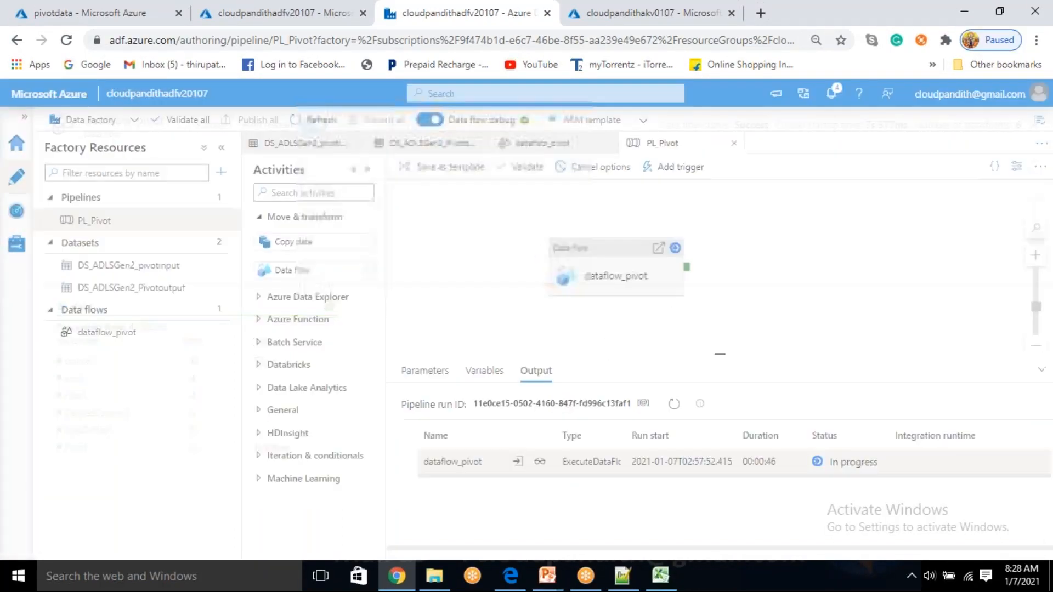
# - Refresh the debug run's status and reload the file list of the pivotdata container in the Azure portal
pyautogui.click(679, 406)
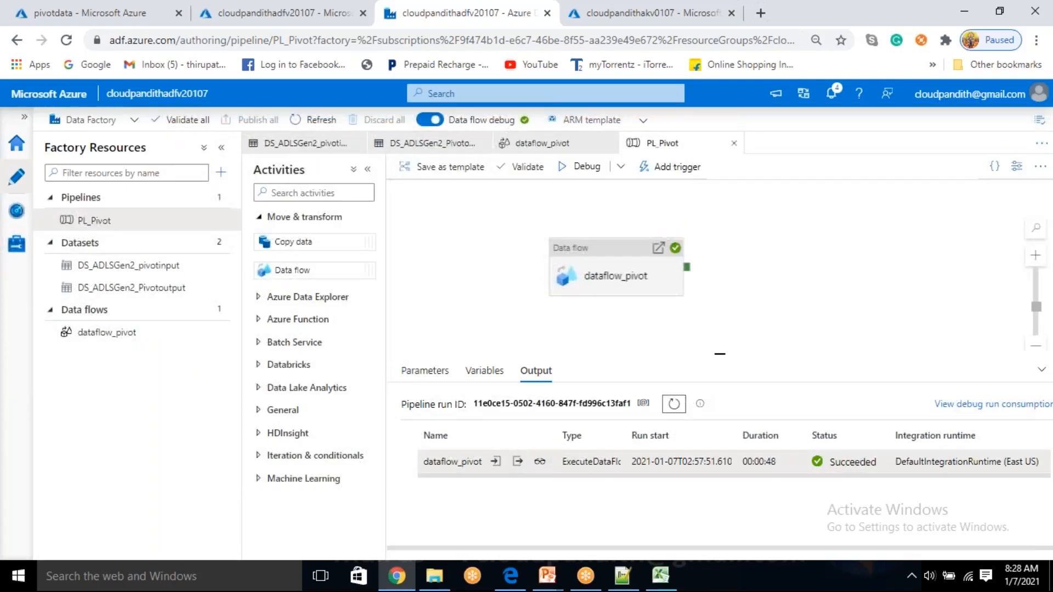
pyautogui.click(110, 12)
pyautogui.click(407, 199)
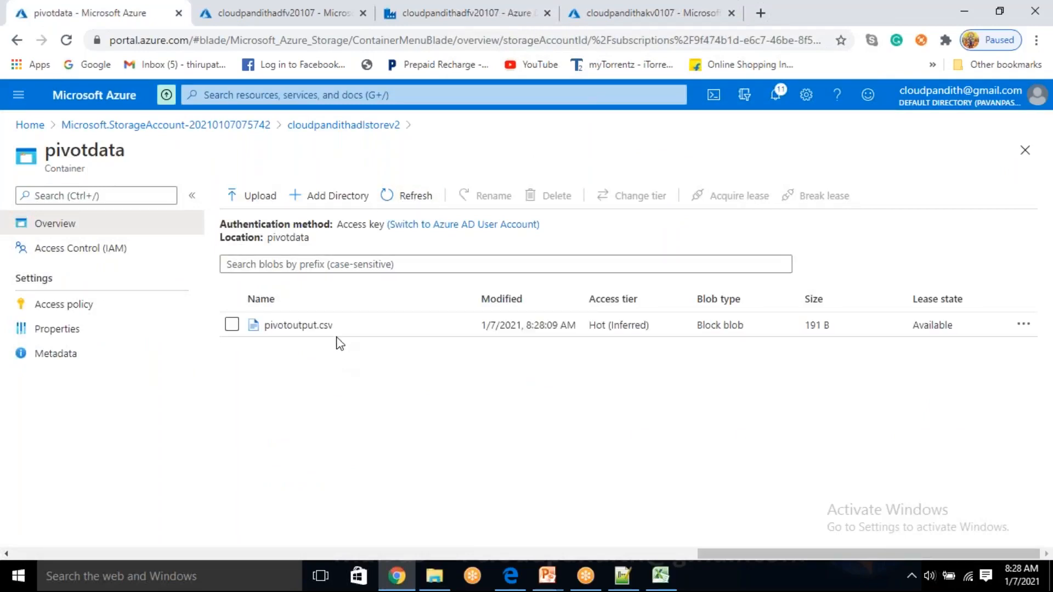
# - Open pivotoutput.csv from the pivotdata container and preview its contents as a table
pyautogui.click(337, 338)
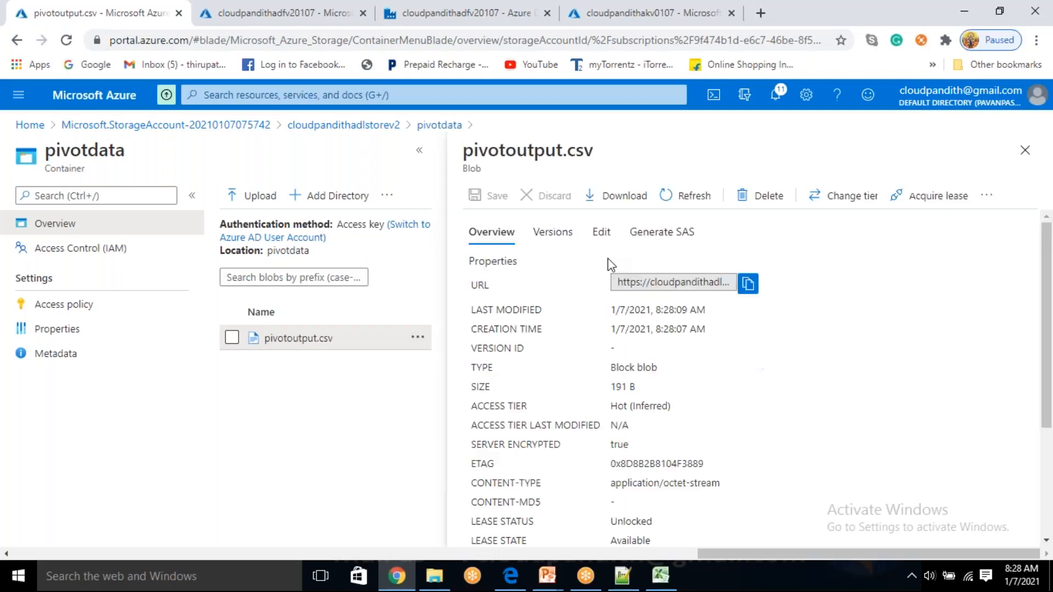
pyautogui.click(607, 242)
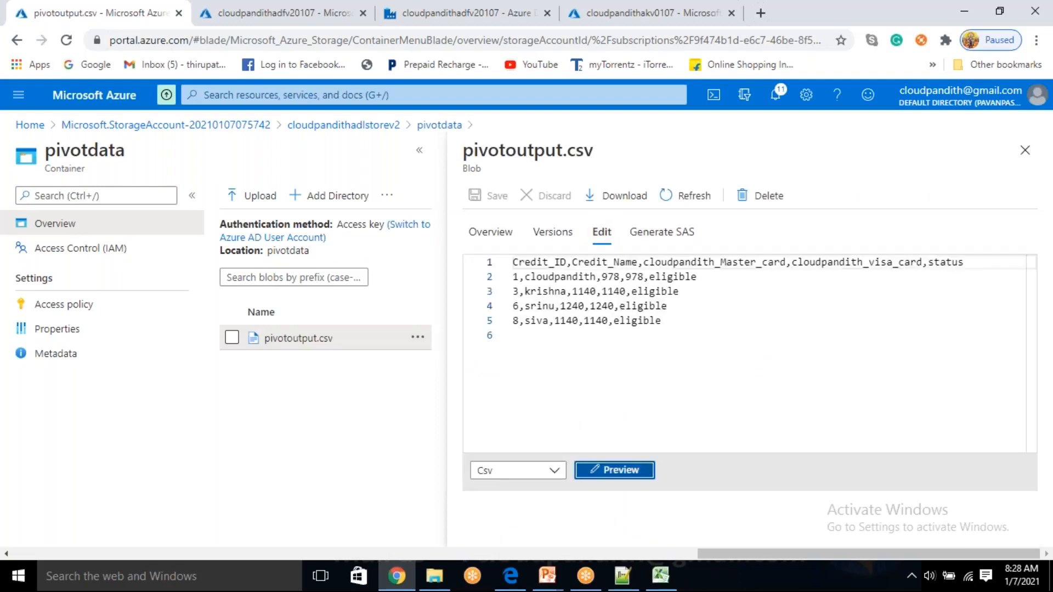
pyautogui.click(609, 471)
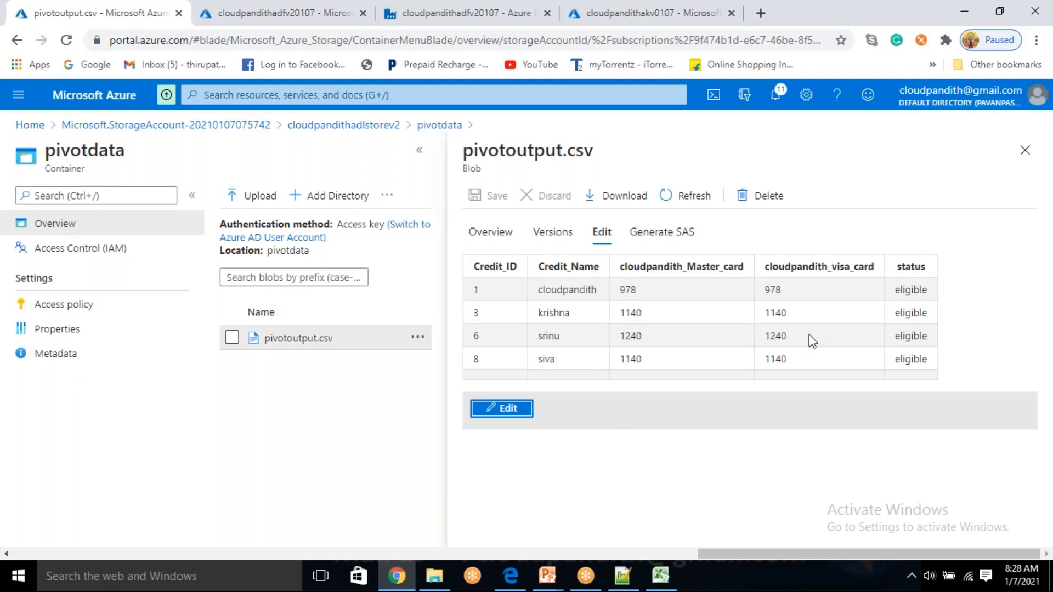
# - Examine the Master and visa card columns of the previewed pivotoutput.csv for each credit name, and close the file
pyautogui.click(505, 328)
pyautogui.moveTo(505, 326); pyautogui.dragTo(813, 377)
pyautogui.click(847, 357)
pyautogui.moveTo(678, 265); pyautogui.dragTo(713, 268)
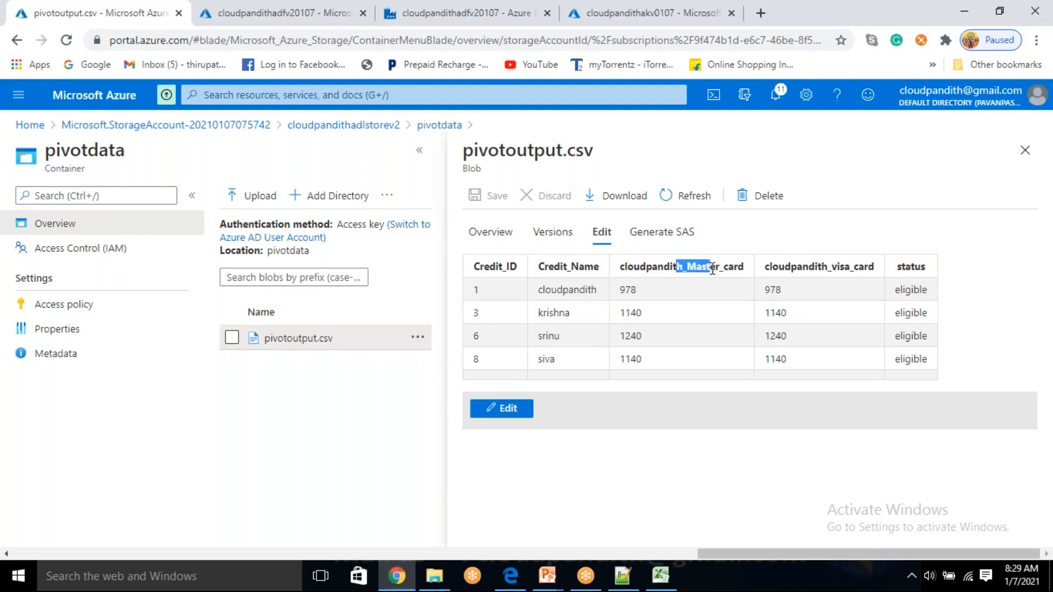
pyautogui.click(655, 292)
pyautogui.moveTo(820, 266); pyautogui.dragTo(856, 266)
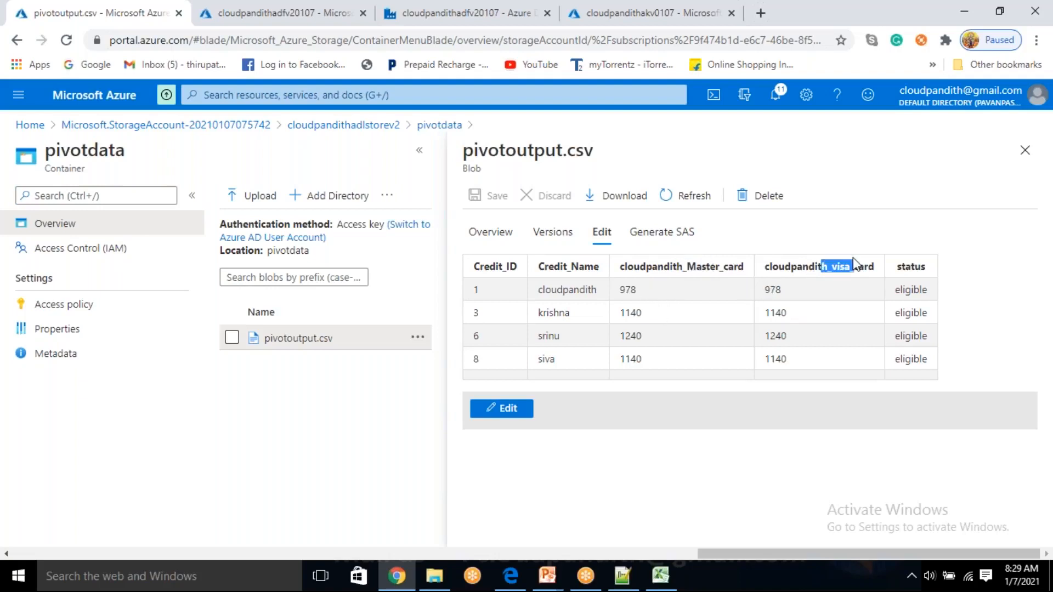
pyautogui.click(778, 292)
pyautogui.moveTo(619, 314); pyautogui.dragTo(649, 340)
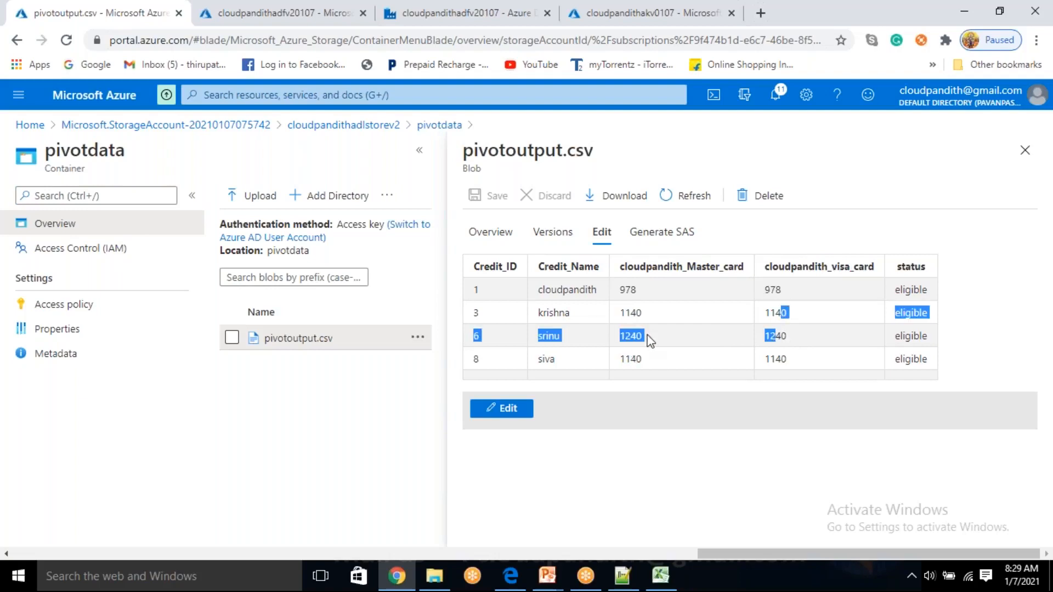
pyautogui.click(551, 318)
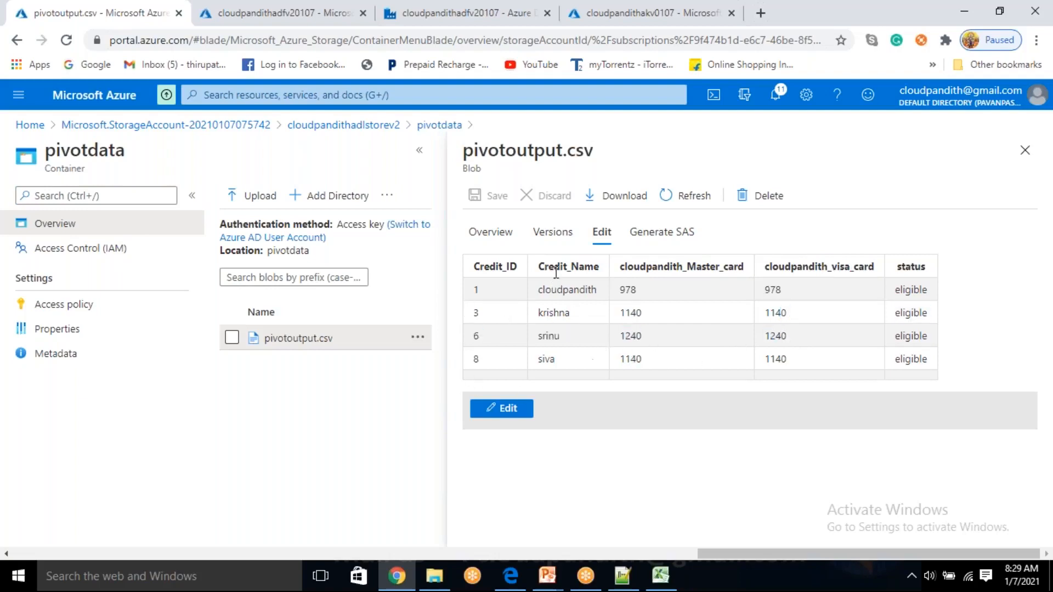
pyautogui.moveTo(708, 264); pyautogui.dragTo(732, 263)
pyautogui.moveTo(805, 266); pyautogui.dragTo(874, 260)
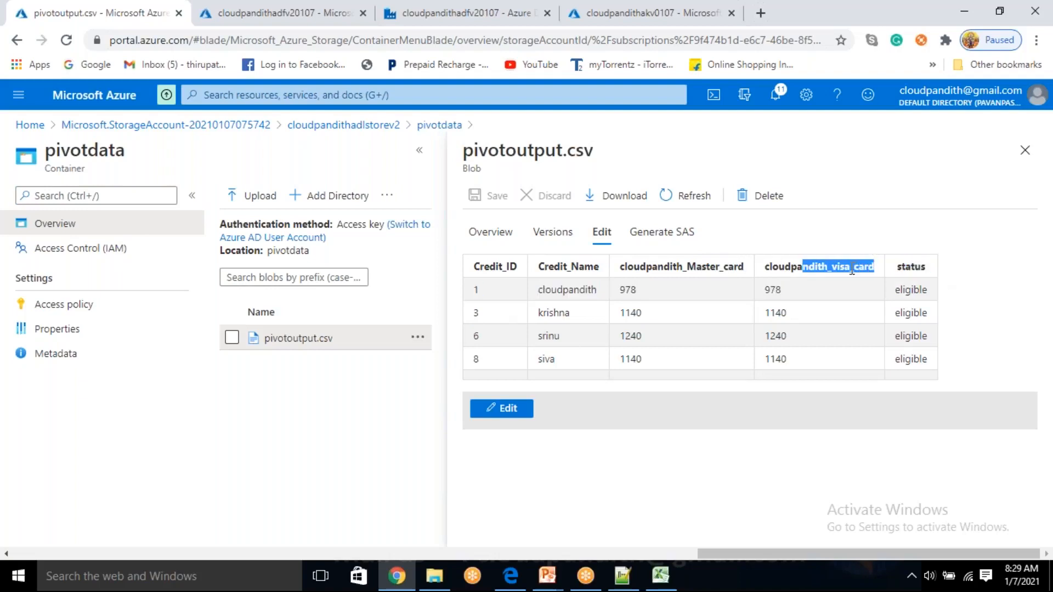
pyautogui.click(1025, 152)
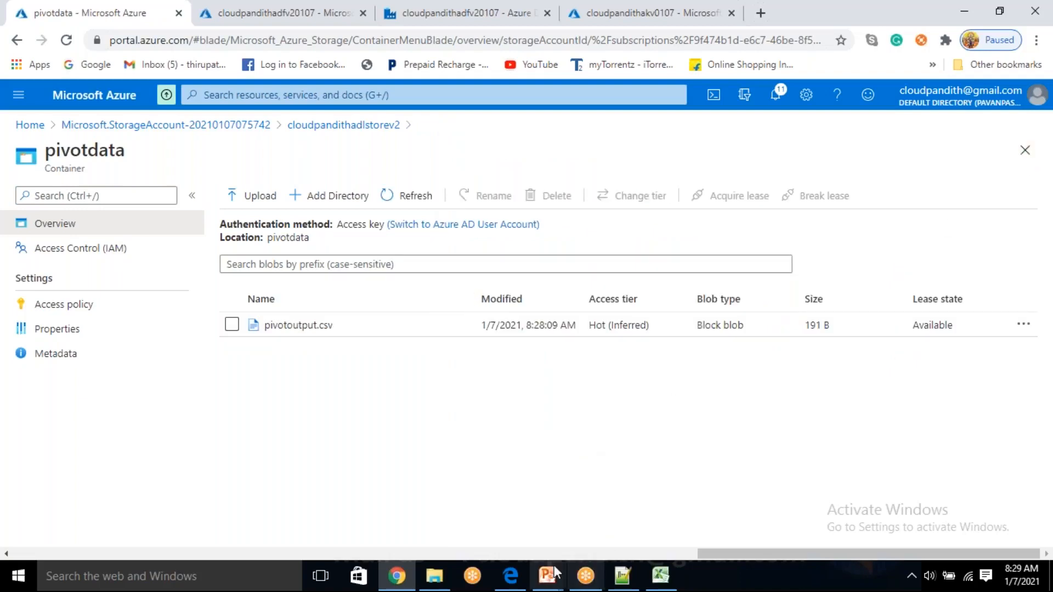
# - Switch to pivot.csv in Excel, clear the example pivot table beside the data, and close the workbook without saving
pyautogui.click(661, 576)
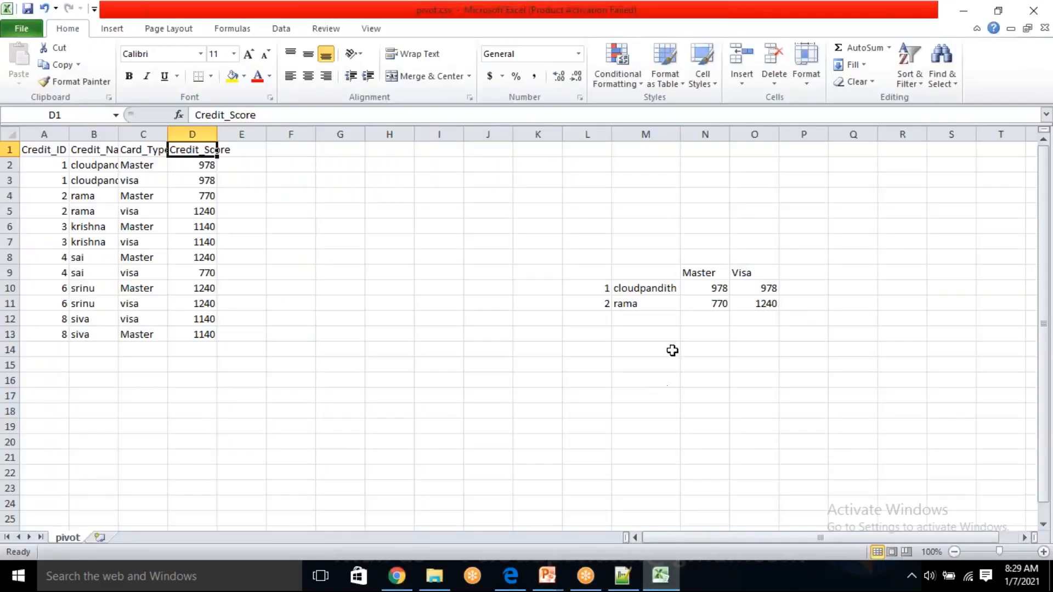
pyautogui.click(478, 349)
pyautogui.click(308, 202)
pyautogui.click(754, 304)
pyautogui.press('Delete')
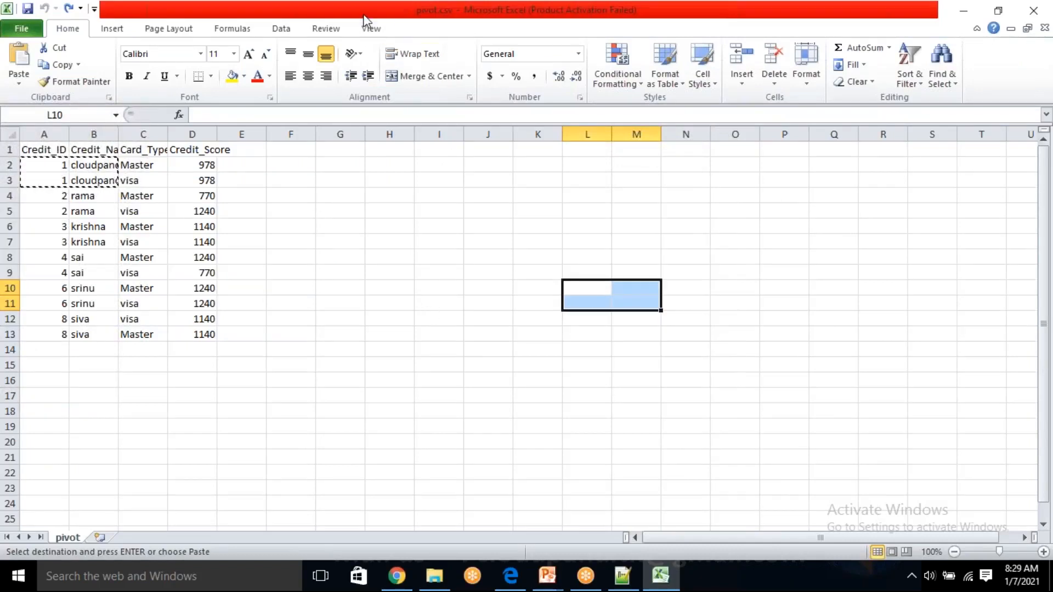
pyautogui.moveTo(364, 15); pyautogui.dragTo(301, 164)
pyautogui.click(574, 161)
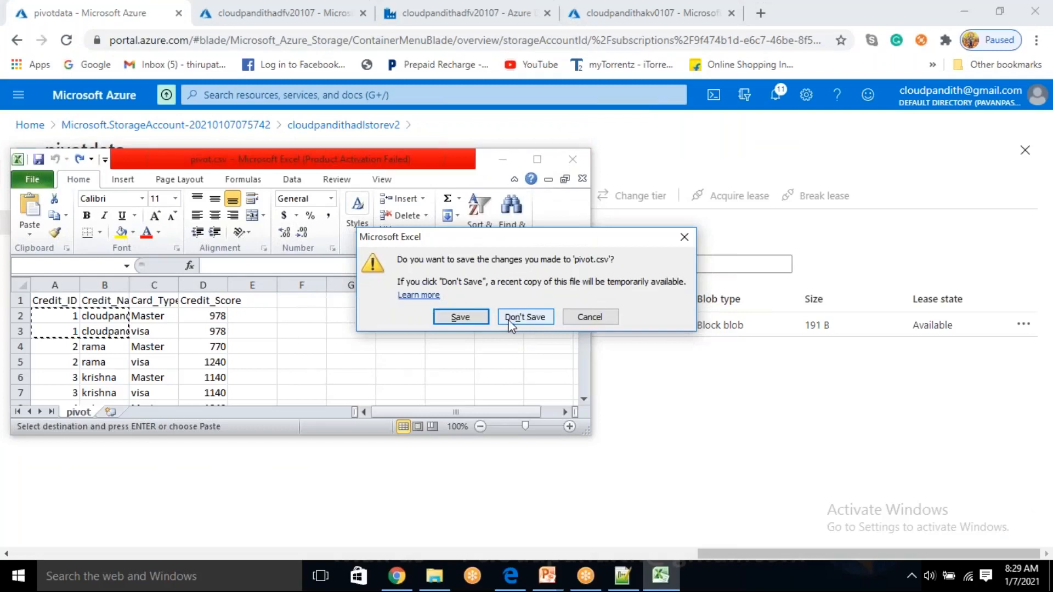
pyautogui.click(529, 317)
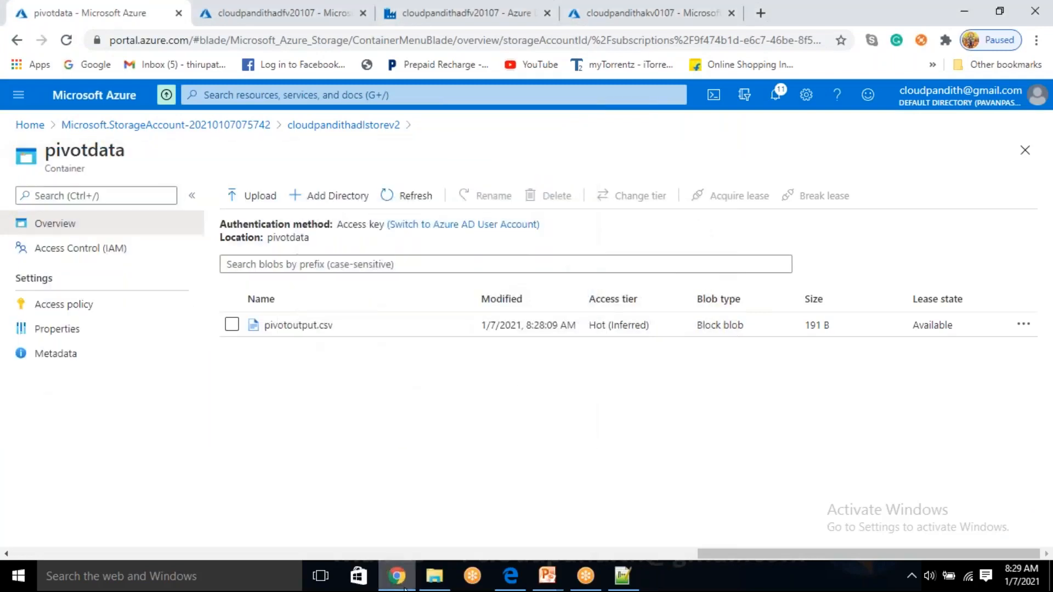
# - Open unpivot.csv from the Data Flow Performance folder in Notepad++ and close the editor again
pyautogui.click(435, 576)
pyautogui.click(257, 179)
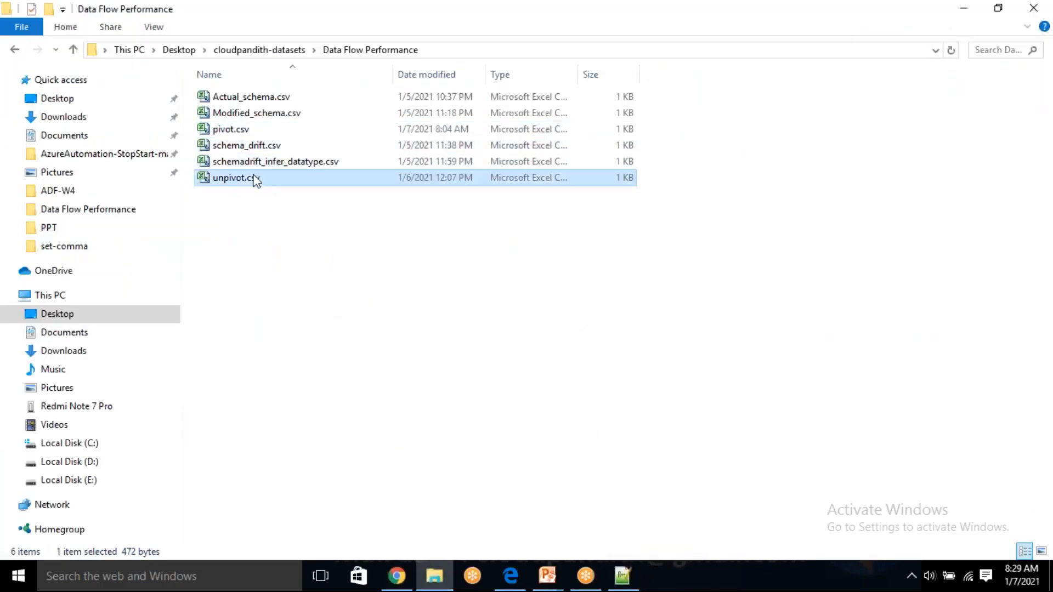
pyautogui.rightClick(256, 179)
pyautogui.click(307, 237)
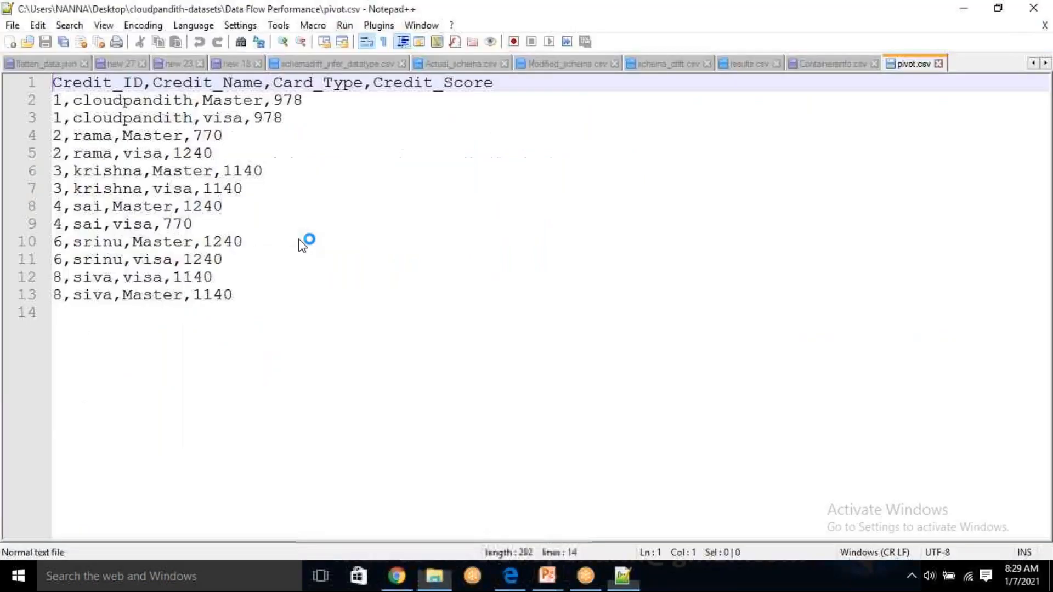
pyautogui.doubleClick(502, 9)
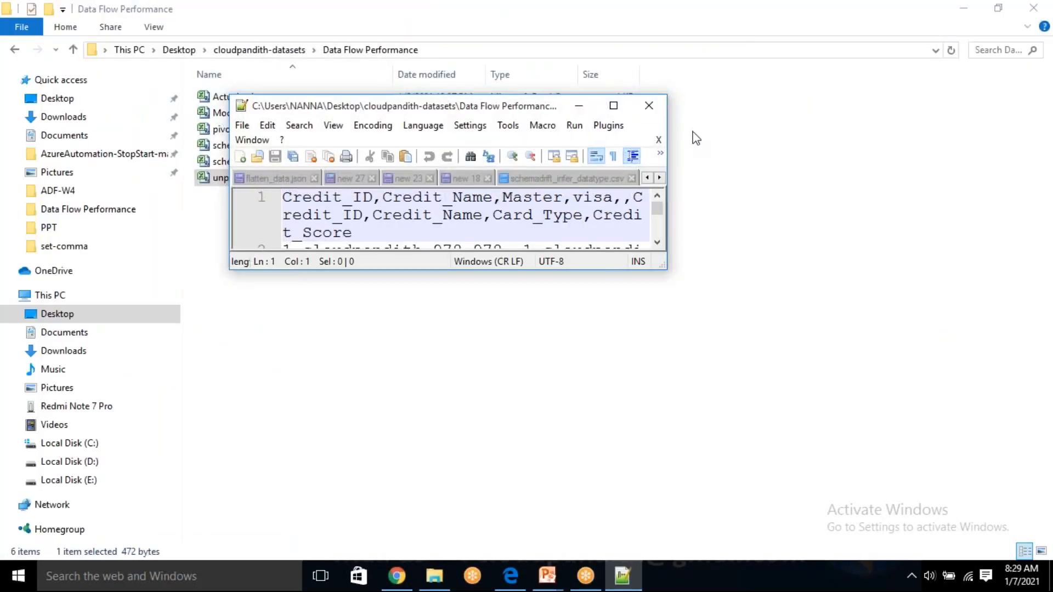
pyautogui.click(657, 107)
pyautogui.click(668, 218)
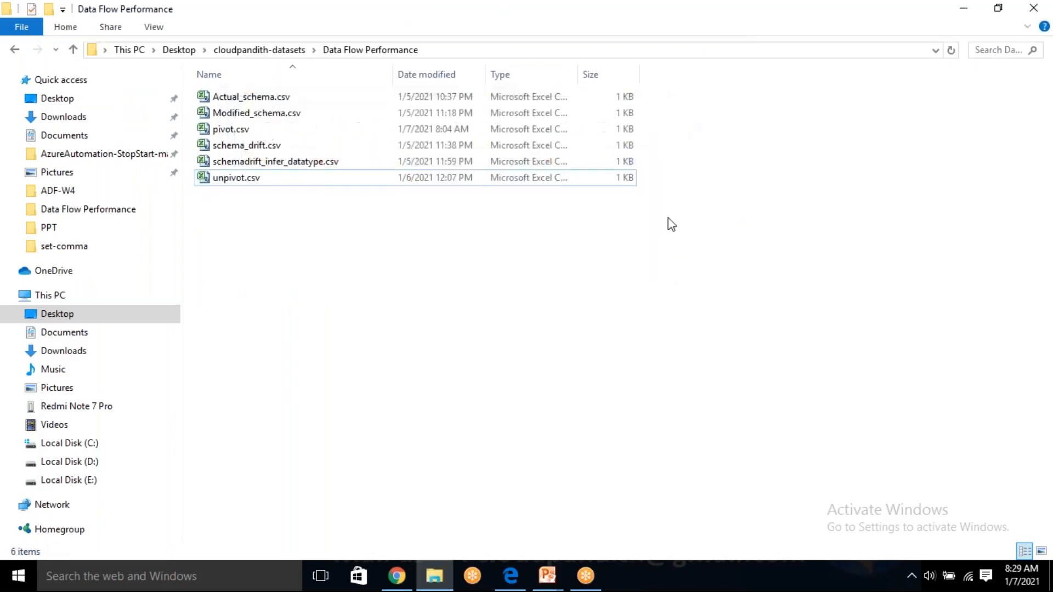
# - Open unpivot.csv in Excel and dismiss the Office Activation Wizard
pyautogui.doubleClick(338, 180)
pyautogui.moveTo(310, 153); pyautogui.dragTo(442, 336)
pyautogui.click(283, 426)
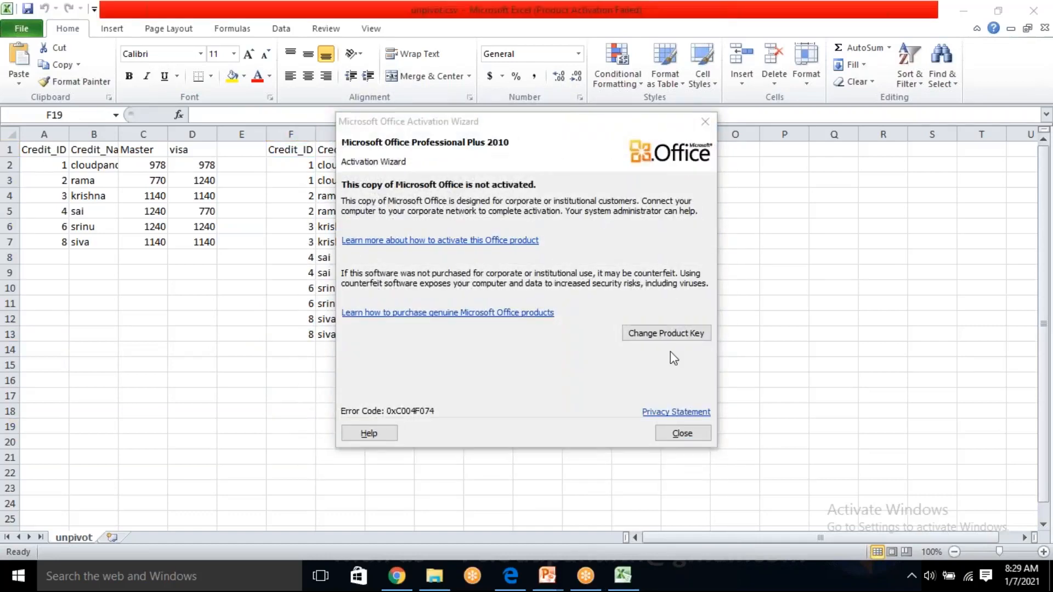
pyautogui.click(705, 121)
pyautogui.click(735, 304)
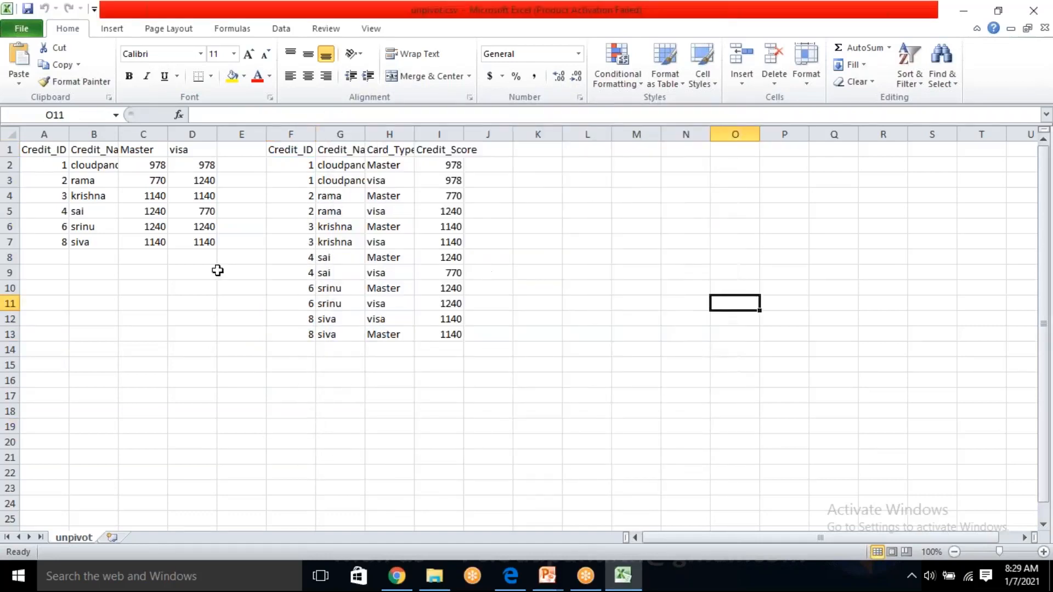
# - Compare the Master and visa columns of the first table with the Card_Type column of the second table in unpivot.csv
pyautogui.moveTo(44, 150); pyautogui.dragTo(94, 180)
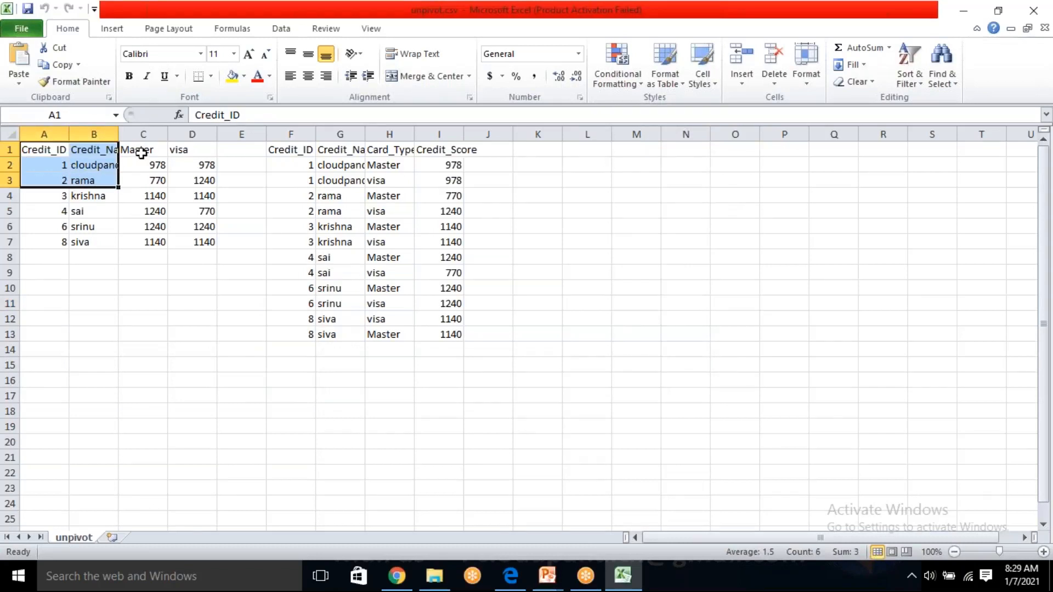
pyautogui.click(141, 150)
pyautogui.click(181, 149)
pyautogui.click(141, 149)
pyautogui.click(172, 149)
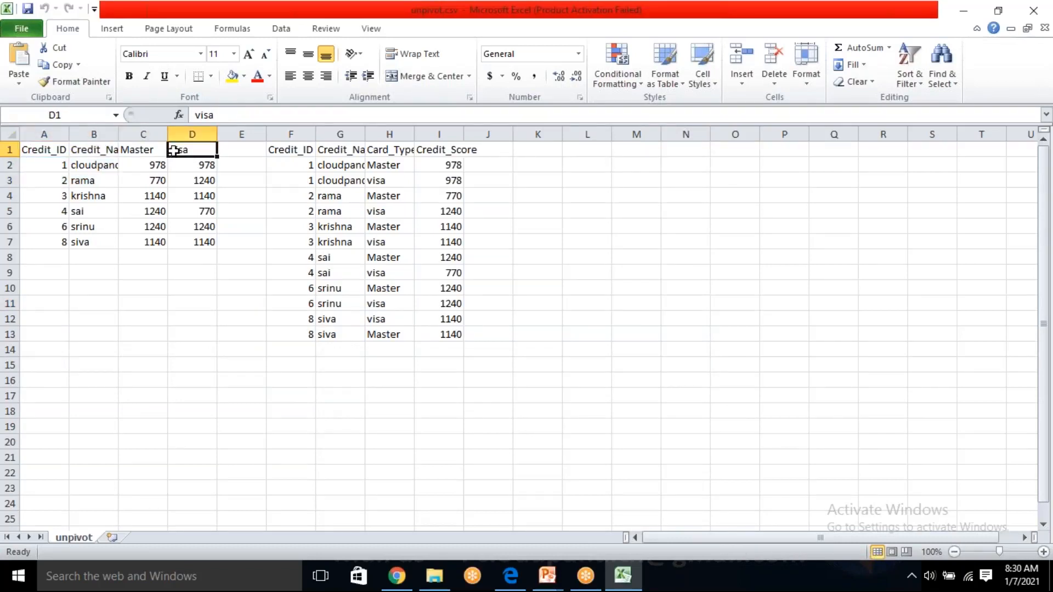
pyautogui.moveTo(390, 167); pyautogui.dragTo(384, 303)
pyautogui.click(382, 196)
pyautogui.moveTo(154, 150); pyautogui.dragTo(174, 157)
pyautogui.moveTo(383, 165); pyautogui.dragTo(393, 246)
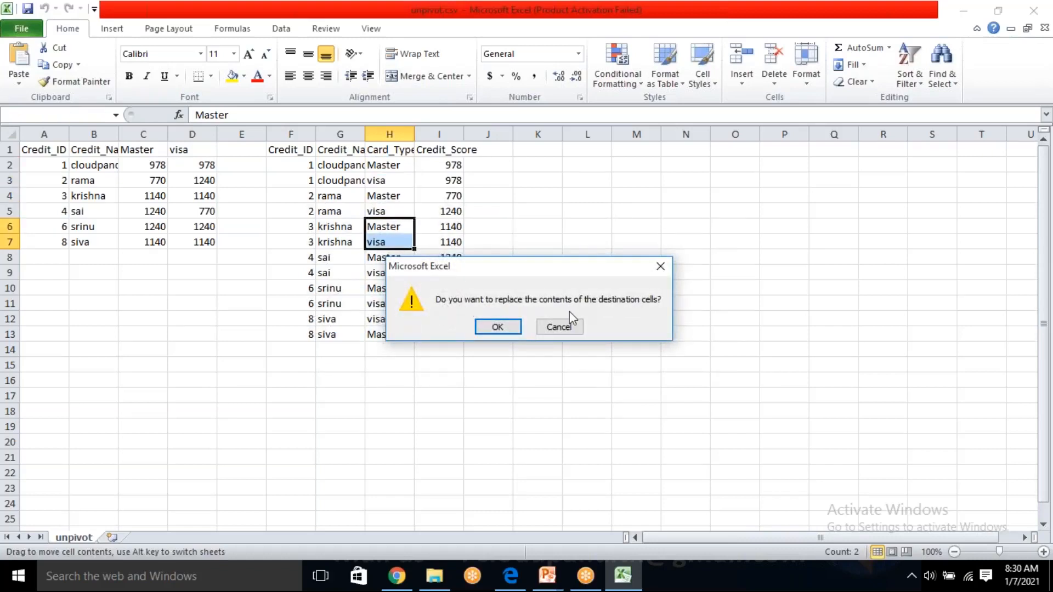
pyautogui.press('Escape')
pyautogui.click(278, 350)
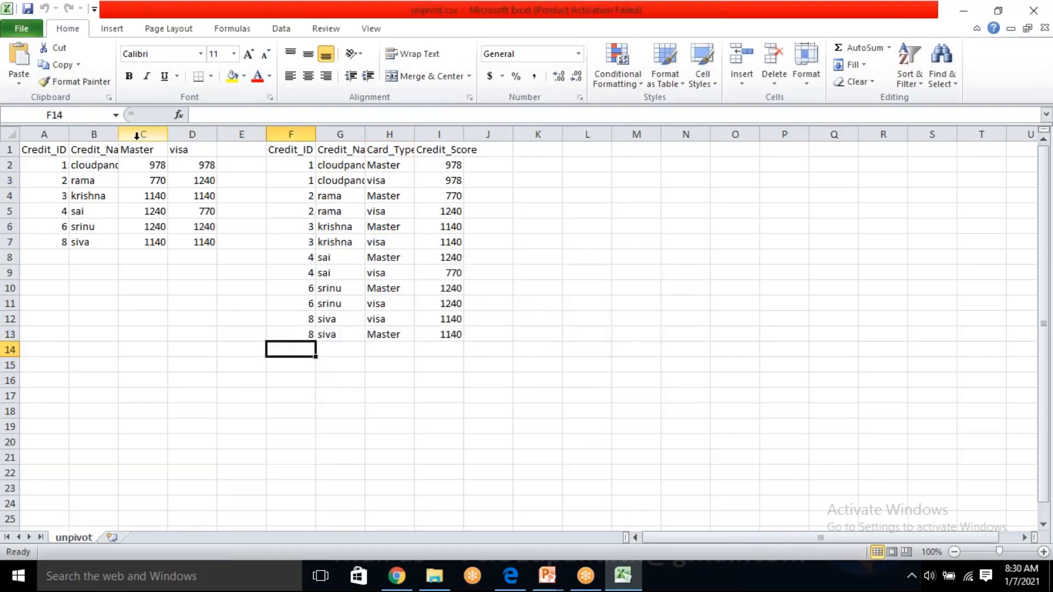
# - Clear the second table in cells E1:I13 of unpivot.csv and save the file
pyautogui.moveTo(251, 148); pyautogui.dragTo(446, 333)
pyautogui.press('Delete')
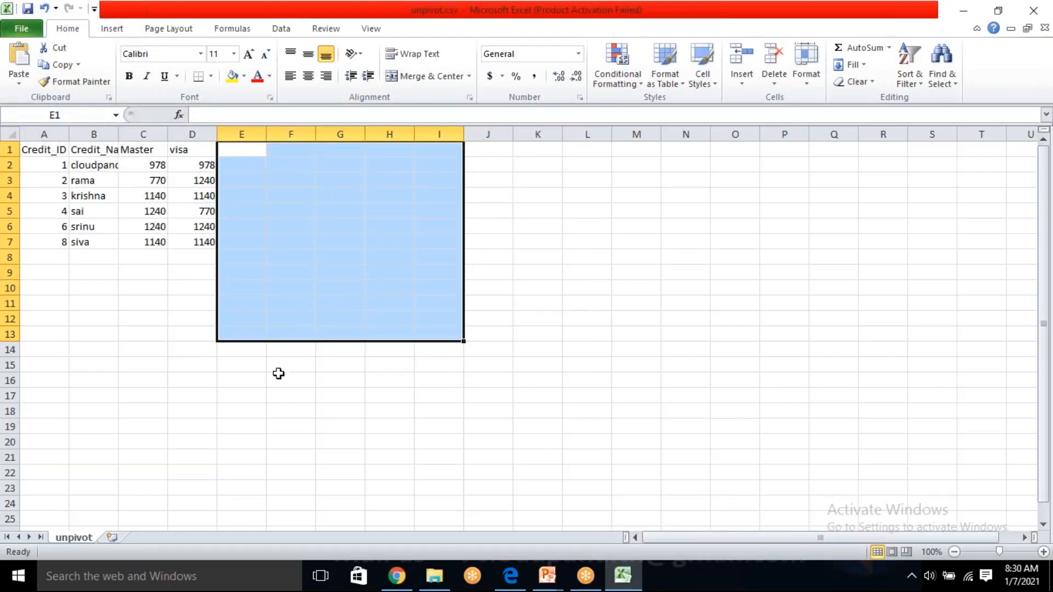
pyautogui.click(242, 380)
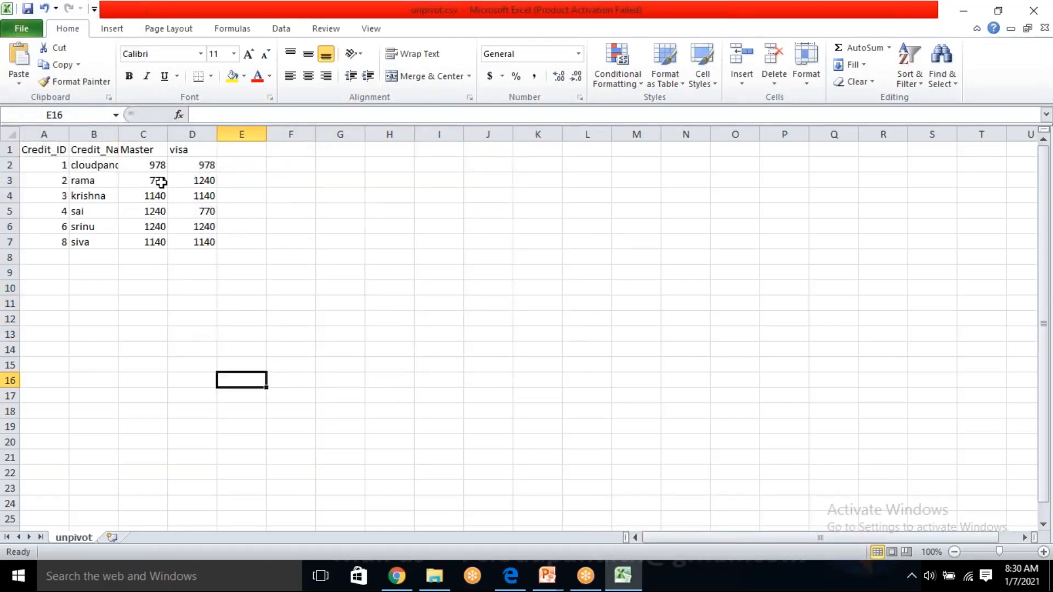
pyautogui.click(15, 30)
pyautogui.click(30, 52)
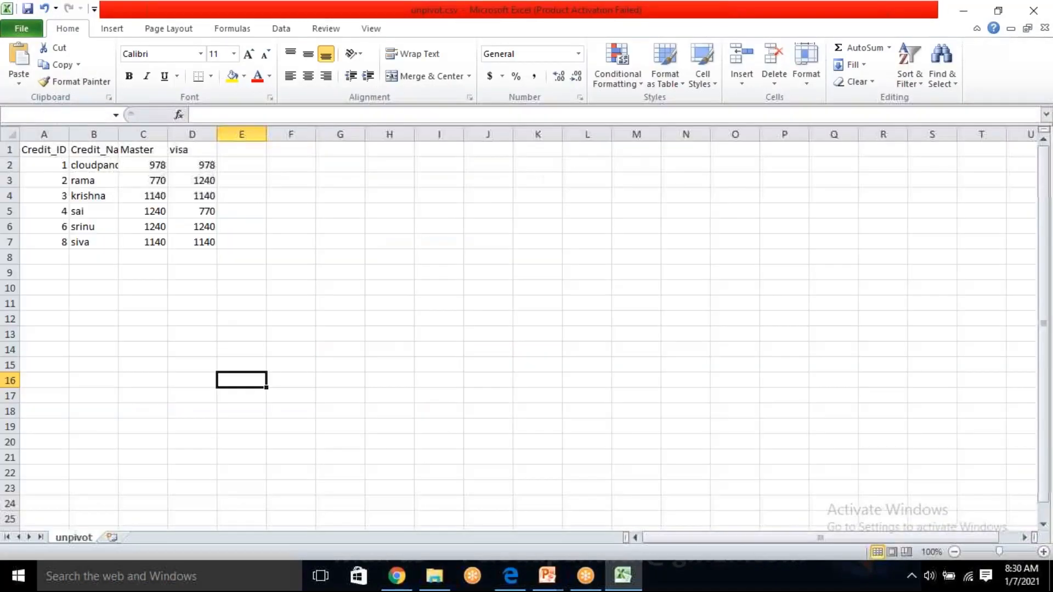
pyautogui.click(469, 343)
# - Close the workbook, saving it as CSV (Comma delimited) over the existing unpivot.csv in the Data Flow Performance folder
pyautogui.moveTo(540, 9); pyautogui.dragTo(461, 137)
pyautogui.click(722, 140)
pyautogui.click(461, 307)
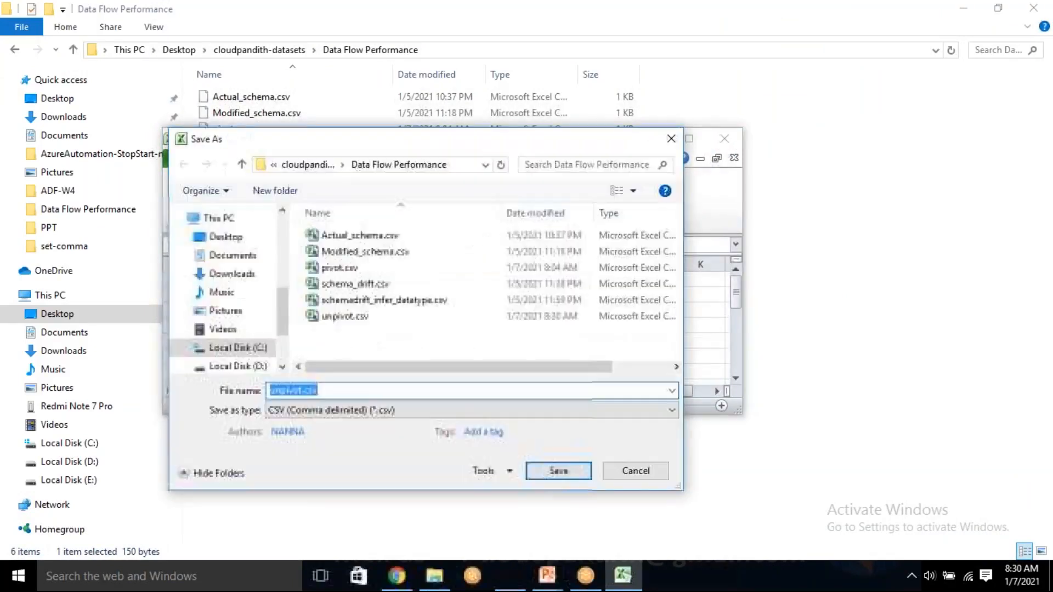
pyautogui.click(561, 471)
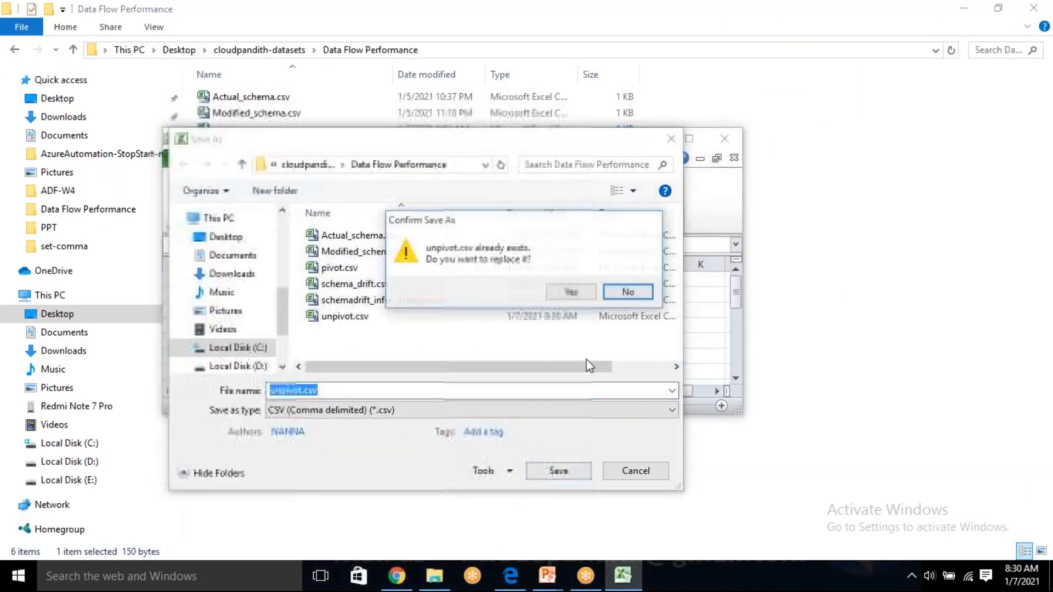
pyautogui.click(568, 292)
pyautogui.click(468, 339)
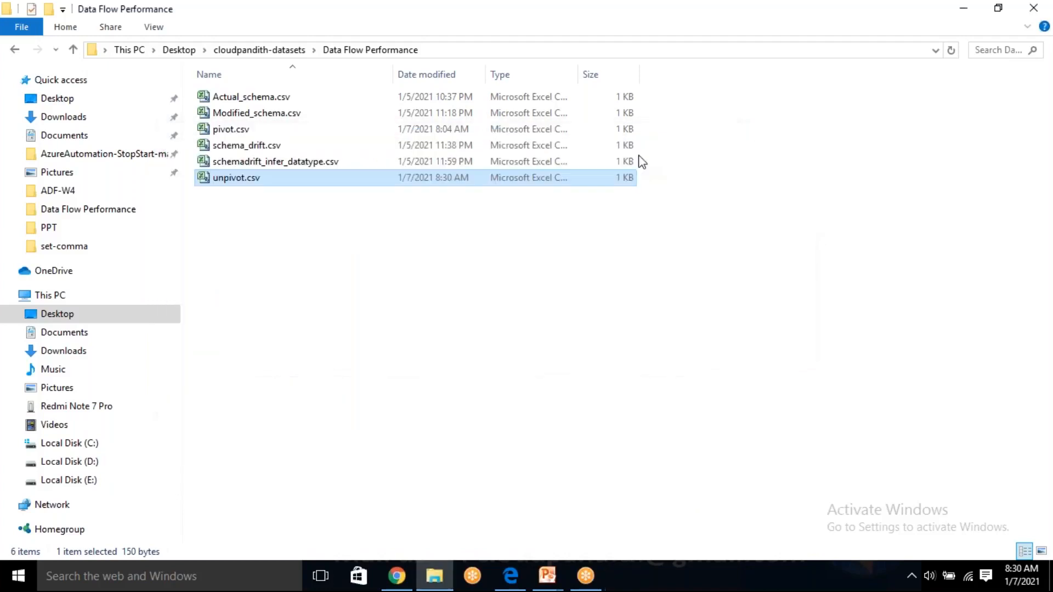
# - Switch to the Azure portal in Chrome and open the inputunpivot container of the cloudpandithadlstorev2 storage account
pyautogui.click(396, 306)
pyautogui.click(397, 576)
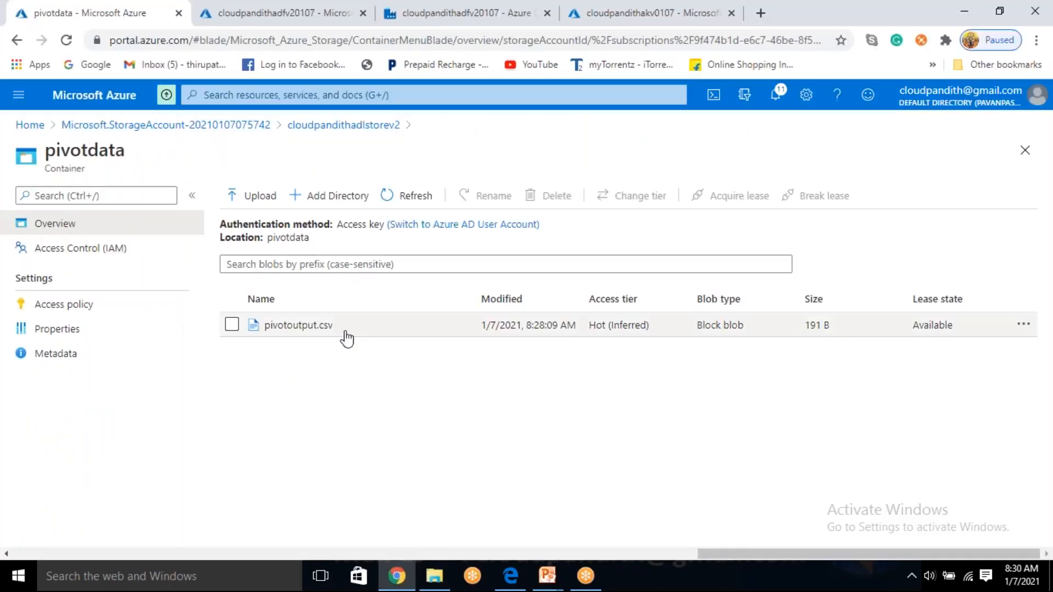
pyautogui.click(377, 126)
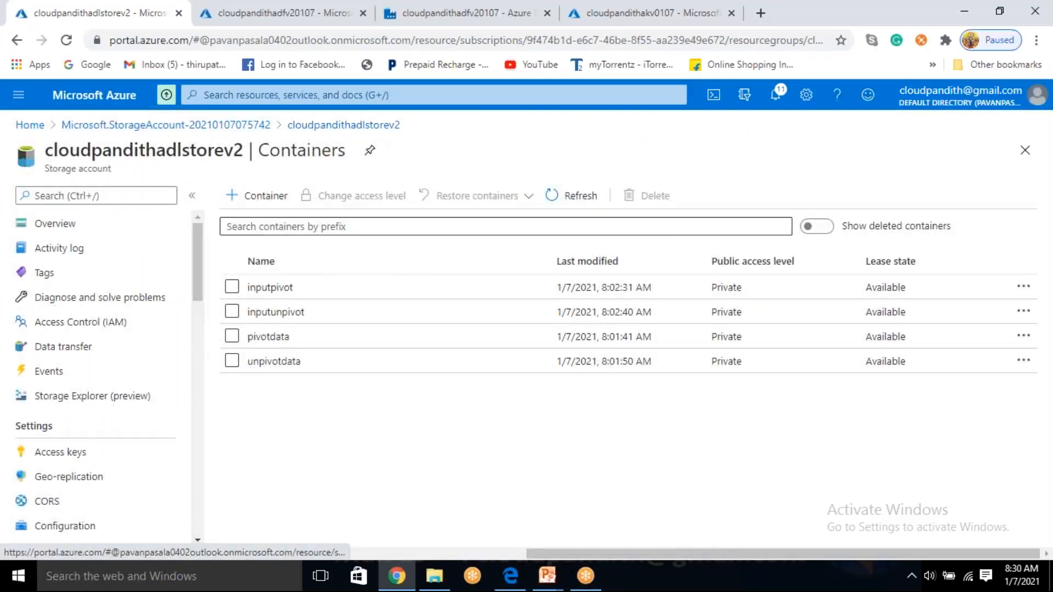
pyautogui.click(285, 313)
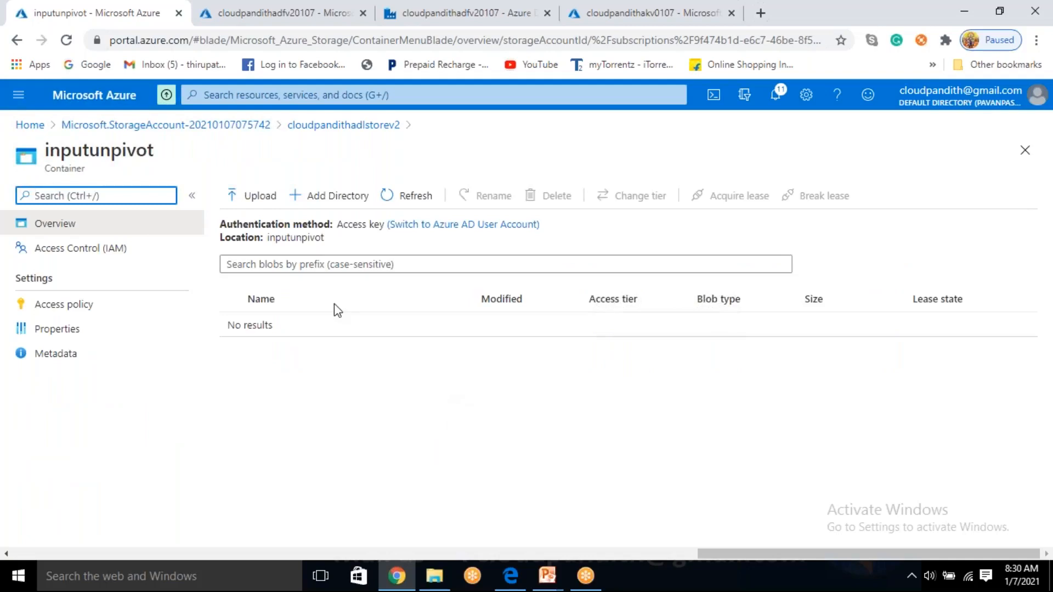
# - Upload unpivot.csv to the inputunpivot container and close the upload pane
pyautogui.click(233, 198)
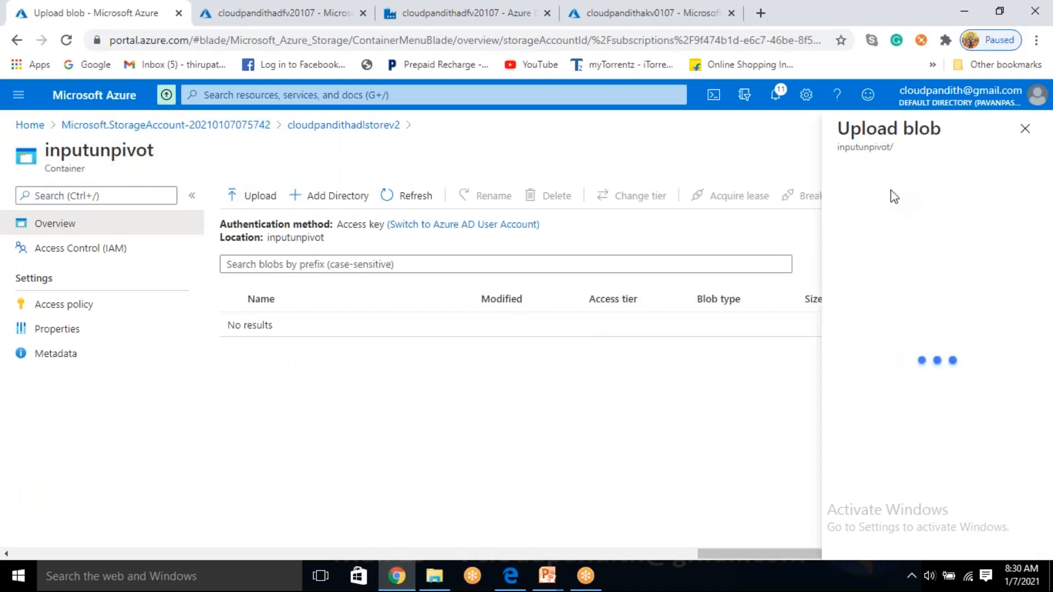
pyautogui.click(889, 193)
pyautogui.click(192, 190)
pyautogui.click(911, 533)
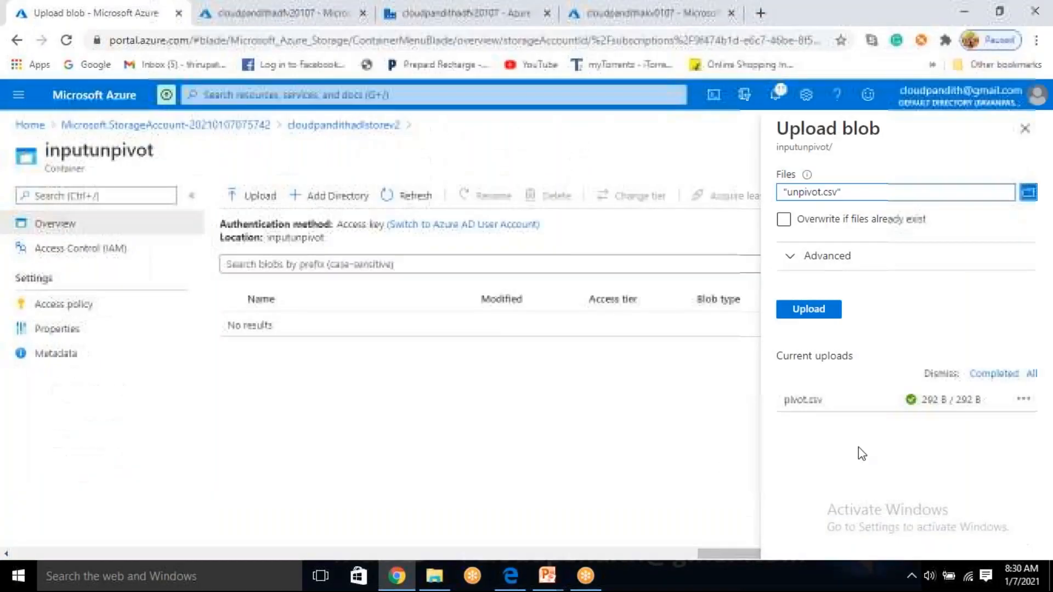
pyautogui.click(821, 309)
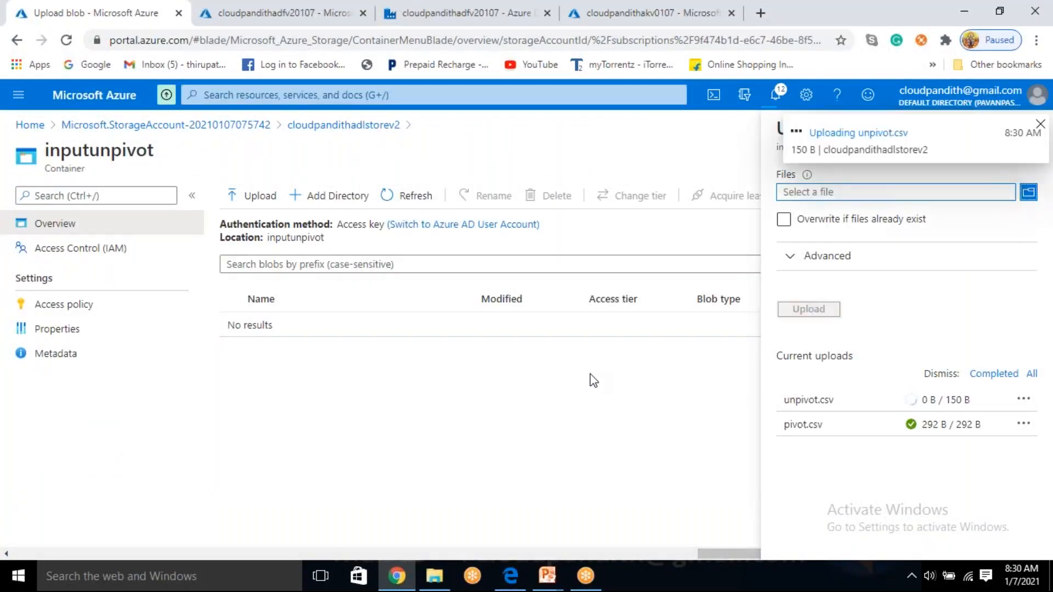
pyautogui.click(1041, 124)
pyautogui.click(1025, 125)
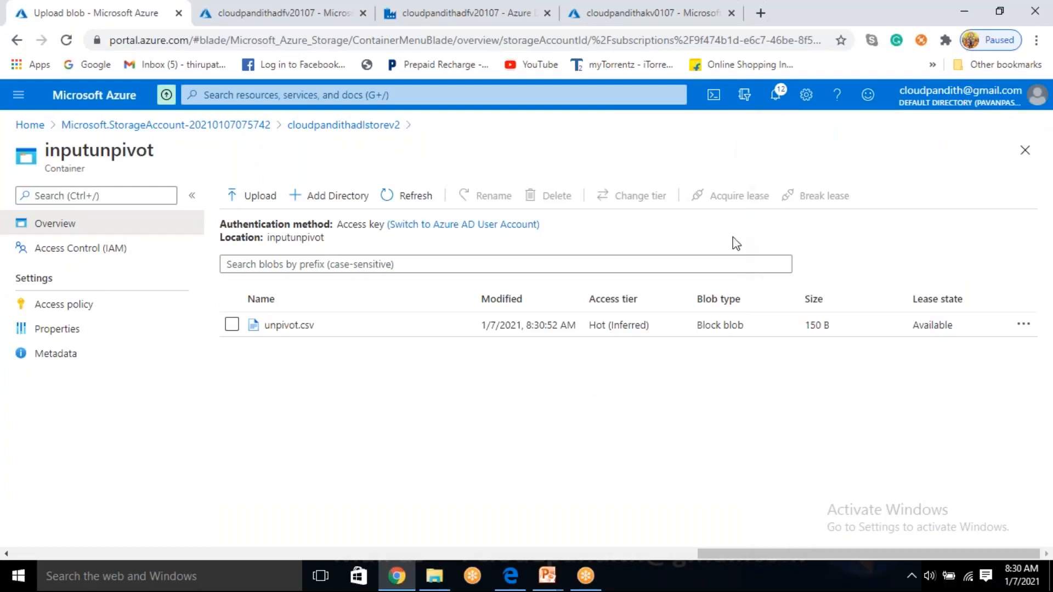
# - Preview the uploaded unpivot.csv as a table, examine its rows, and close the blob
pyautogui.click(348, 336)
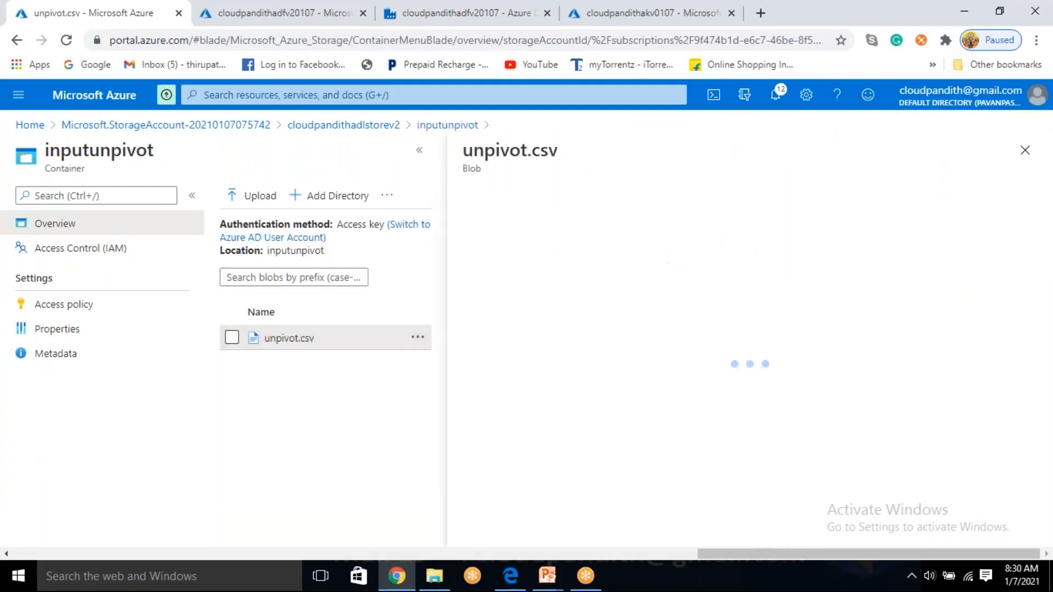
pyautogui.click(602, 232)
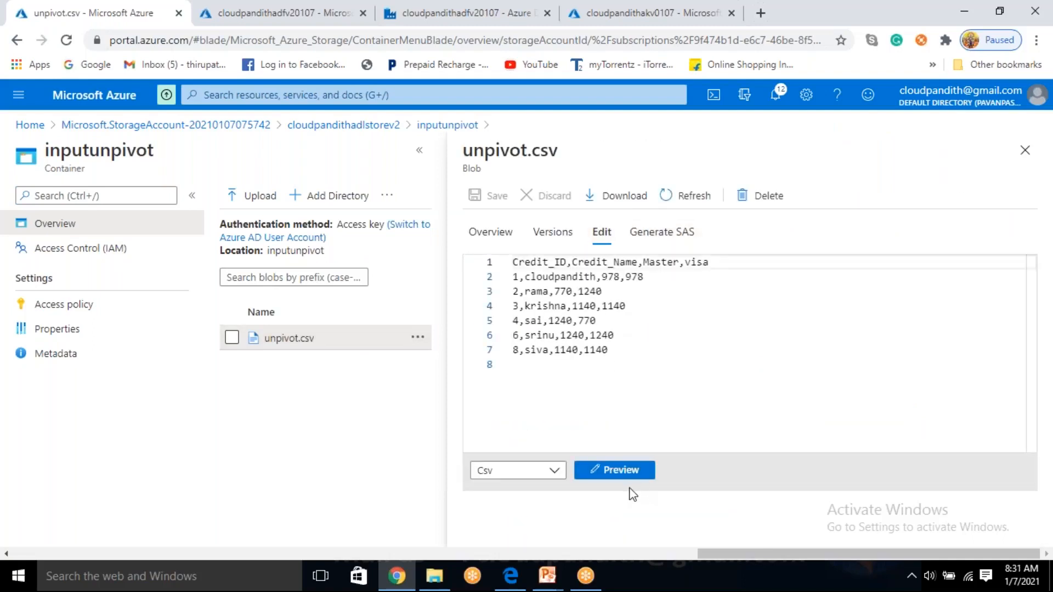
pyautogui.click(628, 472)
pyautogui.moveTo(490, 297); pyautogui.dragTo(695, 437)
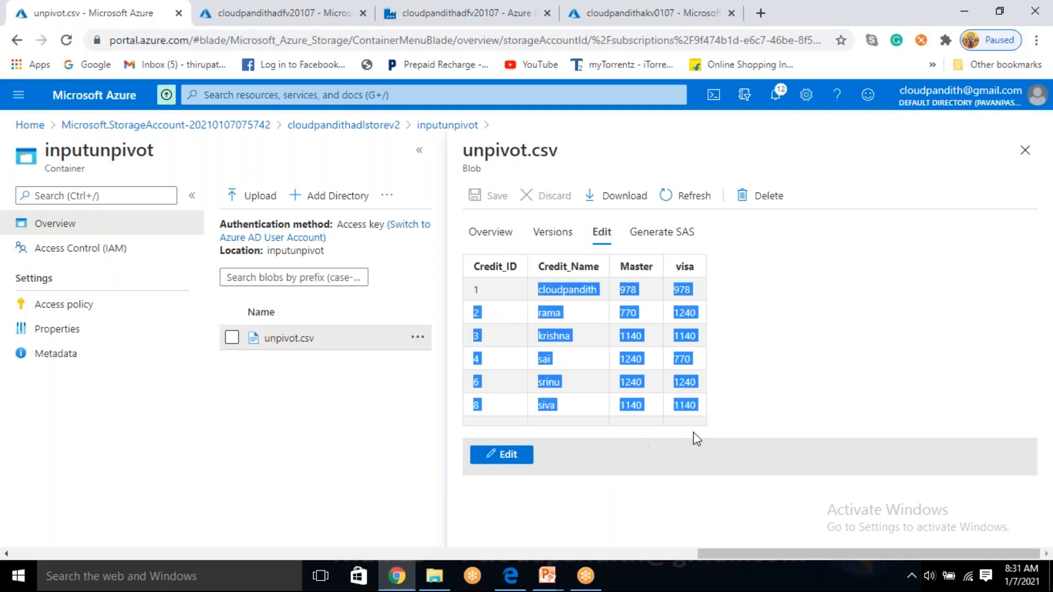
pyautogui.click(738, 365)
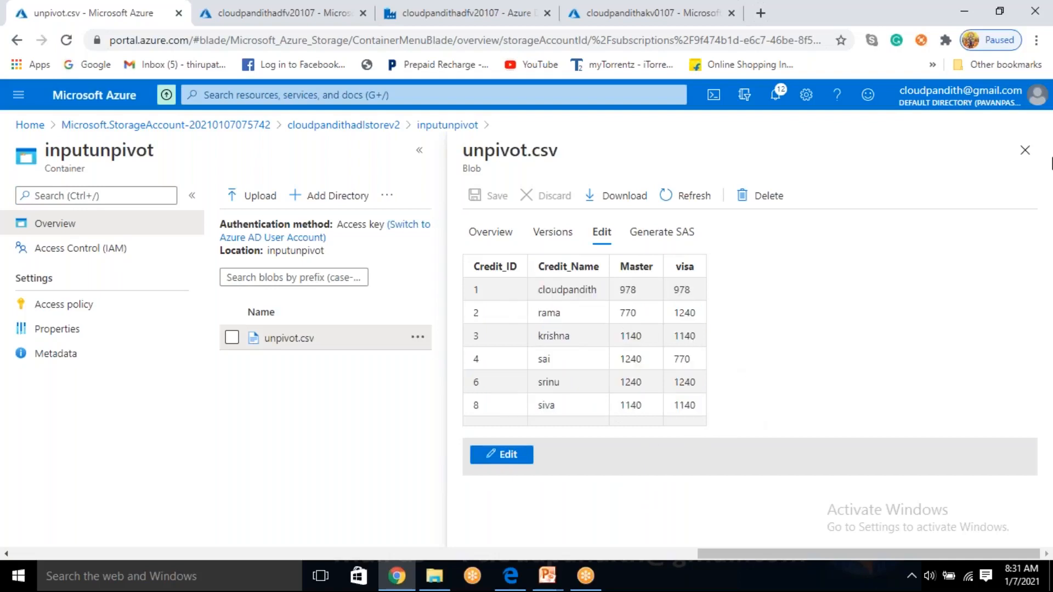
pyautogui.click(1025, 149)
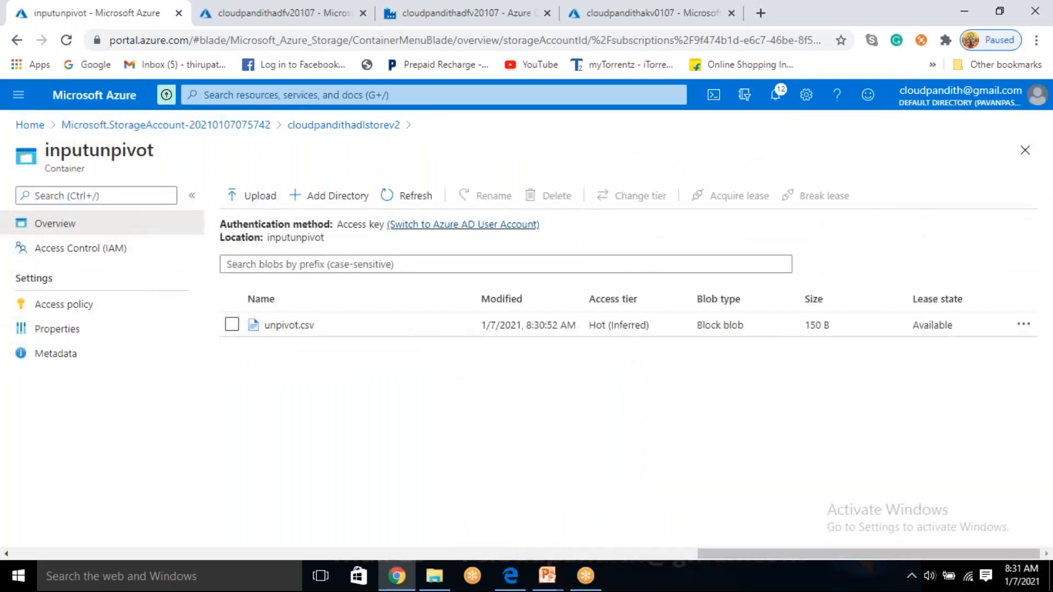
# - Switch to the cloudpandithadfv20107 data factory authoring page and create a new mapping data flow of type Data flow
pyautogui.click(451, 15)
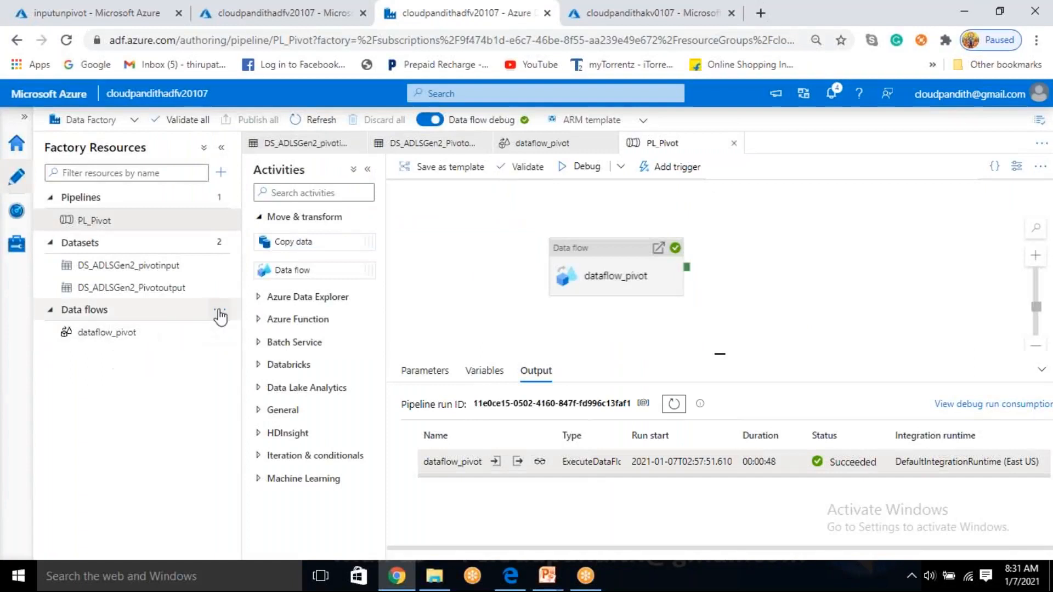
pyautogui.click(221, 311)
pyautogui.click(249, 331)
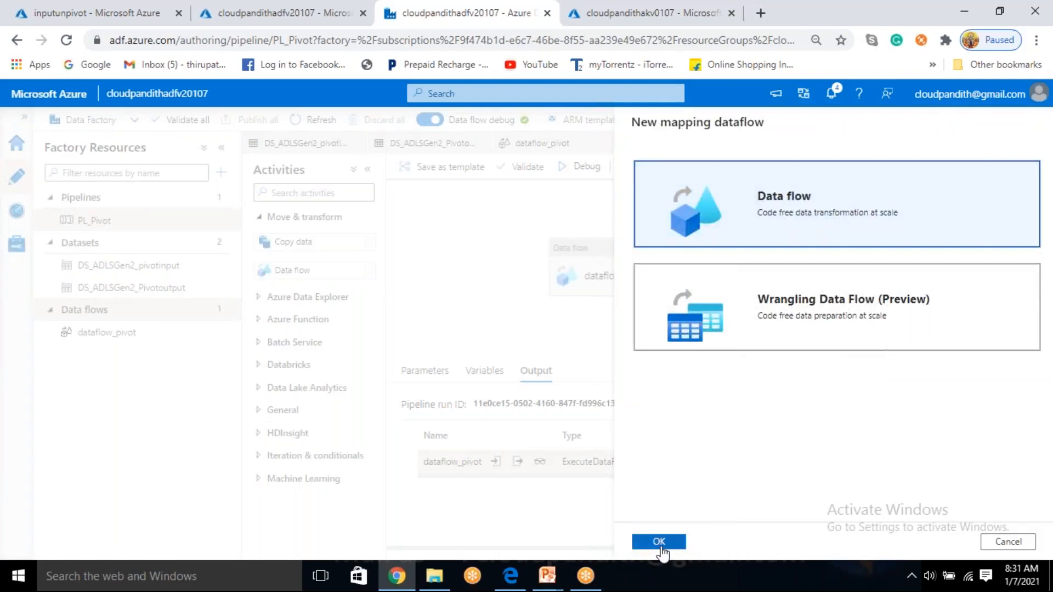
pyautogui.click(660, 543)
# - Name the new data flow dataflow_unpivot and hide its properties
pyautogui.moveTo(485, 270); pyautogui.dragTo(189, 205)
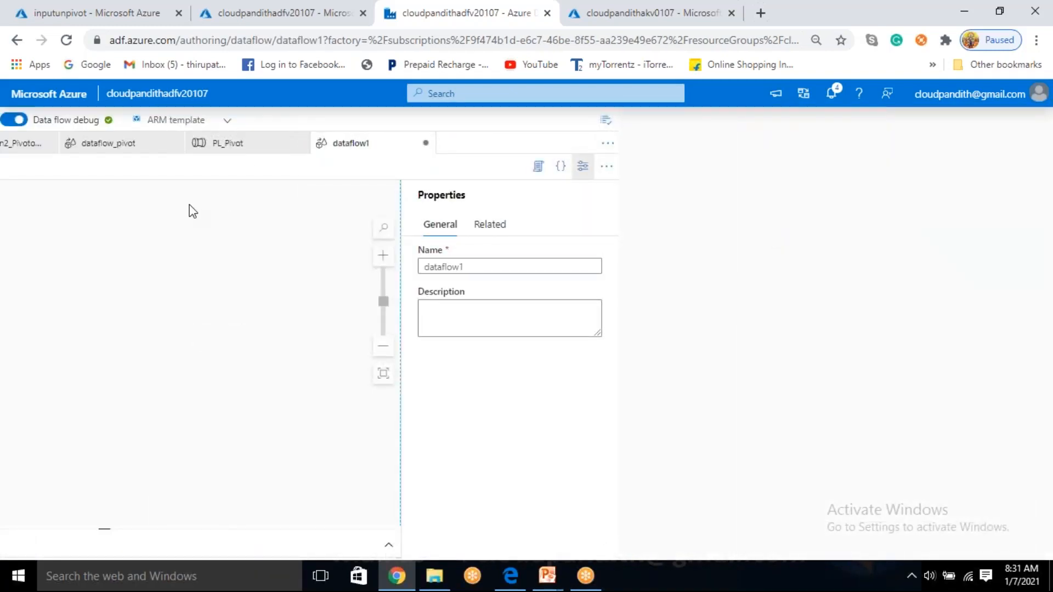
pyautogui.click(470, 267)
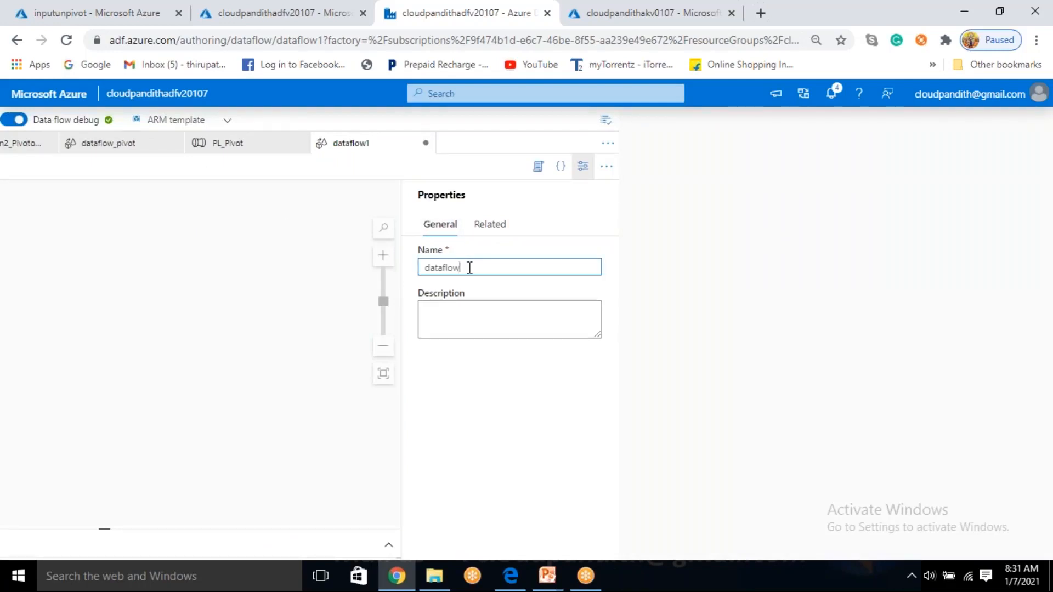
pyautogui.write('_un[p')
pyautogui.press('BackSpace')
pyautogui.press('BackSpace')
pyautogui.press('BackSpace')
pyautogui.write('npivot')
pyautogui.click(578, 175)
pyautogui.click(830, 101)
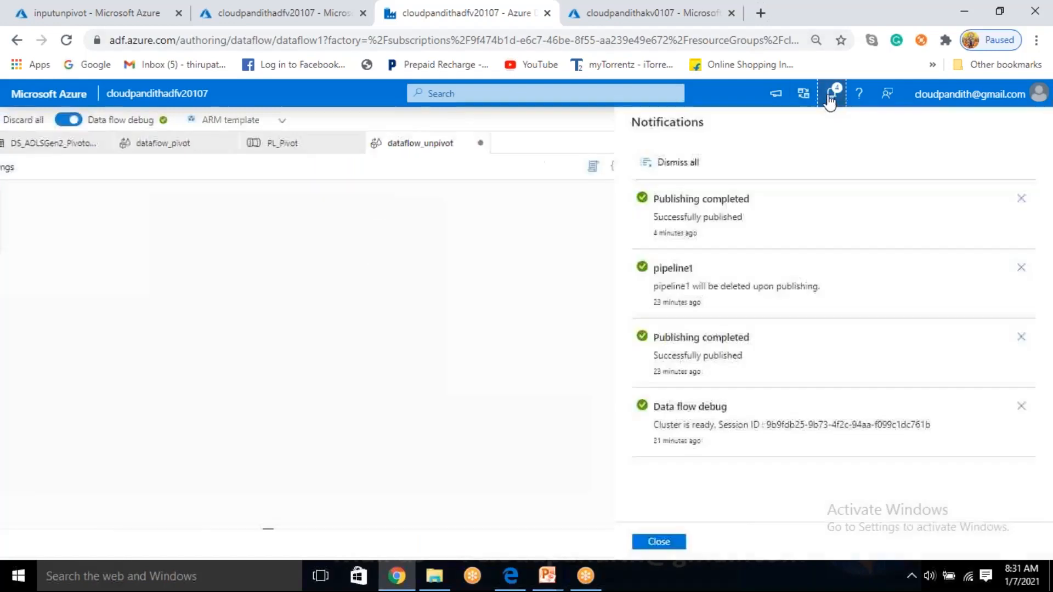
pyautogui.click(830, 100)
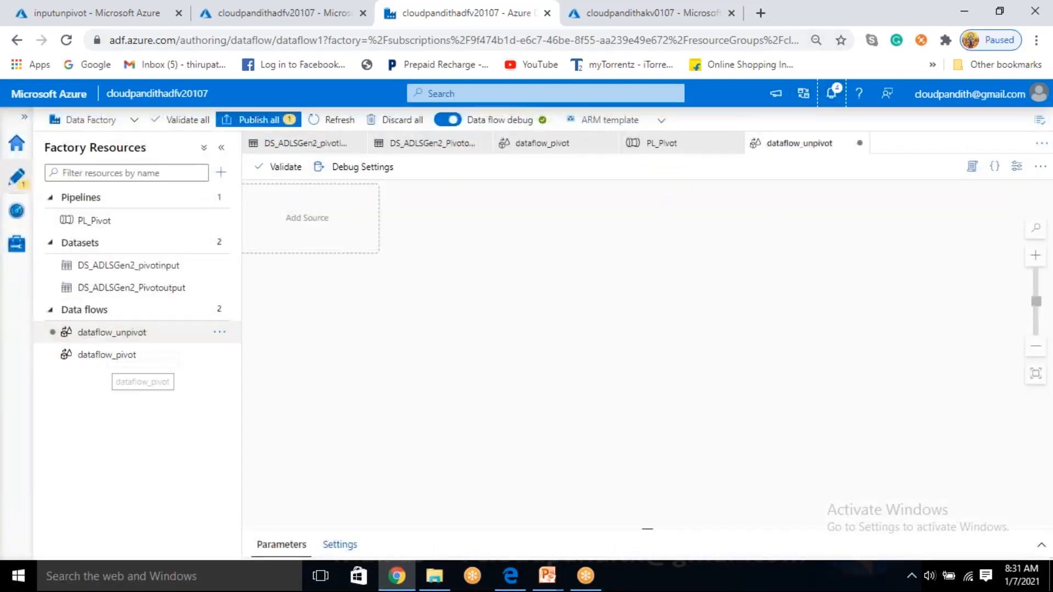
# - Add a source to dataflow_unpivot and start a new Azure Data Lake Storage Gen2 dataset for it in DelimitedText format
pyautogui.click(292, 207)
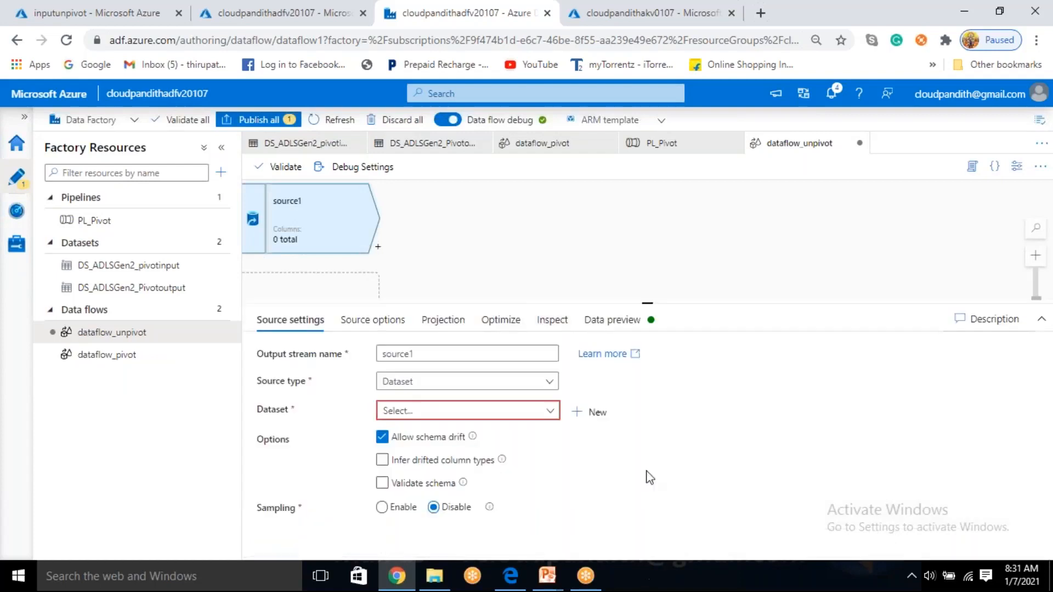
pyautogui.click(595, 418)
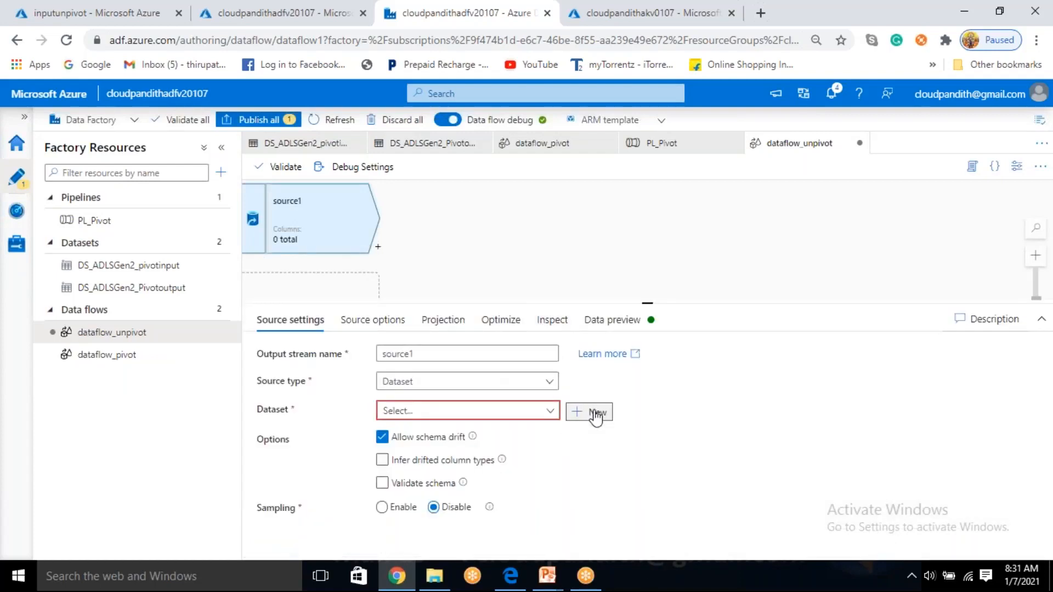
pyautogui.click(694, 439)
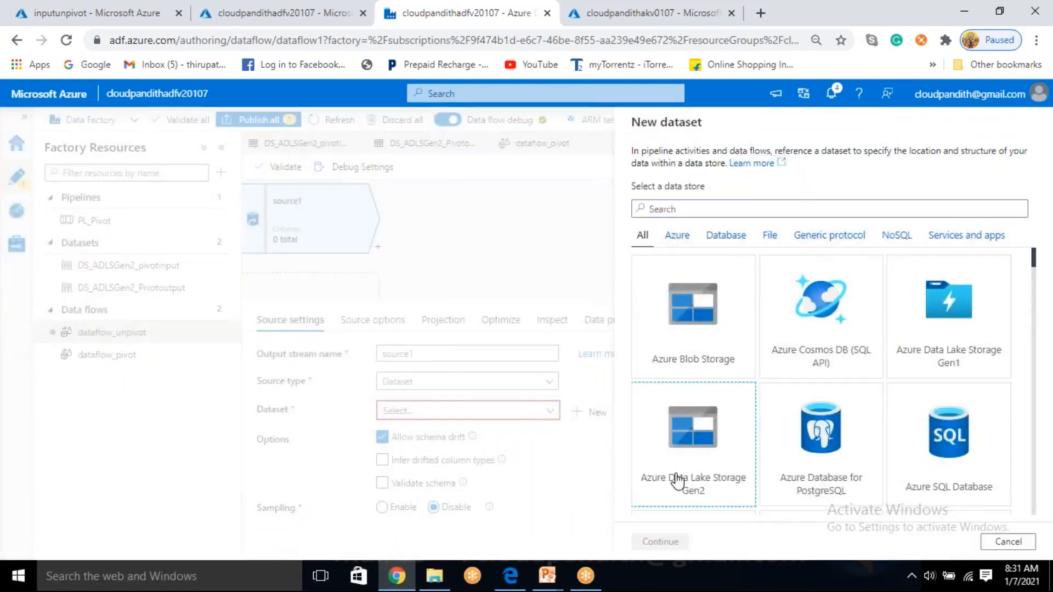
pyautogui.click(660, 541)
pyautogui.click(821, 195)
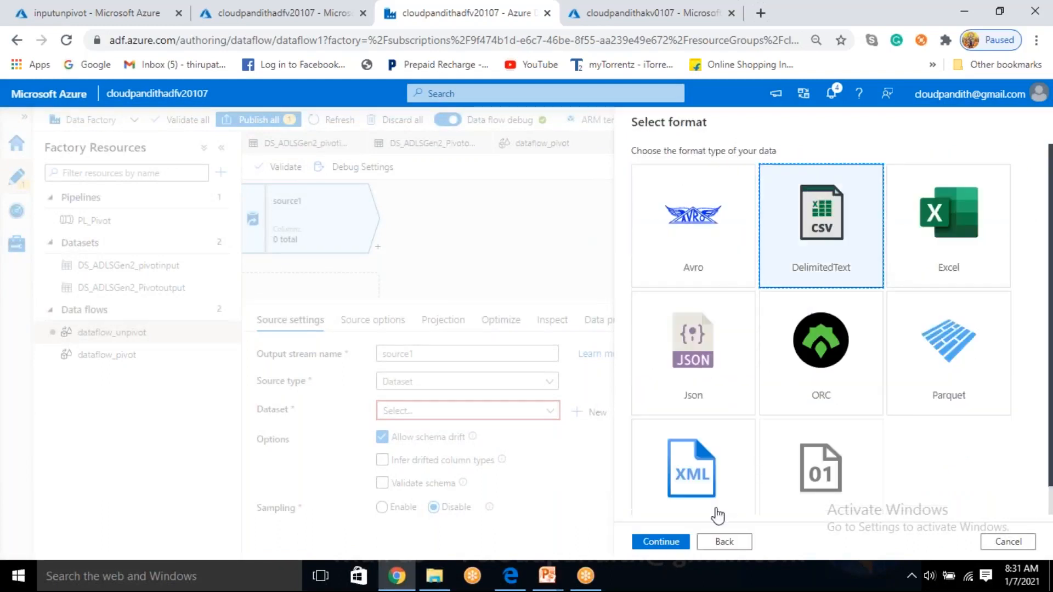
pyautogui.click(660, 542)
# - Name the new source dataset DS_ADLSGen2_unpivotinput
pyautogui.click(692, 167)
pyautogui.doubleClick(692, 167)
pyautogui.press('BackSpace')
pyautogui.write('DS_A')
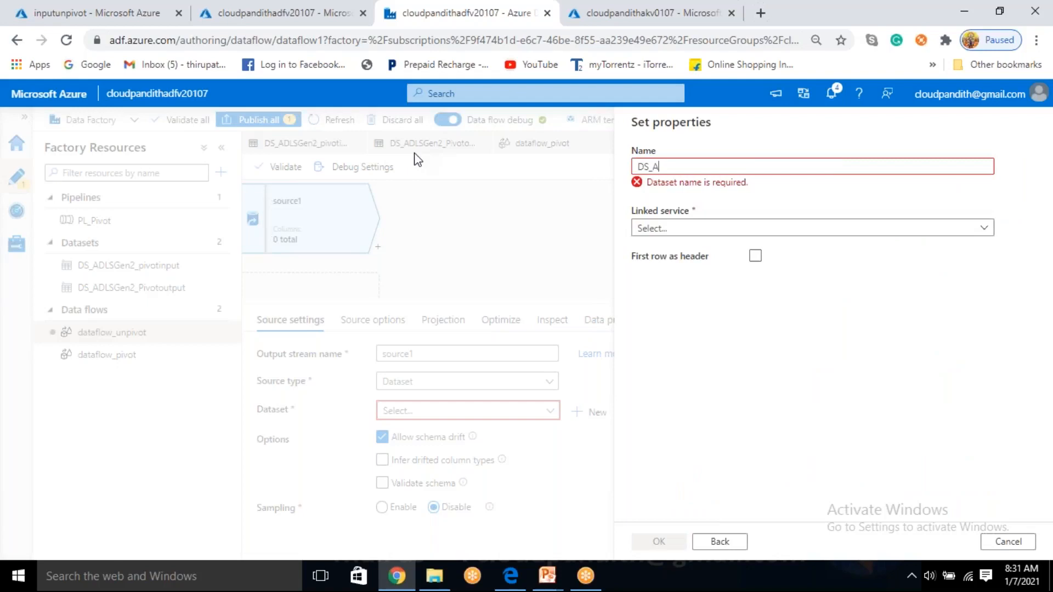
pyautogui.write('DLSGen2')
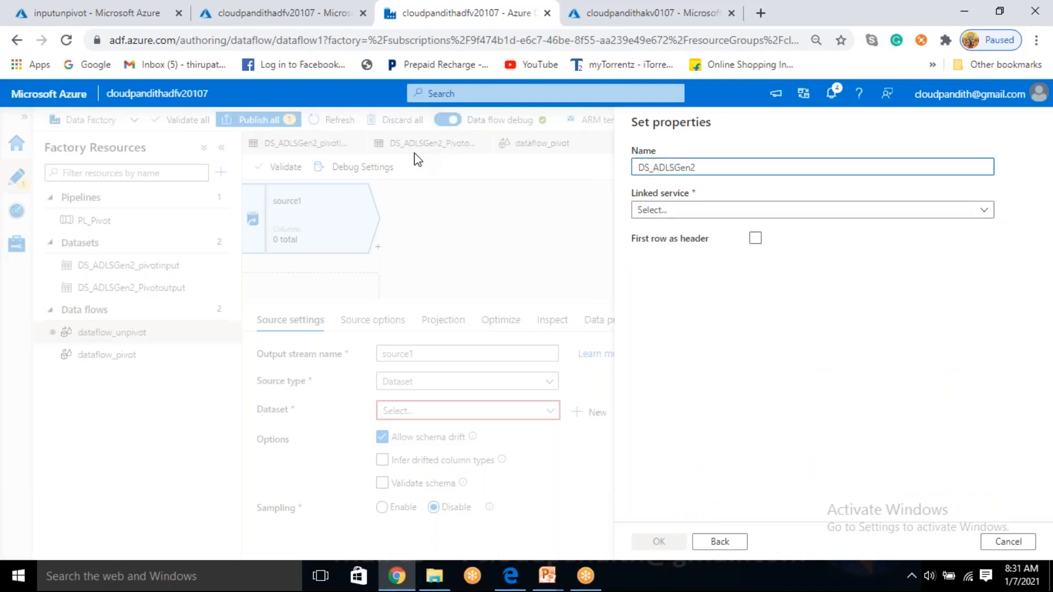
pyautogui.write('_un')
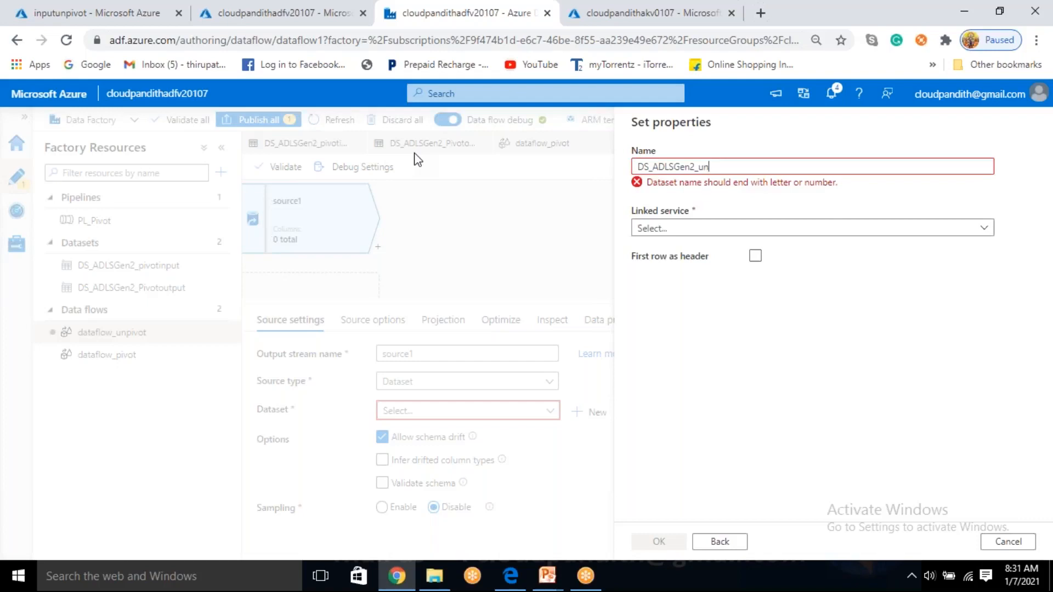
pyautogui.write('pivoti')
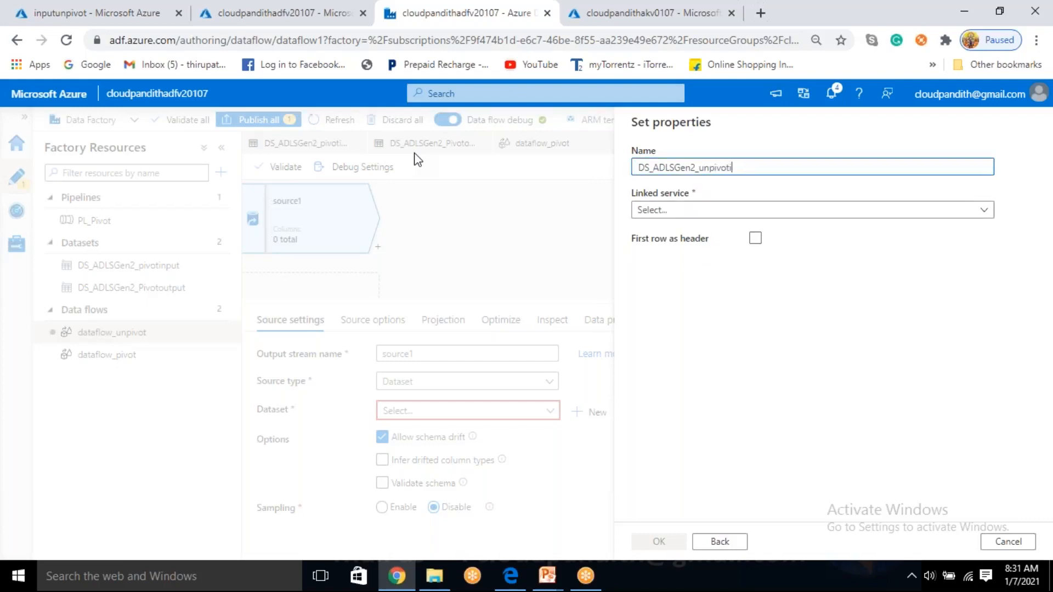
pyautogui.write('nnput')
# - Create the dataset with linked service LS_ADLSGen2, first row as header, and the file unpivot.csv from inputunpivot
pyautogui.click(695, 212)
pyautogui.click(683, 299)
pyautogui.click(756, 276)
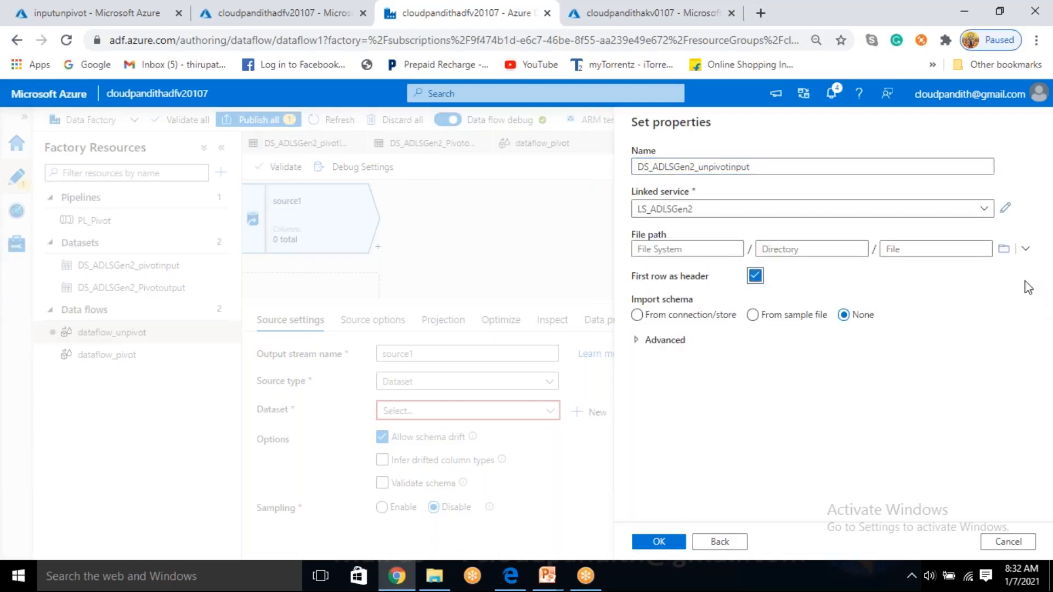
pyautogui.click(1004, 248)
pyautogui.doubleClick(719, 224)
pyautogui.click(723, 216)
pyautogui.click(664, 543)
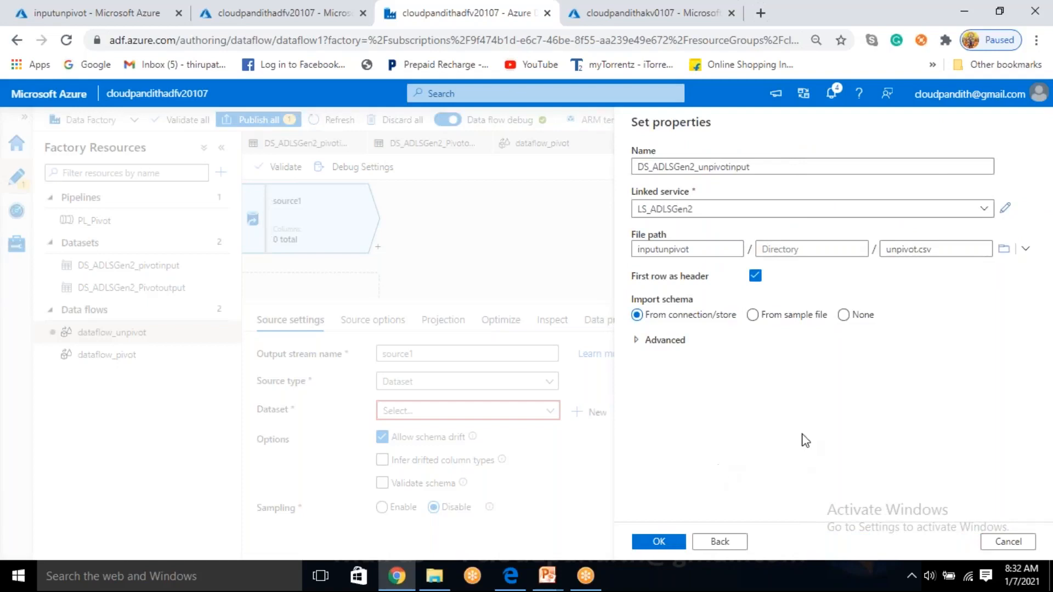
pyautogui.click(665, 543)
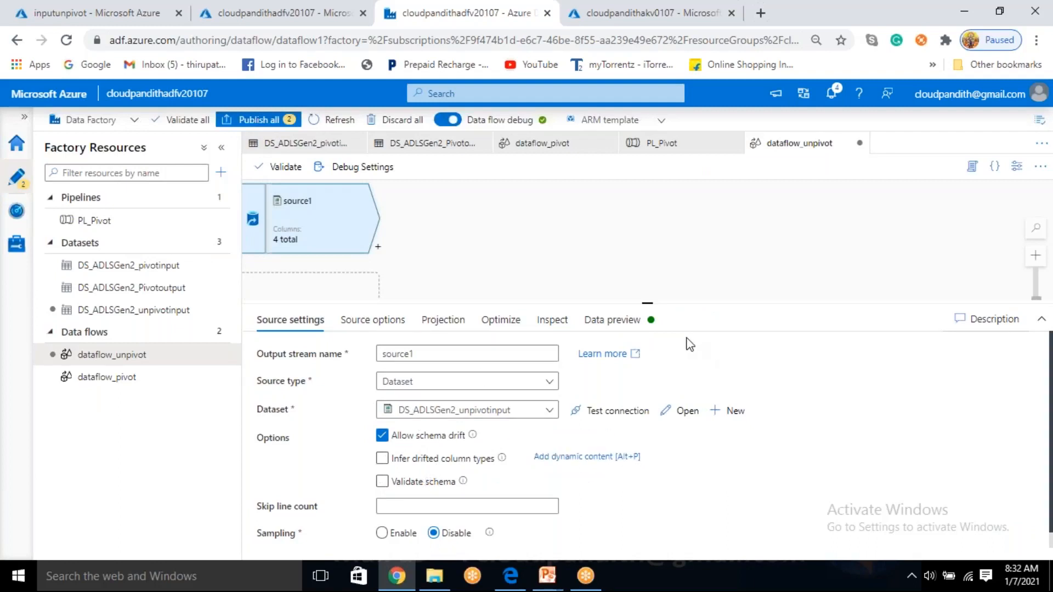
# - Load the data preview of source1 and check the column types in its projection
pyautogui.click(612, 320)
pyautogui.click(309, 375)
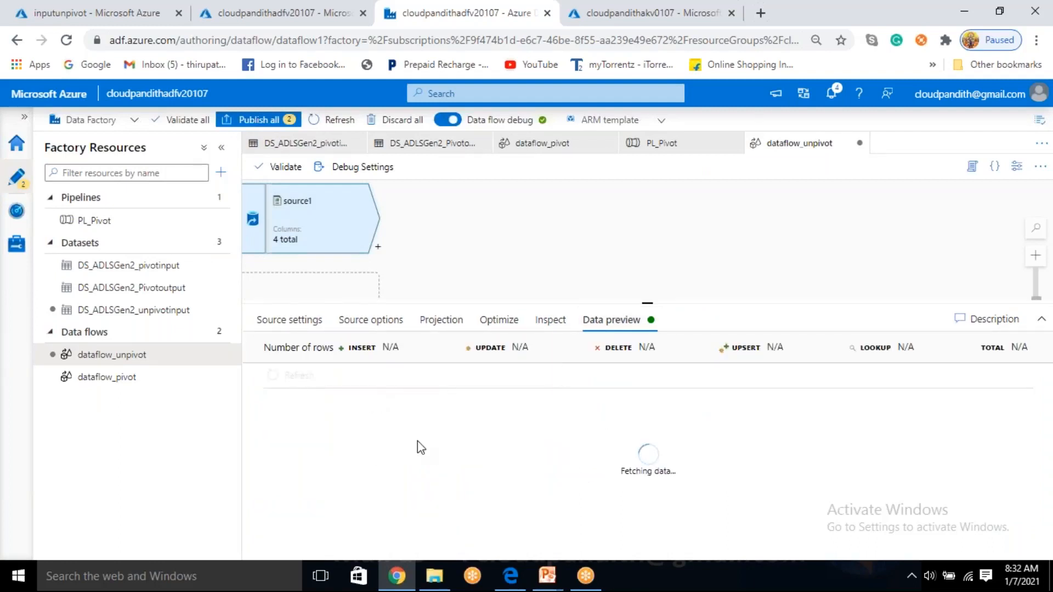
pyautogui.click(437, 329)
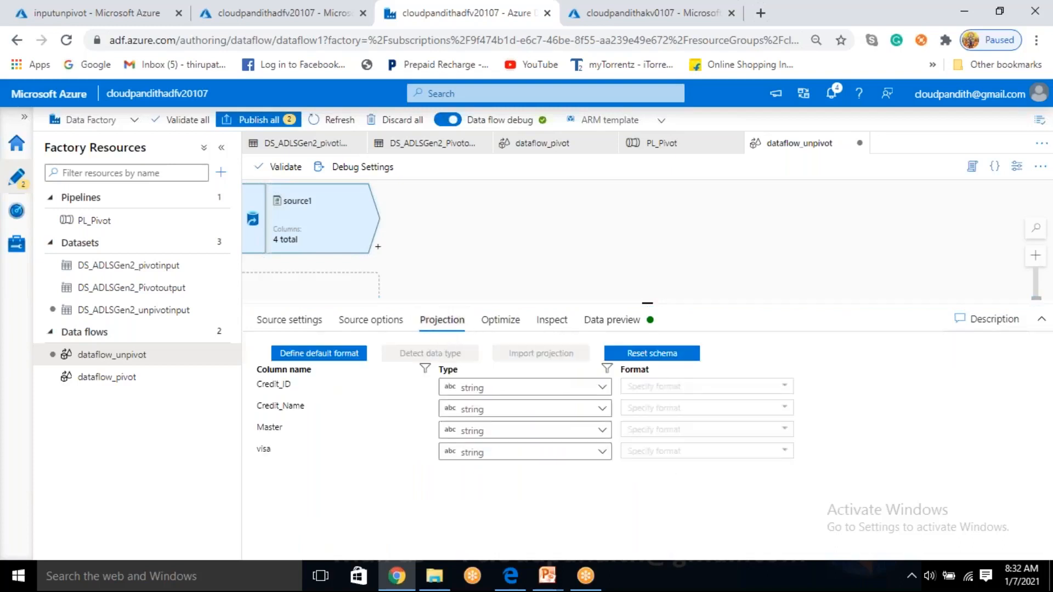
pyautogui.click(621, 327)
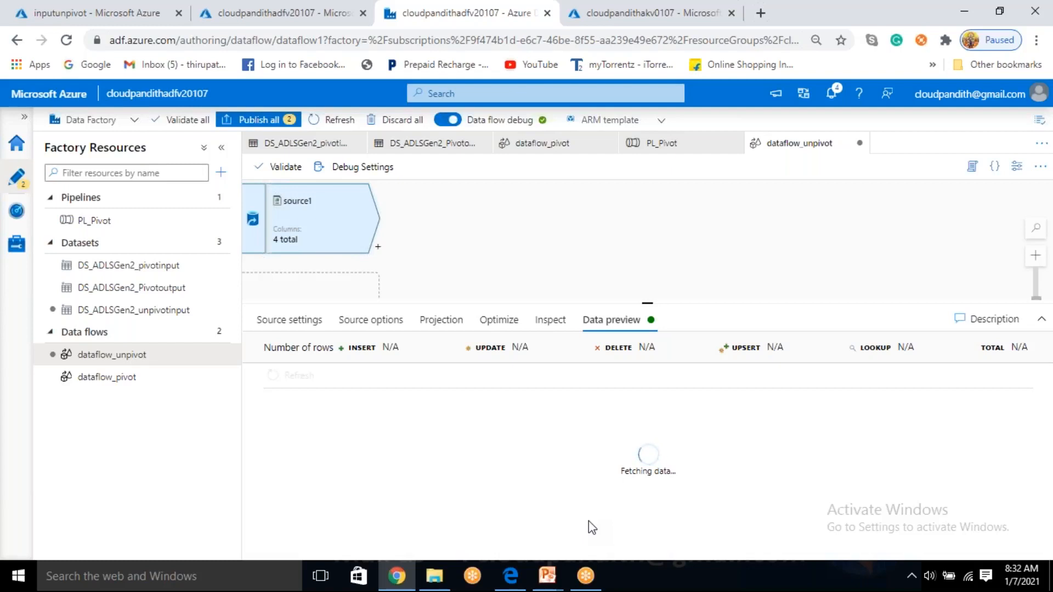
pyautogui.click(453, 329)
pyautogui.click(606, 325)
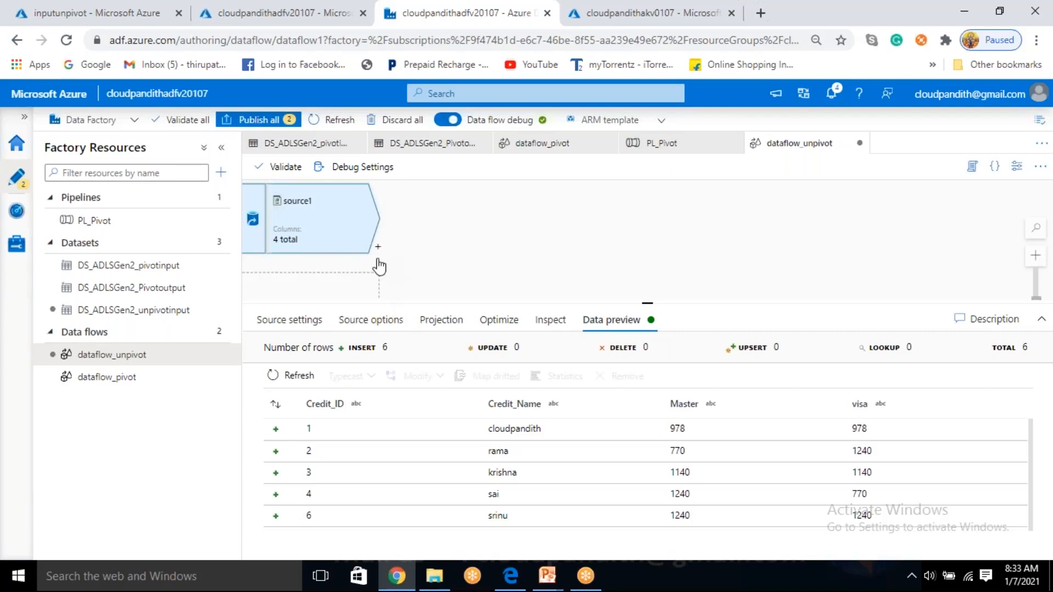
# - Detect the data types of source1's columns in its projection
pyautogui.click(393, 317)
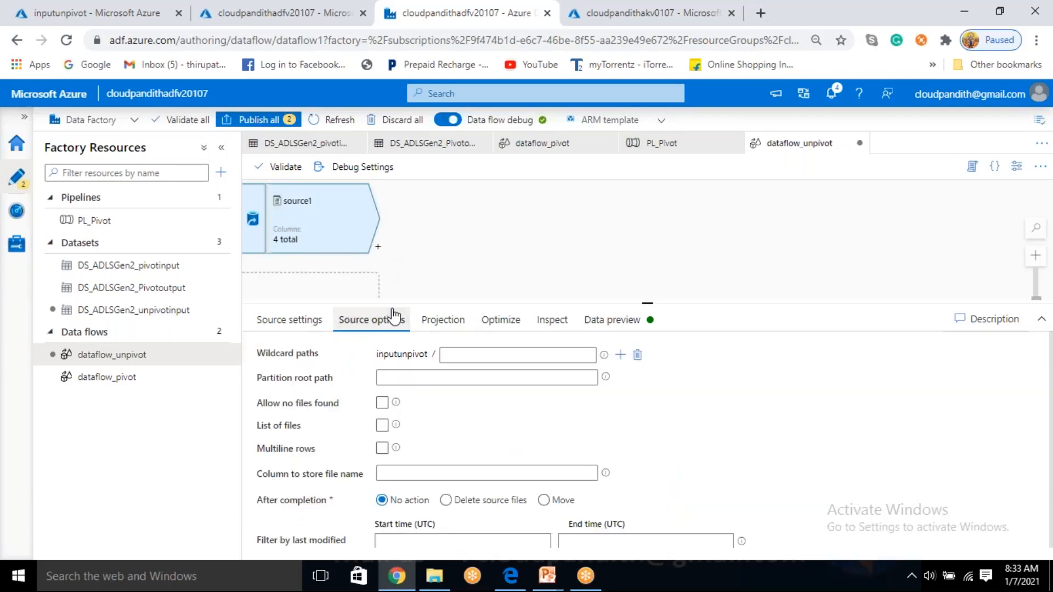
pyautogui.click(437, 319)
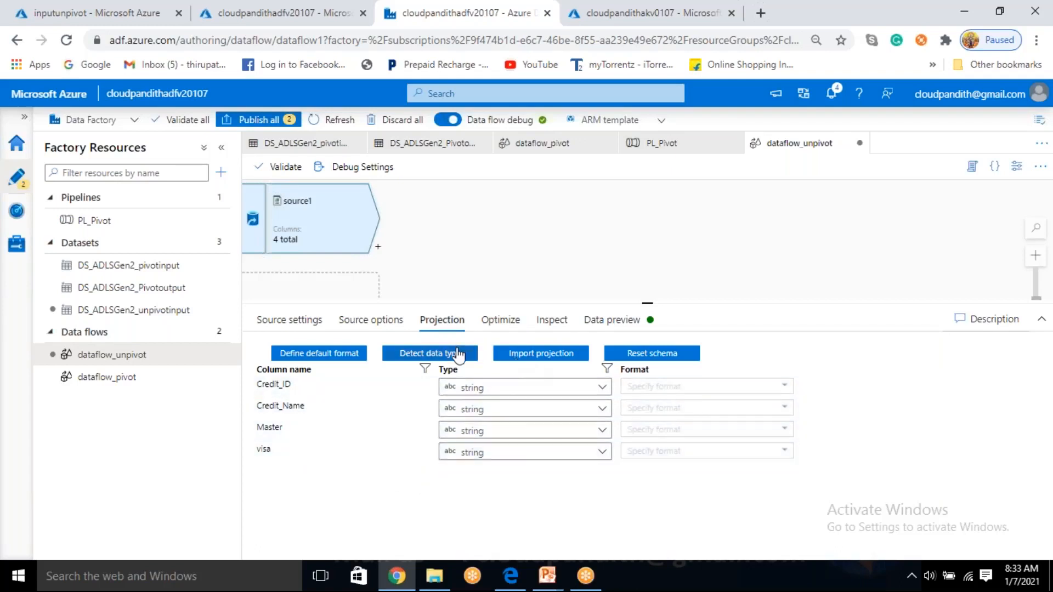
pyautogui.click(549, 356)
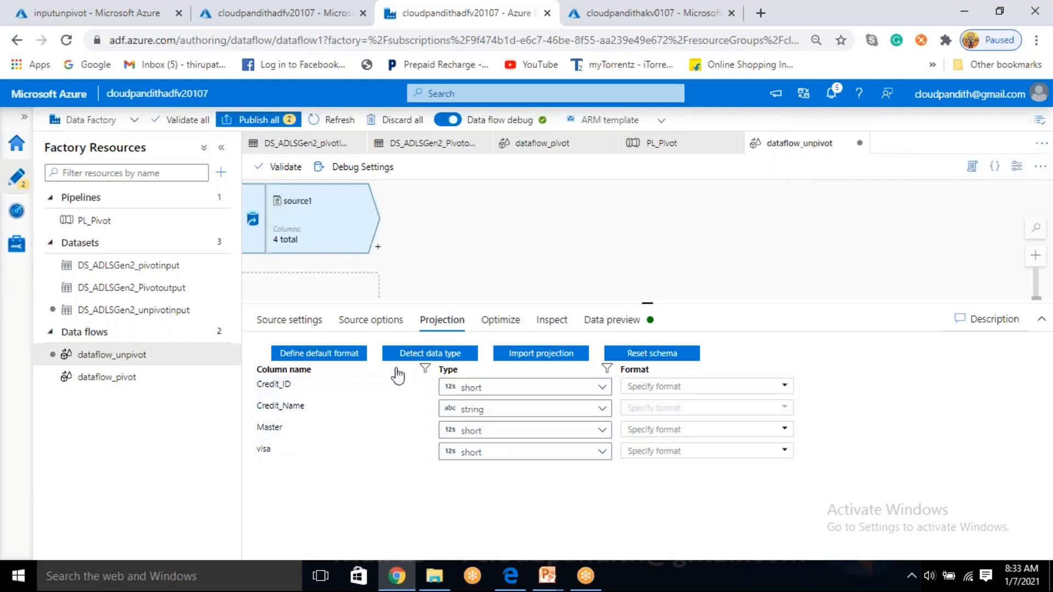
# - Define integer as the default format for whole numbers in source1's projection
pyautogui.click(341, 355)
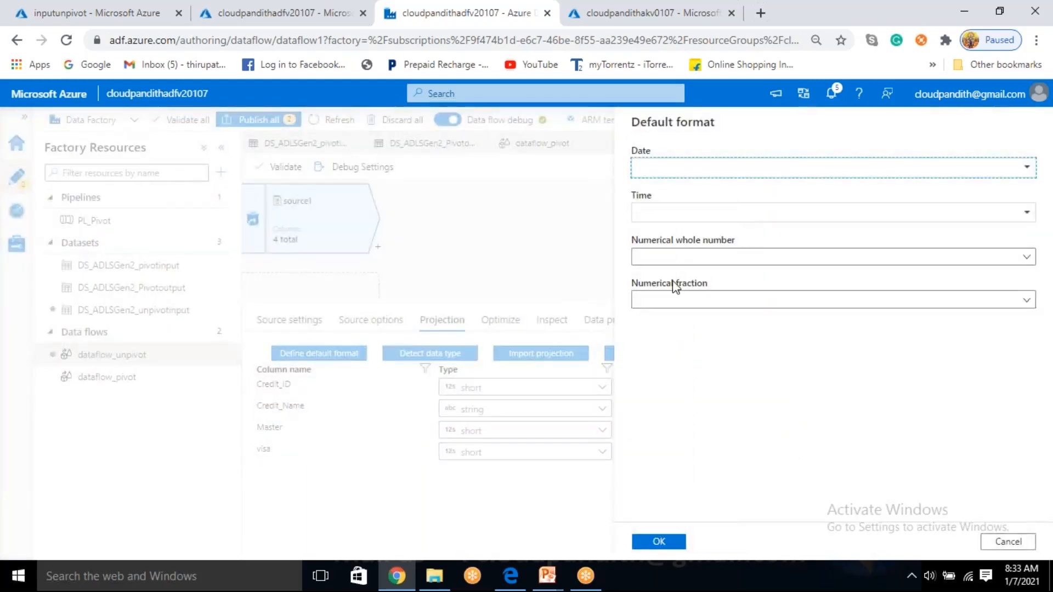
pyautogui.click(678, 256)
pyautogui.click(681, 303)
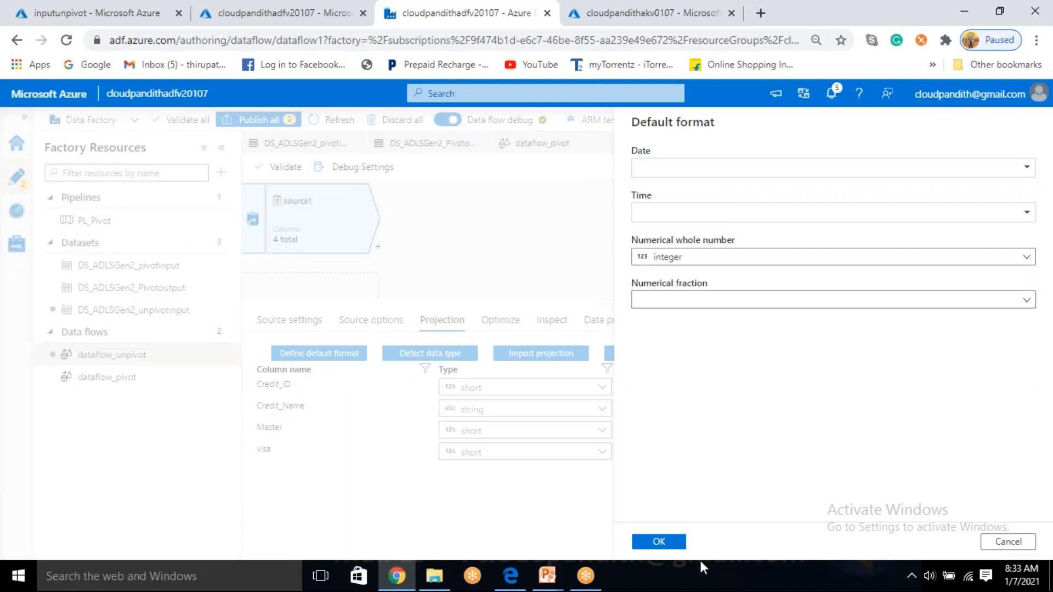
pyautogui.click(677, 258)
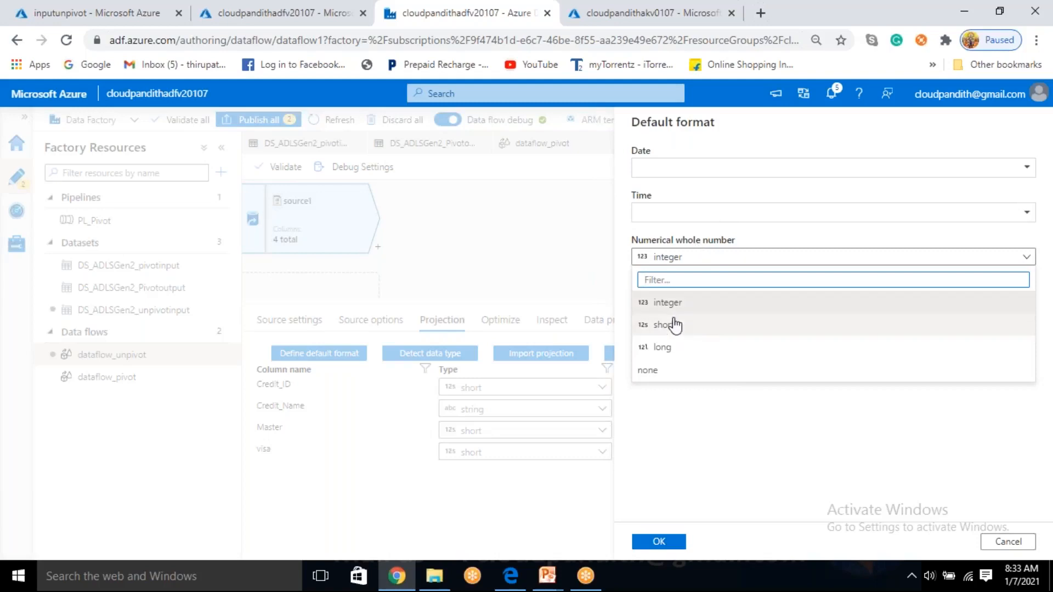
pyautogui.click(677, 312)
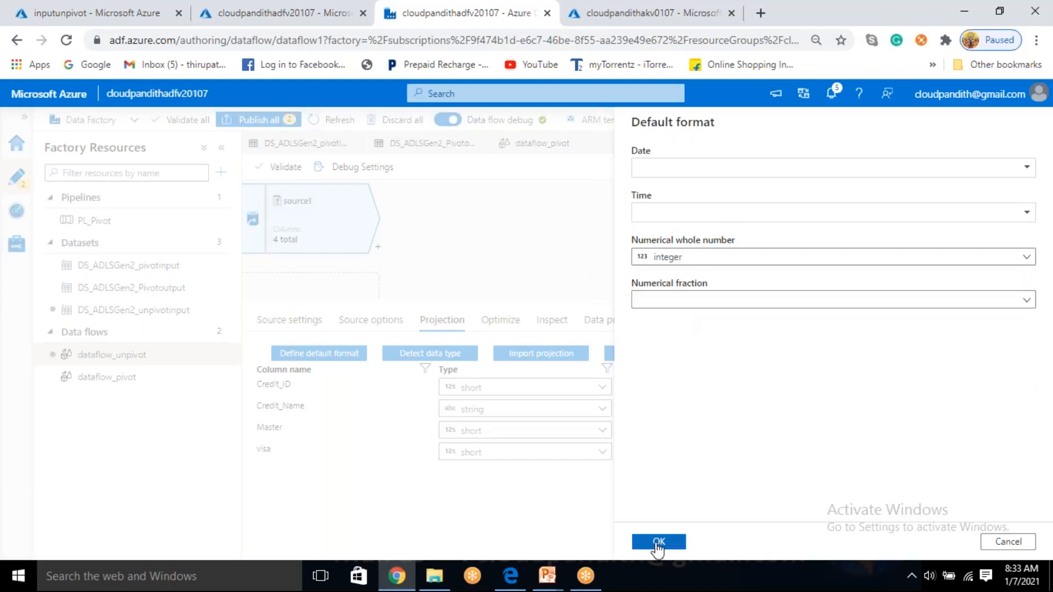
pyautogui.click(658, 543)
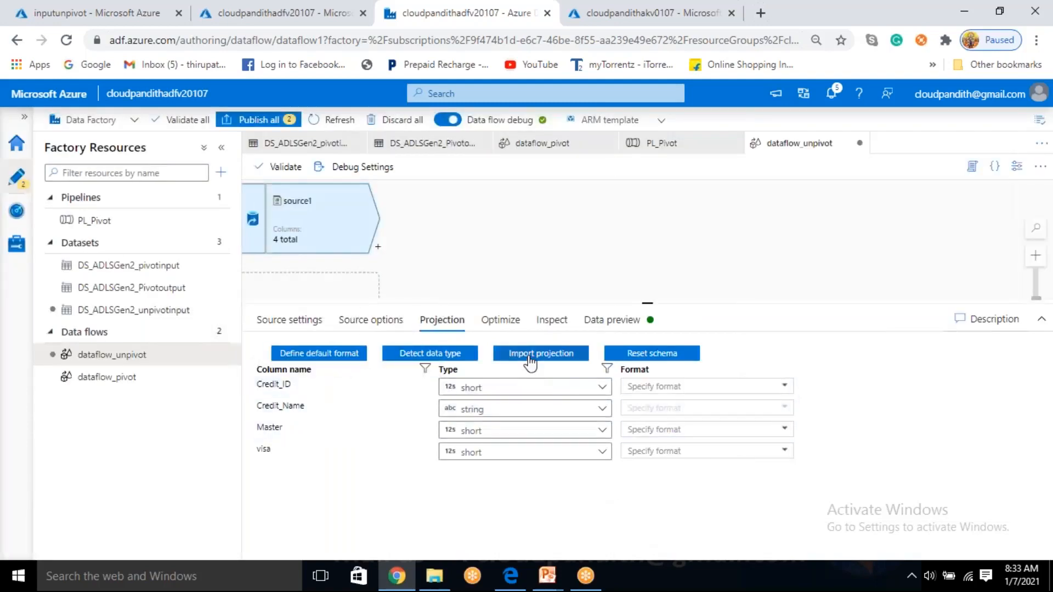
# - Detect source1's column data types again and set the type of Credit_ID to string
pyautogui.click(447, 354)
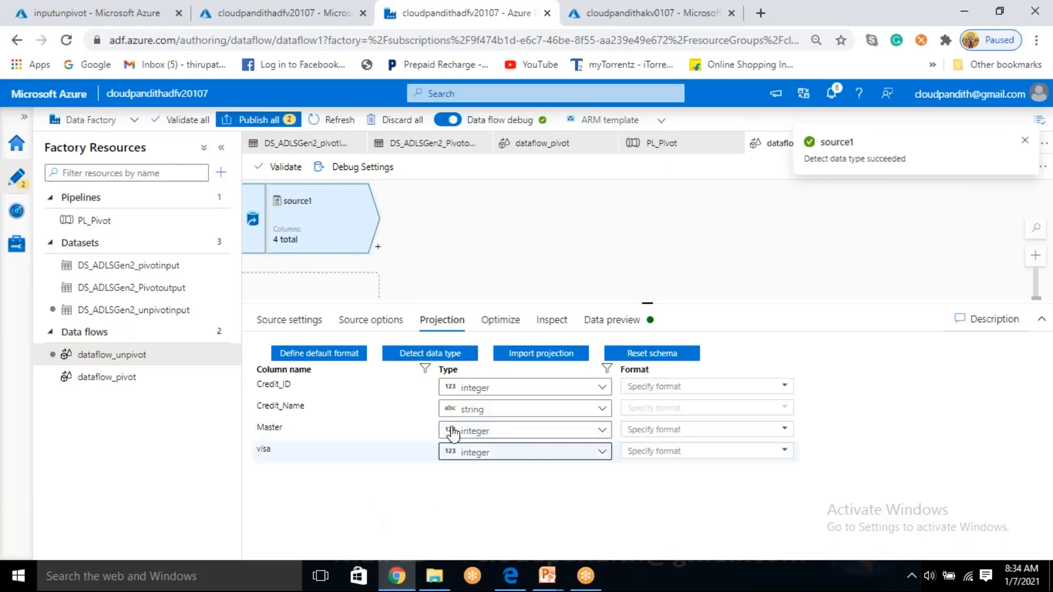
pyautogui.click(523, 390)
pyautogui.click(488, 435)
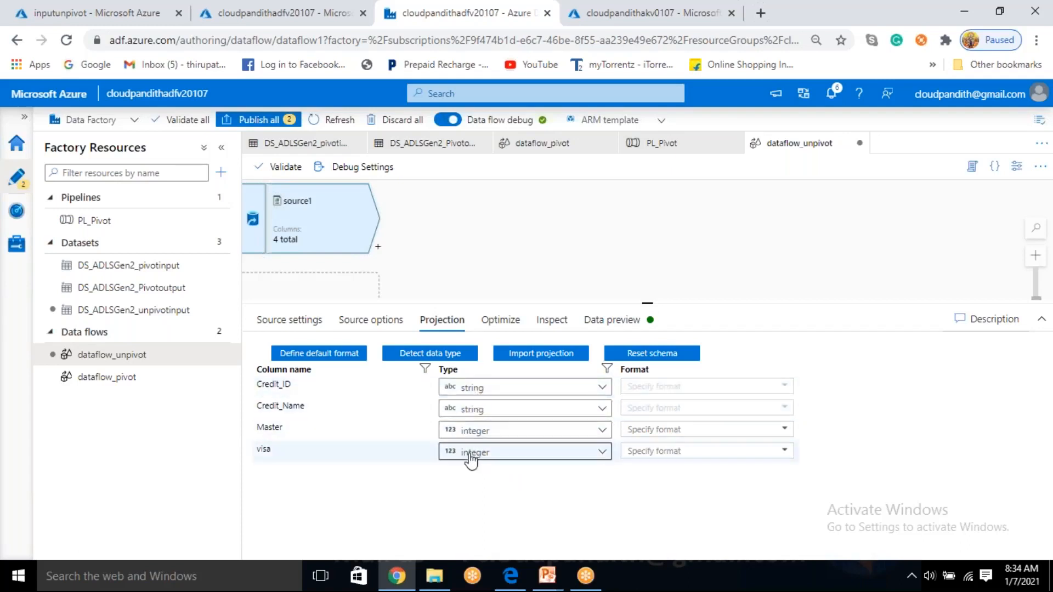
# - Add an Unpivot transformation after source1 in the data flow
pyautogui.click(378, 246)
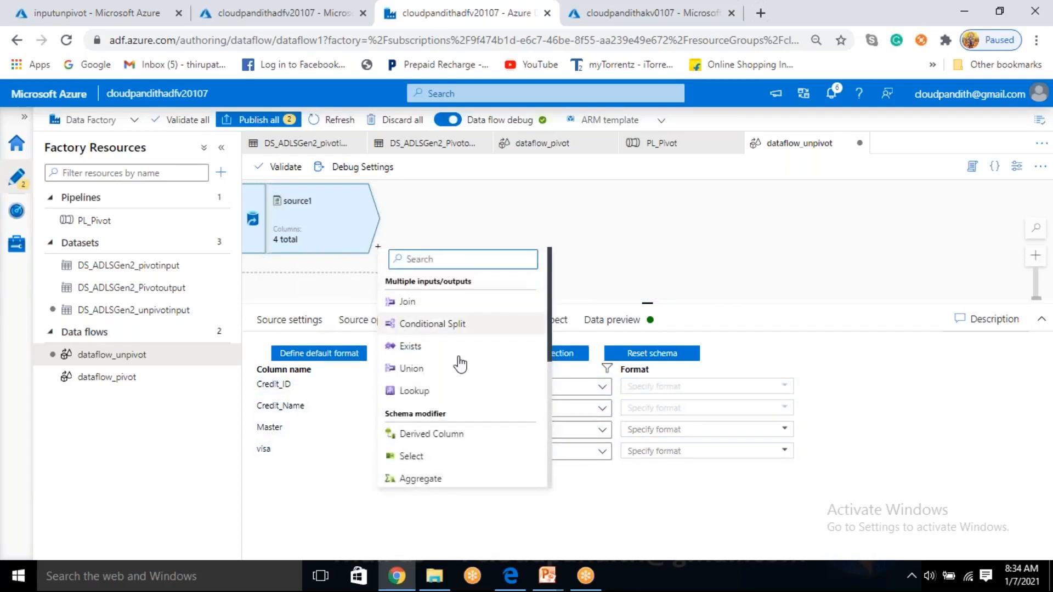
pyautogui.scroll(-3, 458, 360)
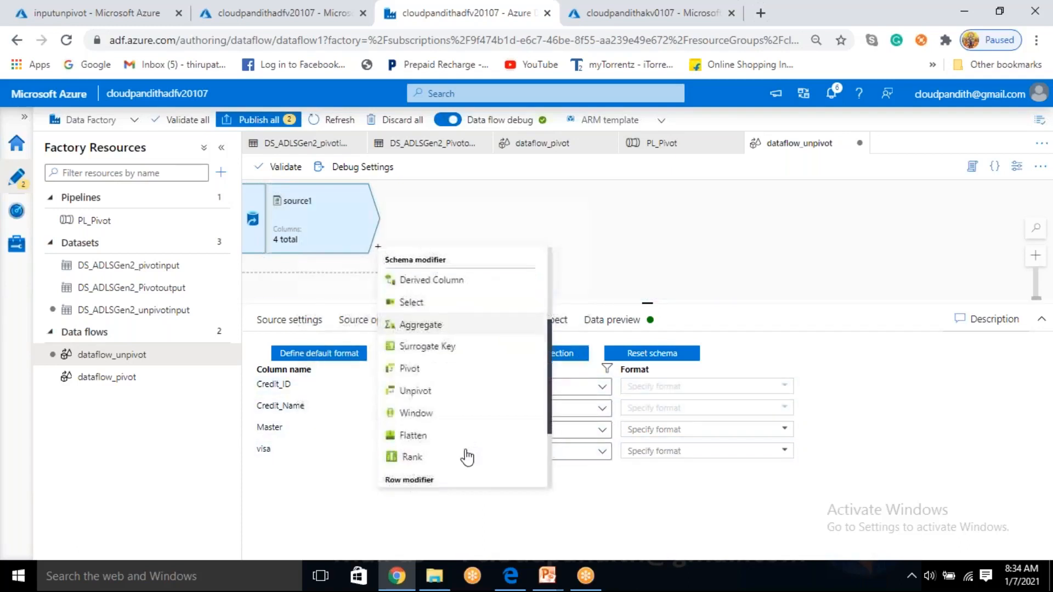
pyautogui.click(430, 391)
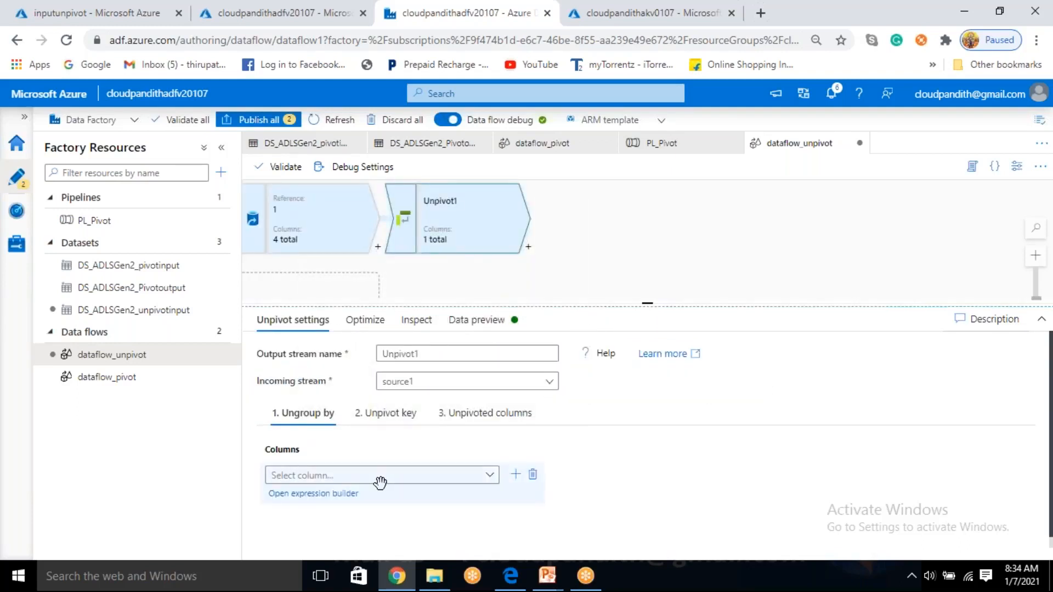
# - Set Credit_ID and Credit_Name as the ungroup-by columns of Unpivot1
pyautogui.moveTo(648, 303); pyautogui.dragTo(648, 258)
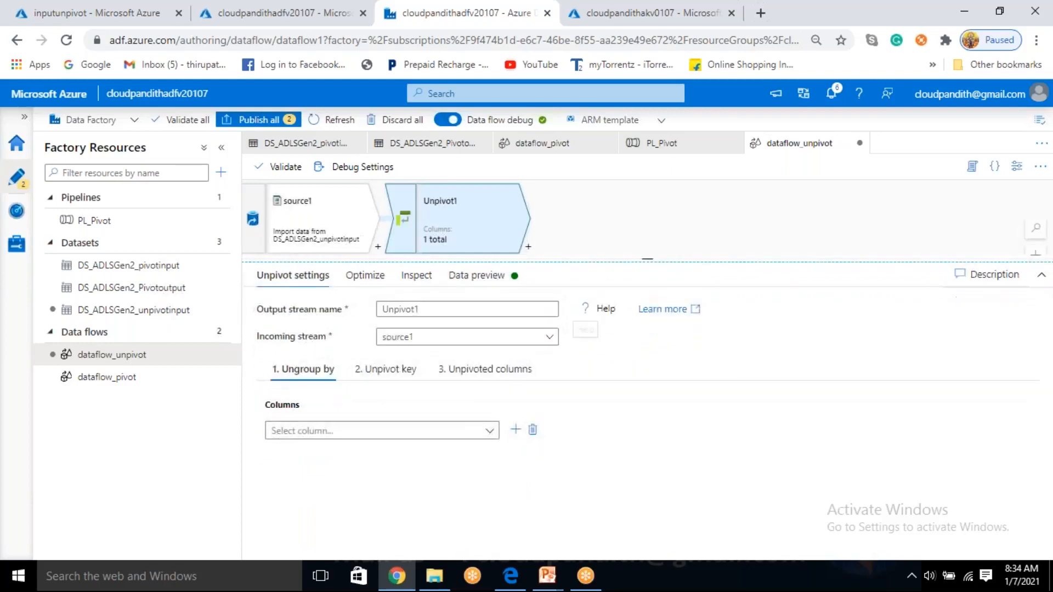
pyautogui.click(470, 431)
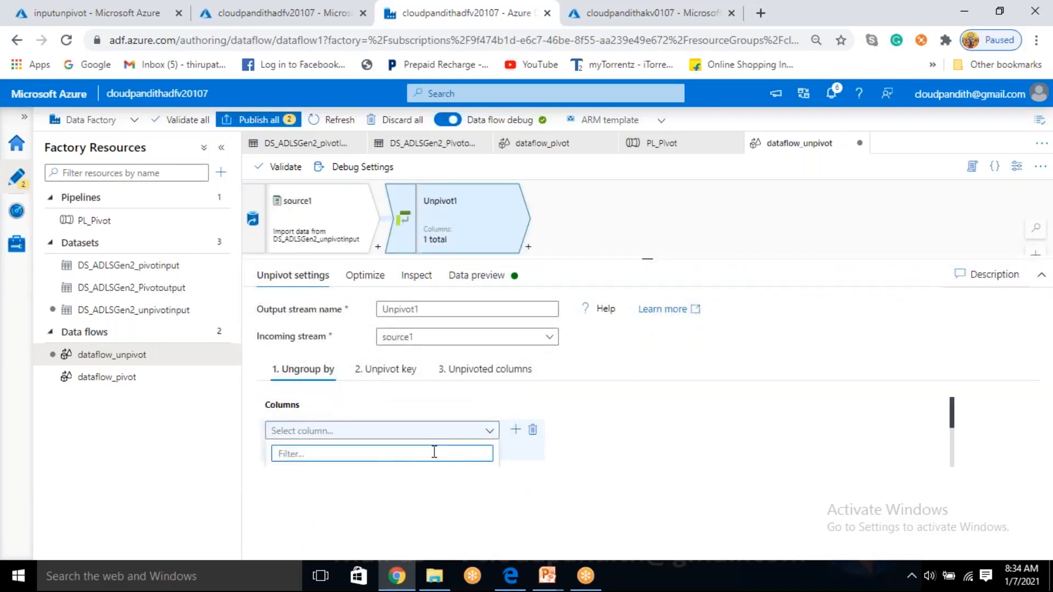
pyautogui.scroll(-3, 433, 449)
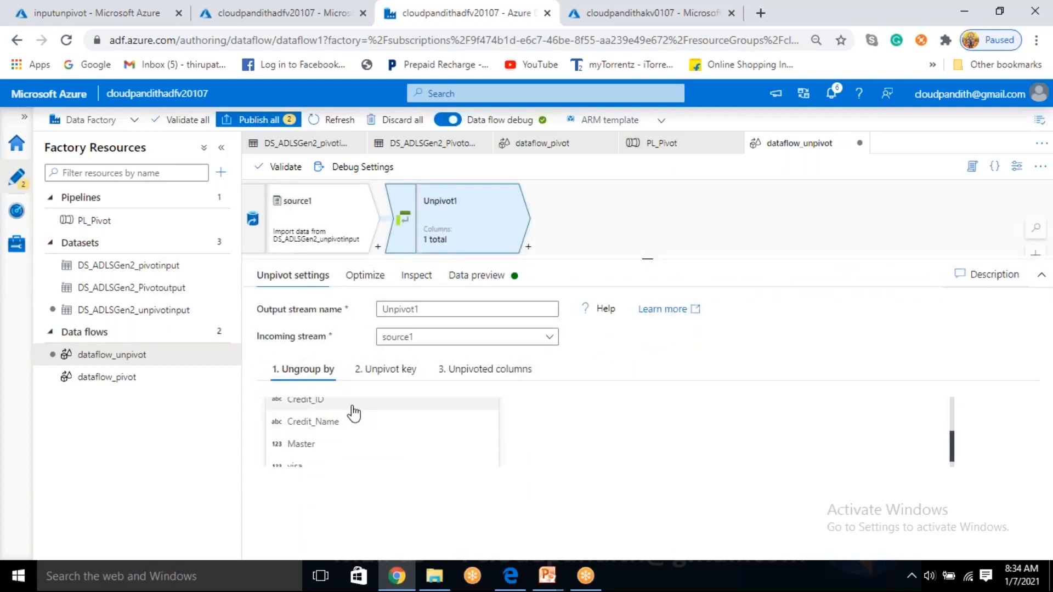
pyautogui.click(354, 403)
pyautogui.click(515, 430)
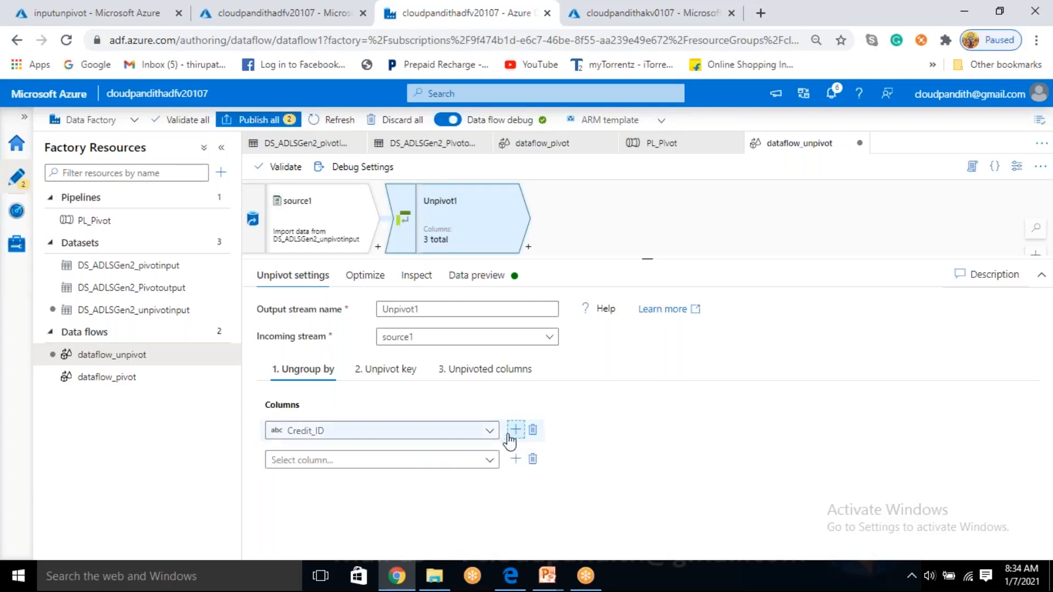
pyautogui.click(487, 461)
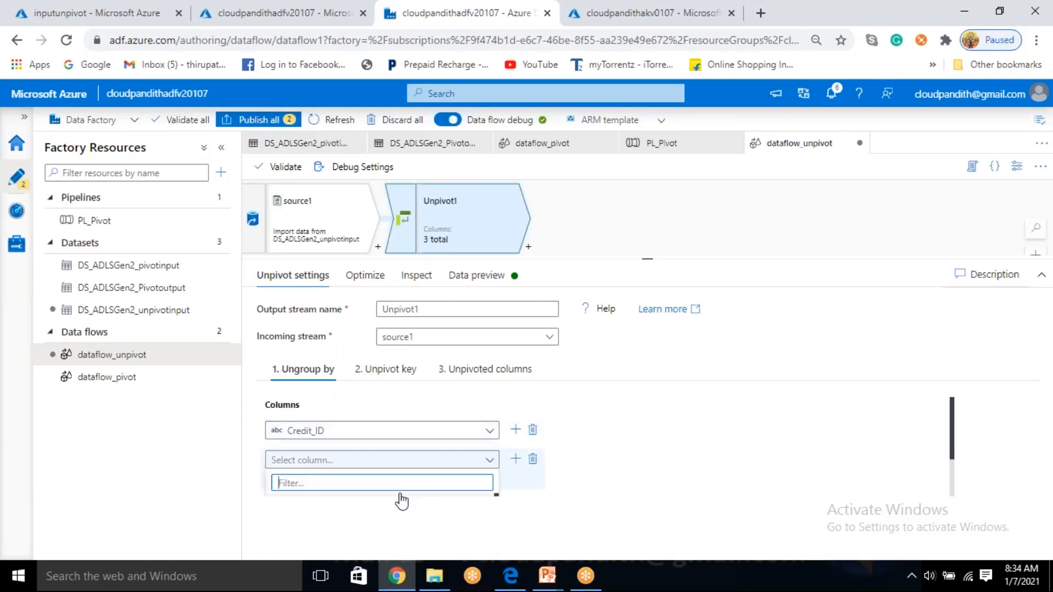
pyautogui.click(364, 470)
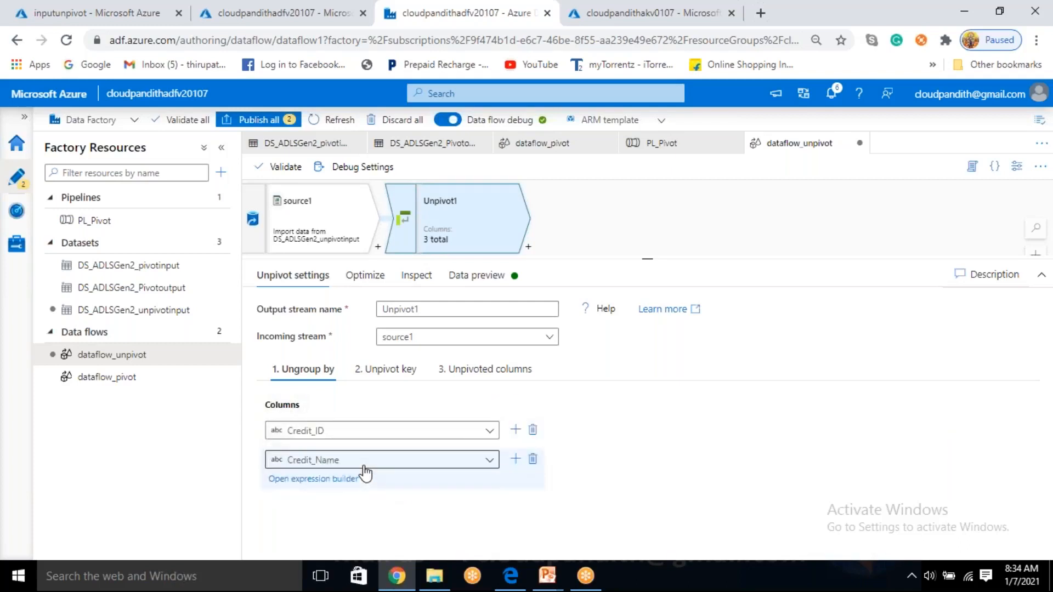
# - Check the source1 data preview and define Unpivot1's unpivot key as column card_type of type string
pyautogui.click(392, 369)
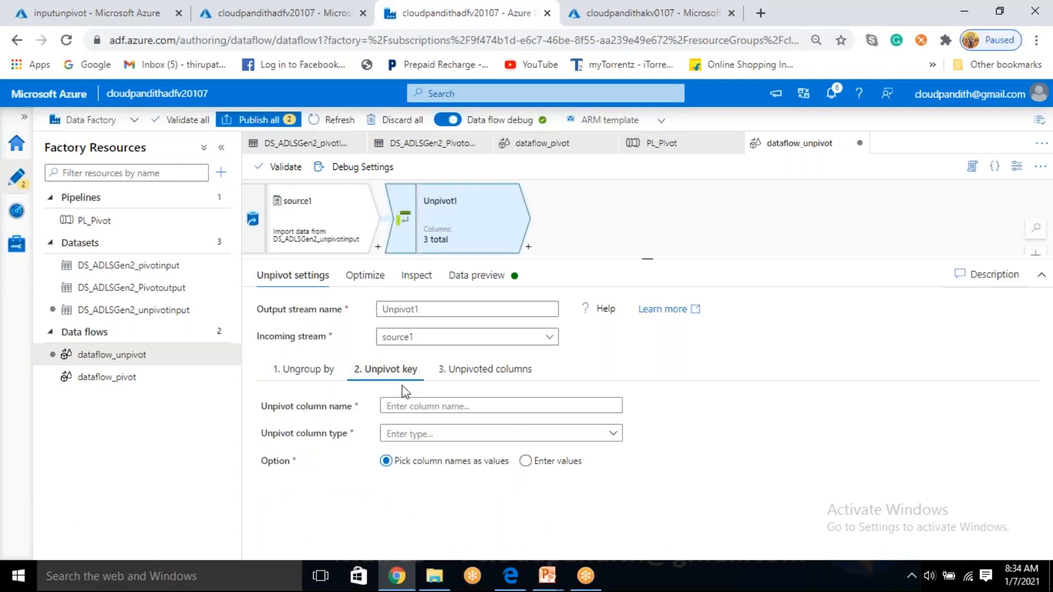
pyautogui.click(336, 240)
pyautogui.click(613, 275)
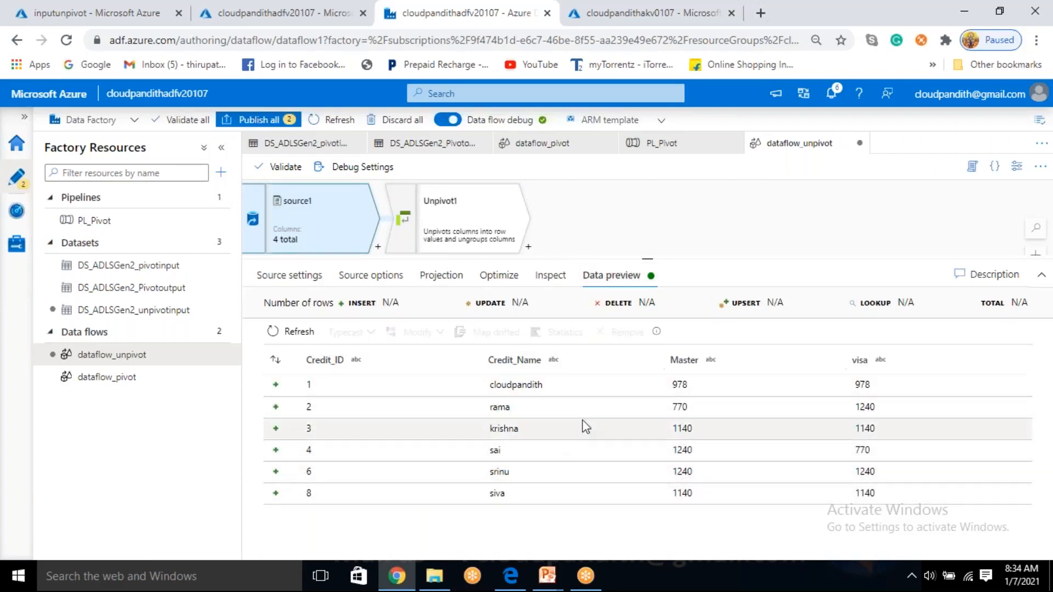
pyautogui.click(477, 223)
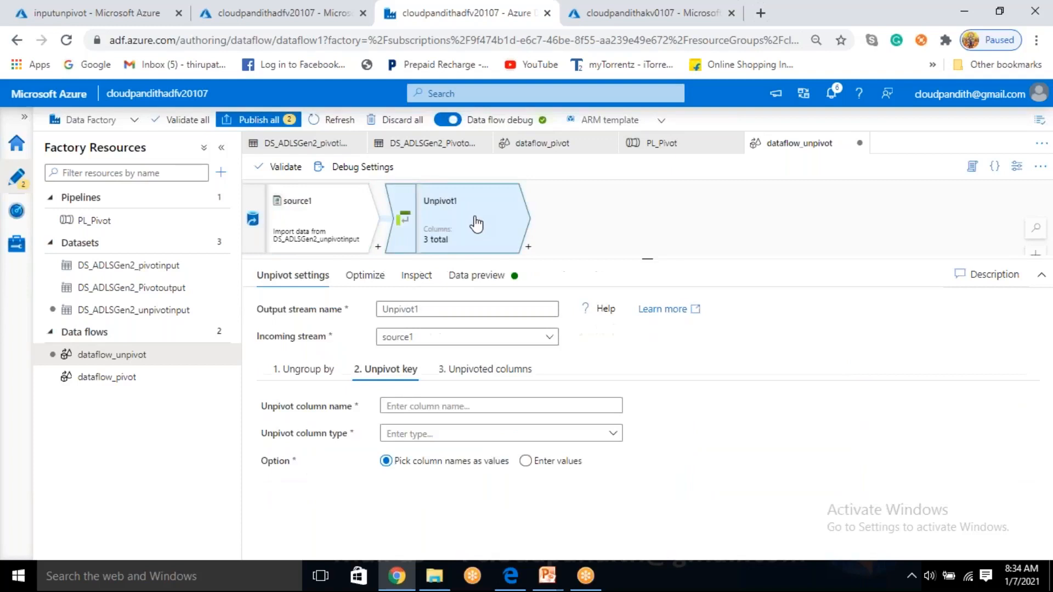
pyautogui.click(412, 407)
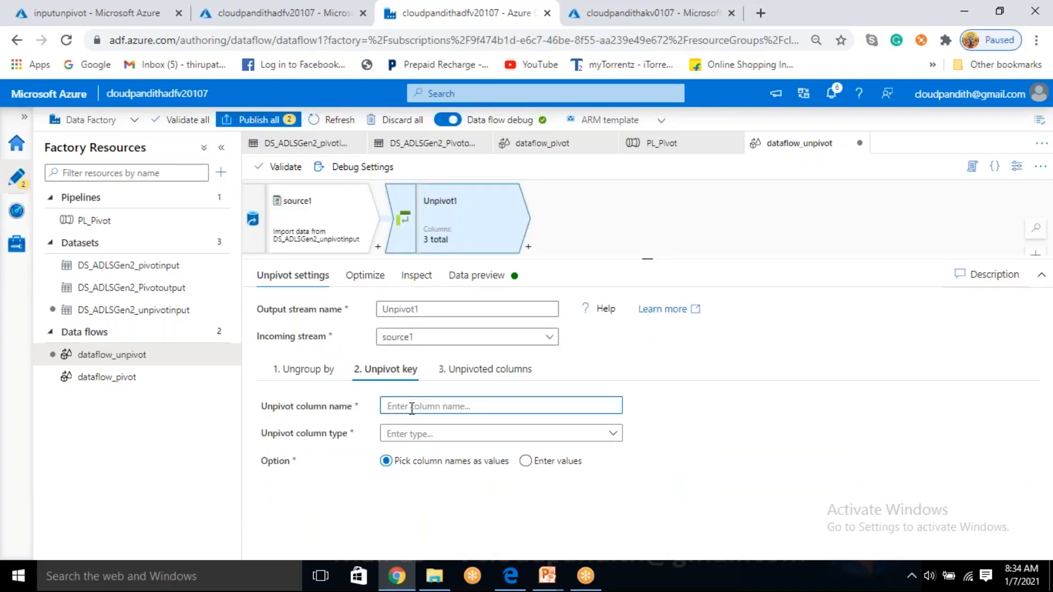
pyautogui.write('d_type')
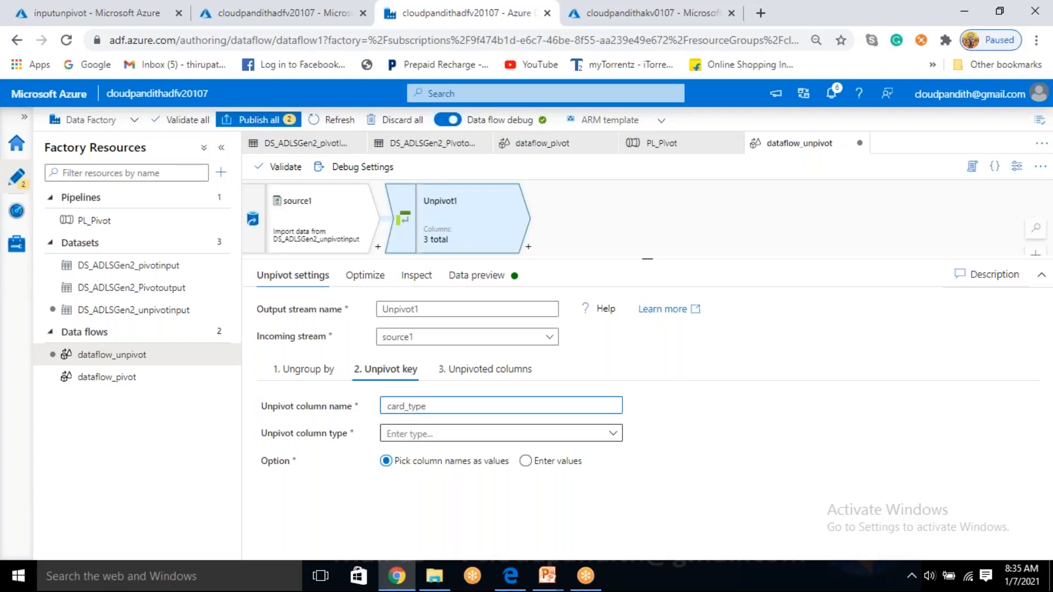
pyautogui.click(426, 437)
pyautogui.click(420, 481)
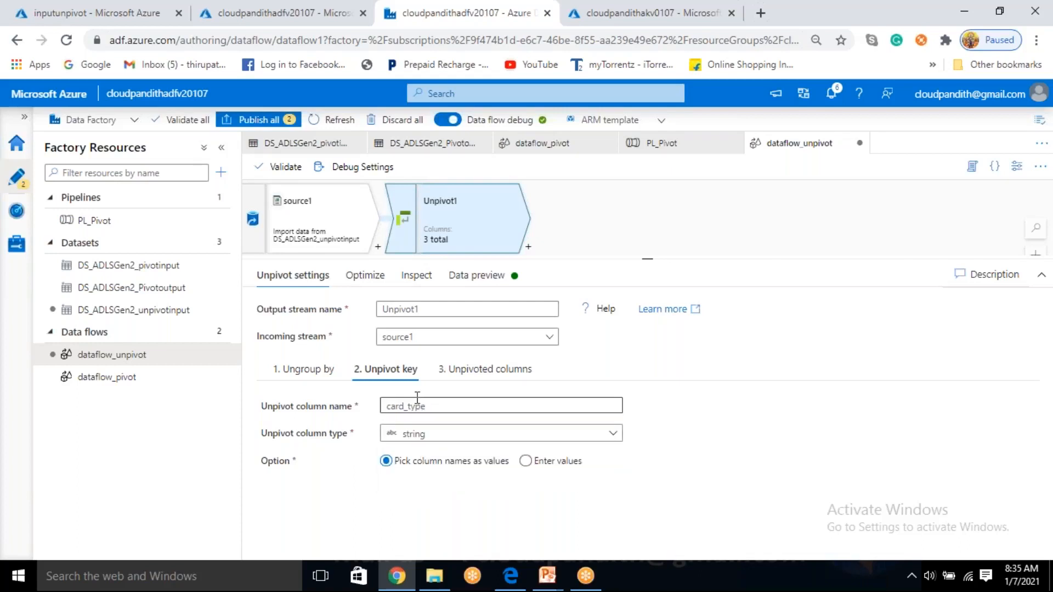
# - Review the unpivot key options of Unpivot1 against the Master and visa columns in source1's data preview
pyautogui.click(389, 409)
pyautogui.moveTo(404, 404)
pyautogui.mouseDown()
pyautogui.moveTo(430, 402)
pyautogui.moveTo(396, 411)
pyautogui.moveTo(417, 413)
pyautogui.mouseUp()
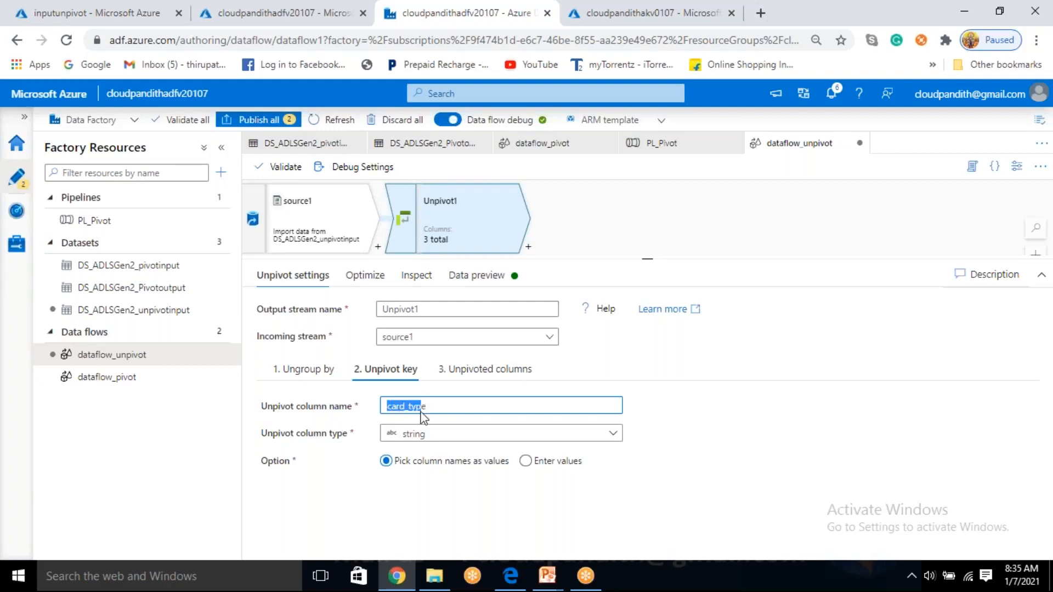
pyautogui.moveTo(407, 465); pyautogui.dragTo(489, 467)
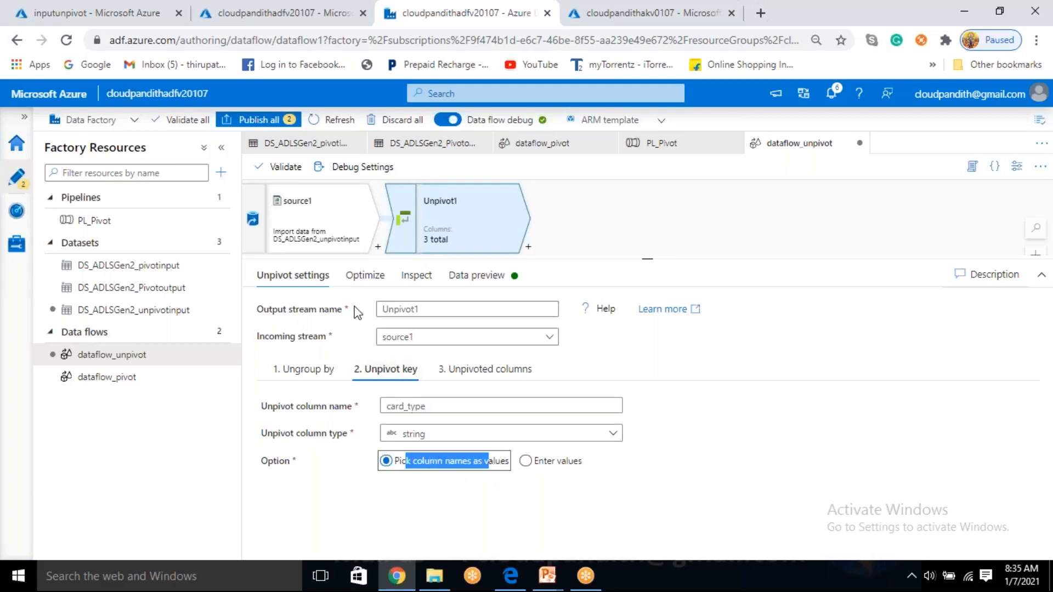
pyautogui.click(336, 242)
pyautogui.doubleClick(702, 371)
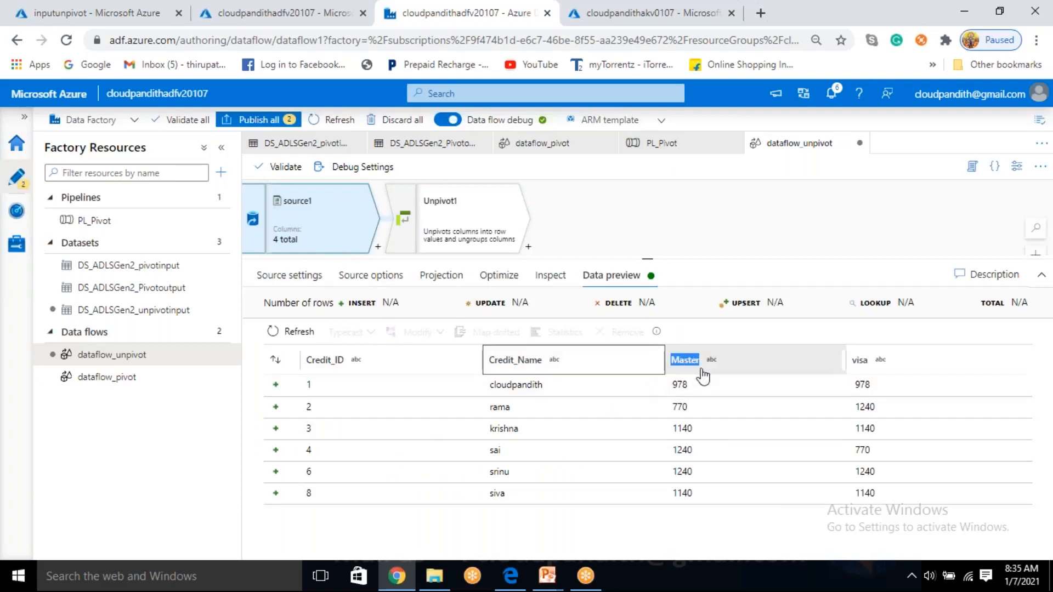
pyautogui.click(855, 362)
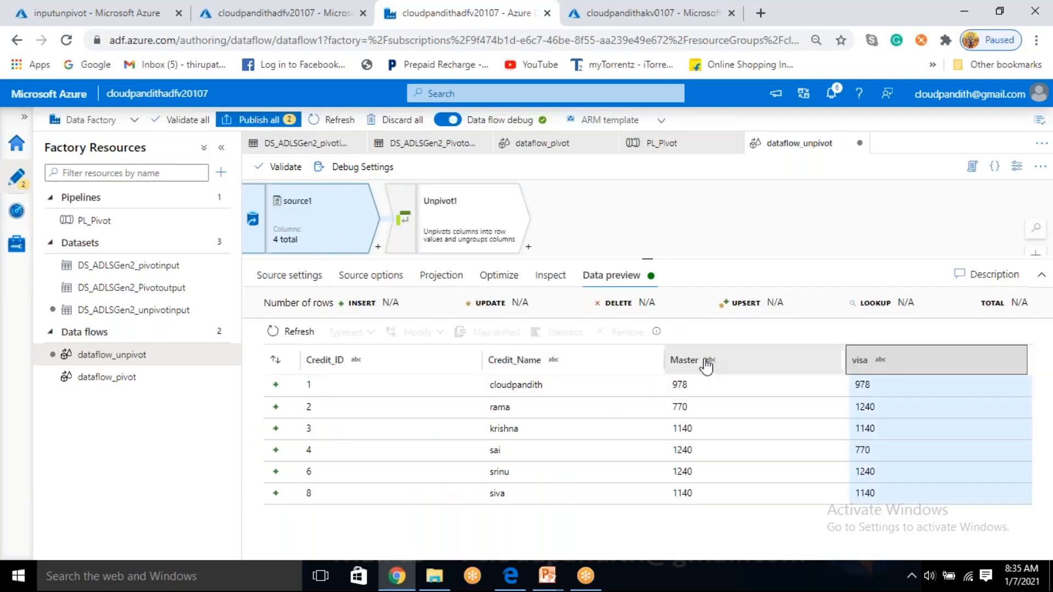
pyautogui.click(476, 221)
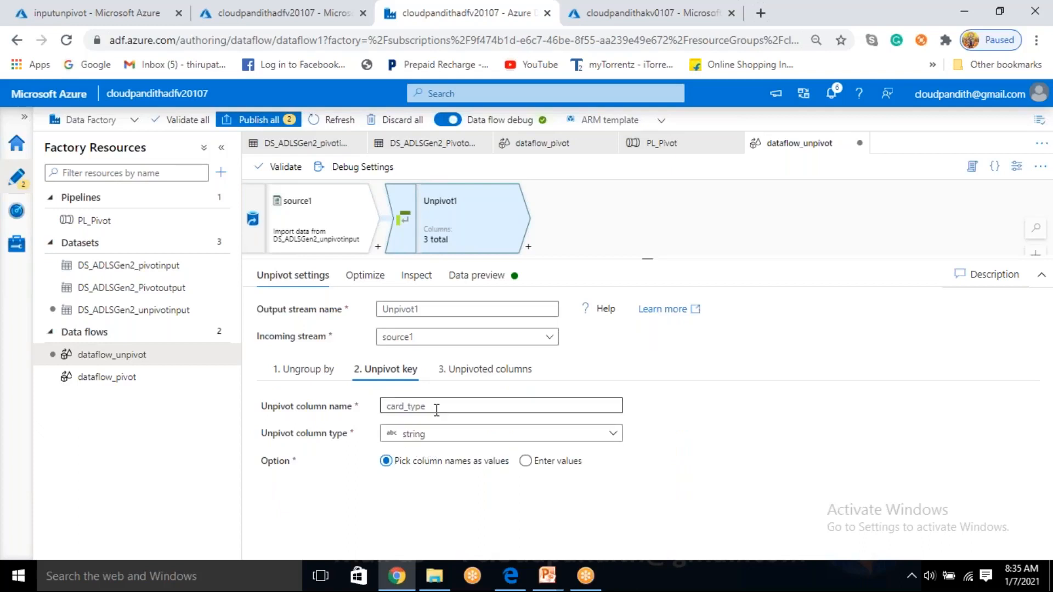
# - Switch the unpivot key option to Enter values and add the values Master and Visa
pyautogui.click(530, 462)
pyautogui.click(342, 502)
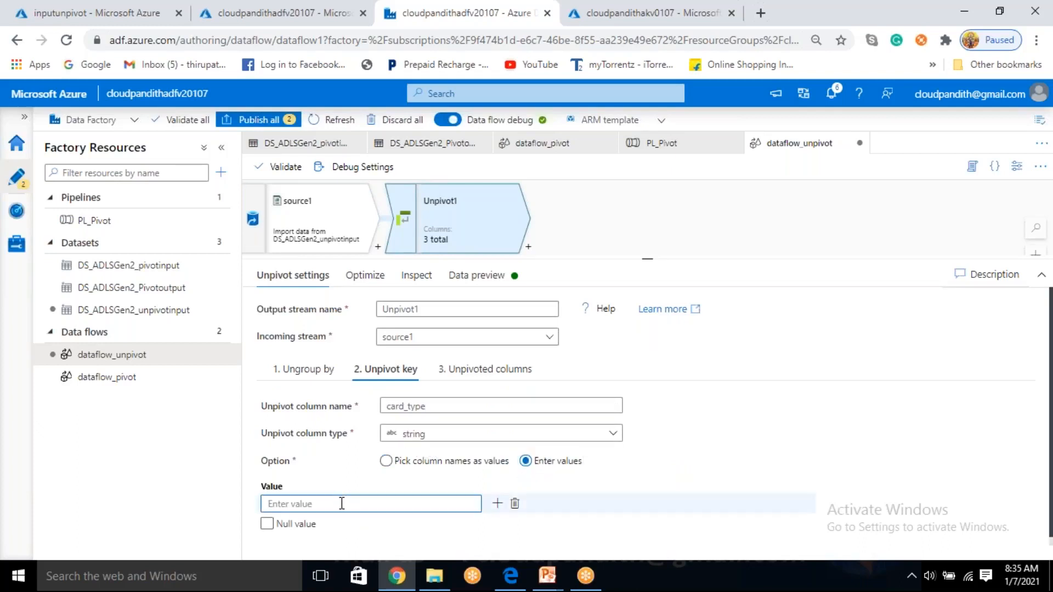
pyautogui.write('Master')
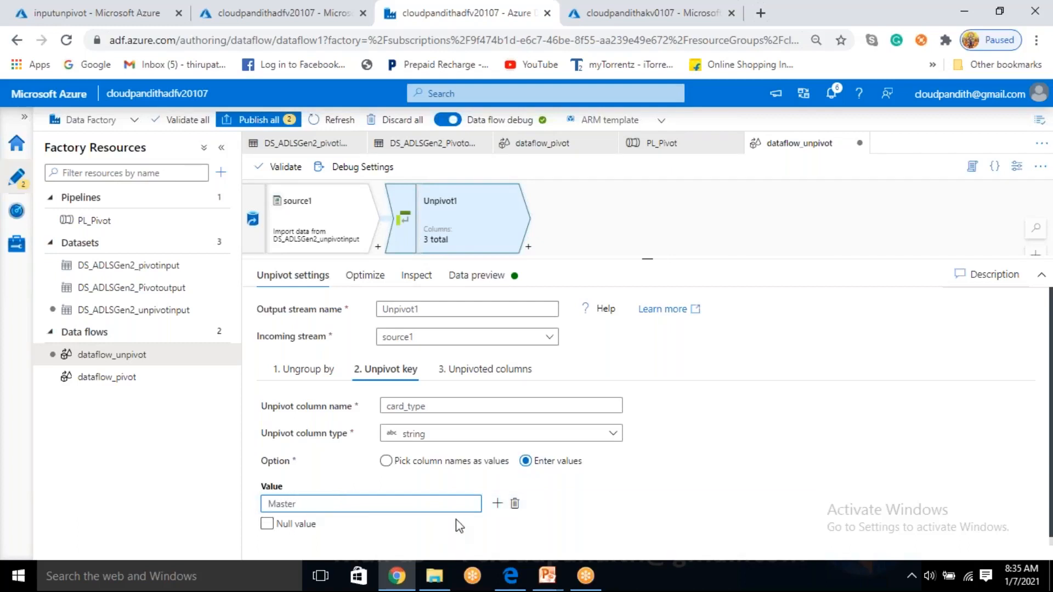
pyautogui.click(497, 504)
pyautogui.click(318, 524)
pyautogui.write('Visa')
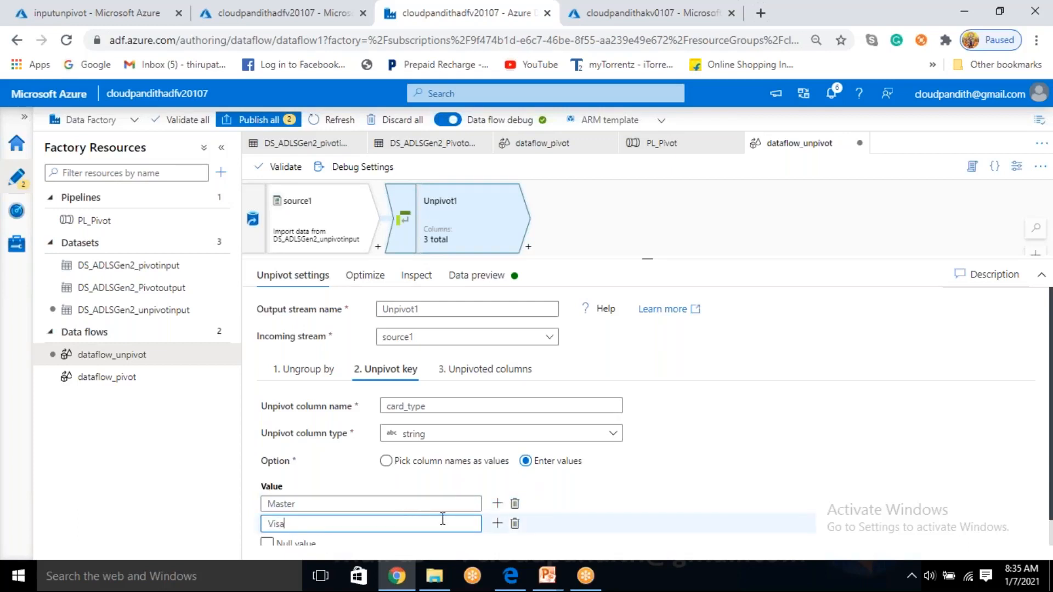
# - Remove the two entered key values and switch the unpivot key option back to Pick column names as values
pyautogui.click(515, 523)
pyautogui.click(515, 503)
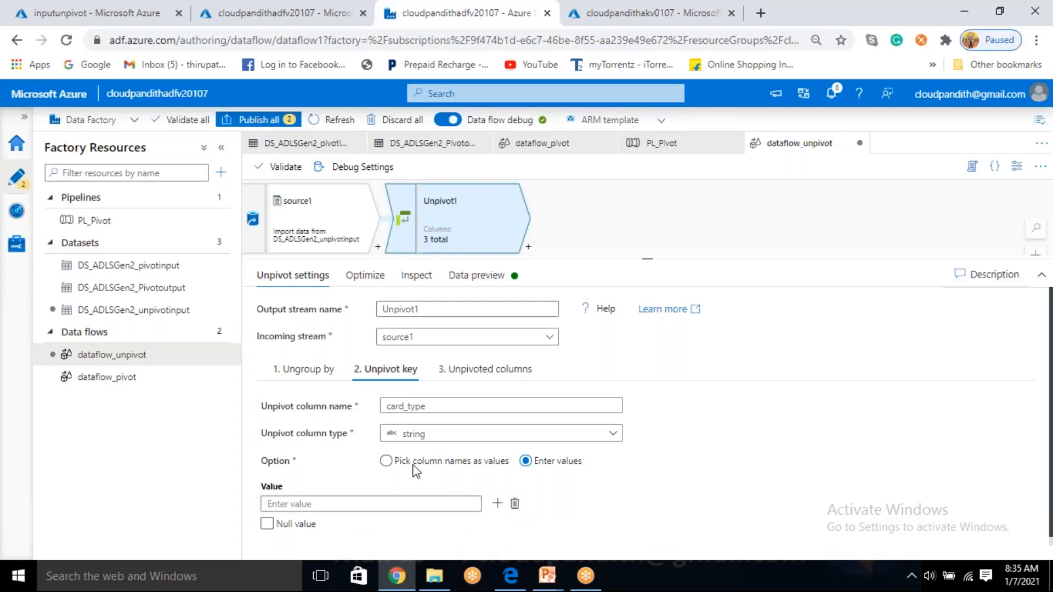
pyautogui.click(386, 461)
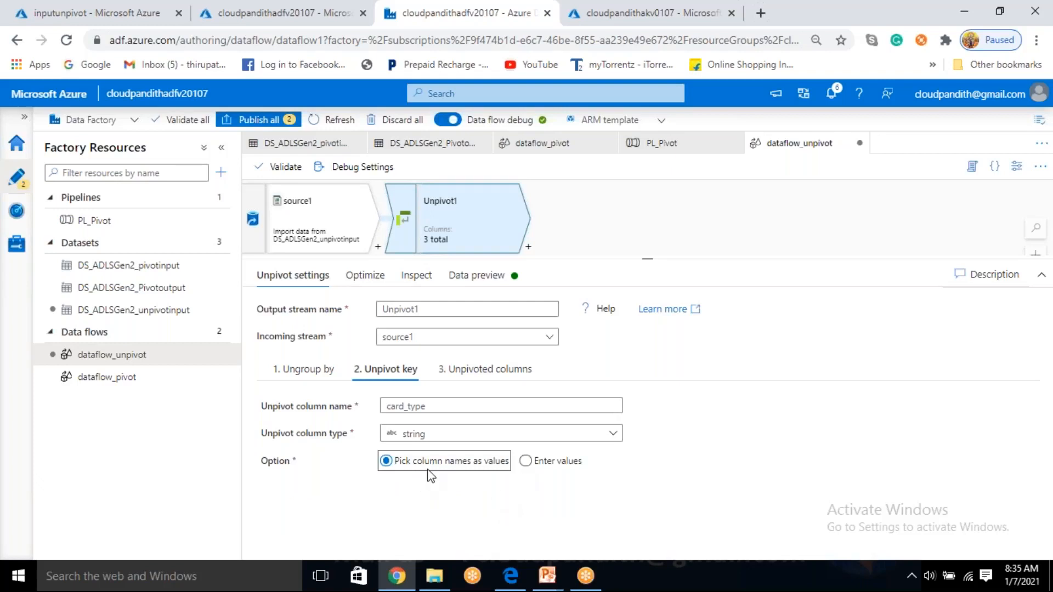
# - Add an unpivoted column named credit_score of type integer to Unpivot1
pyautogui.click(479, 367)
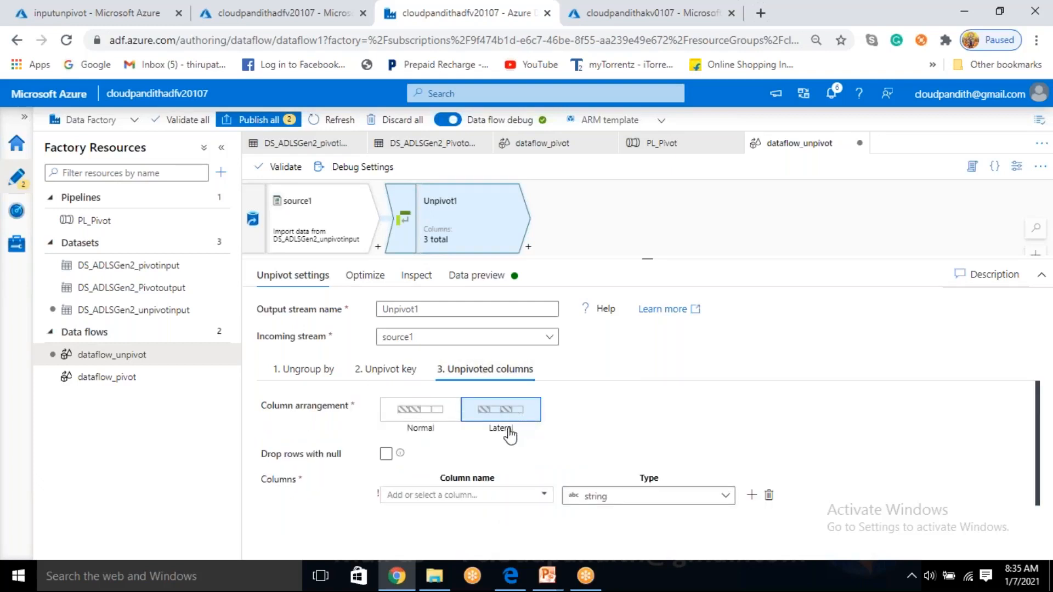
pyautogui.click(494, 496)
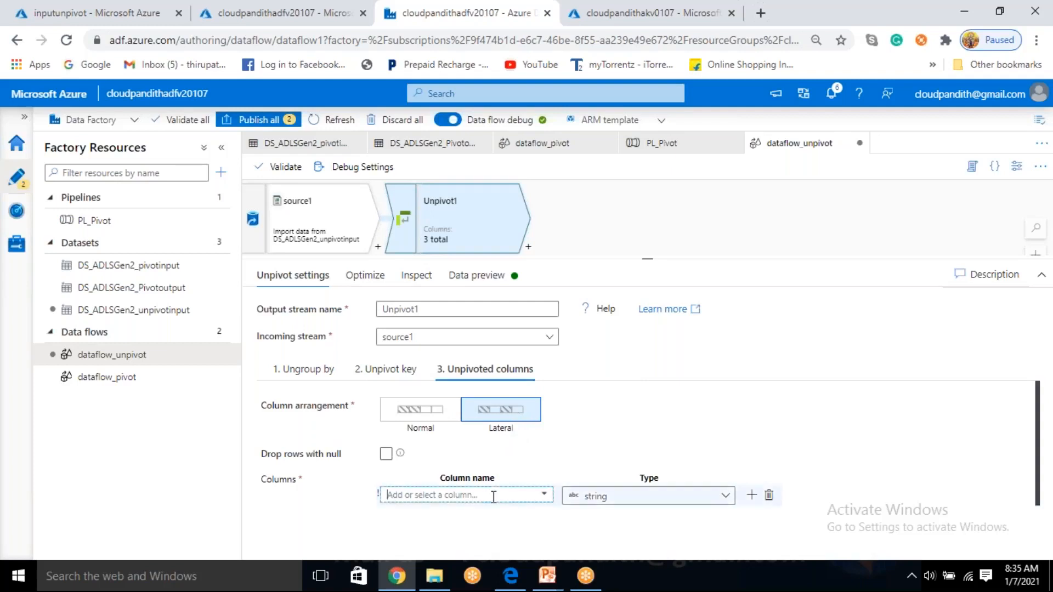
pyautogui.click(544, 495)
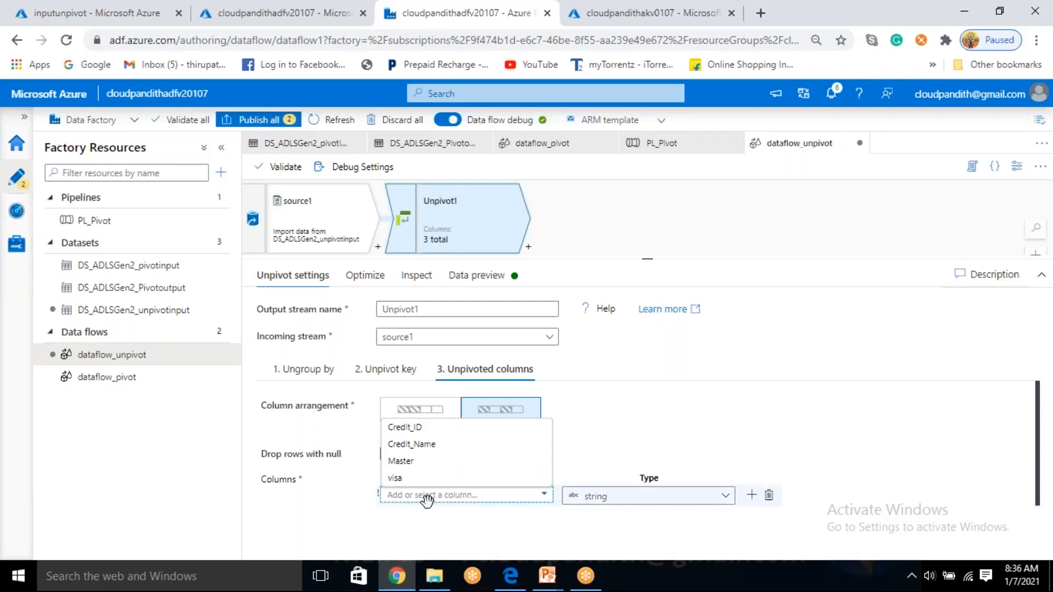
pyautogui.write('credit_score')
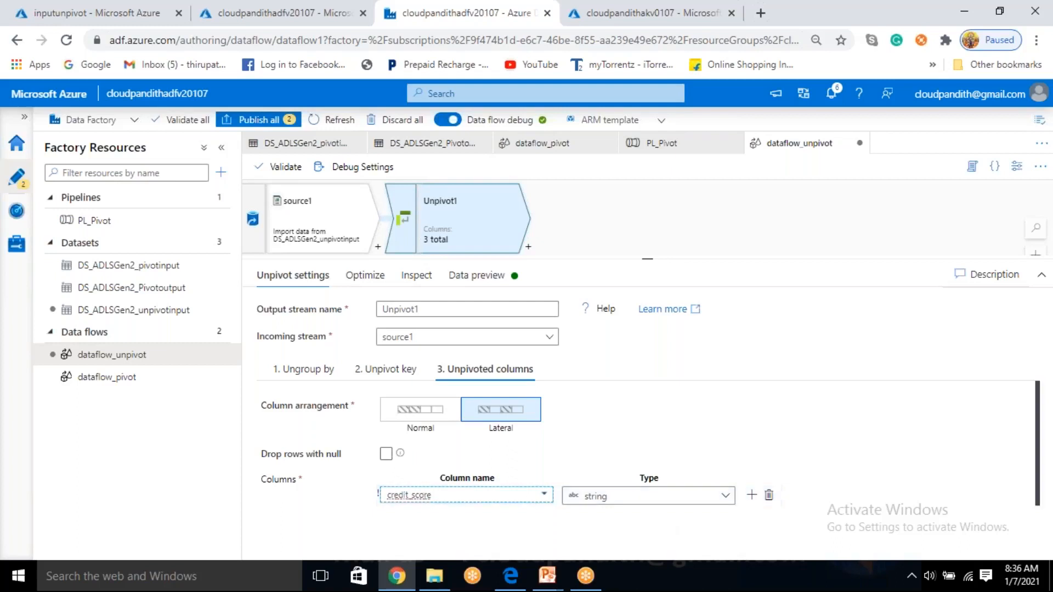
pyautogui.click(647, 500)
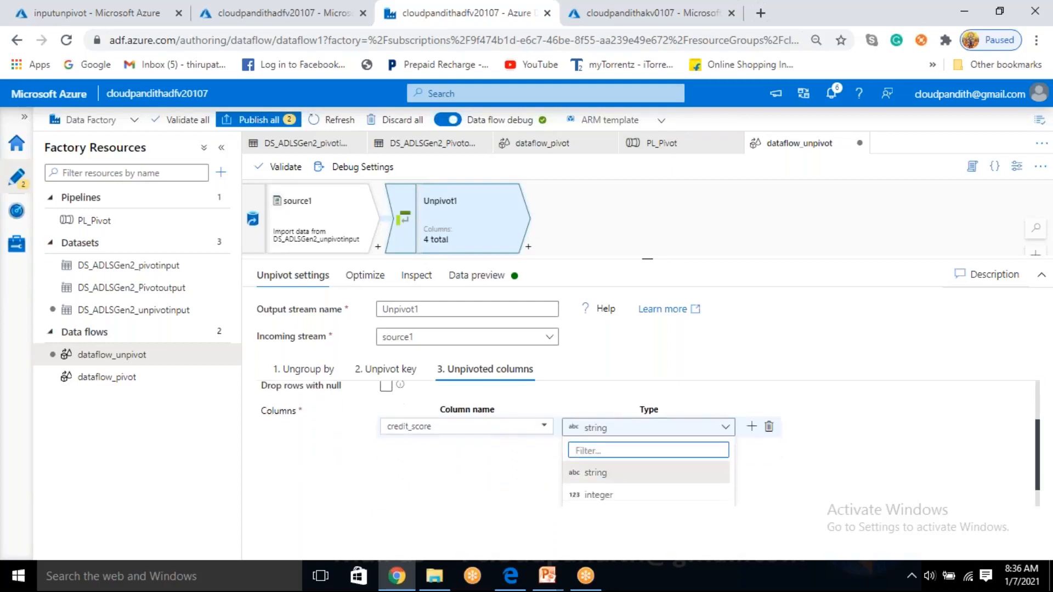
pyautogui.click(595, 469)
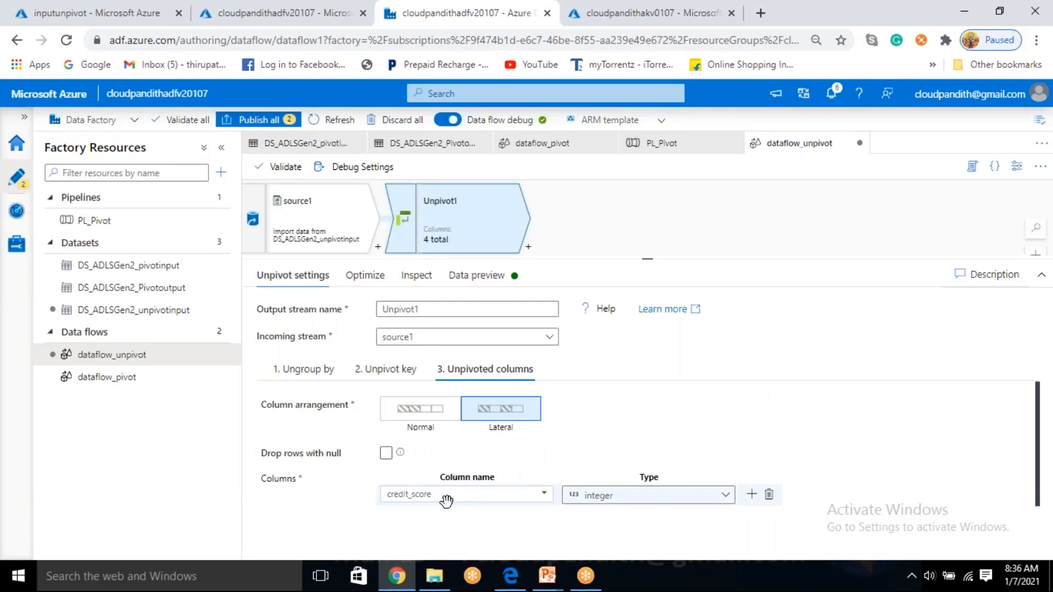
# - Review Unpivot1's unpivot key settings and examine the Master and visa columns in source1's data preview
pyautogui.click(375, 368)
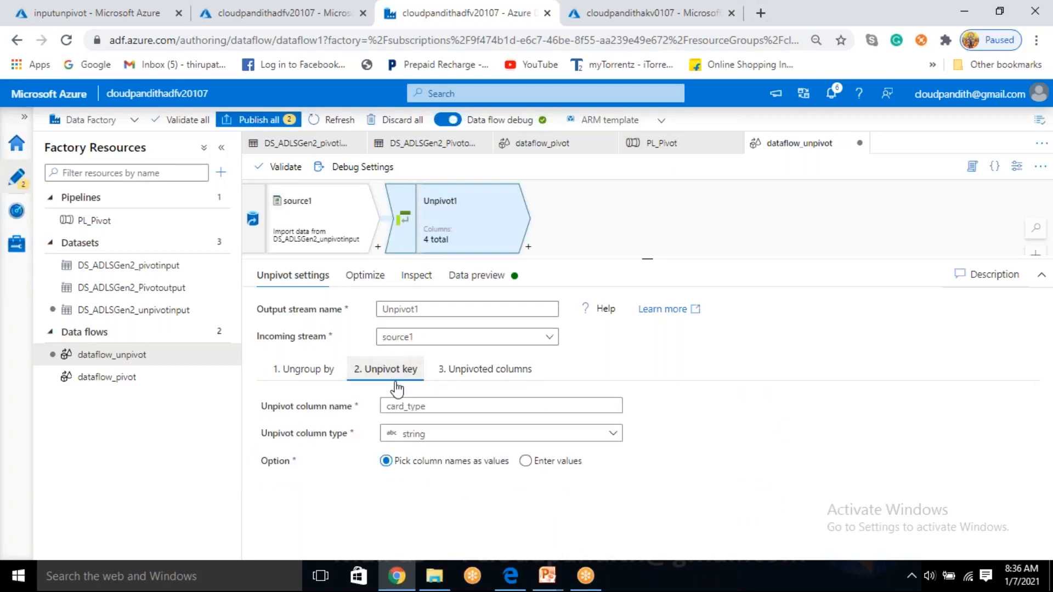
pyautogui.click(351, 167)
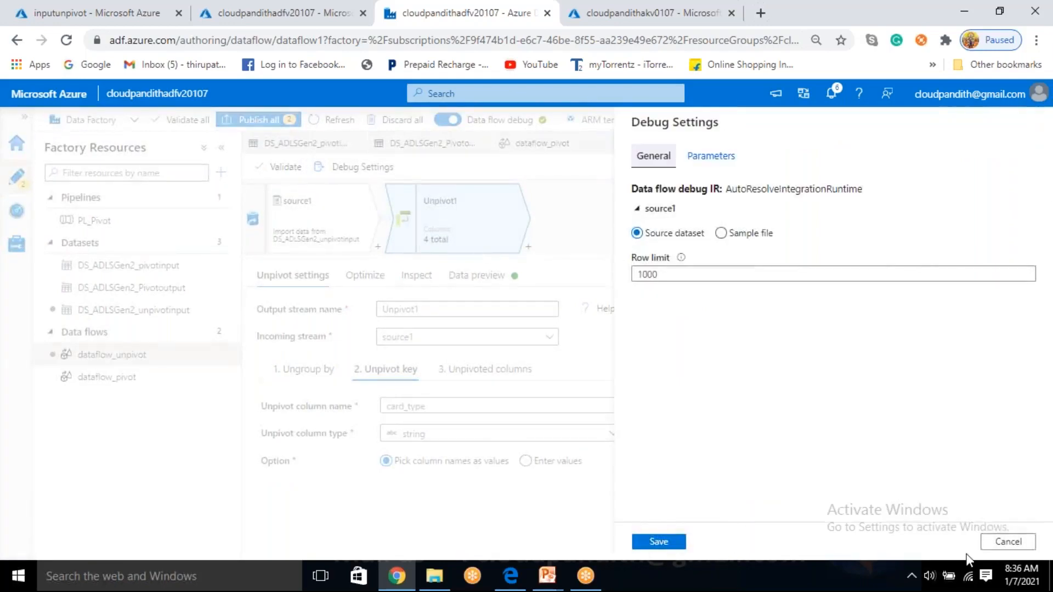
pyautogui.click(1007, 541)
pyautogui.click(318, 220)
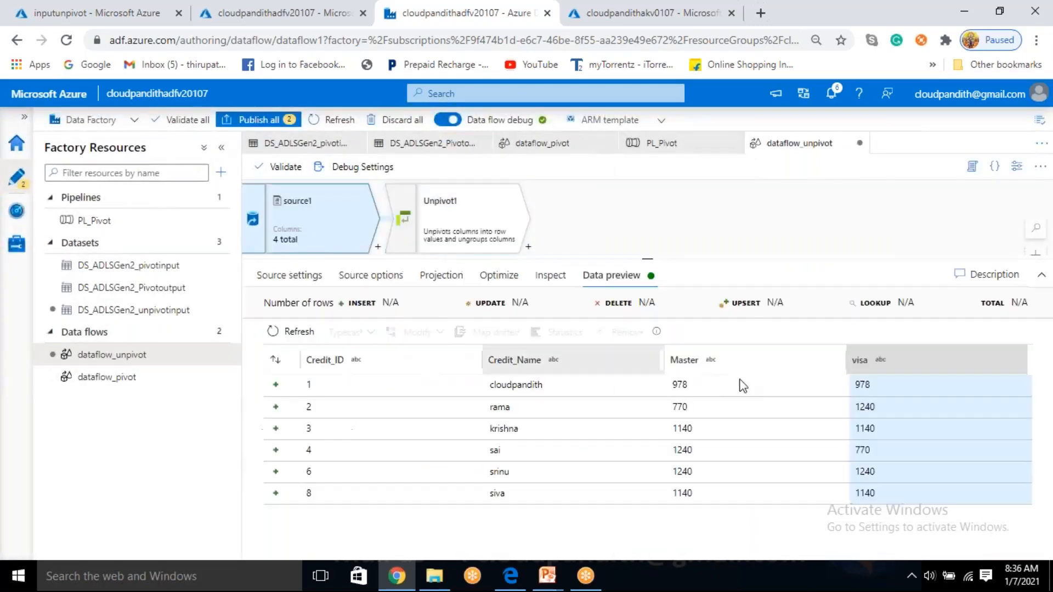
pyautogui.click(710, 363)
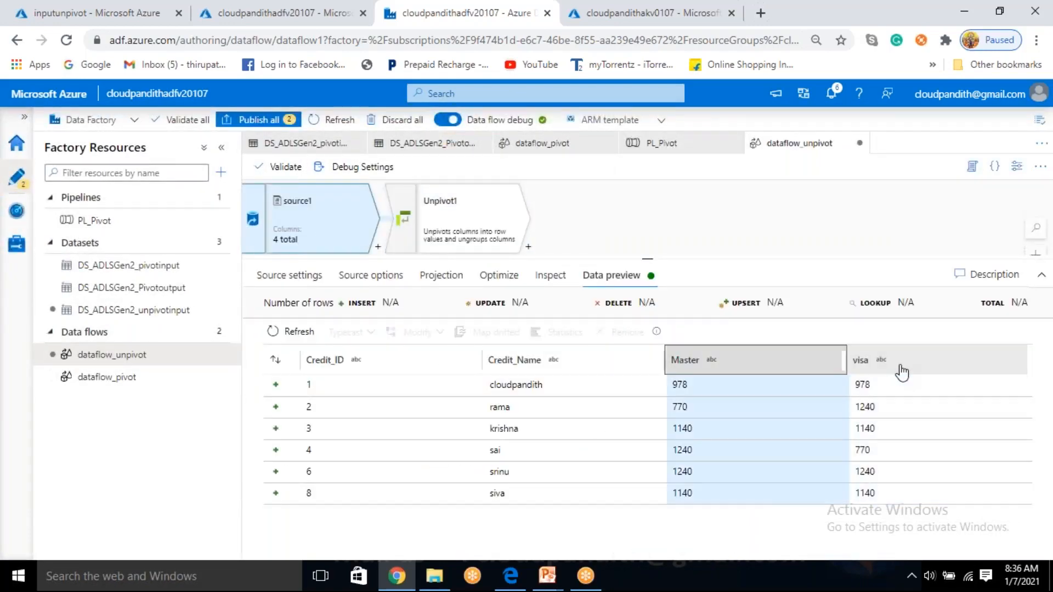
pyautogui.click(859, 363)
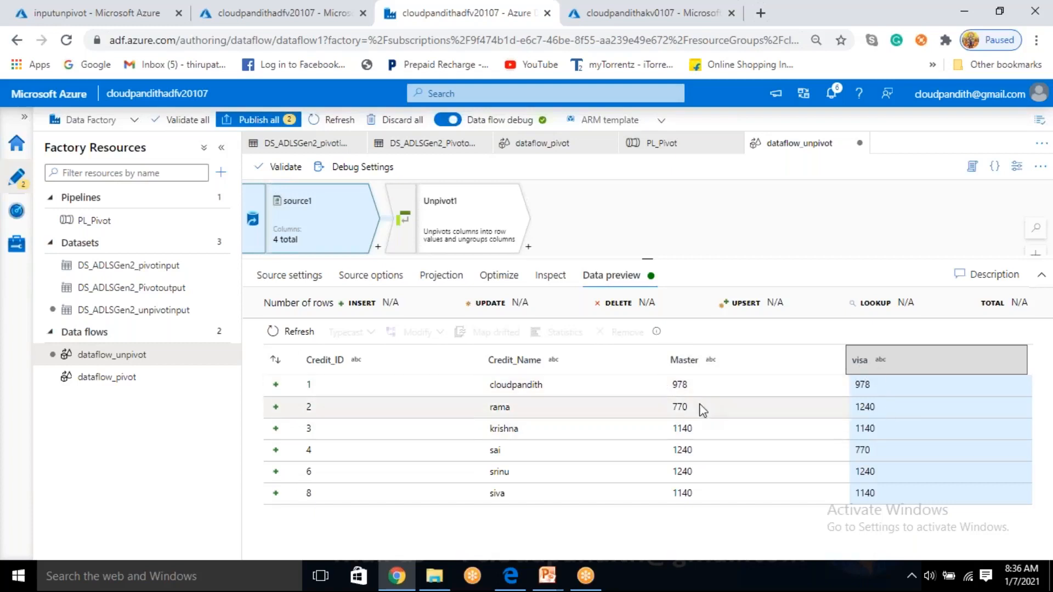
pyautogui.moveTo(682, 385); pyautogui.dragTo(873, 385)
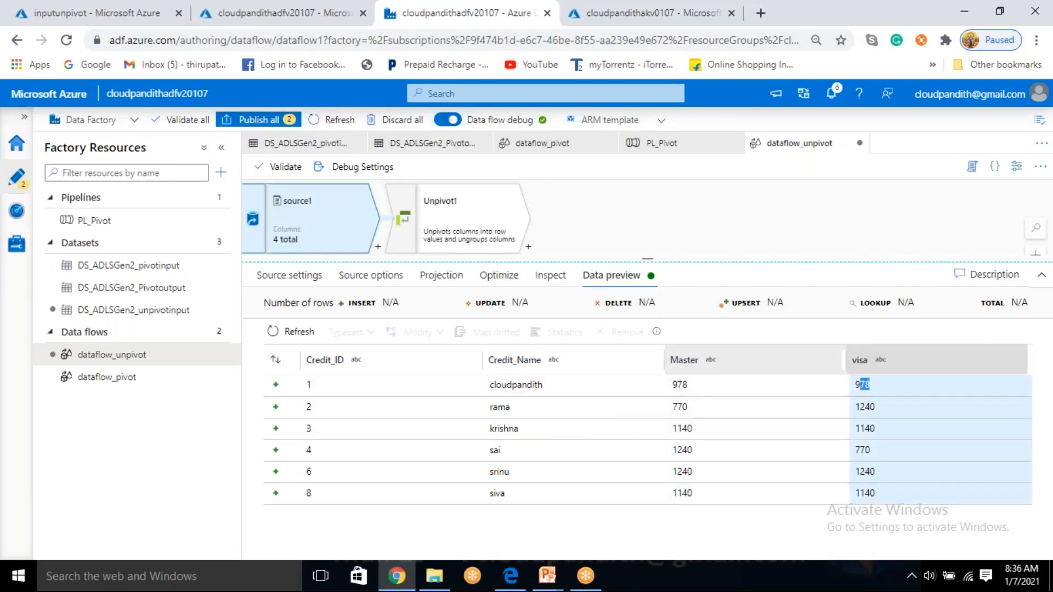
# - Open pivot.csv from the Data Flow Performance folder in Excel and examine the Card_Type values for the first credit ID
pyautogui.click(434, 576)
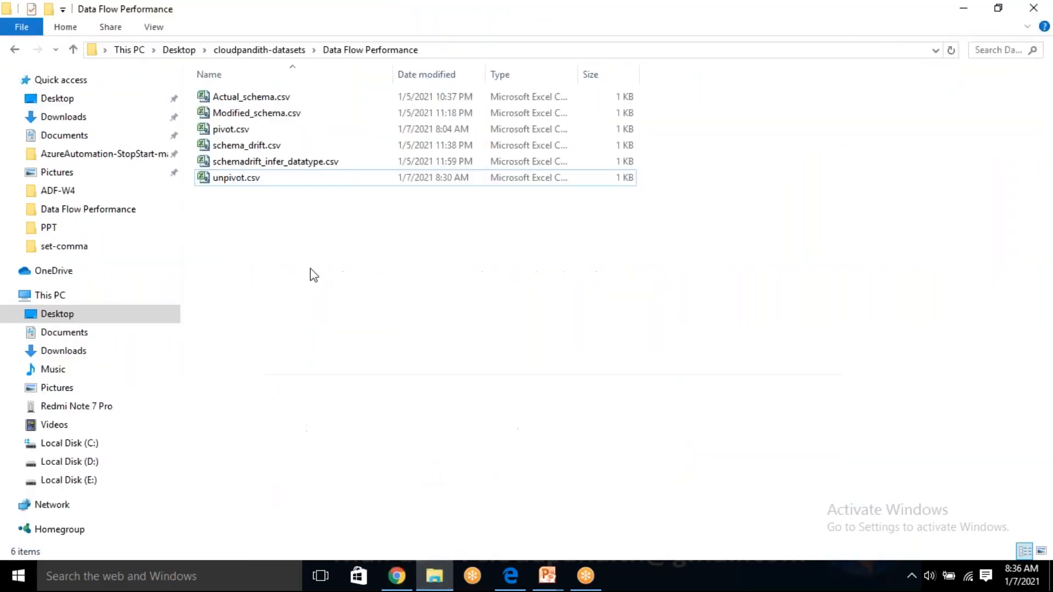
pyautogui.doubleClick(252, 131)
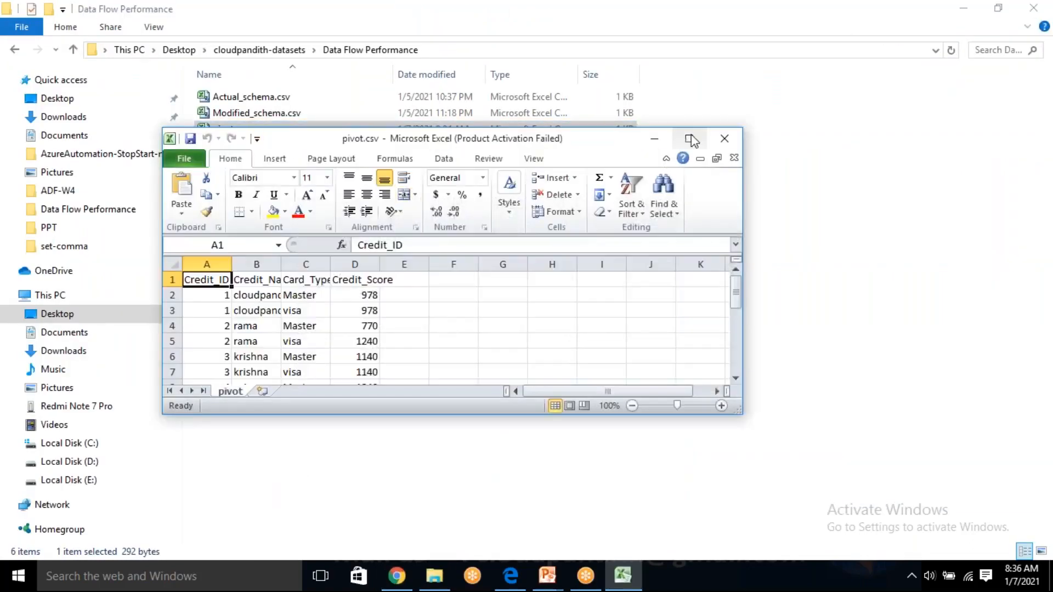
pyautogui.click(690, 139)
pyautogui.click(256, 433)
pyautogui.moveTo(60, 162); pyautogui.dragTo(86, 170)
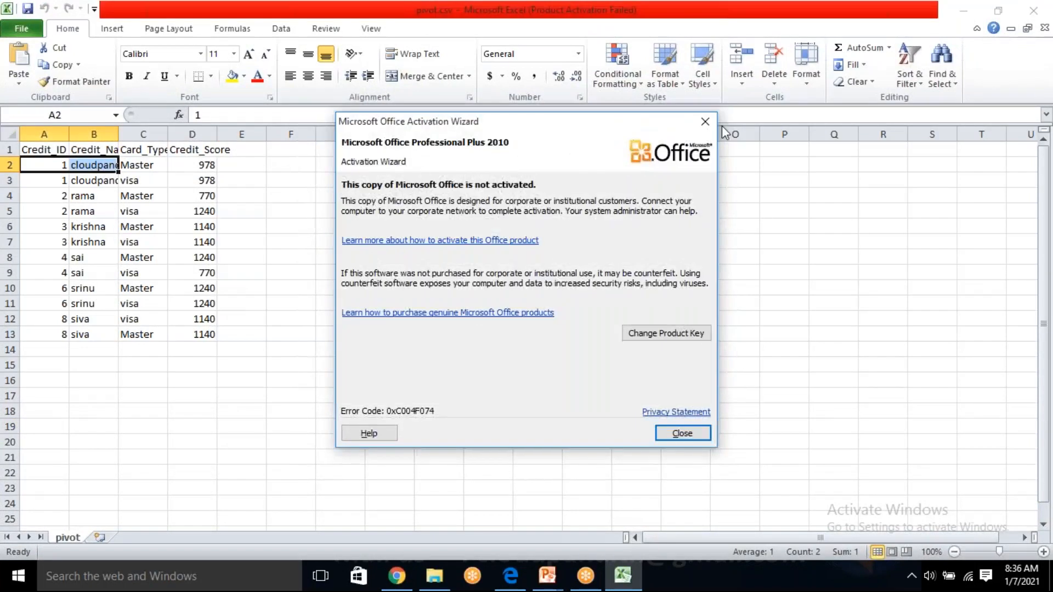
pyautogui.click(706, 121)
pyautogui.moveTo(346, 257); pyautogui.dragTo(299, 255)
pyautogui.moveTo(143, 167); pyautogui.dragTo(134, 181)
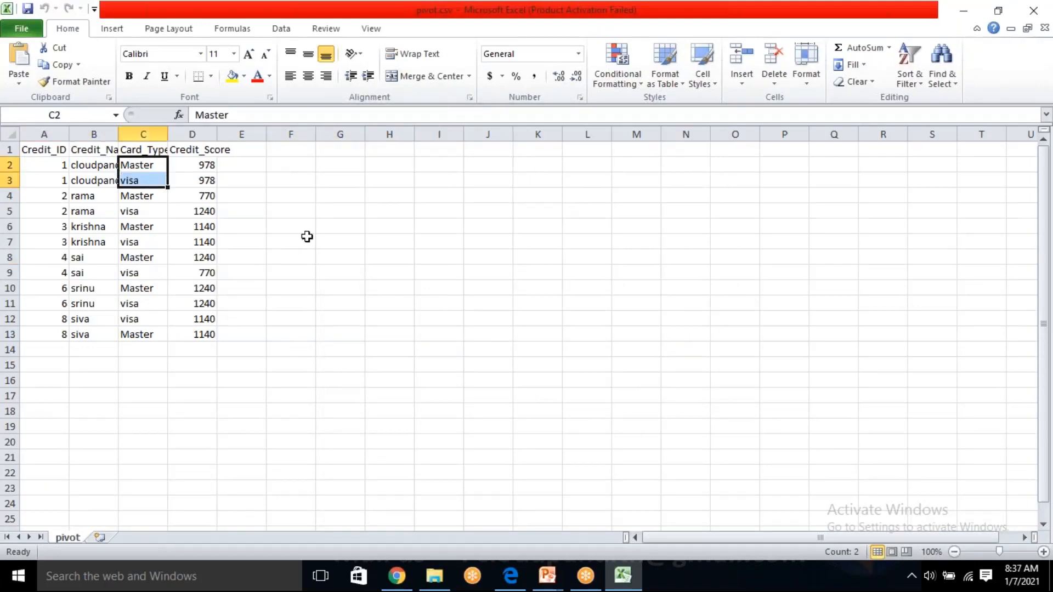
# - Compare the first row's Master value in source1's data preview in Azure Data Factory with the Credit_Score values in pivot.csv
pyautogui.click(397, 576)
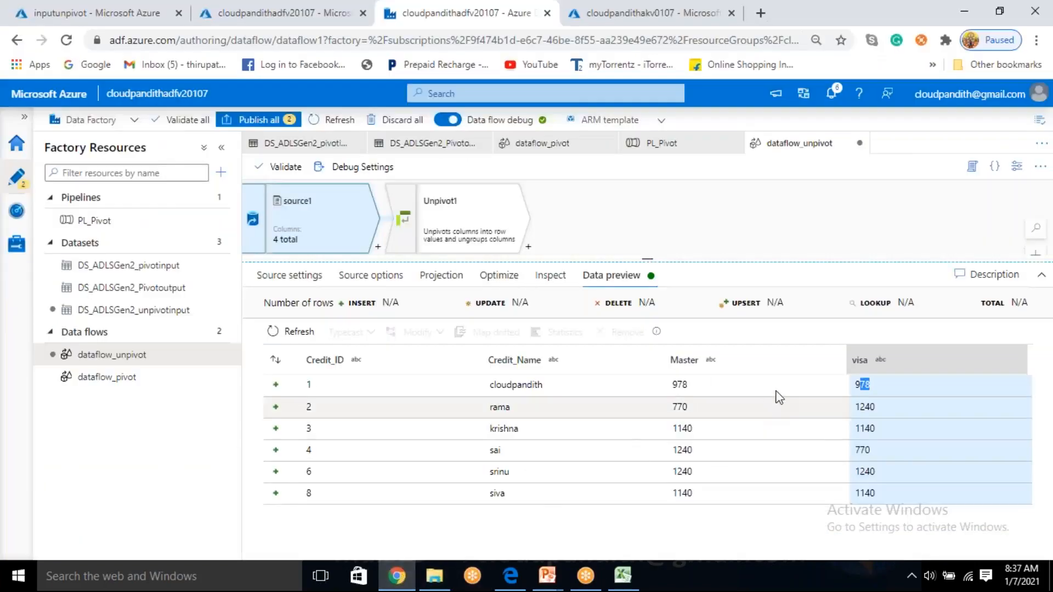
pyautogui.click(678, 380)
pyautogui.click(405, 586)
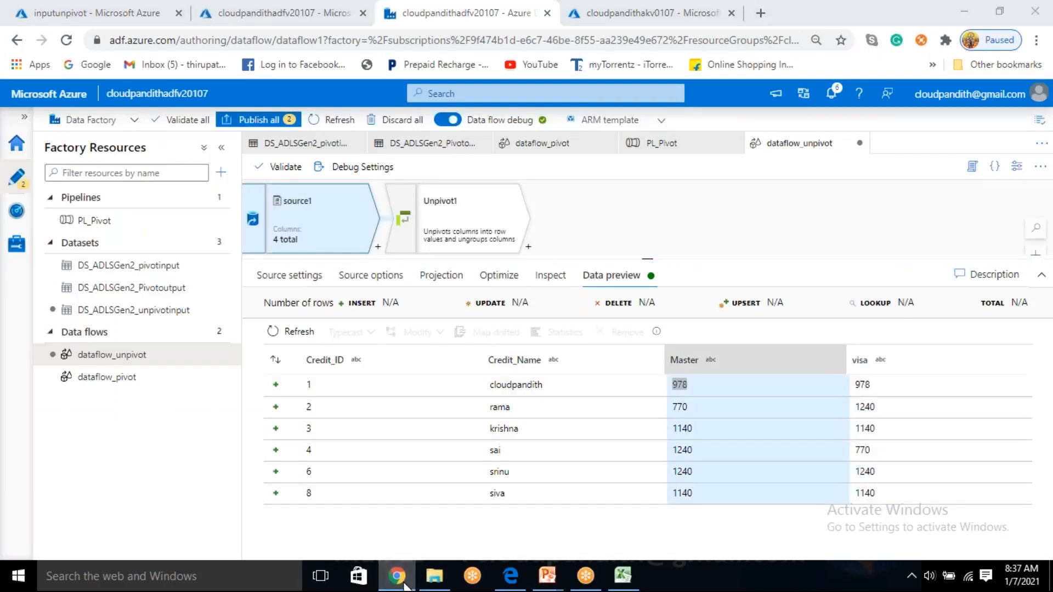
pyautogui.moveTo(202, 166)
pyautogui.mouseDown()
pyautogui.moveTo(201, 192)
pyautogui.moveTo(206, 183)
pyautogui.mouseUp()
pyautogui.click(285, 201)
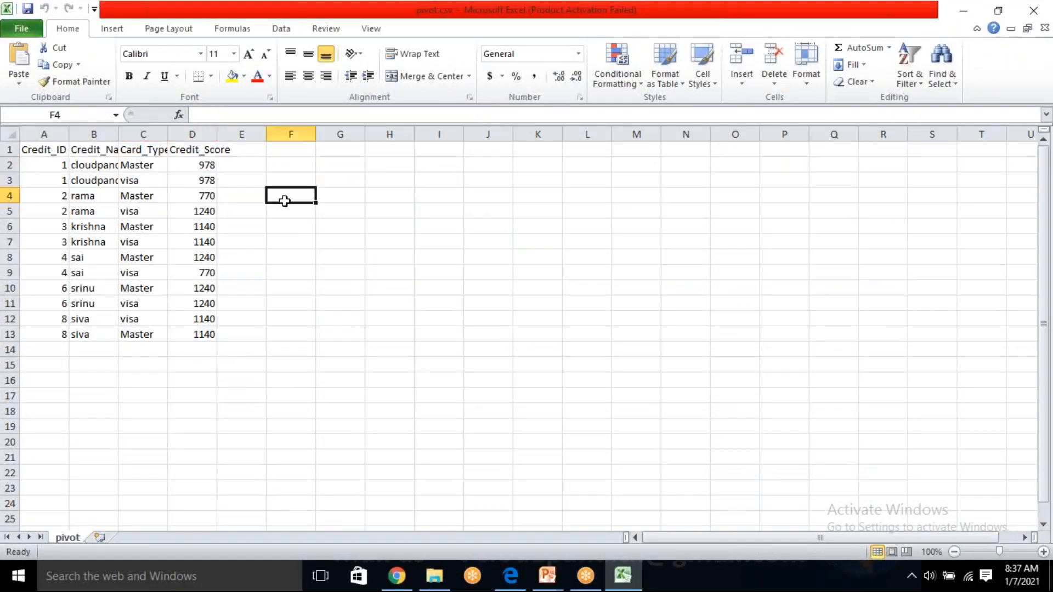
# - Examine the Card_Type and Credit_Score columns in pivot.csv, leaving the cell contents unreplaced
pyautogui.click(154, 151)
pyautogui.moveTo(136, 167); pyautogui.dragTo(135, 179)
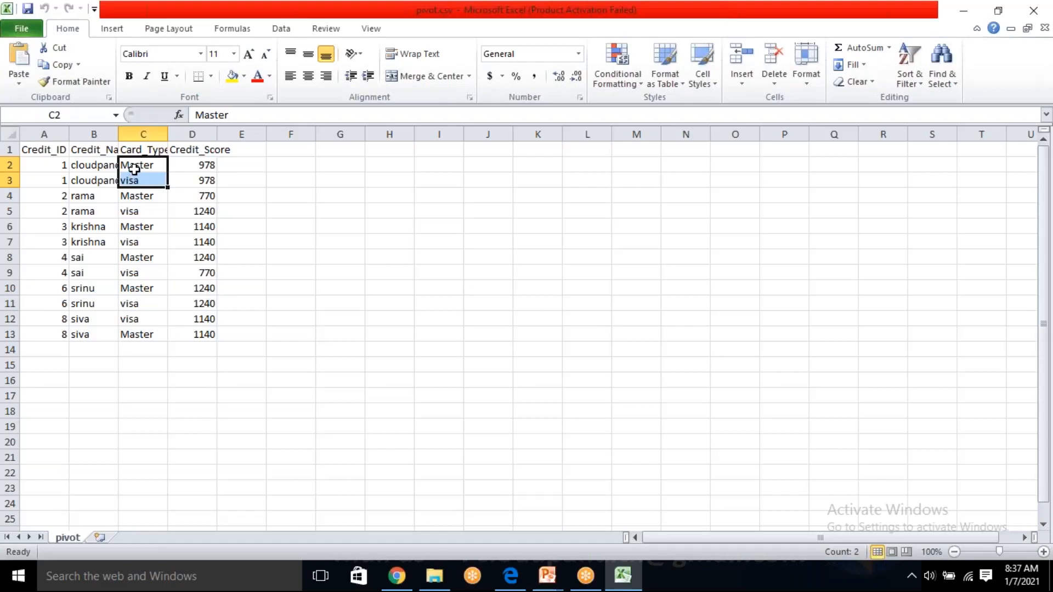
pyautogui.click(196, 151)
pyautogui.moveTo(201, 157)
pyautogui.mouseDown()
pyautogui.moveTo(204, 174)
pyautogui.moveTo(204, 164)
pyautogui.mouseUp()
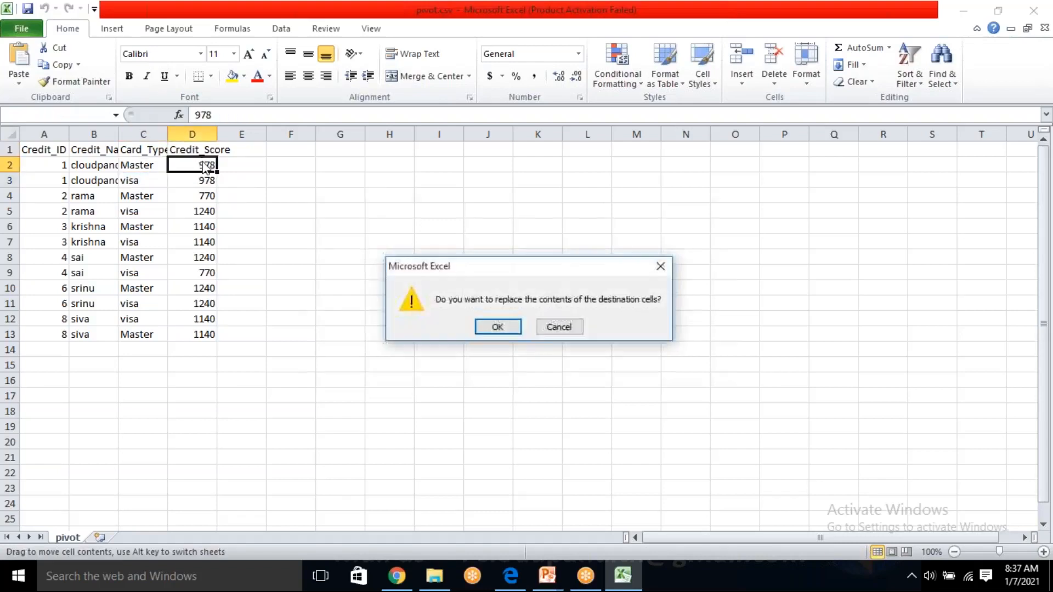
pyautogui.click(581, 331)
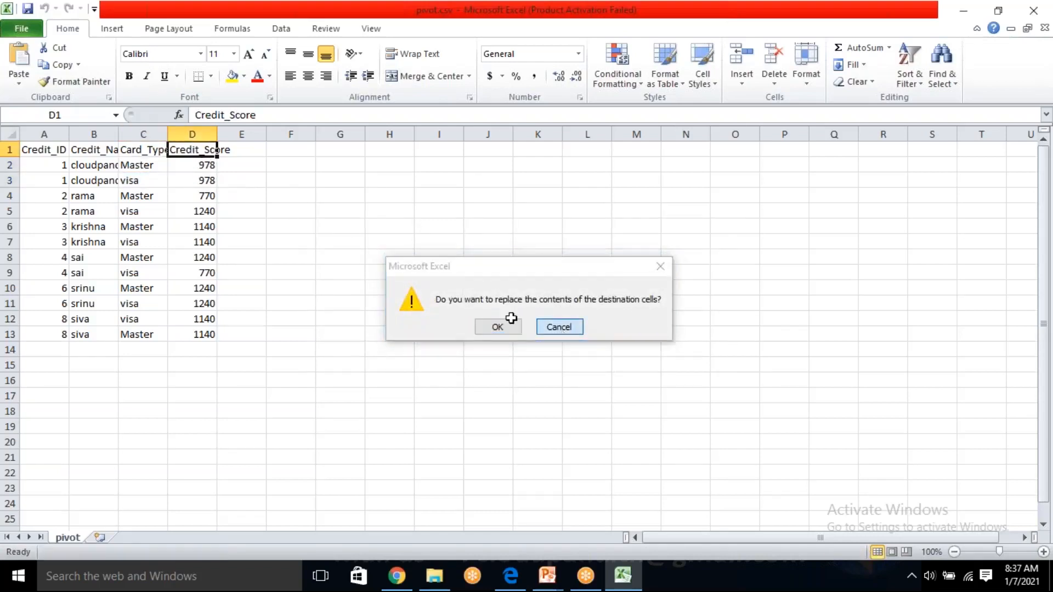
# - Switch back to Azure Data Factory, check Unpivot1's unpivoted columns and refresh its data preview
pyautogui.click(397, 576)
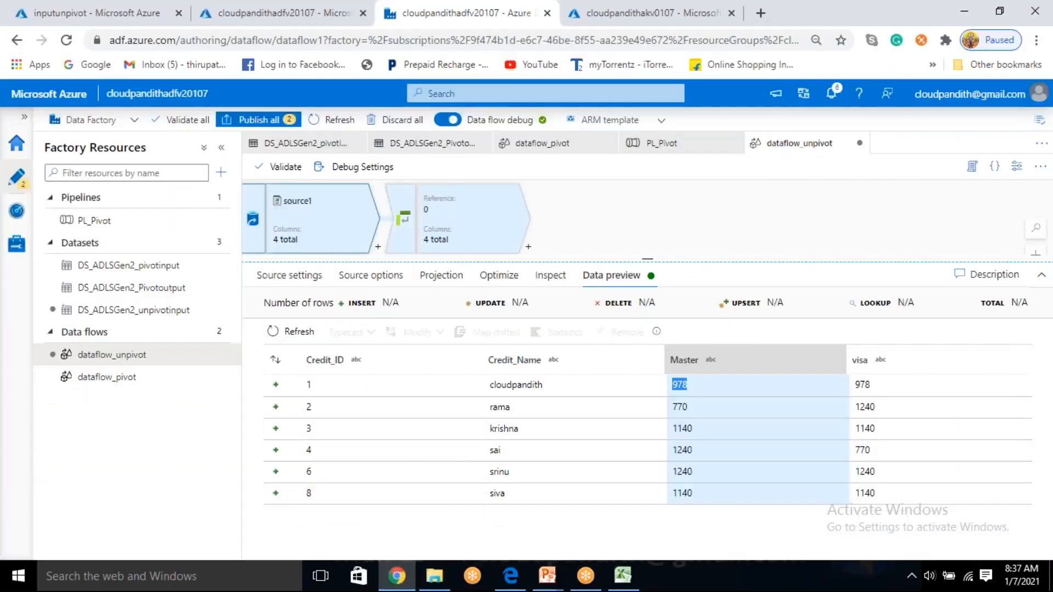
pyautogui.click(464, 223)
pyautogui.click(486, 369)
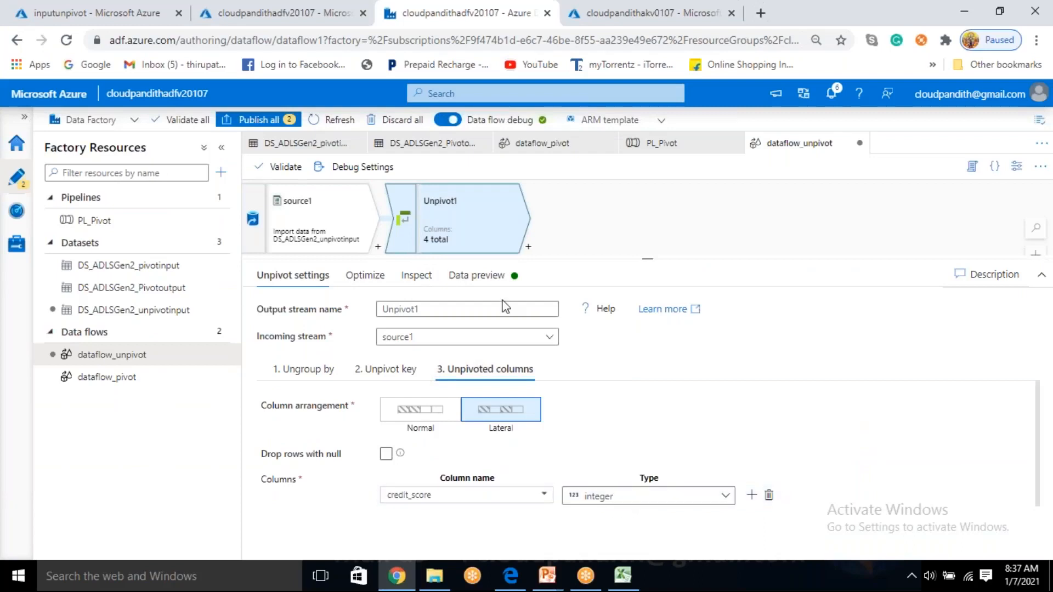
pyautogui.click(485, 276)
pyautogui.click(289, 332)
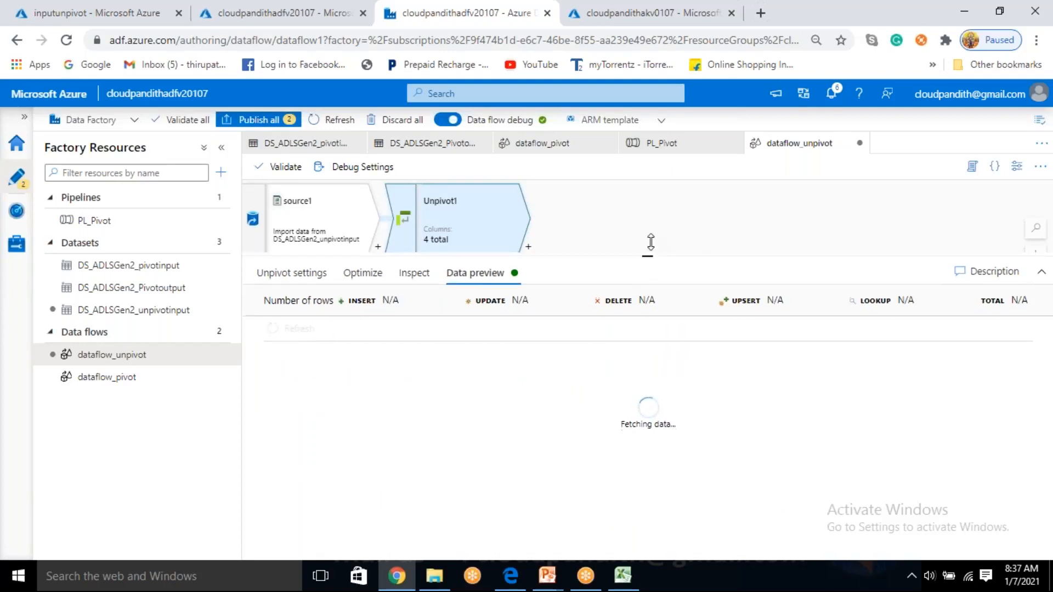
pyautogui.moveTo(648, 261); pyautogui.dragTo(647, 237)
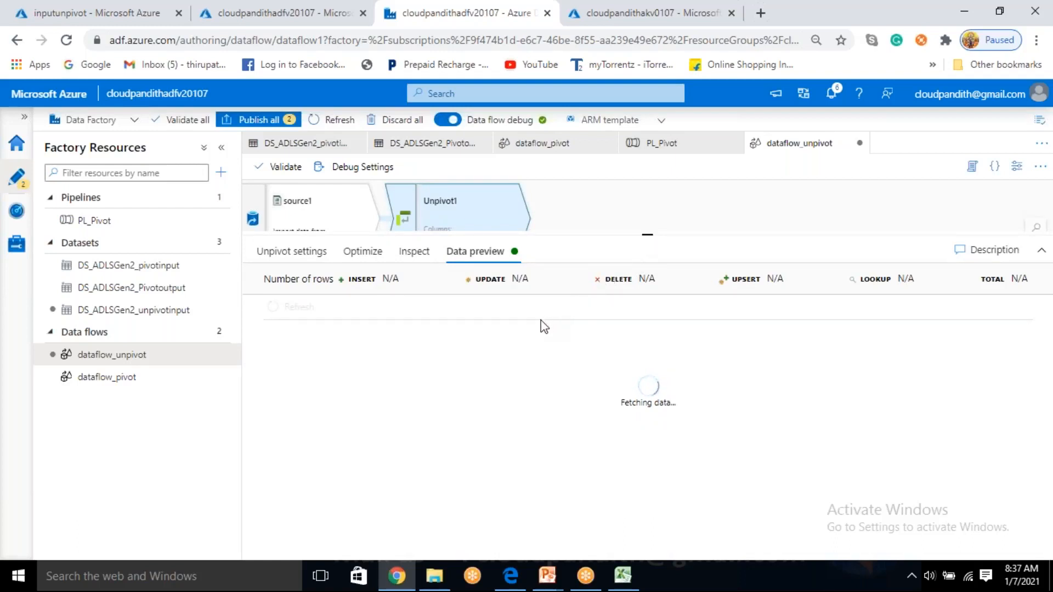
pyautogui.moveTo(621, 235); pyautogui.dragTo(621, 298)
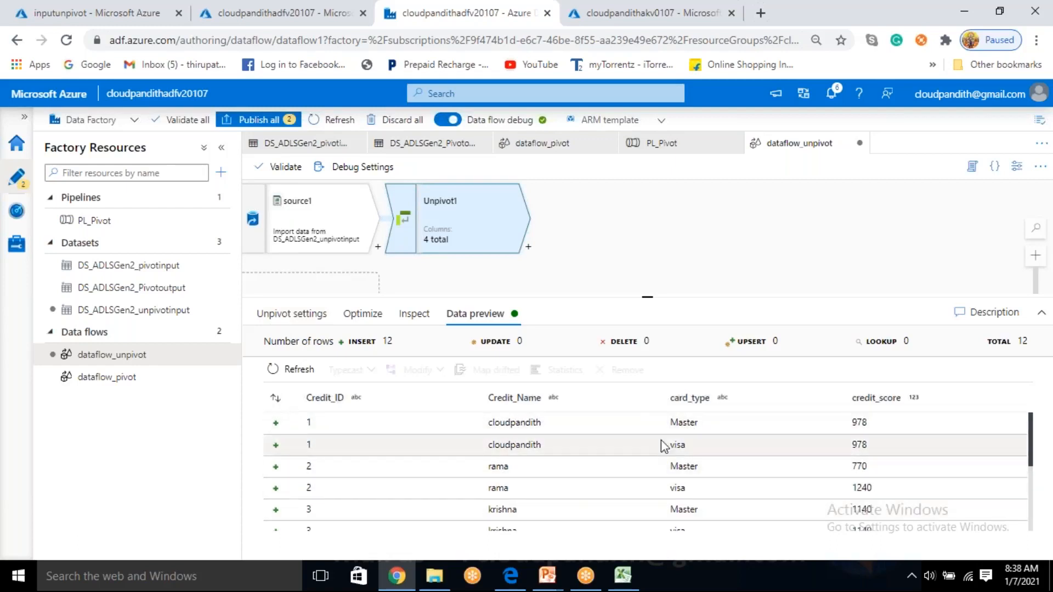
# - Examine the card_type and credit_score values and their data types in Unpivot1's data preview
pyautogui.moveTo(670, 426); pyautogui.dragTo(683, 445)
pyautogui.doubleClick(679, 425)
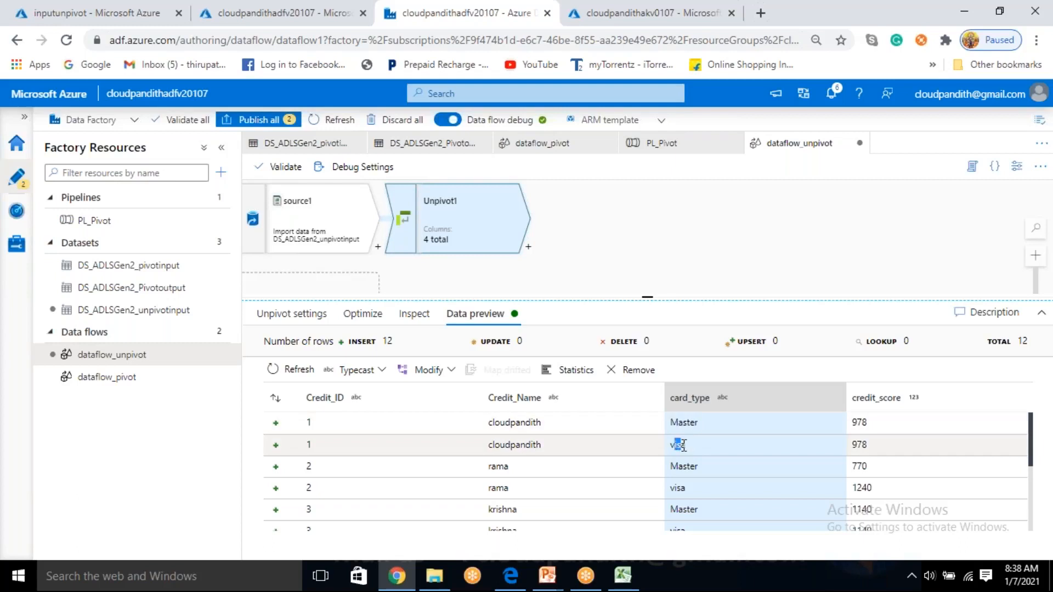
pyautogui.moveTo(852, 427); pyautogui.dragTo(874, 449)
pyautogui.click(914, 404)
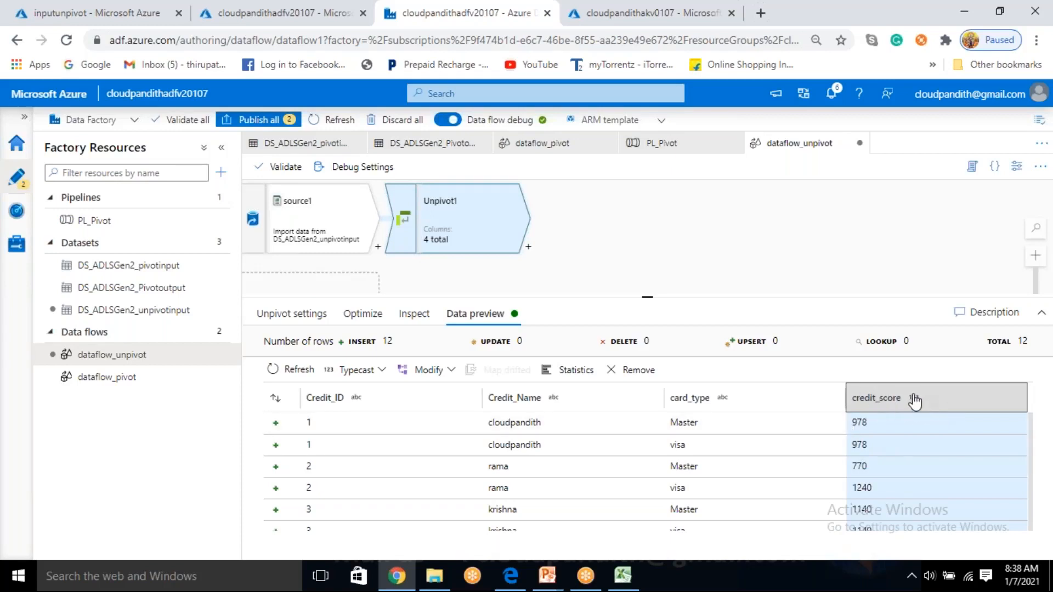
pyautogui.click(724, 404)
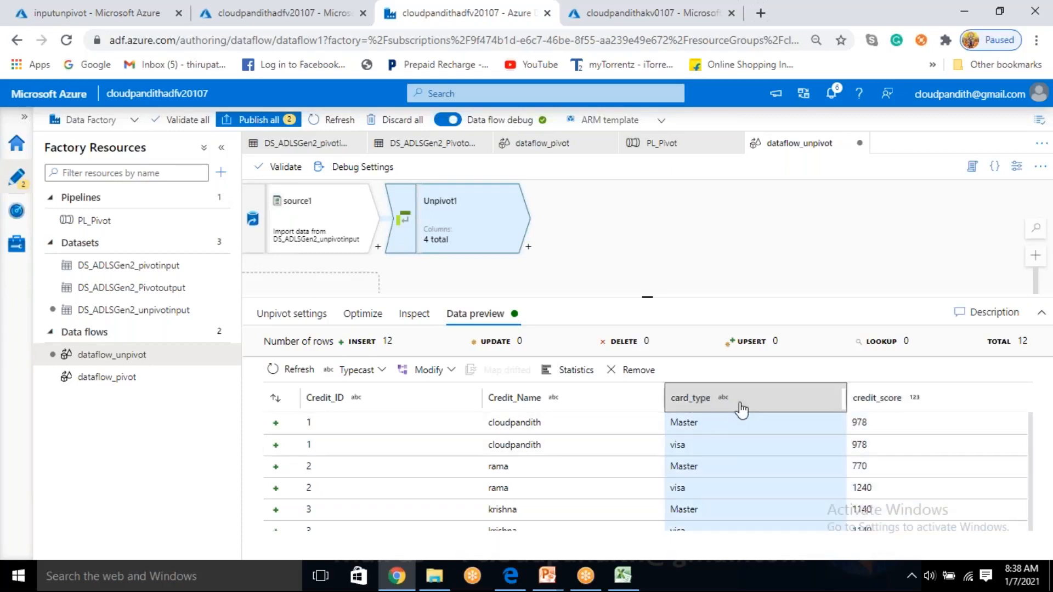
# - Set the Credit_ID column's type to integer in source1's projection and refresh Unpivot1's data preview
pyautogui.click(327, 243)
pyautogui.click(365, 314)
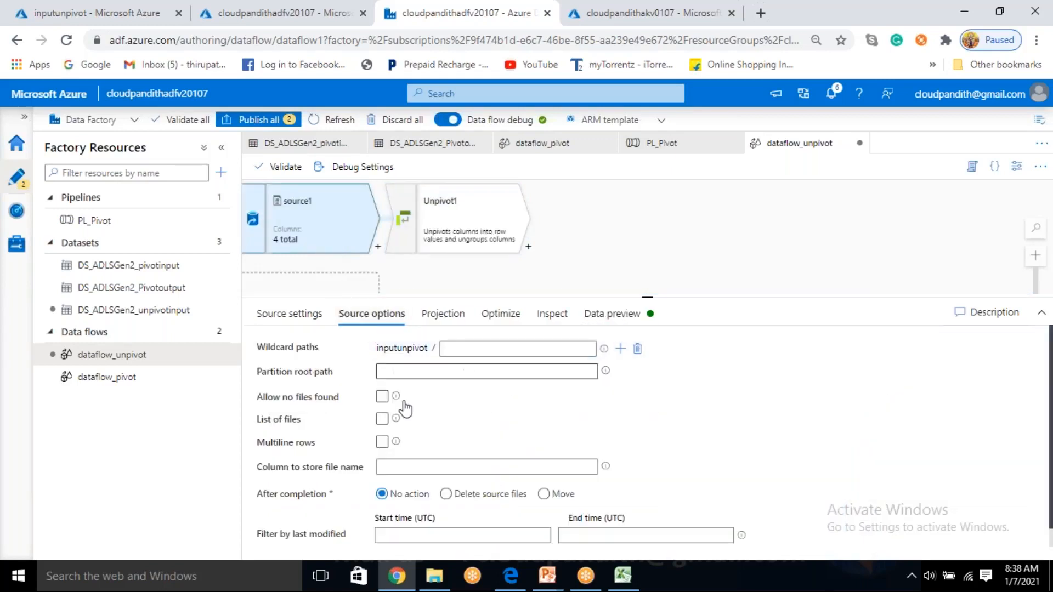
pyautogui.click(438, 316)
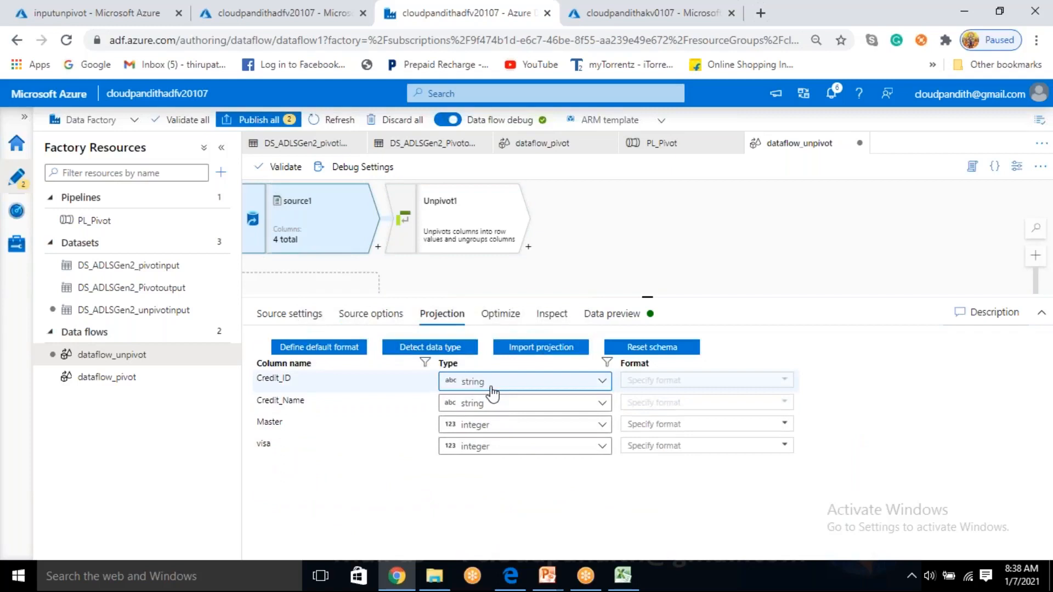
pyautogui.click(493, 392)
pyautogui.click(482, 447)
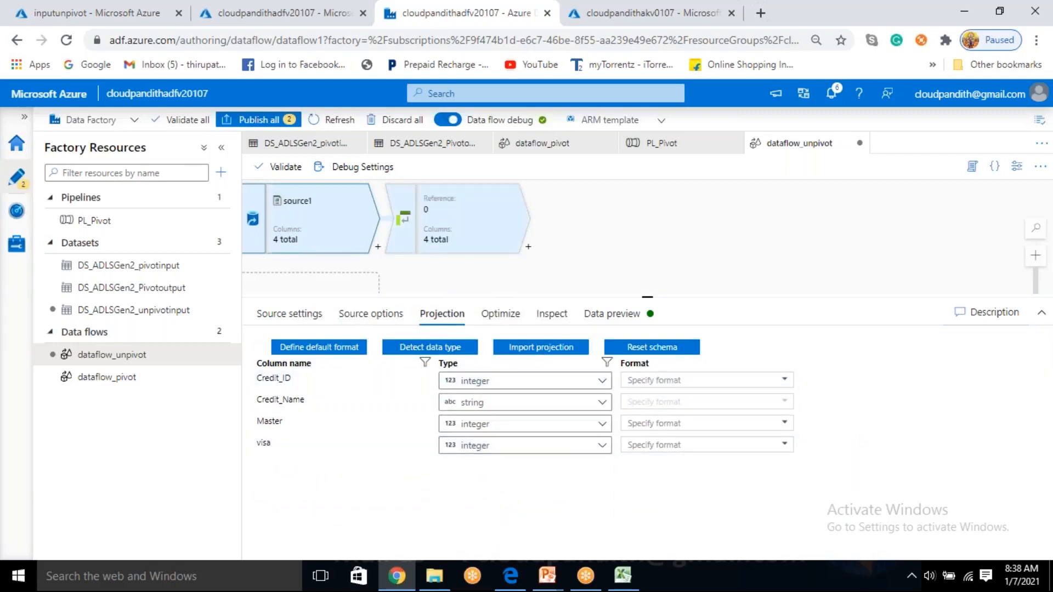
pyautogui.click(482, 228)
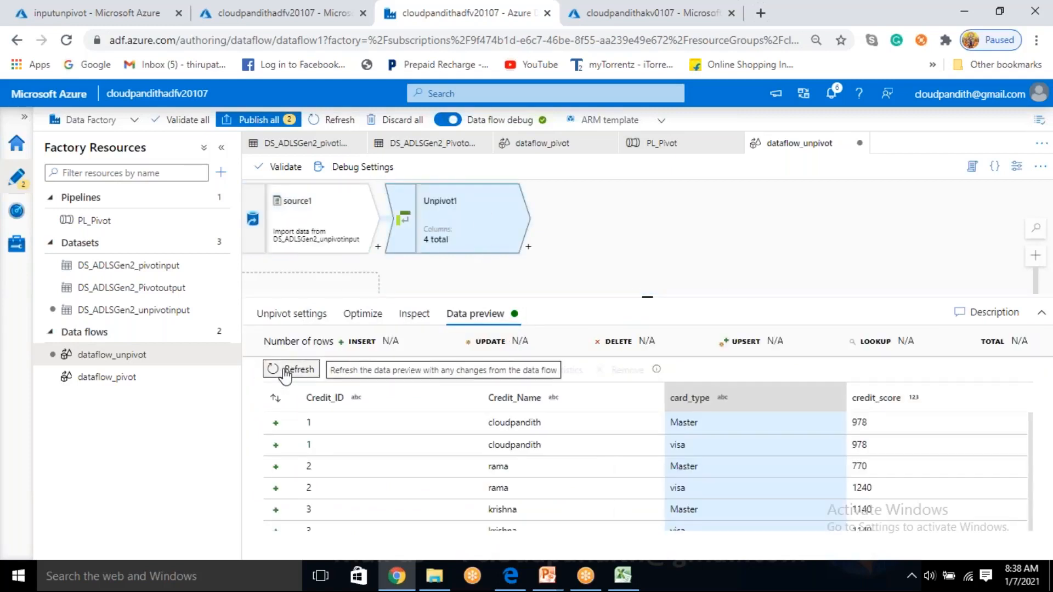
pyautogui.click(285, 375)
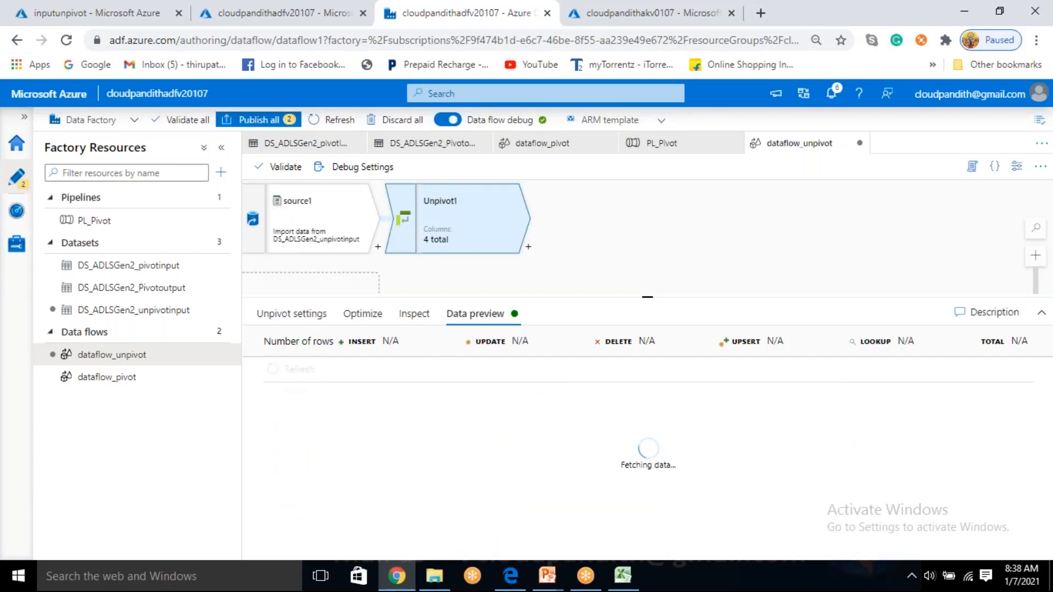
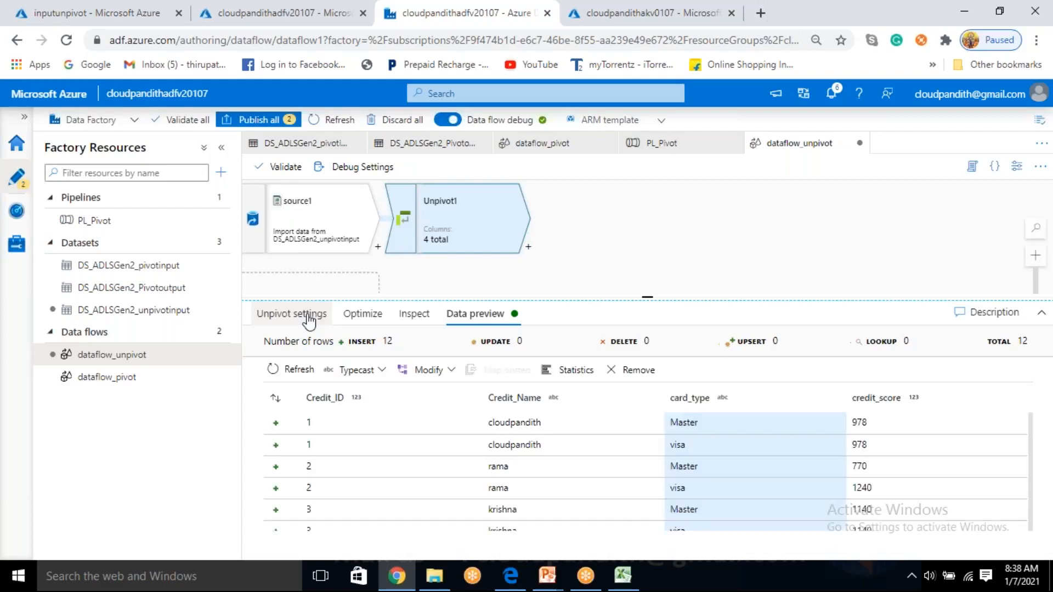
# - Refresh source1's data preview and check the column types in its projection
pyautogui.click(328, 237)
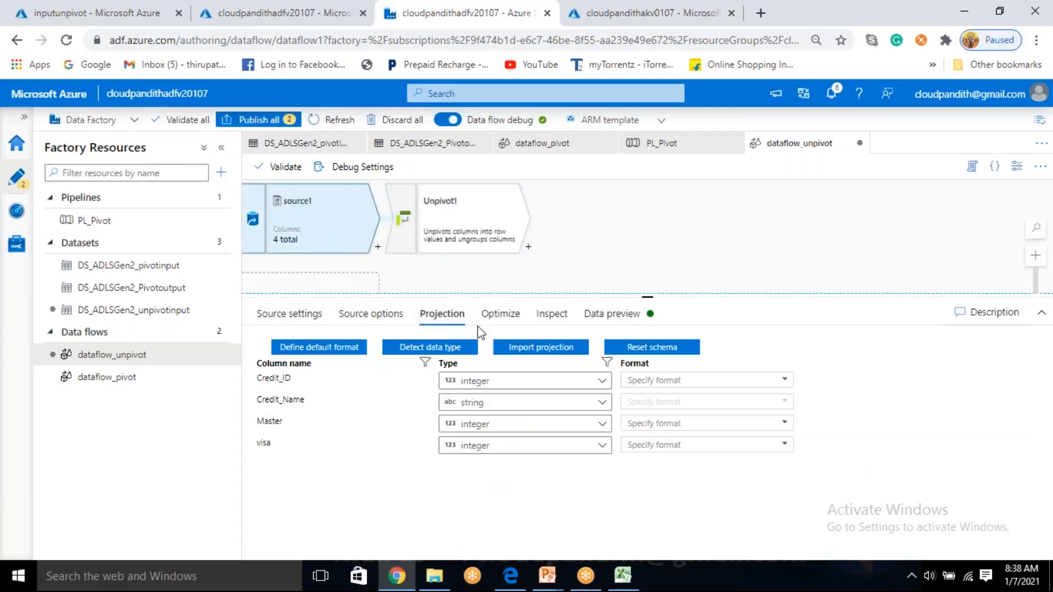
pyautogui.click(641, 322)
pyautogui.click(296, 370)
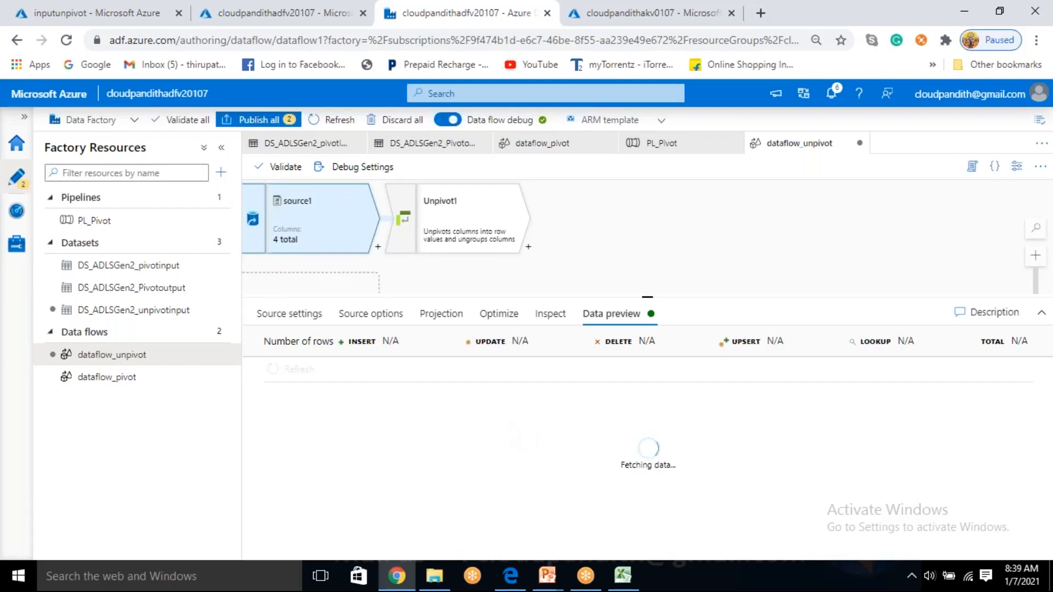
pyautogui.click(458, 328)
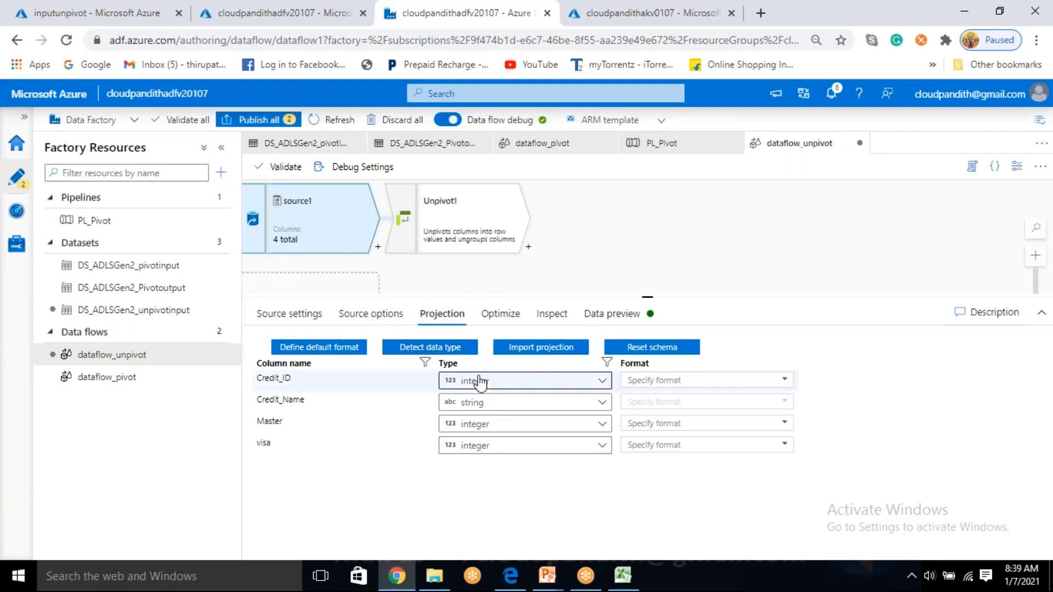
pyautogui.click(609, 328)
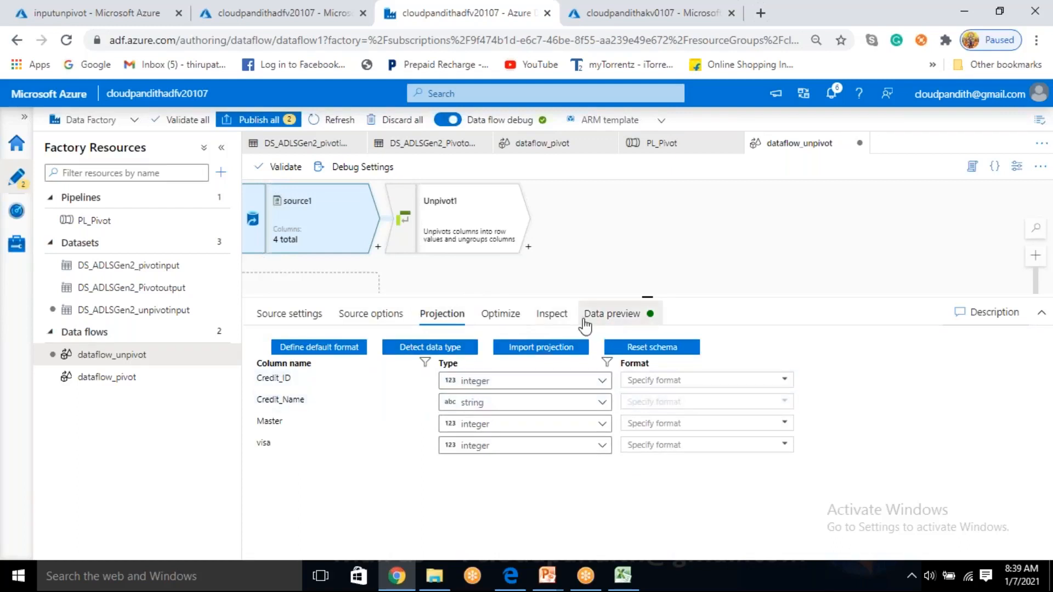
# - Refresh Unpivot1's data preview, check its ungroup-by columns and examine the unpivoted rows
pyautogui.click(482, 241)
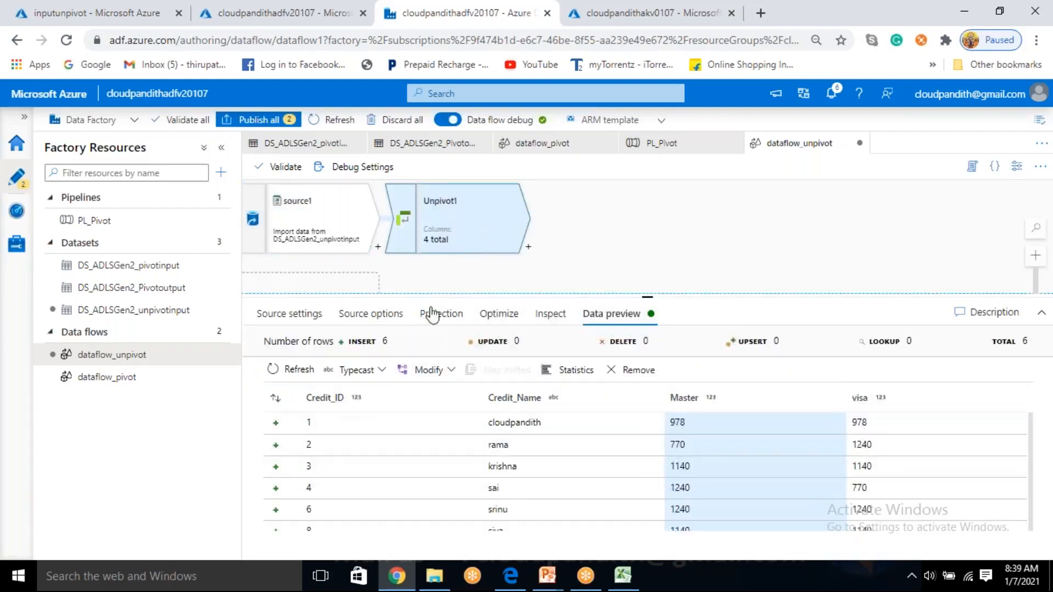
pyautogui.click(291, 369)
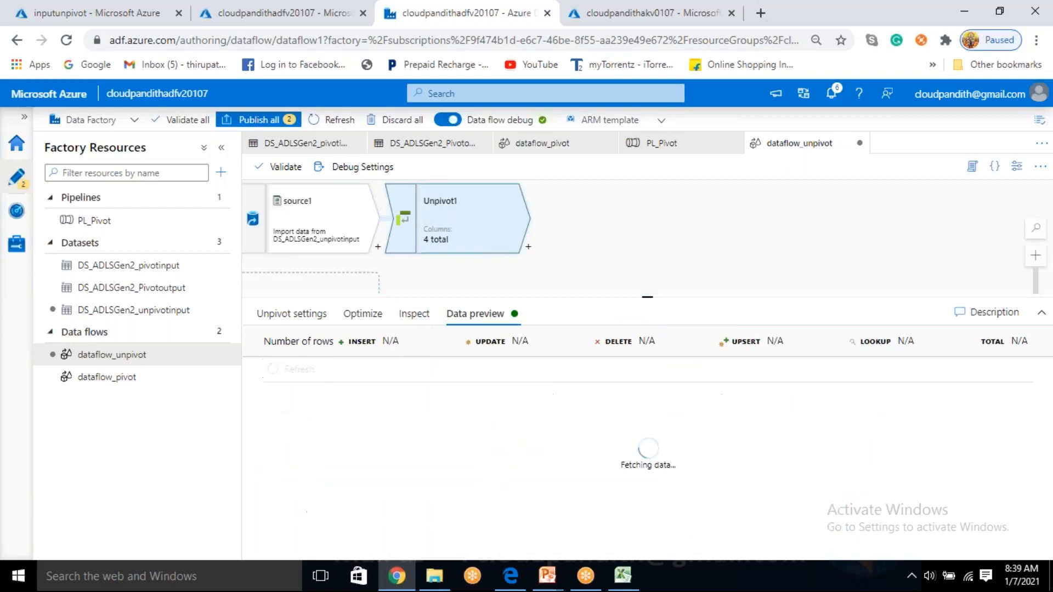
pyautogui.click(308, 317)
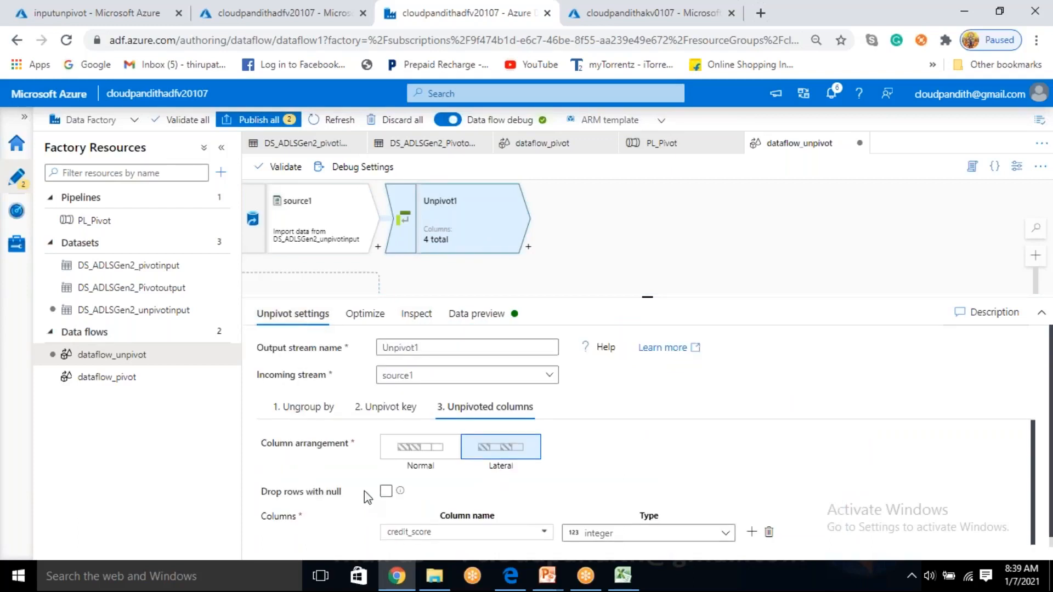
pyautogui.click(302, 408)
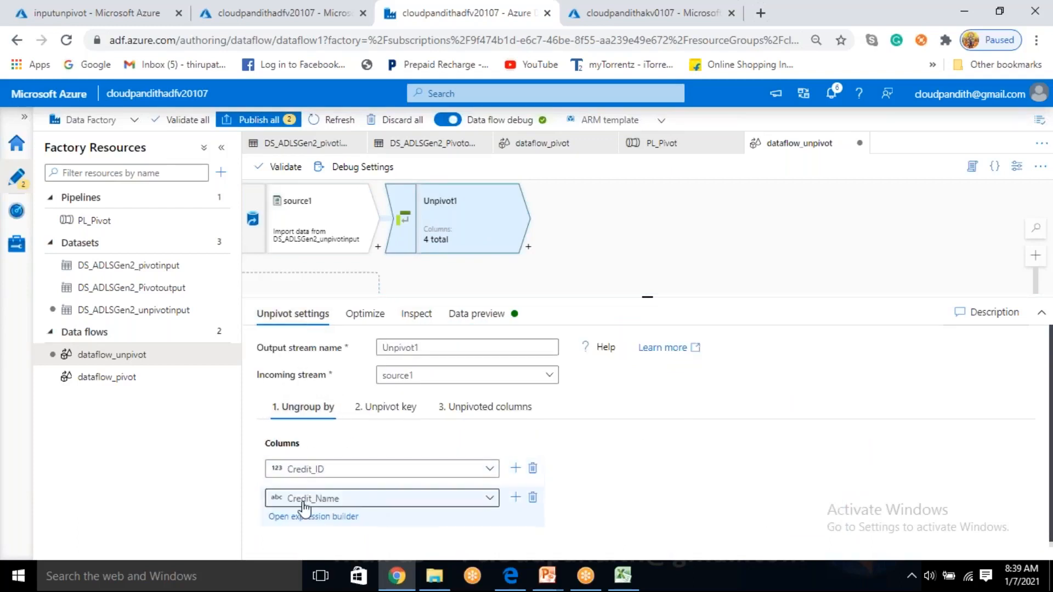
pyautogui.click(473, 317)
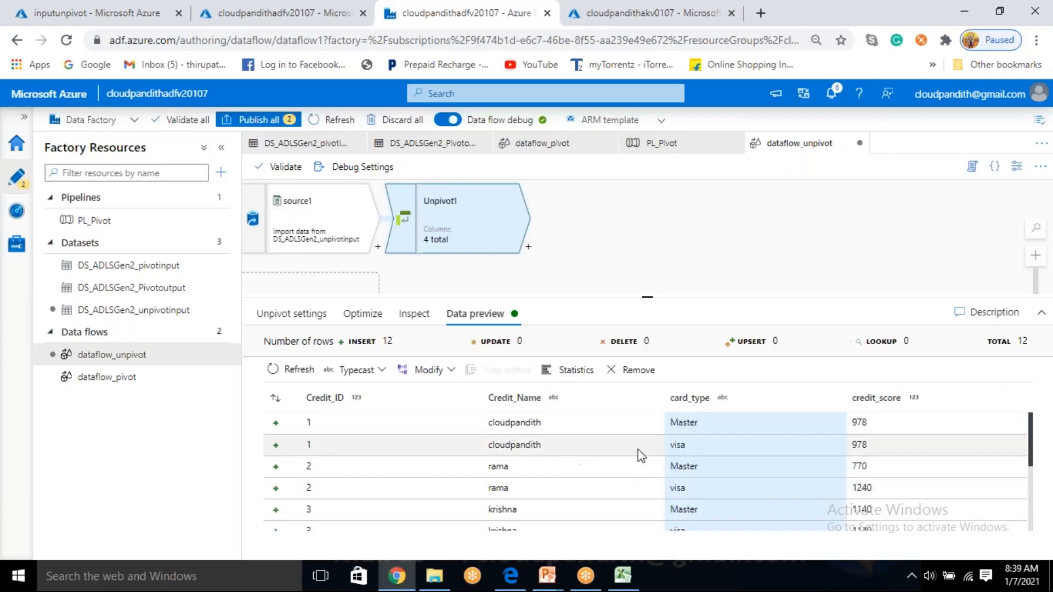
pyautogui.scroll(-3, 588, 467)
pyautogui.scroll(3, 585, 466)
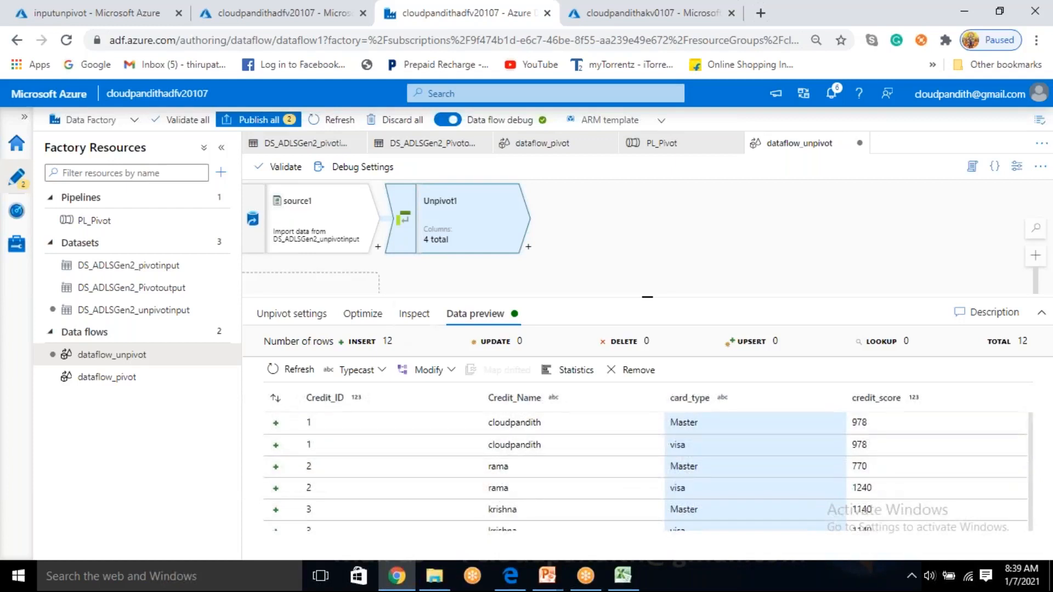
# - Import the projection of source1 again from its dataset
pyautogui.click(342, 238)
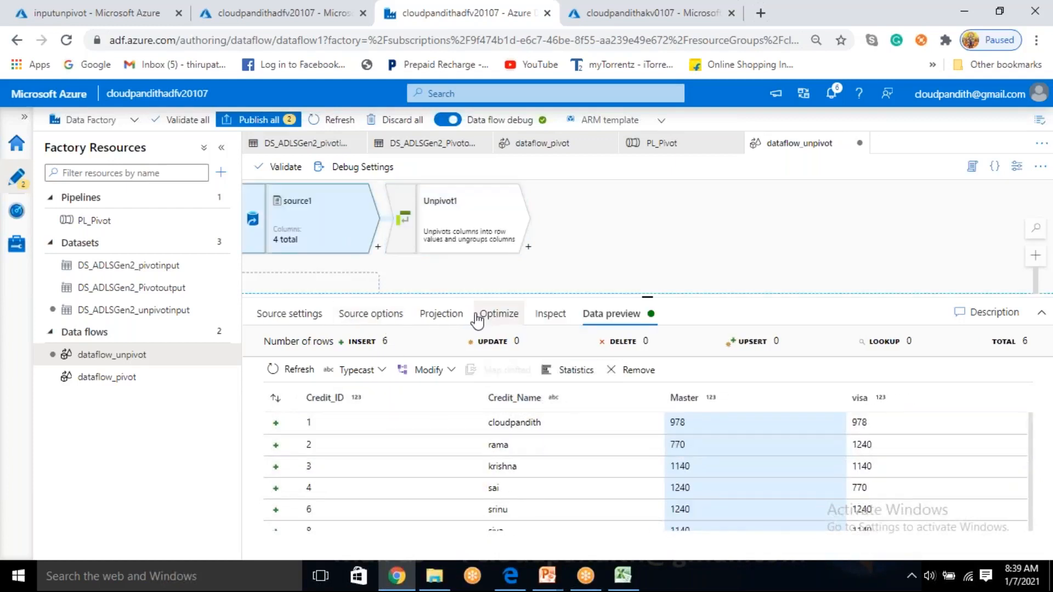
pyautogui.click(485, 317)
pyautogui.click(443, 314)
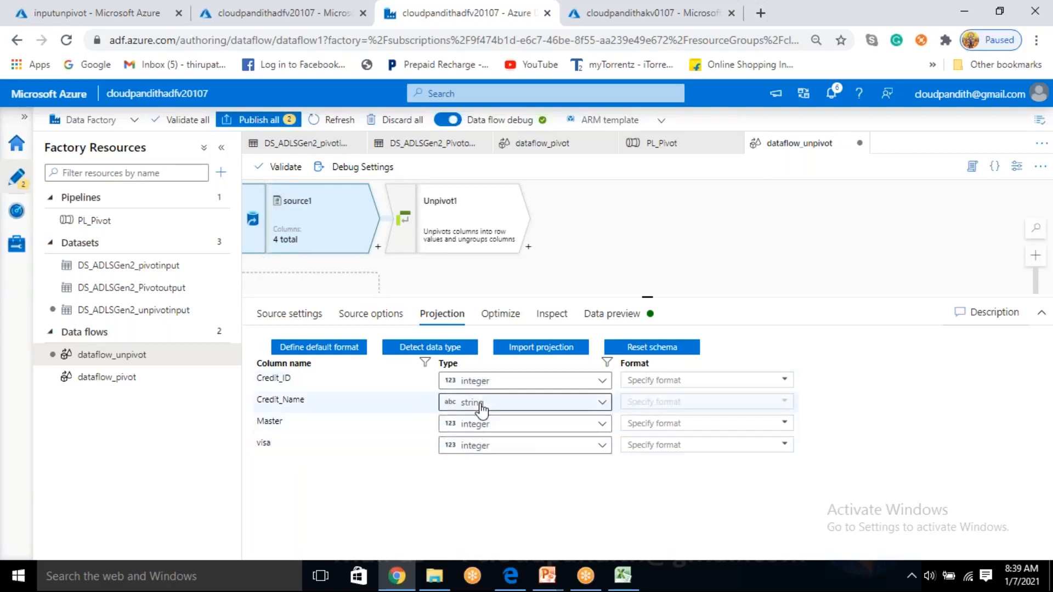
pyautogui.click(527, 354)
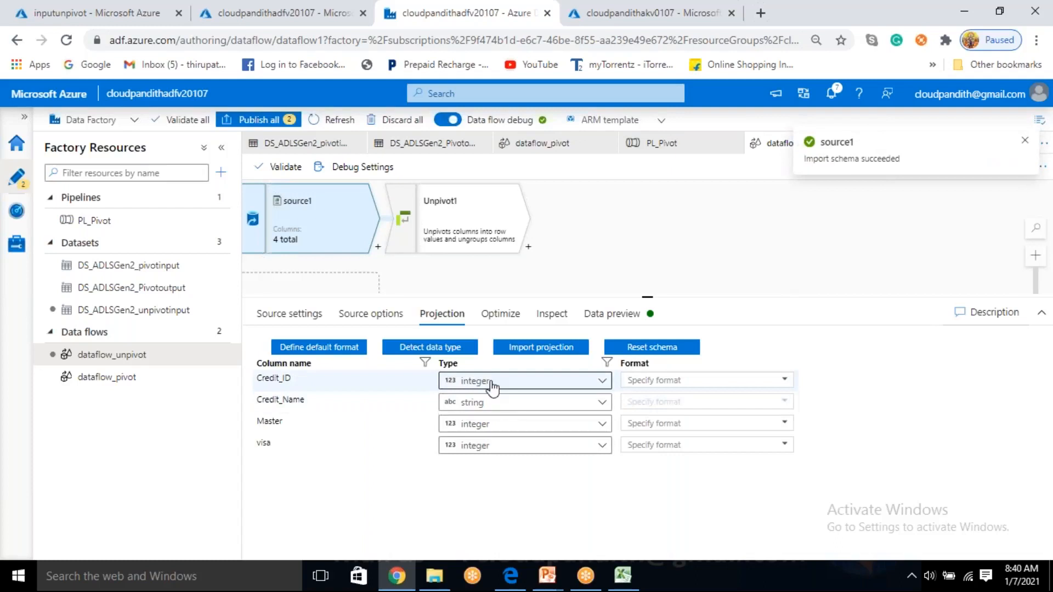
# - Reselect Credit_ID and Credit_Name as the ungroup-by columns in Unpivot1's settings
pyautogui.click(452, 225)
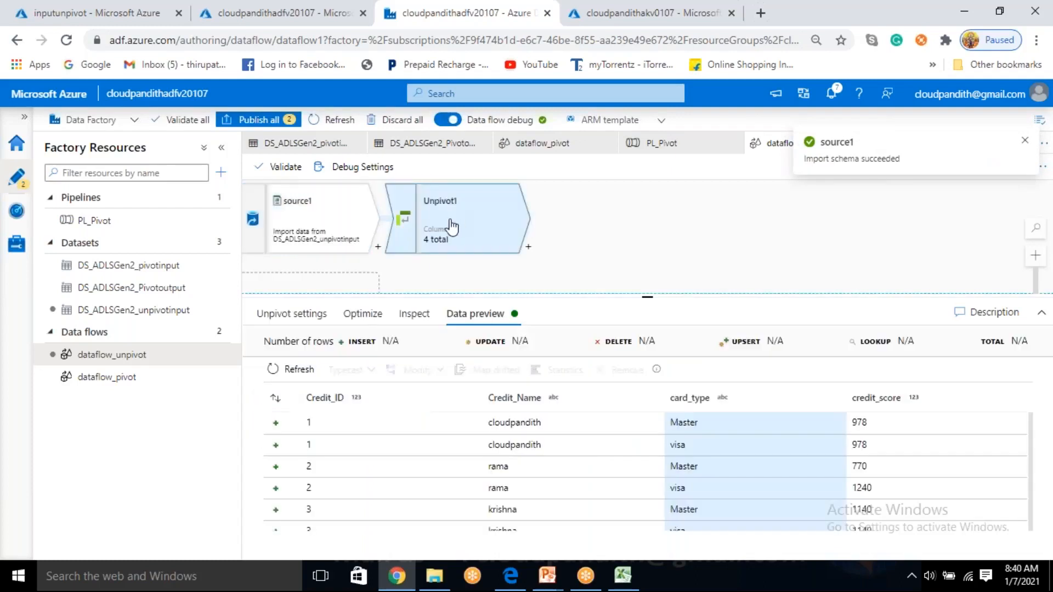
pyautogui.click(292, 315)
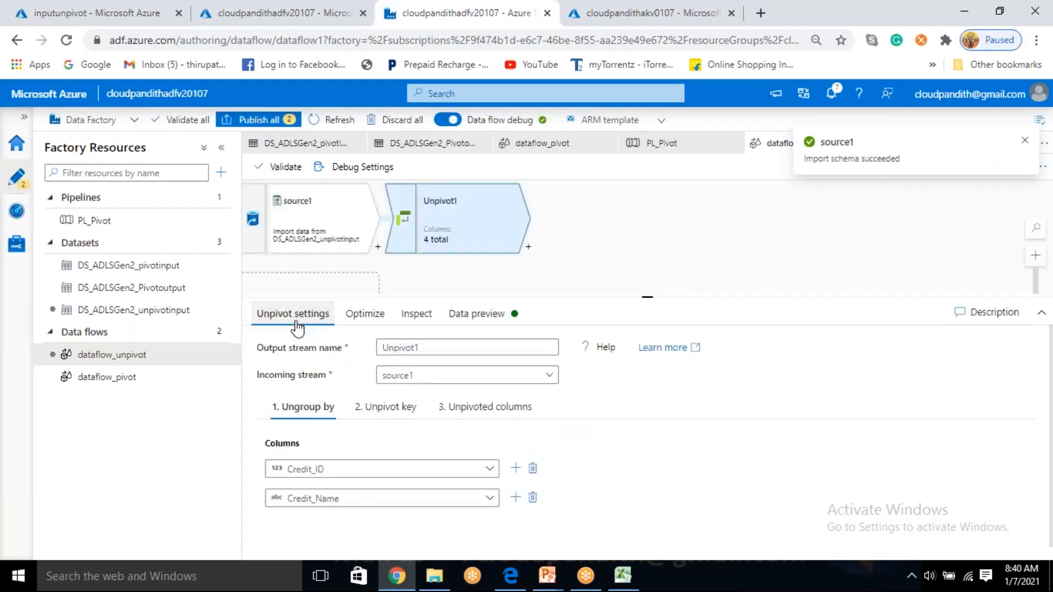
pyautogui.click(362, 469)
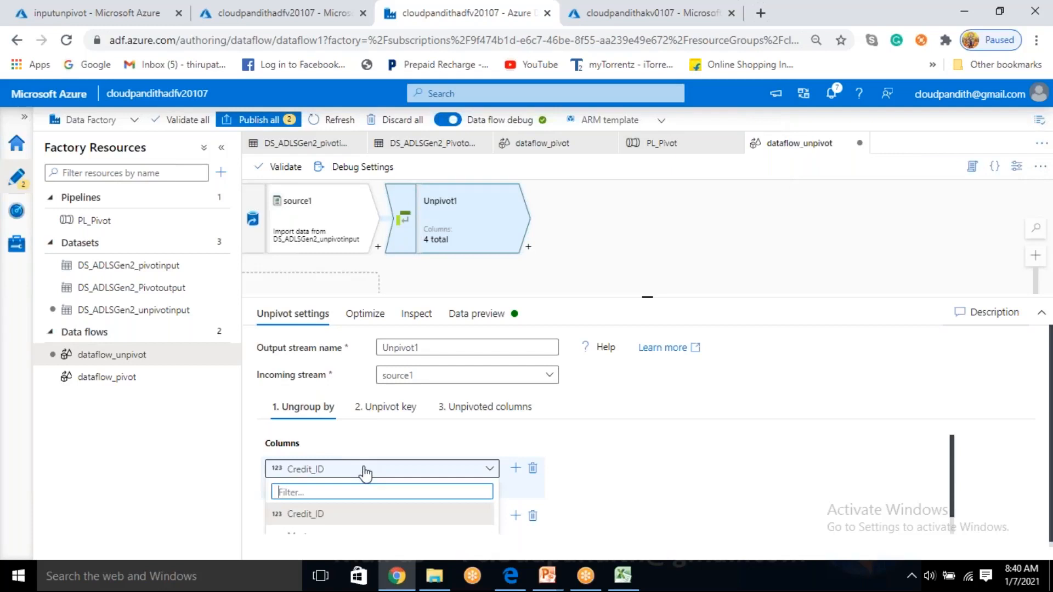
pyautogui.click(324, 516)
pyautogui.click(347, 499)
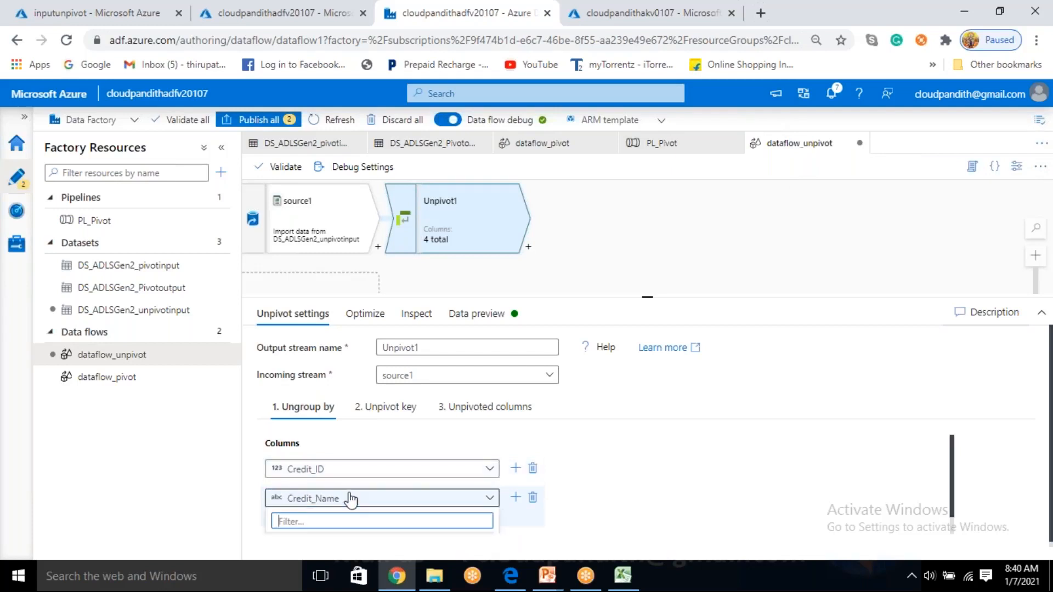
pyautogui.click(329, 529)
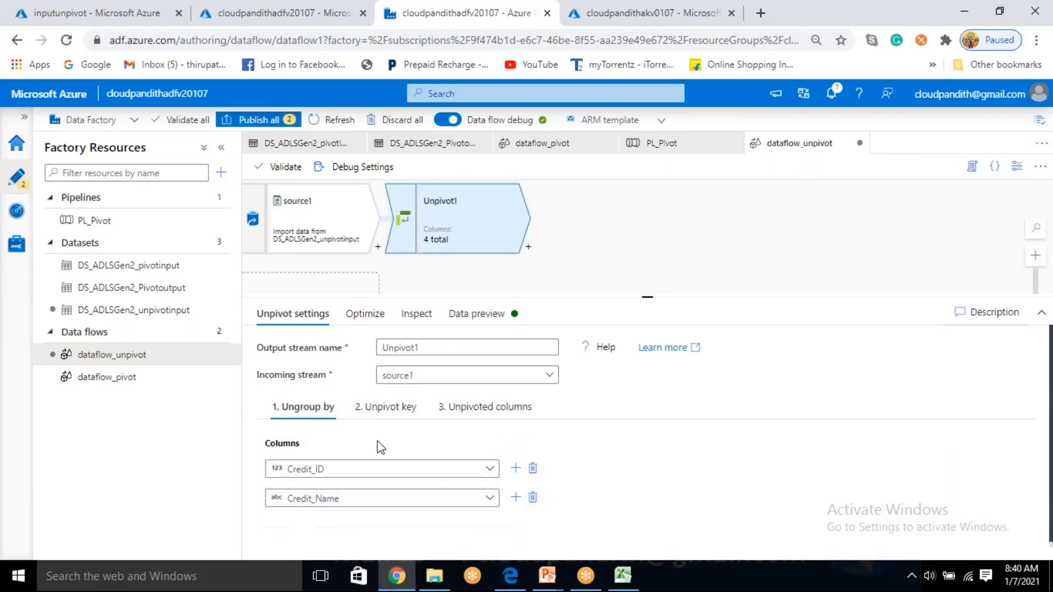
# - Check Unpivot1's unpivot key and unpivoted columns, and refresh its data preview in a slightly taller pane
pyautogui.click(387, 413)
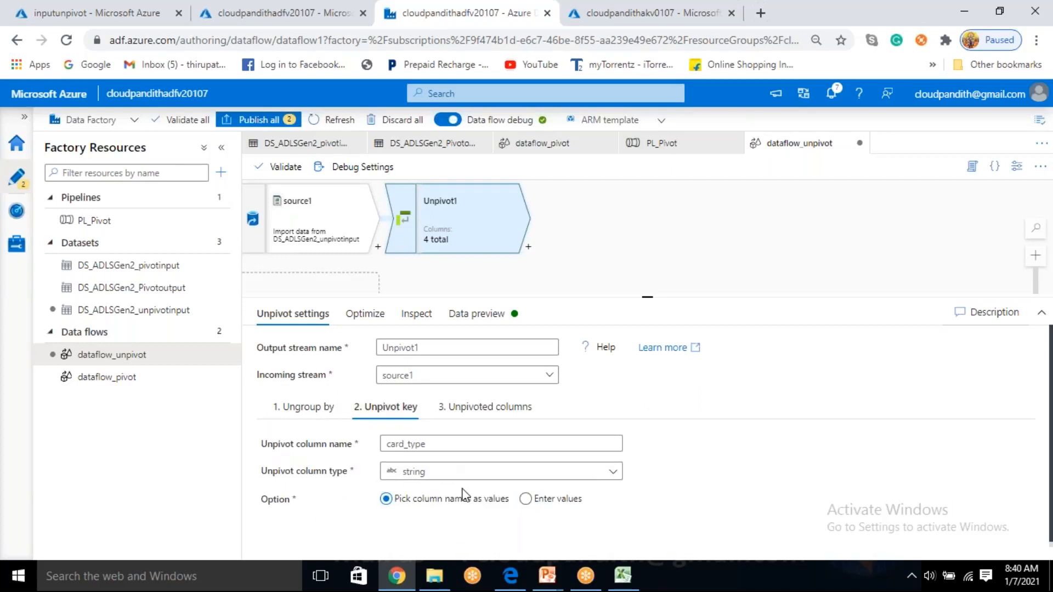
pyautogui.click(474, 418)
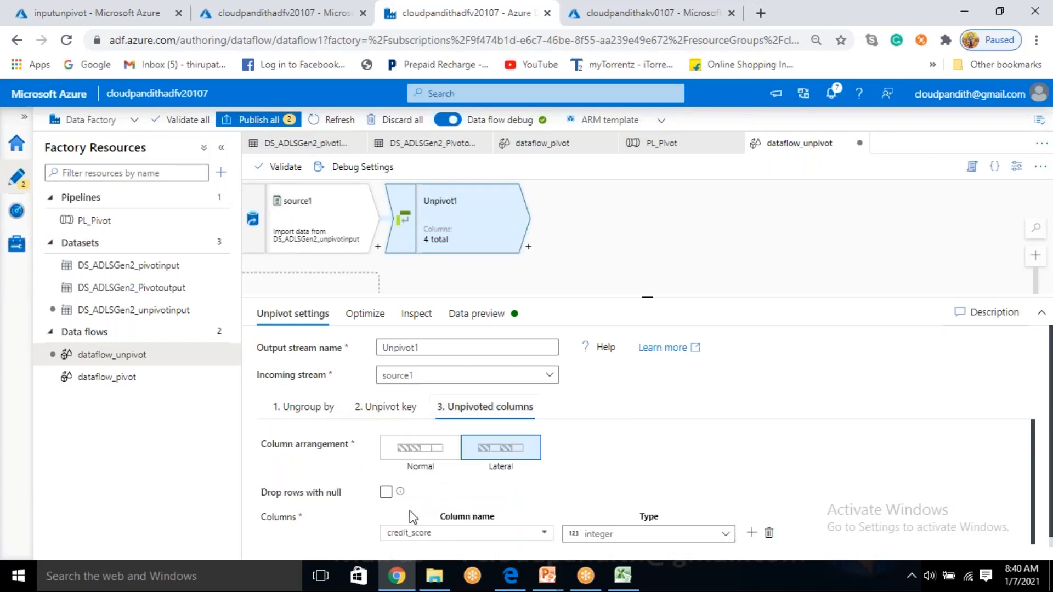
pyautogui.click(475, 329)
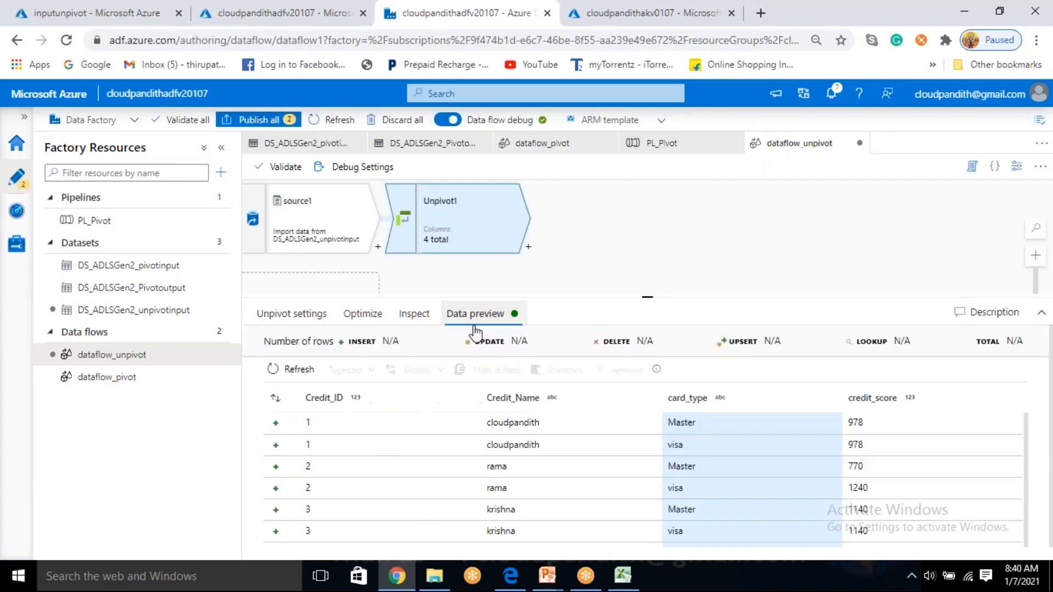
pyautogui.click(292, 369)
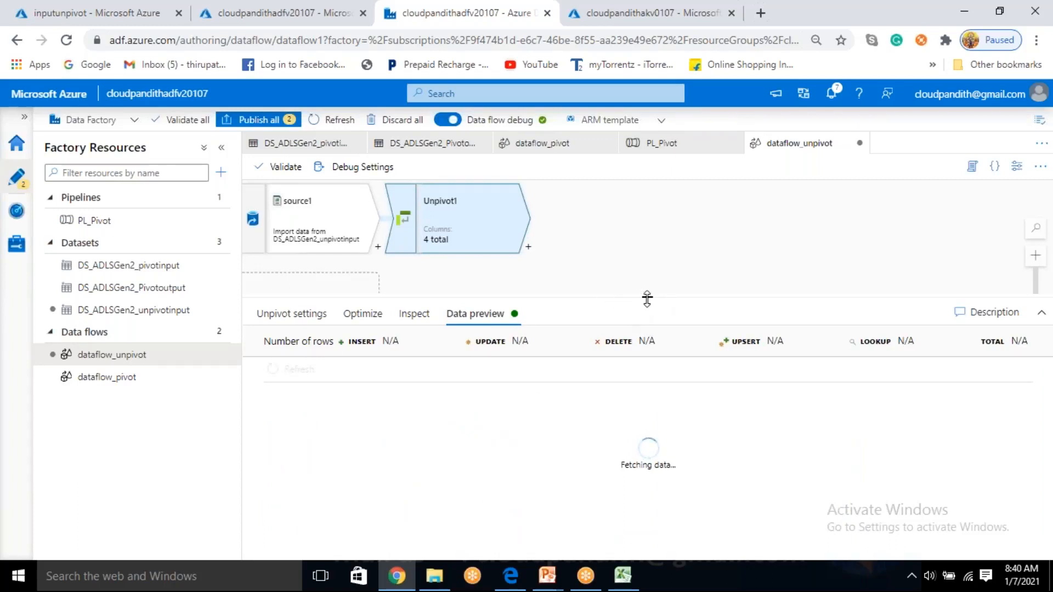
pyautogui.moveTo(648, 298); pyautogui.dragTo(647, 283)
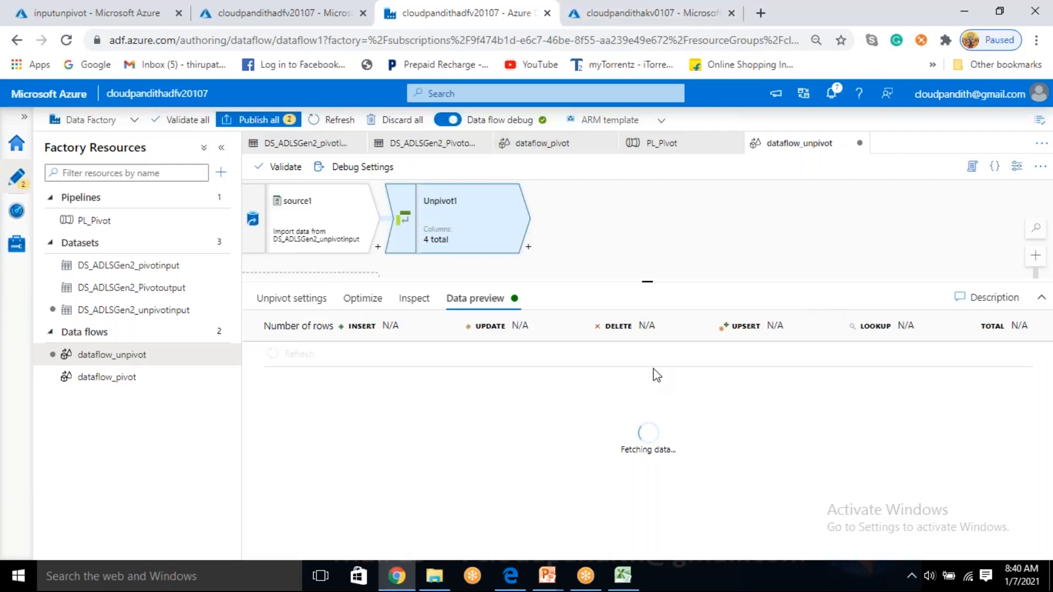
# - Compare the column types in source1's projection with Unpivot1's unpivot key and unpivoted column types
pyautogui.click(290, 235)
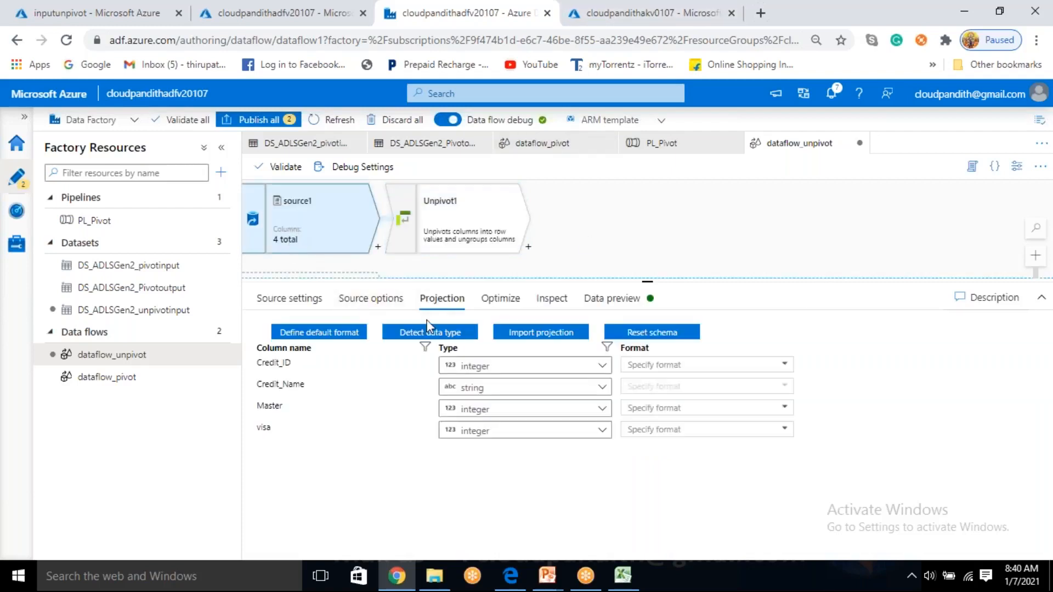
pyautogui.moveTo(269, 363); pyautogui.dragTo(293, 364)
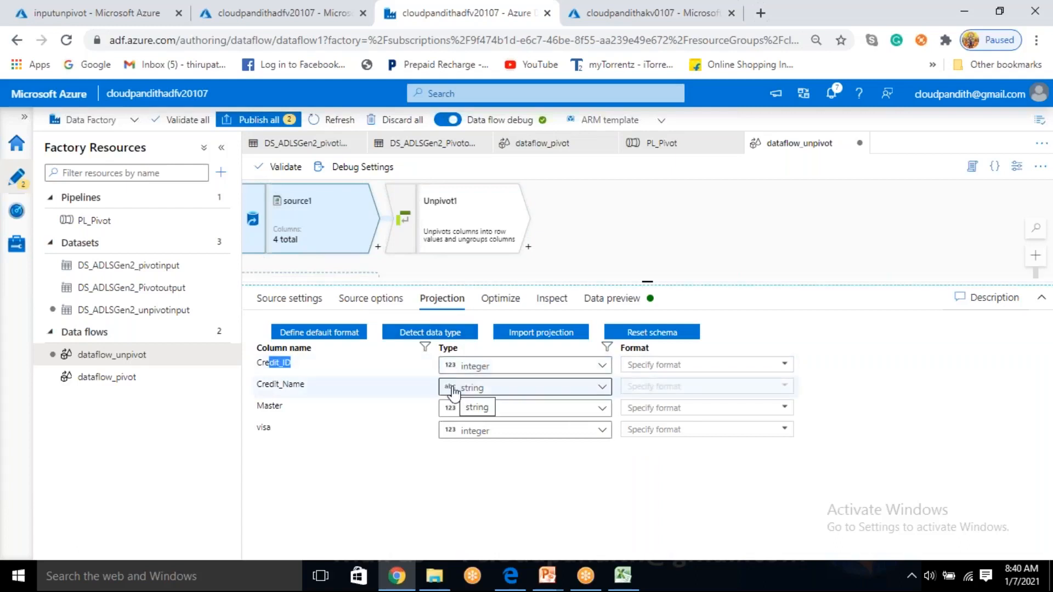
pyautogui.click(511, 211)
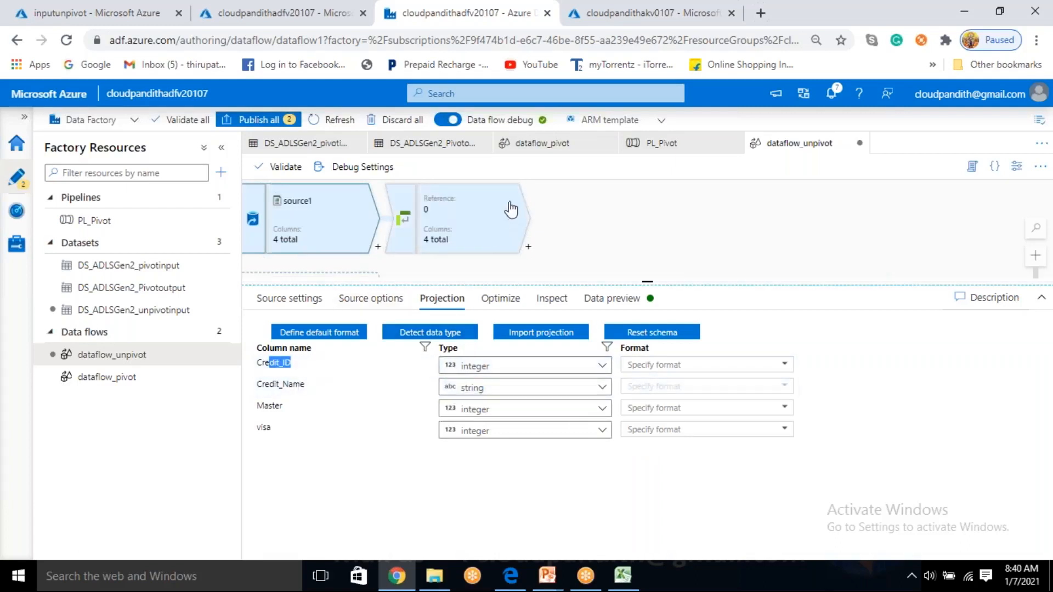
pyautogui.click(320, 305)
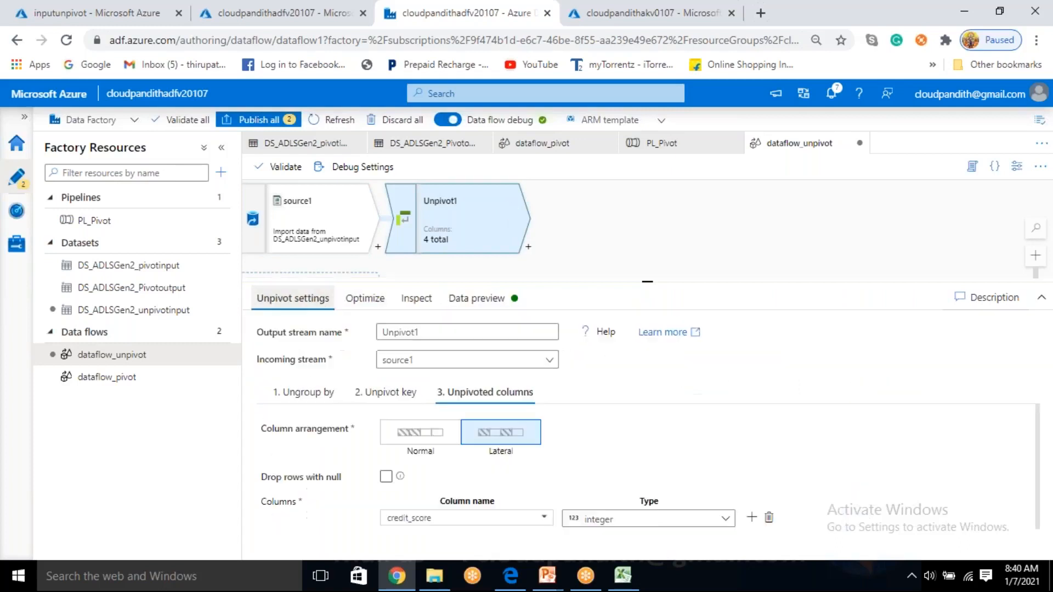
pyautogui.click(406, 400)
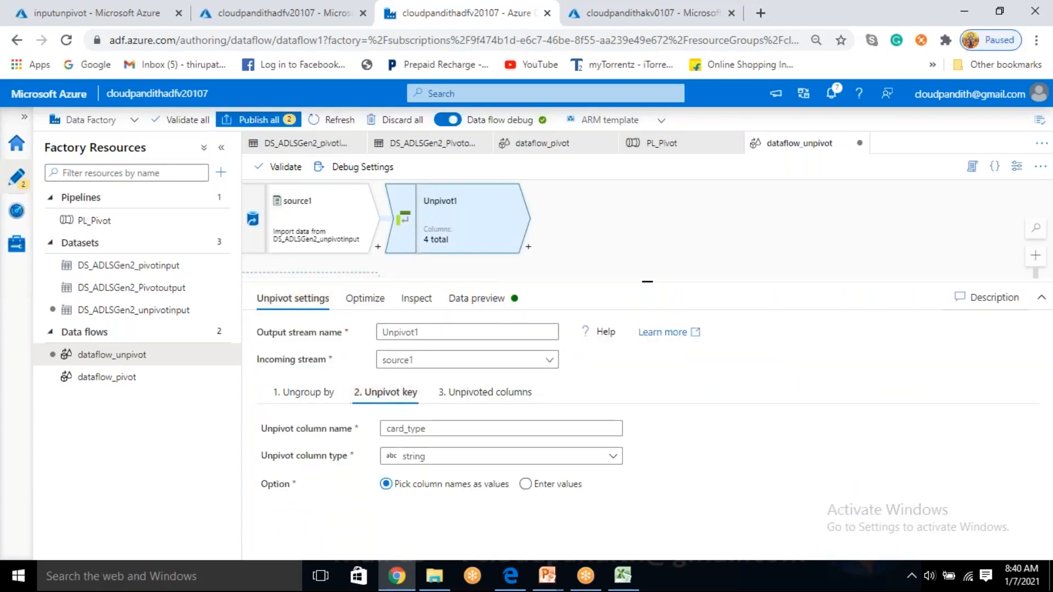
pyautogui.click(447, 394)
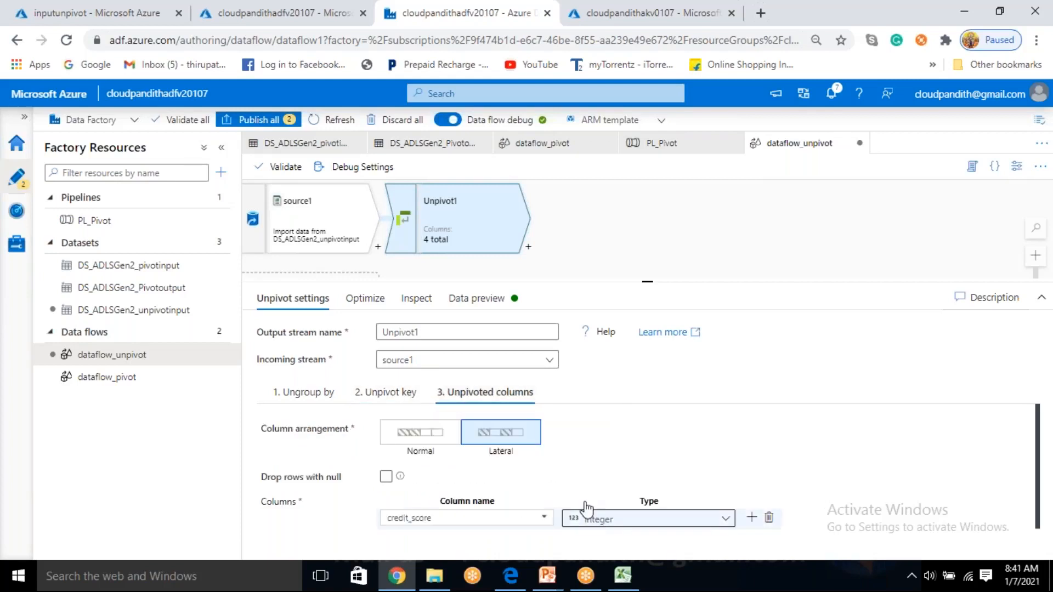
# - Set the Master column's type to string in source1's projection
pyautogui.click(323, 218)
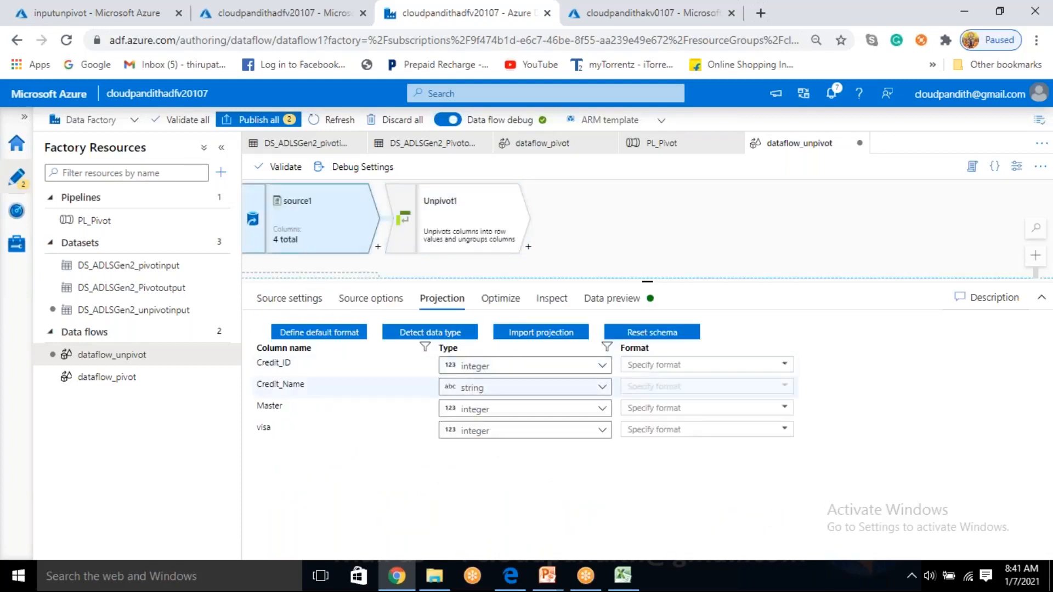
pyautogui.click(521, 419)
pyautogui.click(496, 454)
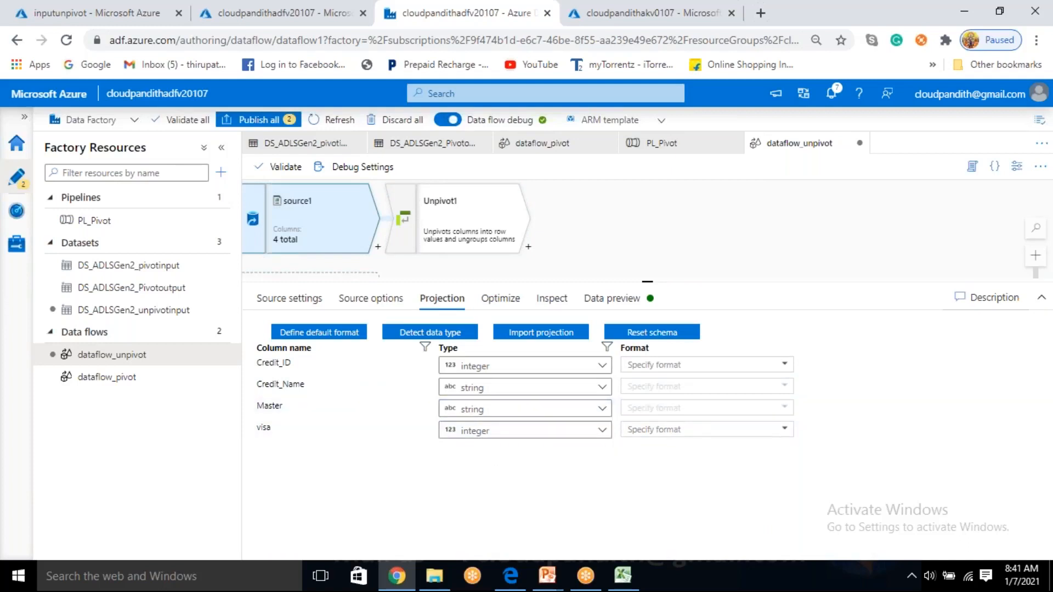
# - Open Unpivot1's data preview and show the error details for its transformation stream
pyautogui.click(483, 211)
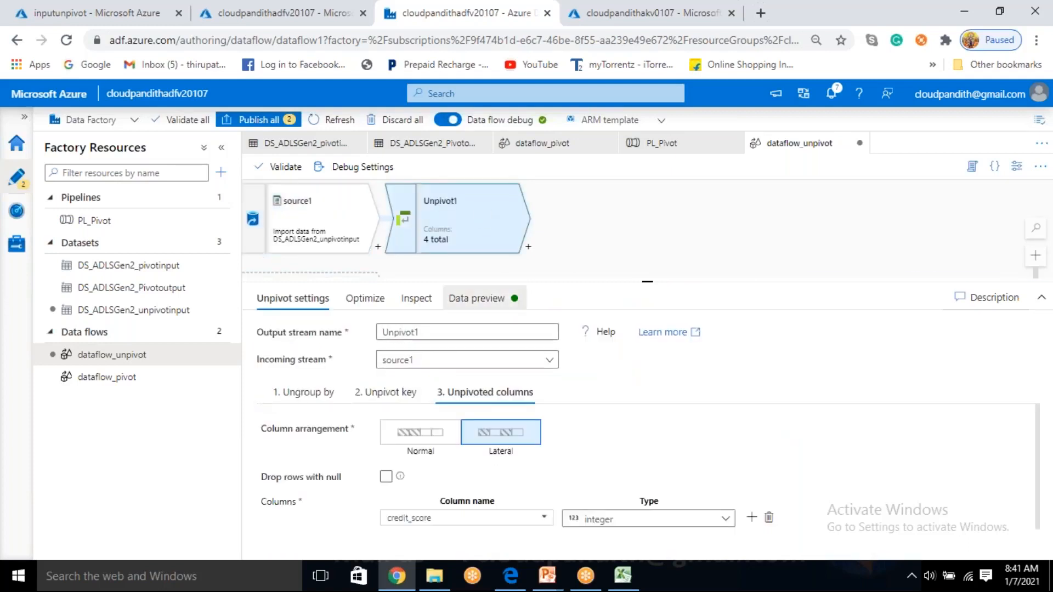
pyautogui.click(475, 297)
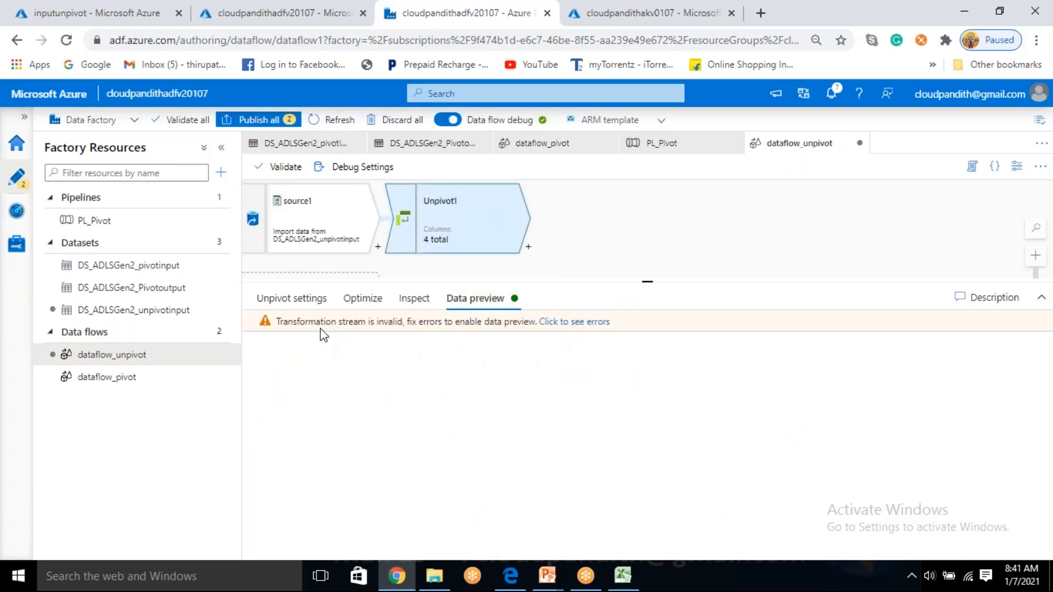
pyautogui.click(563, 323)
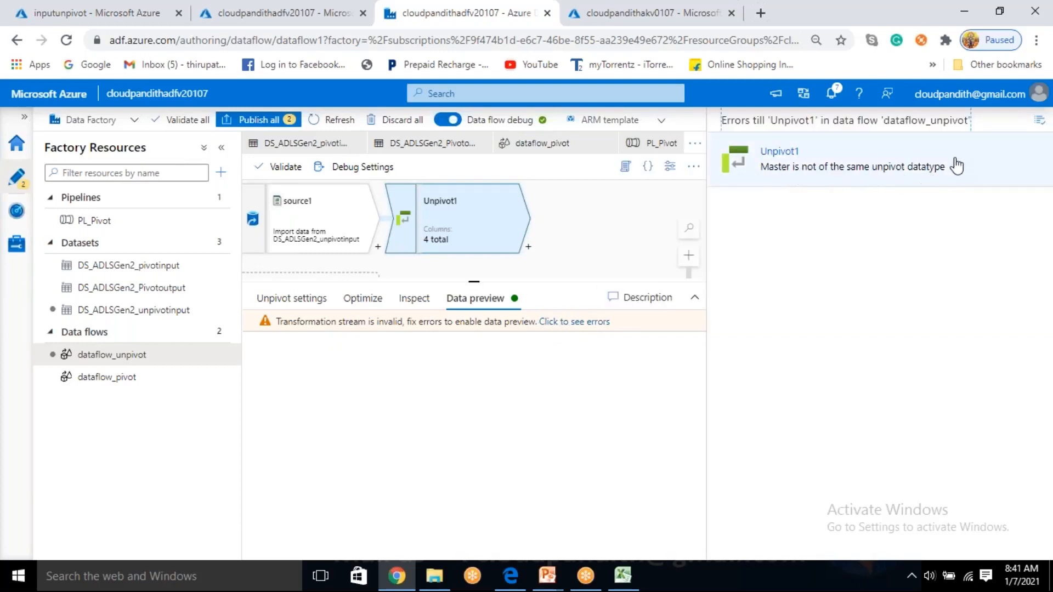
# - Close the error details and set the Master column's type to integer in source1's projection
pyautogui.click(1040, 125)
pyautogui.click(318, 219)
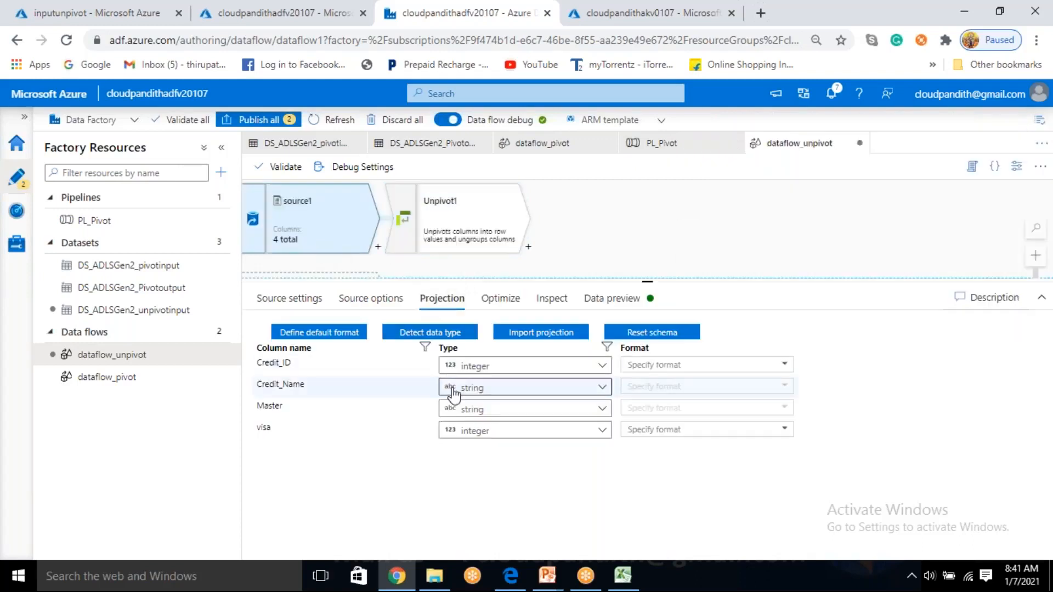
pyautogui.click(492, 409)
pyautogui.click(480, 479)
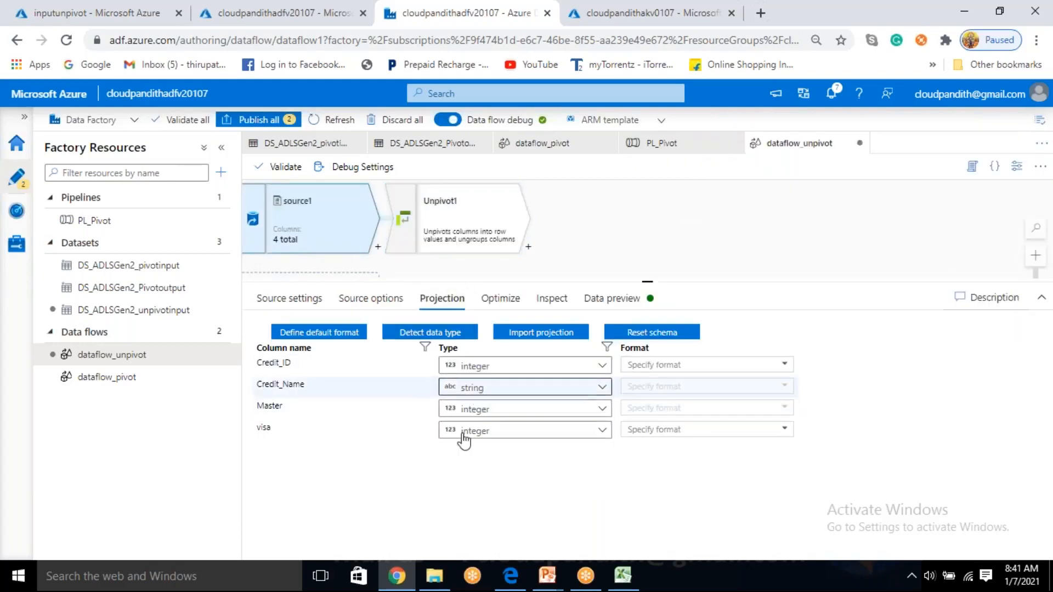
# - Set the credit_score column's type to string in Unpivot1's unpivoted columns and open the data preview
pyautogui.click(460, 224)
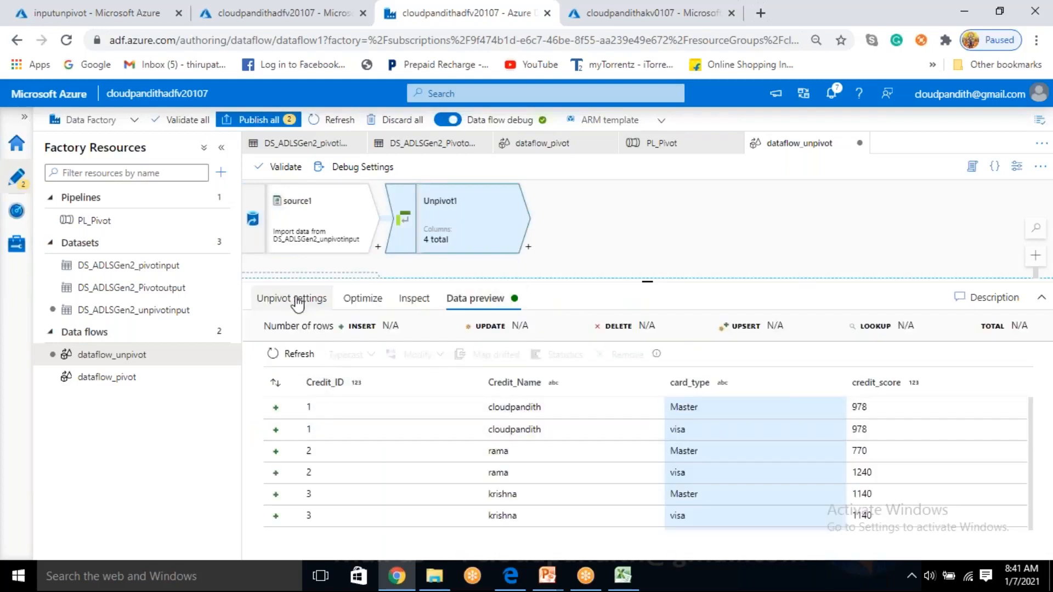
pyautogui.click(297, 301)
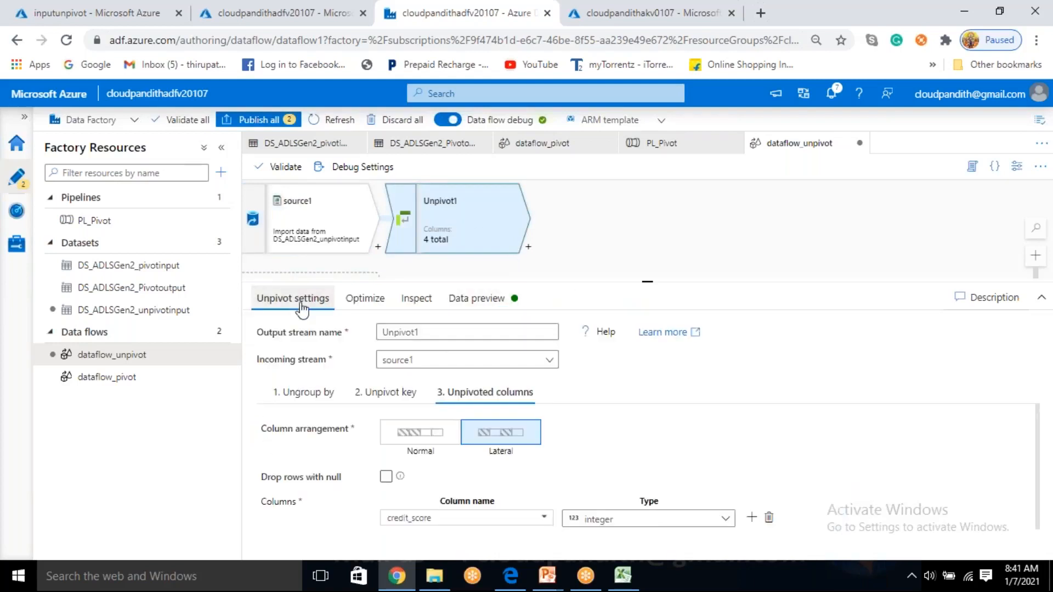
pyautogui.click(630, 529)
pyautogui.click(624, 521)
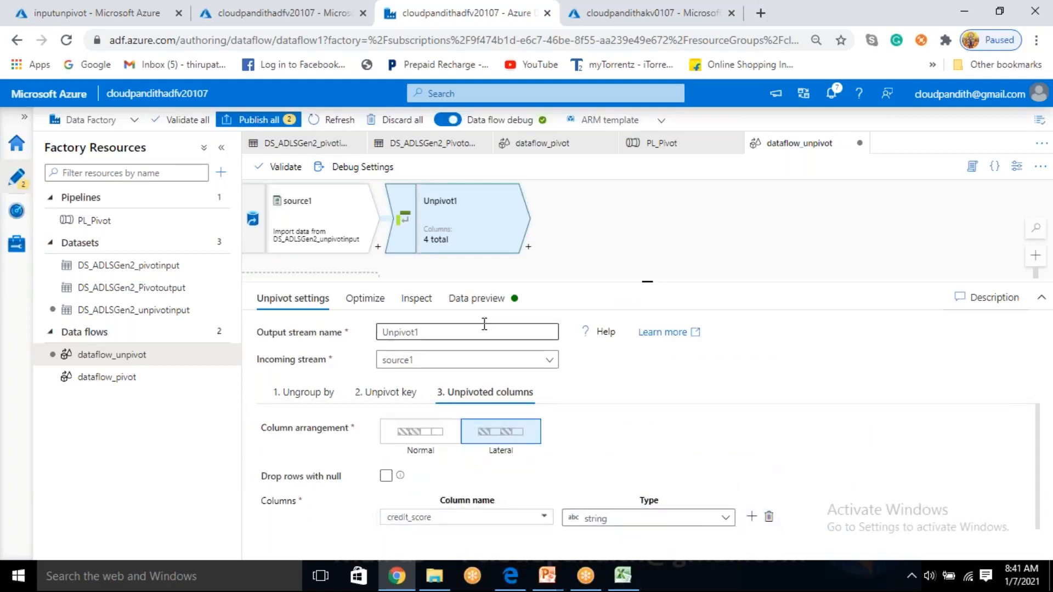
pyautogui.click(479, 300)
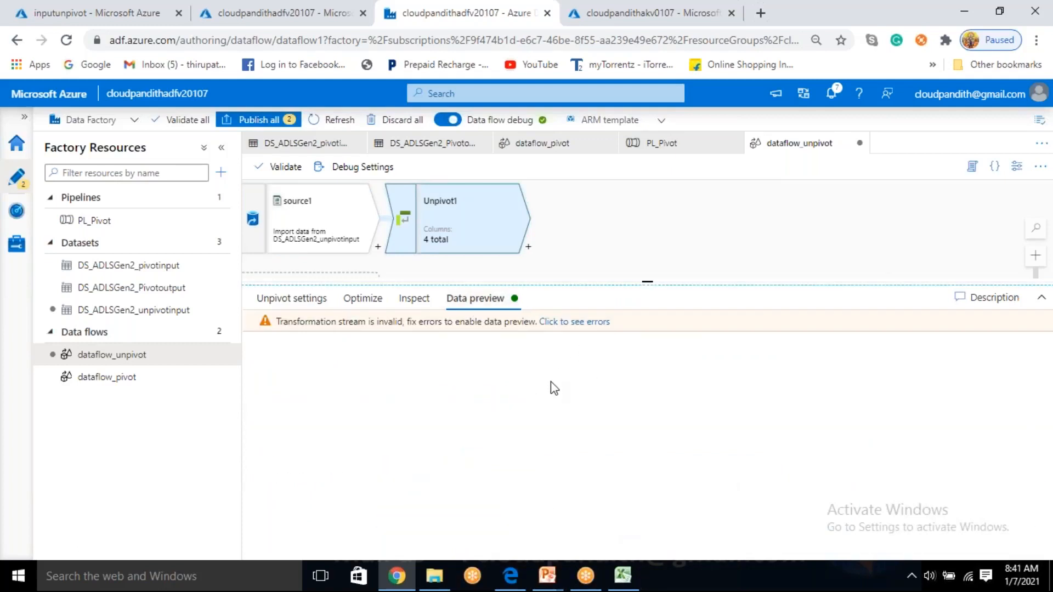
# - Check the types of the Master and visa columns in source1's projection
pyautogui.click(321, 222)
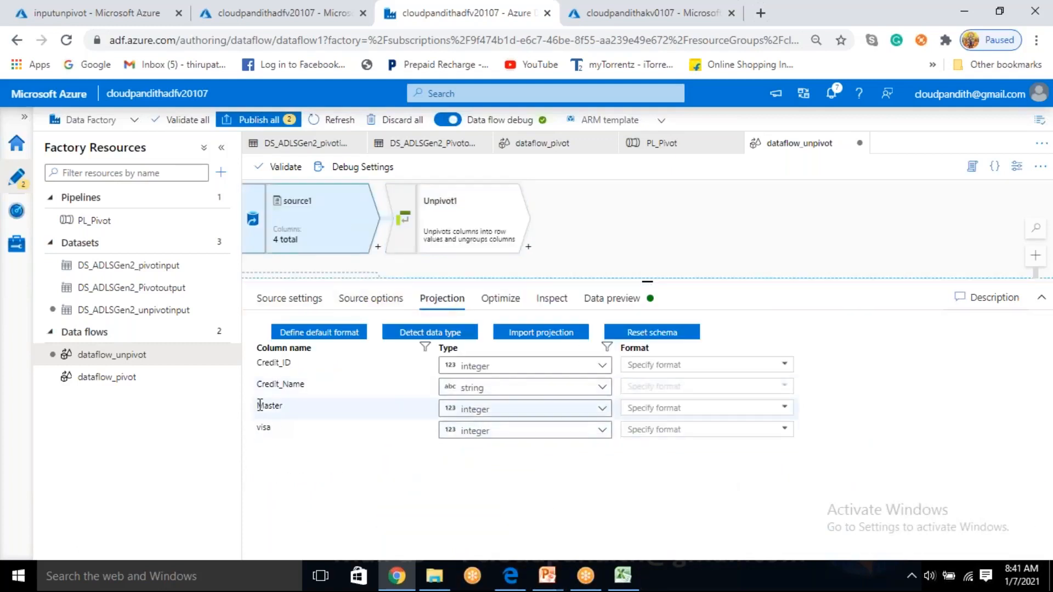
pyautogui.moveTo(266, 407); pyautogui.dragTo(284, 434)
pyautogui.click(290, 441)
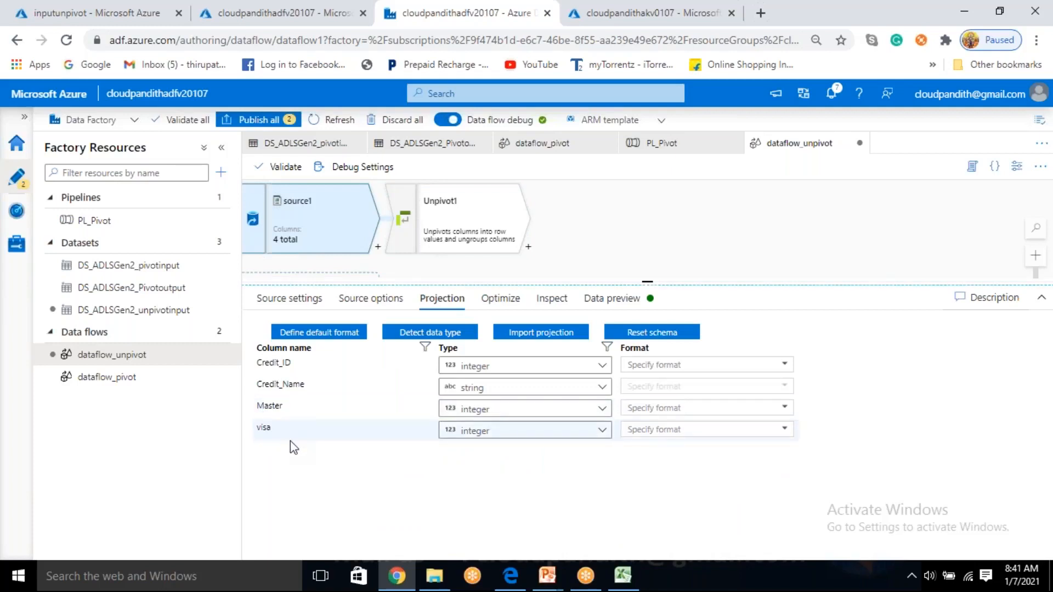
# - Set the credit_score column's type to integer in Unpivot1's unpivoted columns and refresh the data preview
pyautogui.click(398, 254)
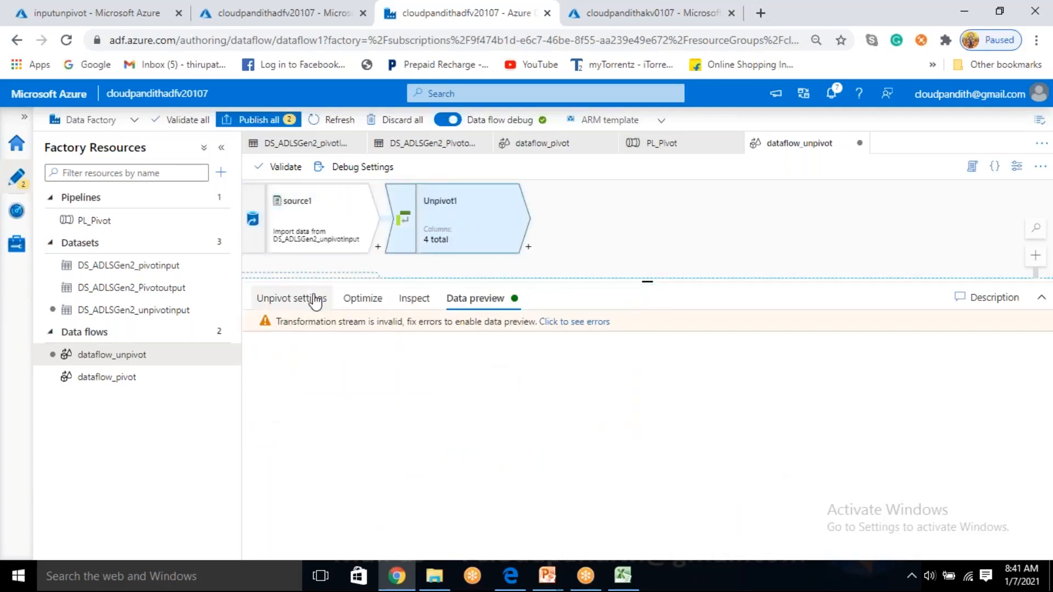
pyautogui.click(304, 303)
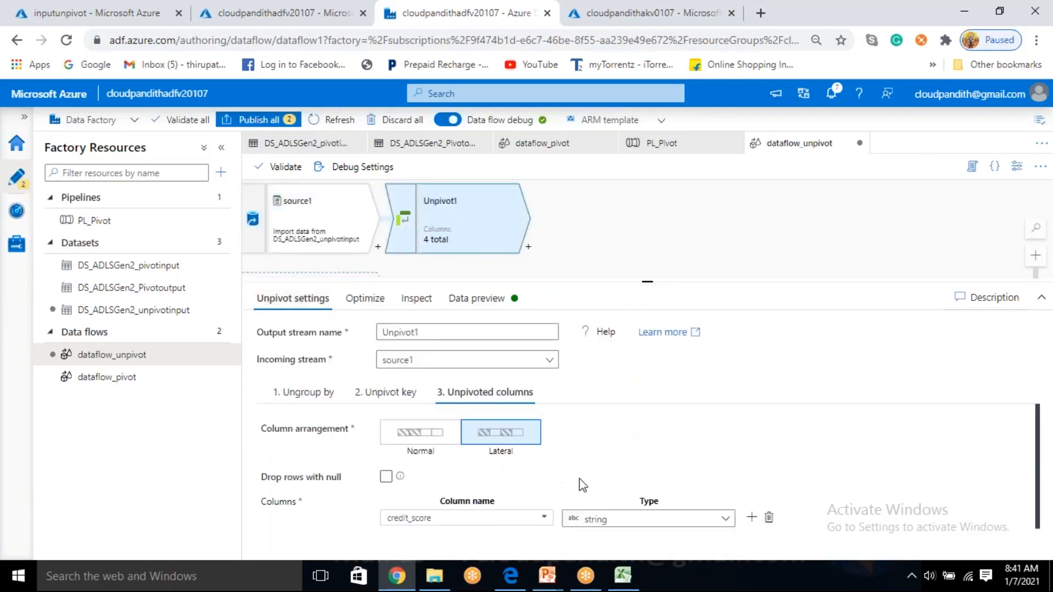
pyautogui.click(653, 519)
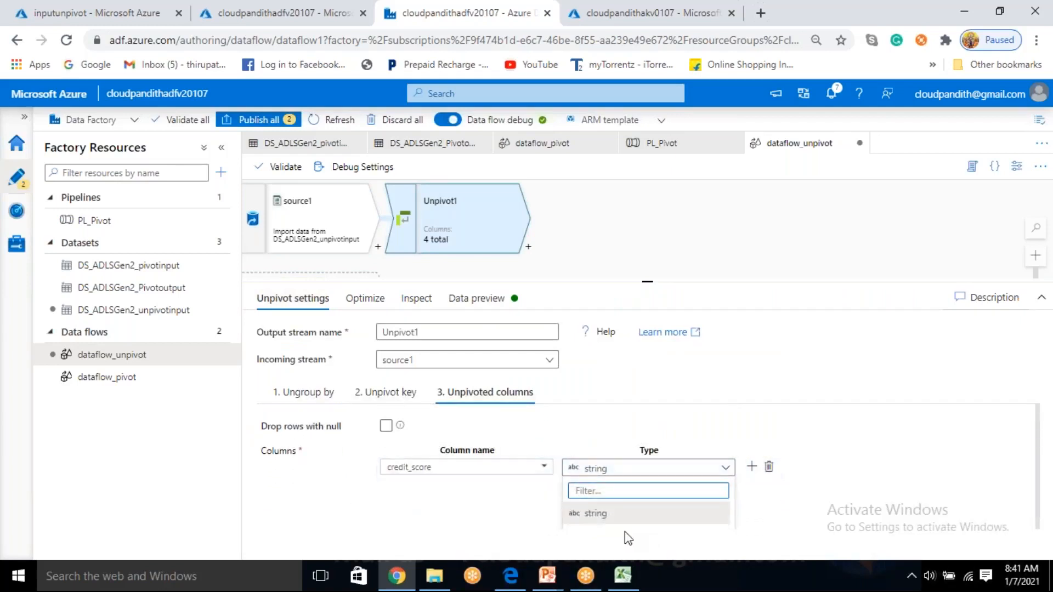
pyautogui.scroll(-1, 621, 527)
pyautogui.scroll(1, 620, 525)
pyautogui.scroll(-1, 618, 523)
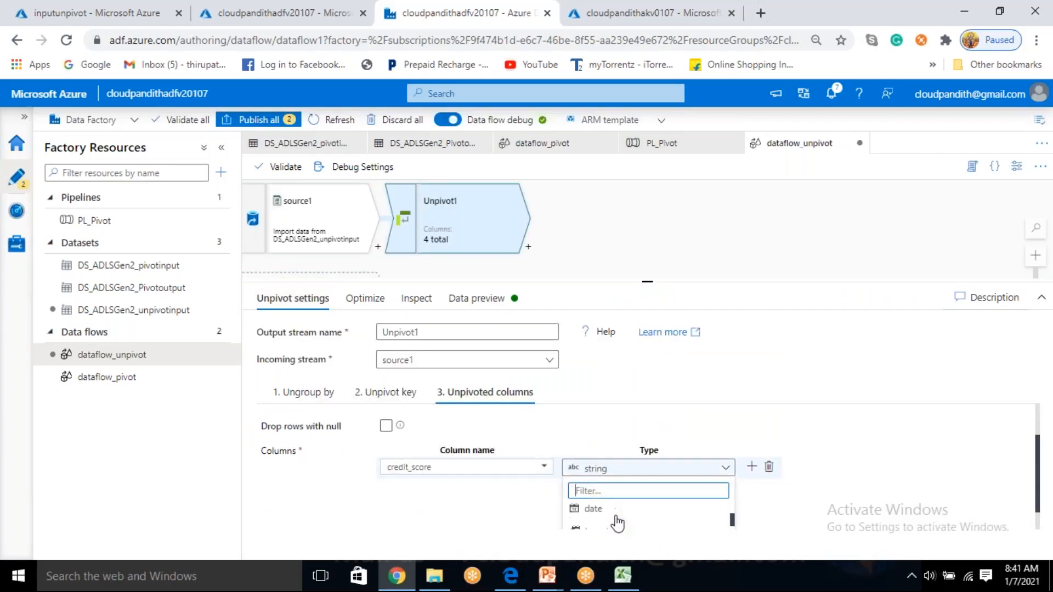
pyautogui.write('in')
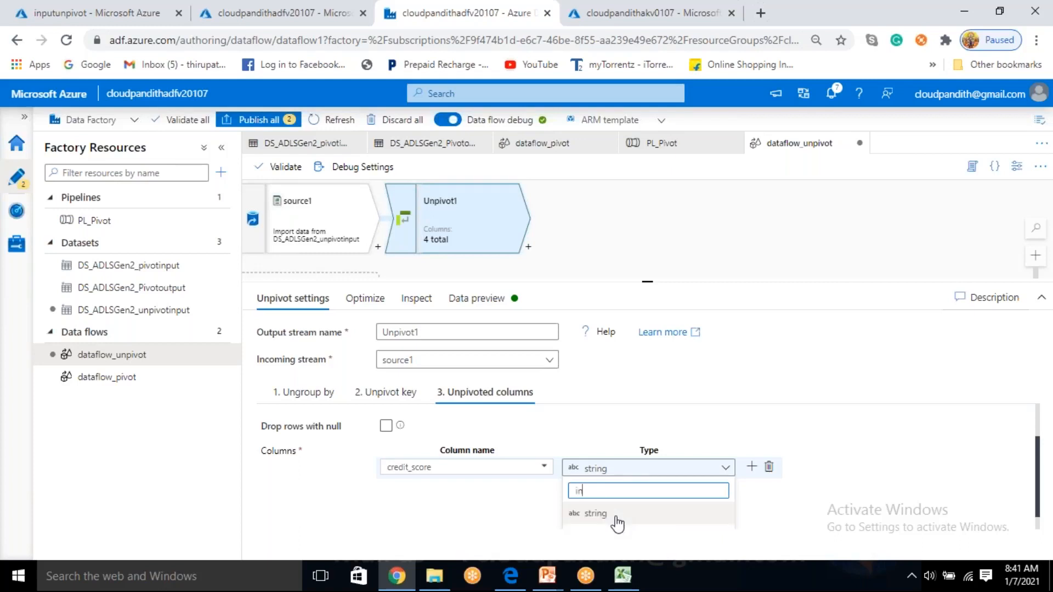
pyautogui.write('te')
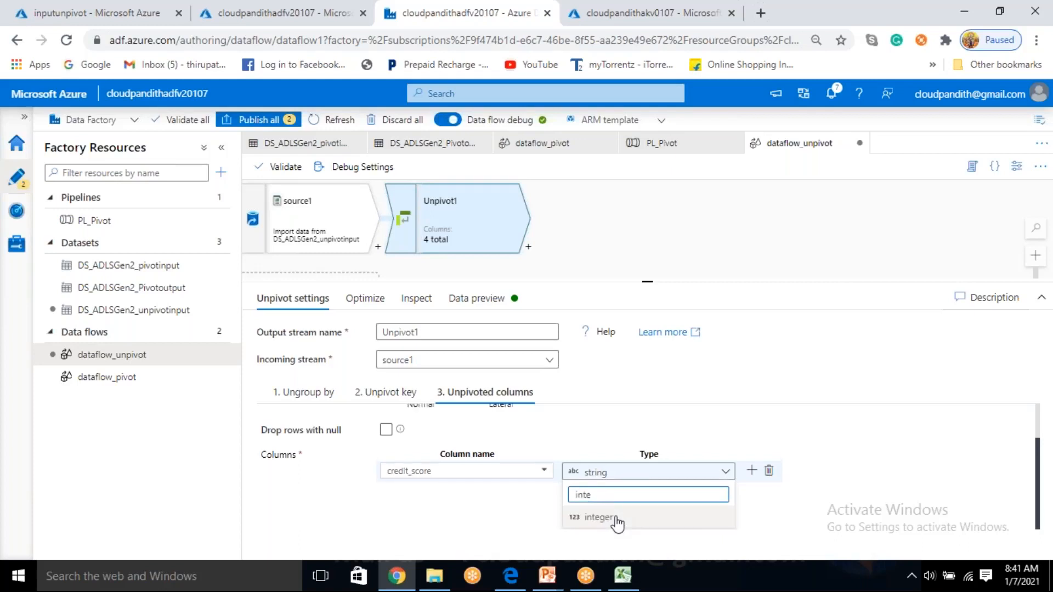
pyautogui.click(615, 519)
pyautogui.click(493, 299)
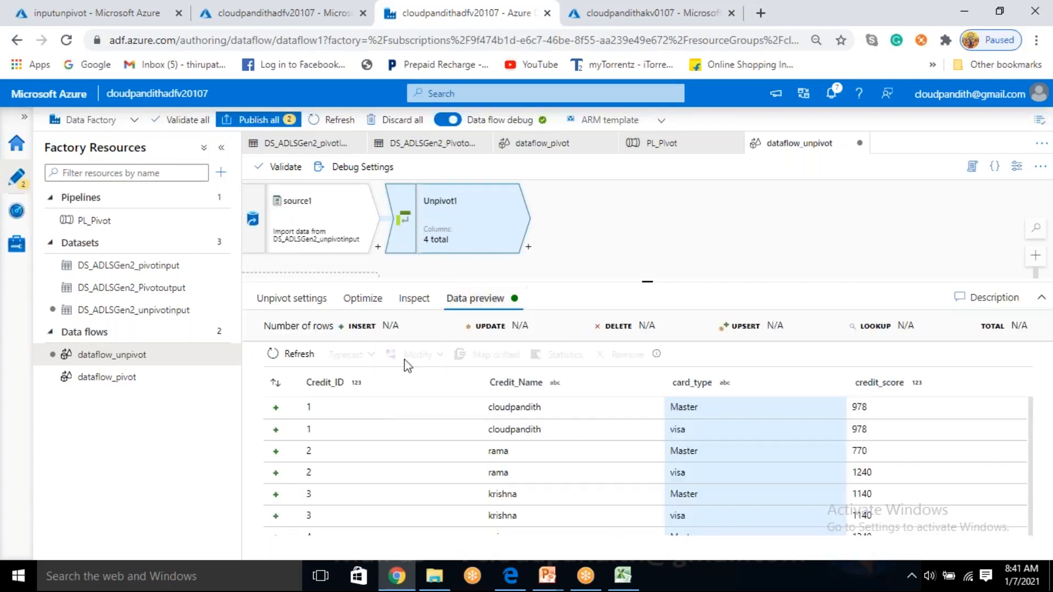
pyautogui.click(286, 354)
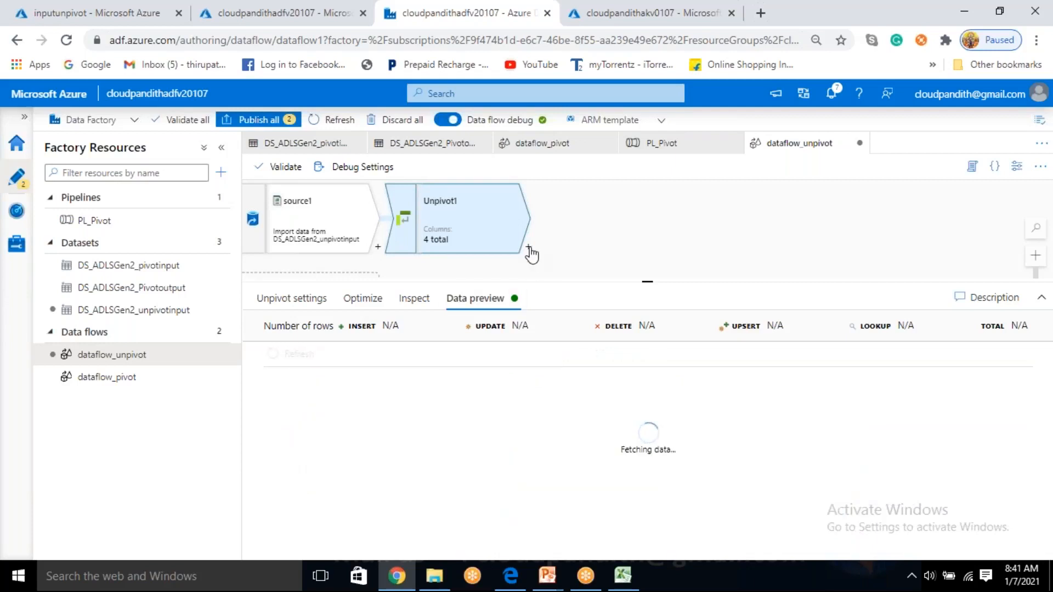
# - Add a Sink transformation after Unpivot1 in the data flow
pyautogui.click(529, 248)
pyautogui.scroll(-5, 620, 417)
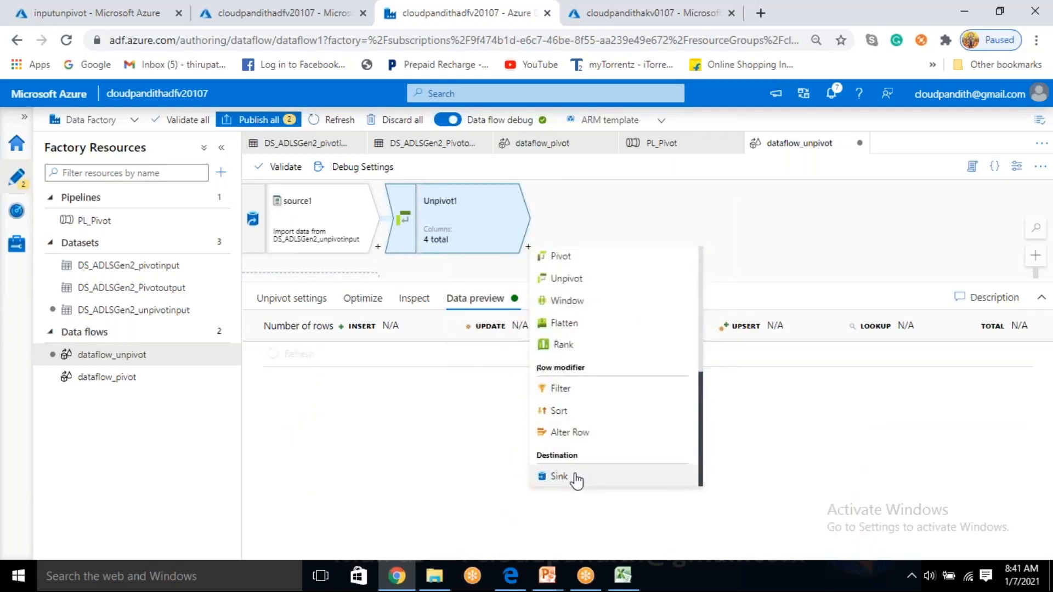
pyautogui.click(560, 476)
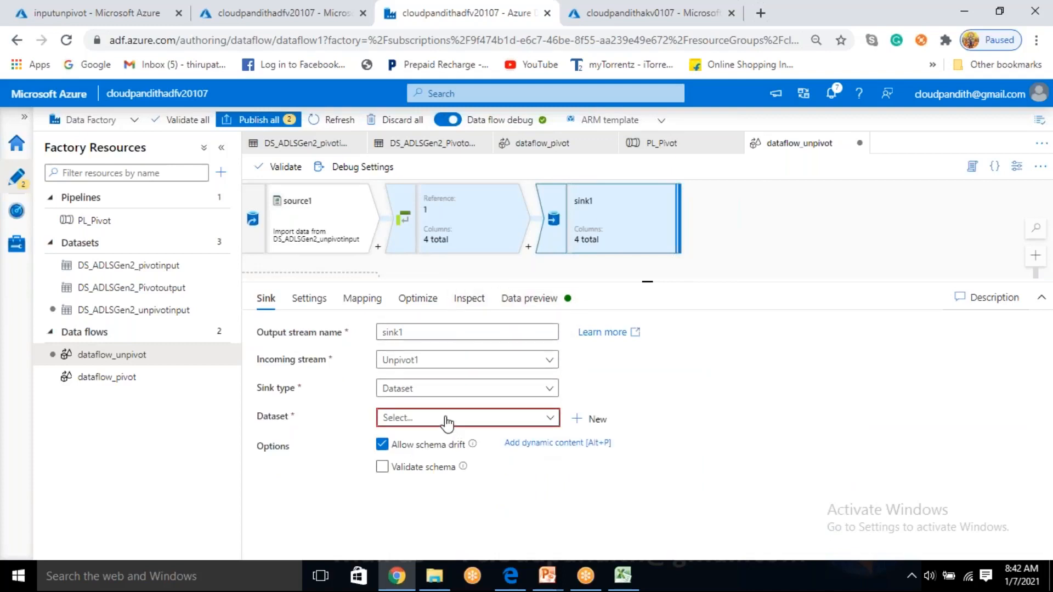
pyautogui.click(586, 420)
pyautogui.click(701, 467)
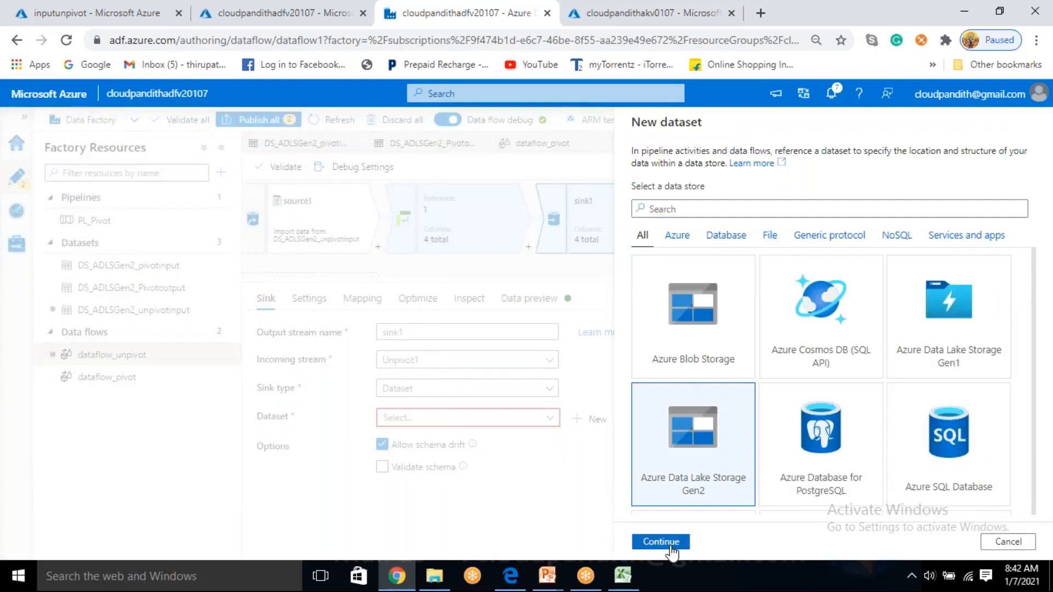
pyautogui.click(661, 542)
pyautogui.click(805, 219)
pyautogui.click(660, 543)
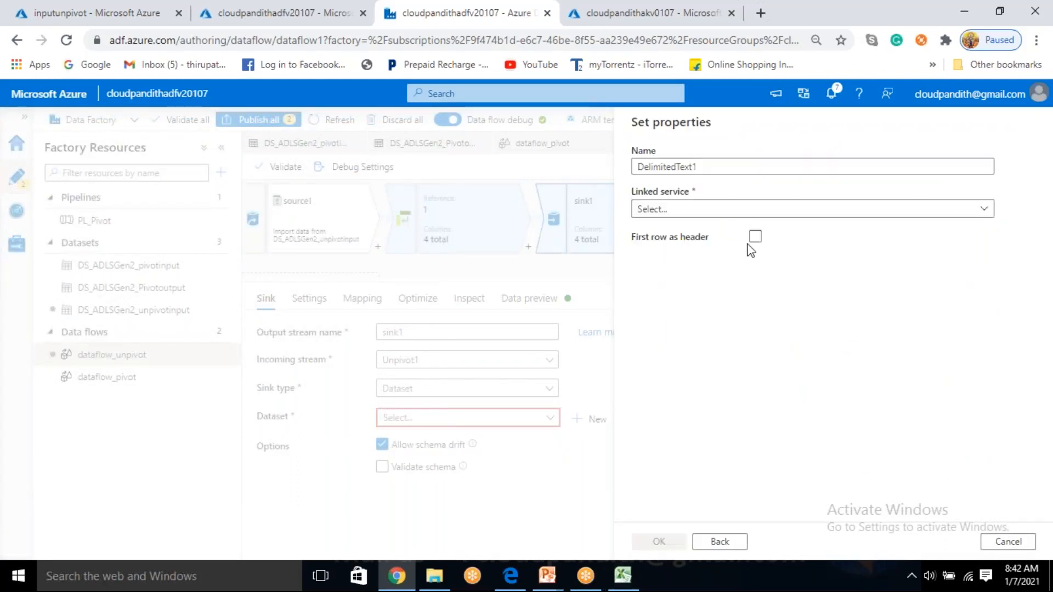
pyautogui.doubleClick(724, 168)
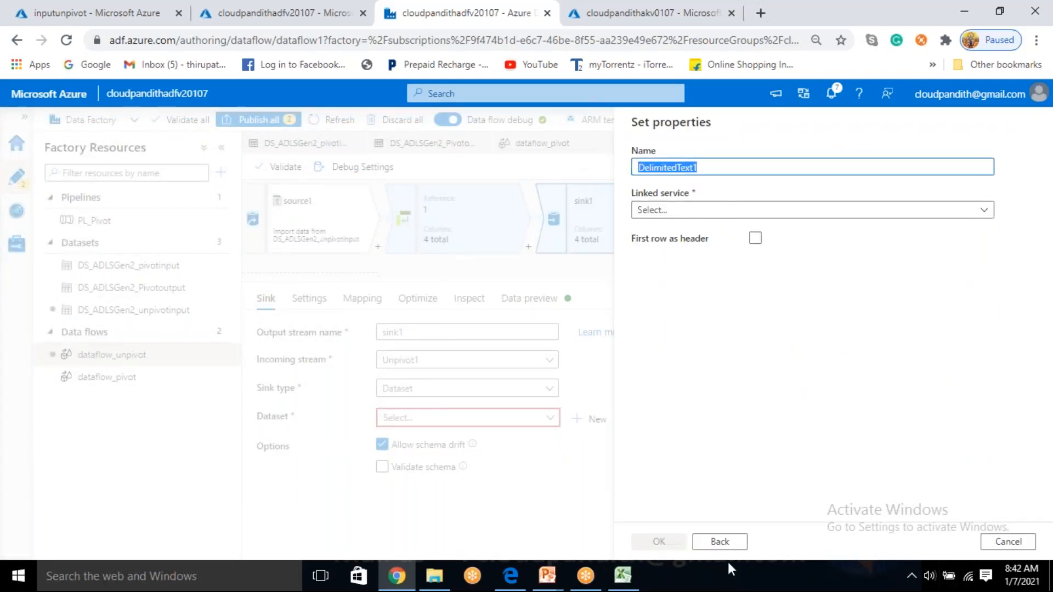
pyautogui.click(994, 542)
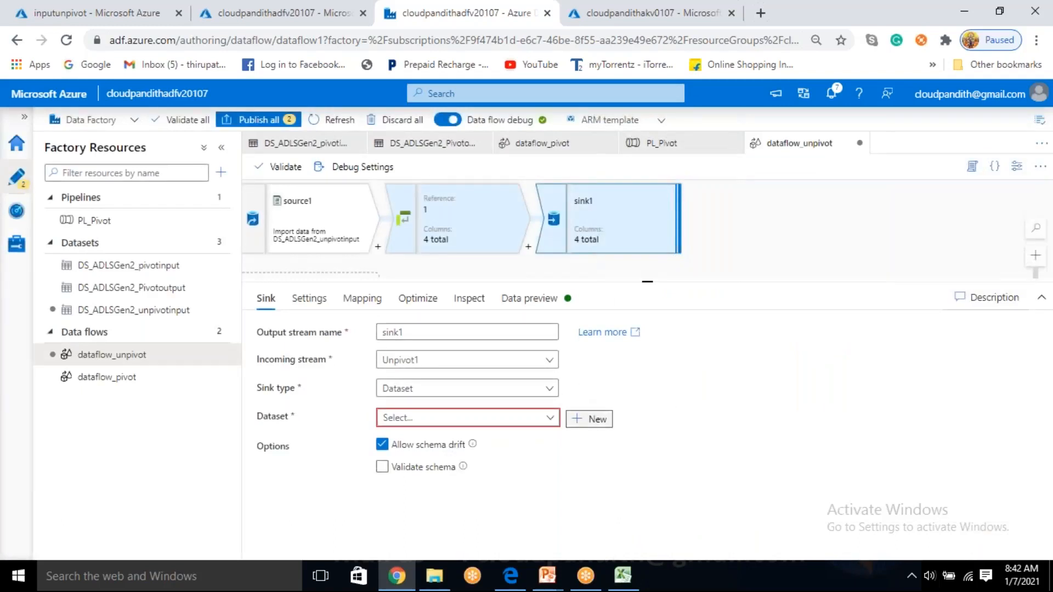
# - Start a new dataset for sink1 with Azure Data Lake Storage Gen2 as the store and DelimitedText as the format
pyautogui.click(589, 419)
pyautogui.click(693, 439)
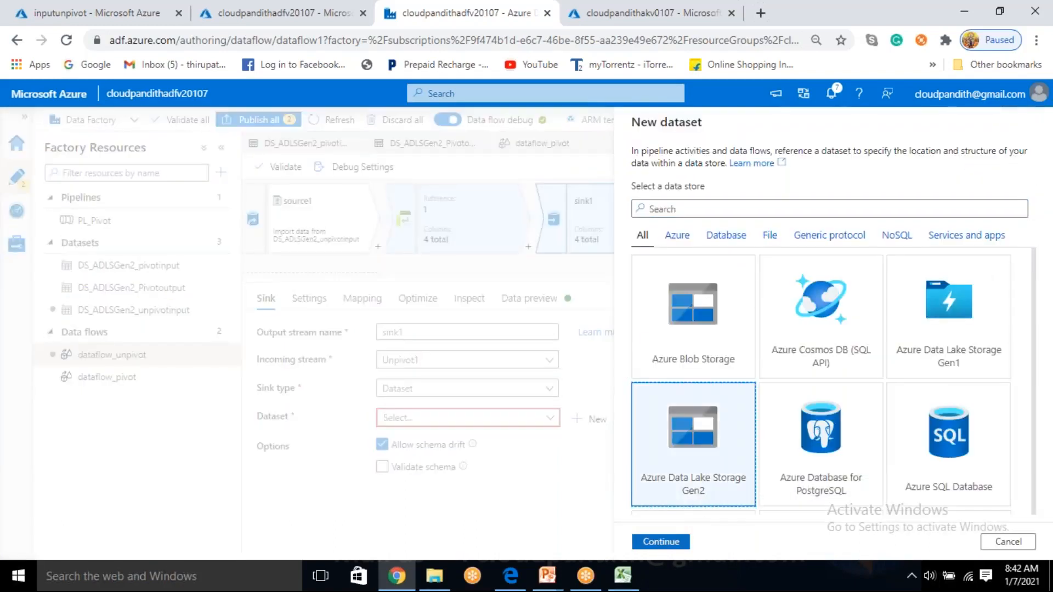
pyautogui.click(661, 542)
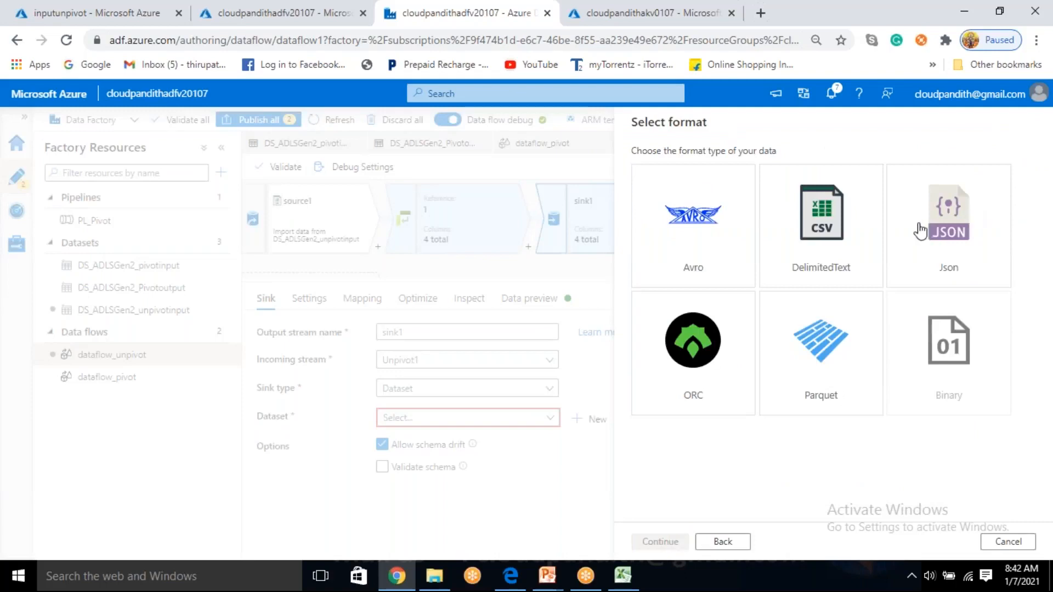
pyautogui.click(816, 253)
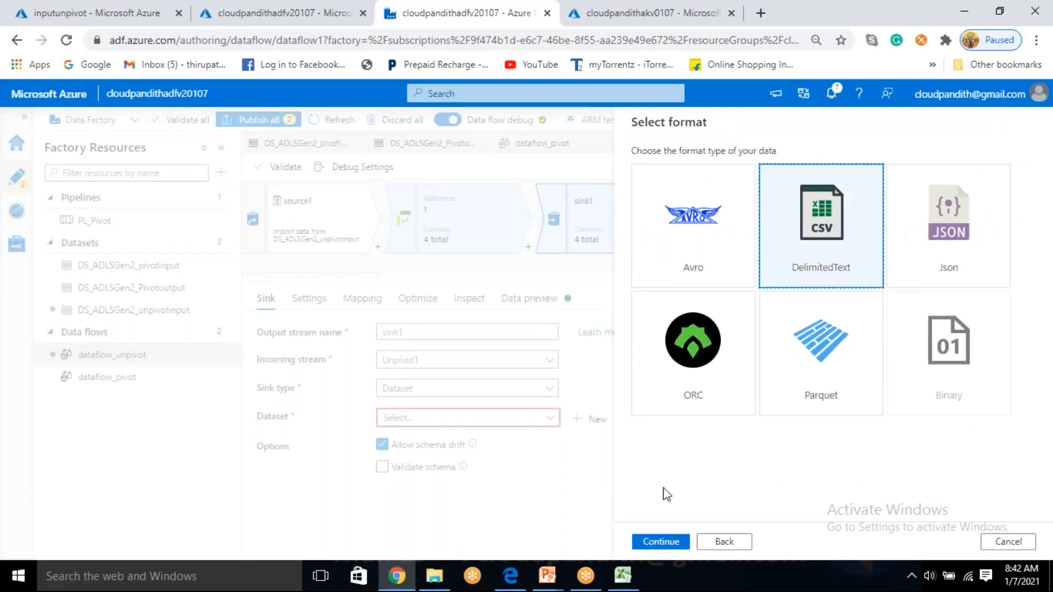
pyautogui.click(651, 543)
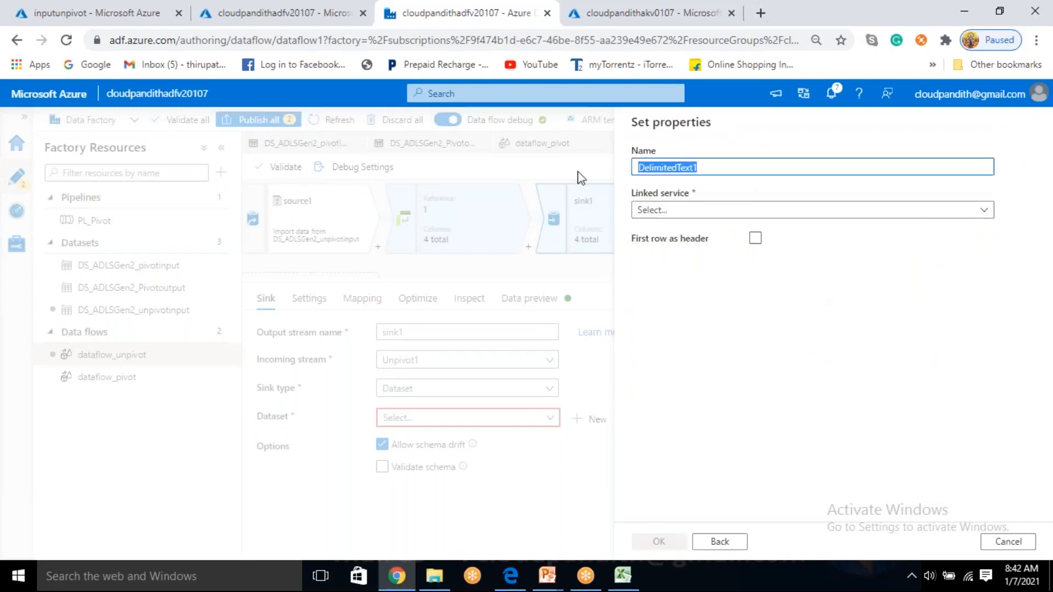
# - Name the dataset DS_ADLSGen2_unpivotoutput, use linked service LS_ADLSGen2, and enable first row as header
pyautogui.press('BackSpace')
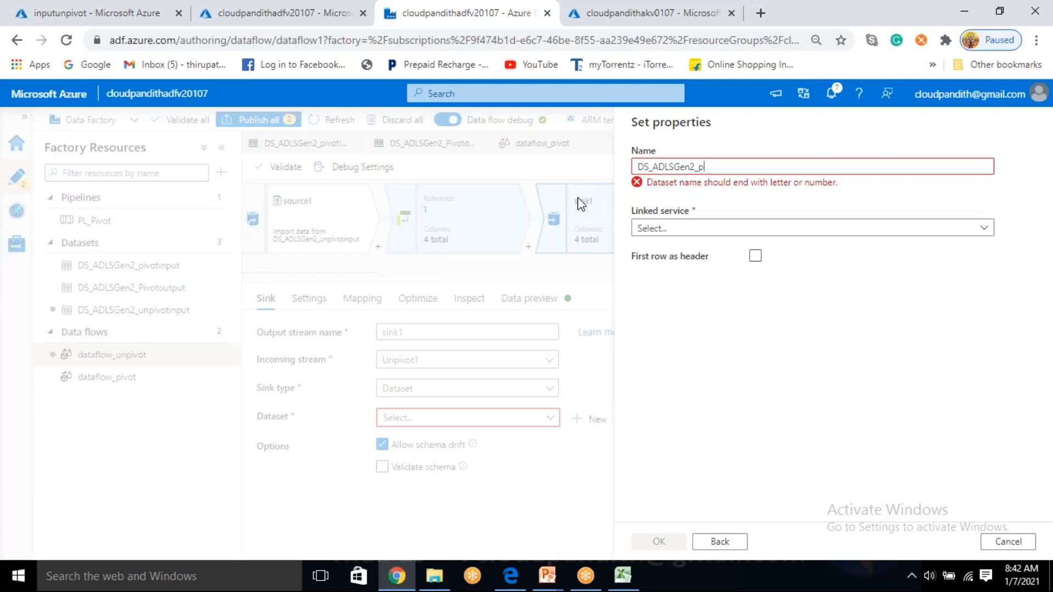
pyautogui.write('DS_ADLSGen2_unpivotoutput')
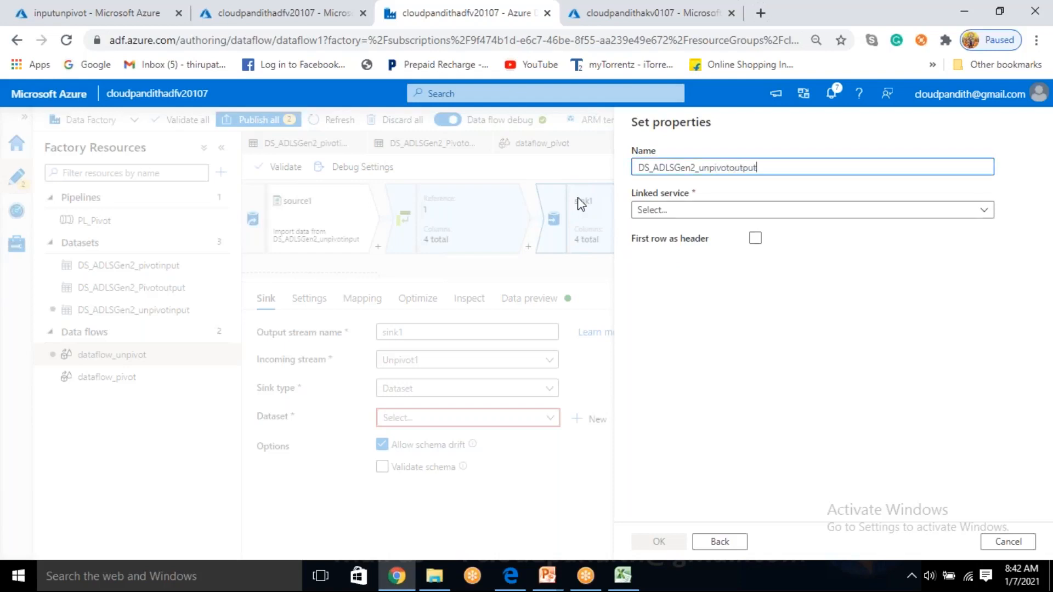
pyautogui.click(659, 211)
pyautogui.click(676, 299)
pyautogui.click(755, 276)
# - Choose the unpivotdata folder as the dataset's file path and create the dataset
pyautogui.click(1004, 251)
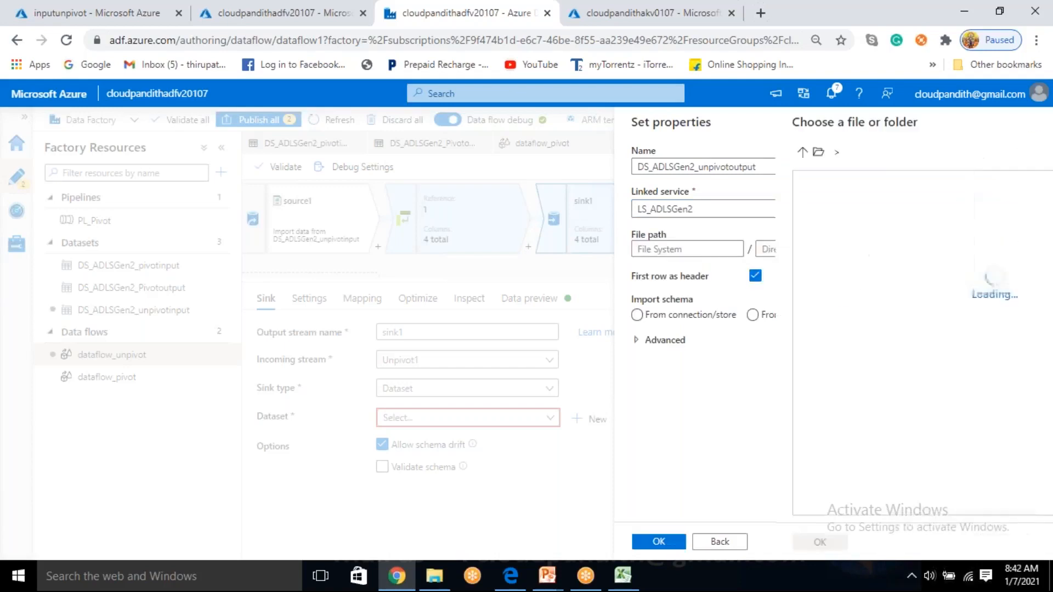
pyautogui.click(724, 260)
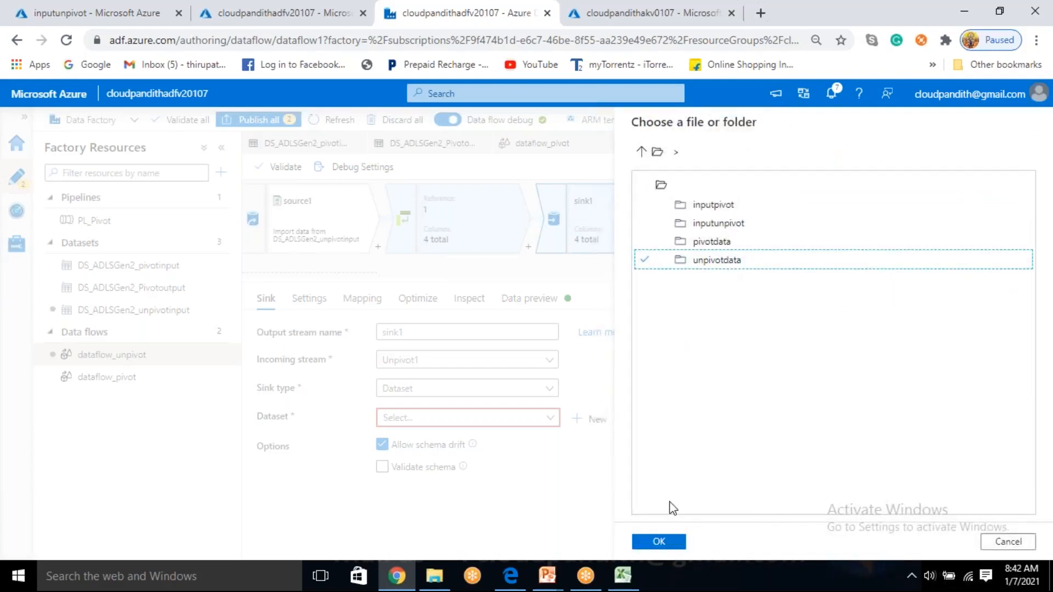
pyautogui.doubleClick(735, 261)
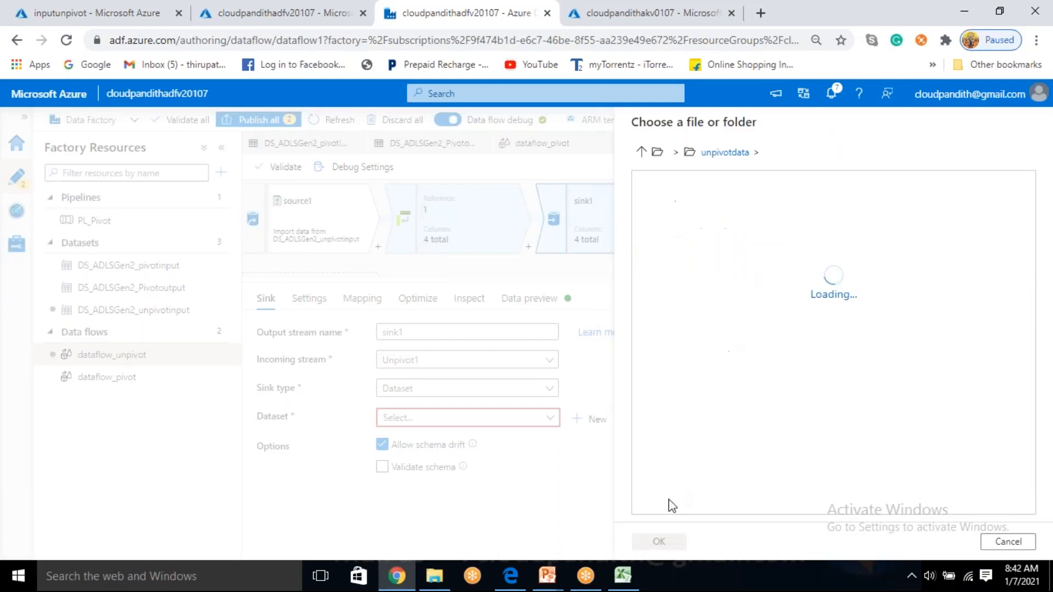
pyautogui.click(658, 542)
pyautogui.click(661, 542)
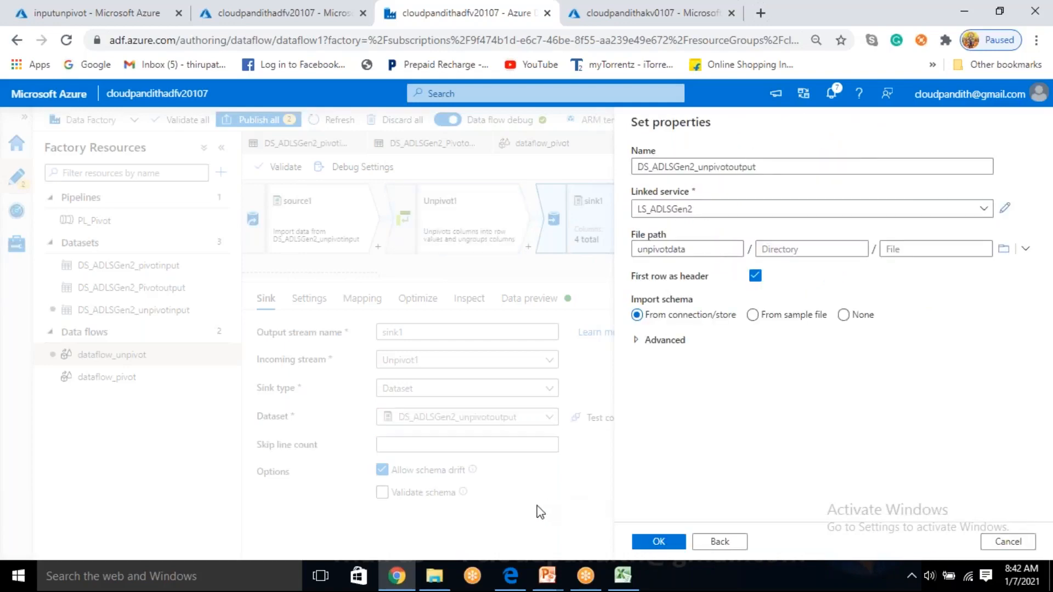
# - Set sink1's file name option to Output to single file, with outputpivot.csv as the file name
pyautogui.click(329, 298)
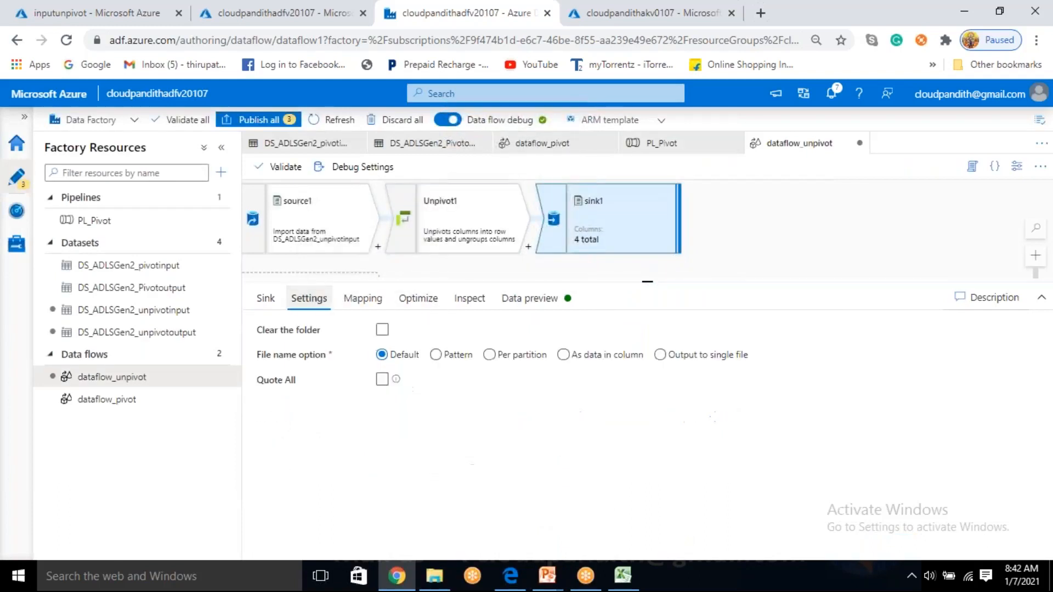
pyautogui.click(662, 356)
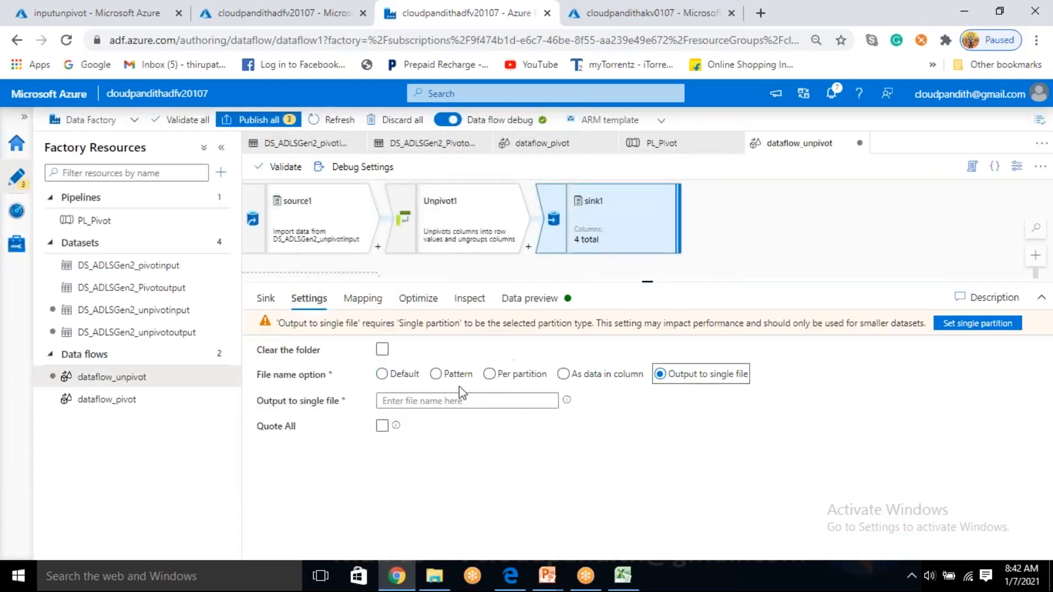
pyautogui.click(427, 401)
pyautogui.write('outputpivot.csv')
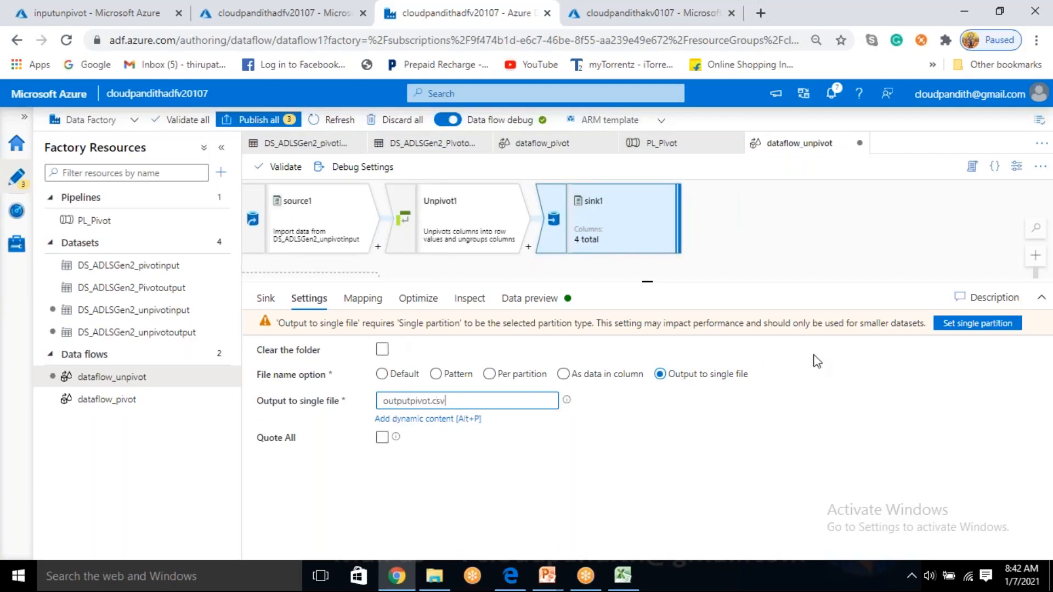
# - Set sink1's partition option to Single partition and check the setting in its optimization settings
pyautogui.click(957, 327)
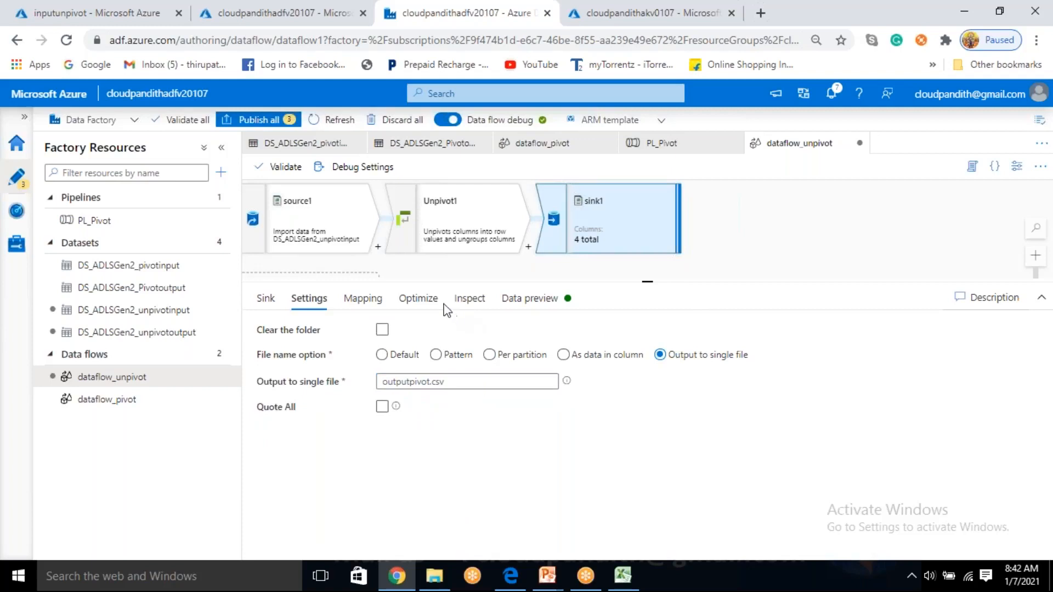
pyautogui.click(429, 298)
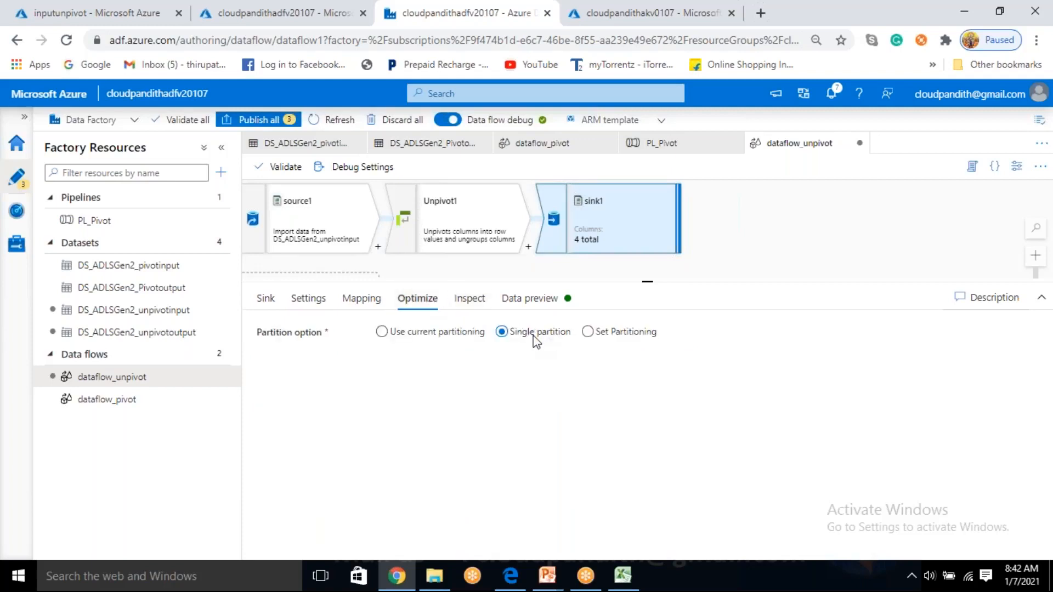
pyautogui.click(221, 172)
pyautogui.click(242, 197)
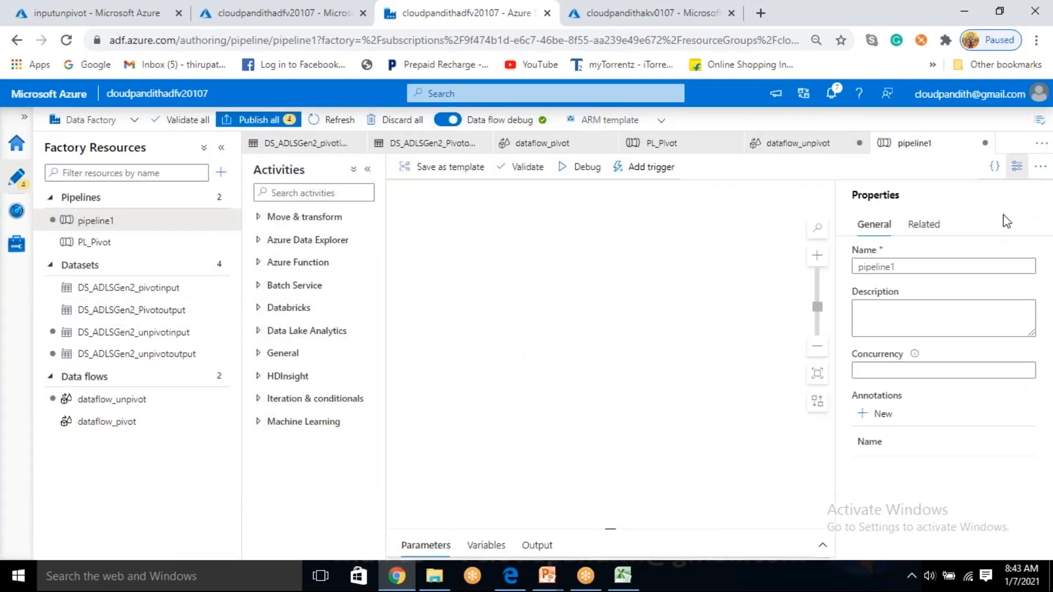
pyautogui.click(1018, 175)
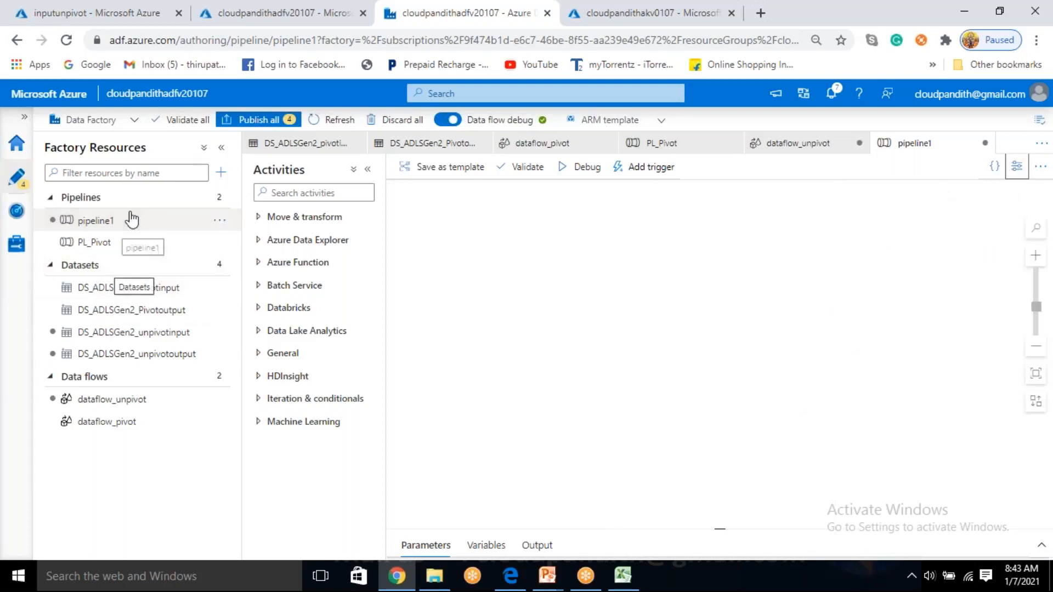
pyautogui.click(220, 221)
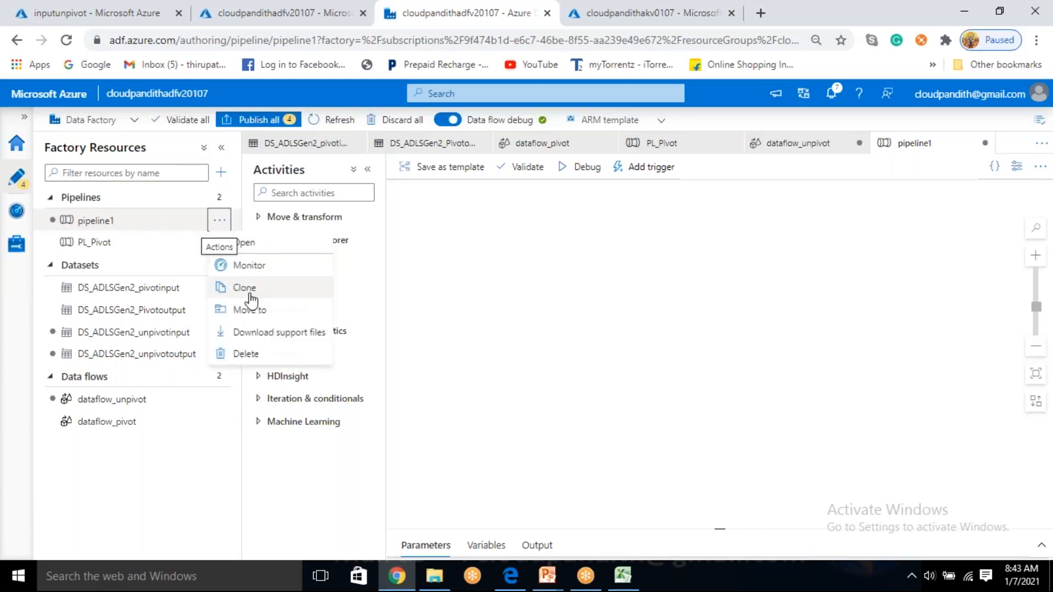
pyautogui.click(245, 353)
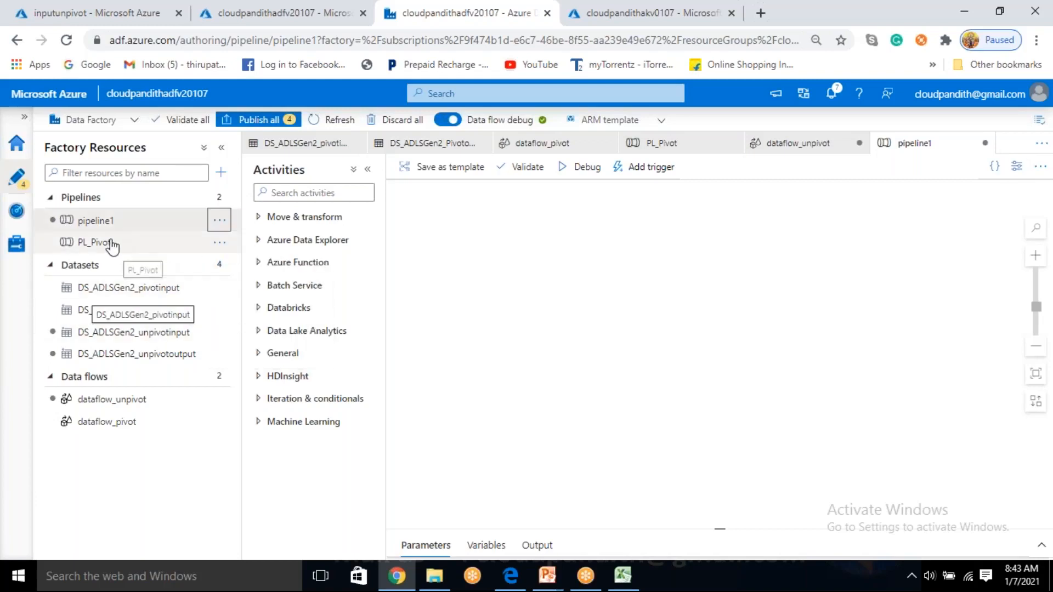
pyautogui.click(441, 379)
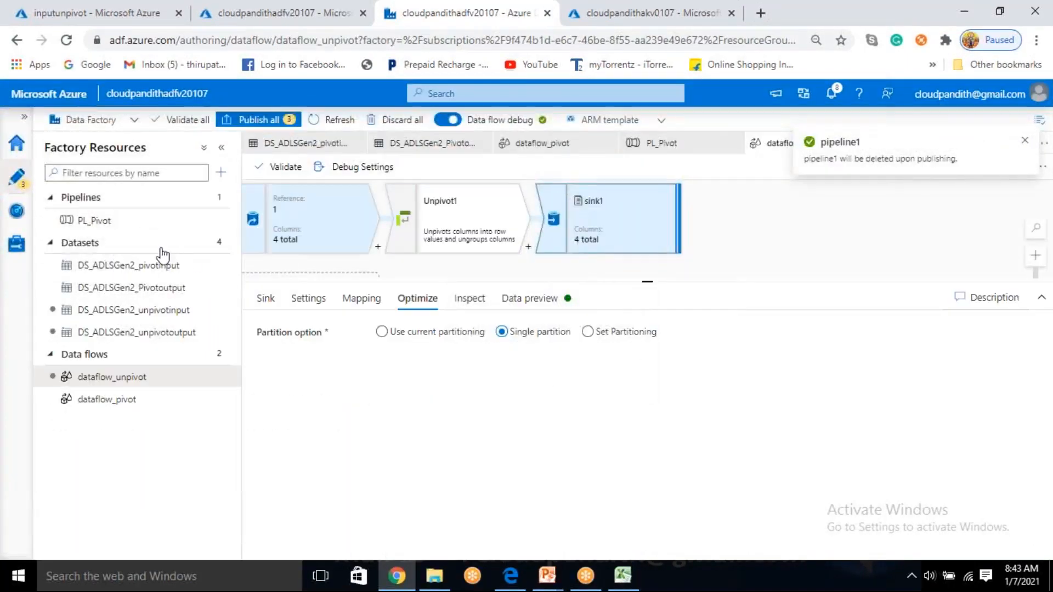
# - Open the PL_Pivot pipeline, make room beside dataflow_pivot, and add a Data flow activity using the existing dataflow_unpivot
pyautogui.click(144, 222)
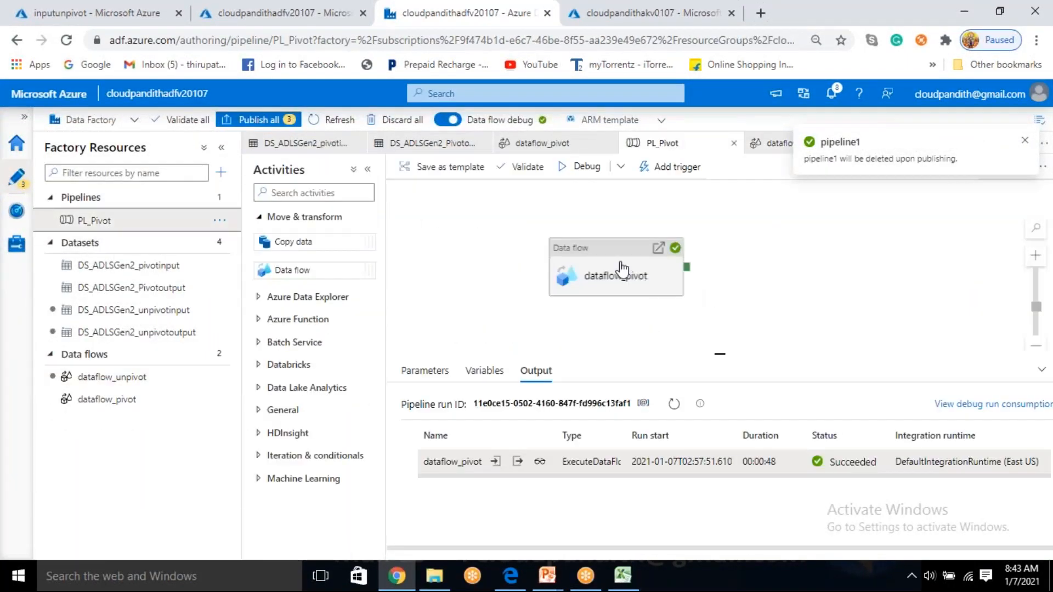
pyautogui.moveTo(590, 271); pyautogui.dragTo(708, 255)
pyautogui.moveTo(328, 269); pyautogui.dragTo(600, 246)
pyautogui.click(673, 202)
pyautogui.click(672, 243)
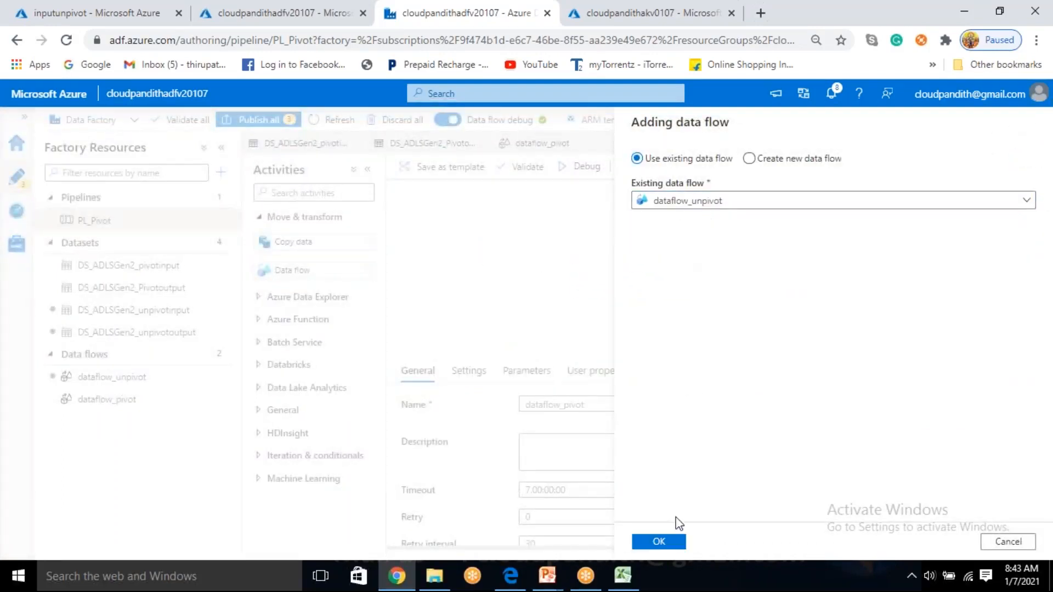
pyautogui.click(659, 544)
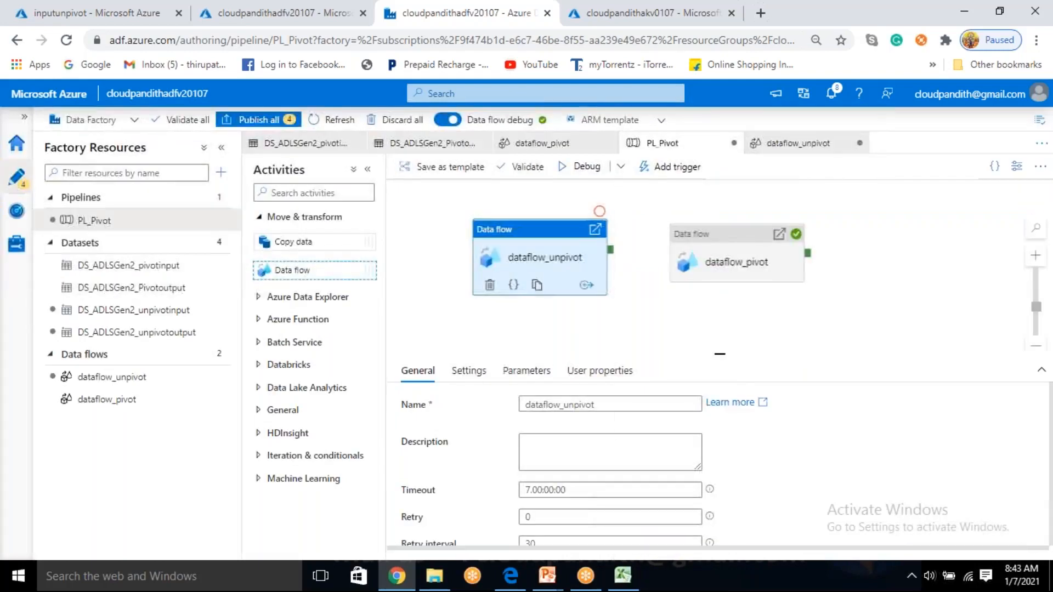
# - Connect the dataflow_unpivot activity to dataflow_pivot and set a breakpoint on dataflow_unpivot so debugging stops there
pyautogui.moveTo(609, 254); pyautogui.dragTo(730, 257)
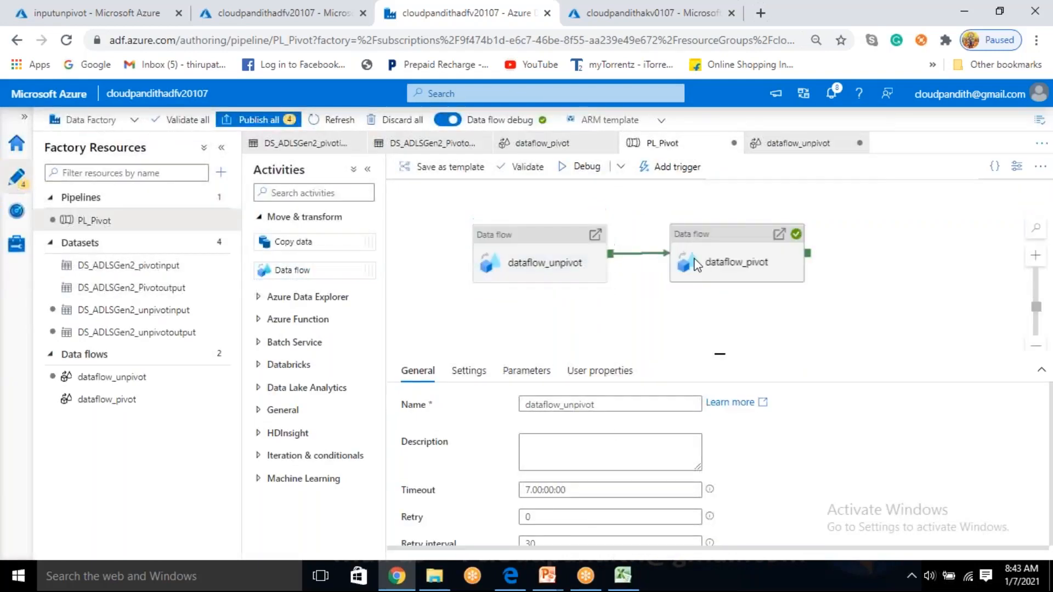
pyautogui.click(580, 247)
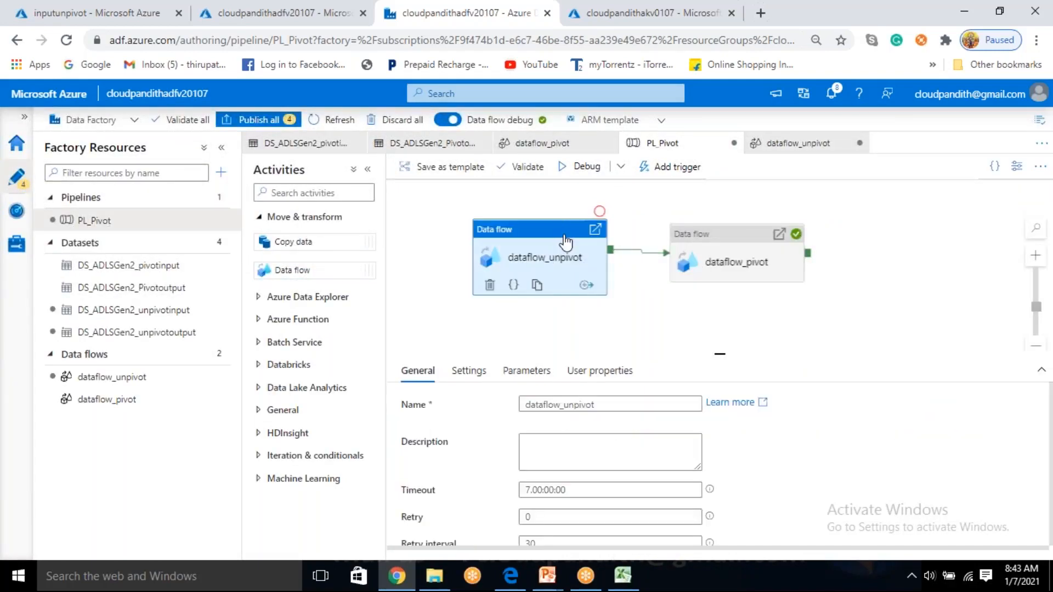
pyautogui.click(601, 212)
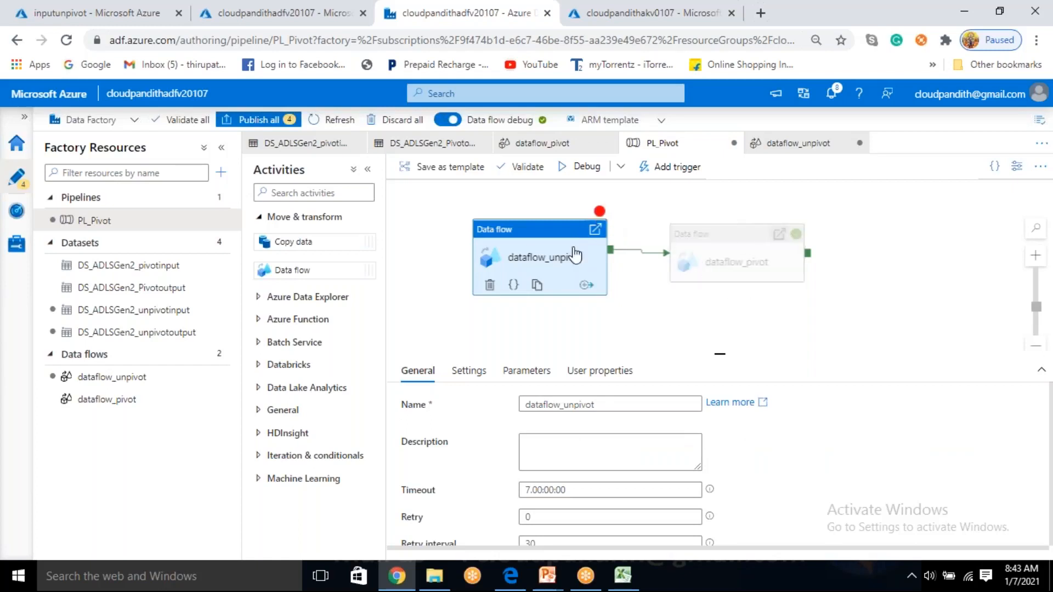
# - Try to debug PL_Pivot up to the dataflow_unpivot breakpoint, continuing with the debug cluster
pyautogui.click(583, 166)
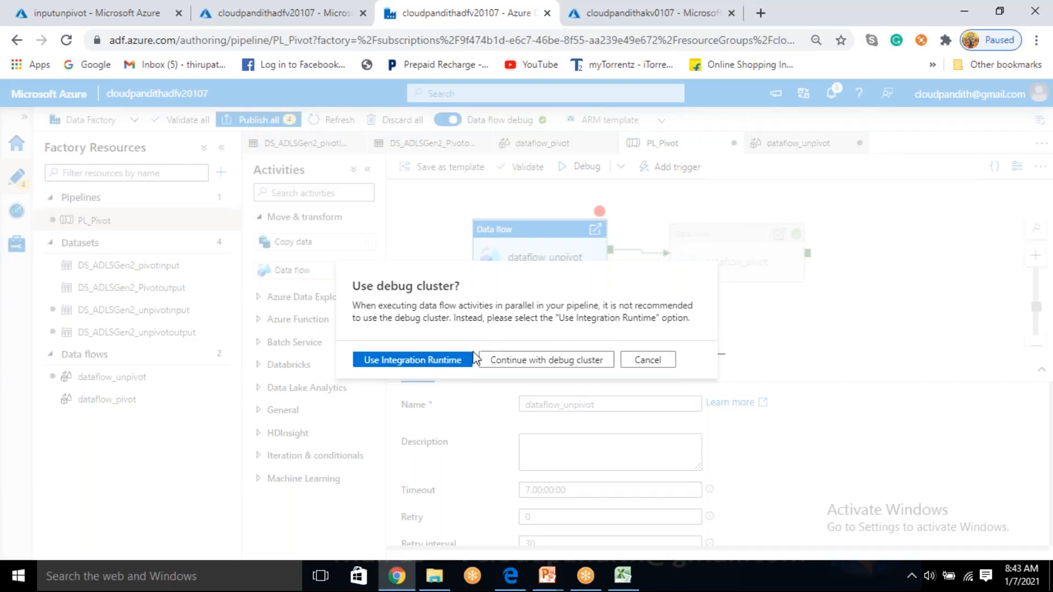
pyautogui.click(561, 367)
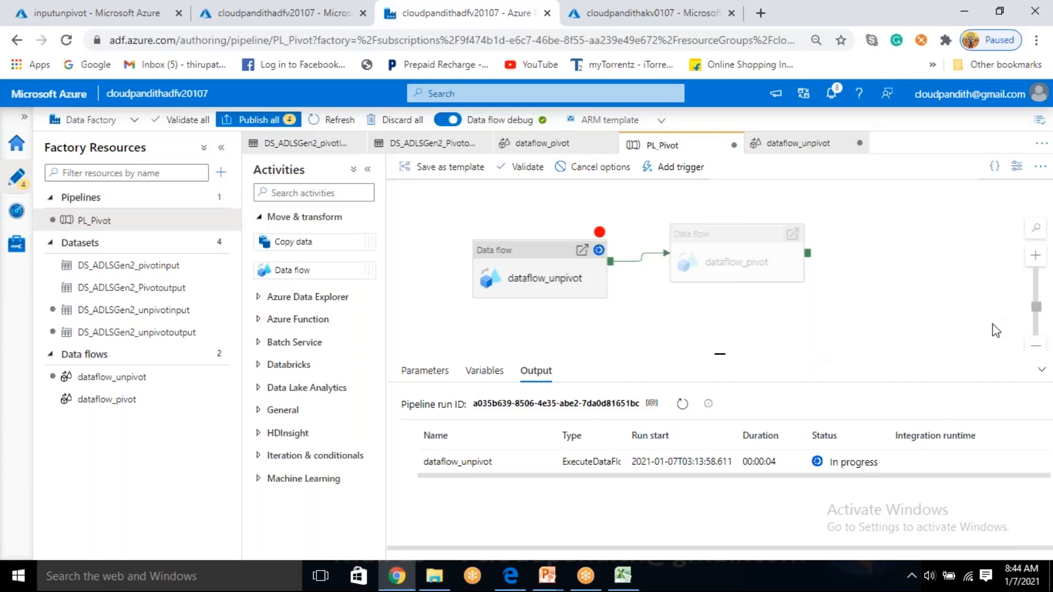
pyautogui.click(1019, 337)
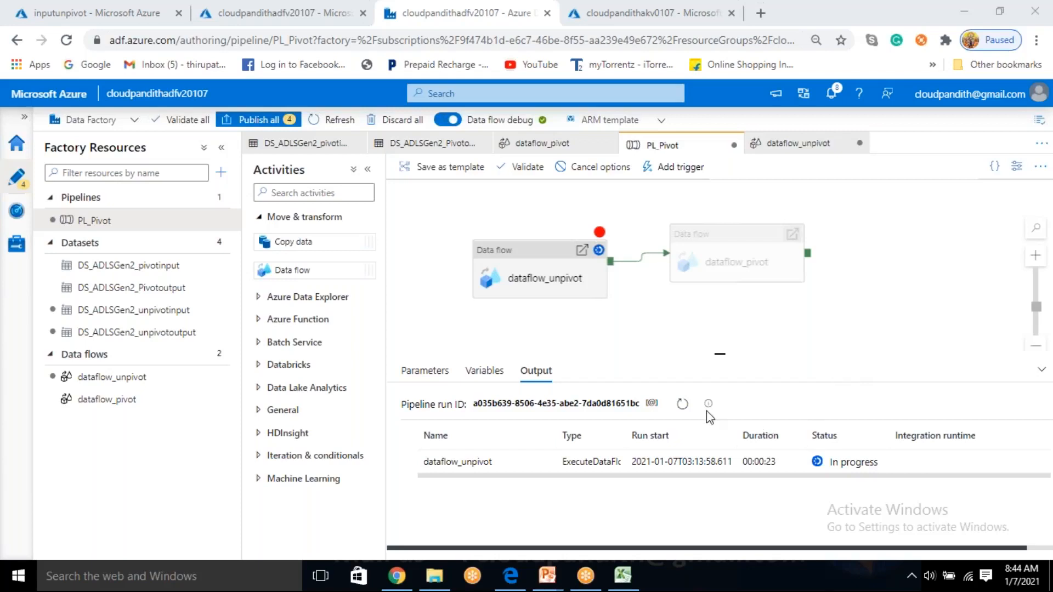
# - Monitor the debug run by refreshing its output and checking the dataflow_unpivot activity's execution details repeatedly
pyautogui.click(681, 404)
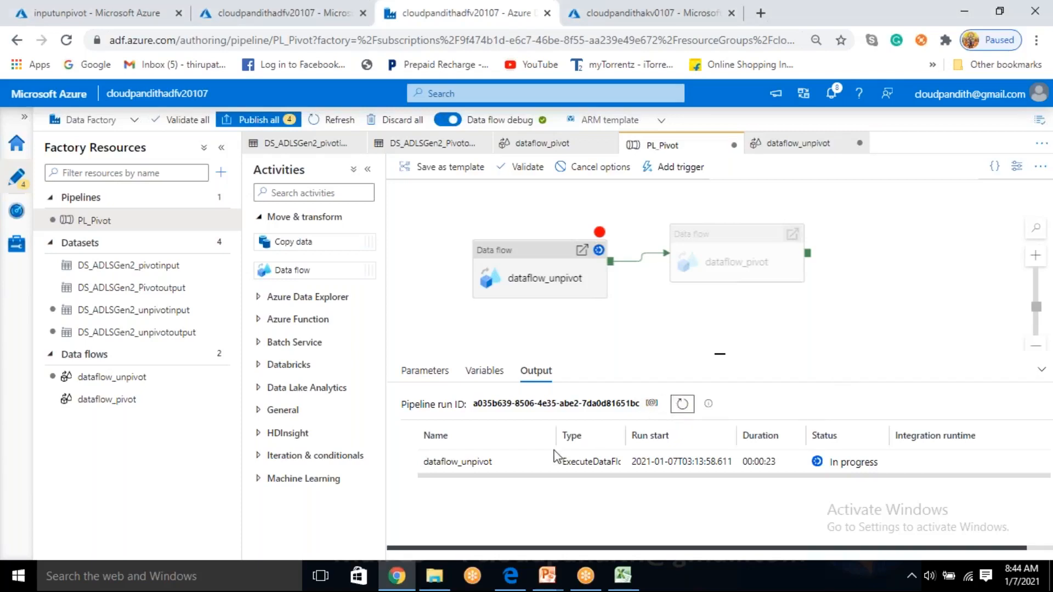
pyautogui.click(540, 463)
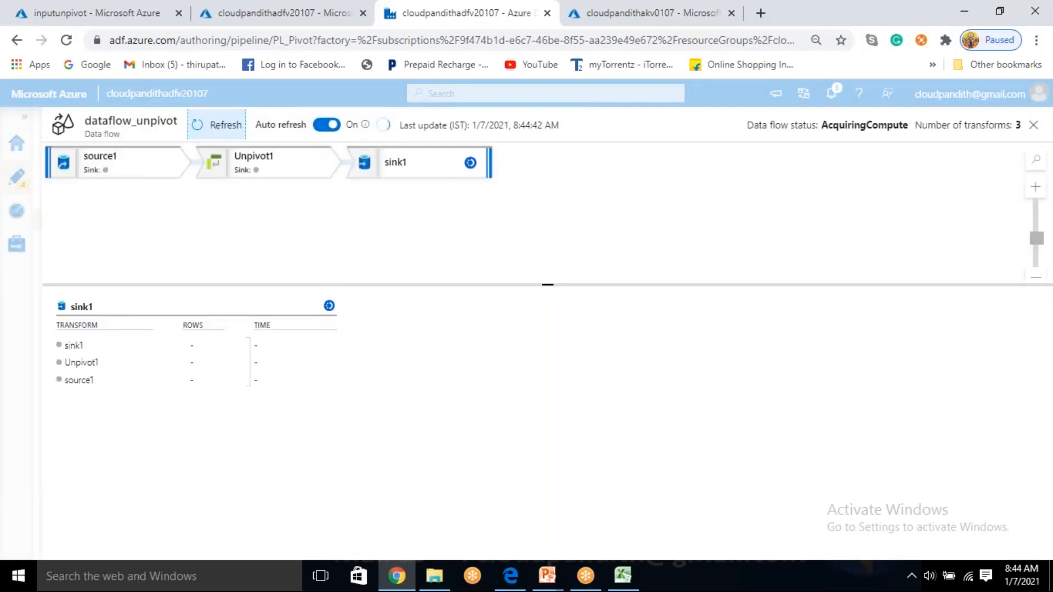
pyautogui.click(214, 132)
pyautogui.click(1034, 128)
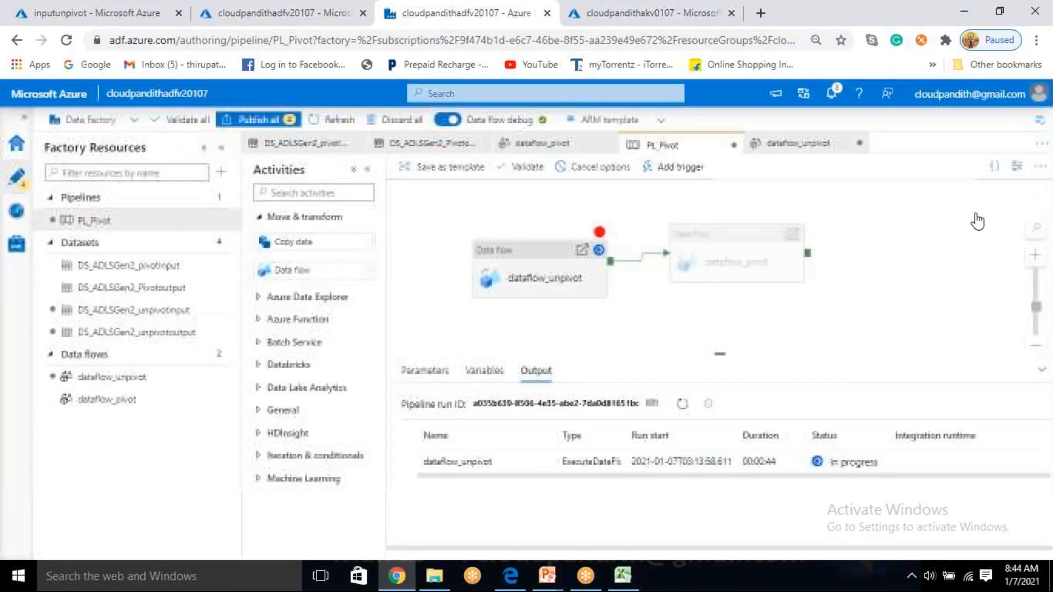
pyautogui.click(683, 404)
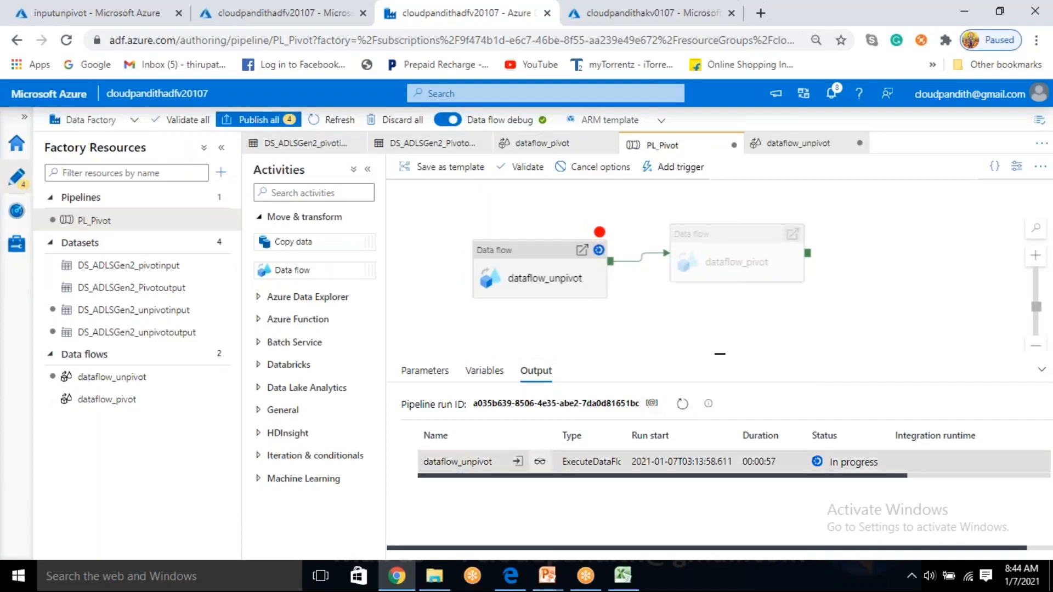
pyautogui.click(545, 464)
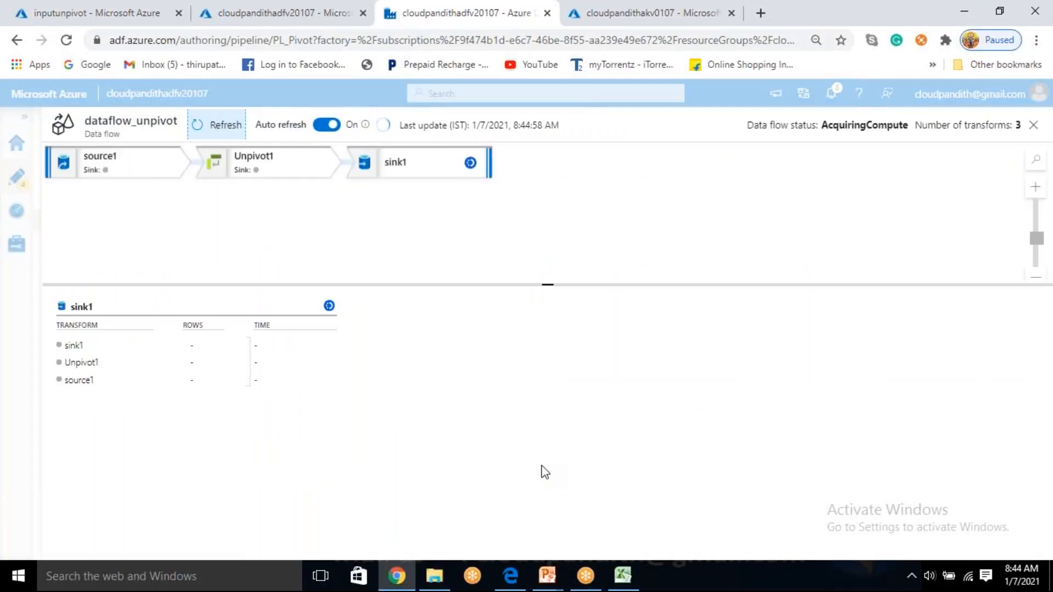
pyautogui.click(1034, 128)
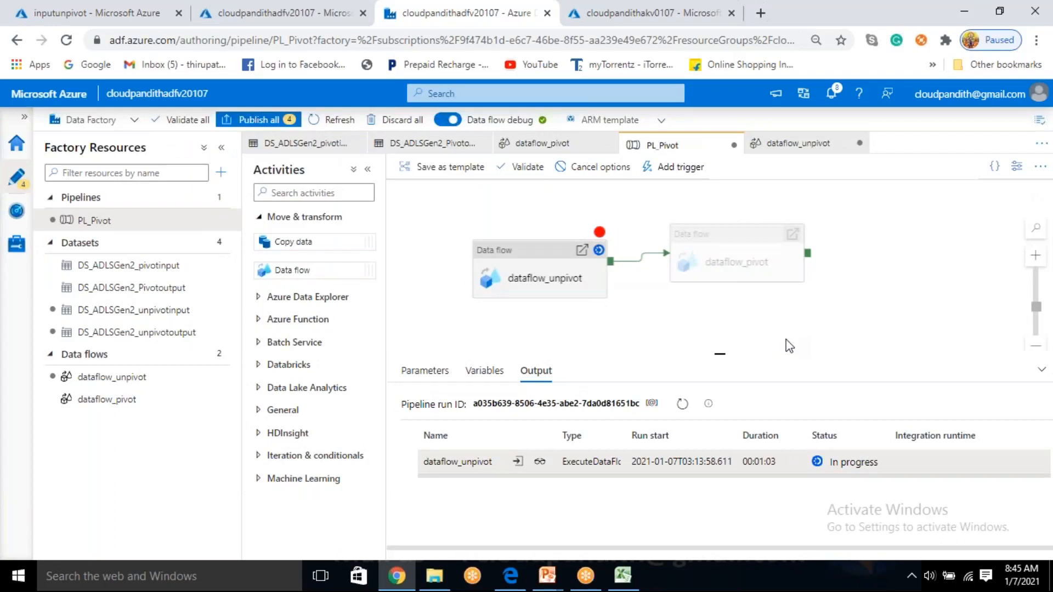
pyautogui.click(684, 406)
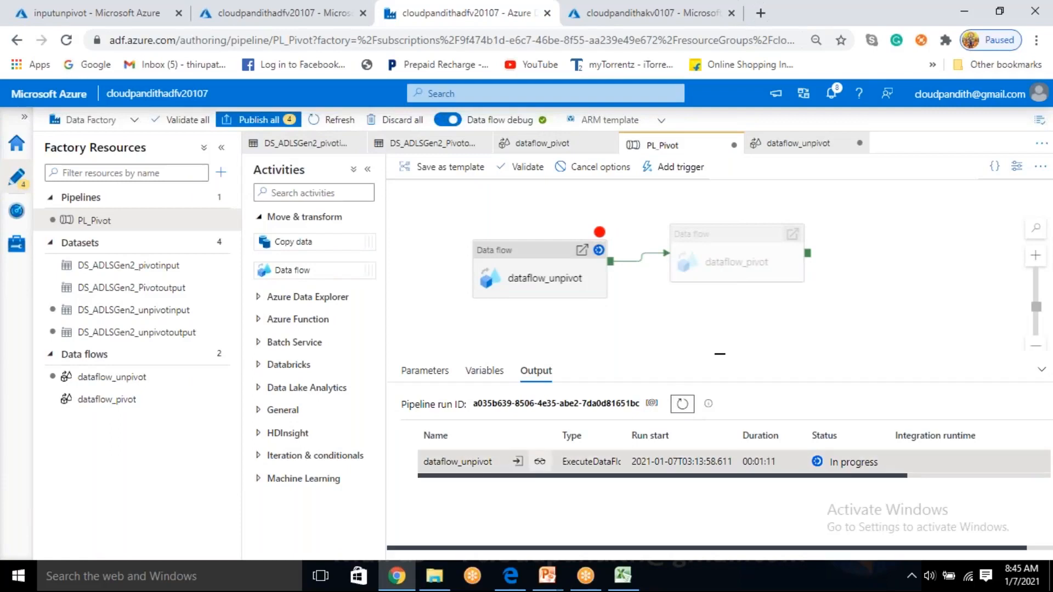
pyautogui.click(539, 462)
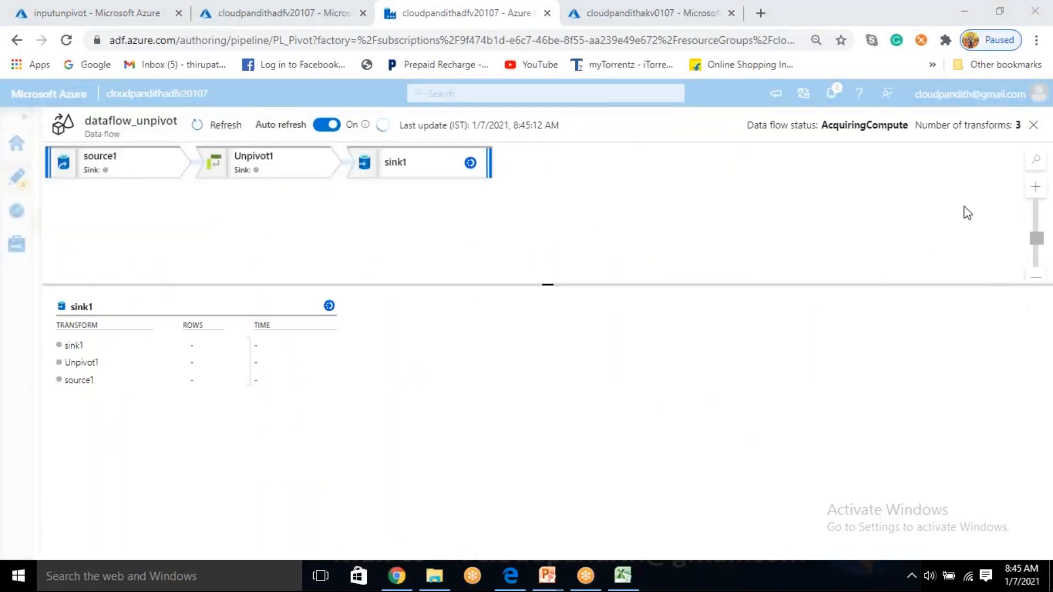
pyautogui.click(1034, 125)
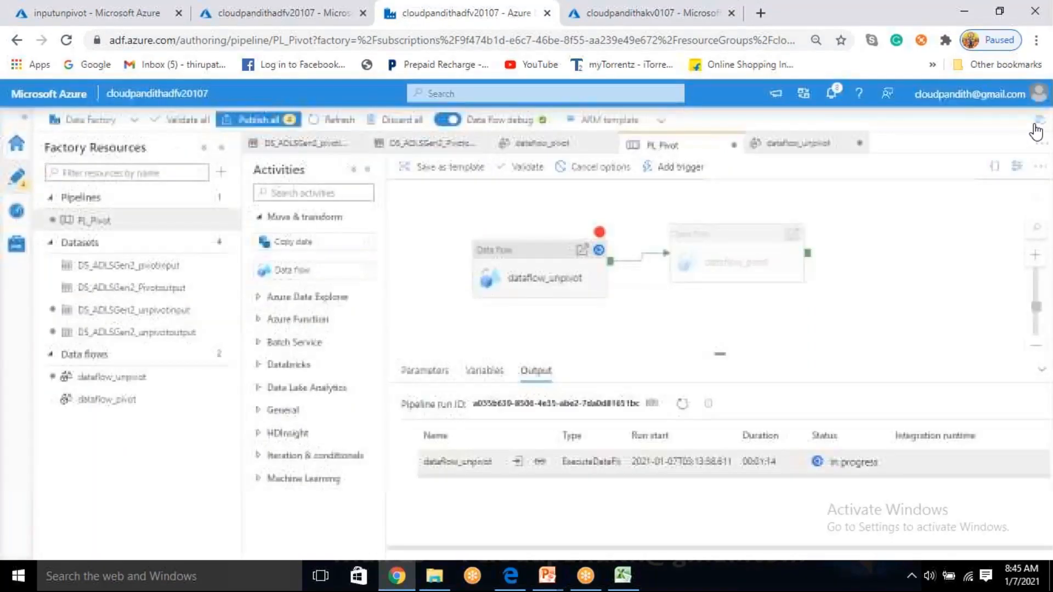
pyautogui.click(680, 406)
pyautogui.click(680, 406)
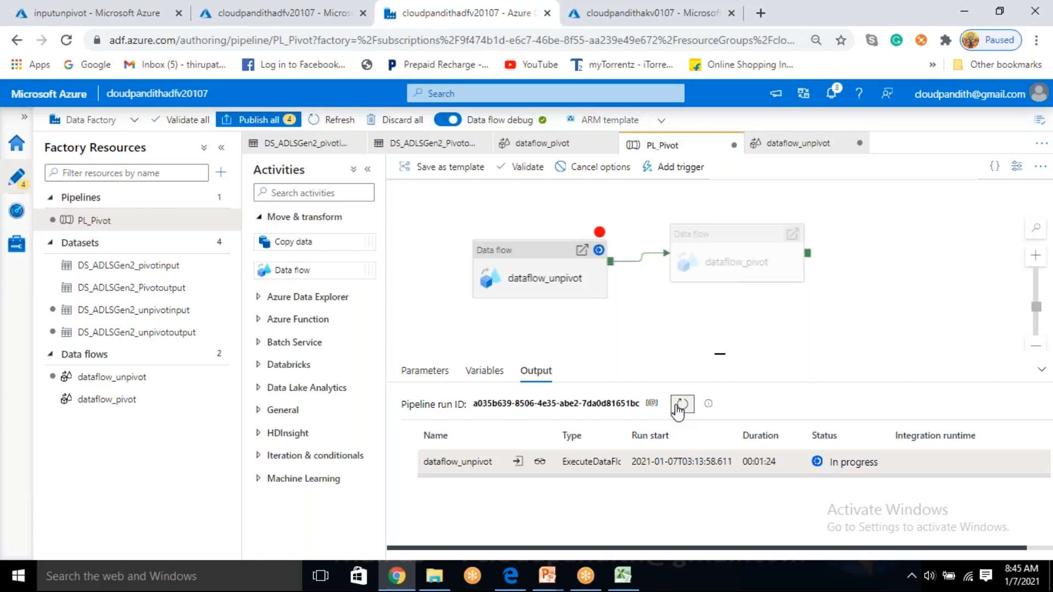
pyautogui.click(540, 464)
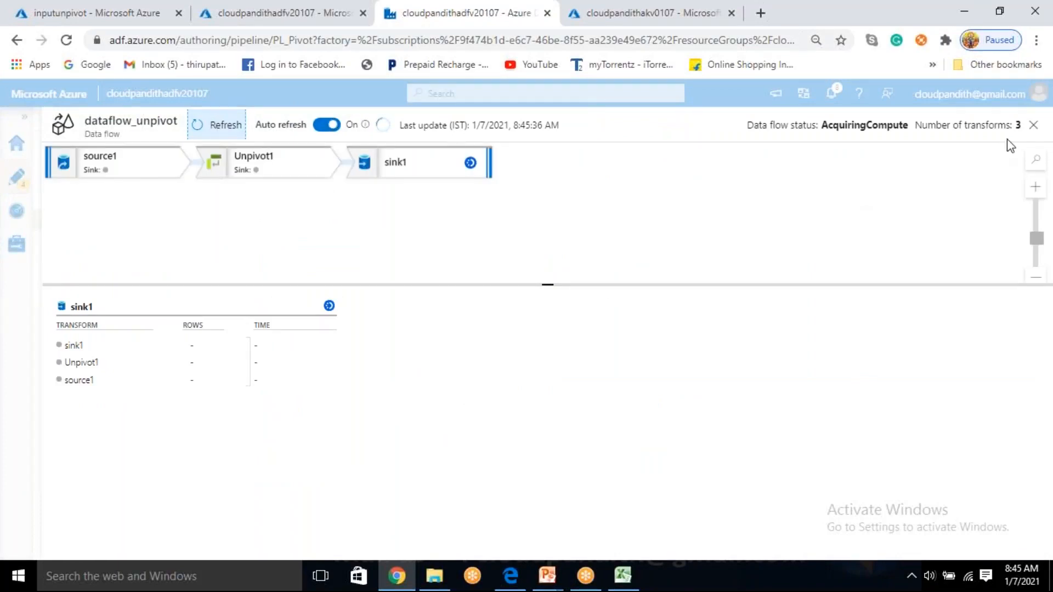
pyautogui.click(1034, 125)
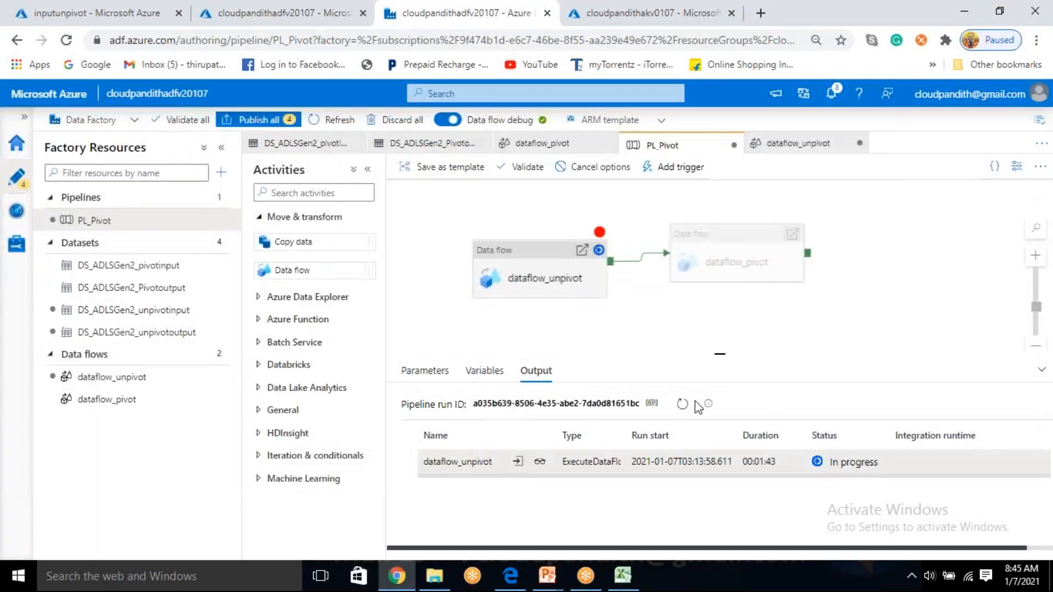
pyautogui.click(682, 404)
pyautogui.click(539, 464)
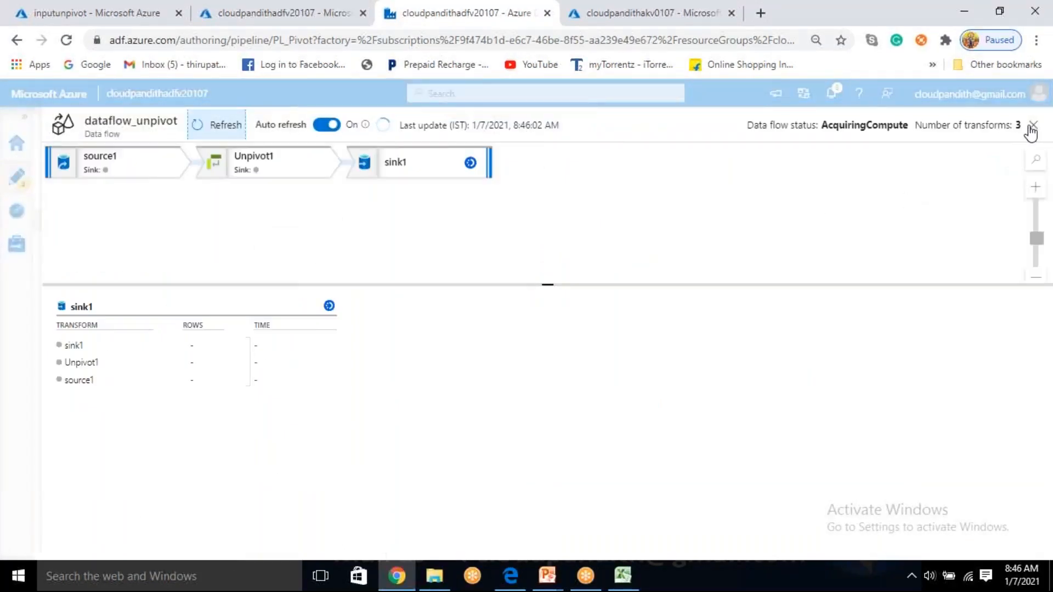
pyautogui.click(1033, 125)
# - Cancel the running debug of PL_Pivot and start a new debug run up to the breakpoint
pyautogui.click(599, 167)
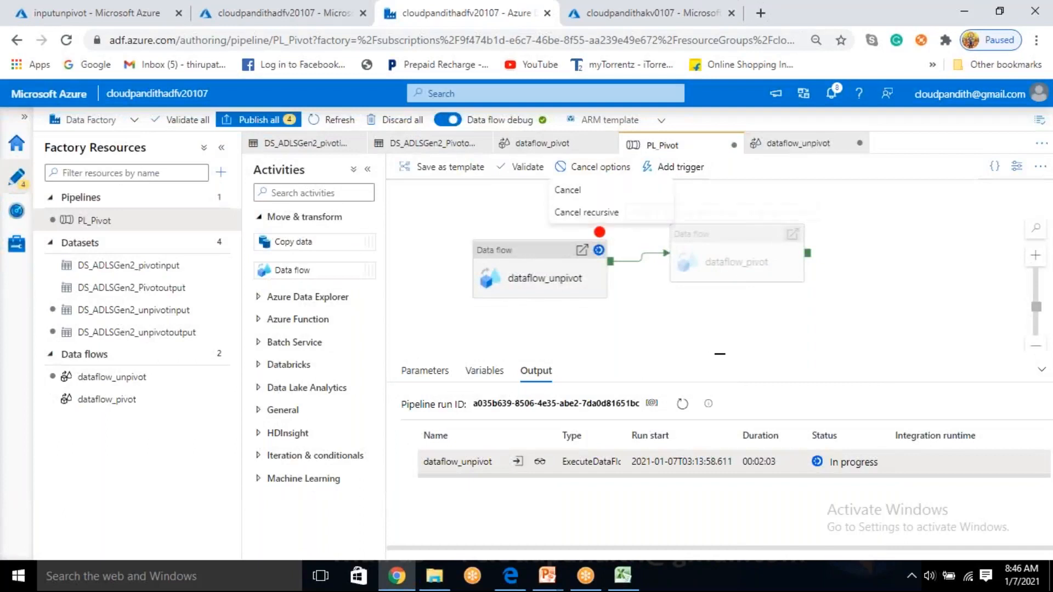
pyautogui.click(591, 199)
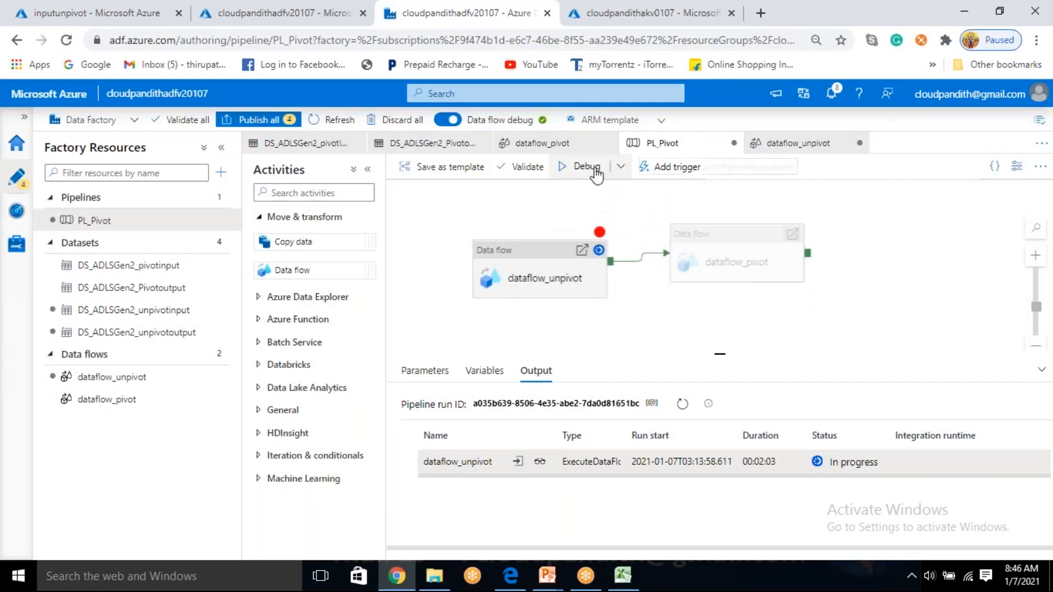
pyautogui.click(595, 171)
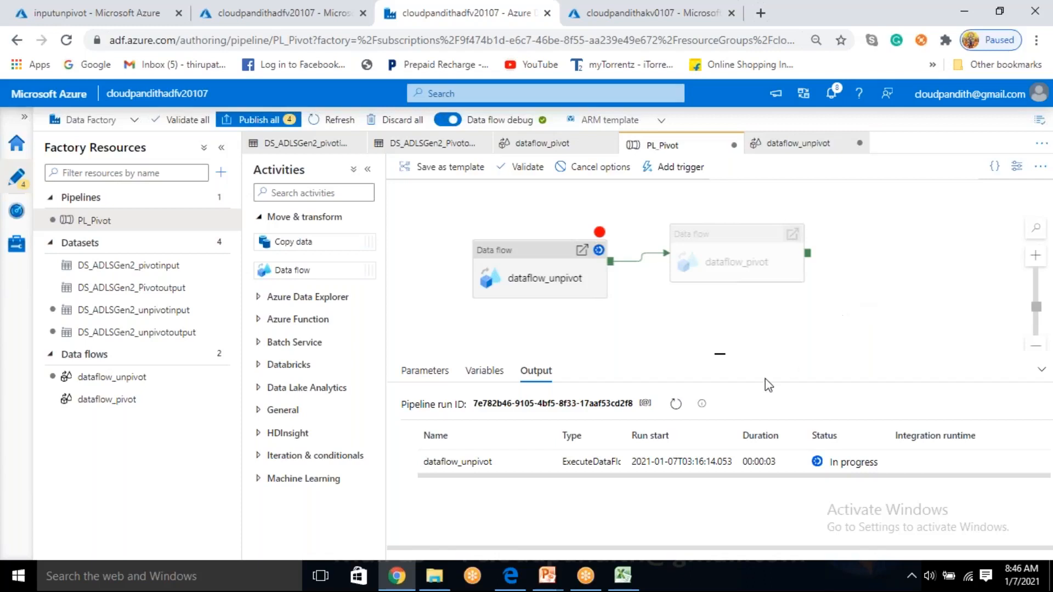
# - Monitor the PL_Pivot debug run by refreshing its output and checking dataflow_unpivot's execution details
pyautogui.click(678, 404)
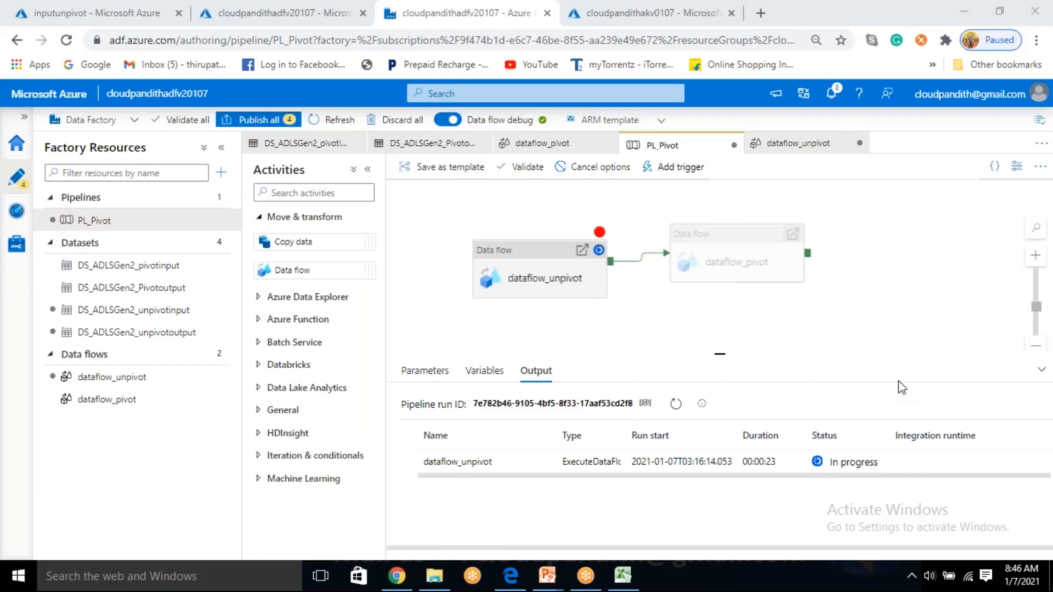
pyautogui.click(685, 406)
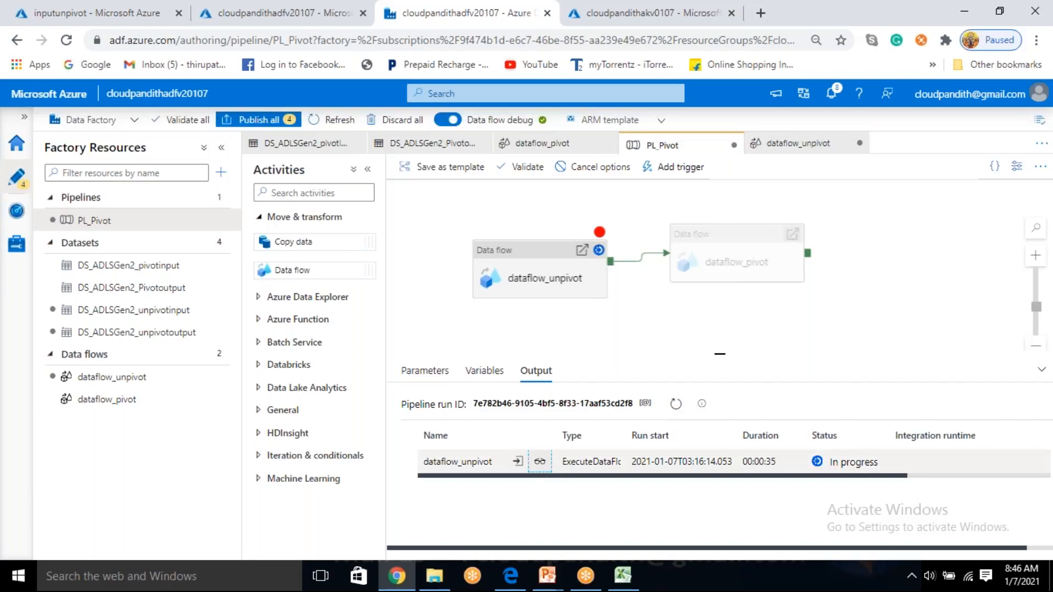
pyautogui.click(540, 461)
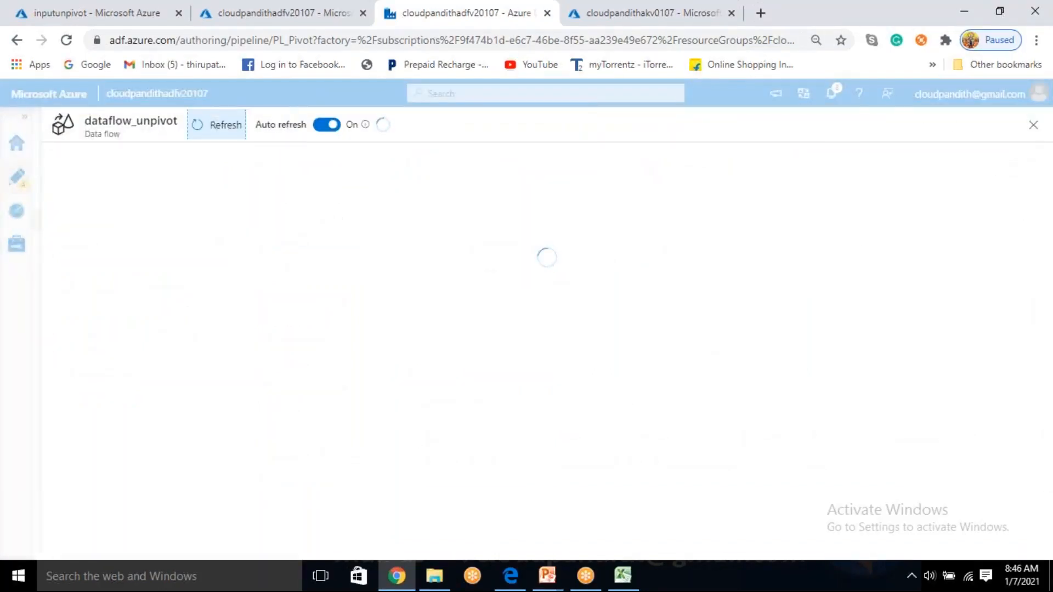
pyautogui.click(1033, 126)
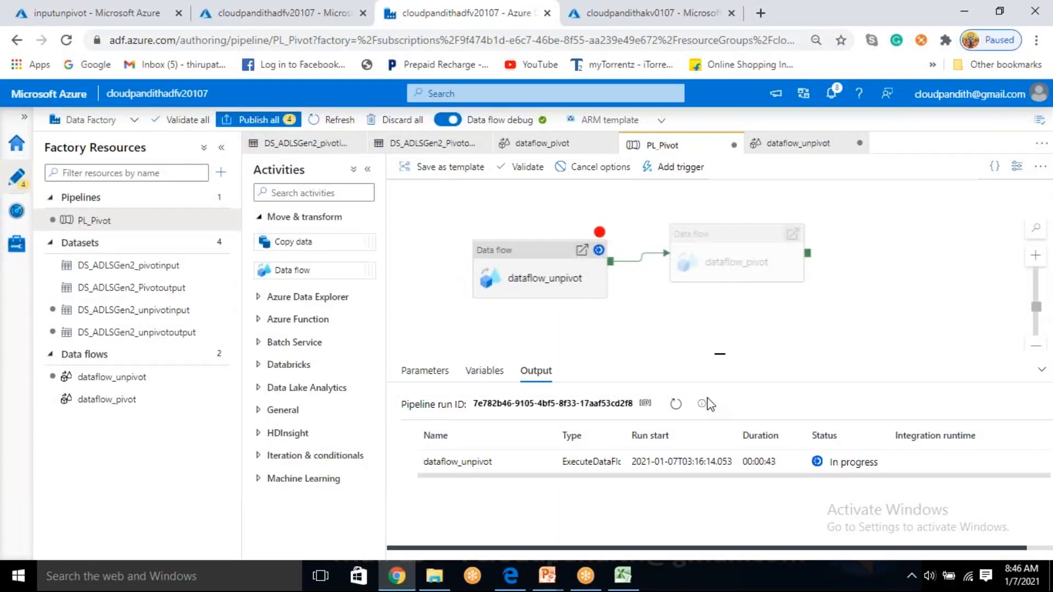
pyautogui.click(678, 406)
pyautogui.click(678, 407)
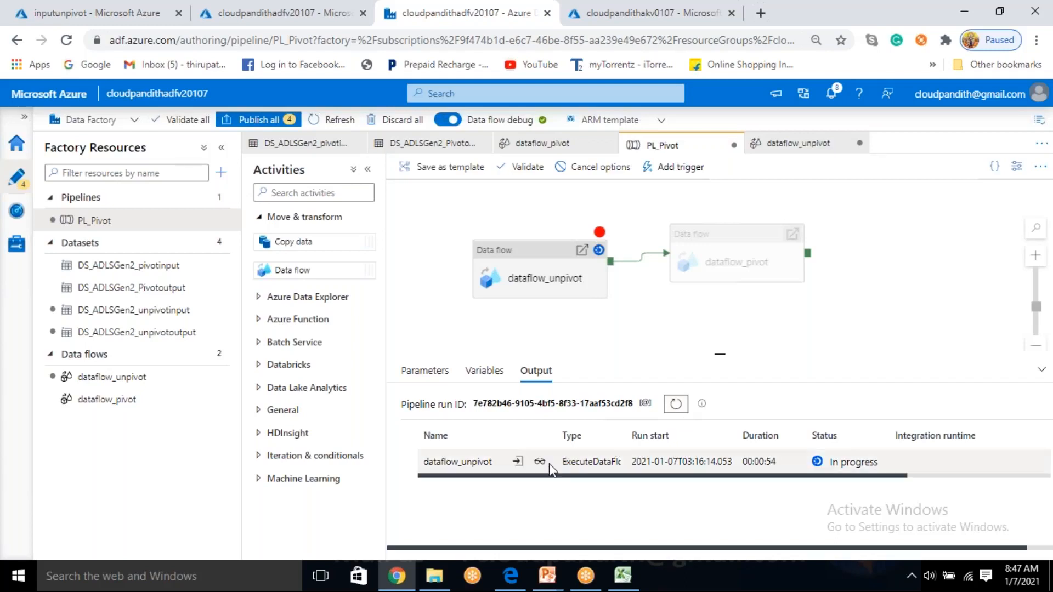
pyautogui.click(540, 463)
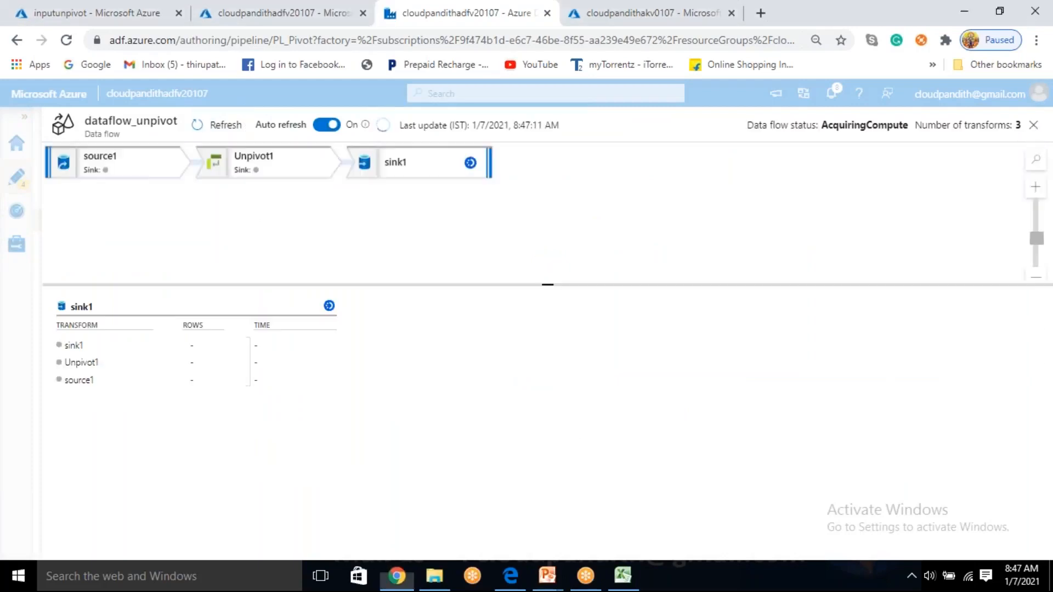
pyautogui.click(1034, 125)
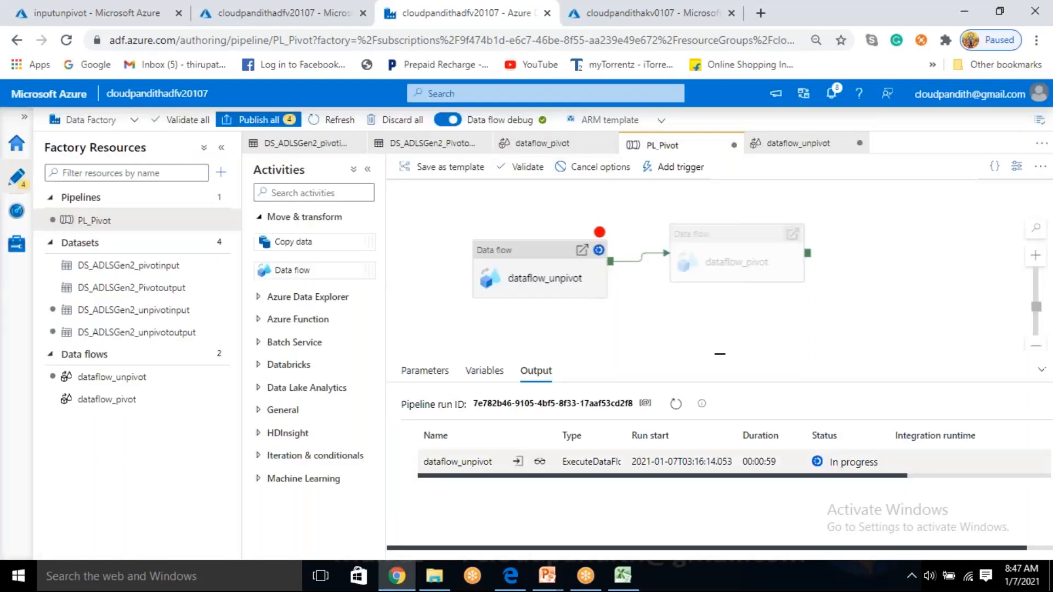
# - Create a new pipeline, keeping its default name, and hide its properties
pyautogui.rightClick(548, 277)
pyautogui.click(221, 172)
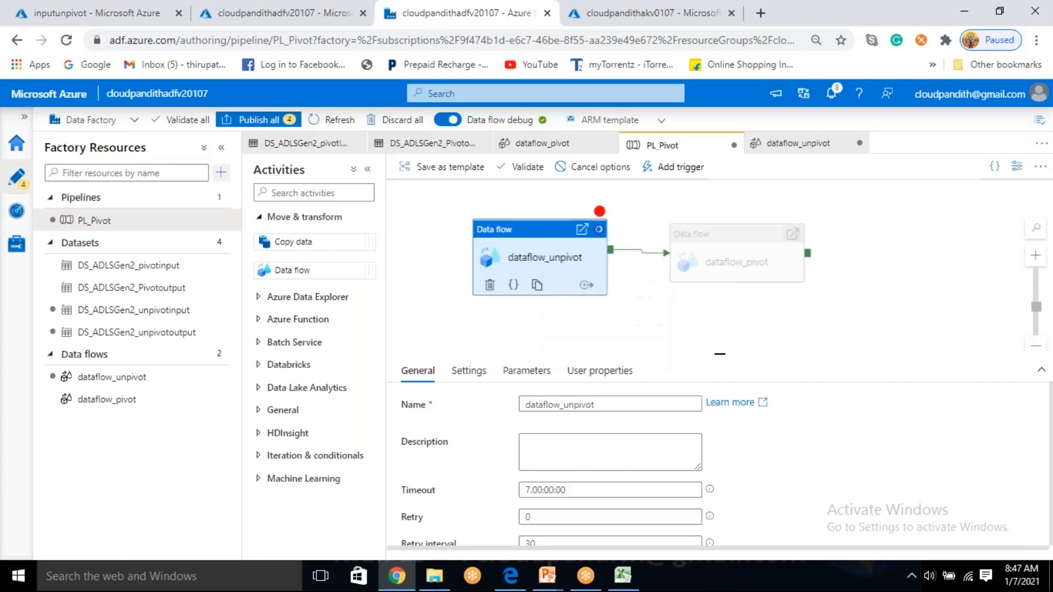
pyautogui.click(221, 172)
pyautogui.click(245, 199)
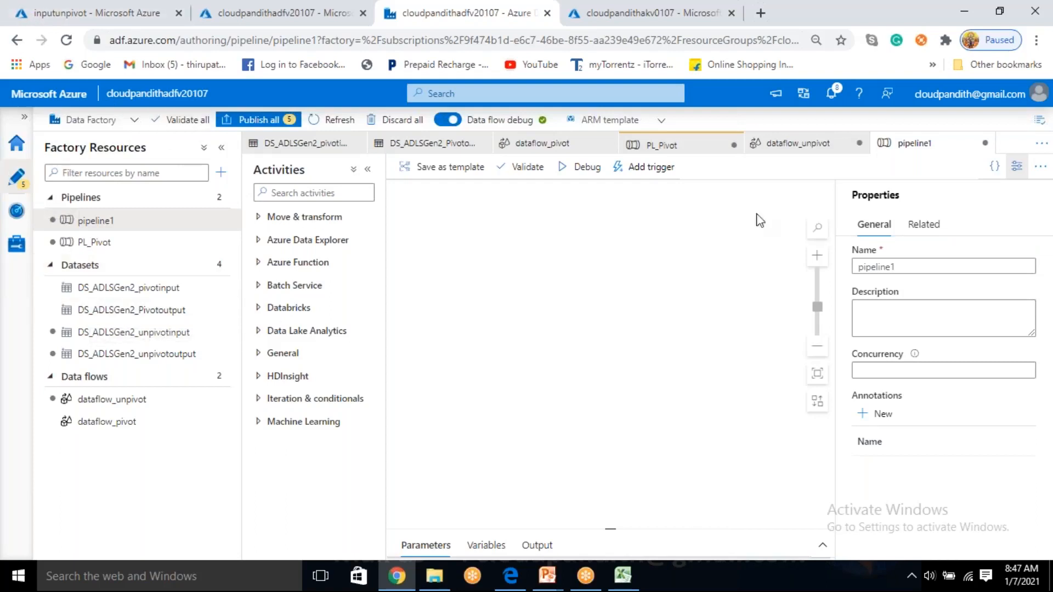
pyautogui.moveTo(924, 270); pyautogui.dragTo(858, 265)
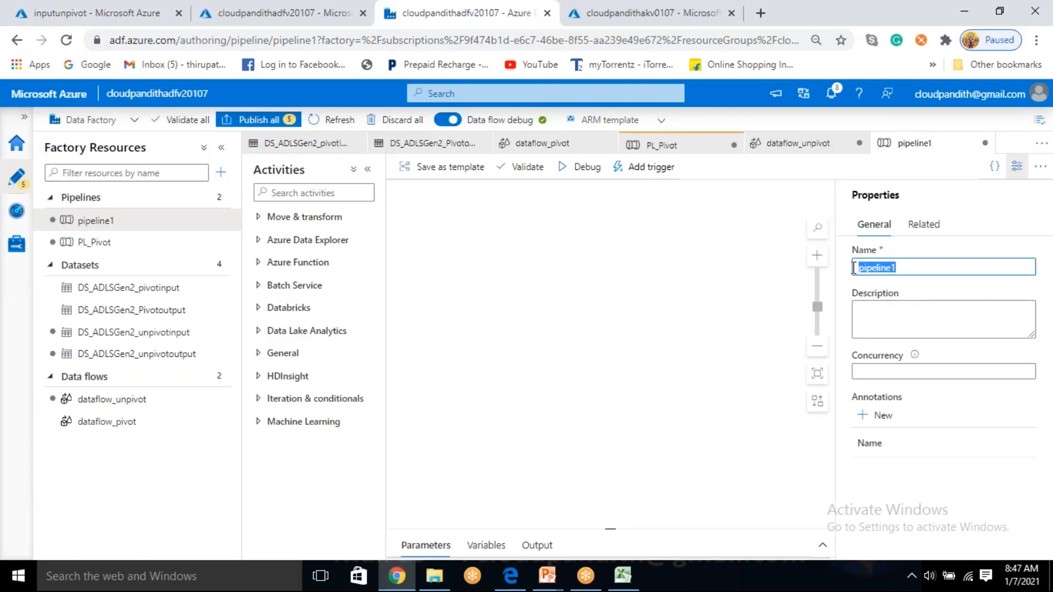
pyautogui.click(1014, 168)
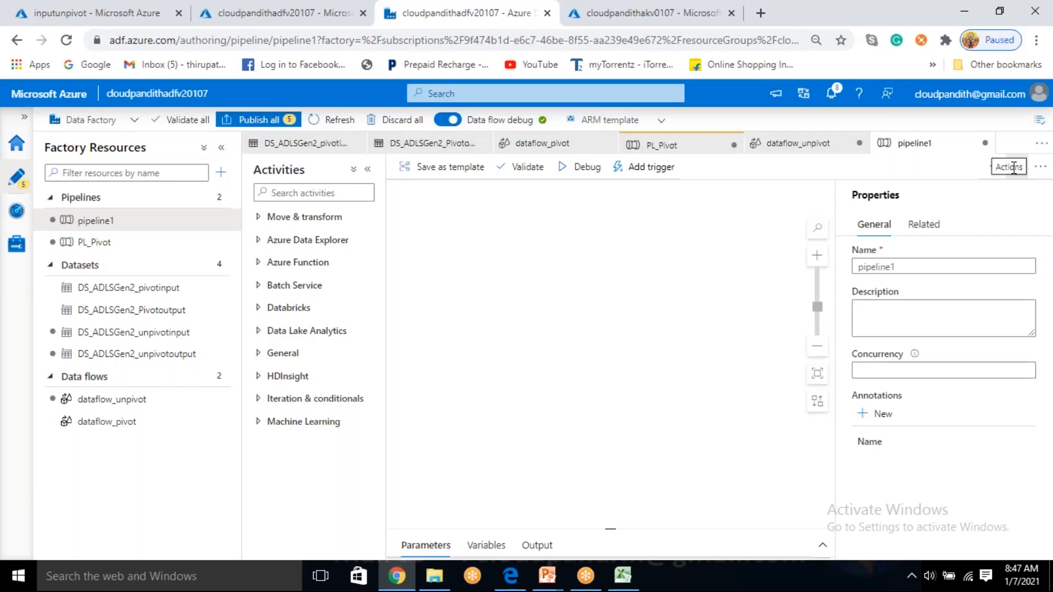
pyautogui.click(1015, 168)
# - Add a data flow activity using the existing dataflow_unpivot to the new pipeline and start a debug run
pyautogui.click(290, 219)
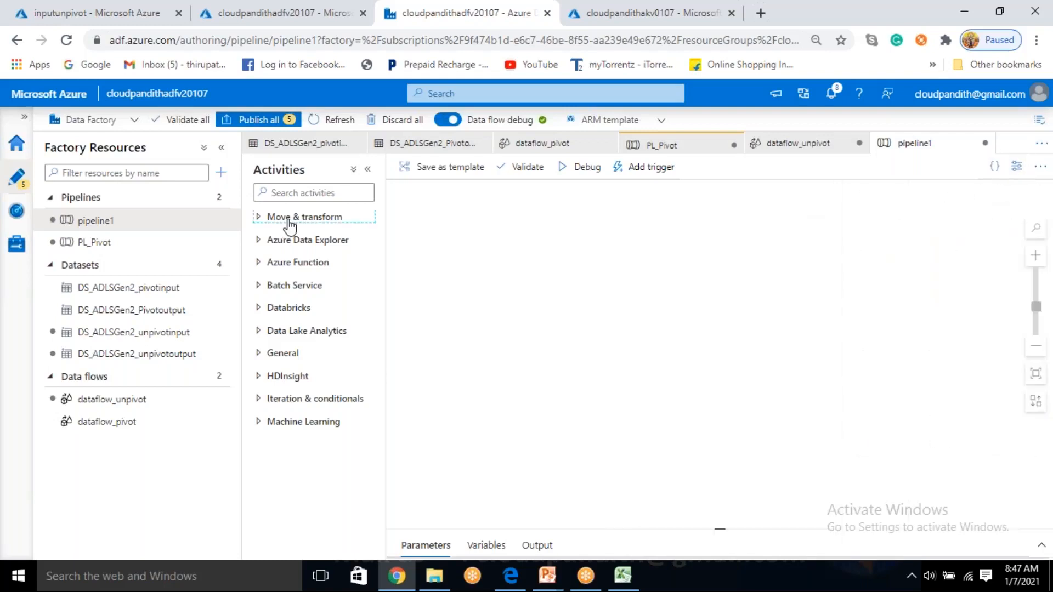
pyautogui.moveTo(627, 276); pyautogui.dragTo(628, 275)
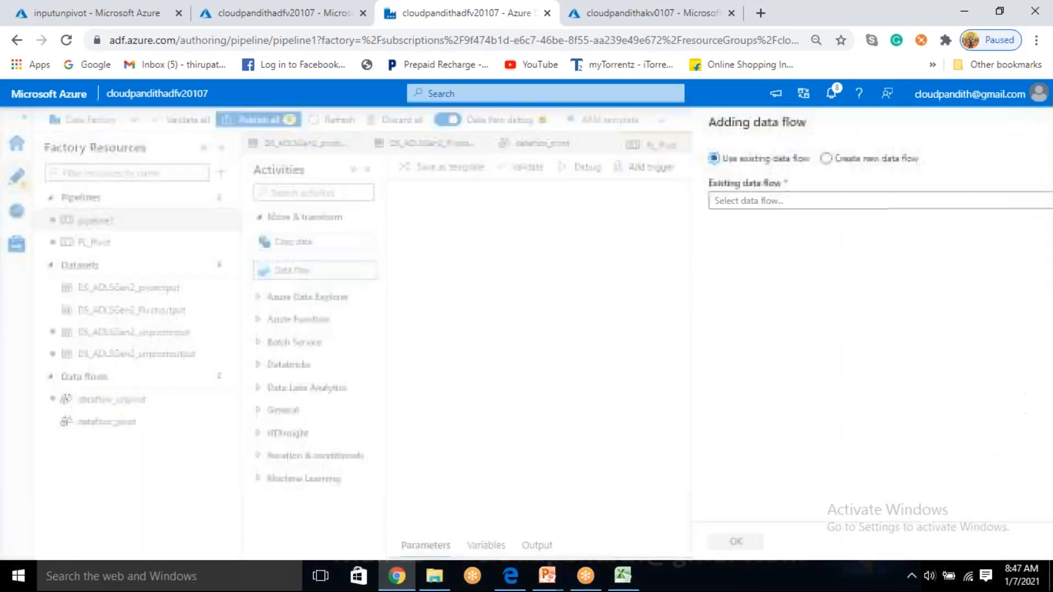
pyautogui.click(674, 201)
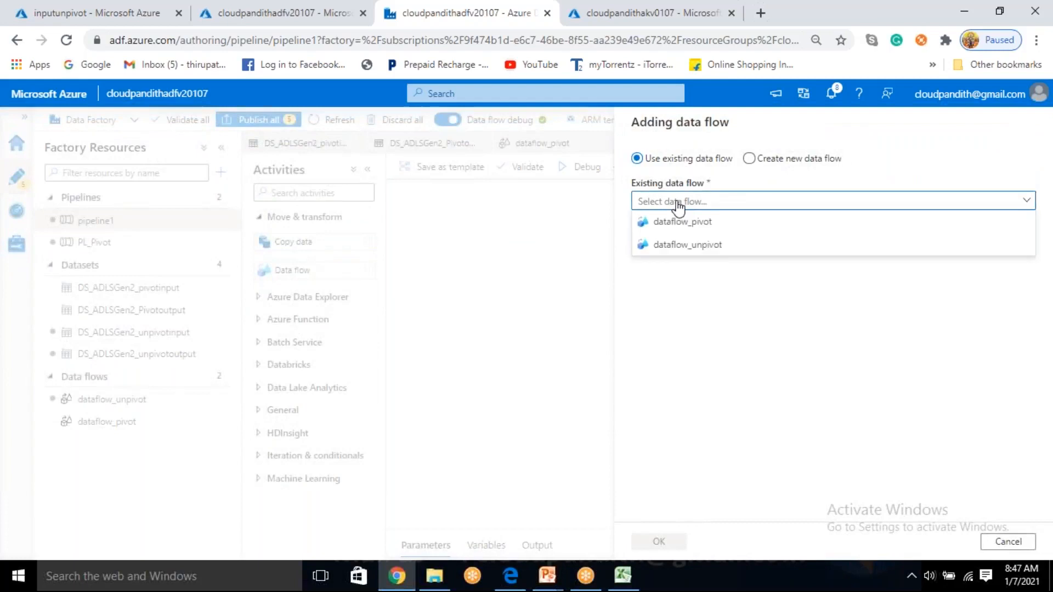
pyautogui.click(680, 244)
pyautogui.click(660, 543)
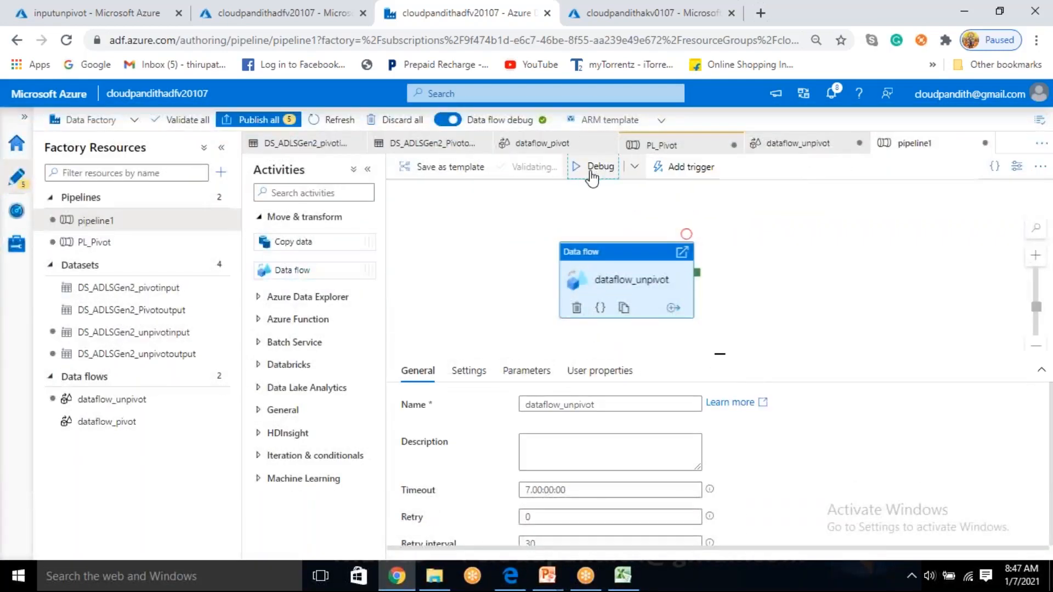
pyautogui.click(591, 174)
# - Check dataflow_unpivot's execution details in PL_Pivot and cancel that debug run recursively, including child runs
pyautogui.click(107, 250)
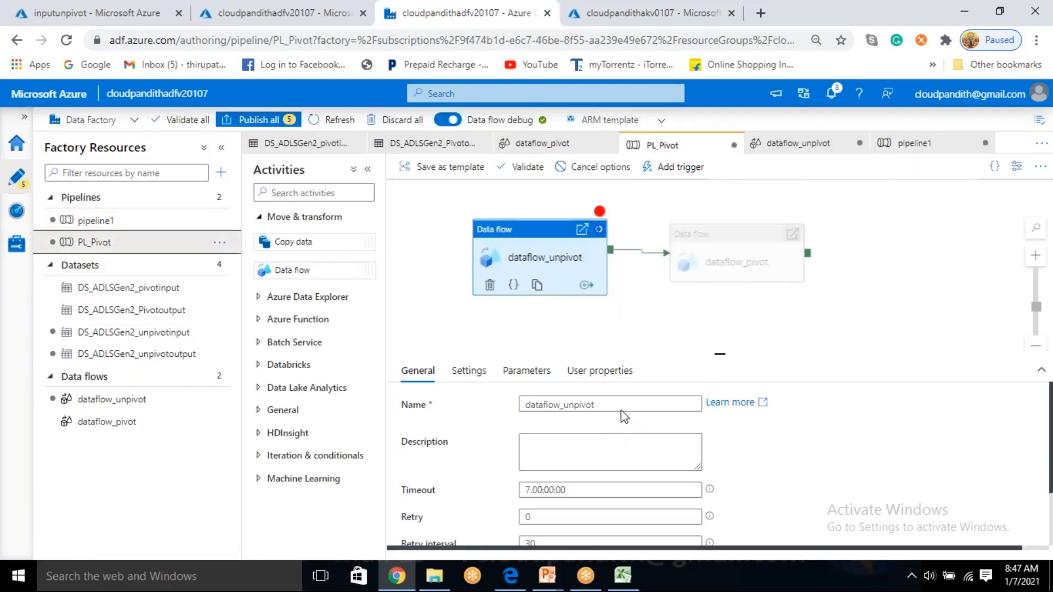
pyautogui.click(627, 308)
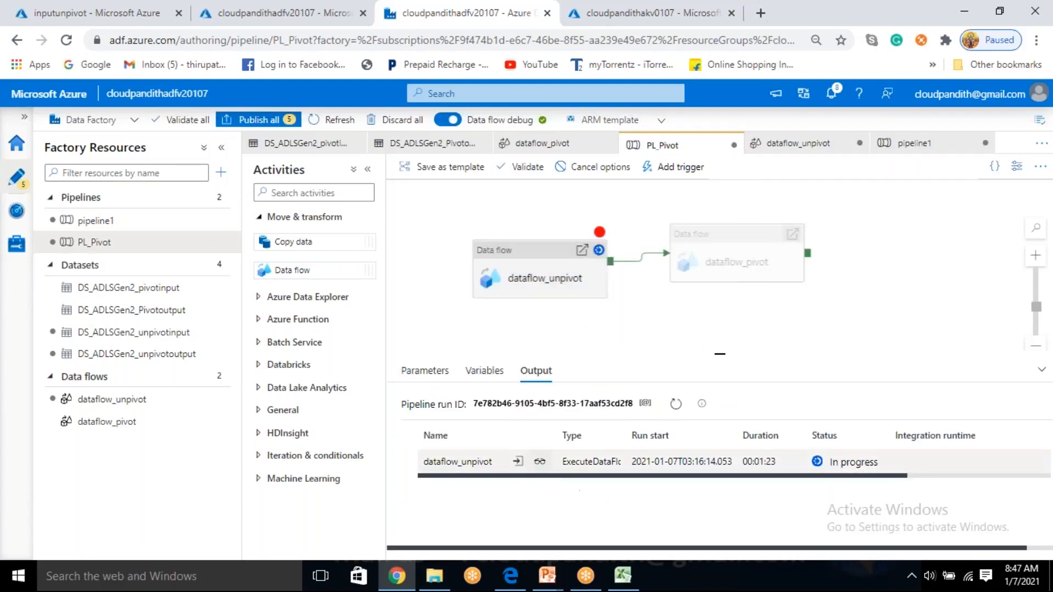
pyautogui.click(541, 461)
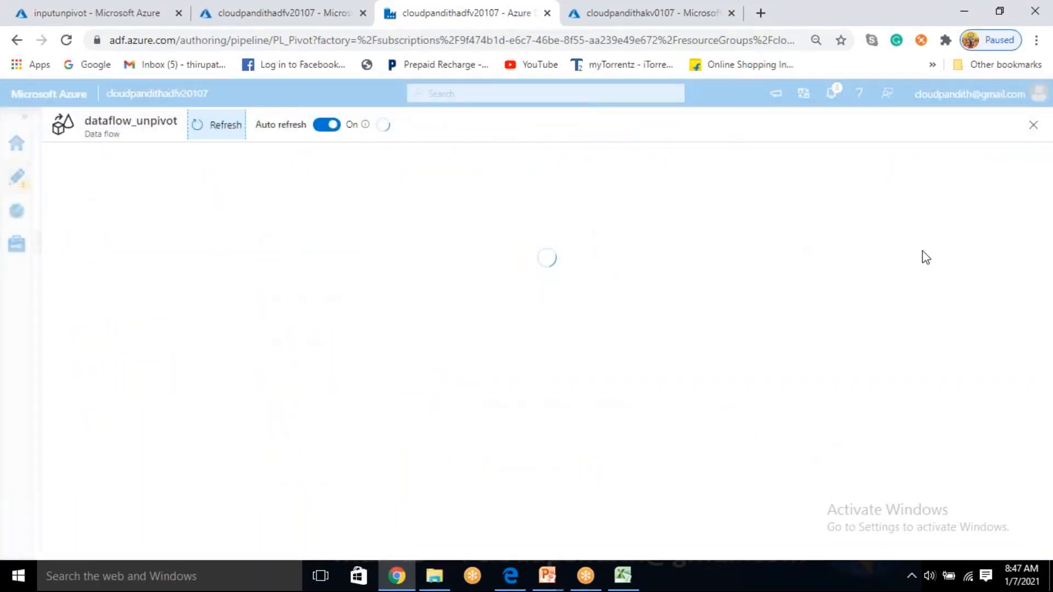
pyautogui.click(1034, 125)
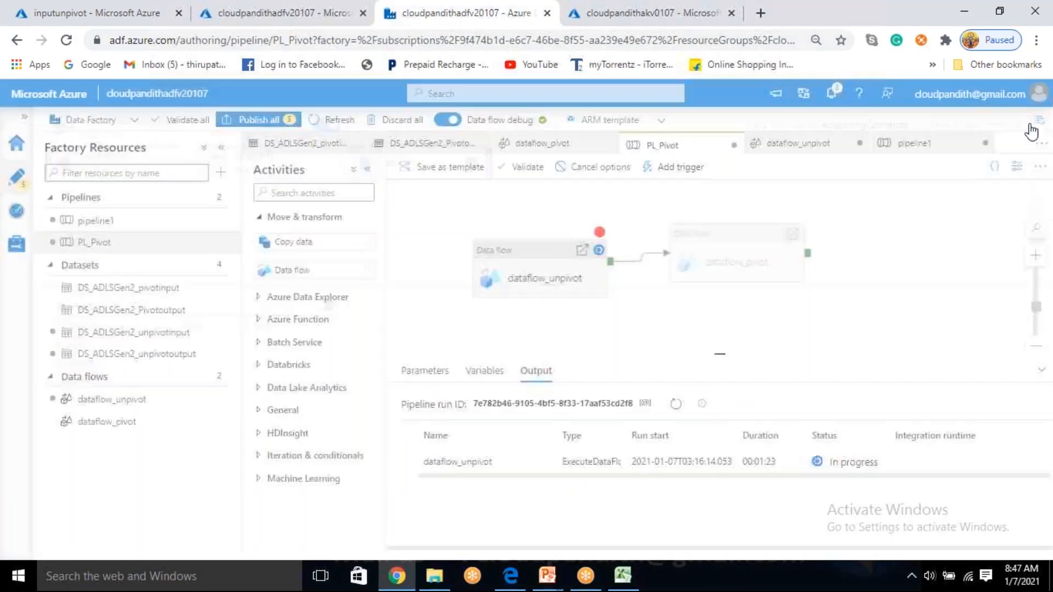
pyautogui.click(604, 179)
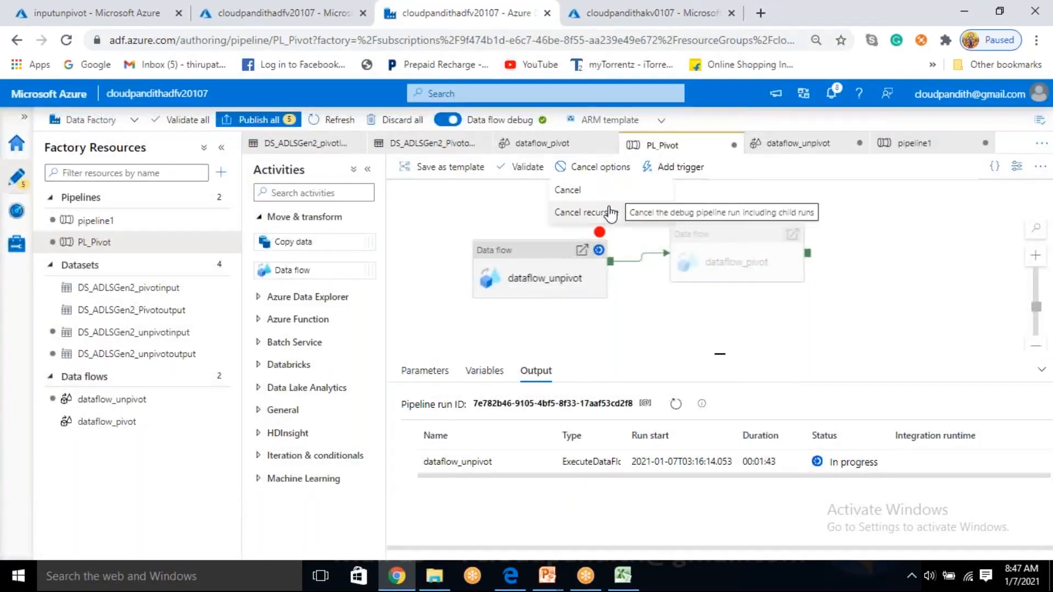
pyautogui.click(618, 213)
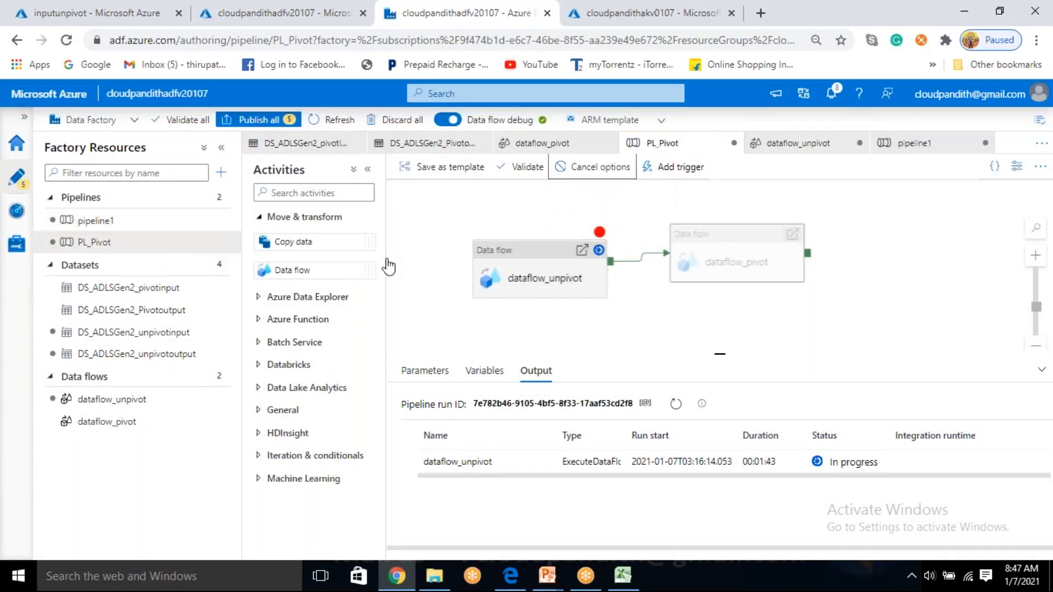
# - Return to pipeline1 and monitor its debug run by refreshing the output and checking dataflow_unpivot's execution details
pyautogui.click(144, 233)
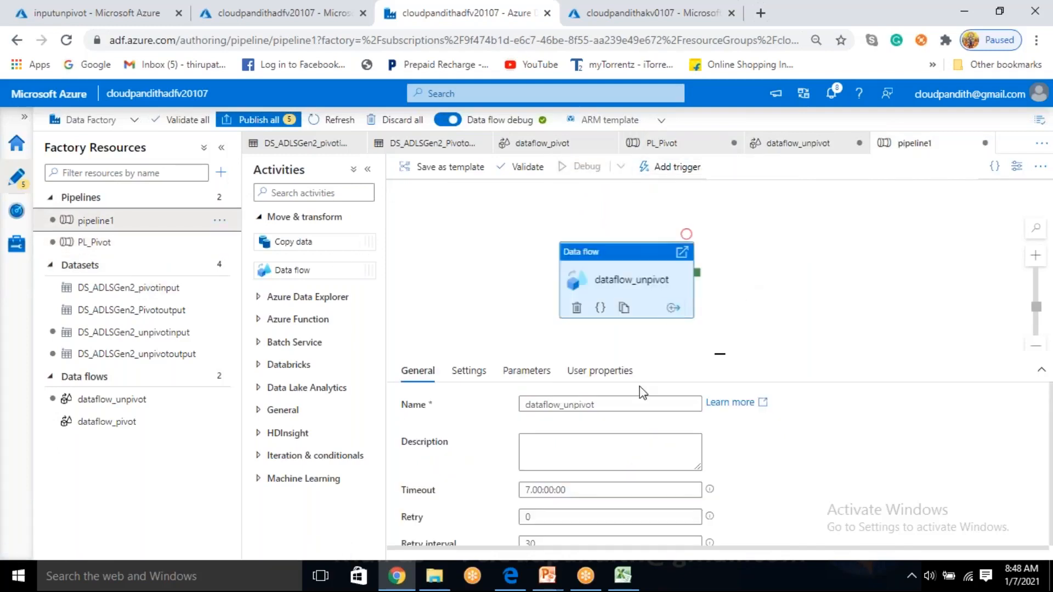
pyautogui.click(792, 284)
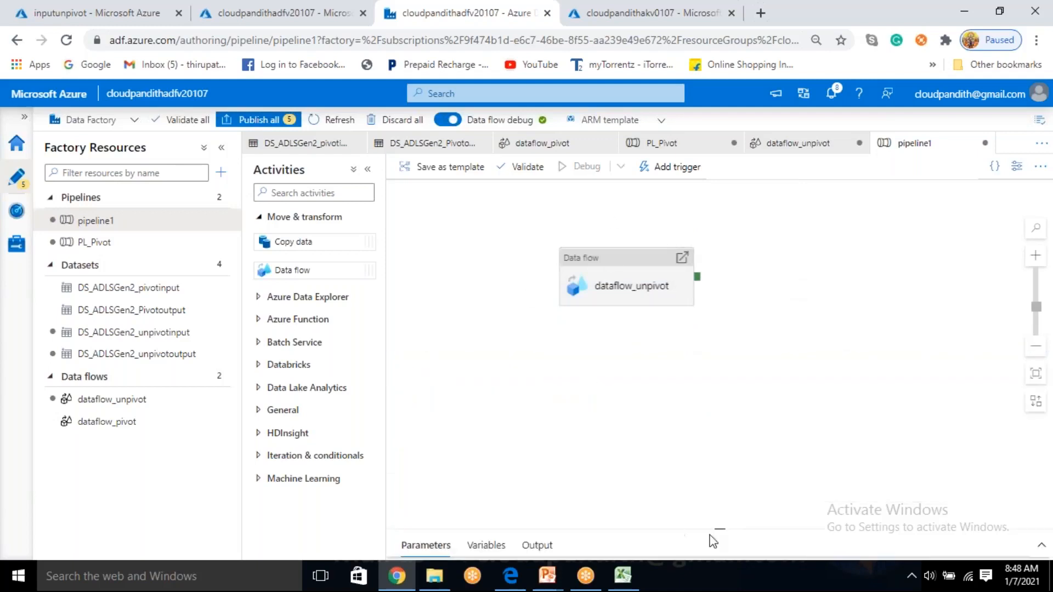
pyautogui.moveTo(717, 530); pyautogui.dragTo(720, 361)
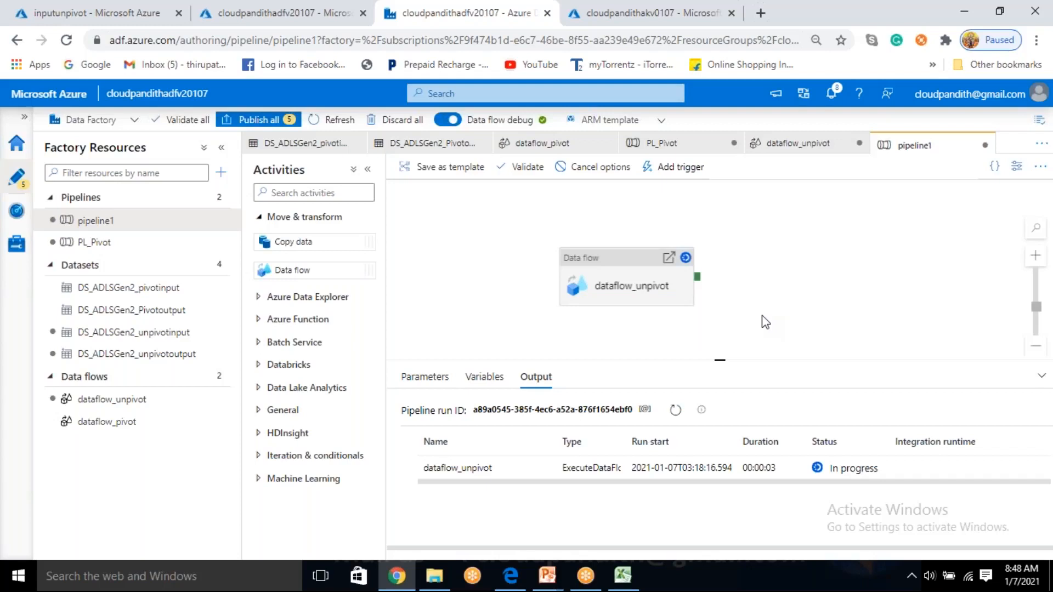
pyautogui.click(674, 411)
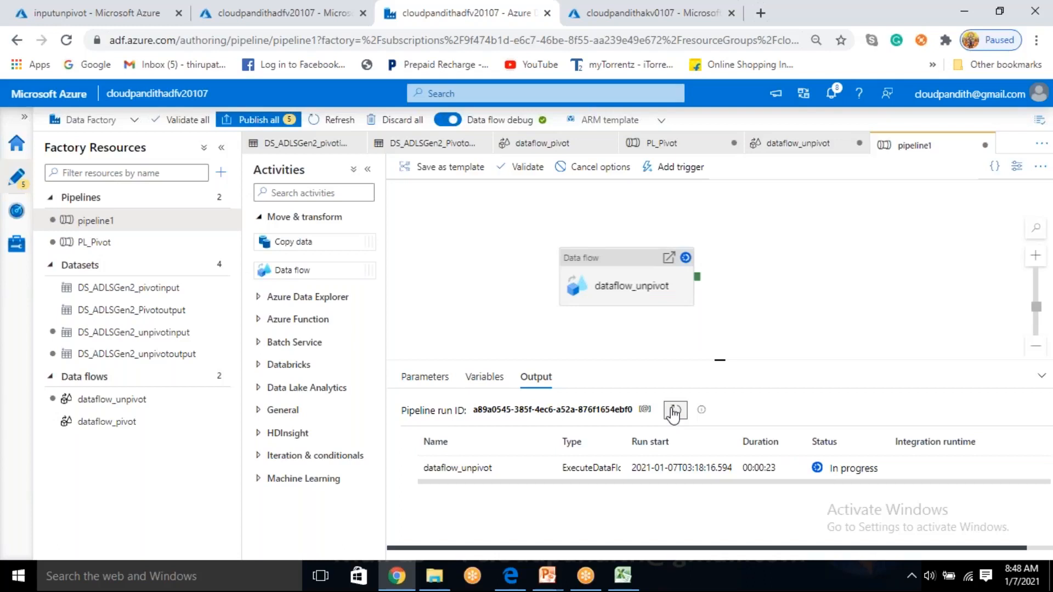
pyautogui.click(675, 411)
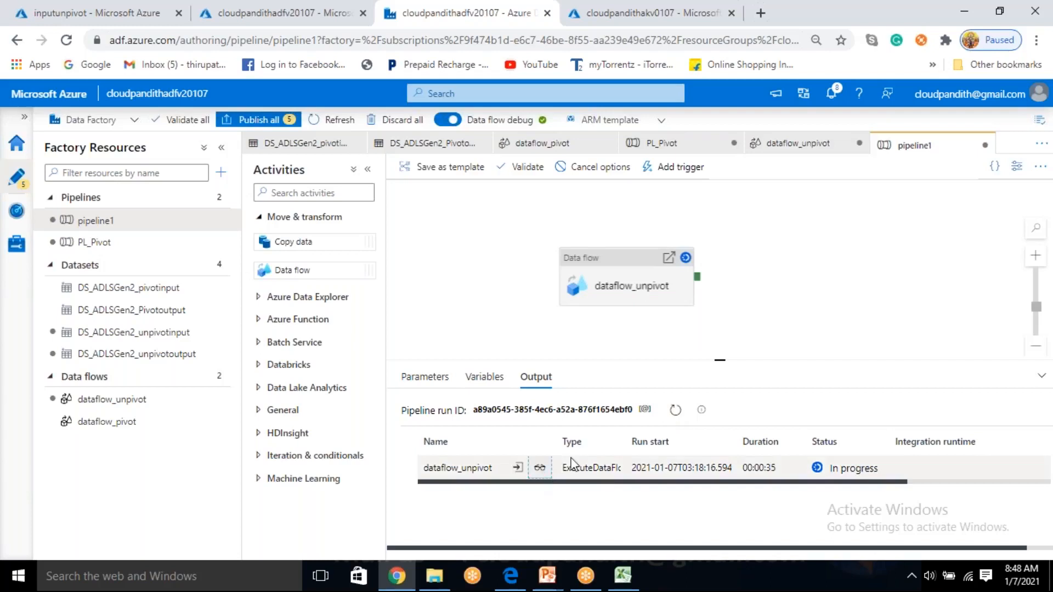
pyautogui.click(539, 468)
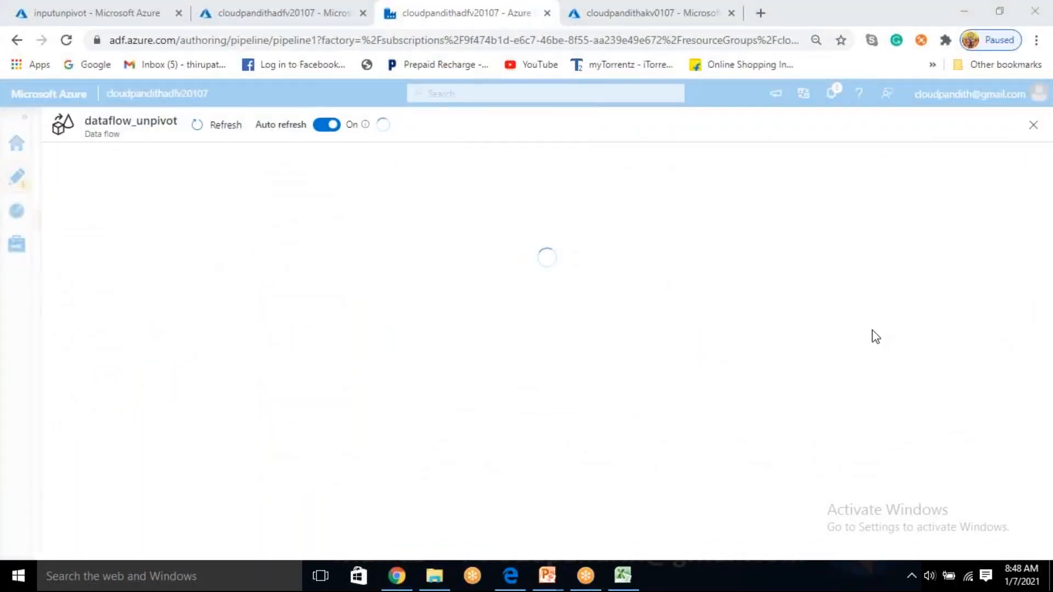
pyautogui.click(1033, 125)
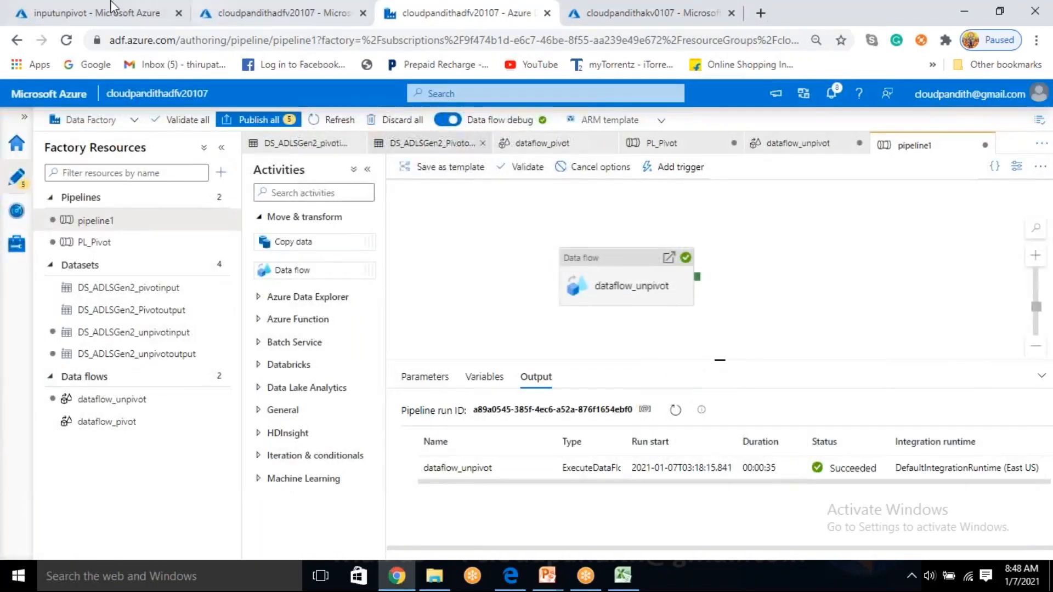
# - Open outputpivot.csv from the unpivotdata container of cloudpandithadlstorev2 and examine its unpivoted card_type and credit_score rows
pyautogui.click(113, 7)
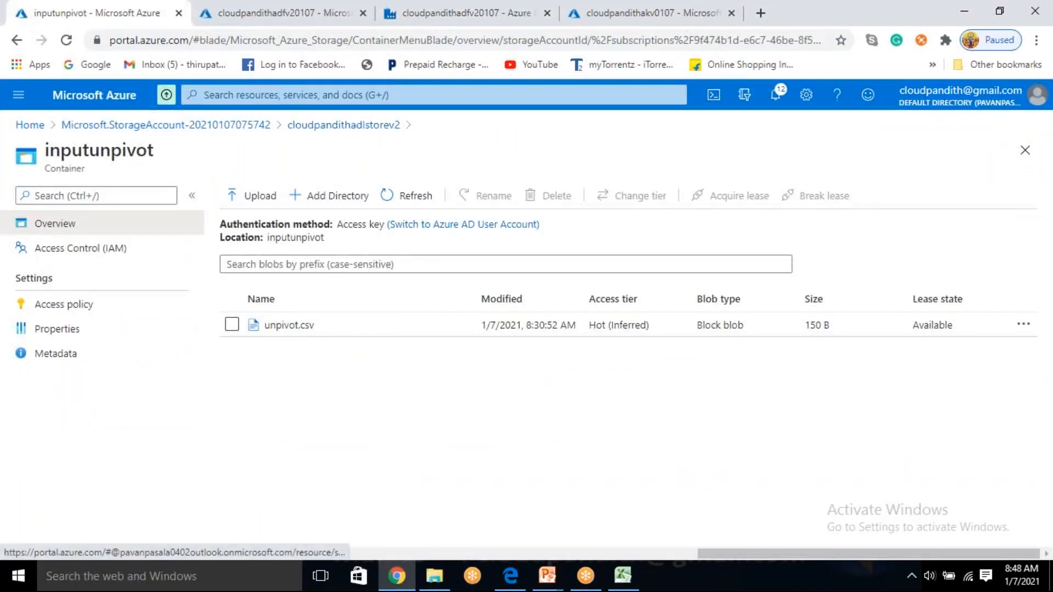
pyautogui.click(344, 125)
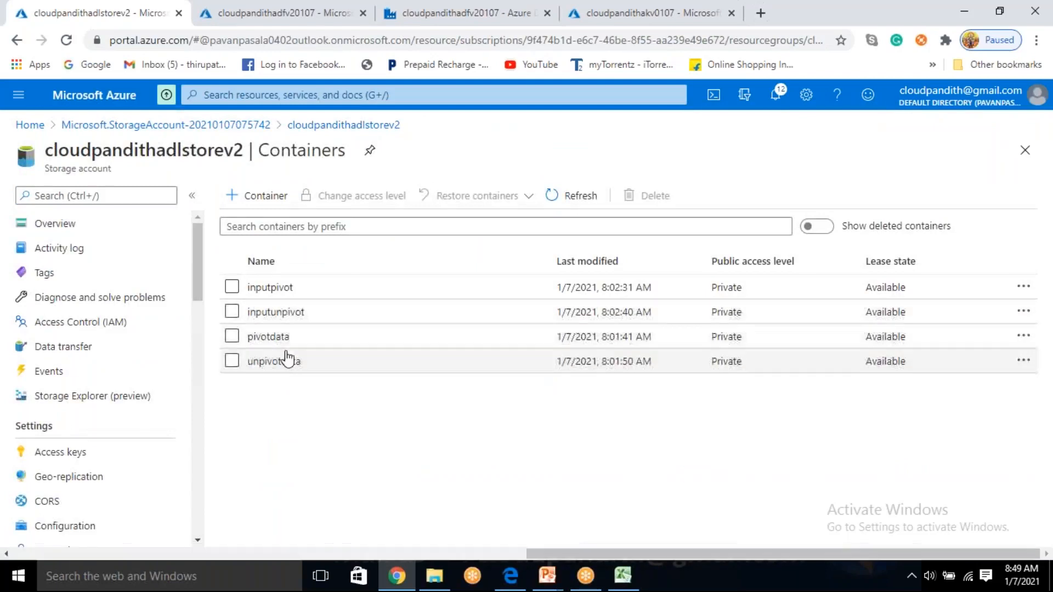
pyautogui.click(284, 361)
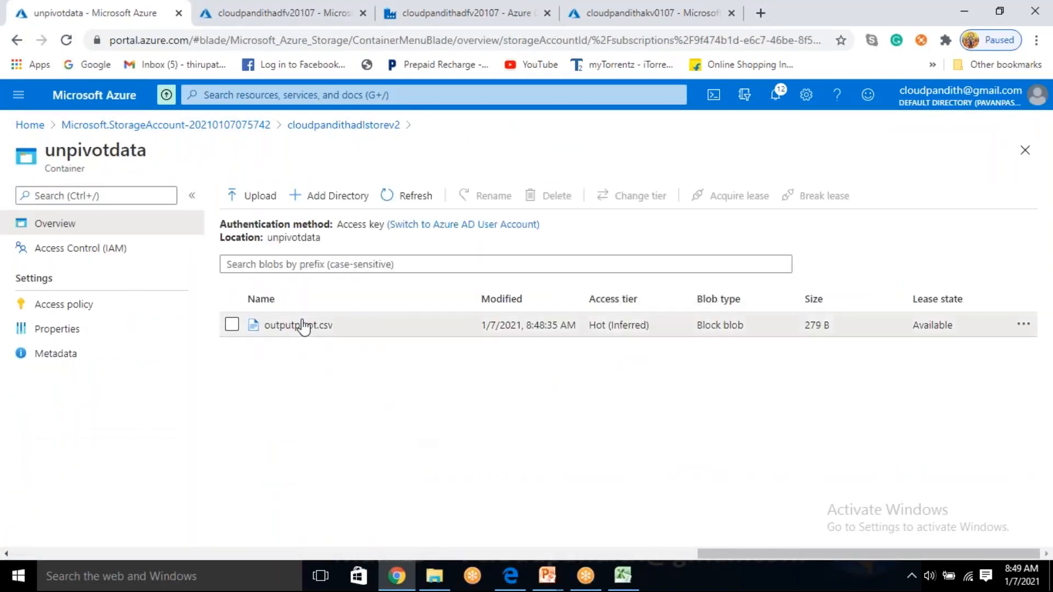
pyautogui.click(303, 326)
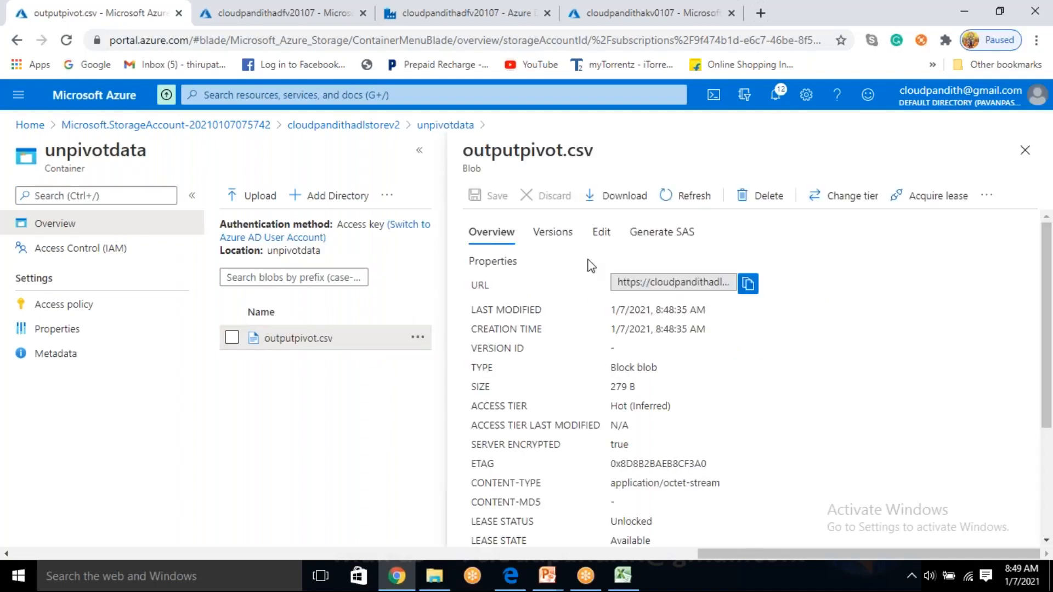
pyautogui.click(602, 231)
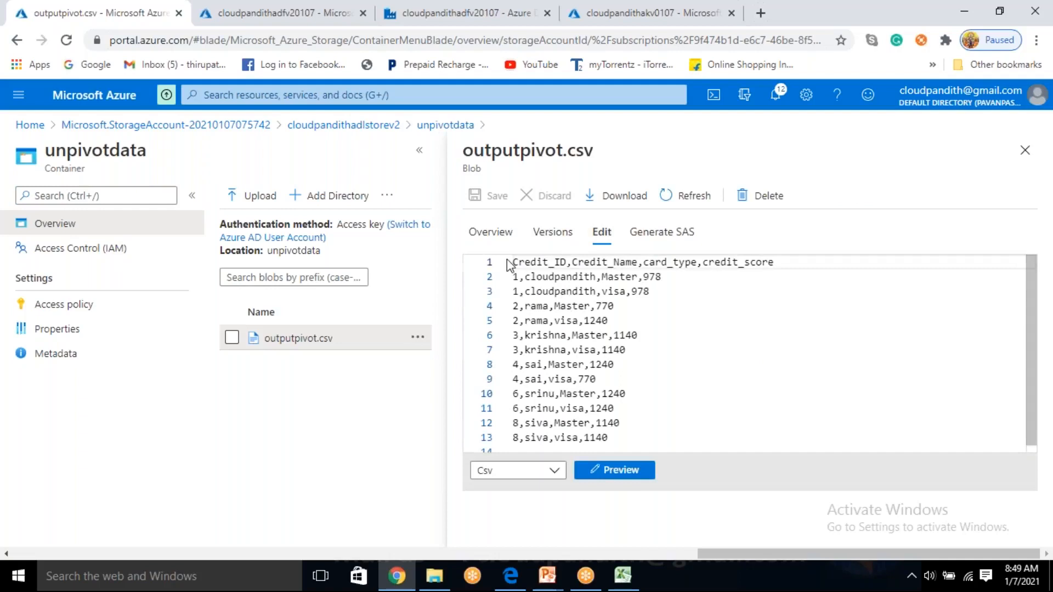
pyautogui.moveTo(514, 263); pyautogui.dragTo(589, 406)
pyautogui.moveTo(640, 465); pyautogui.dragTo(629, 403)
# - Switch to the data factory and check the single-file output name in the sink settings of dataflow_unpivot
pyautogui.click(498, 8)
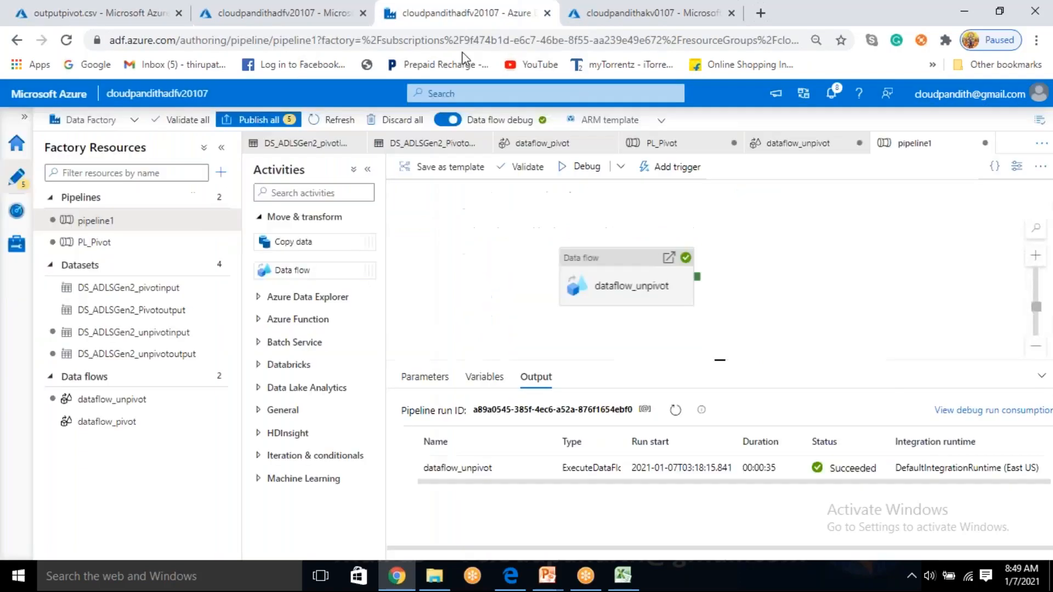
pyautogui.click(118, 401)
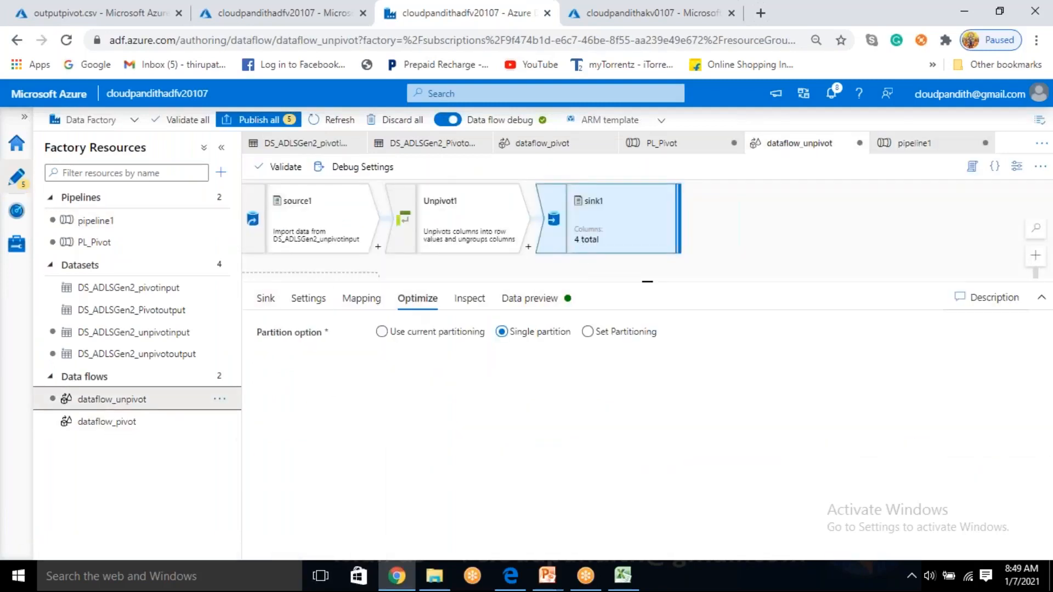
pyautogui.click(301, 300)
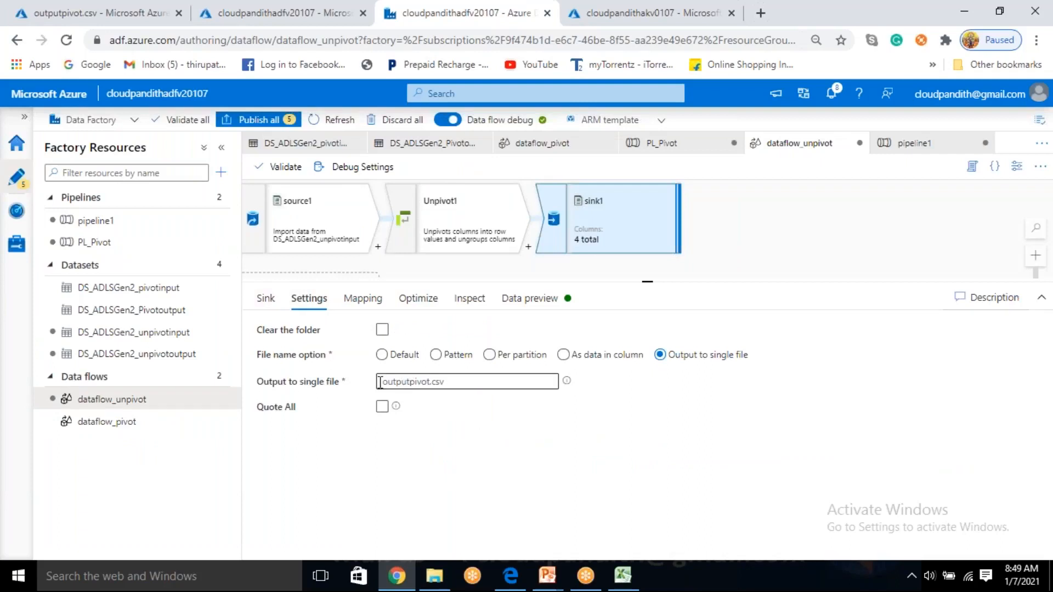
pyautogui.click(412, 382)
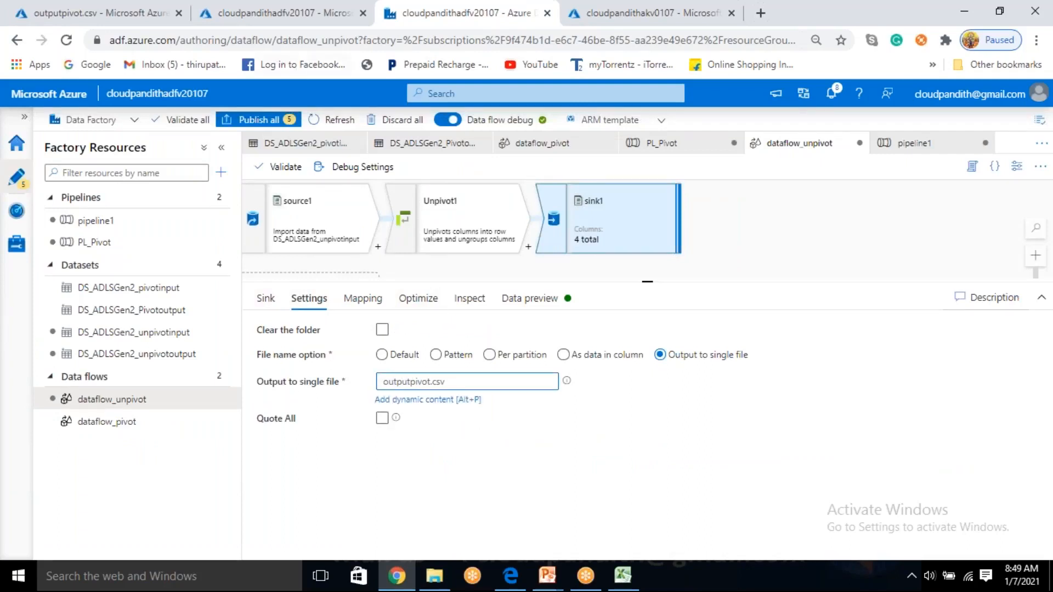
# - Return to outputpivot.csv in the storage container, preview it as a table and examine the card_type and credit_score columns
pyautogui.click(60, 18)
pyautogui.click(625, 434)
pyautogui.moveTo(625, 434); pyautogui.dragTo(514, 258)
pyautogui.click(615, 471)
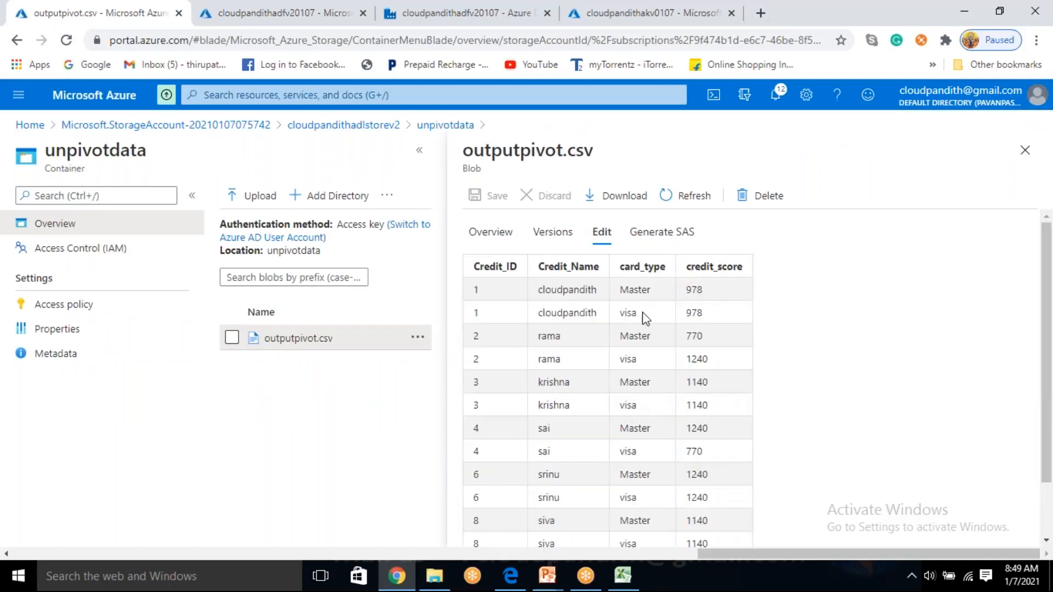
pyautogui.scroll(-3, 682, 423)
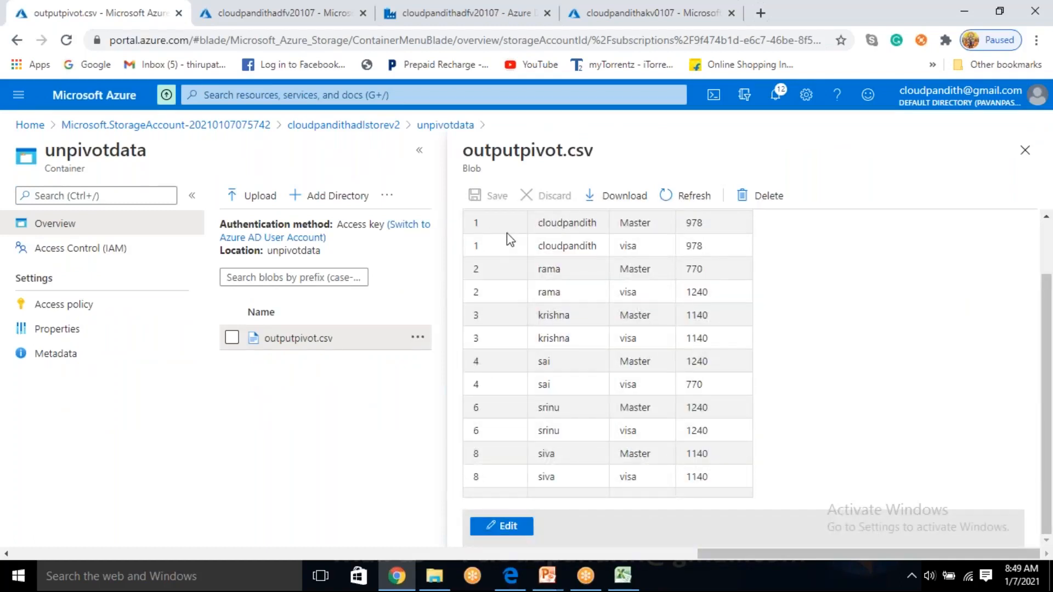
pyautogui.click(692, 252)
pyautogui.moveTo(636, 225); pyautogui.dragTo(656, 491)
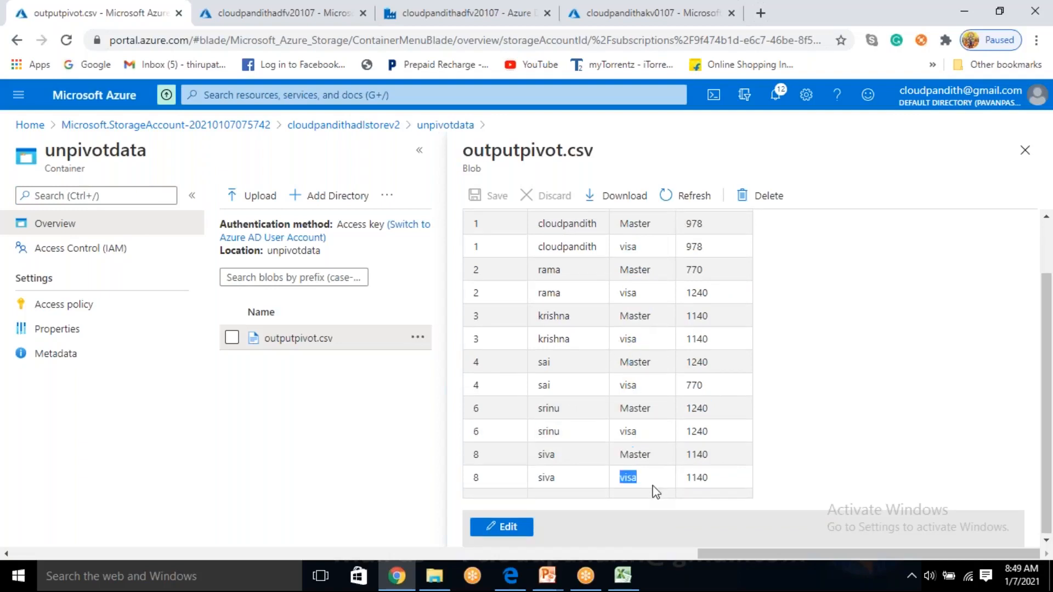
pyautogui.scroll(2, 680, 387)
pyautogui.scroll(-2, 680, 386)
pyautogui.scroll(2, 679, 386)
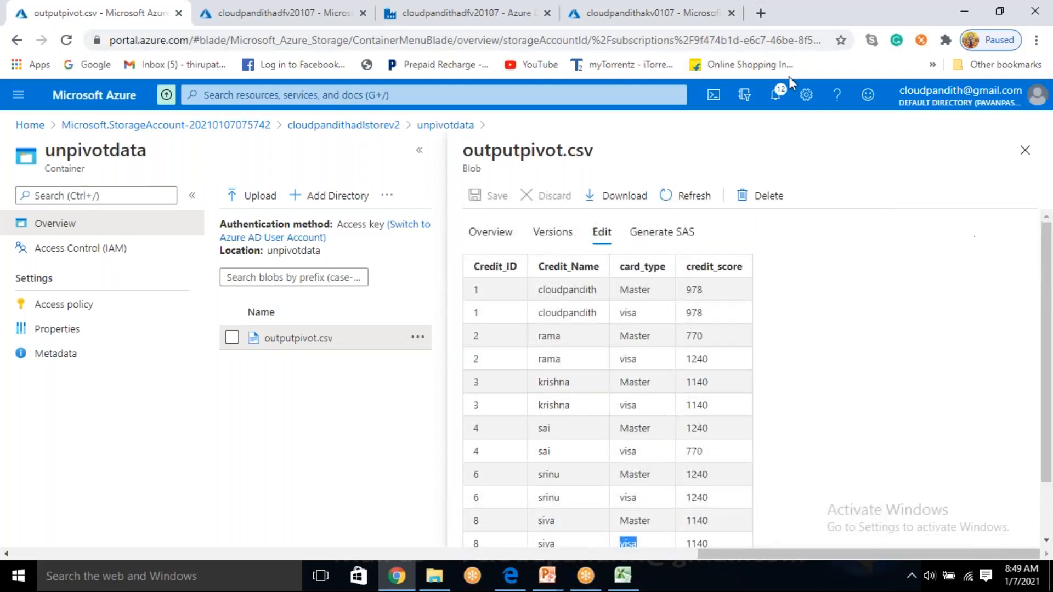
pyautogui.click(1023, 287)
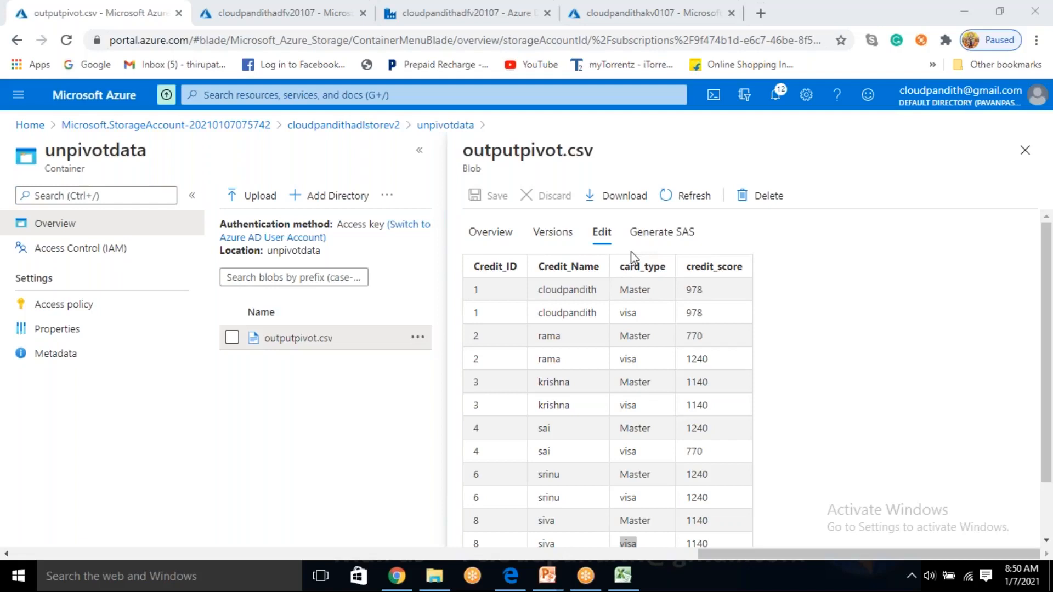
pyautogui.moveTo(622, 266); pyautogui.dragTo(672, 277)
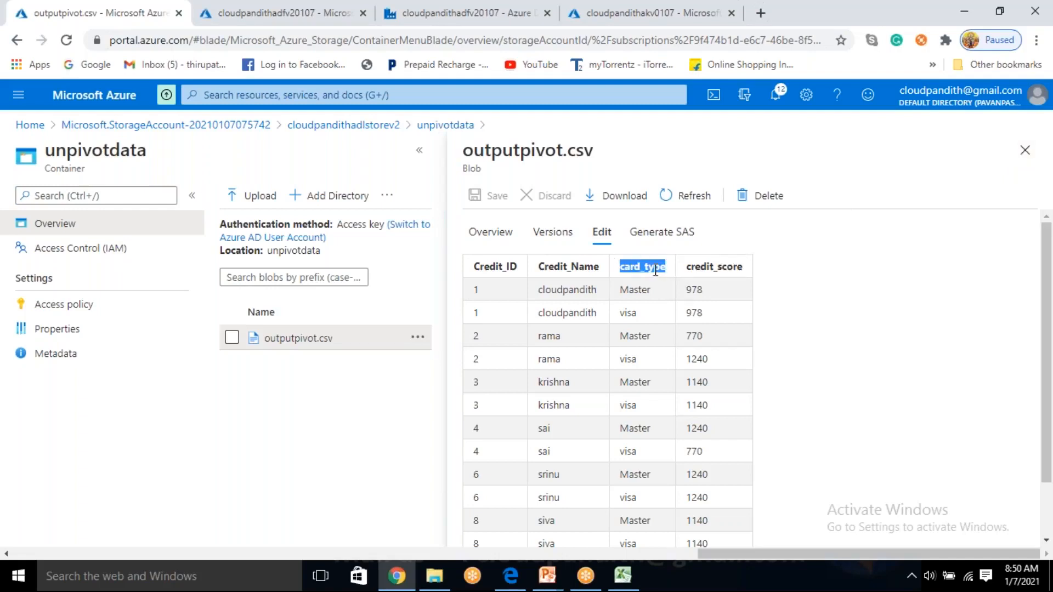
# - Go back to dataflow_unpivot and review the ungroup-by columns in the Unpivot1 settings
pyautogui.click(286, 1)
pyautogui.click(429, 13)
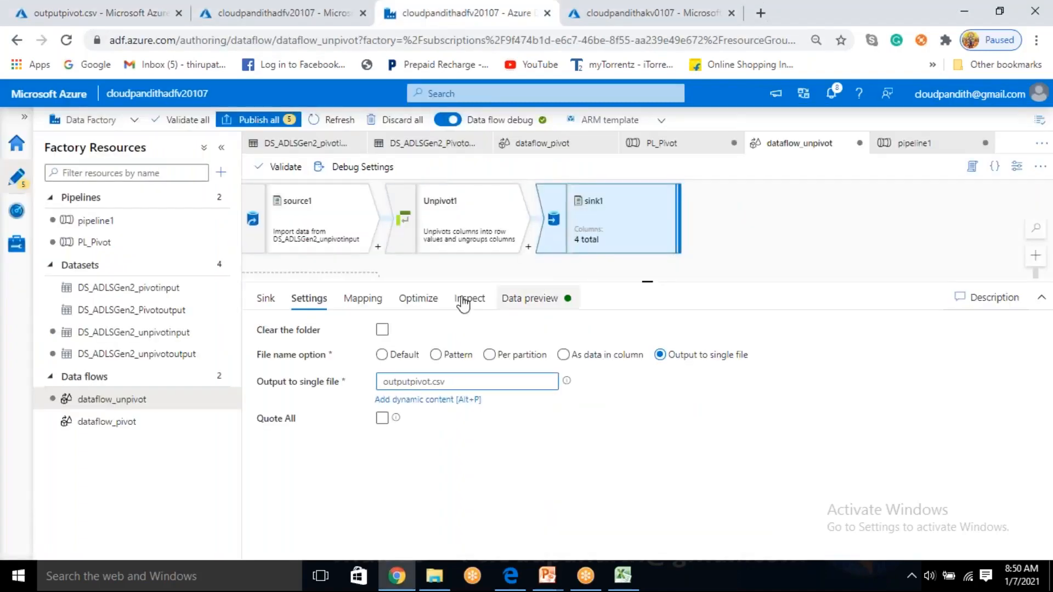
pyautogui.click(451, 223)
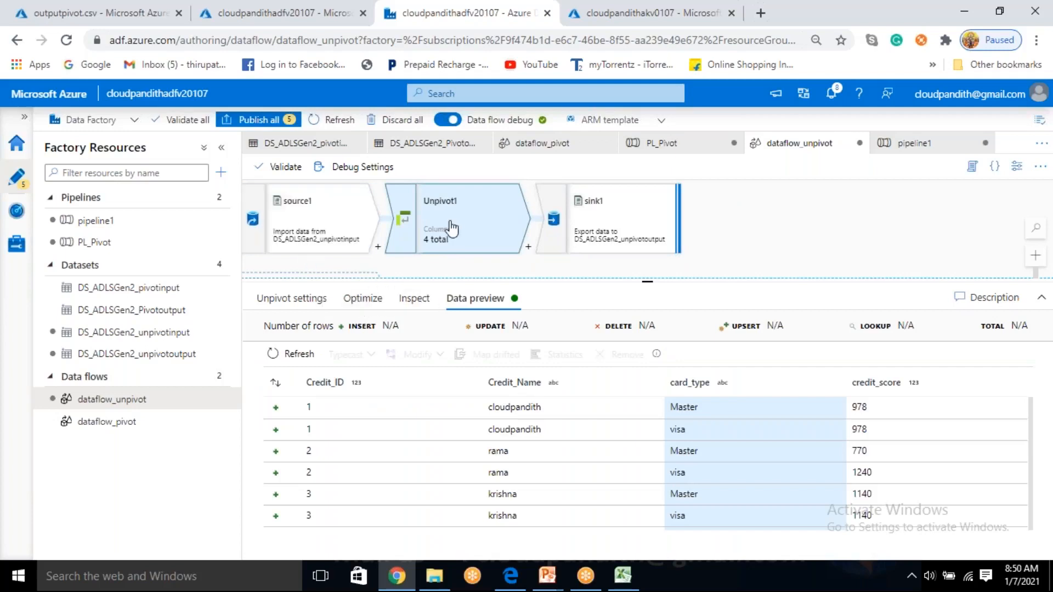
pyautogui.click(306, 300)
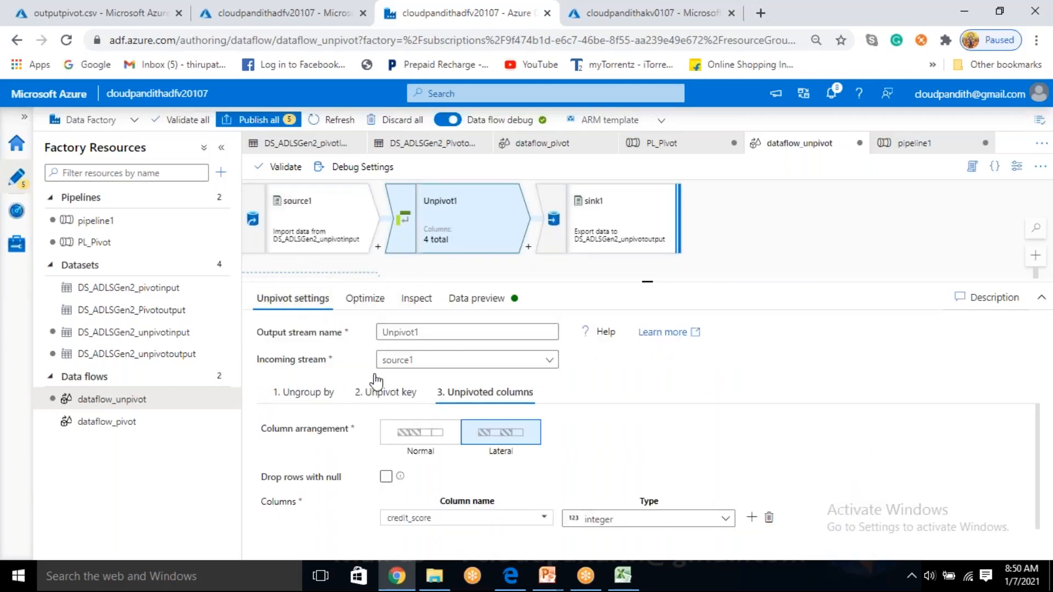
pyautogui.click(305, 393)
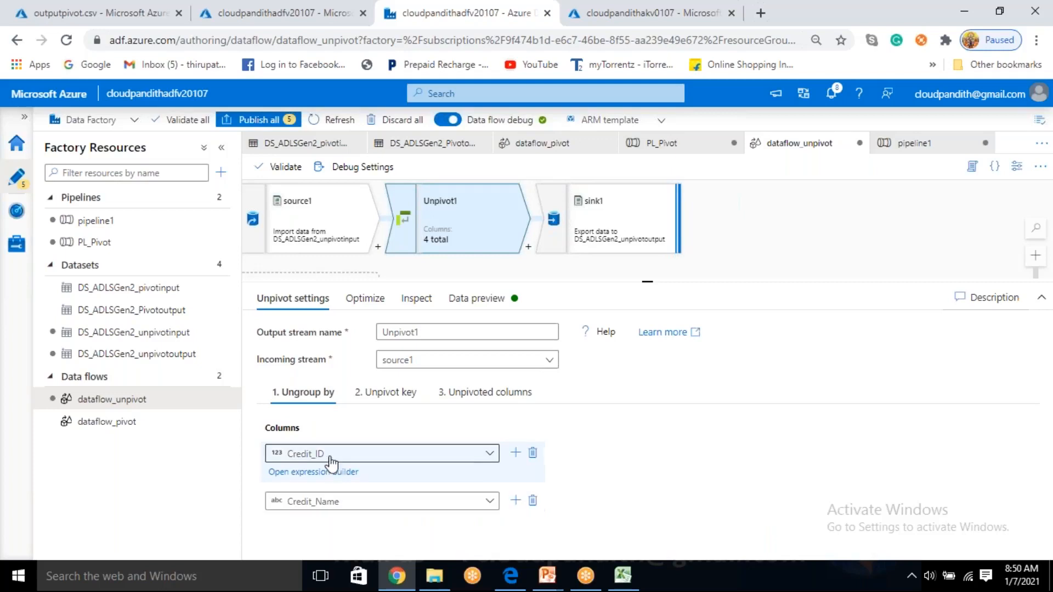
# - Examine the source1 data preview, covering all rows from Credit_ID through visa
pyautogui.click(329, 254)
pyautogui.click(627, 303)
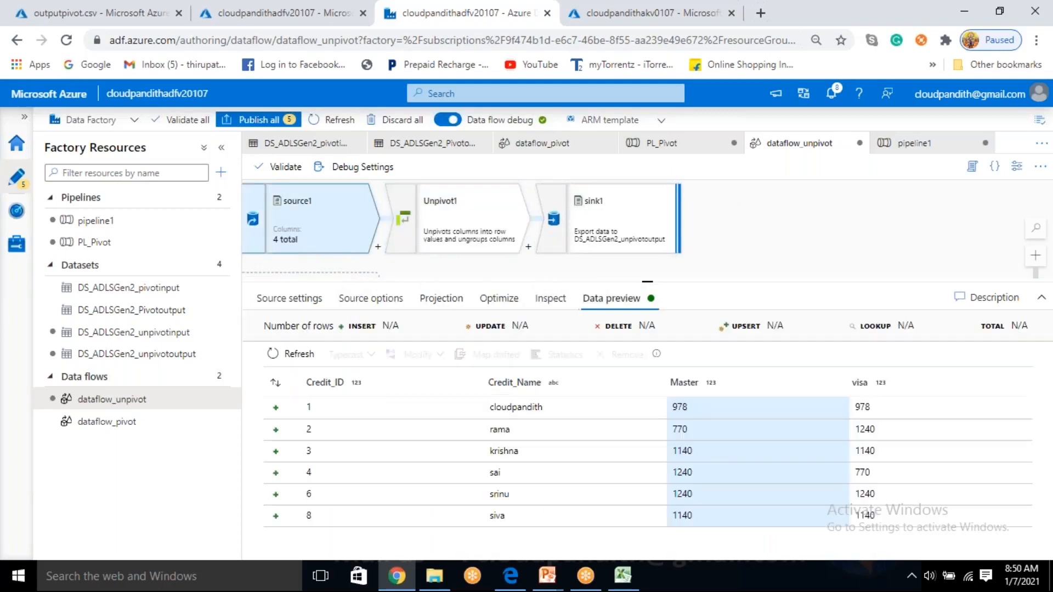
pyautogui.moveTo(305, 380); pyautogui.dragTo(877, 548)
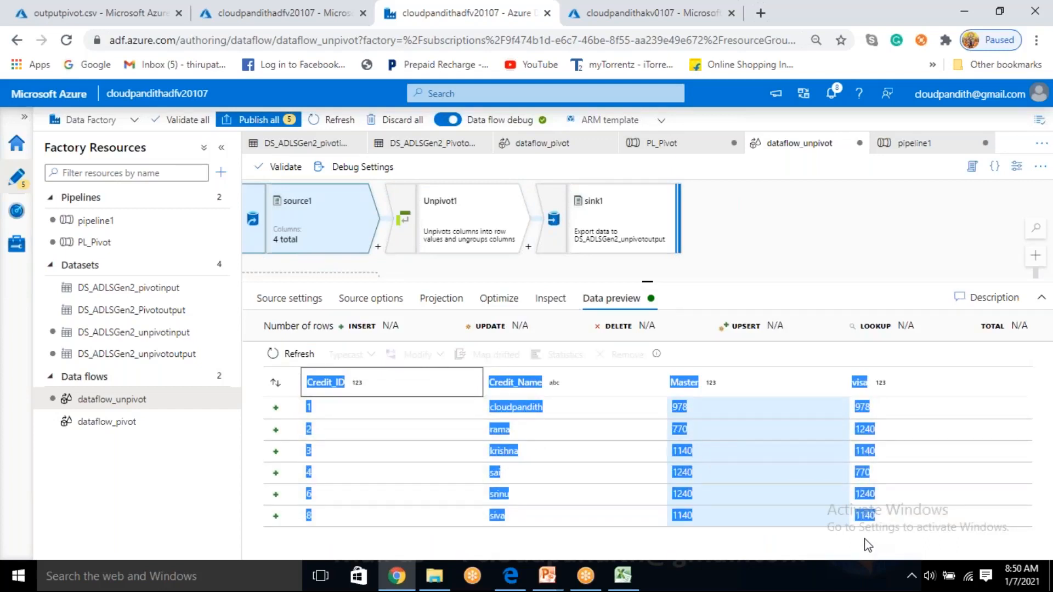
pyautogui.click(868, 545)
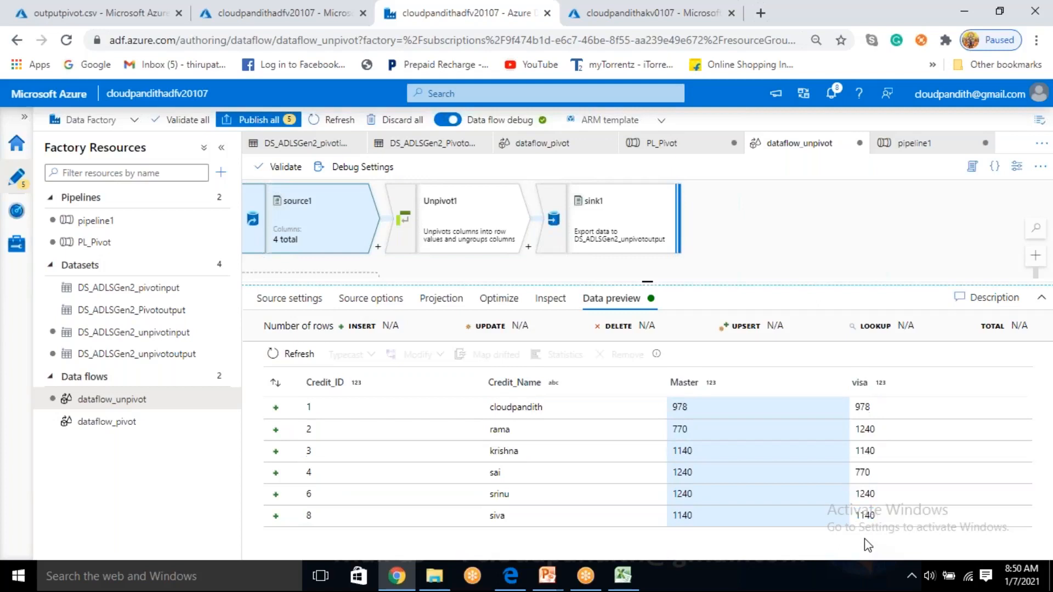
# - Compare the Master column in source1's preview with Unpivot1's unpivot key settings, checking the card_type column name
pyautogui.click(472, 218)
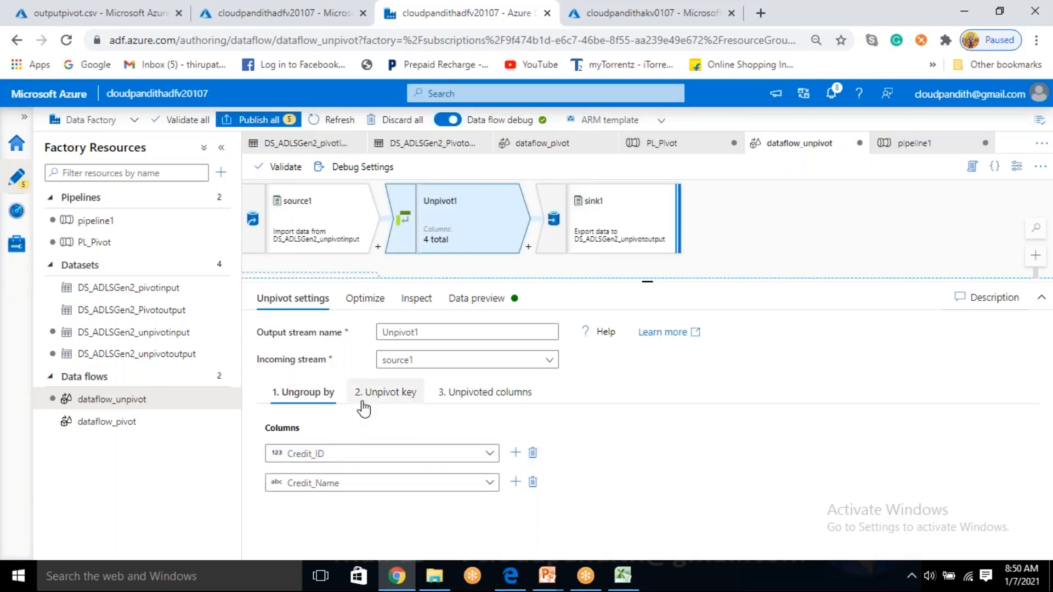
pyautogui.click(349, 244)
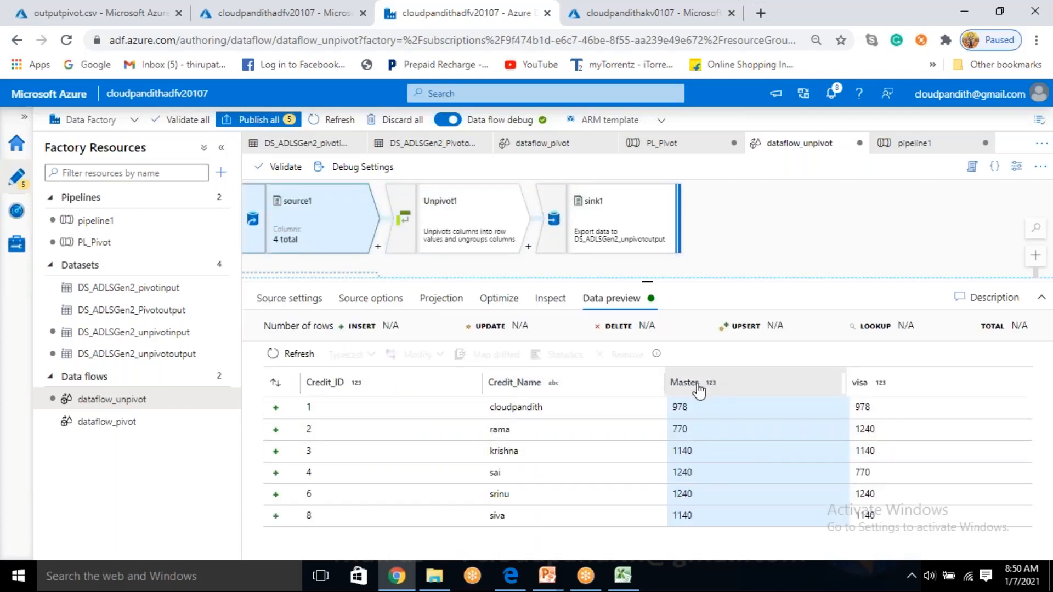
pyautogui.click(434, 224)
pyautogui.click(388, 392)
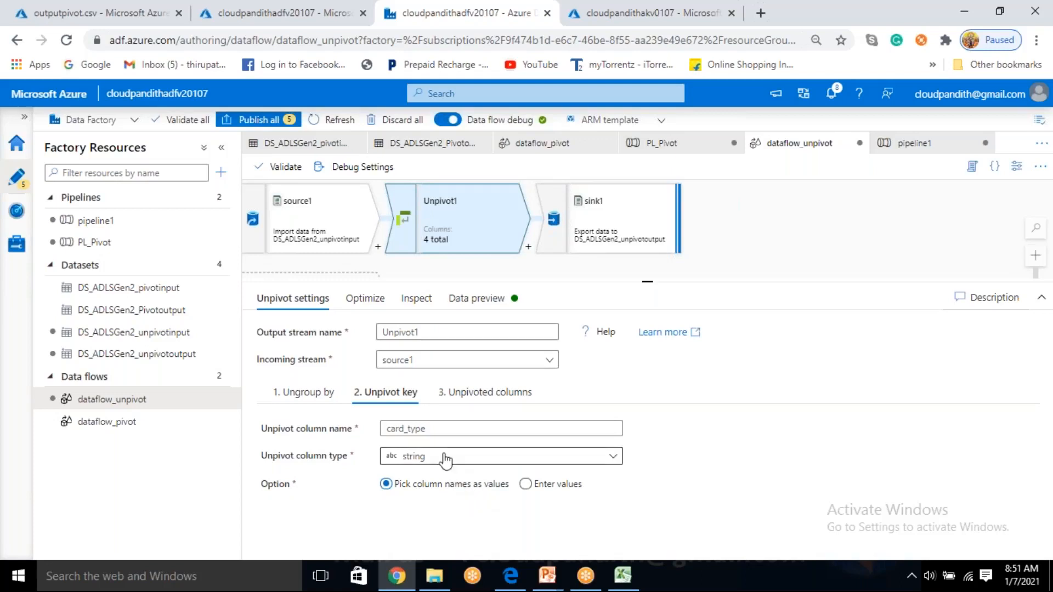
pyautogui.moveTo(388, 428); pyautogui.dragTo(446, 429)
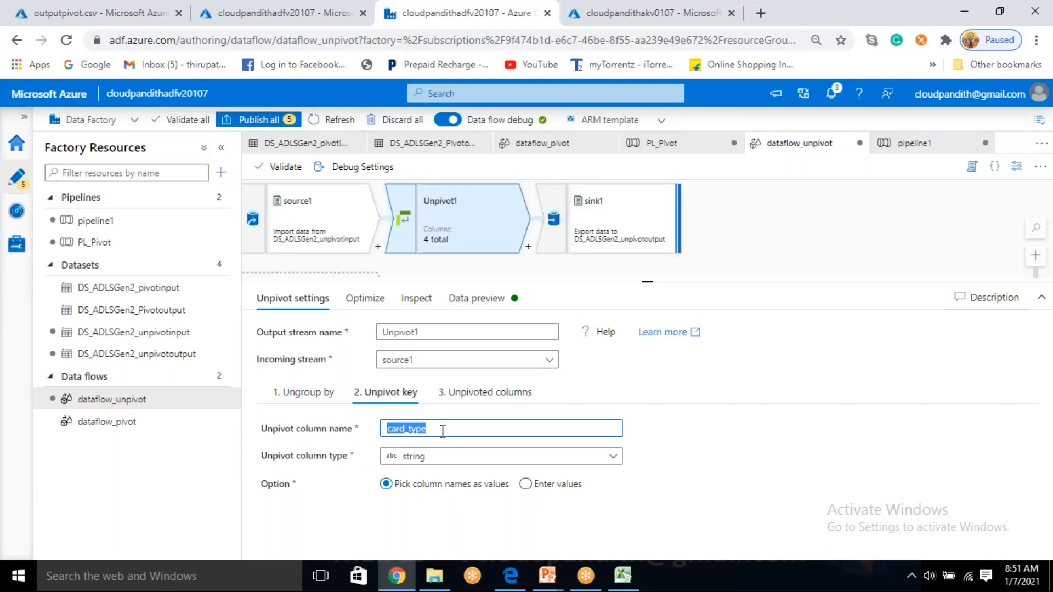
# - Switch to Excel to inspect the Card_Type values in pivot.csv, and return to the unpivot key's column name
pyautogui.click(623, 576)
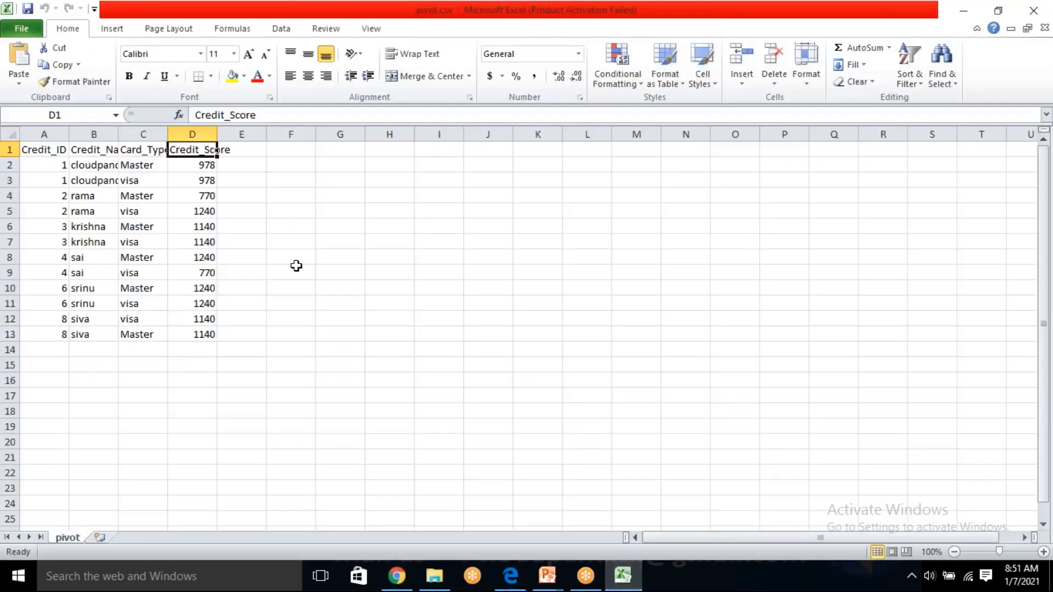
pyautogui.click(149, 152)
pyautogui.moveTo(143, 168); pyautogui.dragTo(132, 305)
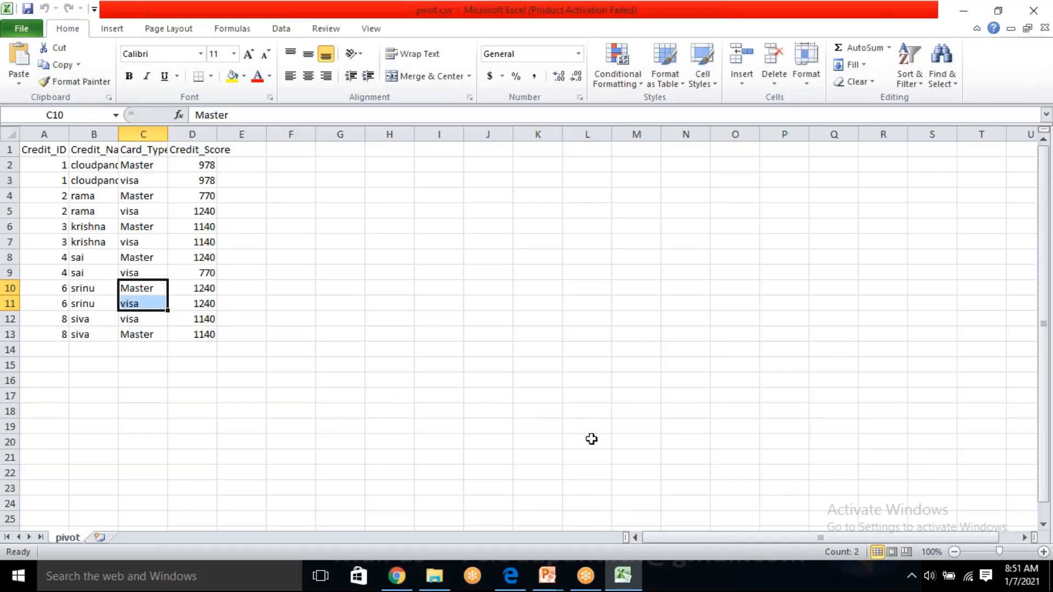
pyautogui.hotkey('alt', 'Tab')
pyautogui.doubleClick(450, 427)
pyautogui.click(449, 428)
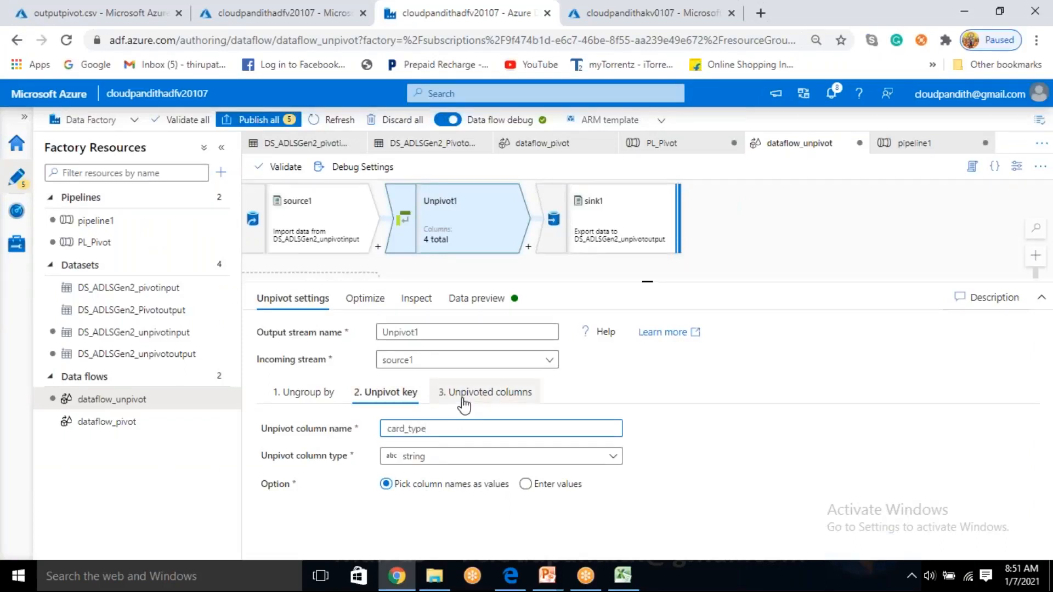
# - Review Unpivot1's unpivoted column settings and compare them with the Master and visa scores in source1's data preview
pyautogui.click(464, 404)
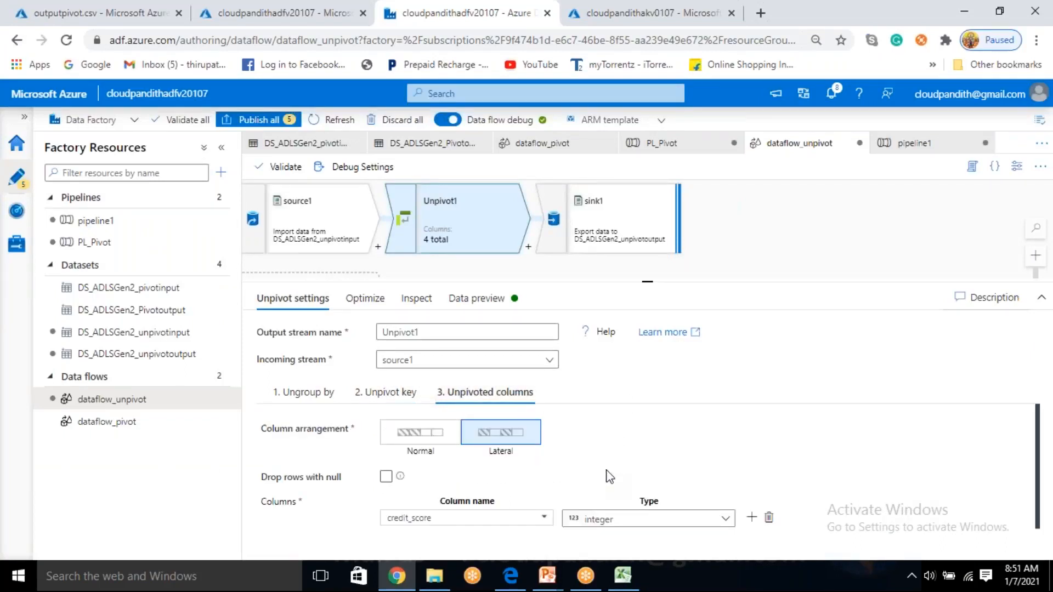
pyautogui.hotkey('alt', 'Tab')
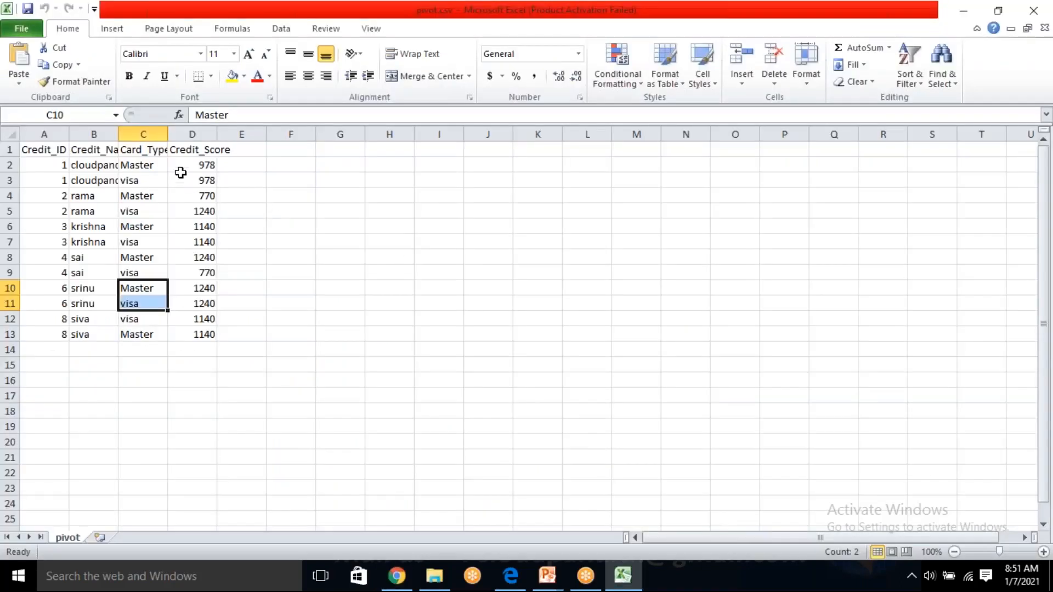
pyautogui.hotkey('alt', 'Tab')
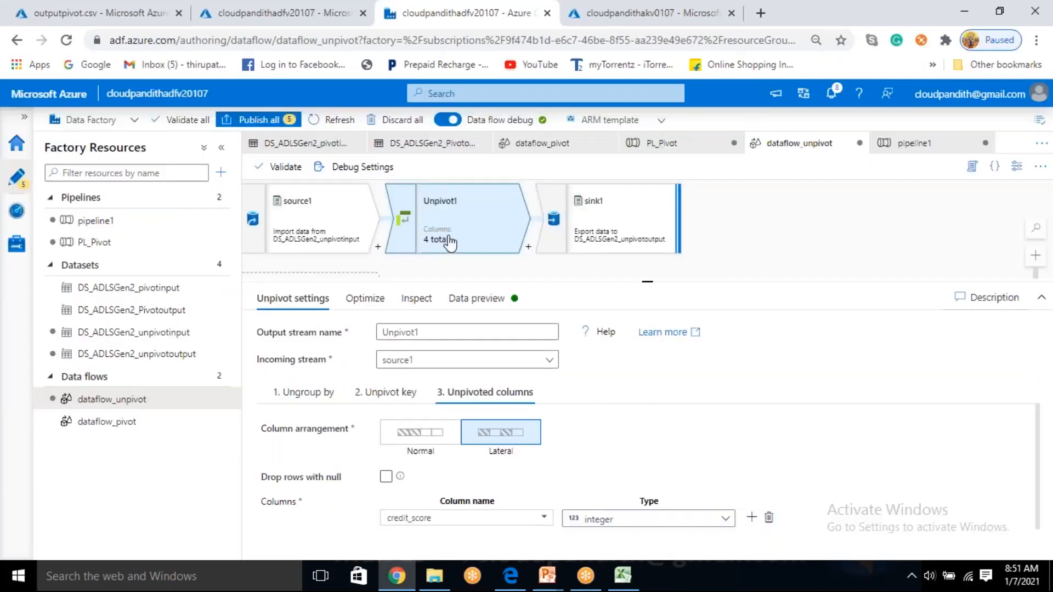
pyautogui.click(337, 209)
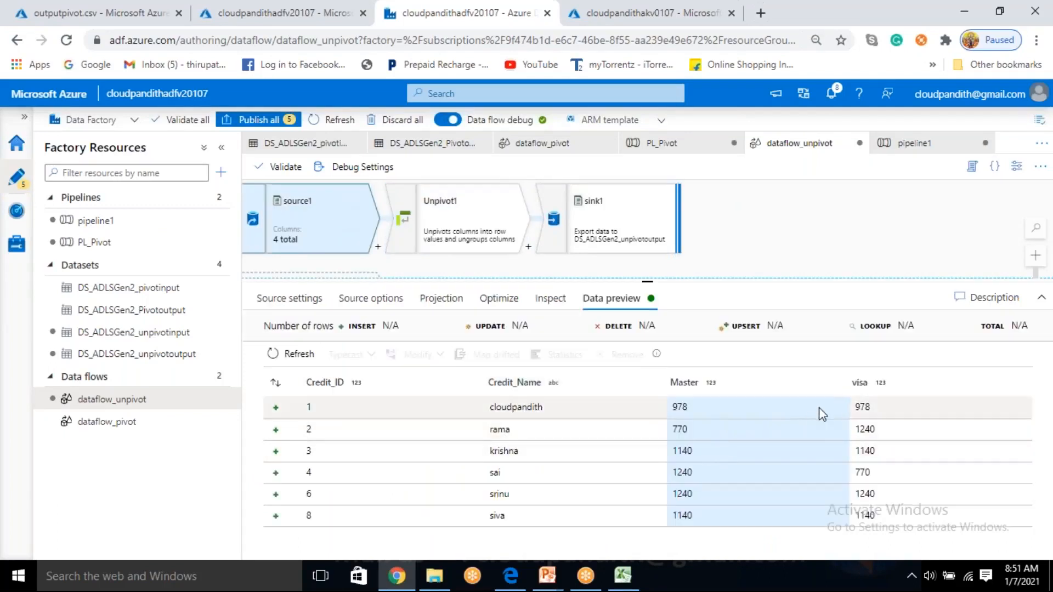
pyautogui.doubleClick(675, 413)
pyautogui.moveTo(865, 407); pyautogui.dragTo(861, 406)
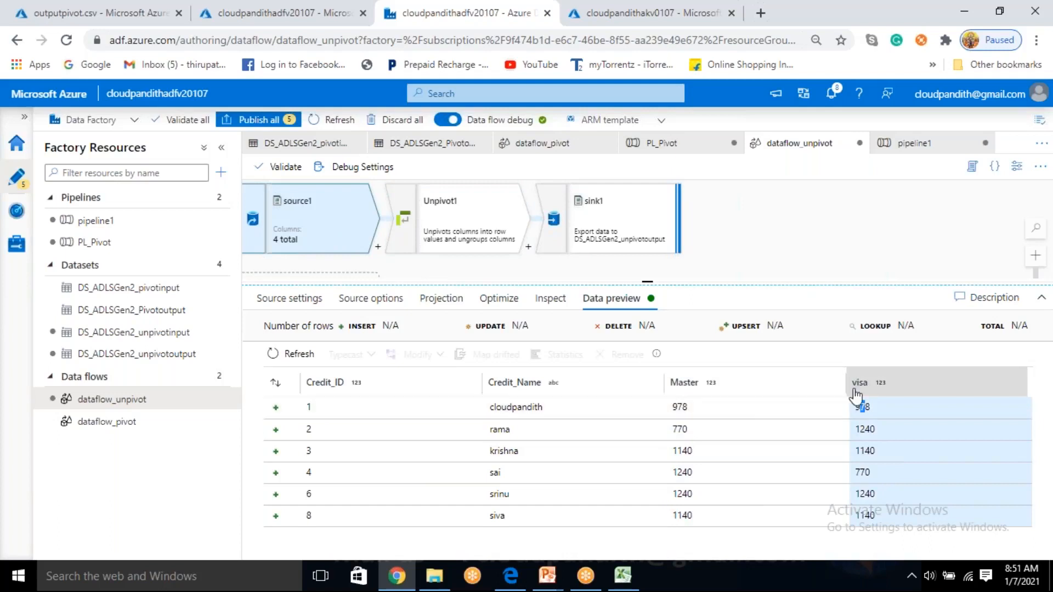
pyautogui.doubleClick(863, 406)
pyautogui.click(695, 387)
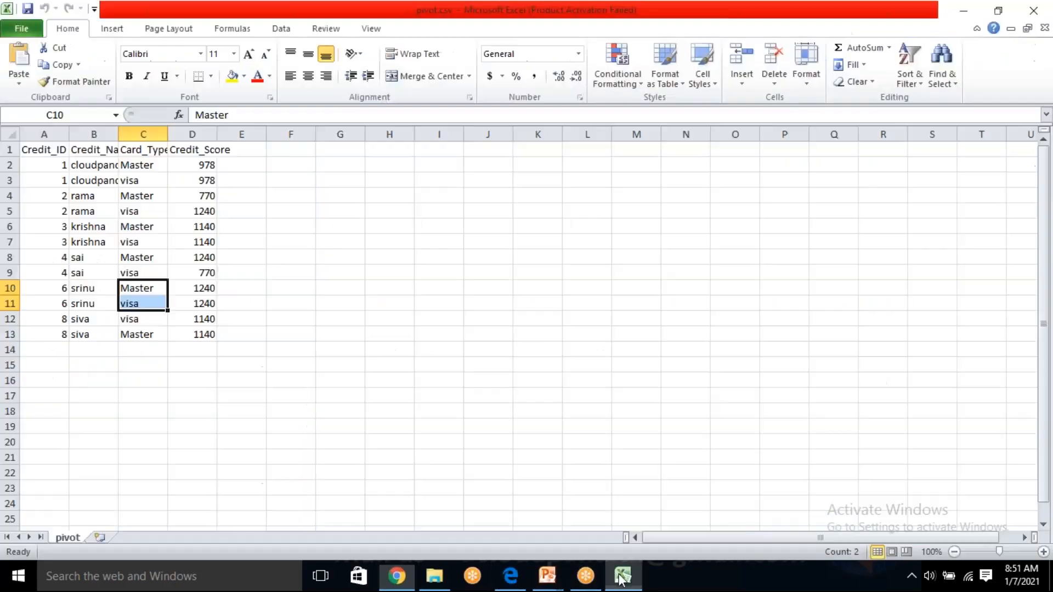
# - Switch to Excel to examine the Credit_Score column of pivot.csv, and return to the Unpivot1 transformation in the browser
pyautogui.click(623, 575)
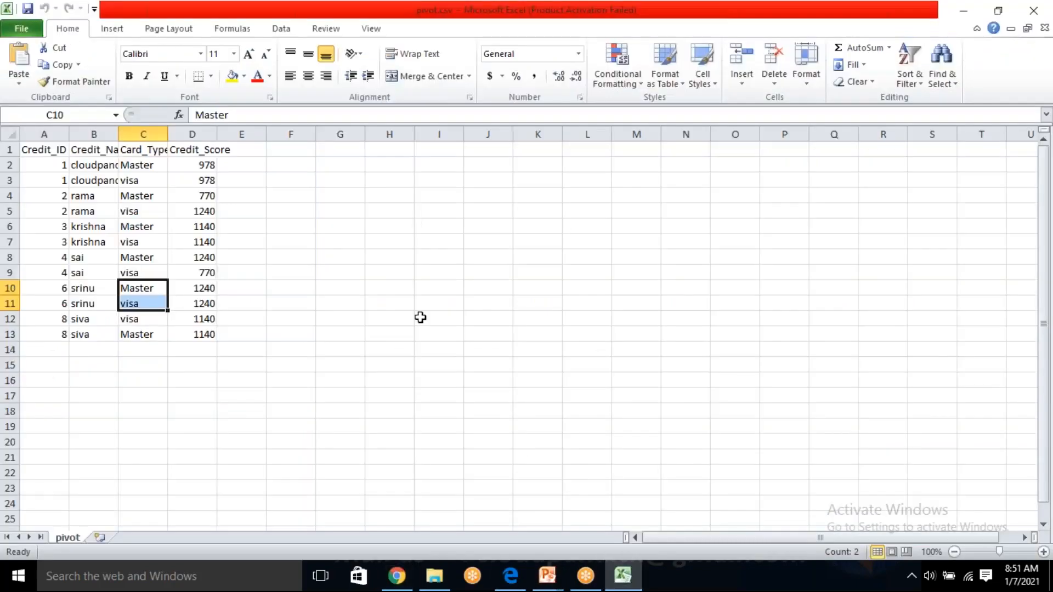
pyautogui.click(209, 164)
pyautogui.moveTo(205, 196); pyautogui.dragTo(204, 225)
pyautogui.click(241, 211)
pyautogui.moveTo(207, 164); pyautogui.dragTo(207, 336)
pyautogui.click(251, 301)
pyautogui.click(195, 150)
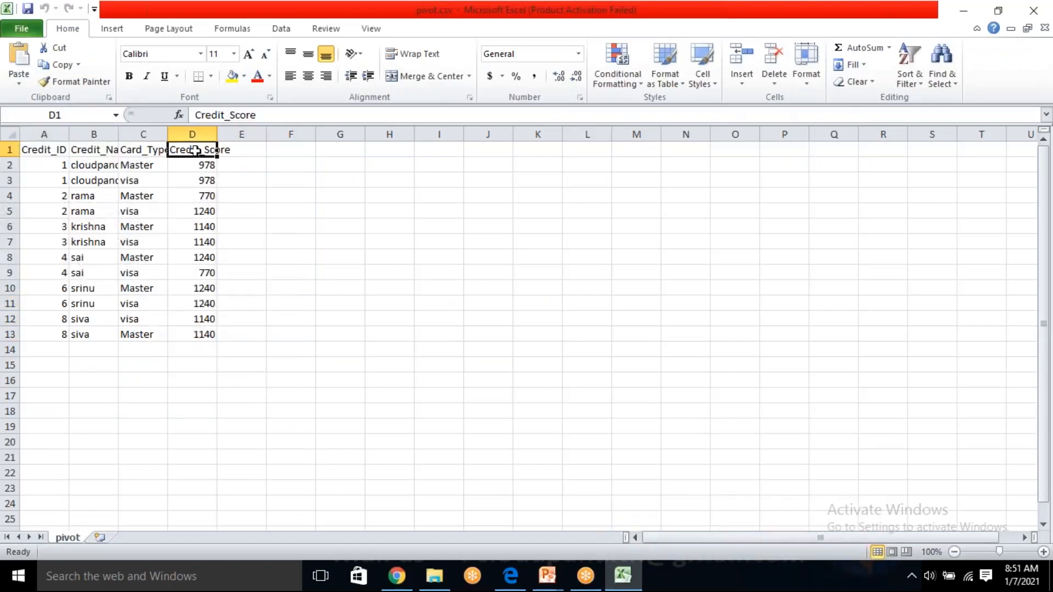
pyautogui.click(396, 576)
pyautogui.click(502, 225)
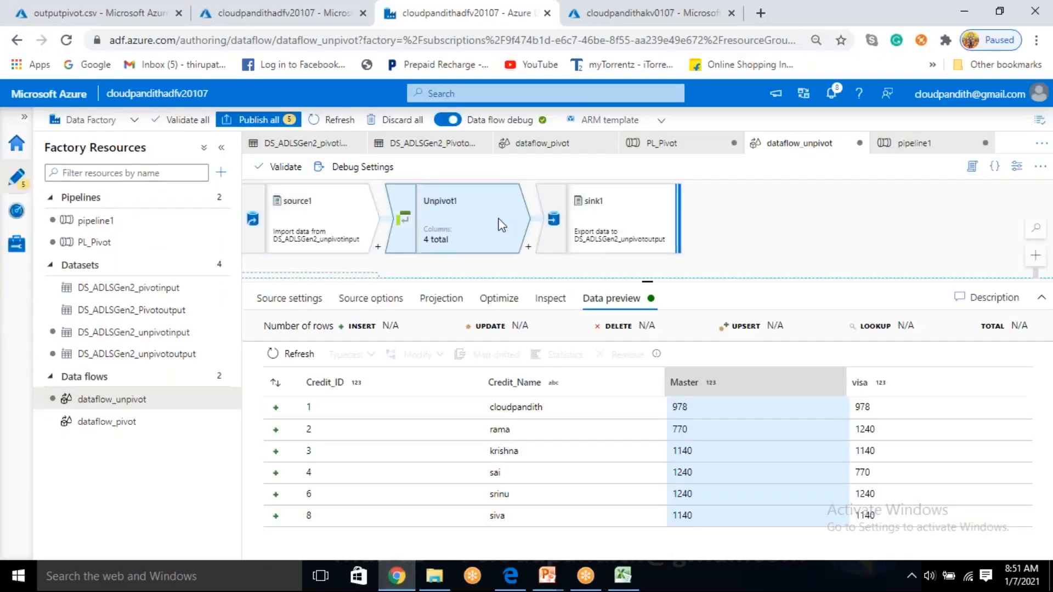